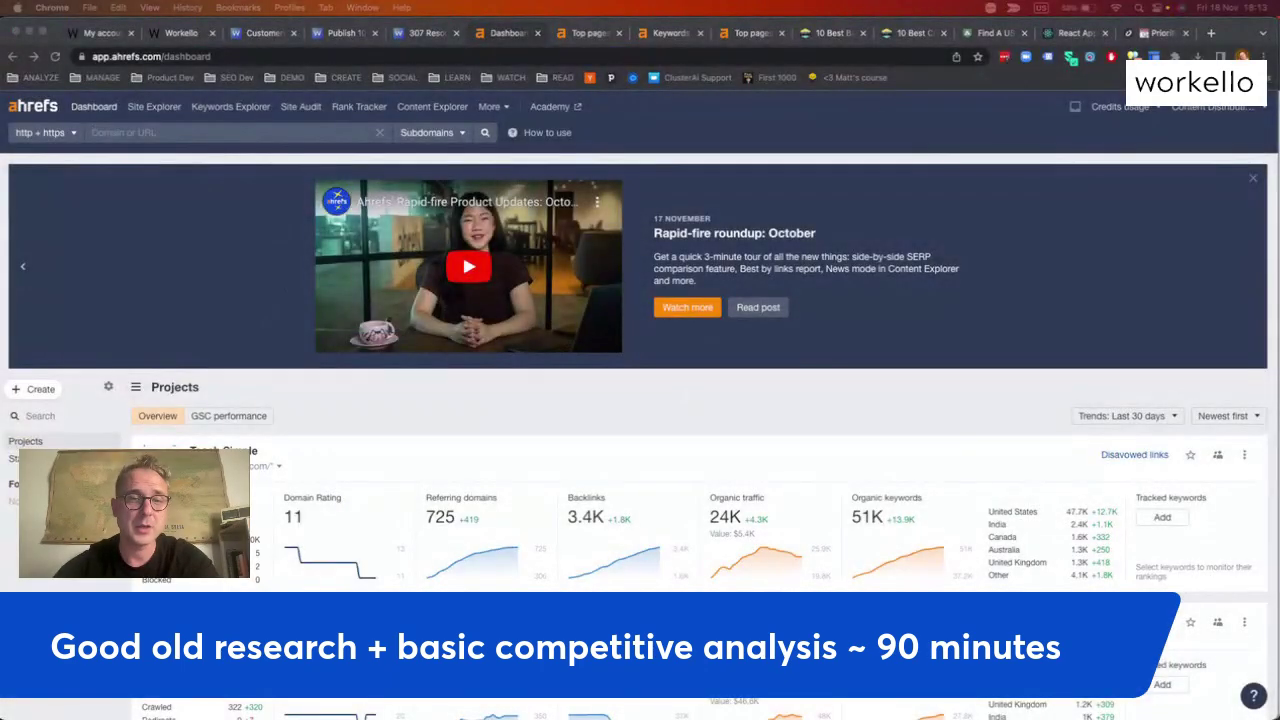
{"action": "left_click", "coordinate": [203, 132]}
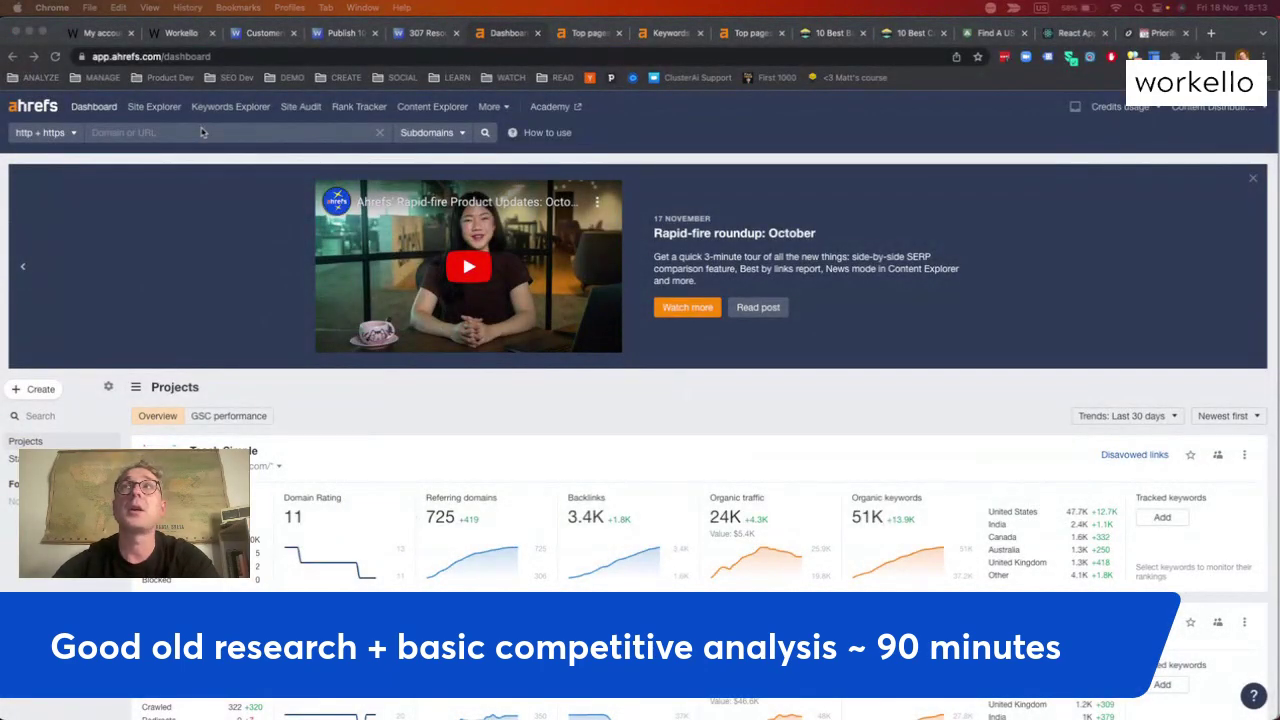
{"action": "type", "text": "campin"}
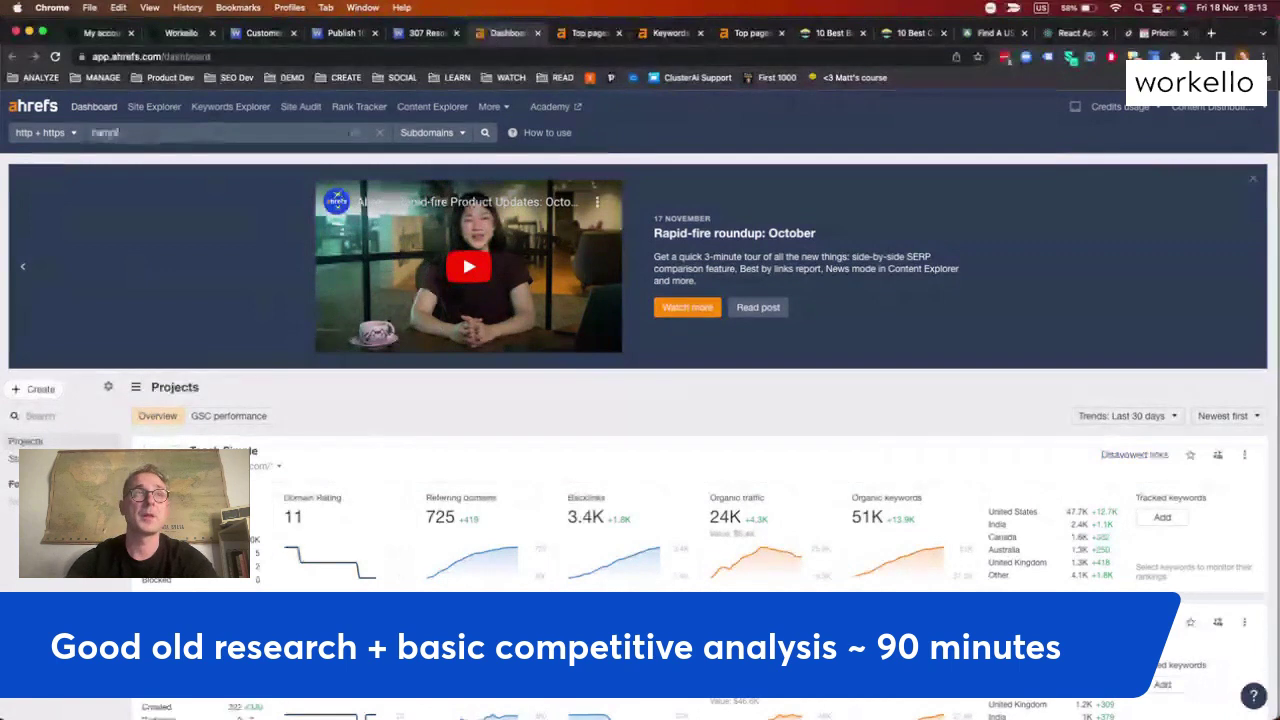
{"action": "type", "text": "g"}
{"action": "key", "text": "Return"}
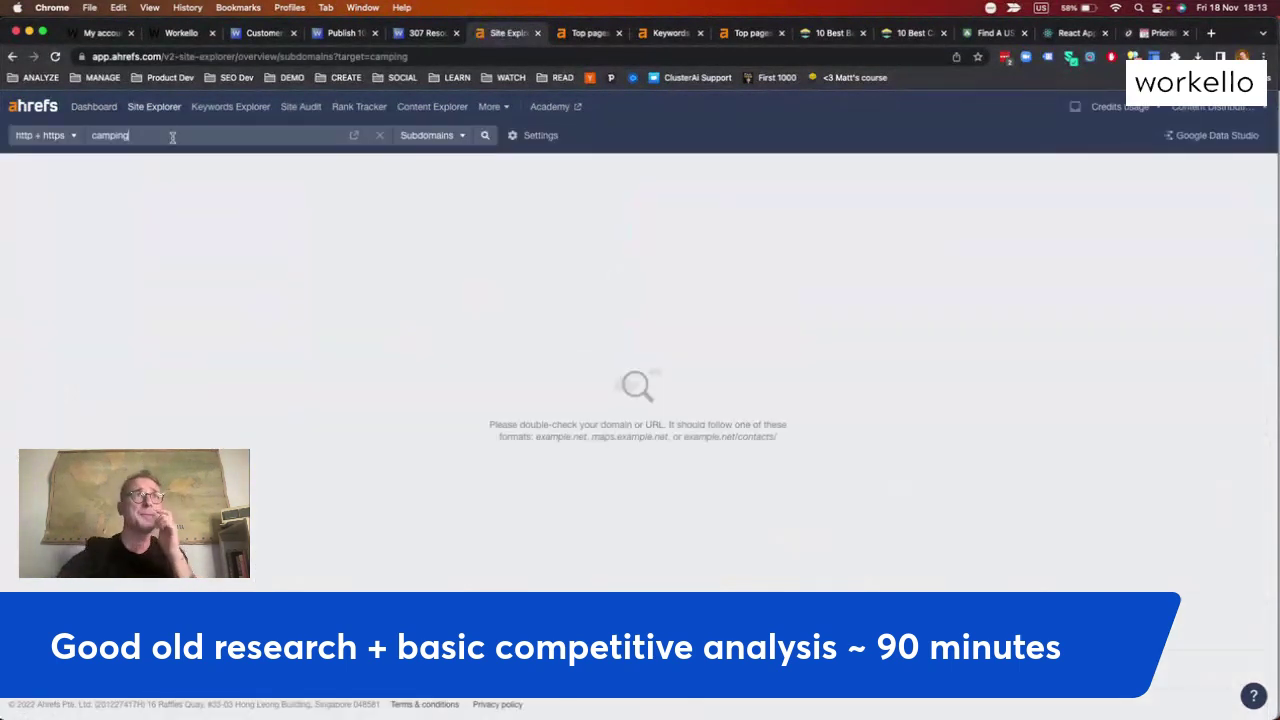
Search Keywords Explorer for the United States keywords camping, camp, campground and campgrounds
{"action": "left_click", "coordinate": [245, 105]}
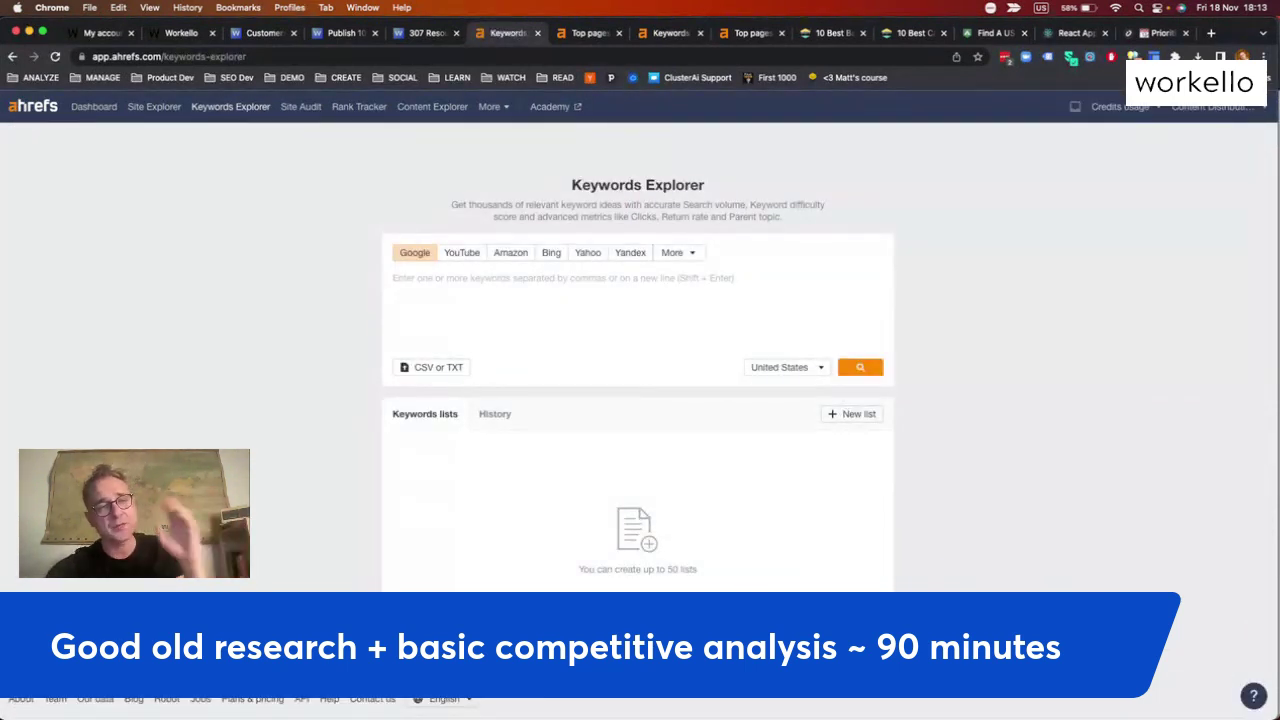
{"action": "left_click", "coordinate": [687, 278]}
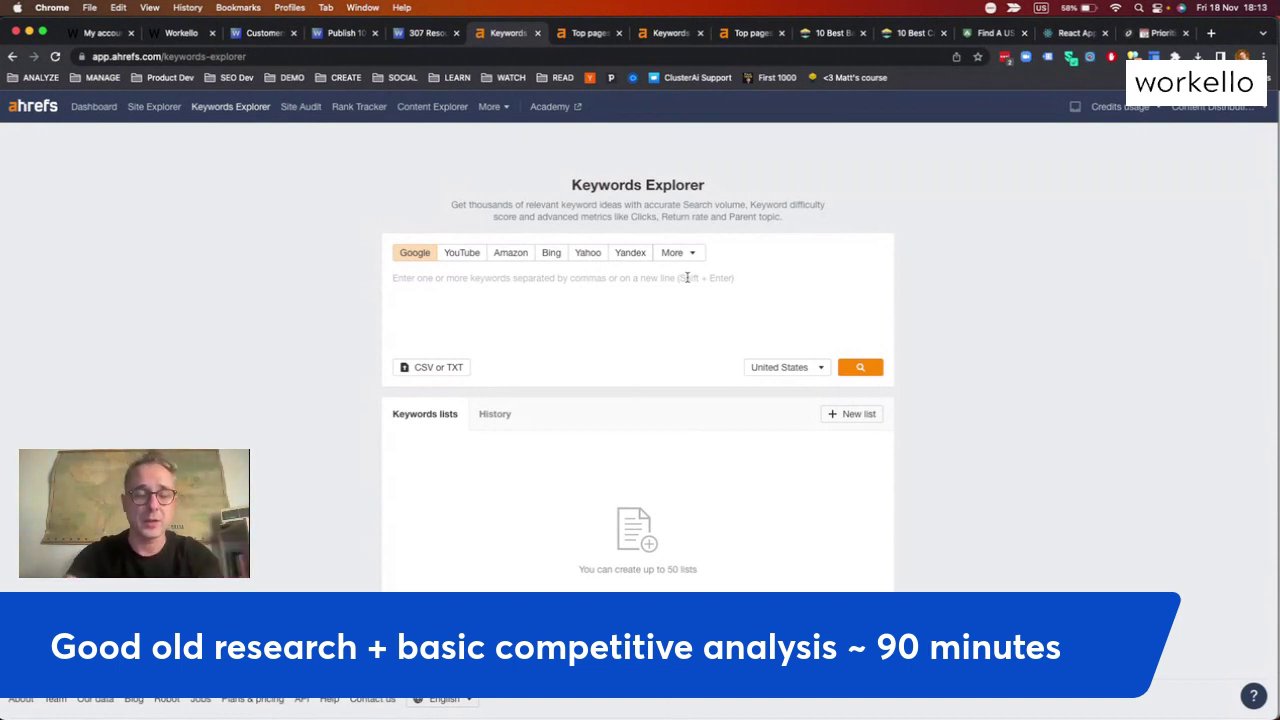
{"action": "type", "text": "camping,"}
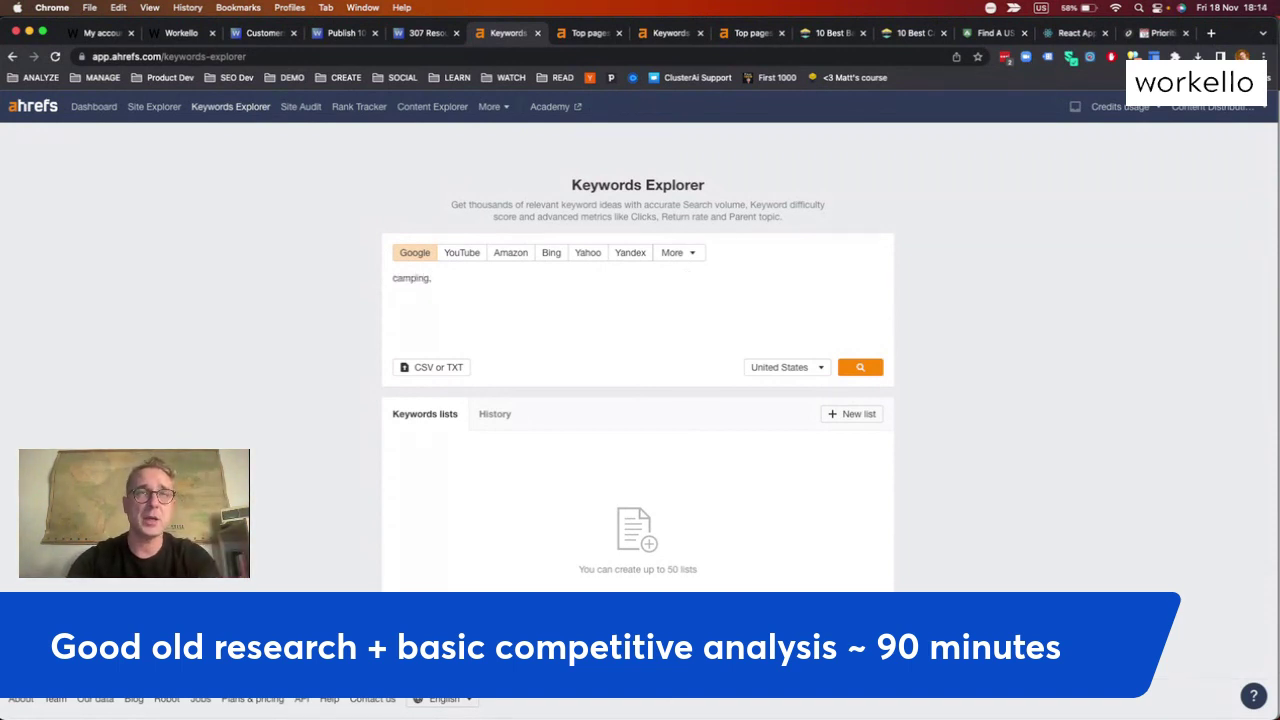
{"action": "type", "text": " cap"}
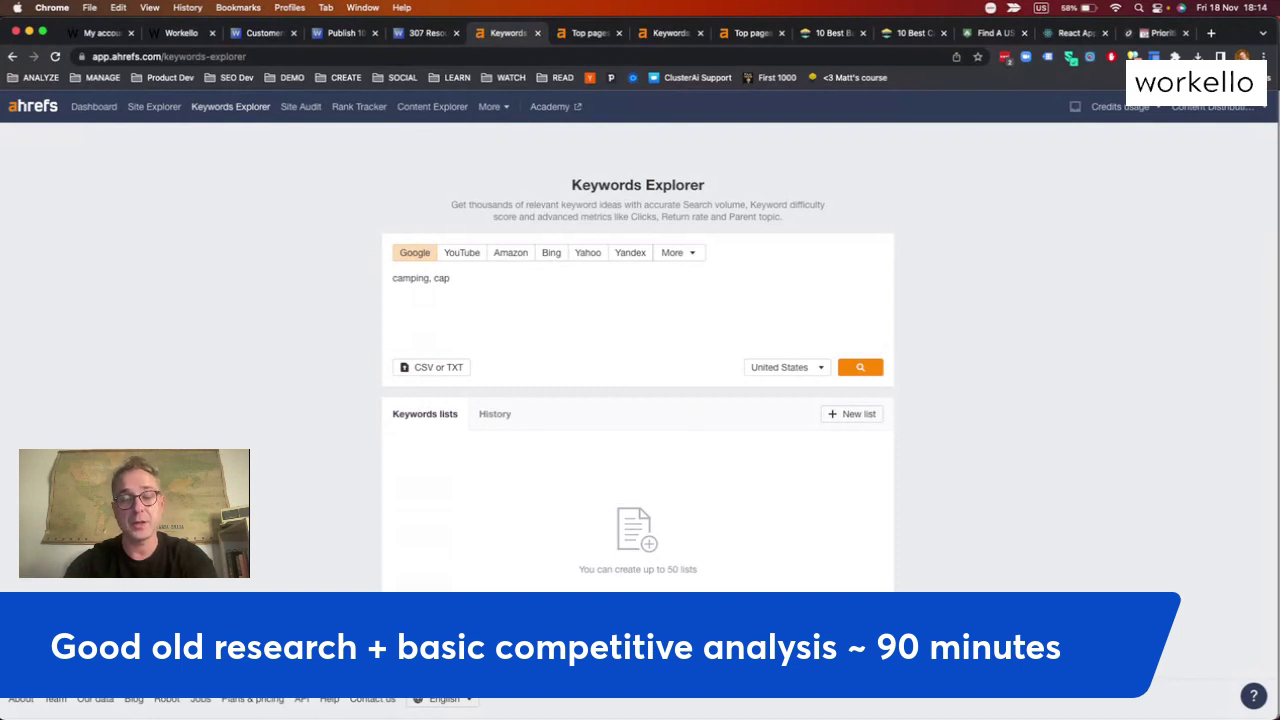
{"action": "key", "text": "BackSpace"}
{"action": "type", "text": "mp, cam"}
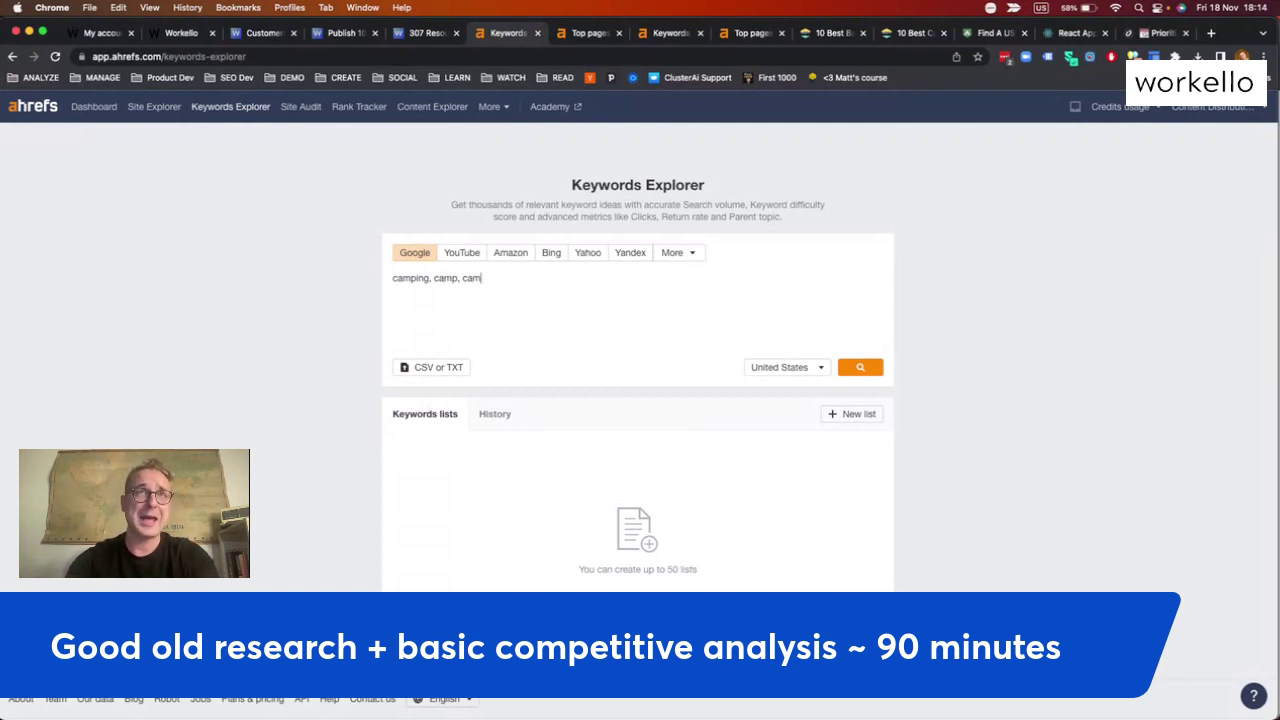
{"action": "type", "text": "pground, "}
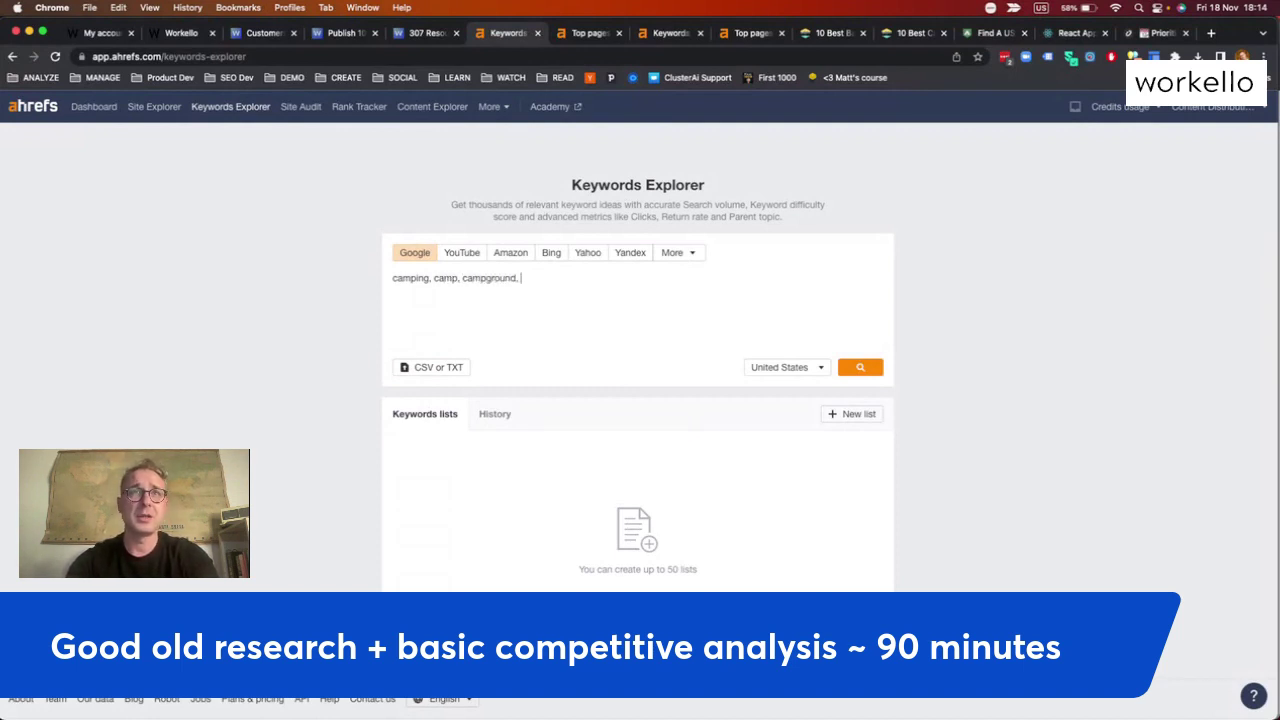
{"action": "type", "text": "campgrounds"}
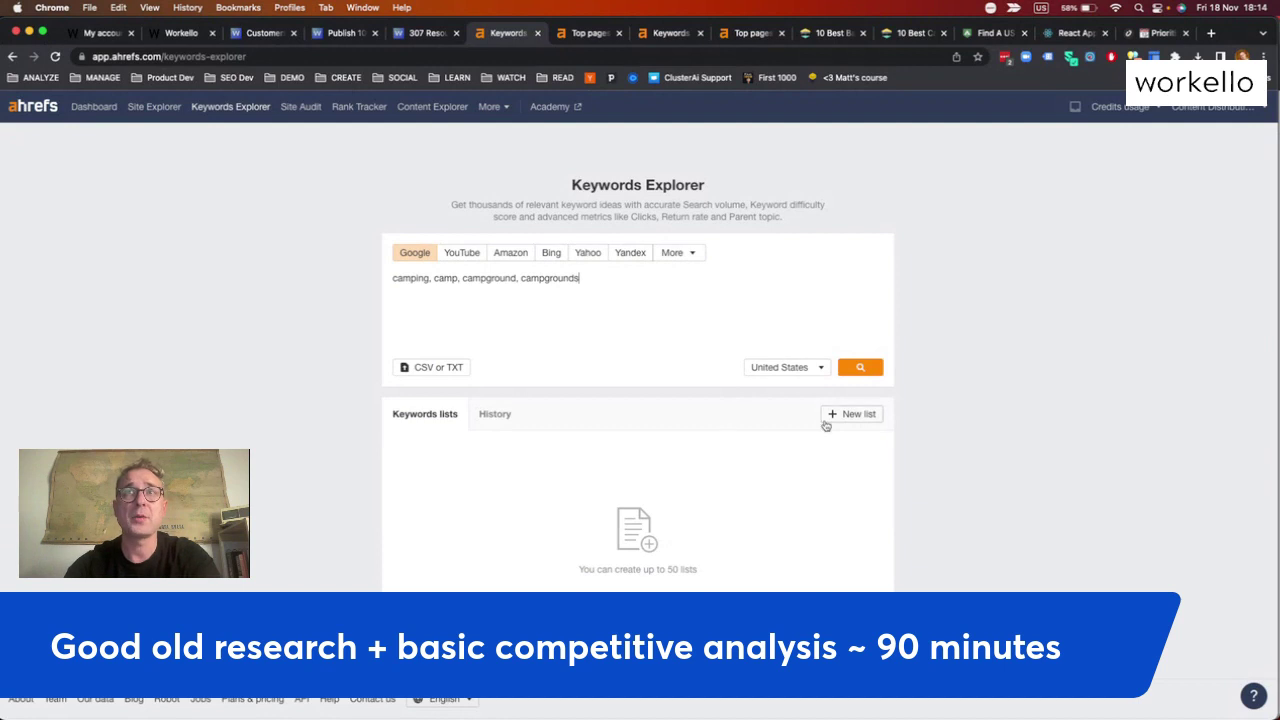
{"action": "left_click", "coordinate": [860, 367]}
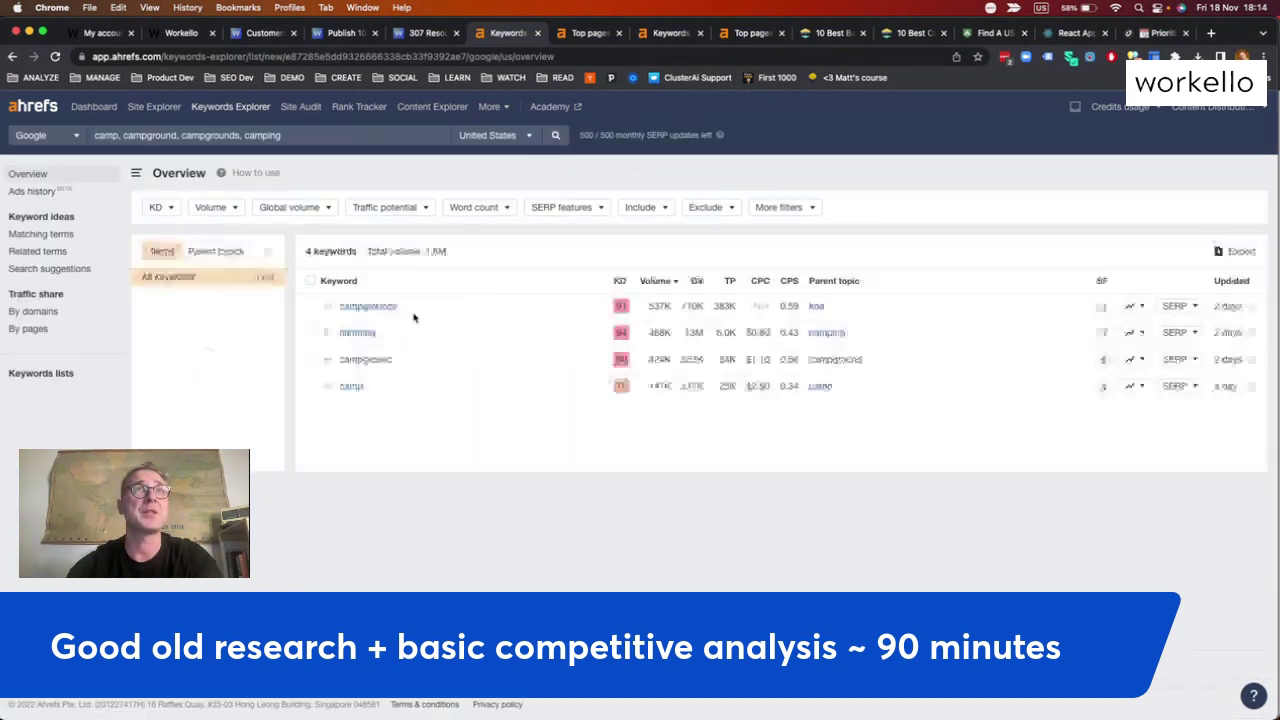
Open the matching terms report for the camping keywords and examine the keyword ideas with their difficulty and volume
{"action": "left_click", "coordinate": [31, 238]}
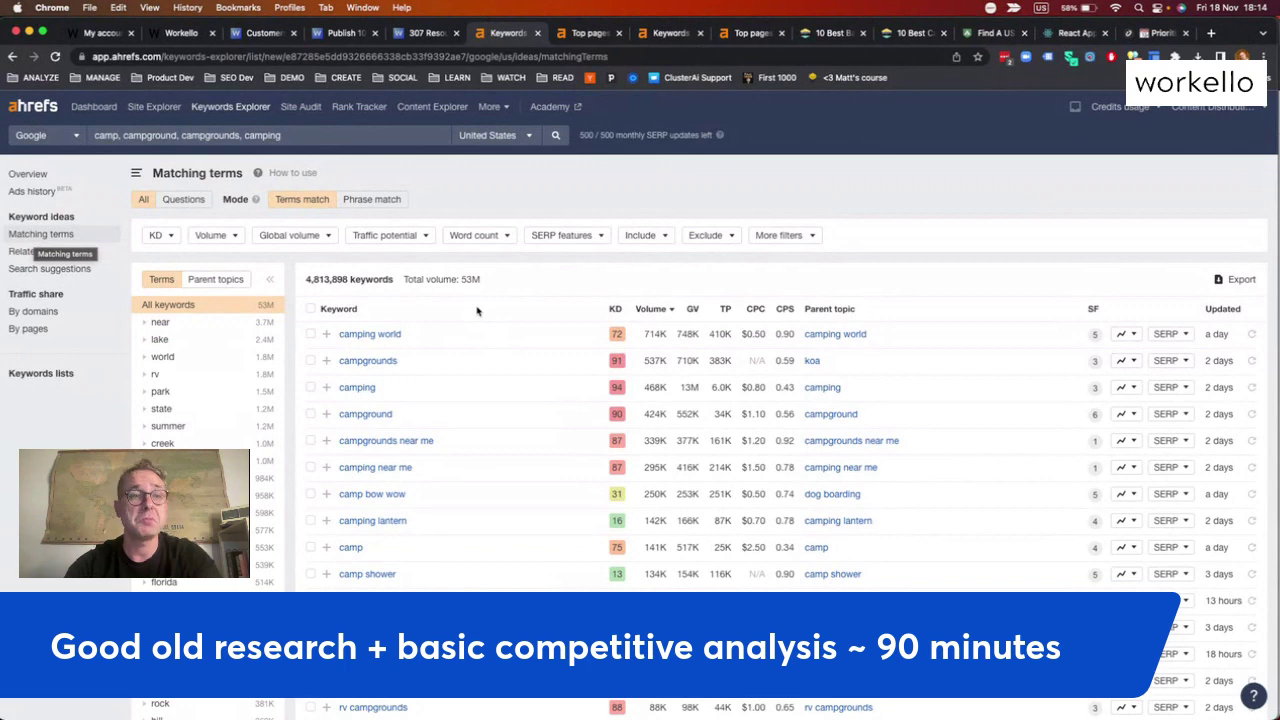
{"action": "scroll", "coordinate": [668, 563], "scroll_direction": "down", "scroll_amount": 4}
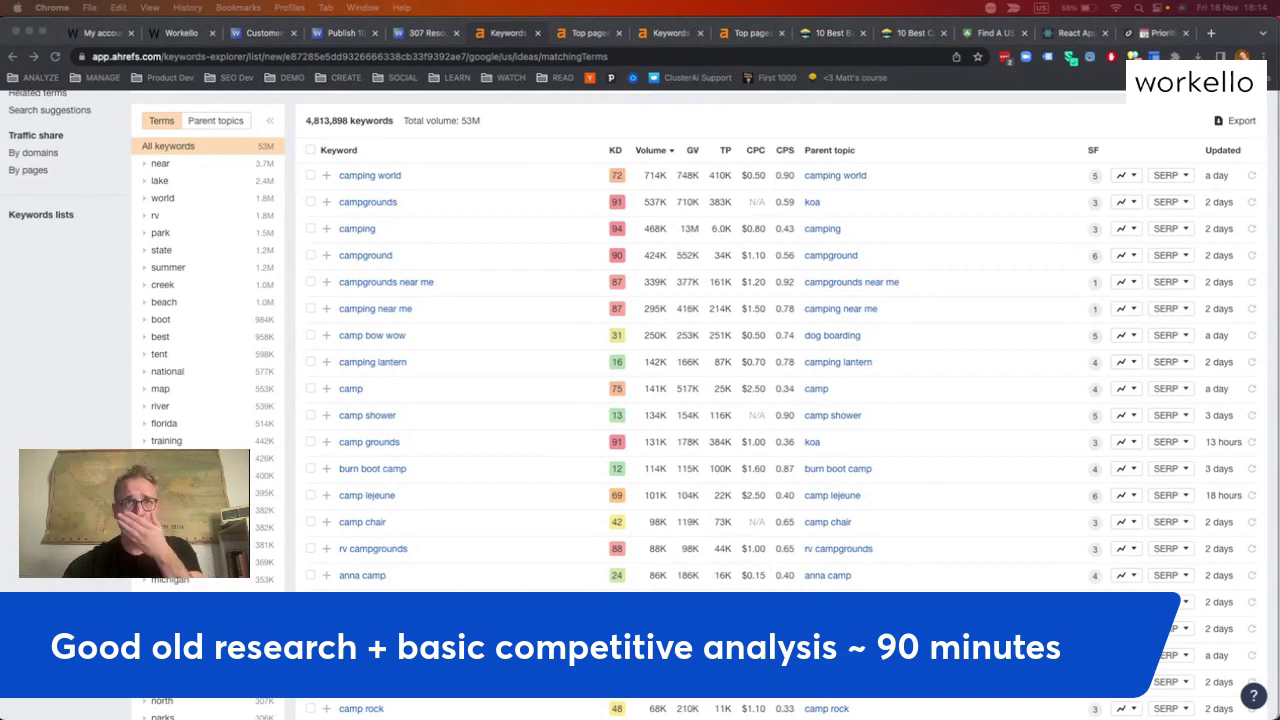
{"action": "scroll", "coordinate": [700, 400], "scroll_direction": "down", "scroll_amount": 3}
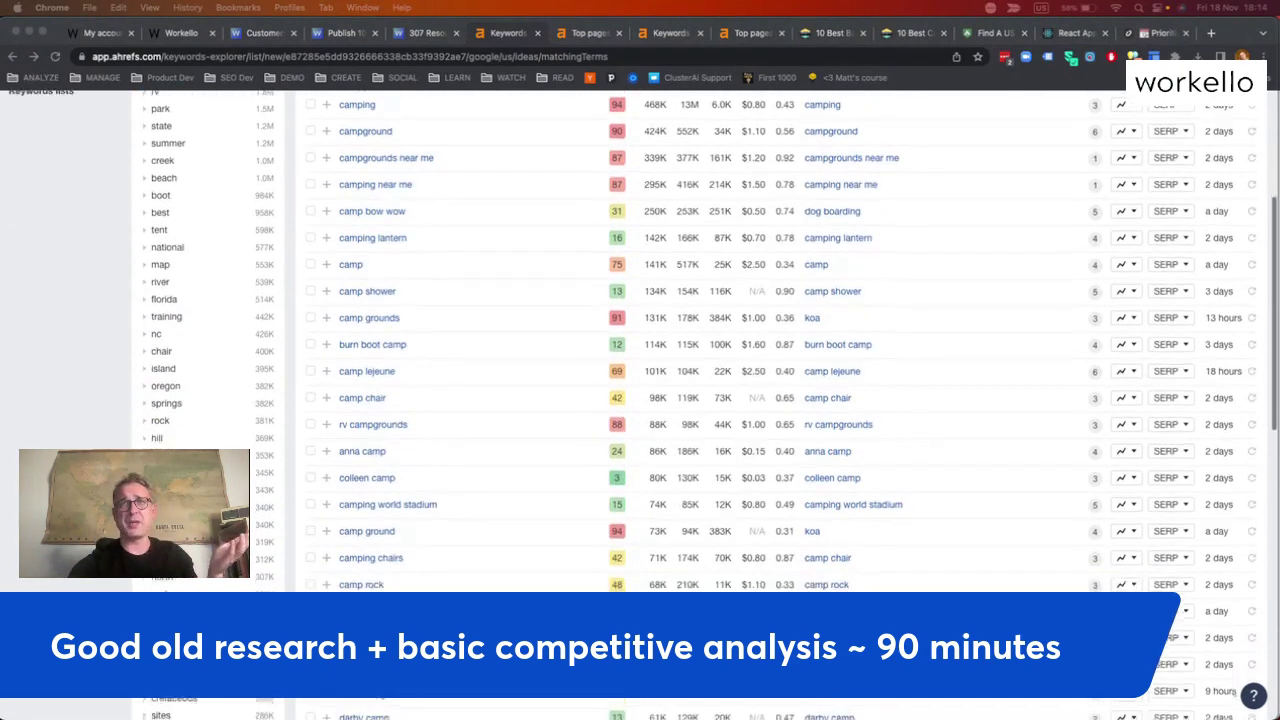
{"action": "scroll", "coordinate": [700, 400], "scroll_direction": "down", "scroll_amount": 1}
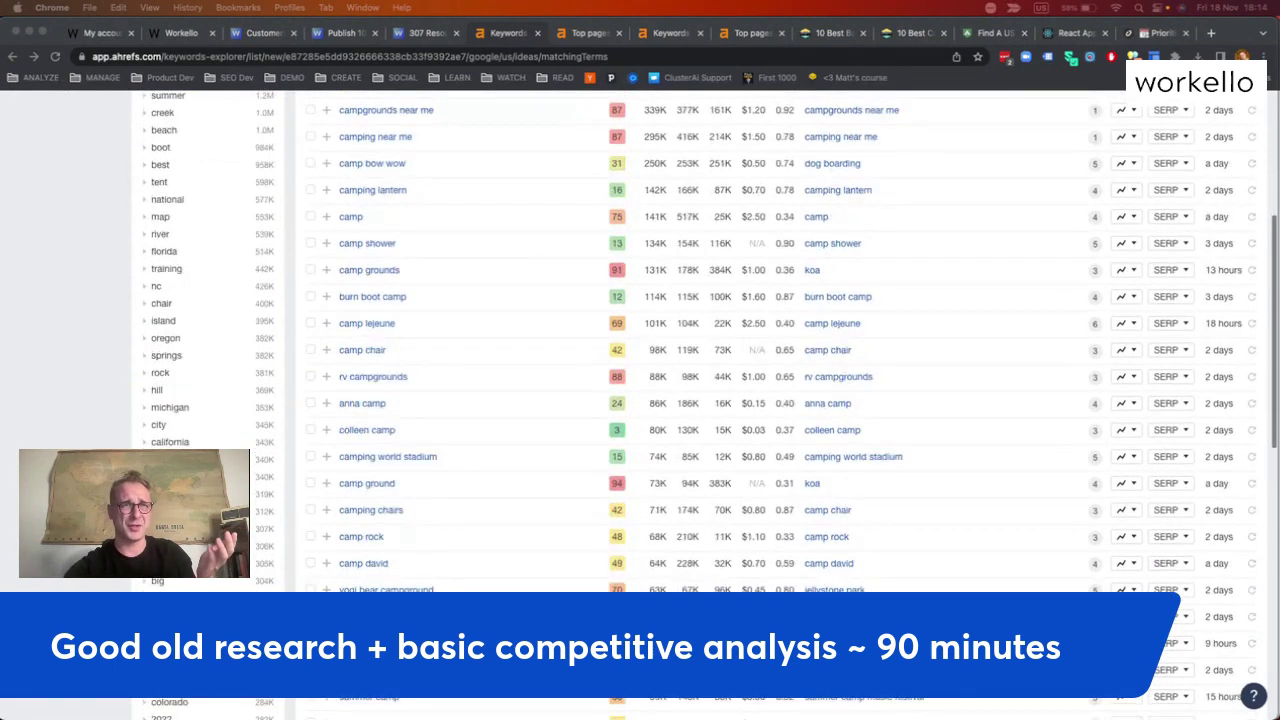
{"action": "scroll", "coordinate": [350, 412], "scroll_direction": "down", "scroll_amount": 3}
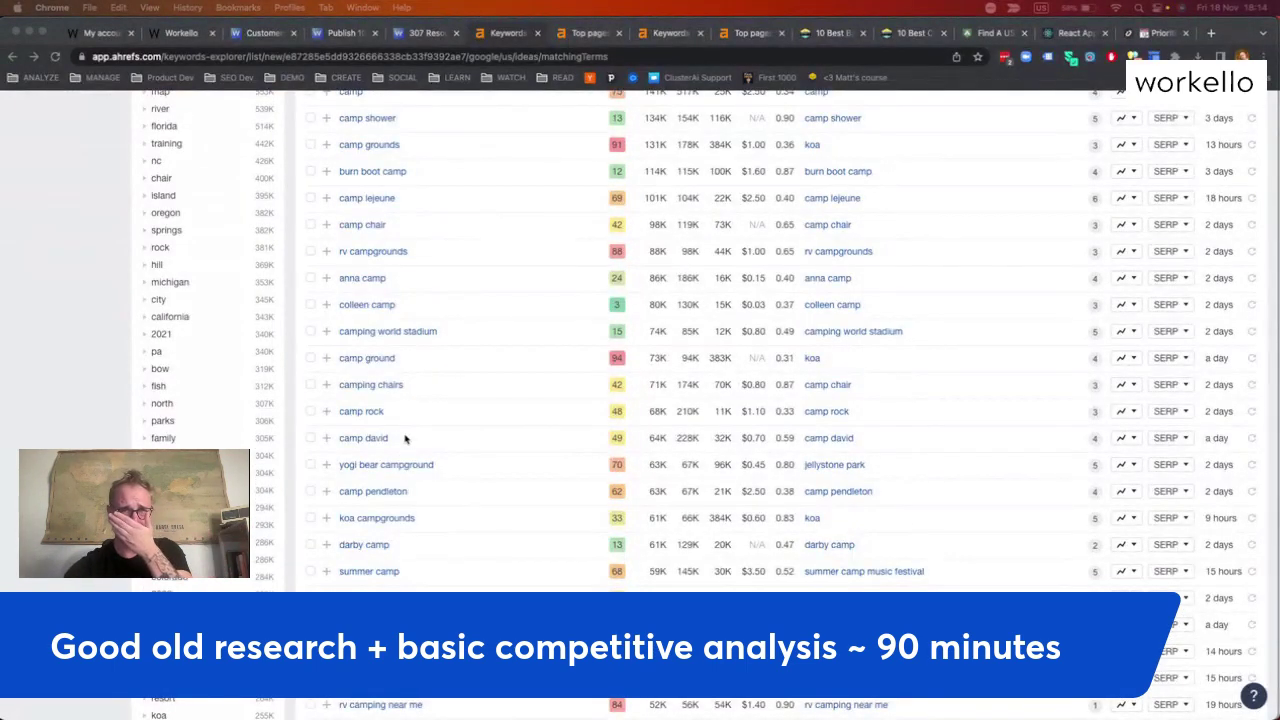
{"action": "scroll", "coordinate": [428, 535], "scroll_direction": "up", "scroll_amount": 3}
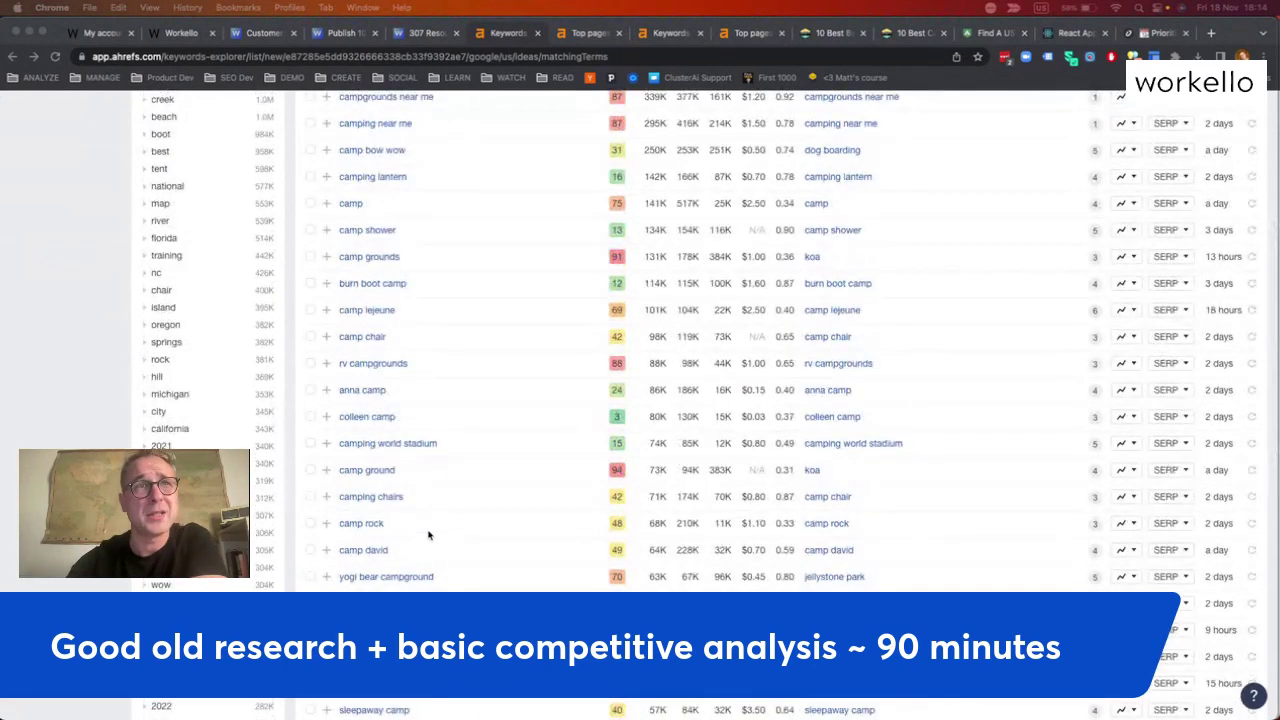
{"action": "scroll", "coordinate": [400, 490], "scroll_direction": "up", "scroll_amount": 1}
{"action": "scroll", "coordinate": [461, 473], "scroll_direction": "down", "scroll_amount": 2}
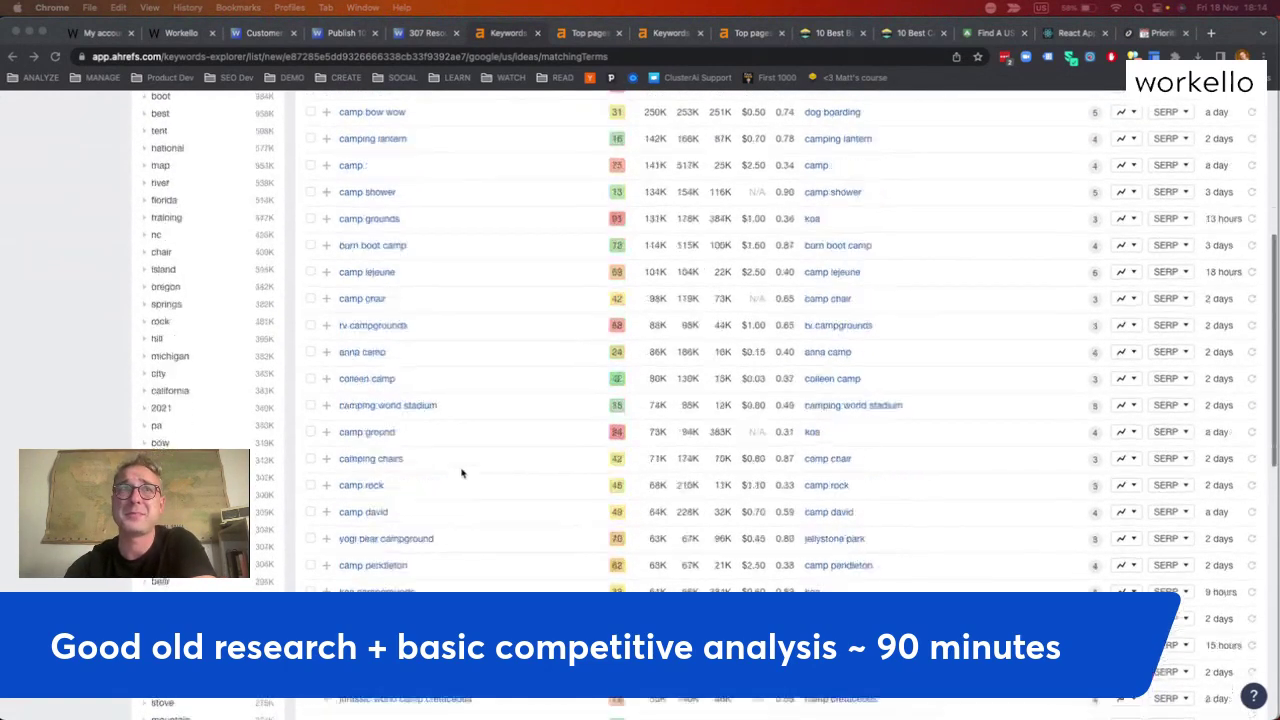
{"action": "scroll", "coordinate": [461, 473], "scroll_direction": "up", "scroll_amount": 5}
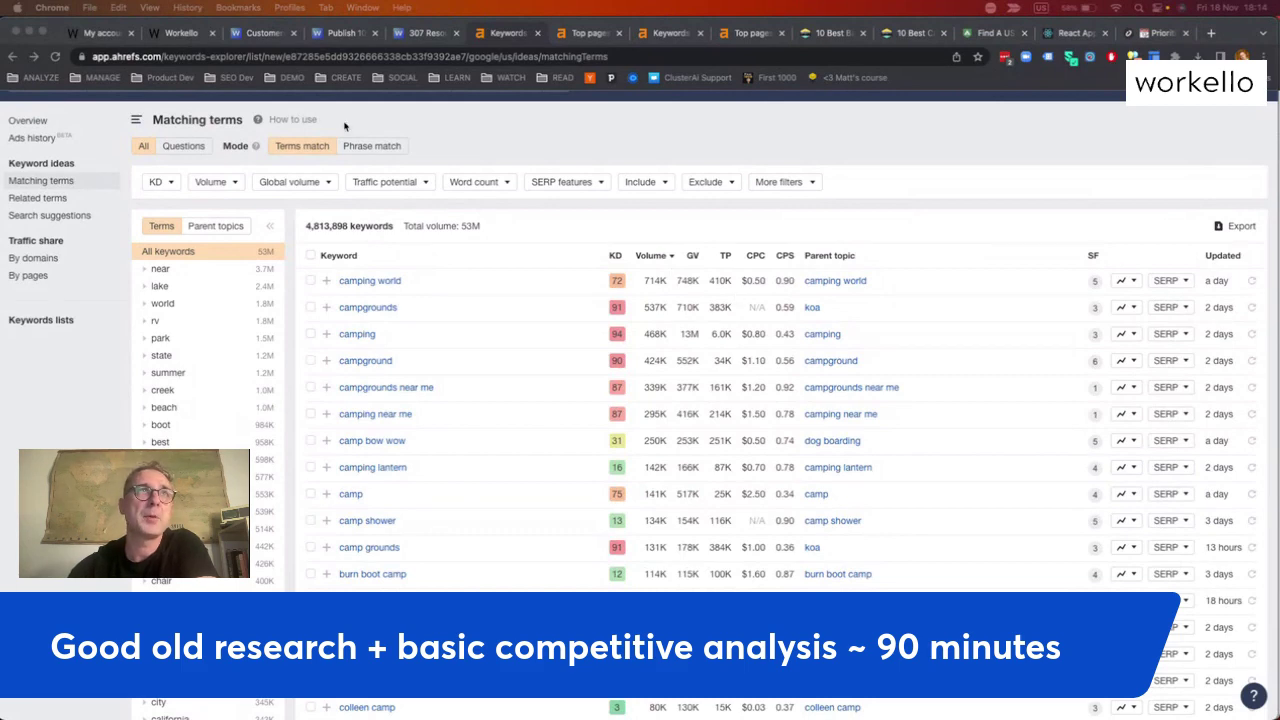
{"action": "scroll", "coordinate": [68, 220], "scroll_direction": "up", "scroll_amount": 1}
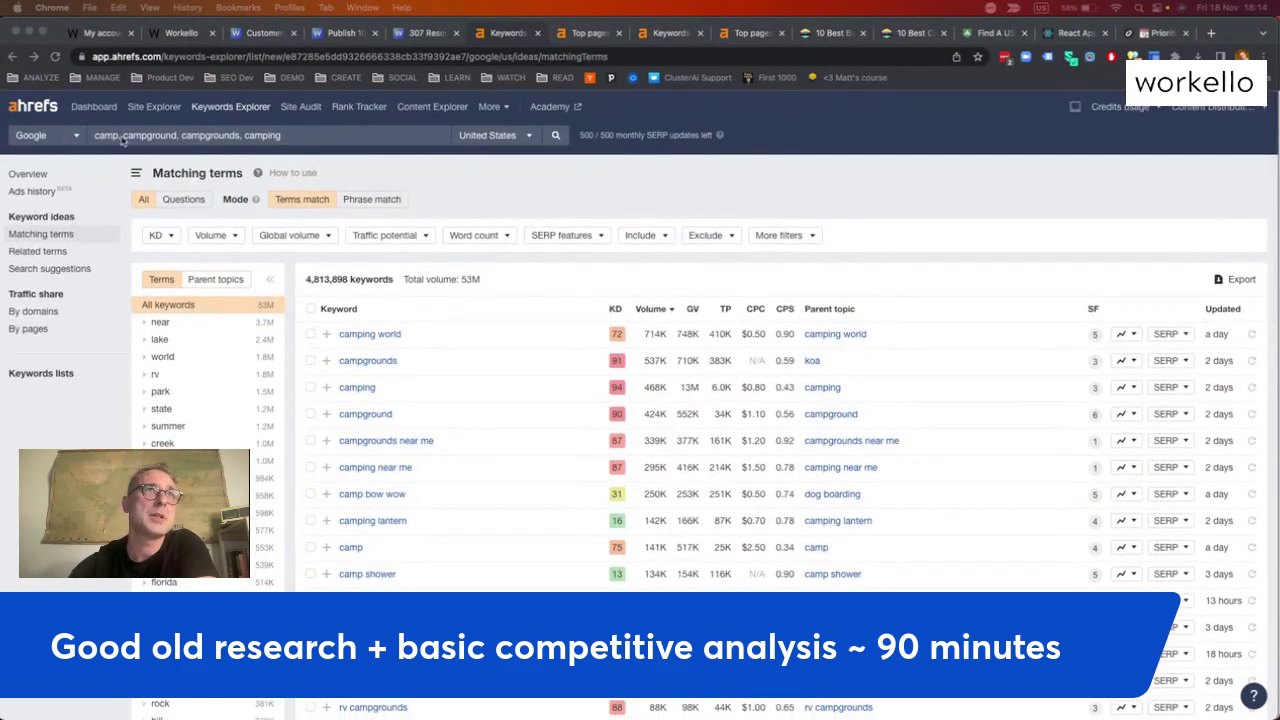
Narrow the keyword query to only "camping" and rerun the matching terms search
{"action": "left_click_drag", "start_coordinate": [96, 137], "coordinate": [246, 136]}
{"action": "type", "text": "c"}
{"action": "key", "text": "BackSpace"}
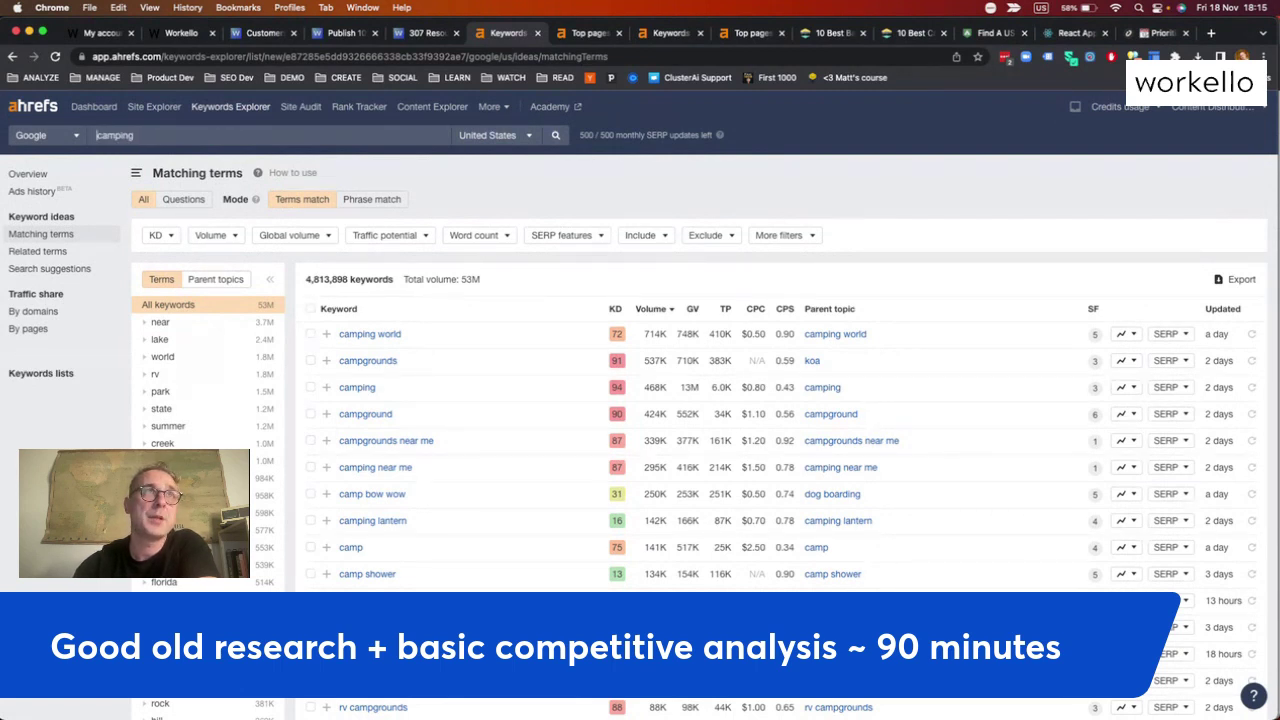
{"action": "key", "text": "Return"}
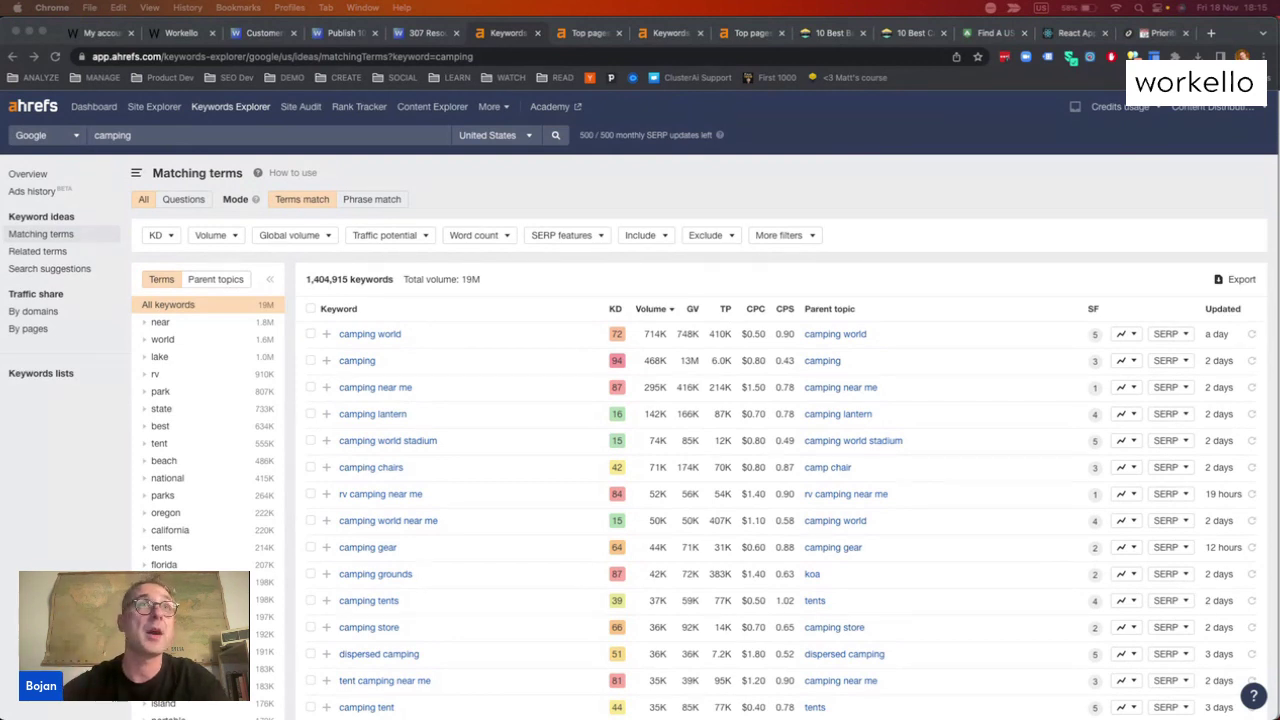
Open the overview for "camping" and examine the ranking pages in its SERP overview and the keyword difficulty
{"action": "left_click", "coordinate": [40, 176]}
{"action": "scroll", "coordinate": [536, 455], "scroll_direction": "down", "scroll_amount": 15}
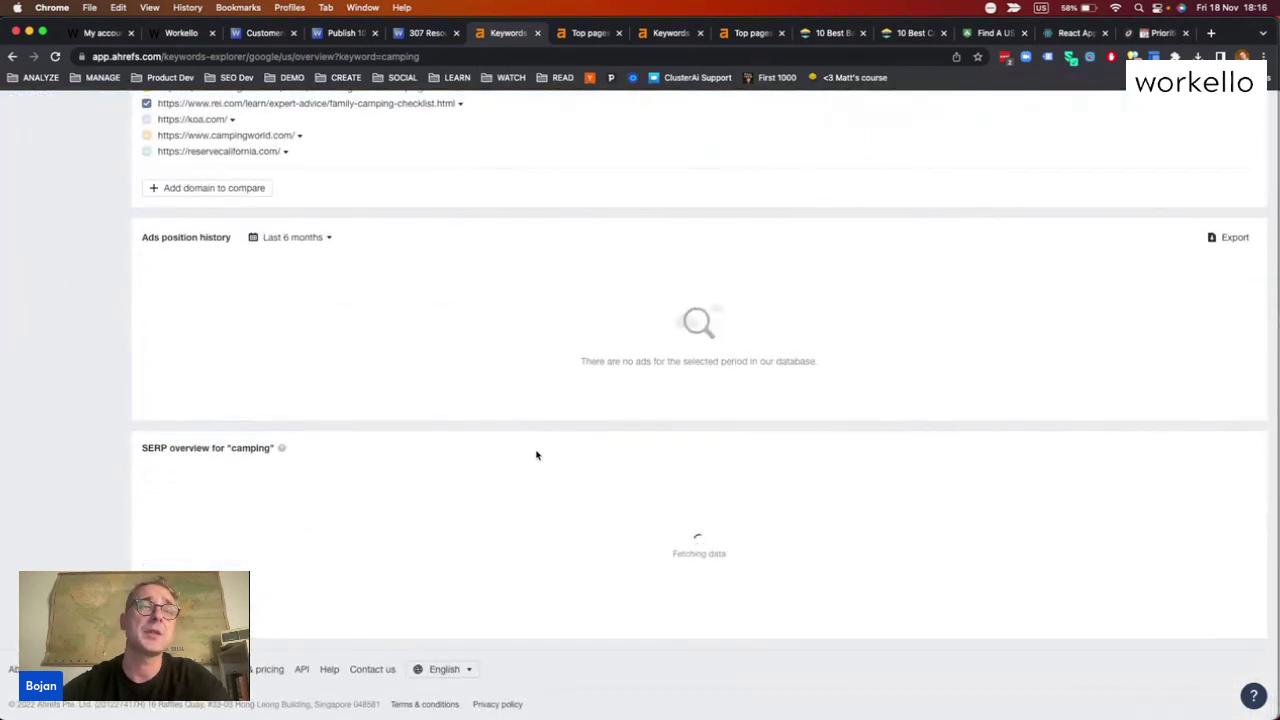
{"action": "scroll", "coordinate": [429, 523], "scroll_direction": "down", "scroll_amount": 5}
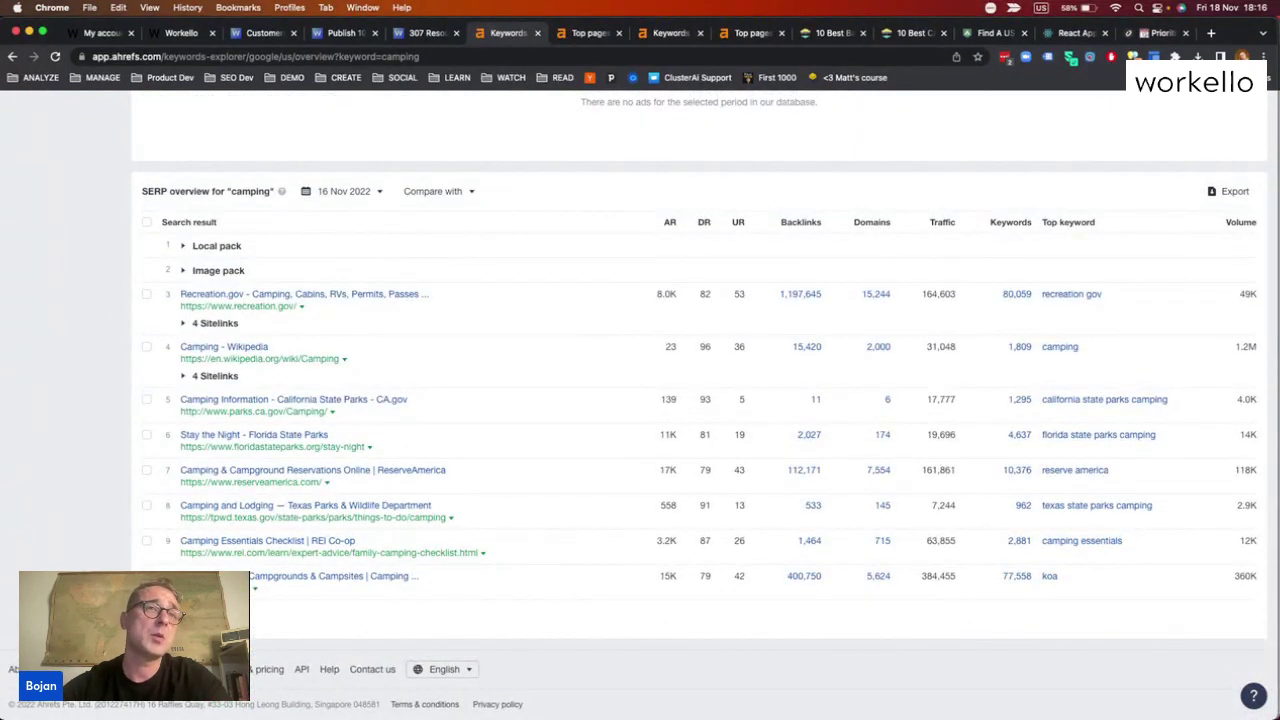
{"action": "scroll", "coordinate": [431, 611], "scroll_direction": "down", "scroll_amount": 2}
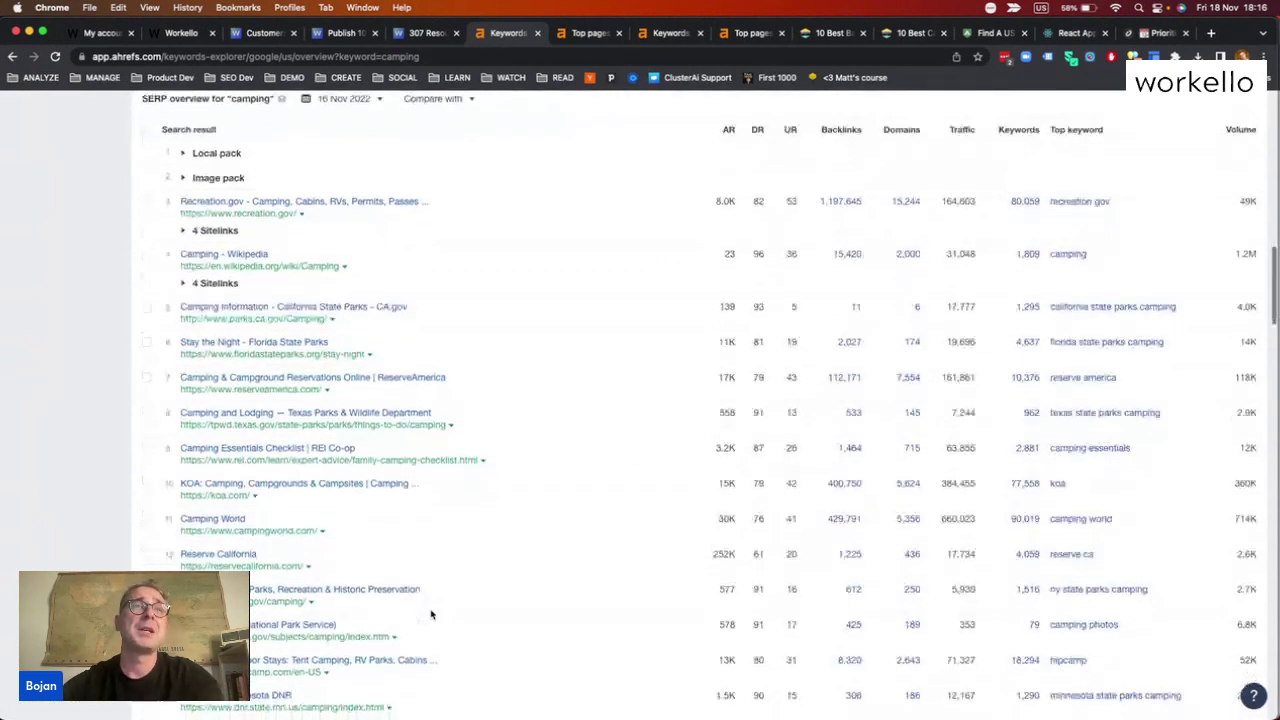
{"action": "scroll", "coordinate": [431, 614], "scroll_direction": "down", "scroll_amount": 5}
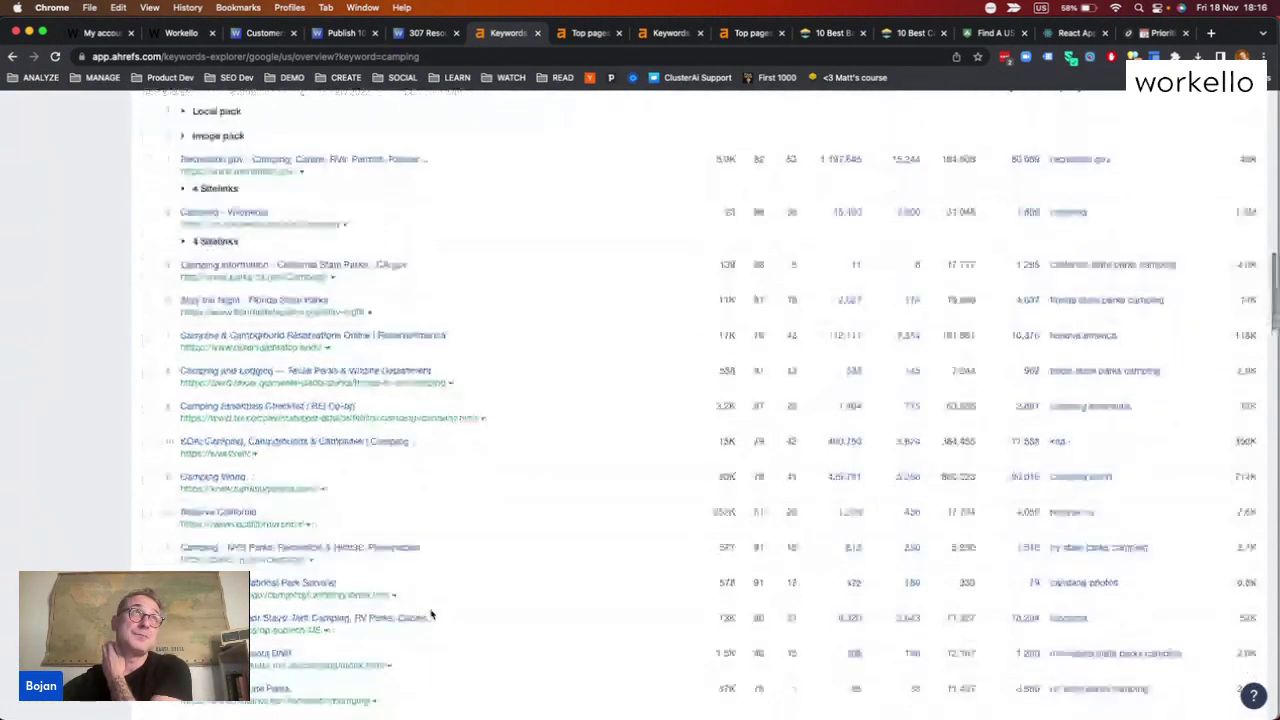
{"action": "scroll", "coordinate": [431, 614], "scroll_direction": "down", "scroll_amount": 1}
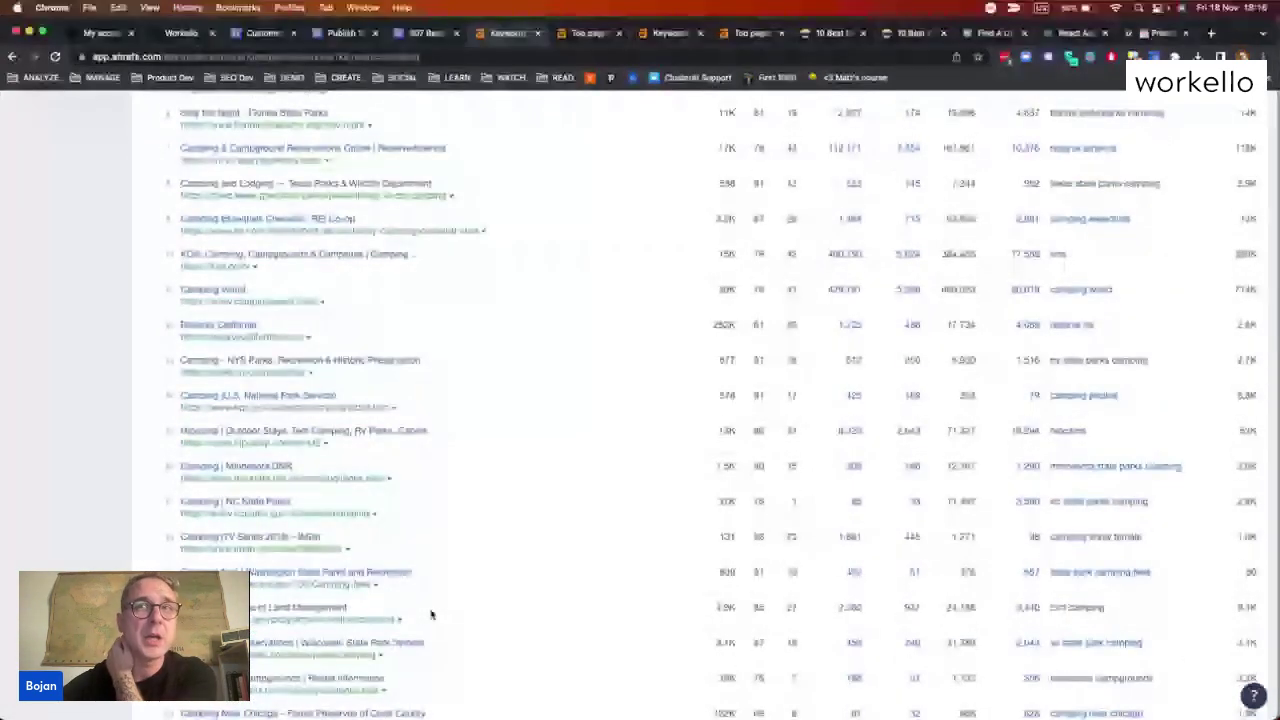
{"action": "scroll", "coordinate": [431, 614], "scroll_direction": "down", "scroll_amount": 12}
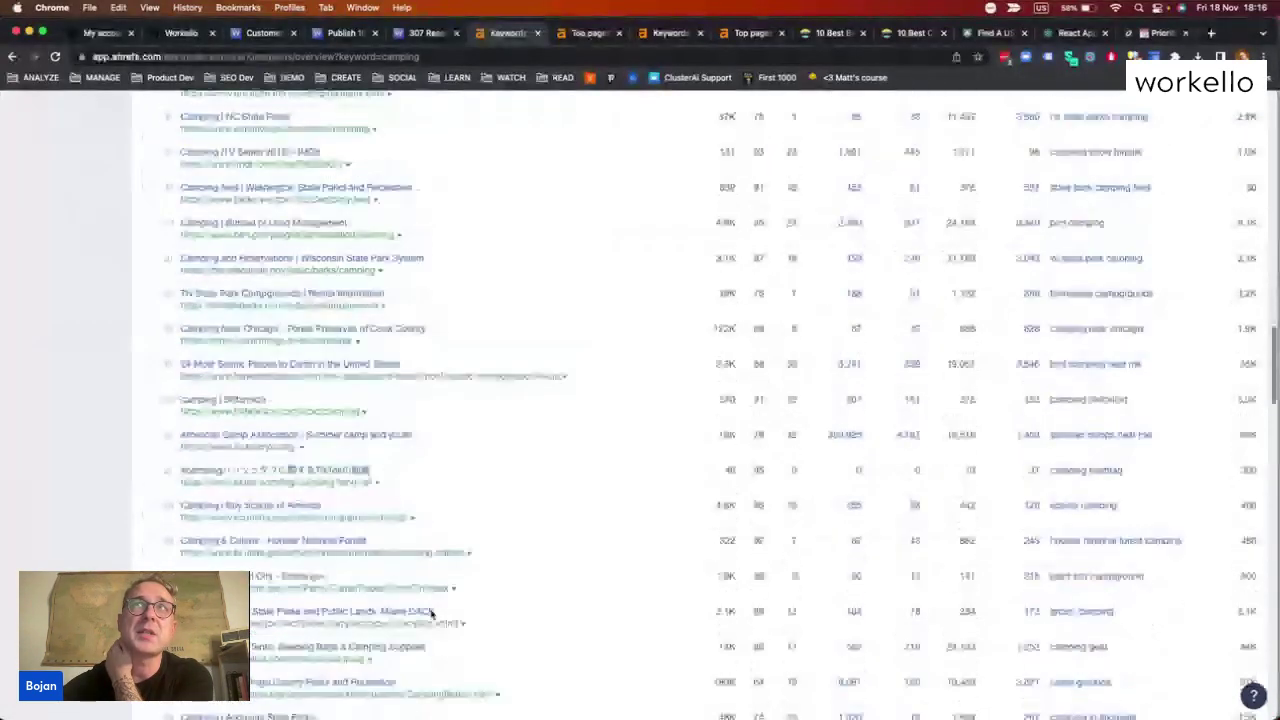
{"action": "scroll", "coordinate": [431, 614], "scroll_direction": "up", "scroll_amount": 15}
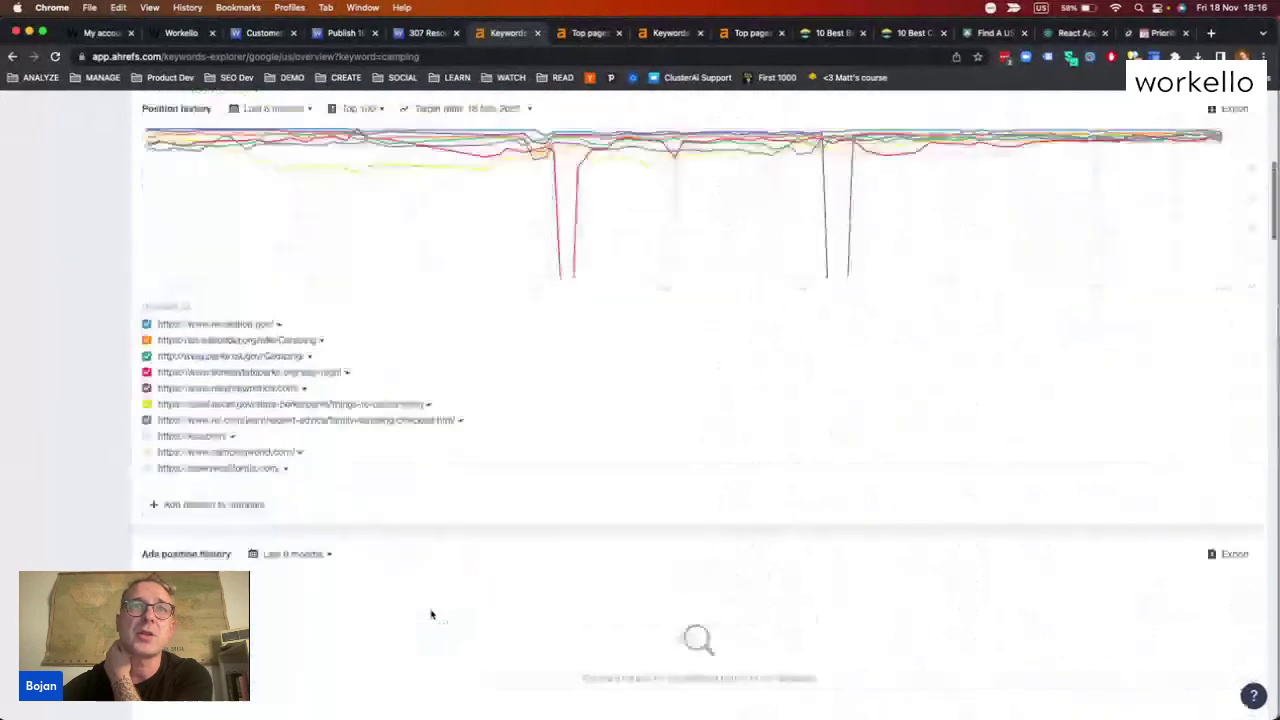
{"action": "scroll", "coordinate": [431, 614], "scroll_direction": "down", "scroll_amount": 10}
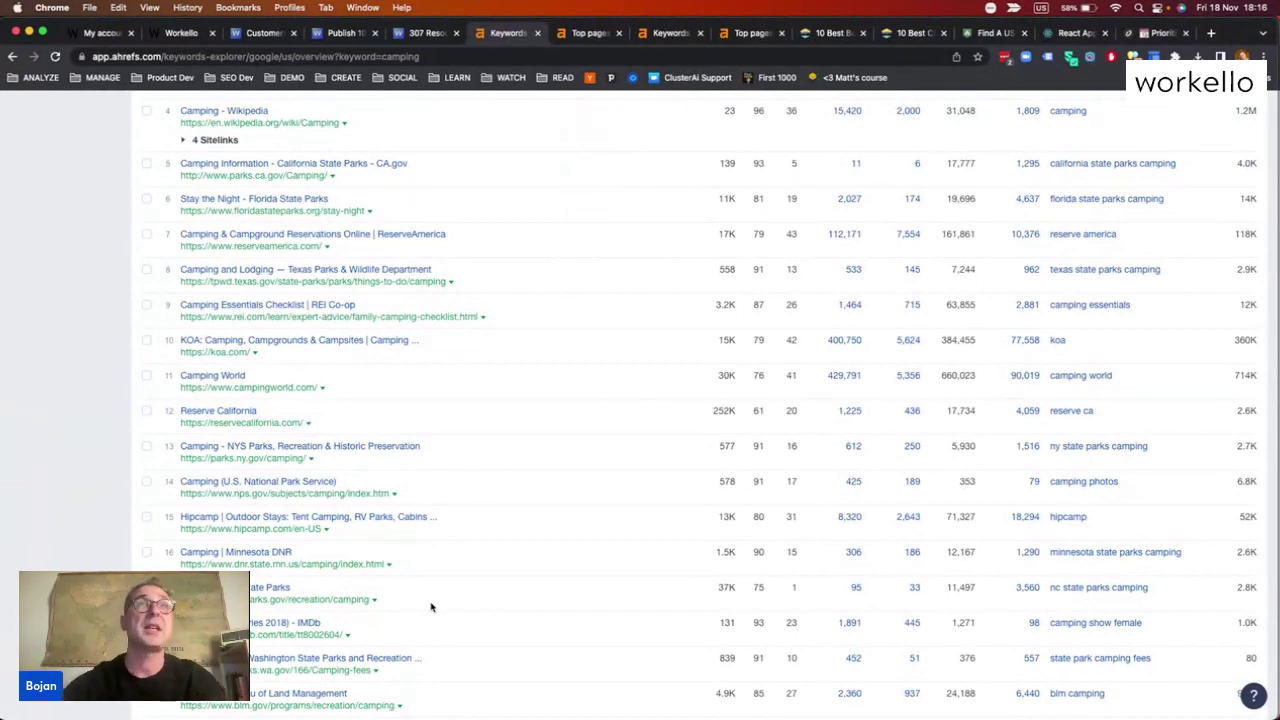
{"action": "scroll", "coordinate": [431, 607], "scroll_direction": "up", "scroll_amount": 15}
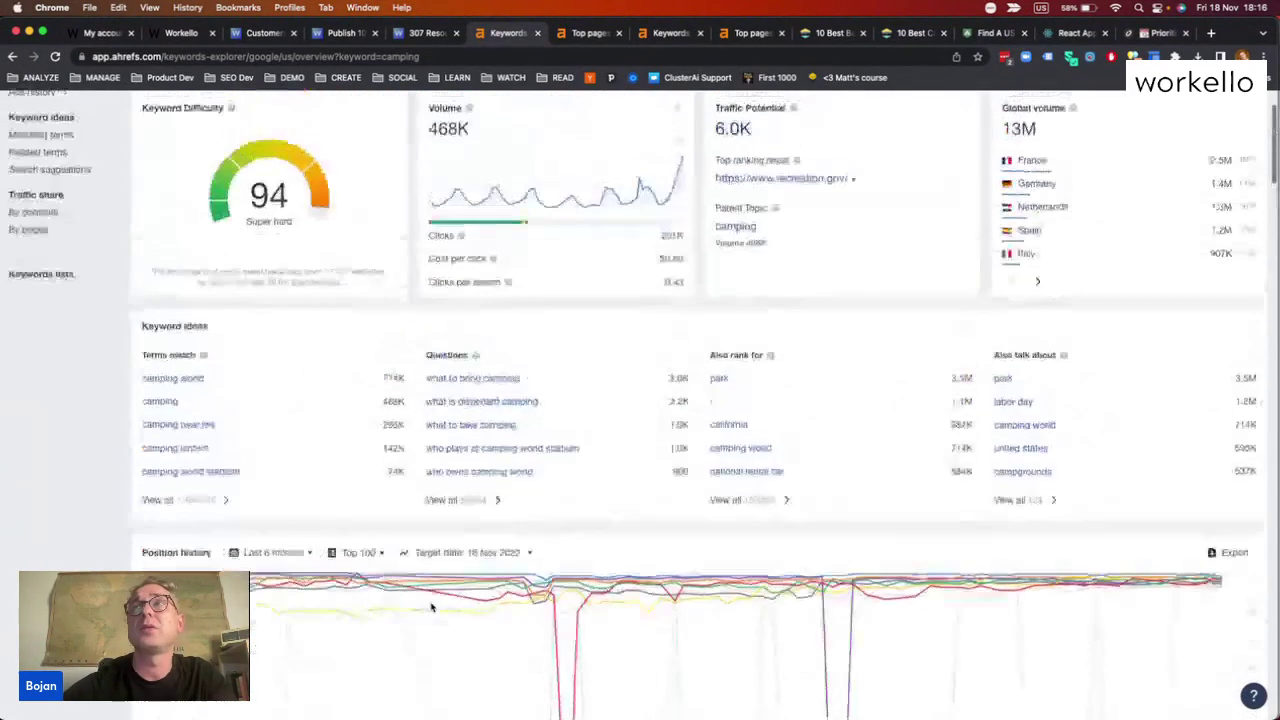
{"action": "scroll", "coordinate": [431, 607], "scroll_direction": "up", "scroll_amount": 2}
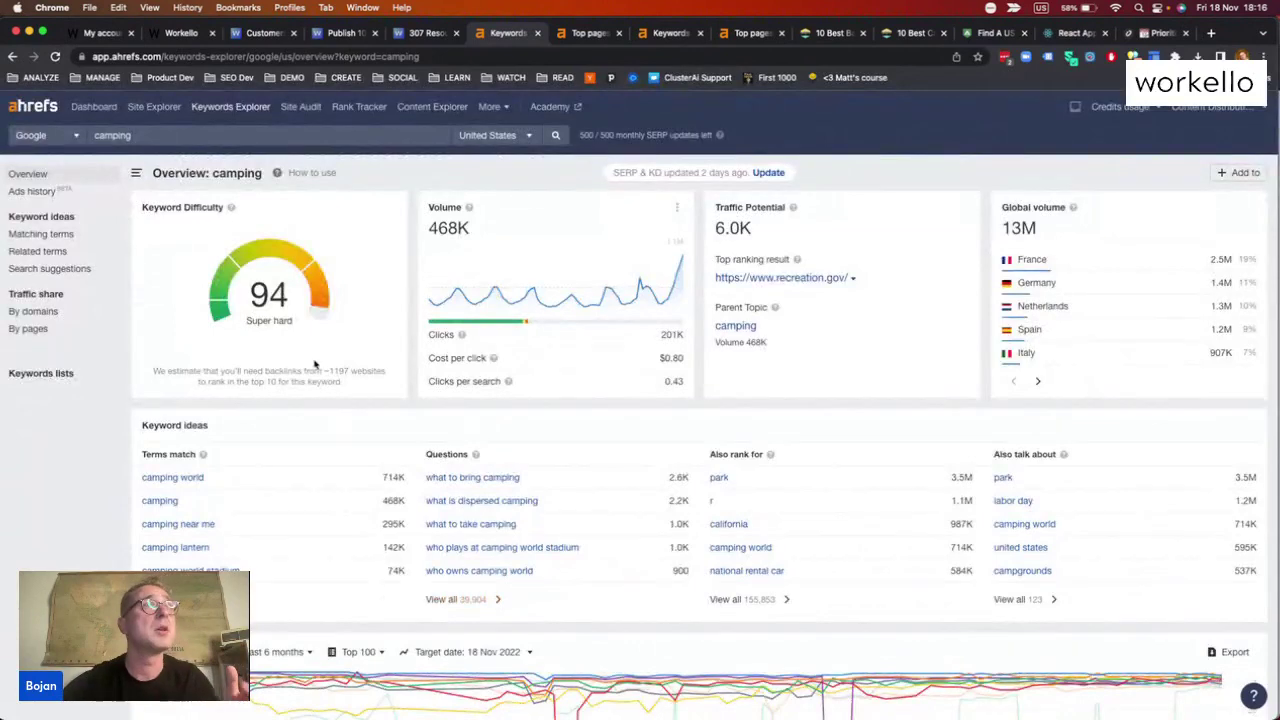
Return to the matching terms report for "camping" and review the keyword list
{"action": "left_click", "coordinate": [70, 236]}
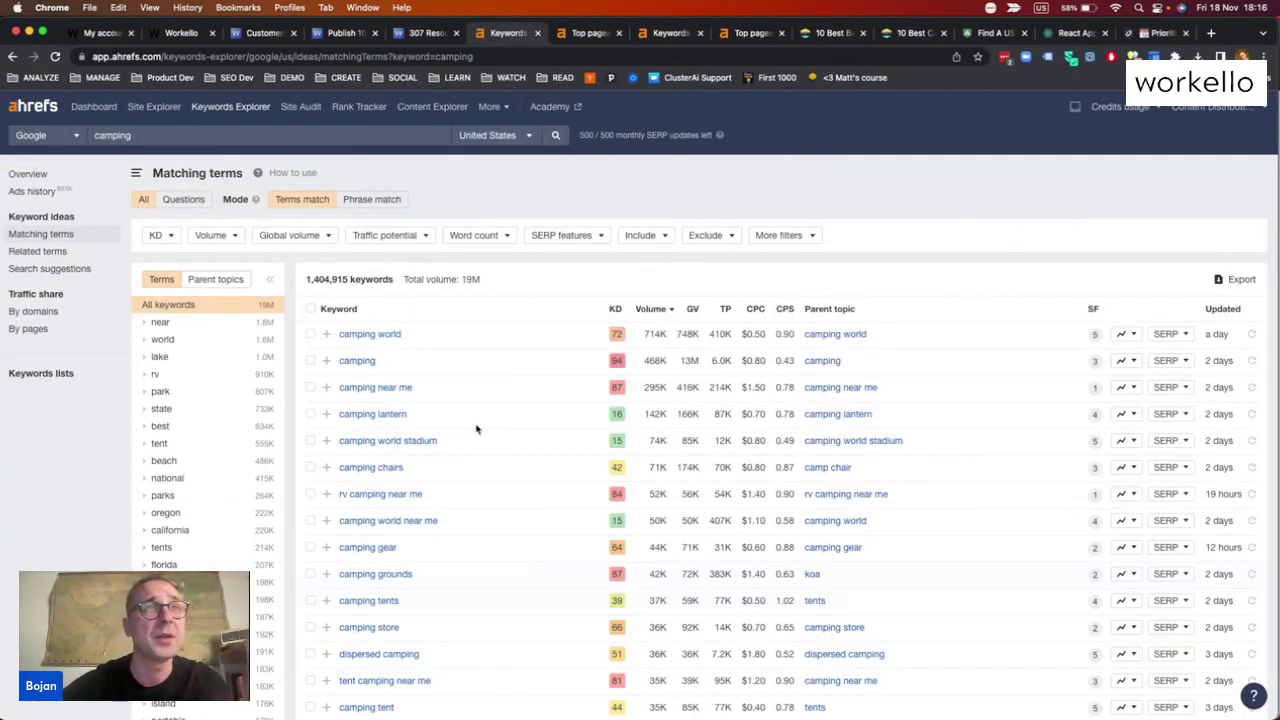
{"action": "scroll", "coordinate": [476, 429], "scroll_direction": "down", "scroll_amount": 3}
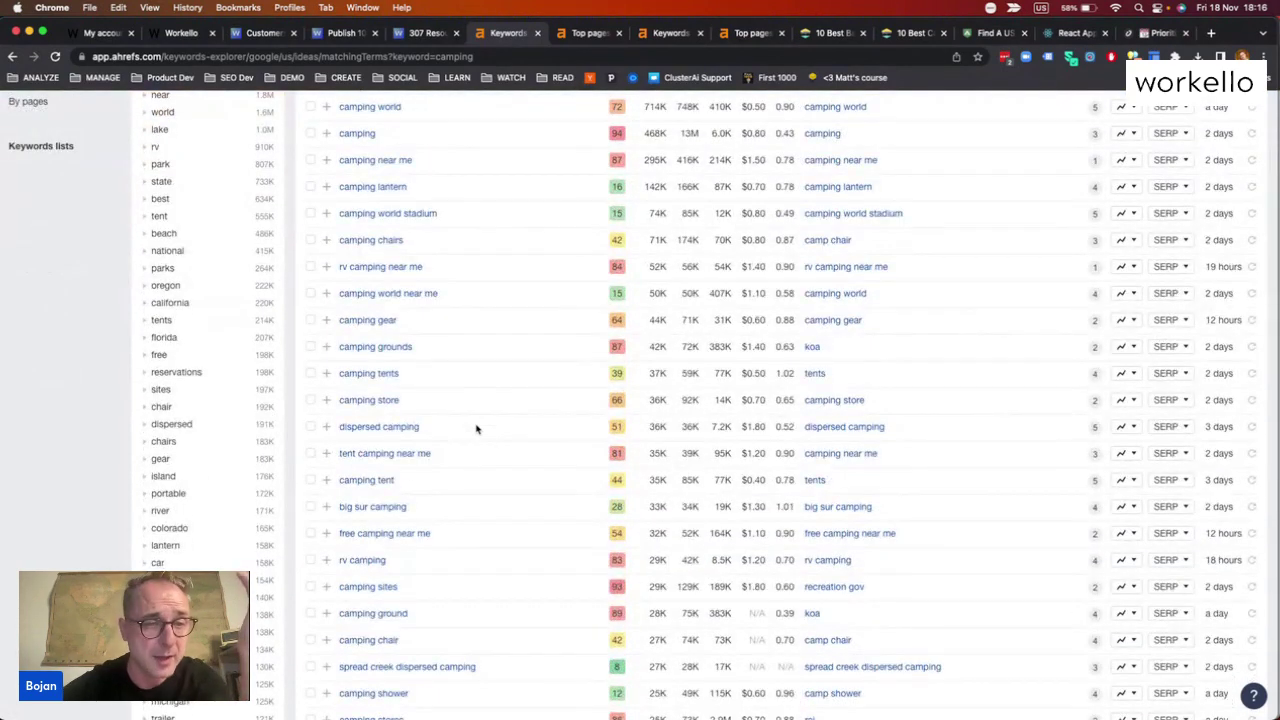
{"action": "scroll", "coordinate": [476, 429], "scroll_direction": "up", "scroll_amount": 2}
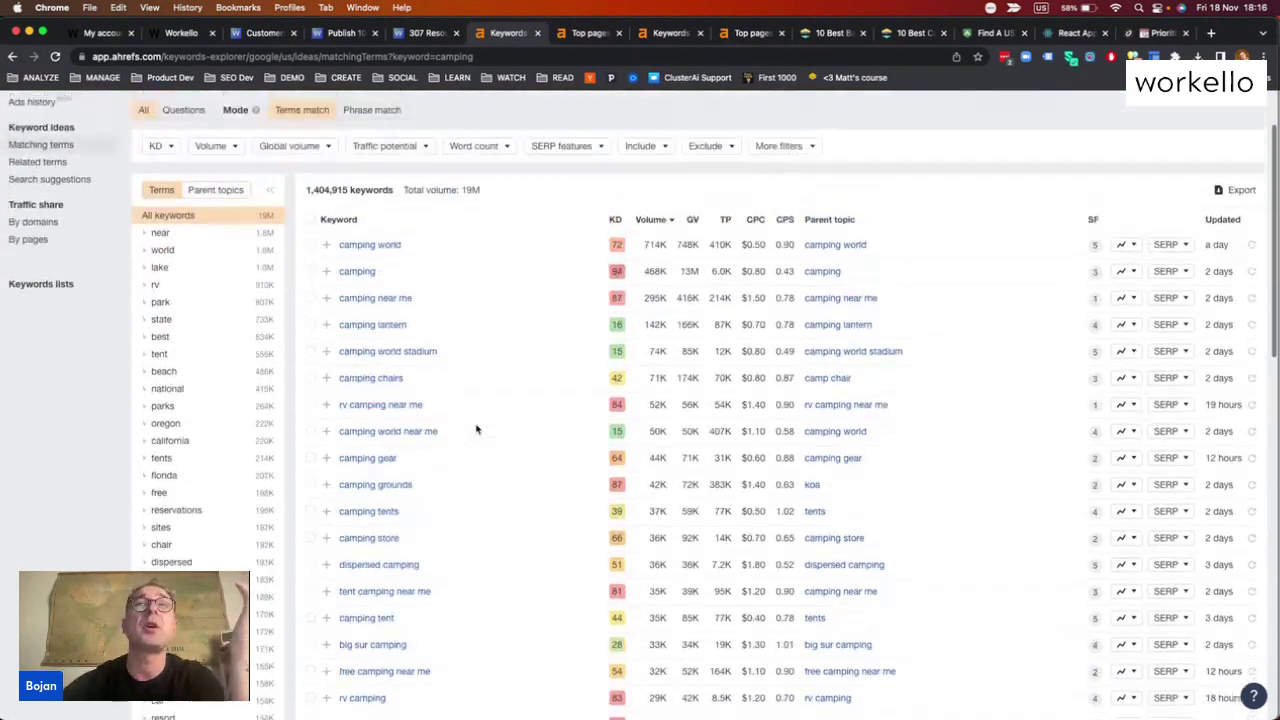
Examine the matching terms for "camping", comparing the keyword difficulty and volume of the individual keyword ideas
{"action": "scroll", "coordinate": [476, 429], "scroll_direction": "down", "scroll_amount": 1}
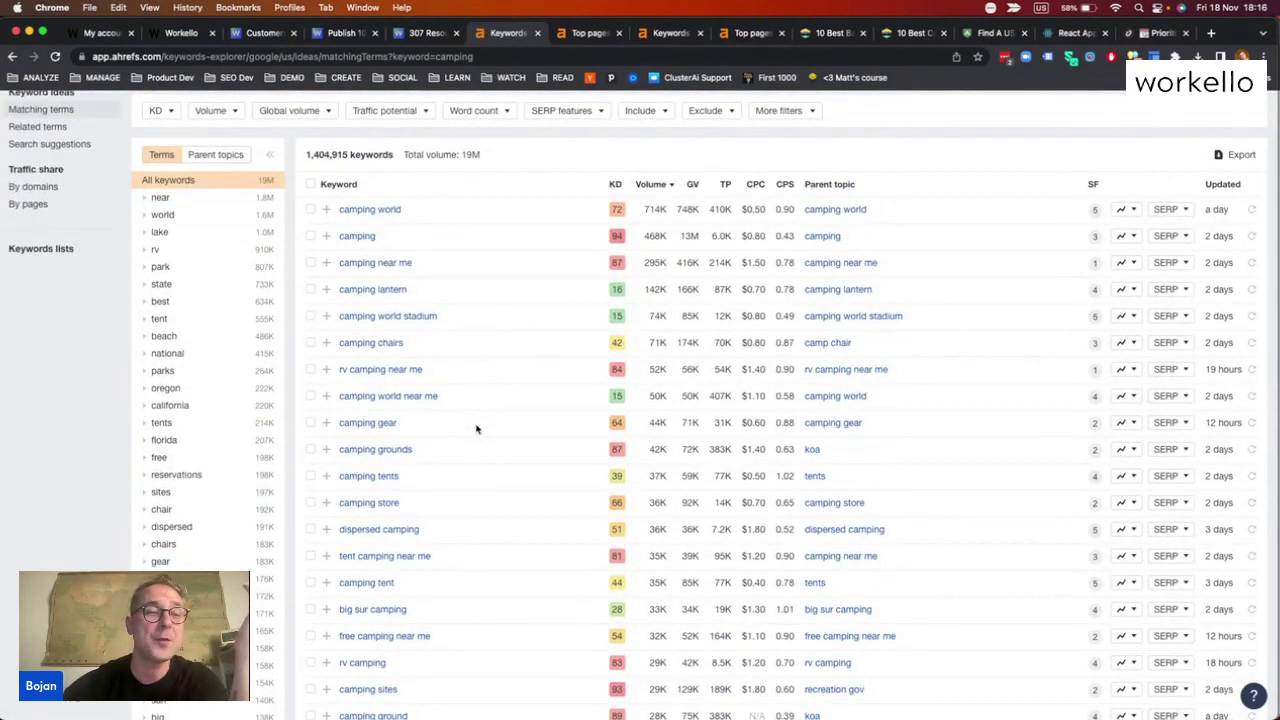
{"action": "scroll", "coordinate": [476, 429], "scroll_direction": "down", "scroll_amount": 2}
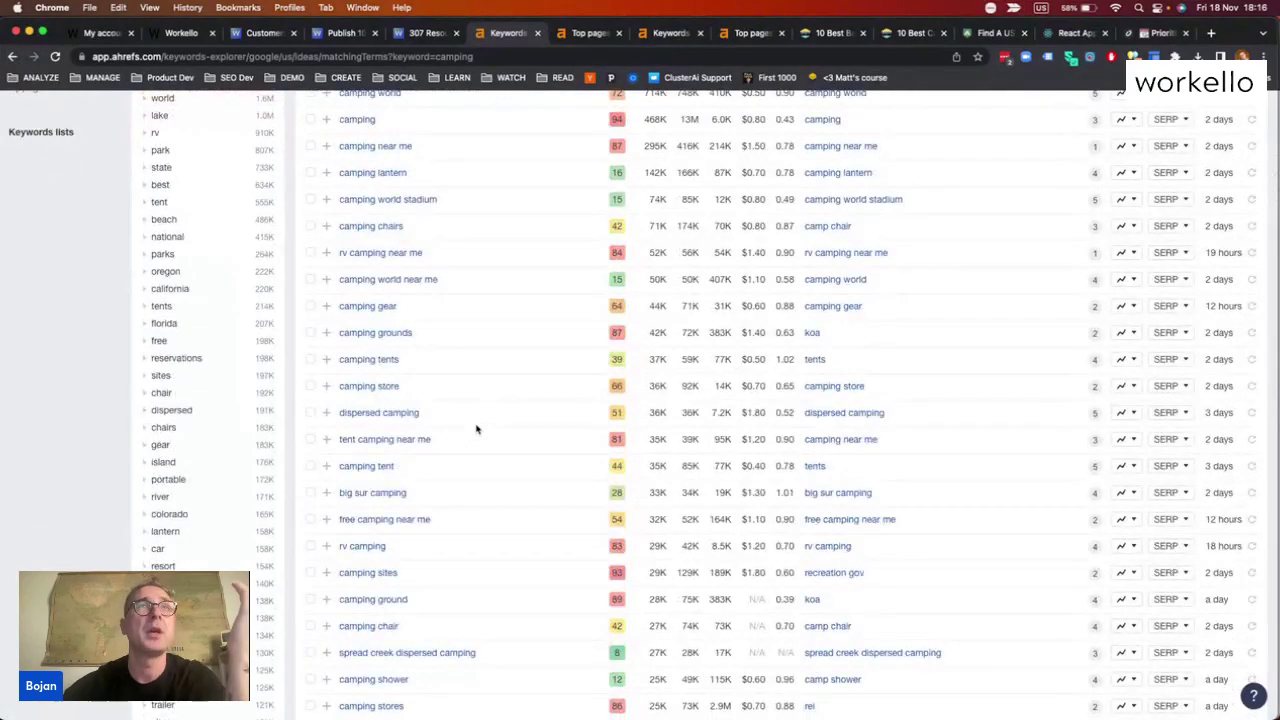
{"action": "scroll", "coordinate": [476, 429], "scroll_direction": "up", "scroll_amount": 2}
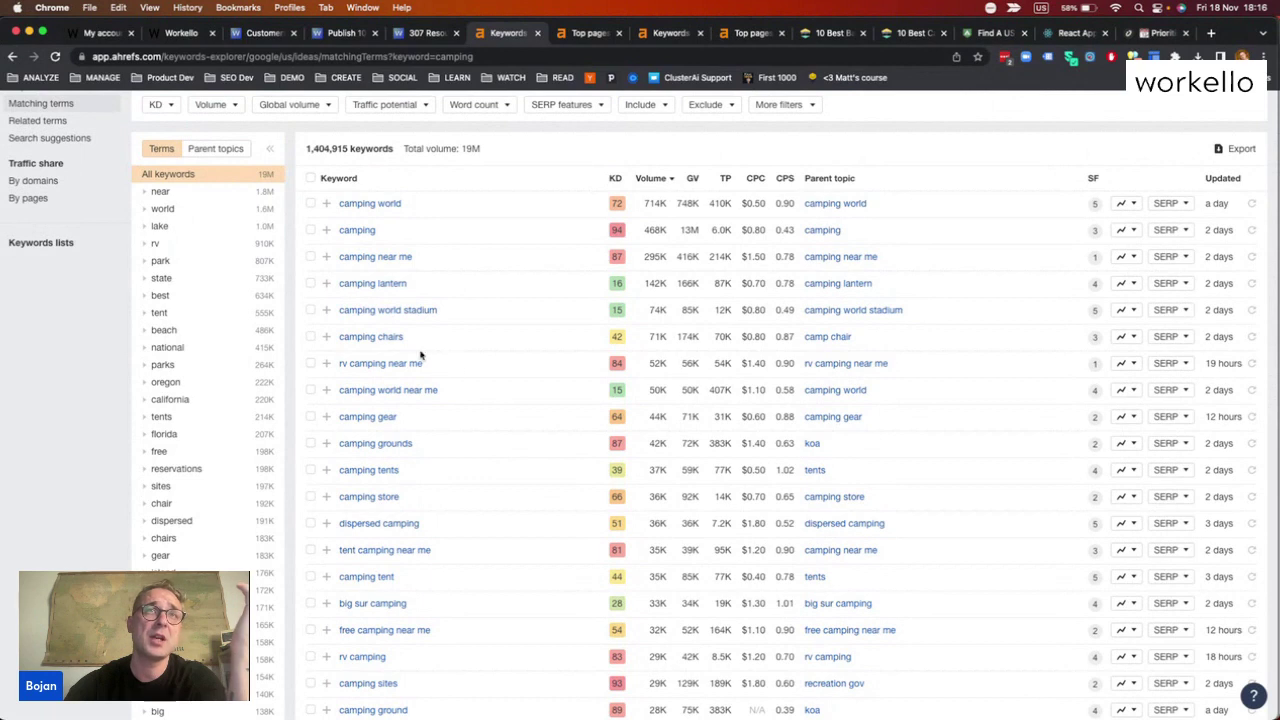
{"action": "left_click", "coordinate": [345, 368]}
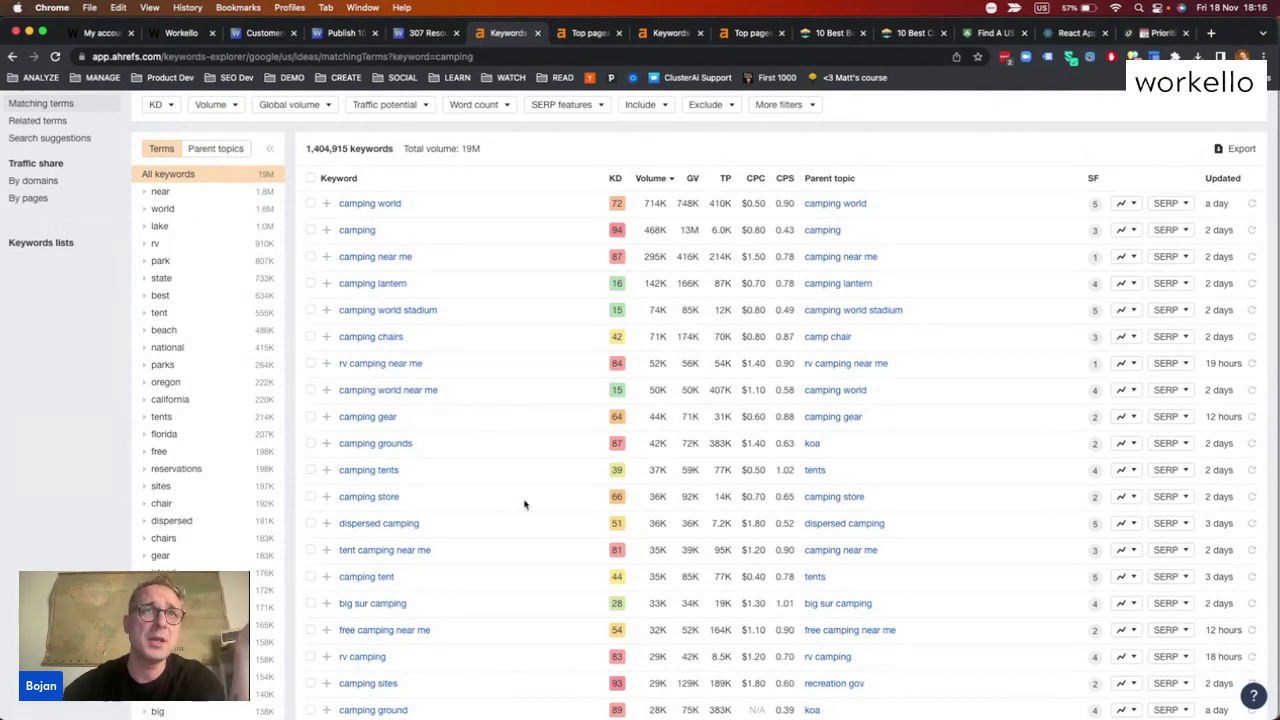
{"action": "scroll", "coordinate": [439, 457], "scroll_direction": "down", "scroll_amount": 1}
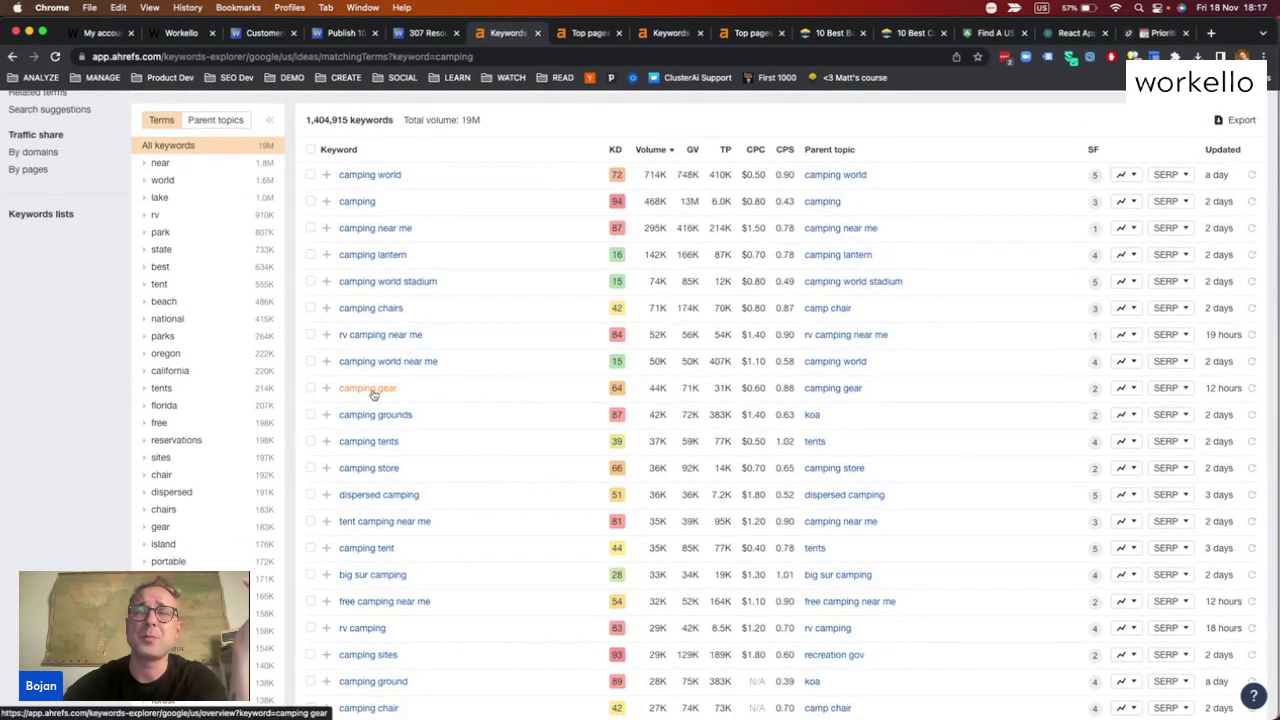
{"action": "scroll", "coordinate": [372, 393], "scroll_direction": "down", "scroll_amount": 1}
{"action": "scroll", "coordinate": [372, 393], "scroll_direction": "down", "scroll_amount": 1}
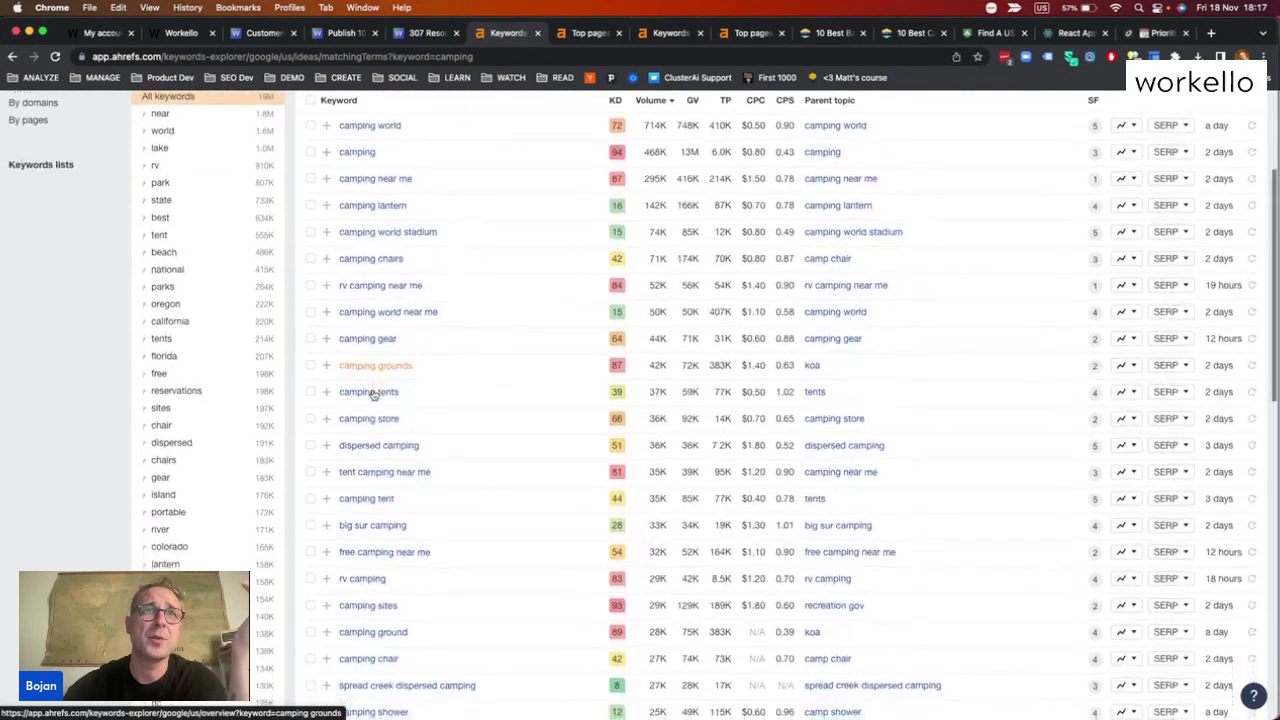
{"action": "scroll", "coordinate": [372, 393], "scroll_direction": "down", "scroll_amount": 1}
{"action": "scroll", "coordinate": [446, 420], "scroll_direction": "down", "scroll_amount": 1}
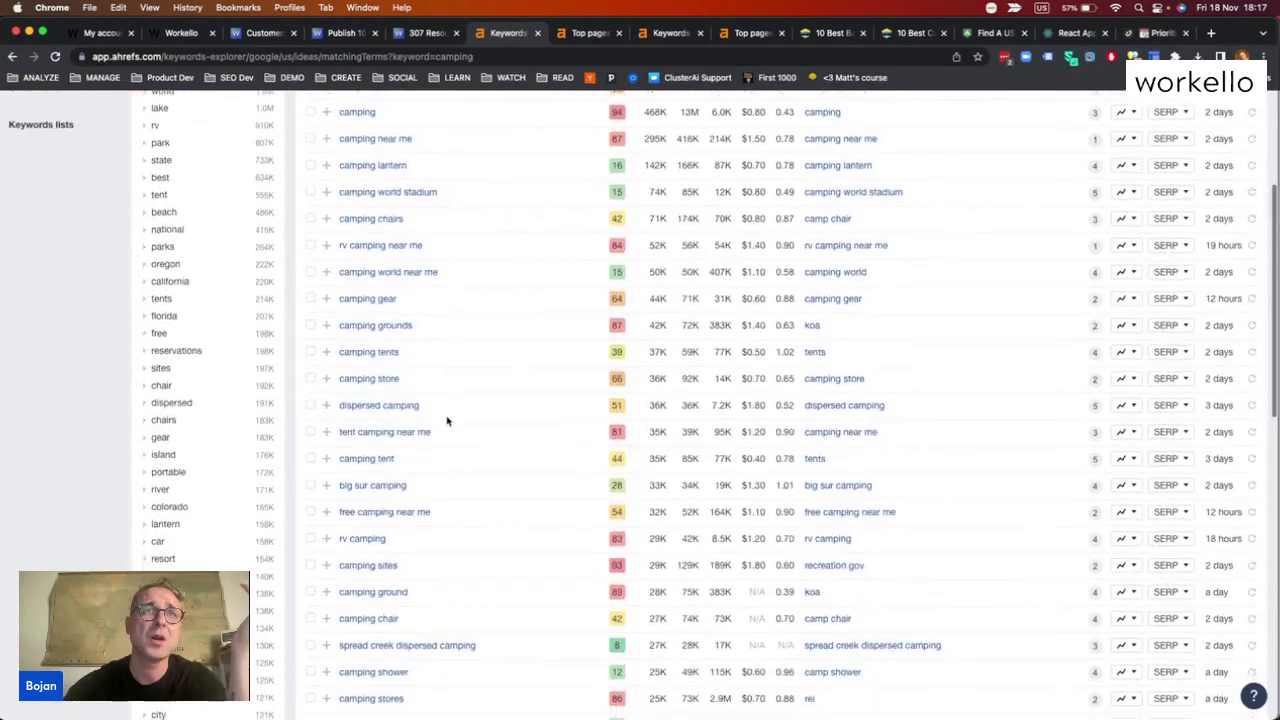
{"action": "scroll", "coordinate": [447, 421], "scroll_direction": "down", "scroll_amount": 4}
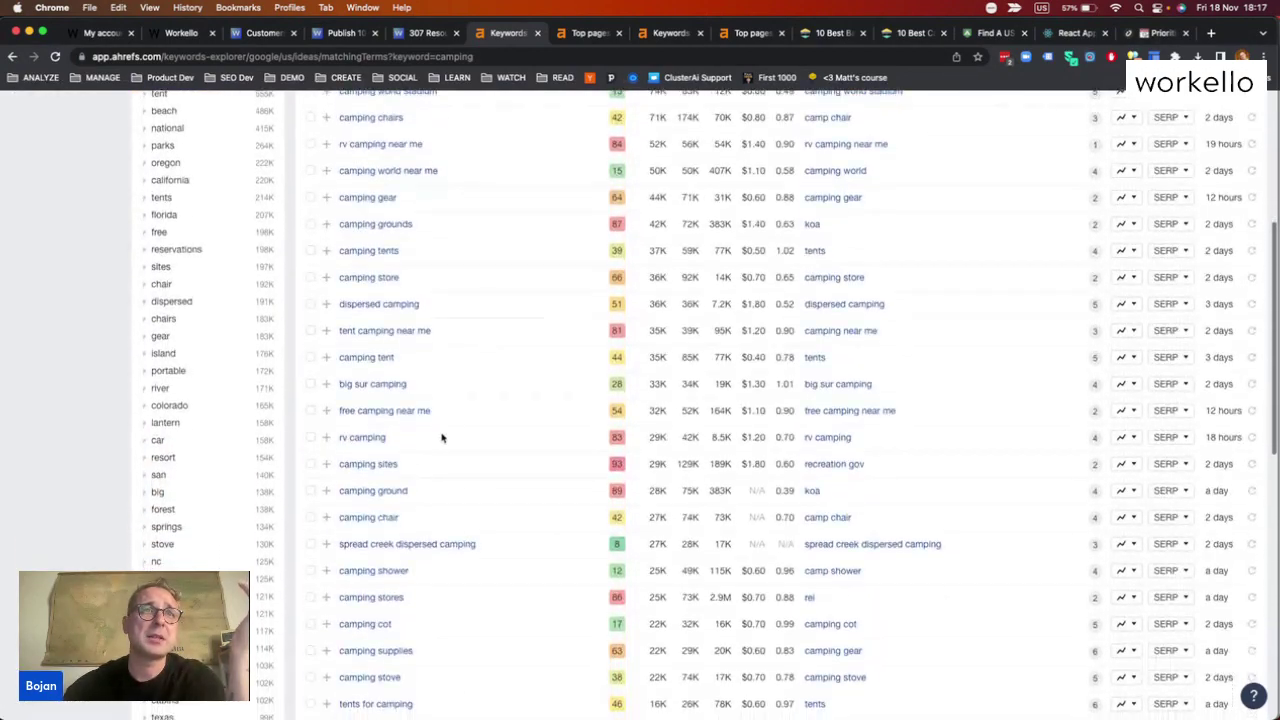
{"action": "scroll", "coordinate": [383, 523], "scroll_direction": "down", "scroll_amount": 7}
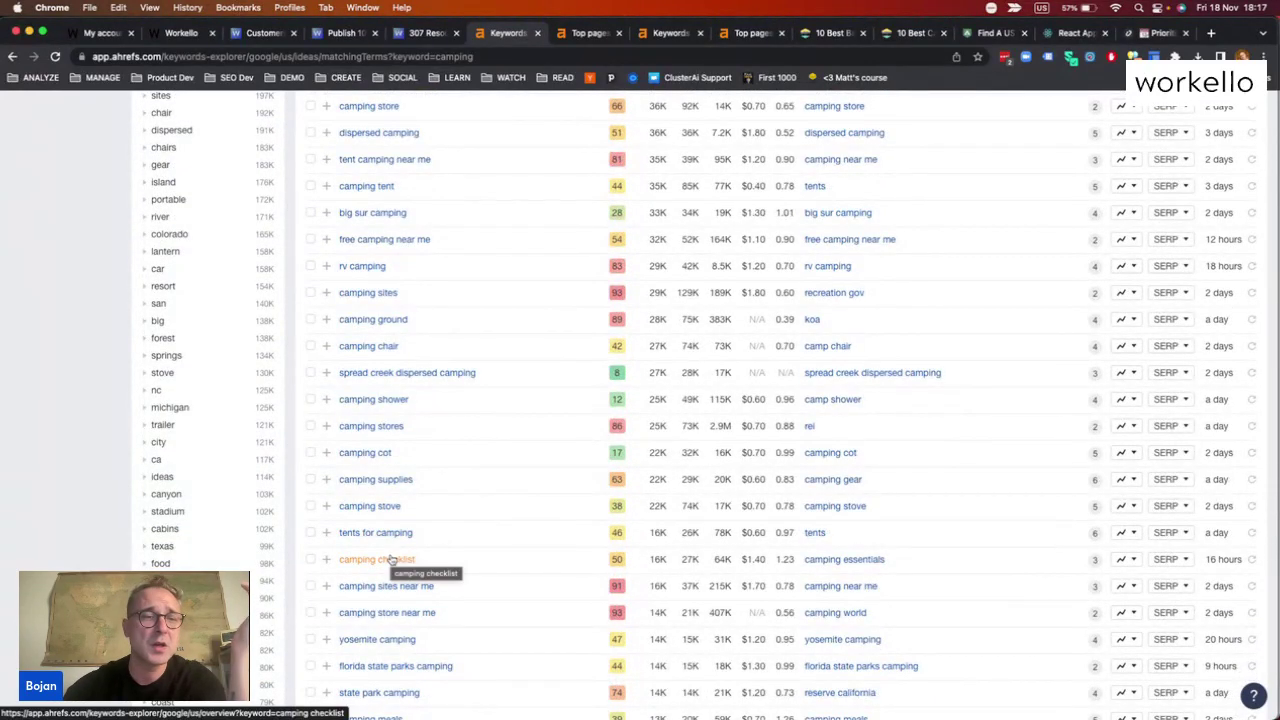
Open the overview for the keyword "camping checklist" and examine the ranking pages in its SERP overview
{"action": "left_click", "coordinate": [392, 559]}
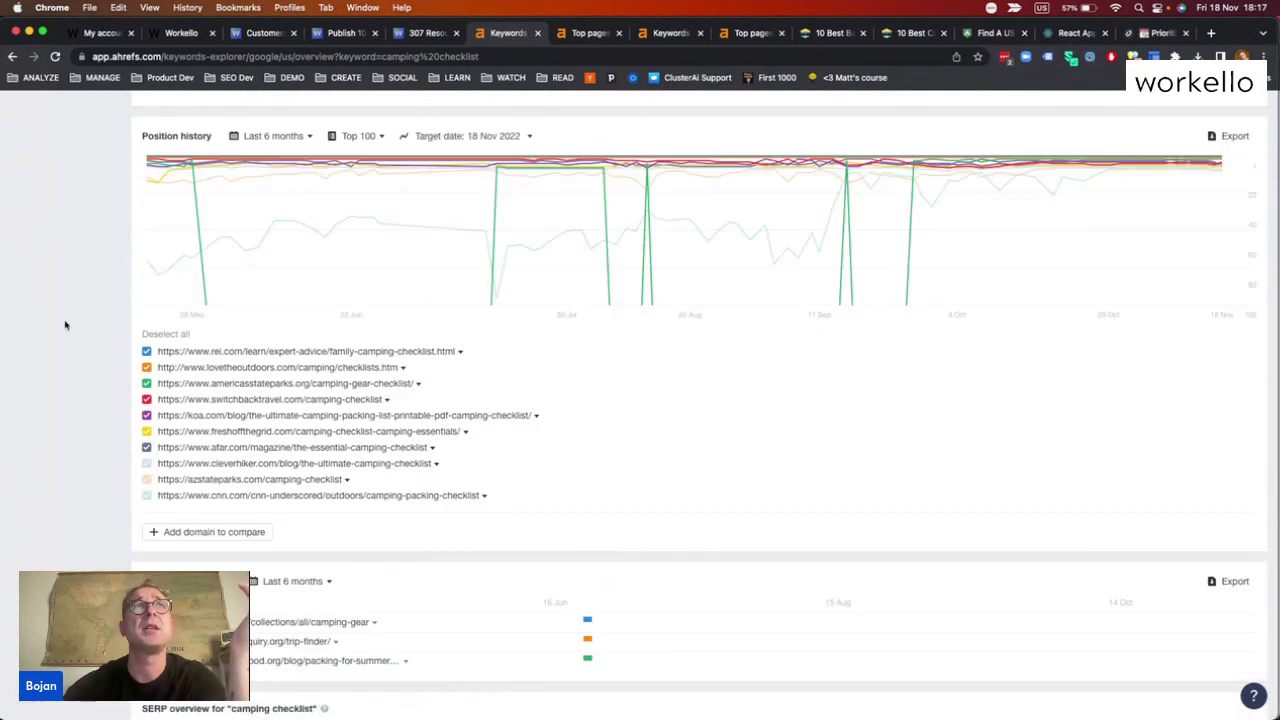
{"action": "scroll", "coordinate": [65, 325], "scroll_direction": "down", "scroll_amount": 5}
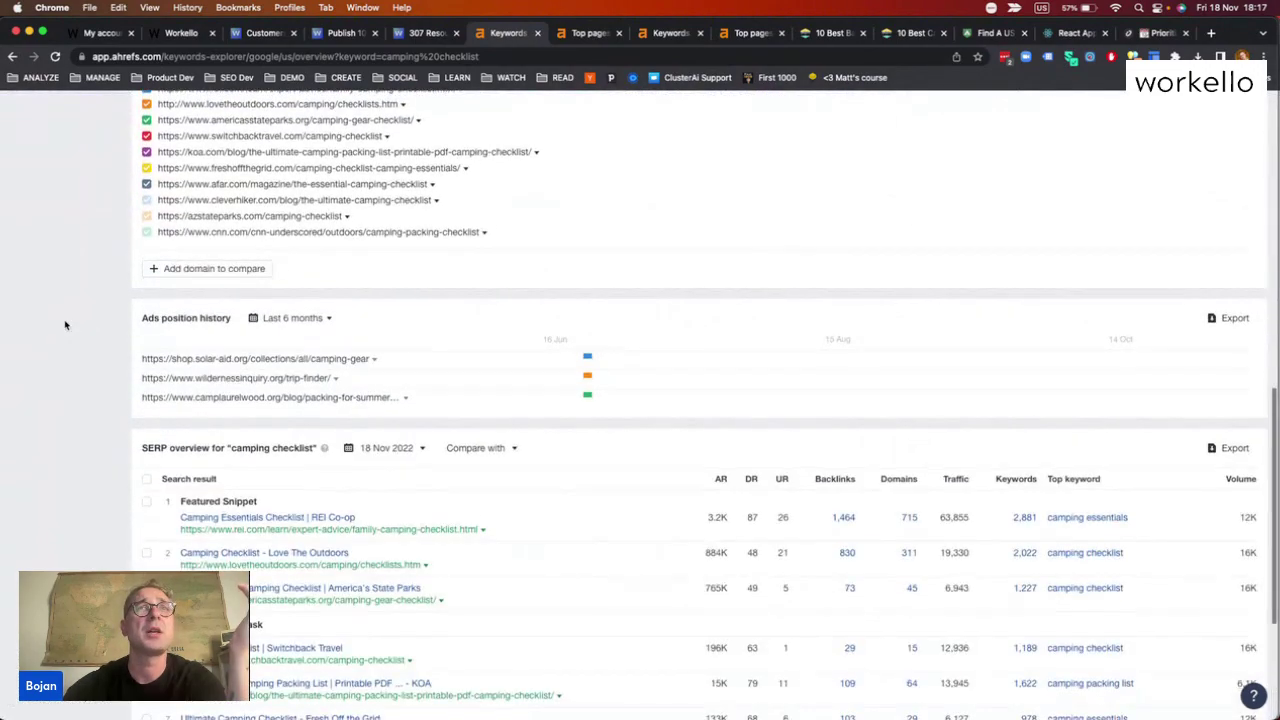
{"action": "scroll", "coordinate": [65, 325], "scroll_direction": "down", "scroll_amount": 5}
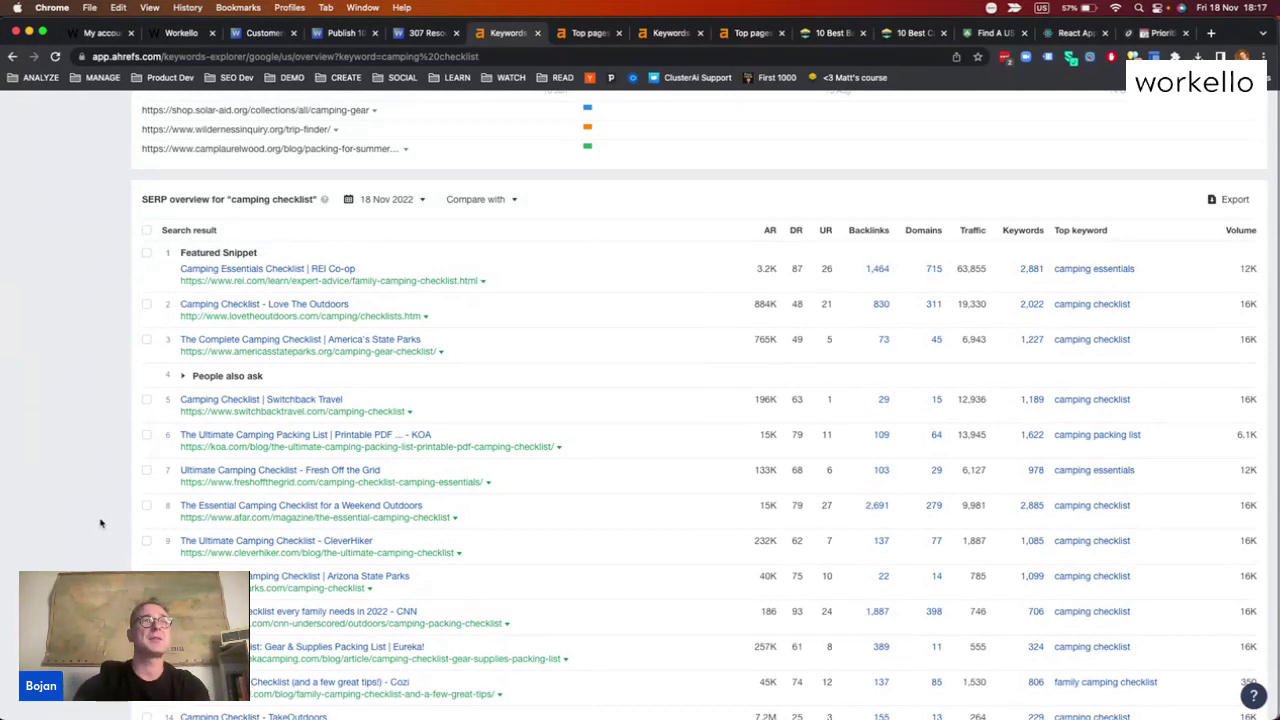
{"action": "scroll", "coordinate": [283, 607], "scroll_direction": "down", "scroll_amount": 5}
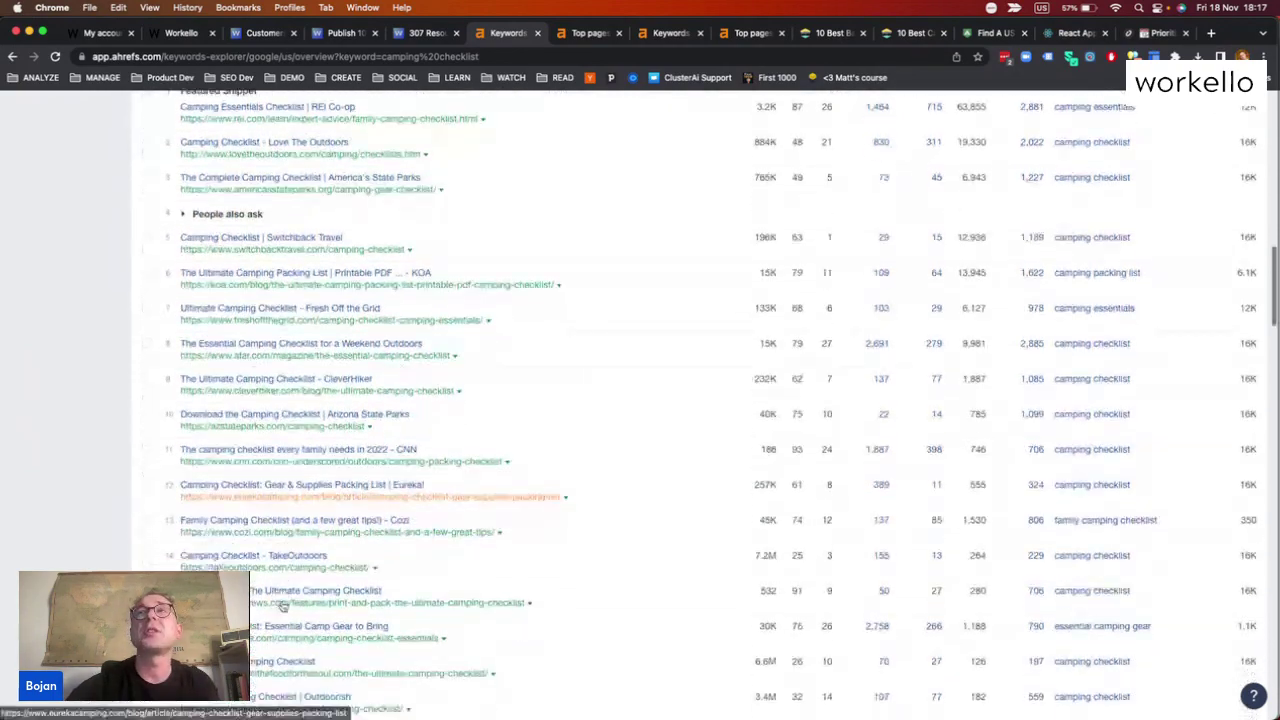
{"action": "scroll", "coordinate": [283, 604], "scroll_direction": "down", "scroll_amount": 3}
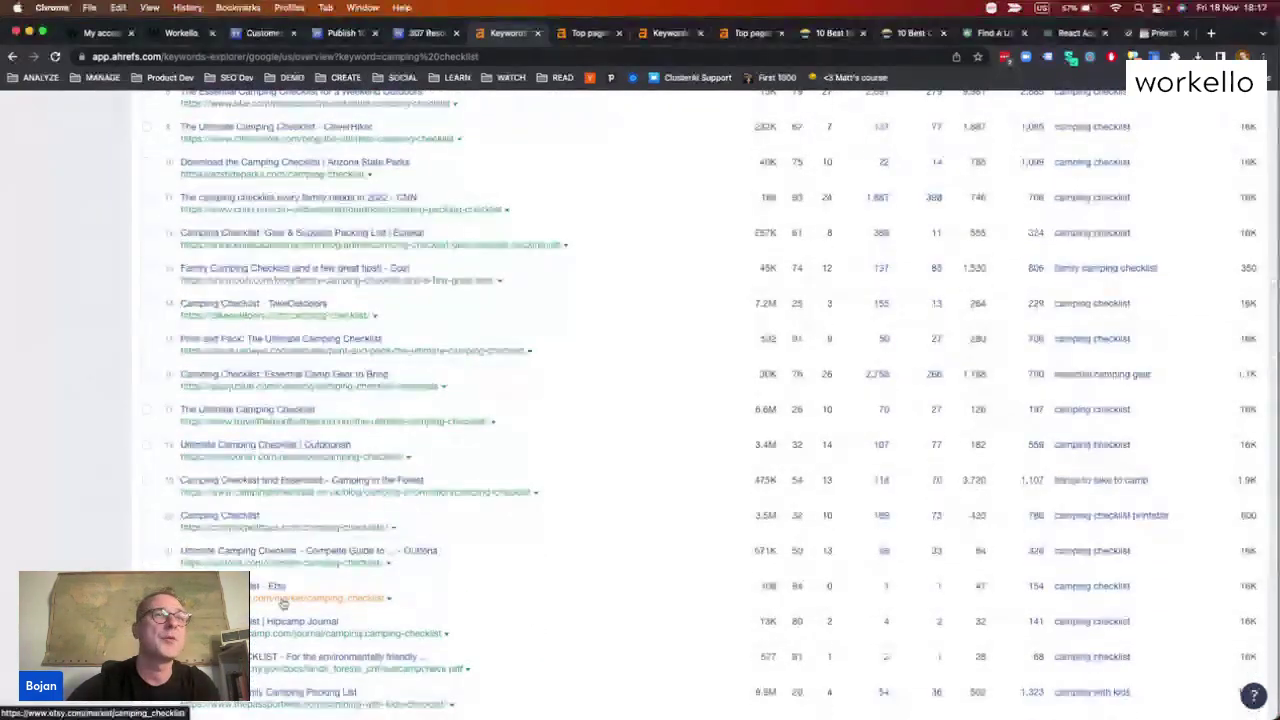
{"action": "scroll", "coordinate": [283, 604], "scroll_direction": "up", "scroll_amount": 8}
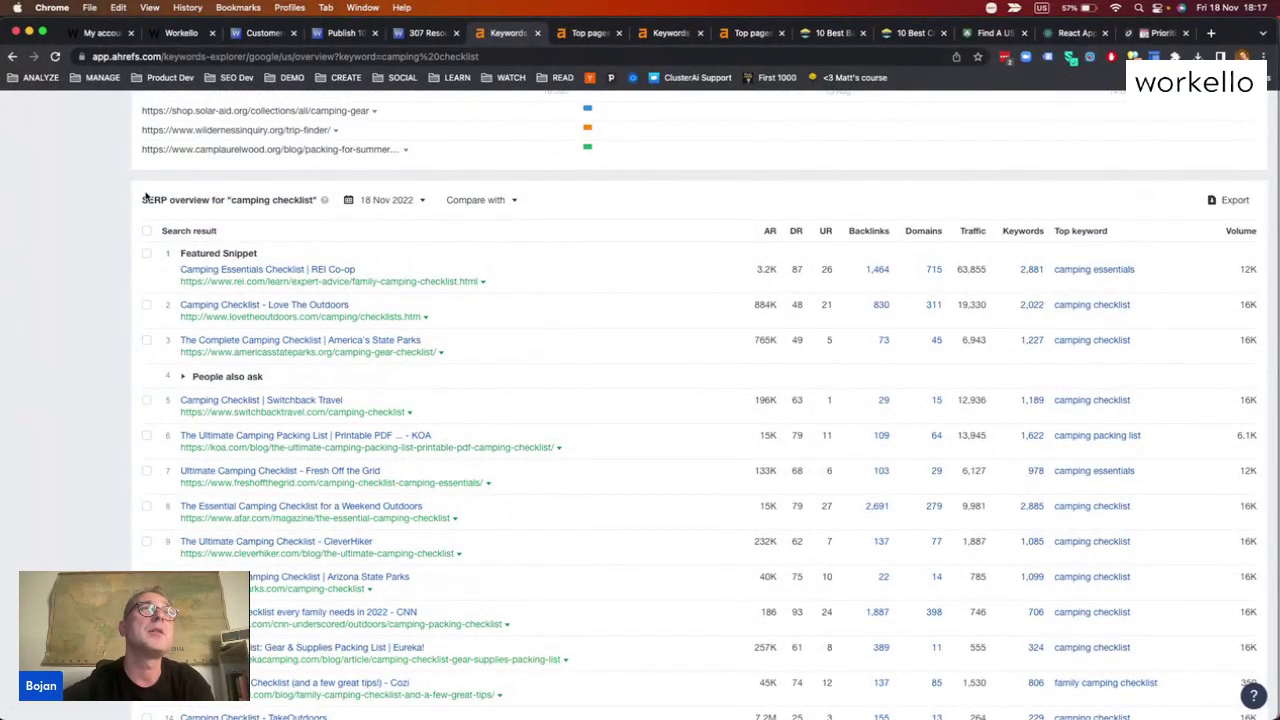
Switch to the "Competitor list" spreadsheet in Google Sheets and review the competitors with their notes, traffic and pages
{"action": "key", "text": "super+grave"}
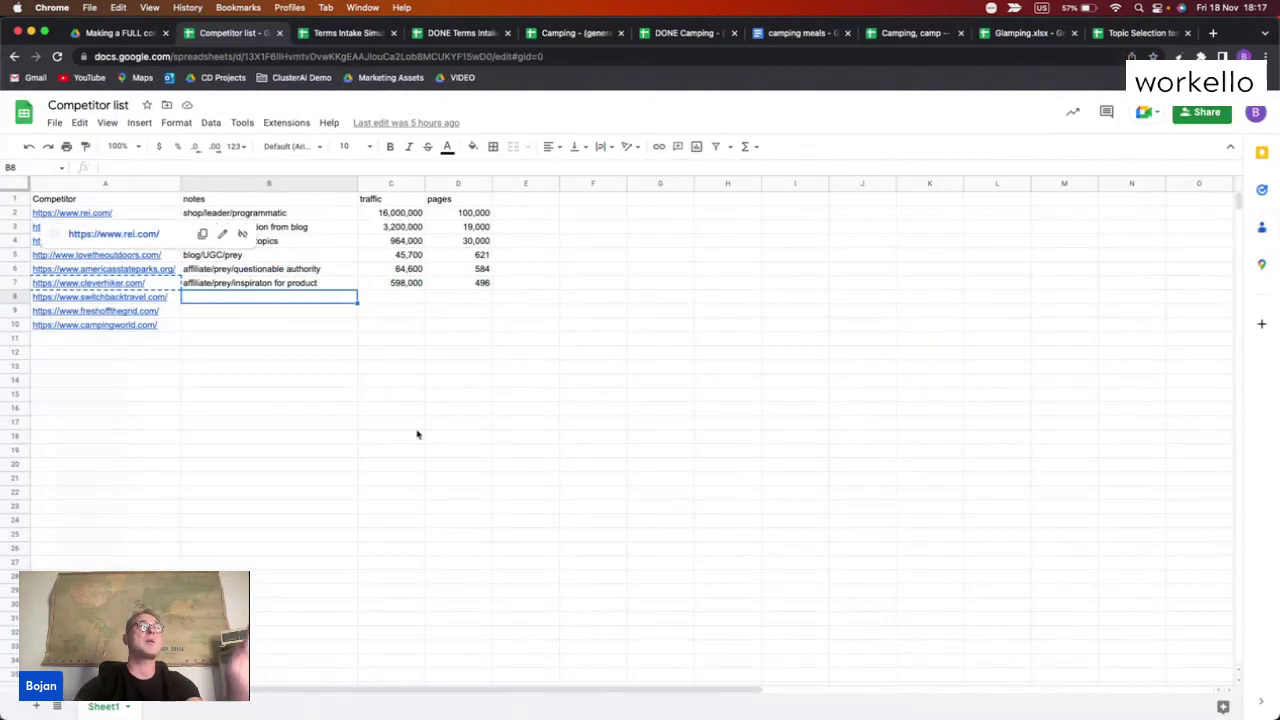
{"action": "left_click", "coordinate": [390, 339]}
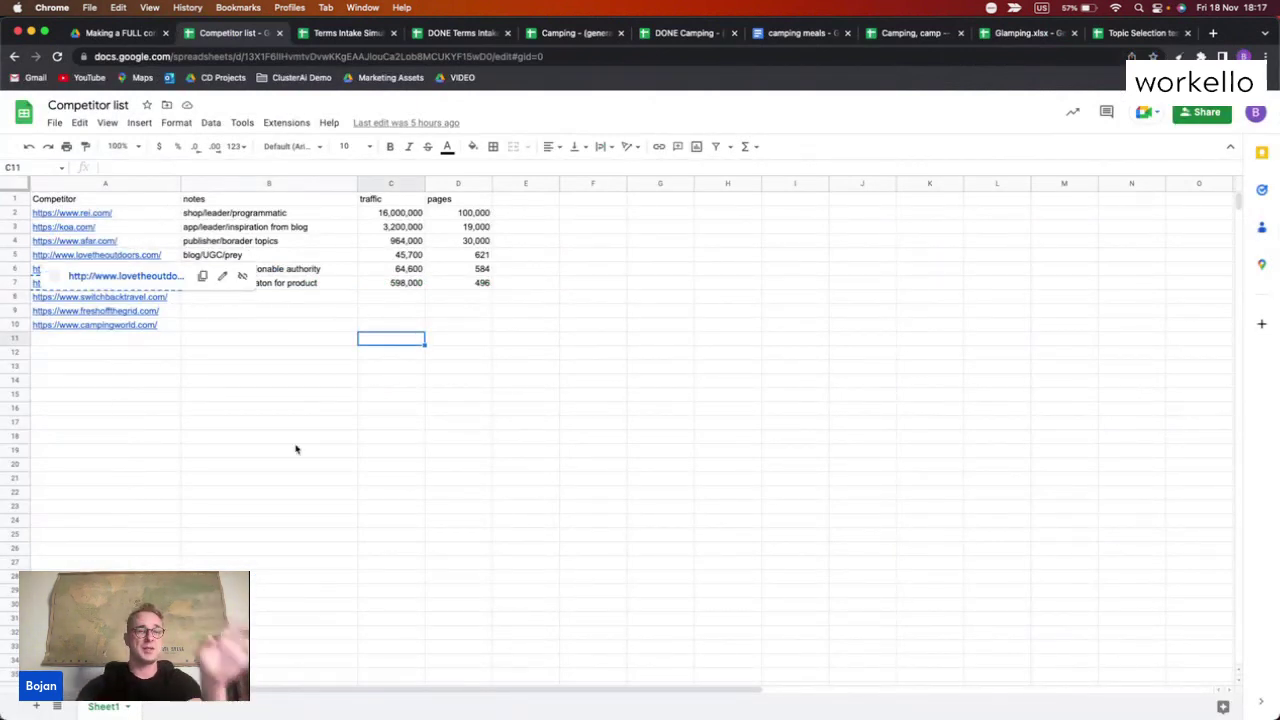
{"action": "mouse_move", "coordinate": [141, 256]}
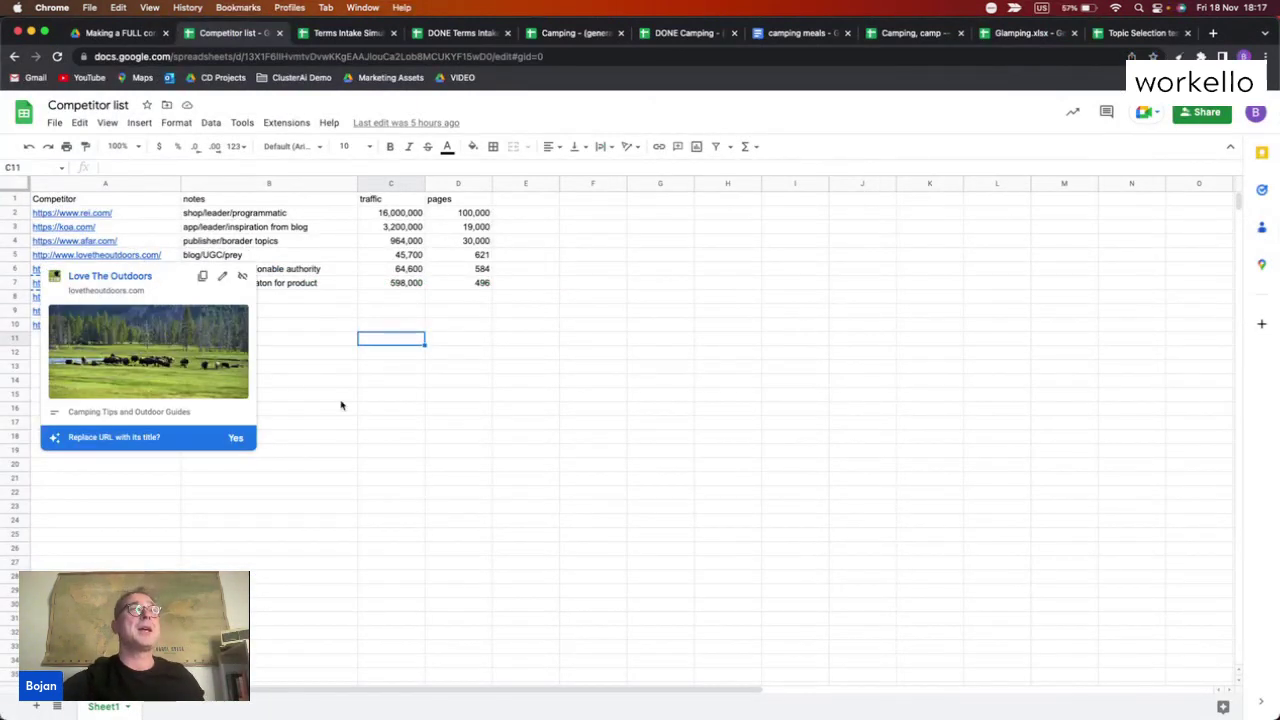
{"action": "left_click", "coordinate": [166, 218]}
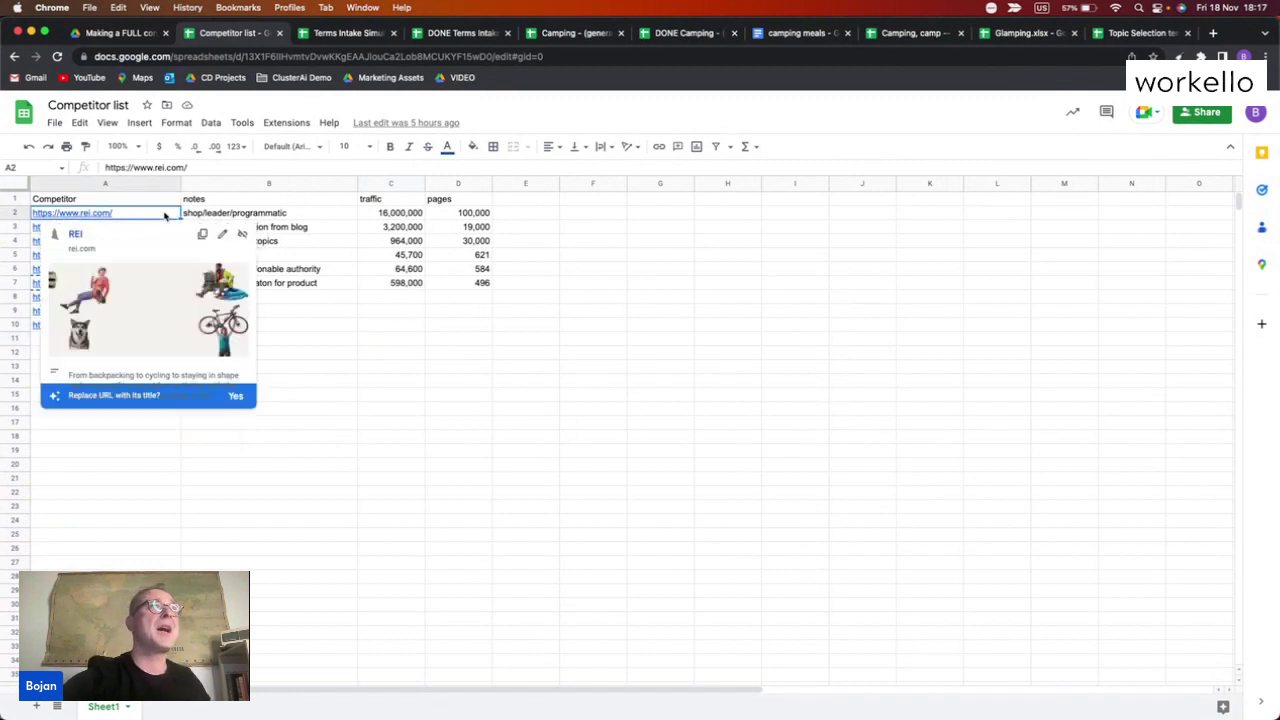
{"action": "left_click", "coordinate": [275, 440]}
{"action": "left_click", "coordinate": [307, 228]}
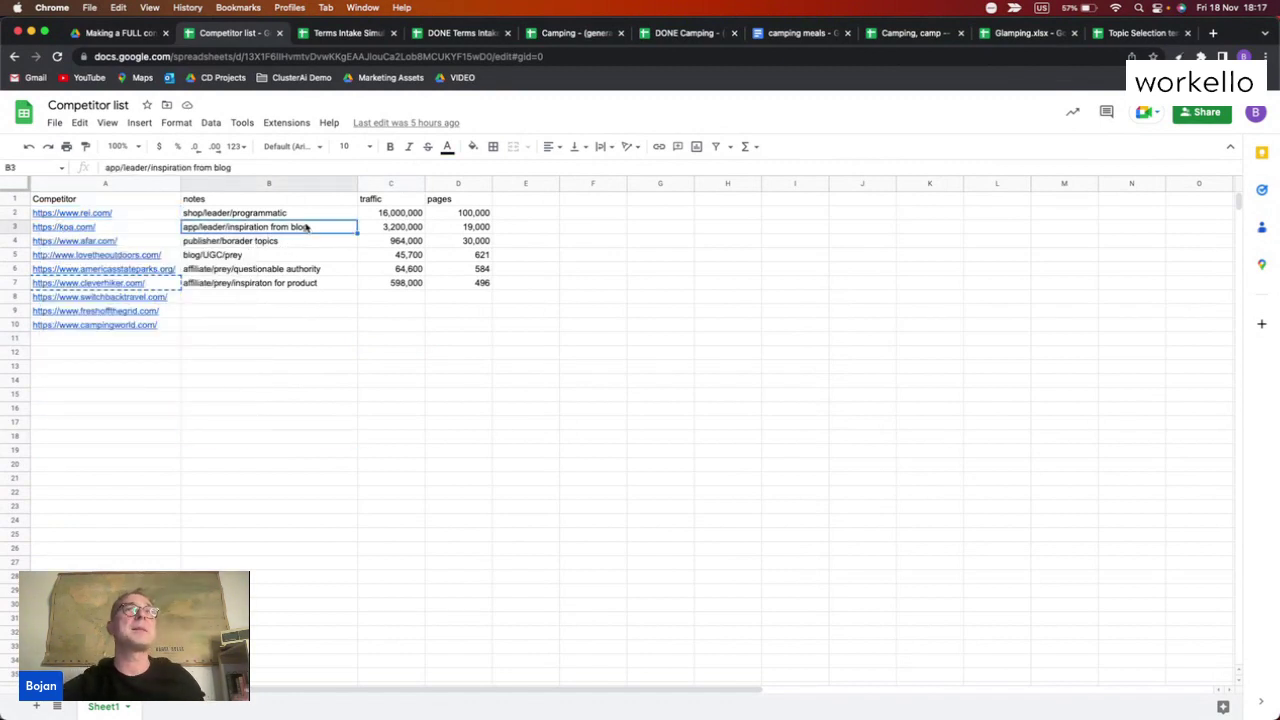
{"action": "left_click", "coordinate": [380, 214]}
{"action": "left_click", "coordinate": [470, 215]}
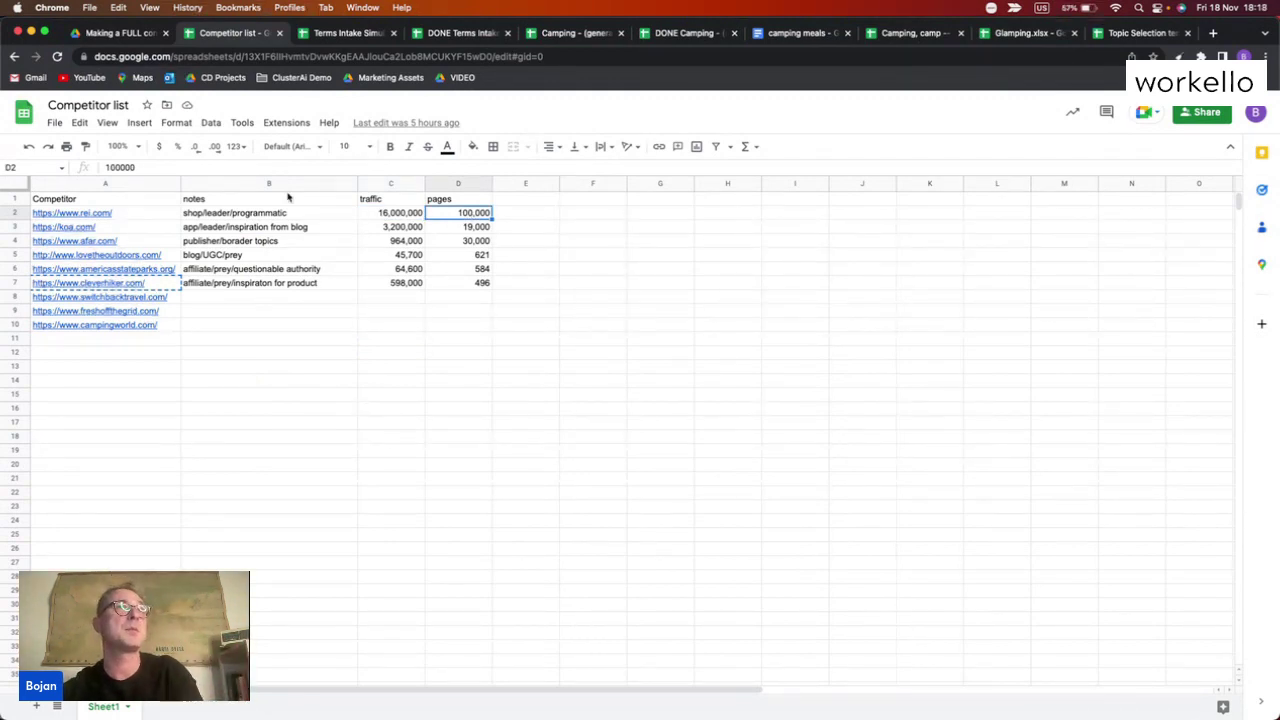
Open the rei.com website from its link in the competitor list and look through the homepage
{"action": "left_click", "coordinate": [146, 212]}
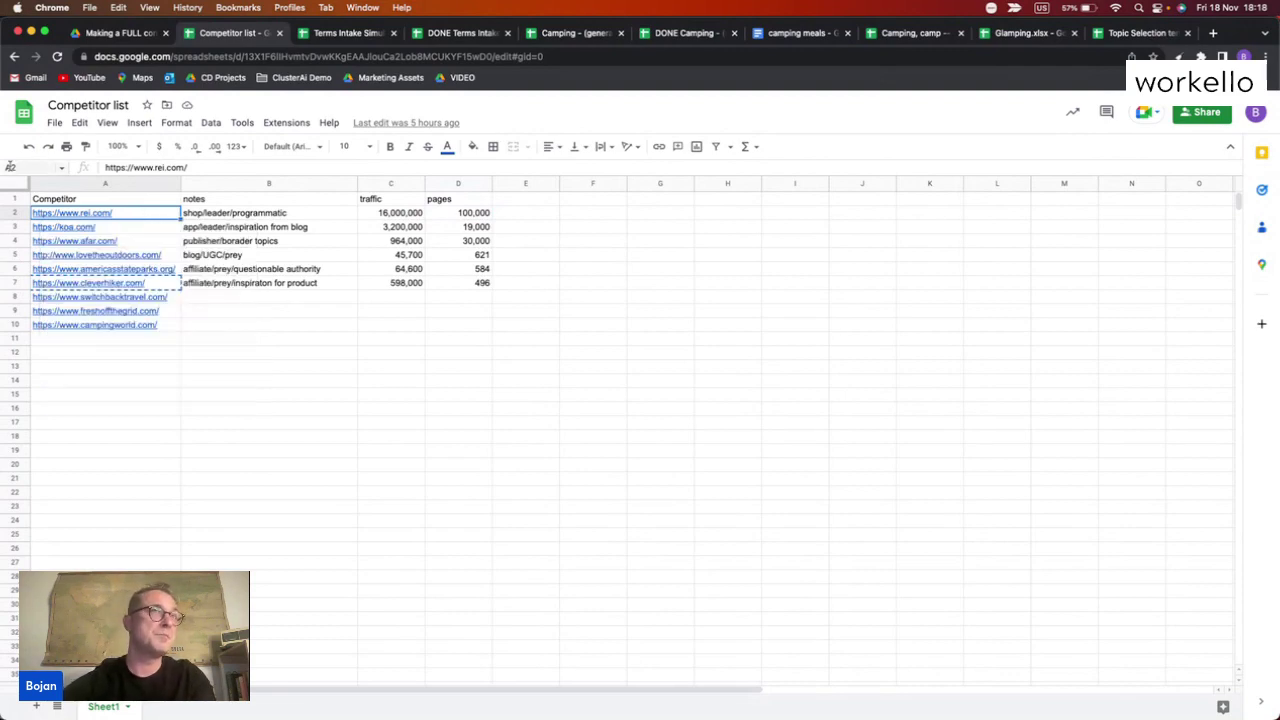
{"action": "mouse_move", "coordinate": [73, 215]}
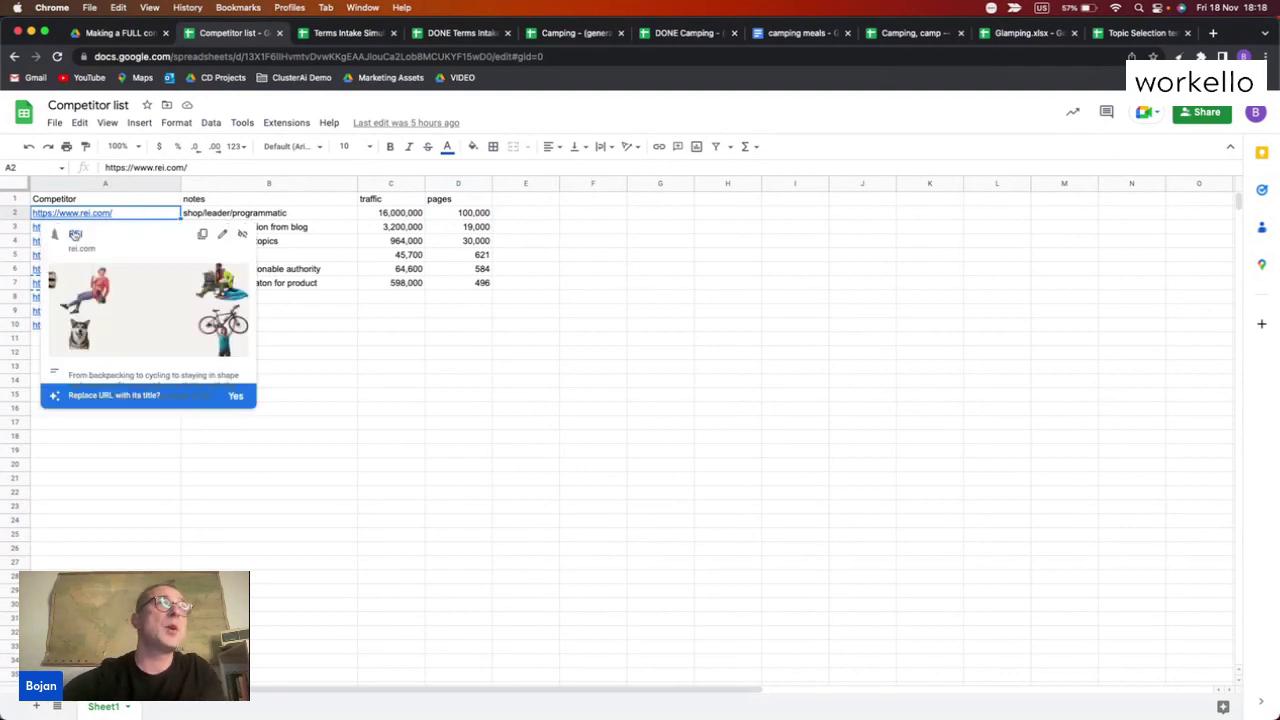
{"action": "left_click", "coordinate": [75, 234]}
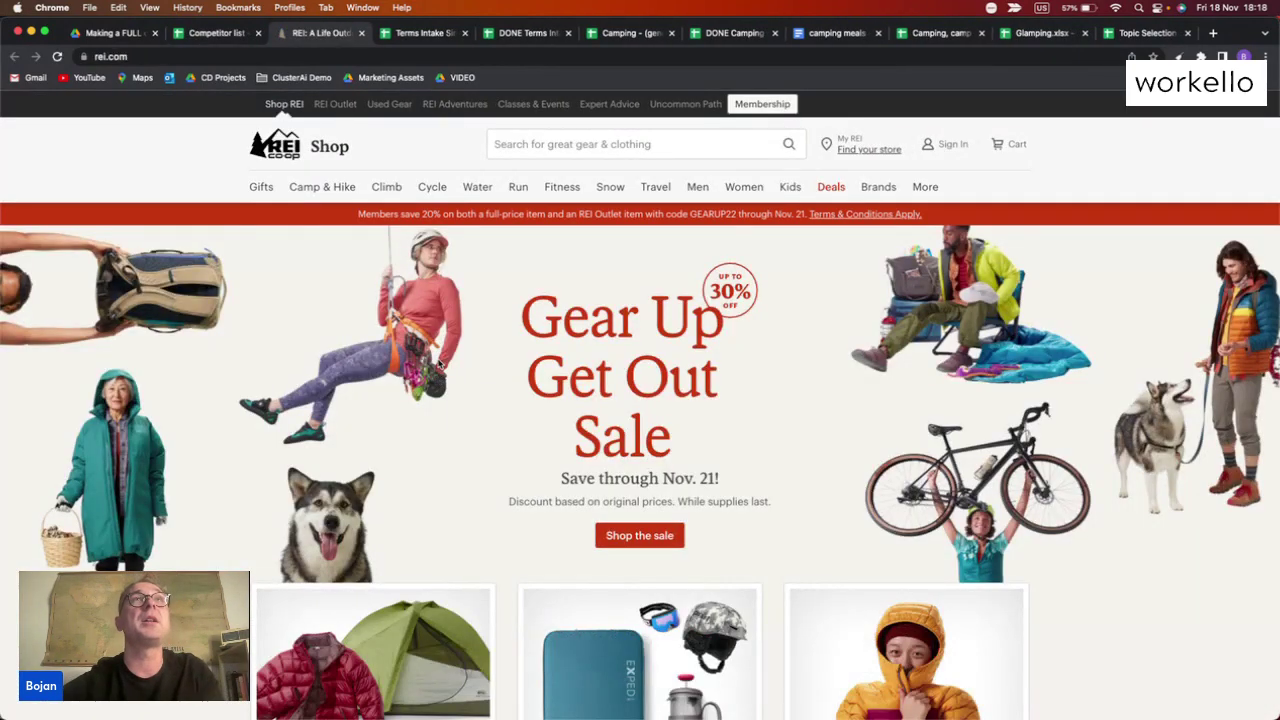
{"action": "mouse_move", "coordinate": [953, 143]}
{"action": "scroll", "coordinate": [960, 165], "scroll_direction": "down", "scroll_amount": 1}
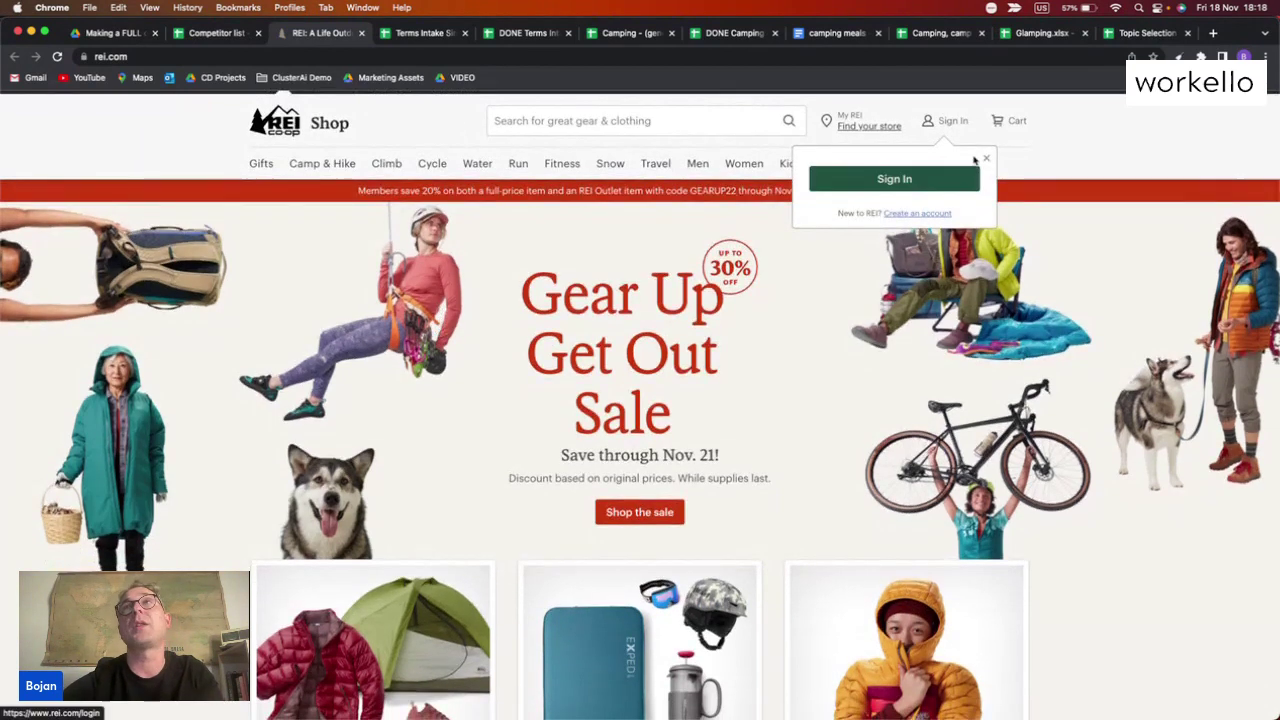
{"action": "scroll", "coordinate": [968, 312], "scroll_direction": "down", "scroll_amount": 1}
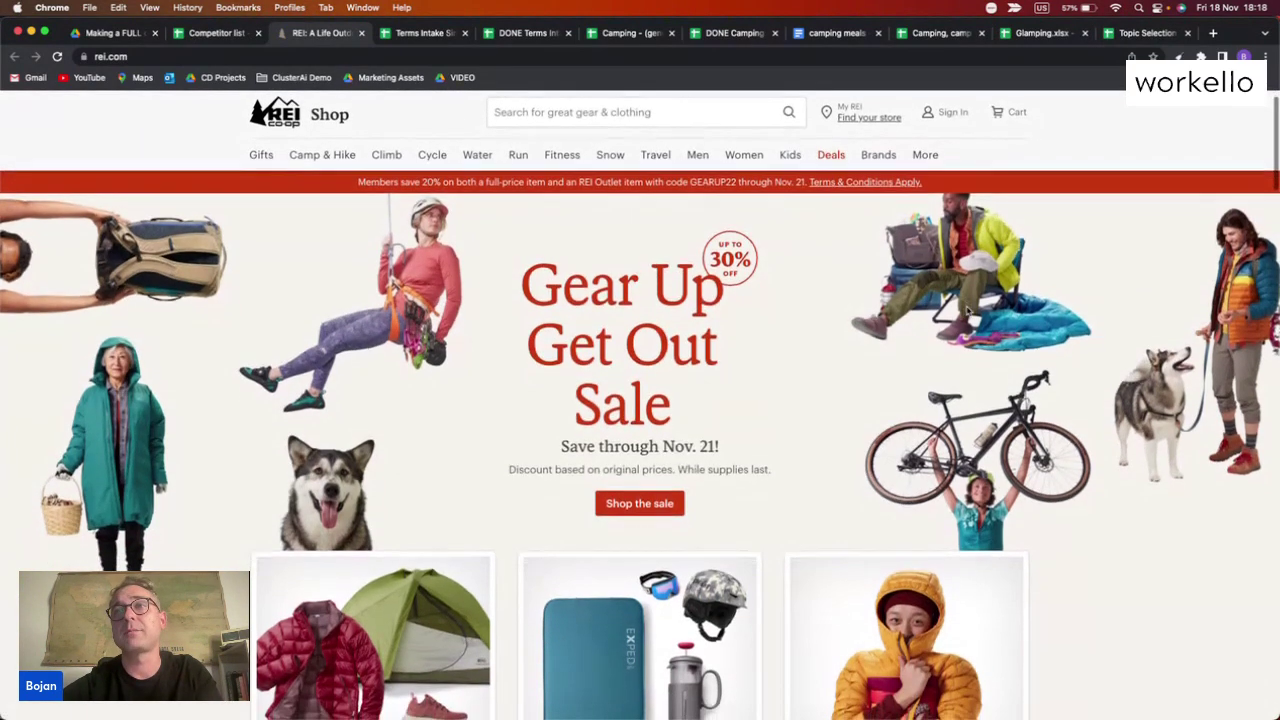
{"action": "scroll", "coordinate": [968, 312], "scroll_direction": "down", "scroll_amount": 1}
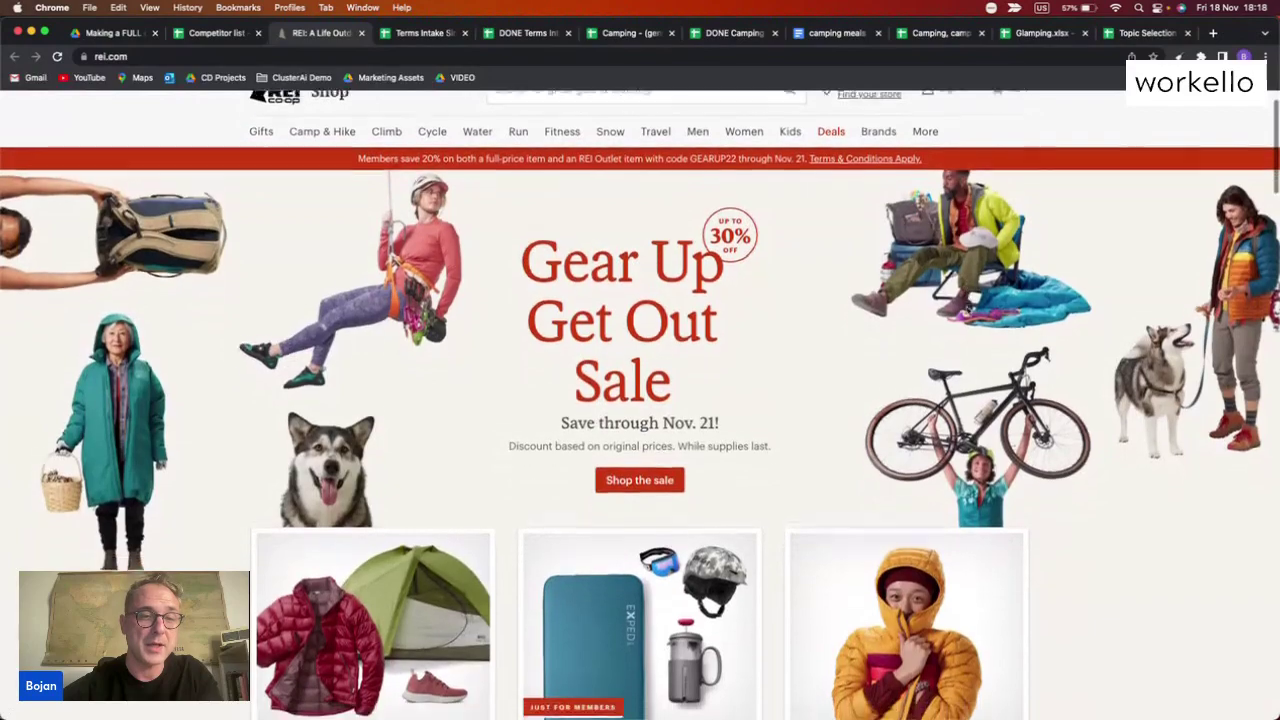
{"action": "scroll", "coordinate": [968, 312], "scroll_direction": "down", "scroll_amount": 5}
{"action": "scroll", "coordinate": [966, 309], "scroll_direction": "up", "scroll_amount": 8}
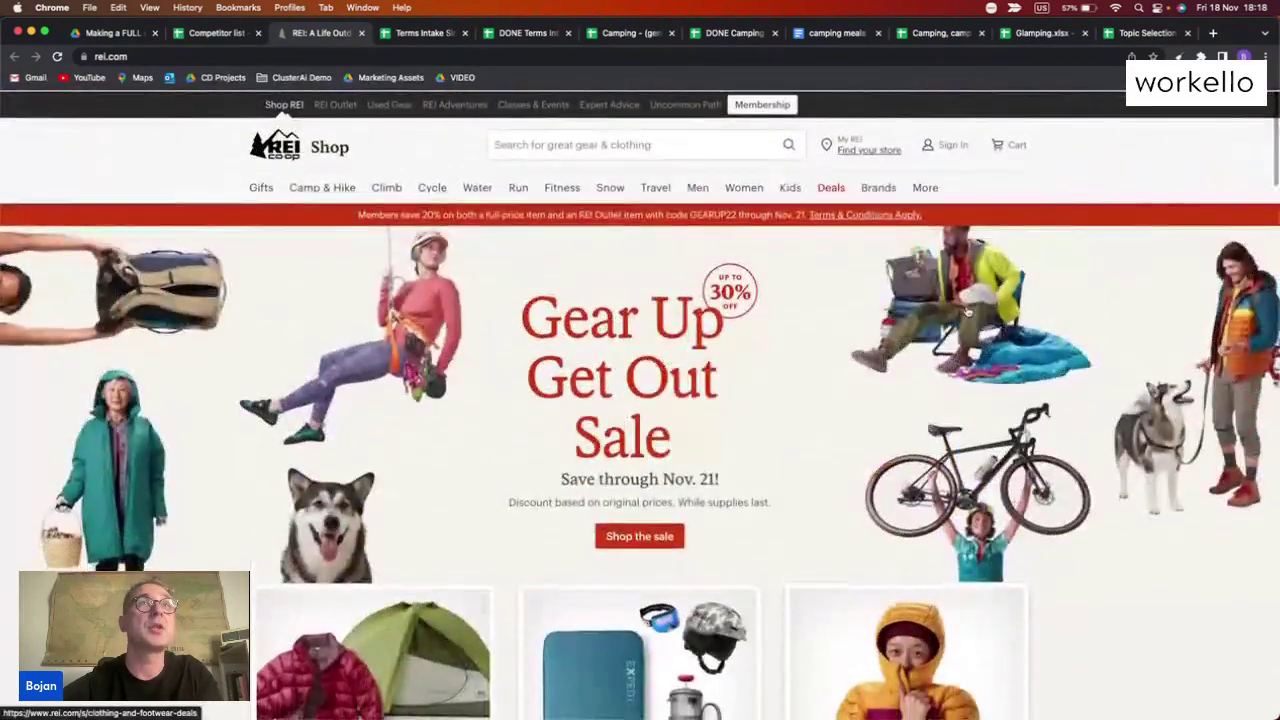
{"action": "scroll", "coordinate": [968, 312], "scroll_direction": "down", "scroll_amount": 8}
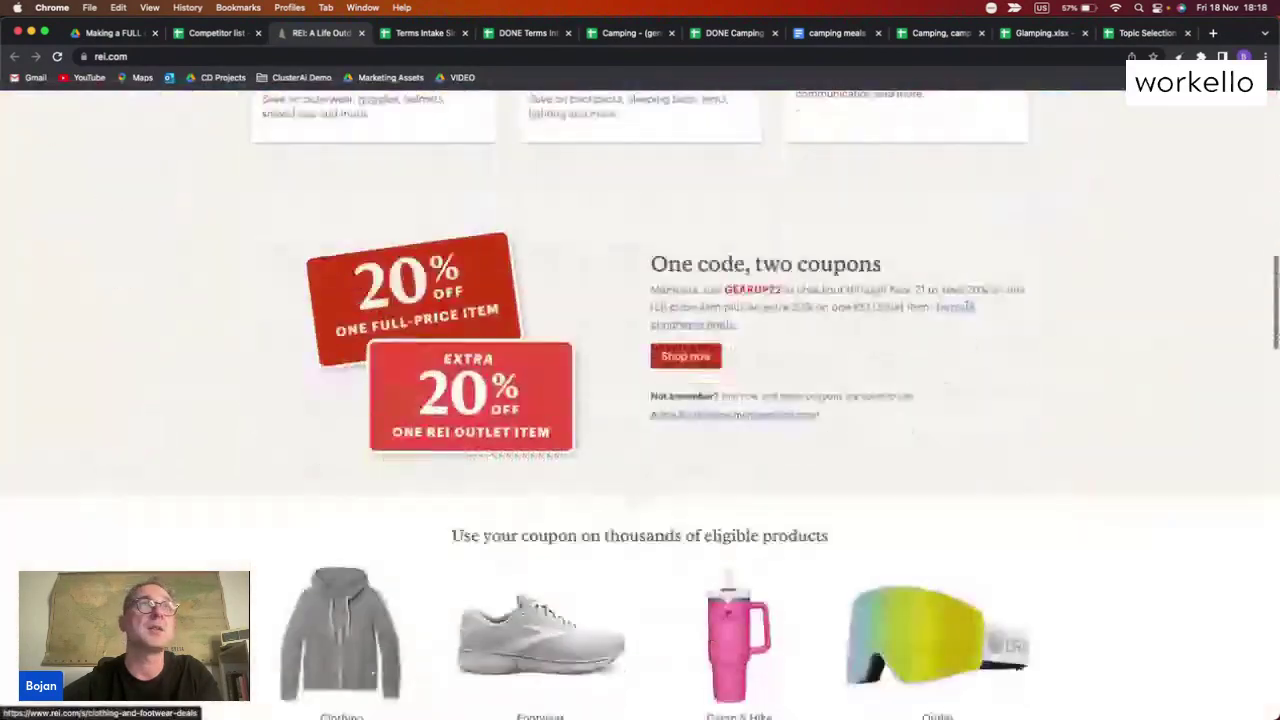
{"action": "scroll", "coordinate": [266, 200], "scroll_direction": "down", "scroll_amount": 3}
{"action": "left_click", "coordinate": [215, 33]}
{"action": "left_click", "coordinate": [414, 429]}
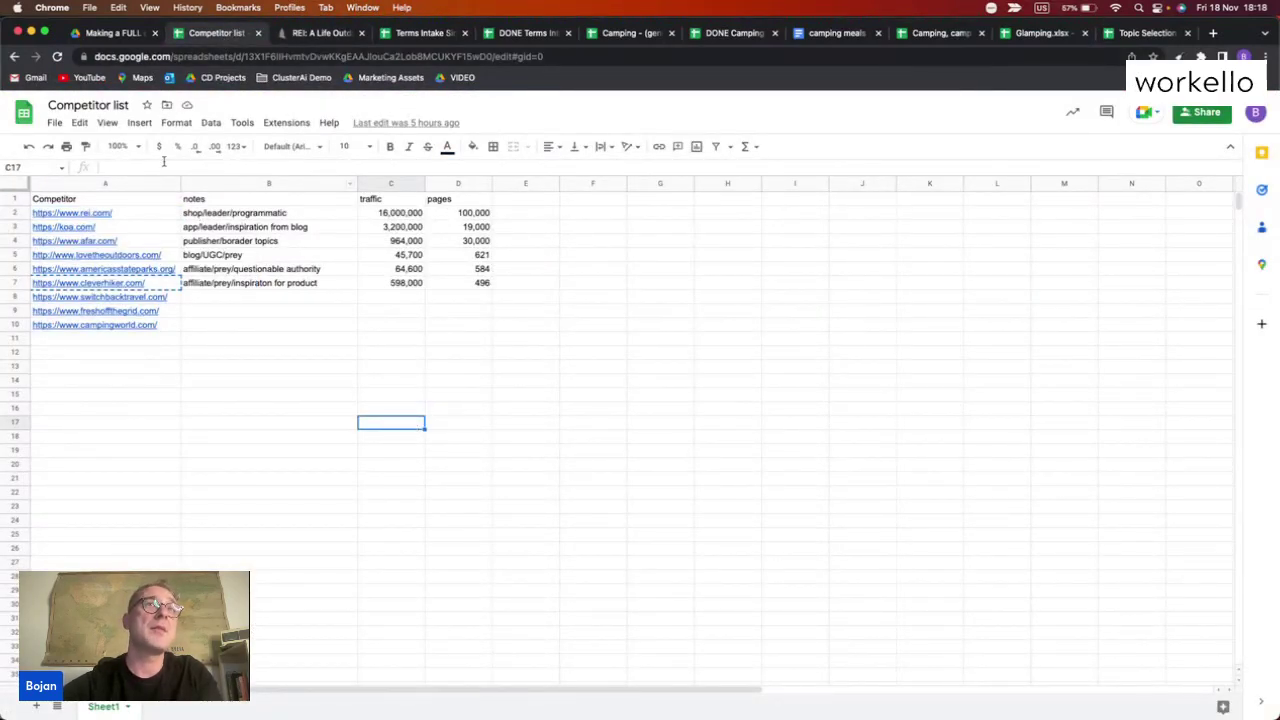
{"action": "left_click", "coordinate": [128, 215]}
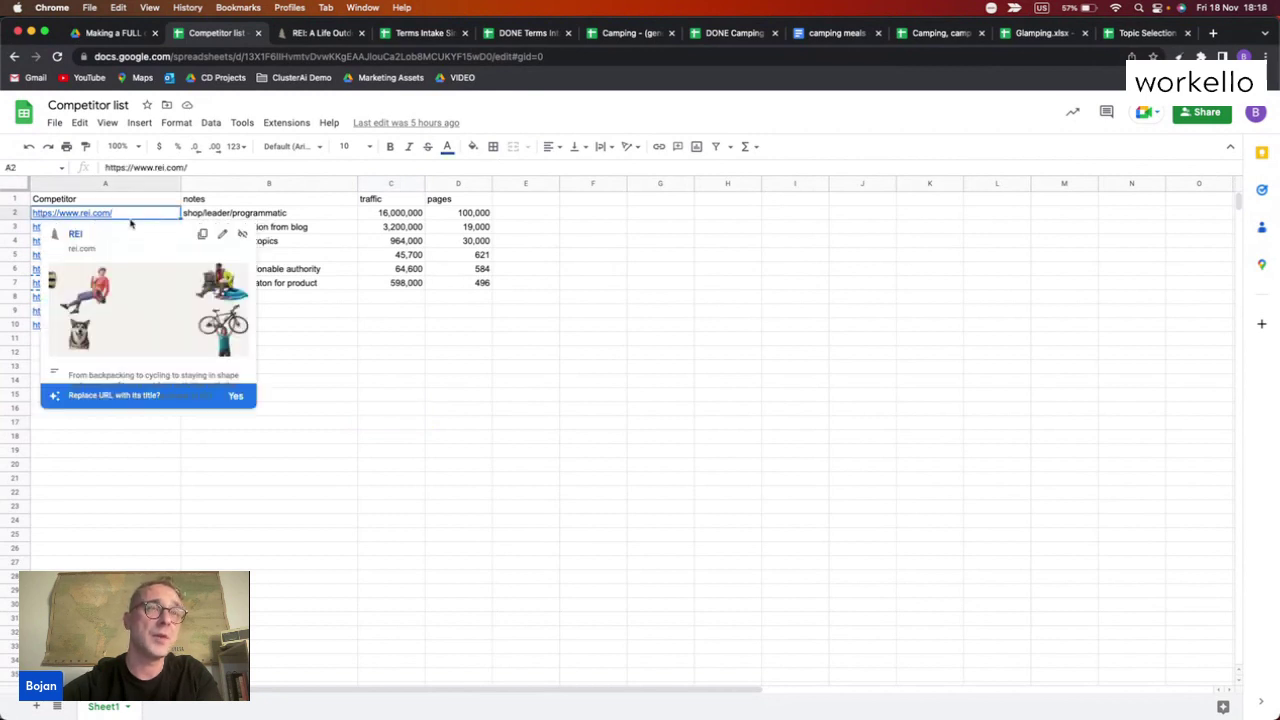
{"action": "key", "text": "ctrl+c"}
{"action": "key", "text": "Right"}
{"action": "key", "text": "Right"}
{"action": "key", "text": "Right"}
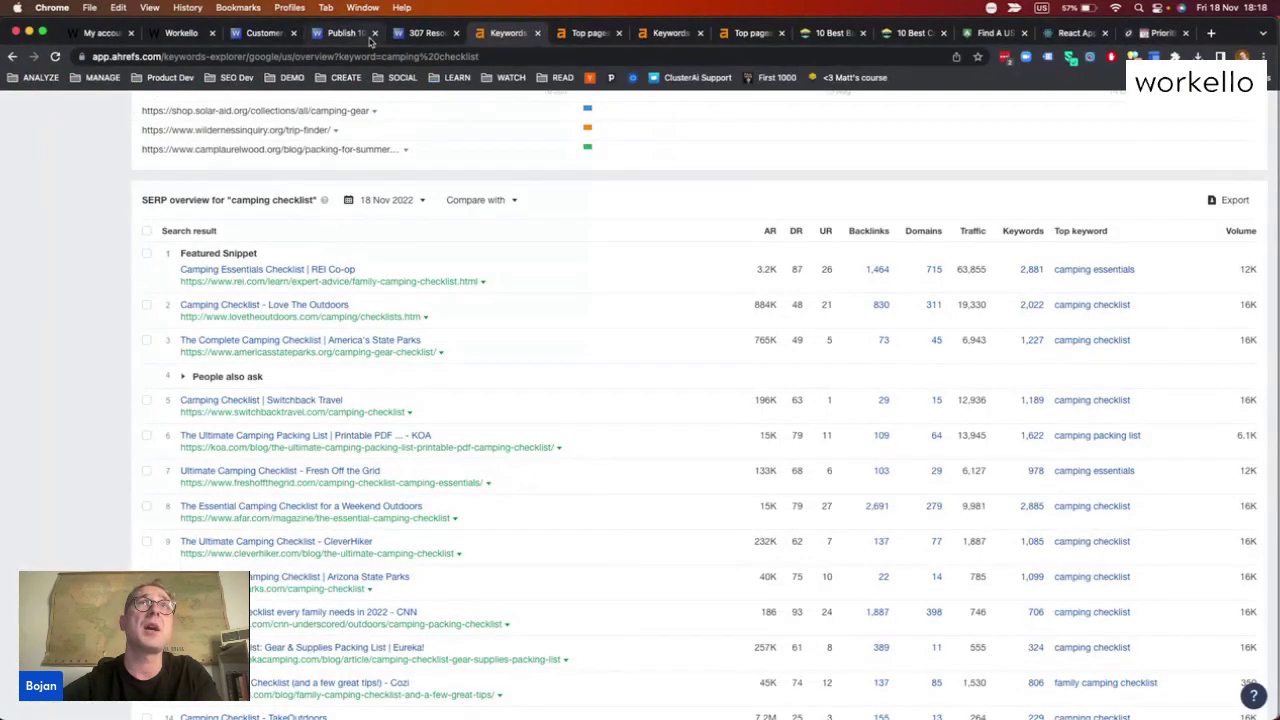
{"action": "left_click", "coordinate": [572, 40]}
{"action": "triple_click", "coordinate": [140, 135]}
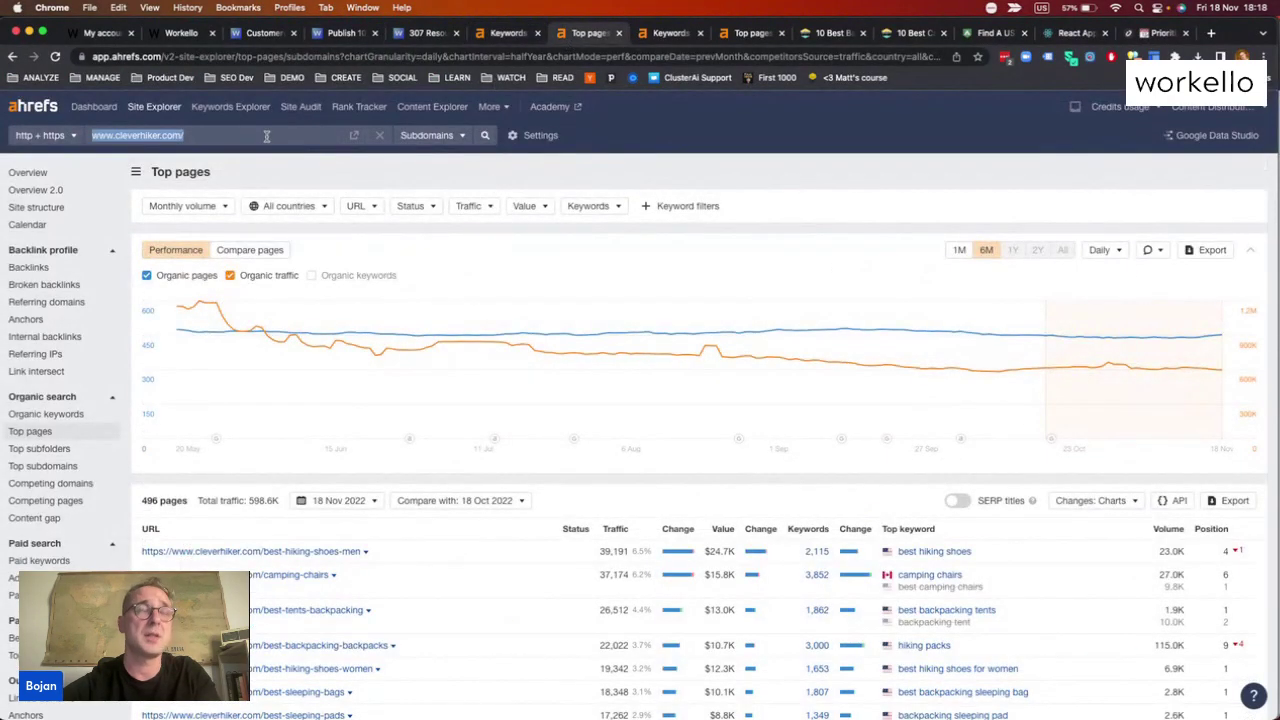
{"action": "key", "text": "super+v"}
{"action": "key", "text": "Return"}
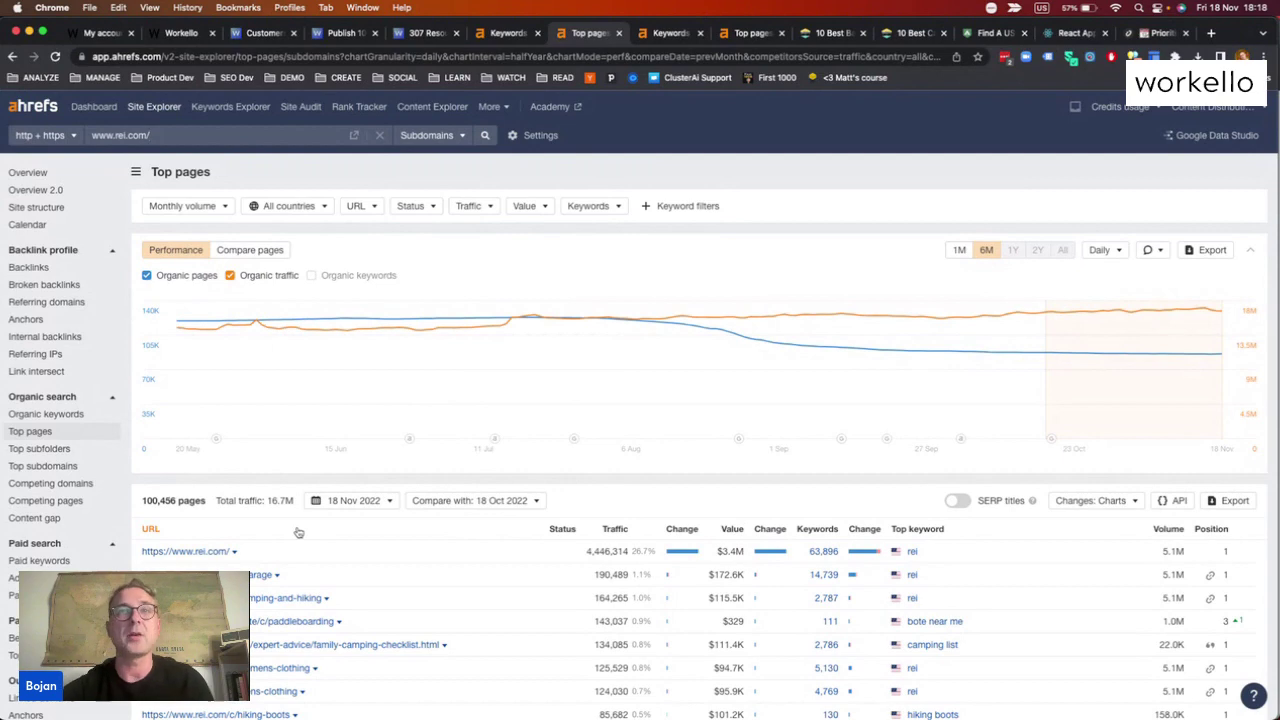
{"action": "scroll", "coordinate": [298, 532], "scroll_direction": "down", "scroll_amount": 5}
{"action": "scroll", "coordinate": [298, 530], "scroll_direction": "up", "scroll_amount": 1}
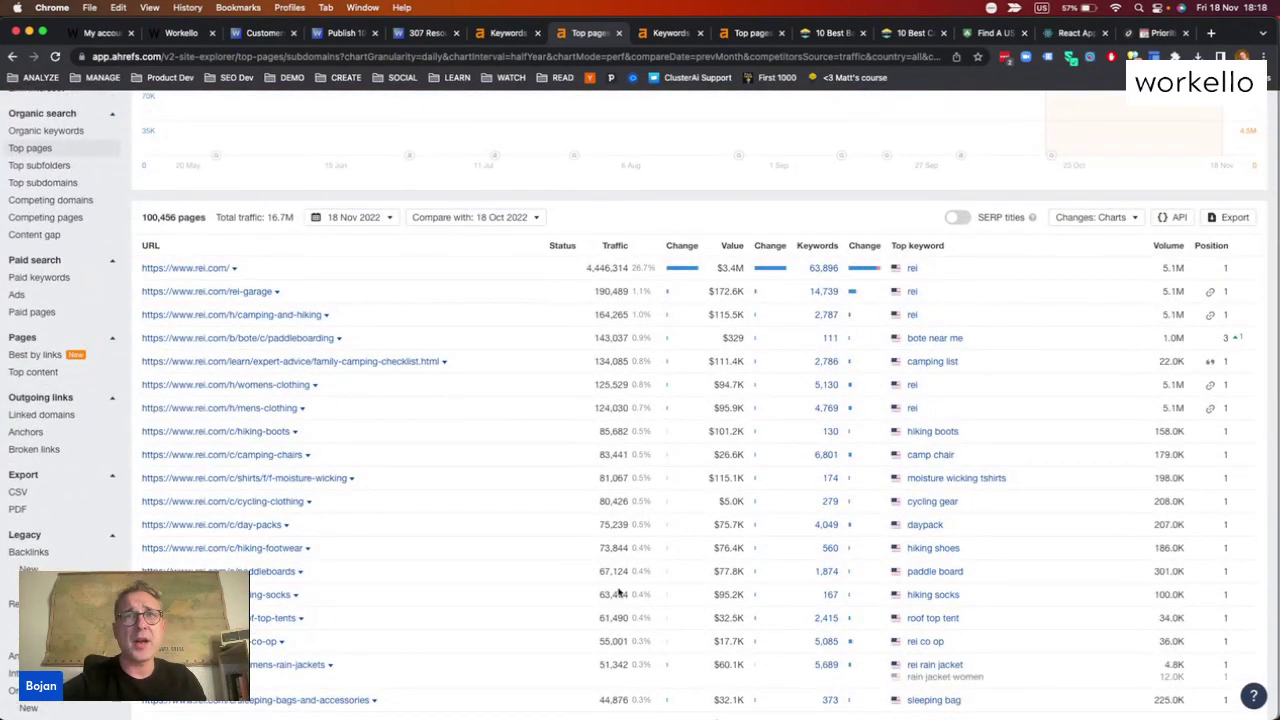
{"action": "scroll", "coordinate": [336, 489], "scroll_direction": "down", "scroll_amount": 1}
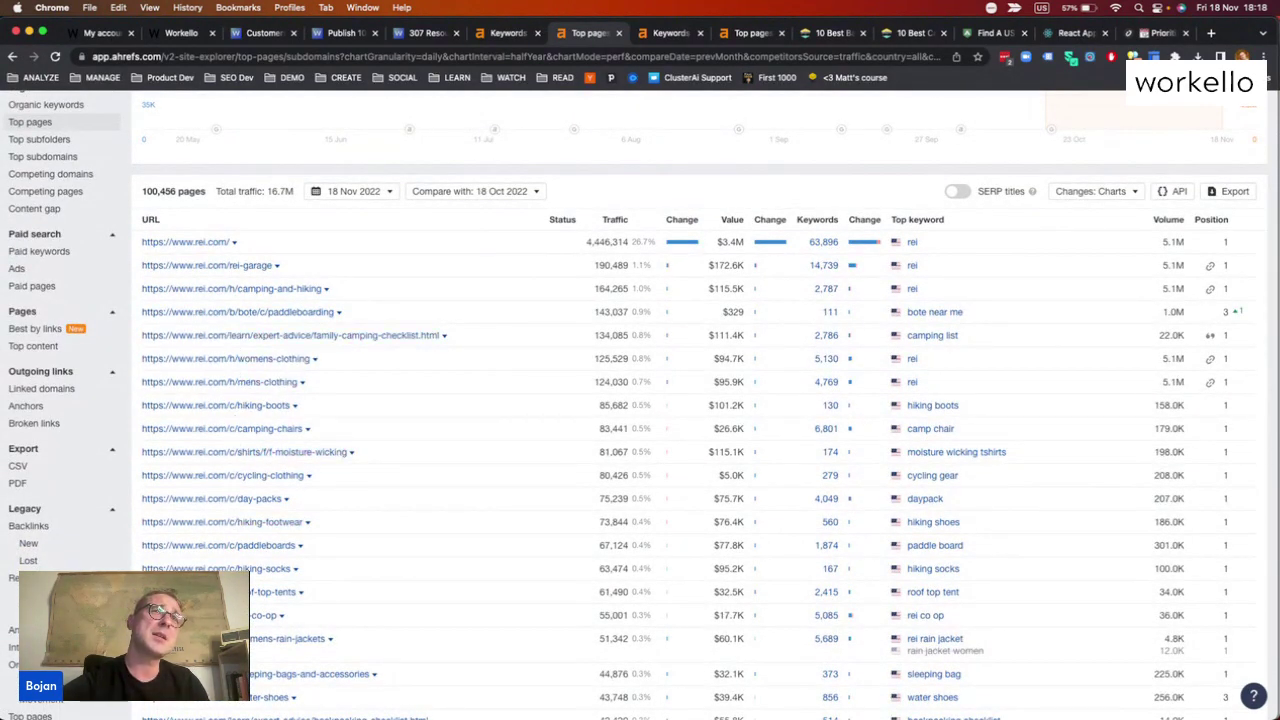
{"action": "scroll", "coordinate": [247, 560], "scroll_direction": "down", "scroll_amount": 3}
{"action": "scroll", "coordinate": [248, 567], "scroll_direction": "up", "scroll_amount": 1}
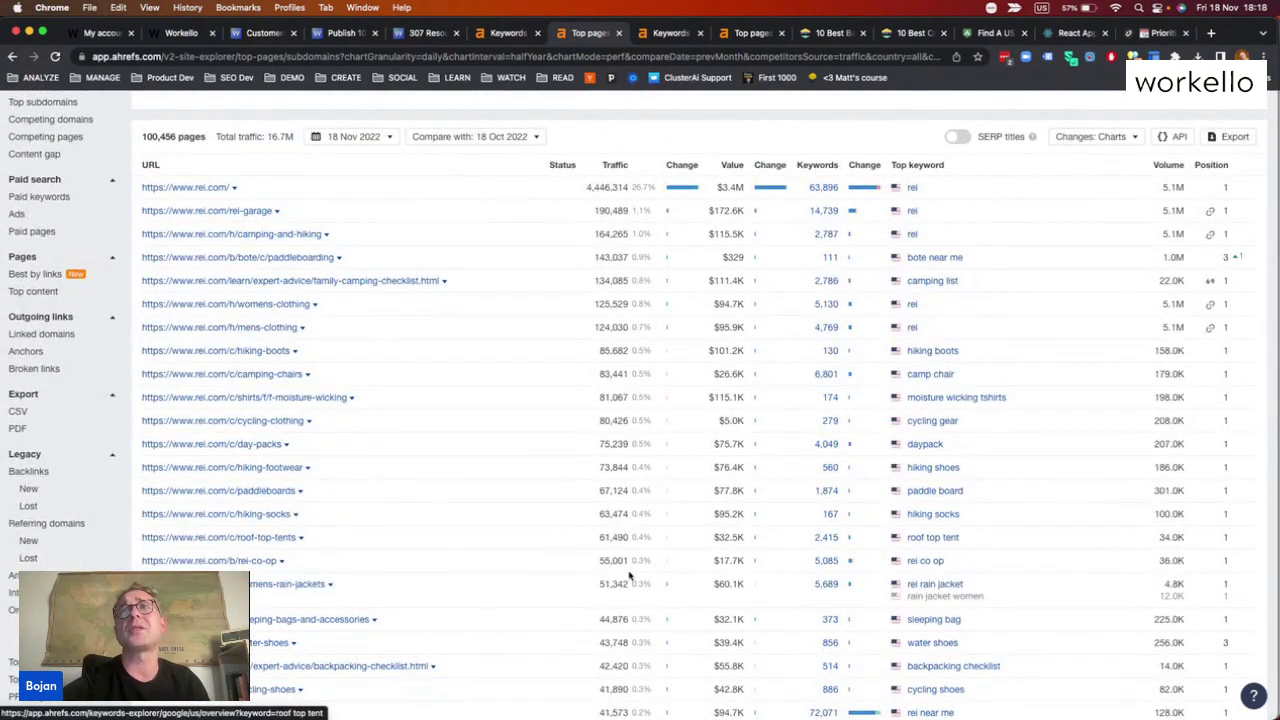
{"action": "scroll", "coordinate": [353, 538], "scroll_direction": "down", "scroll_amount": 8}
{"action": "scroll", "coordinate": [352, 540], "scroll_direction": "down", "scroll_amount": 3}
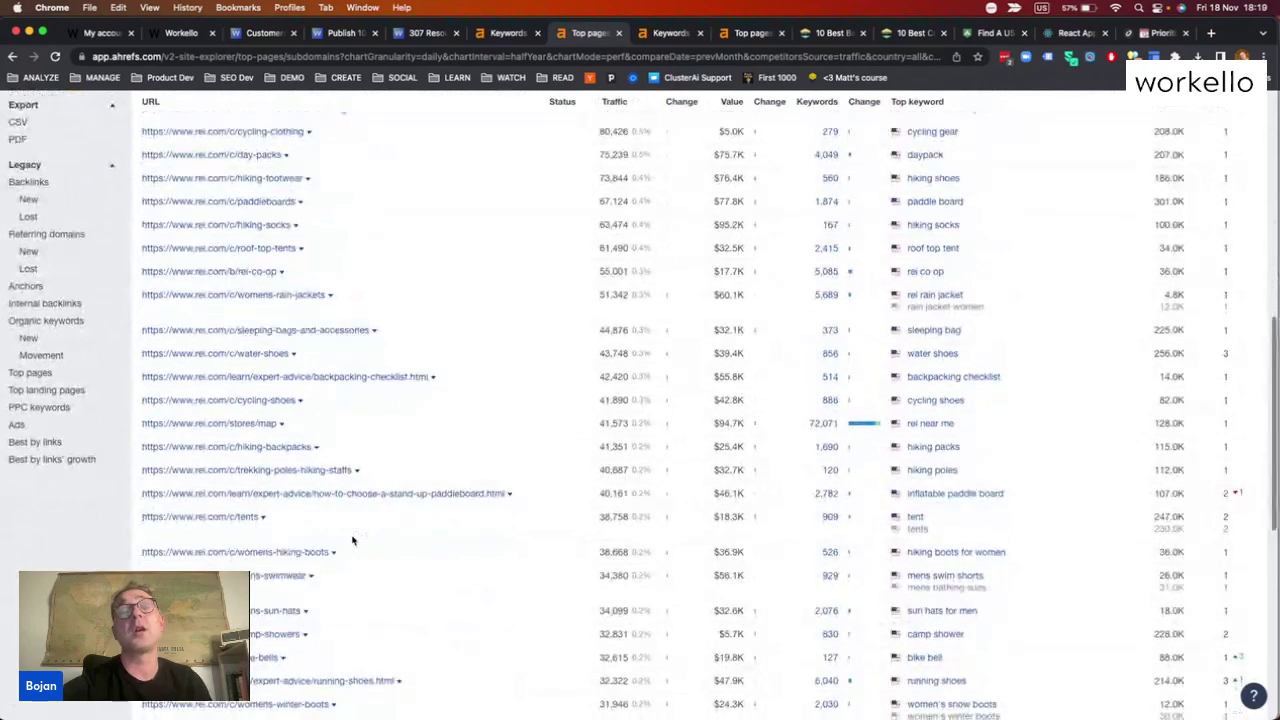
{"action": "scroll", "coordinate": [352, 540], "scroll_direction": "up", "scroll_amount": 15}
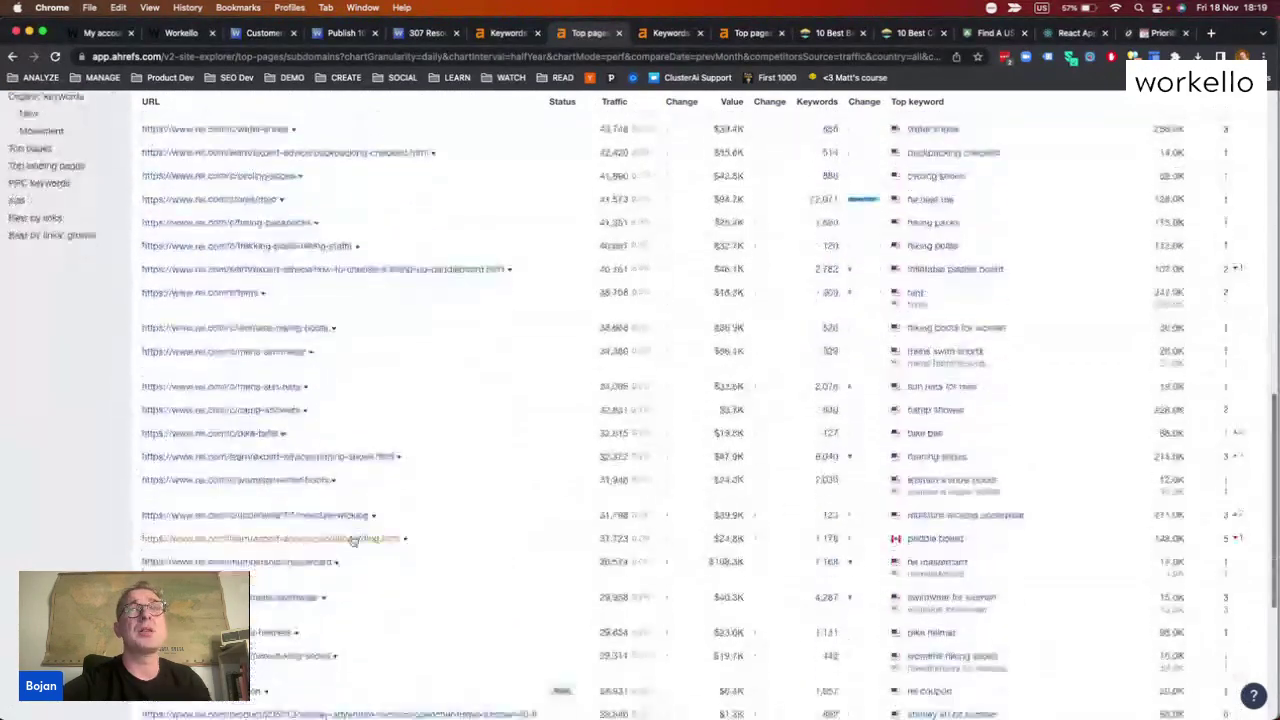
{"action": "scroll", "coordinate": [352, 540], "scroll_direction": "down", "scroll_amount": 1}
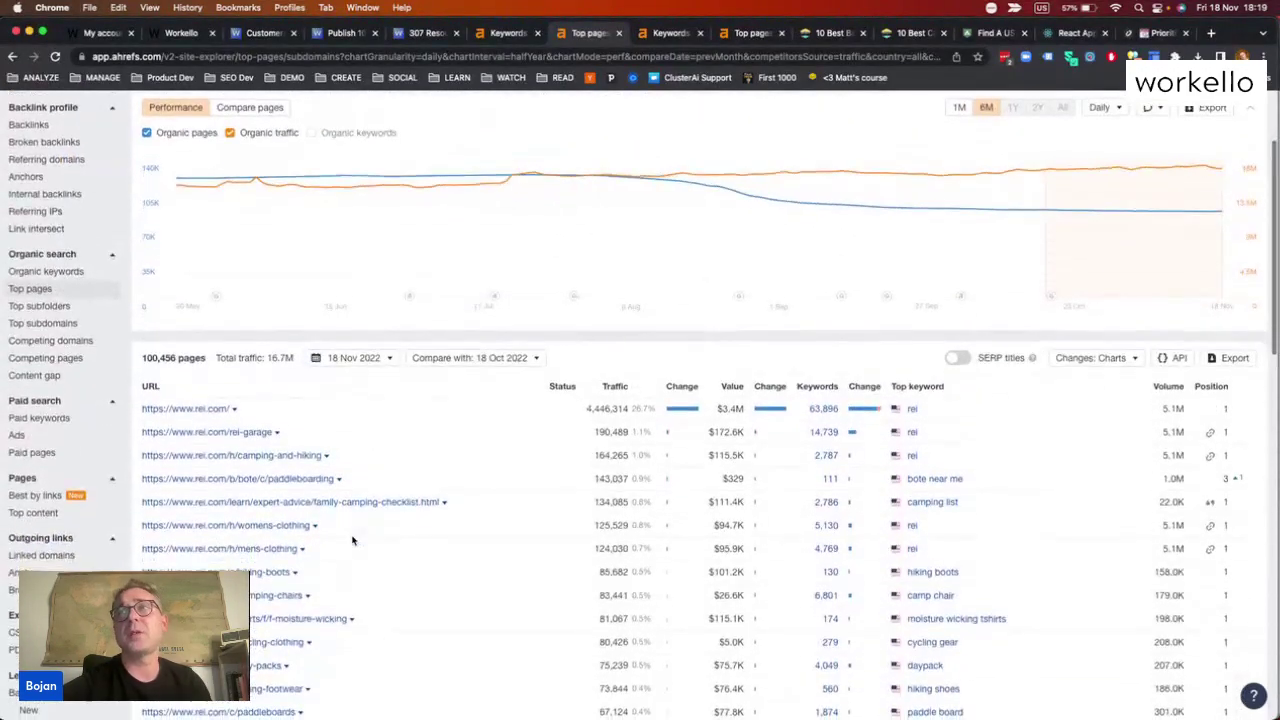
{"action": "scroll", "coordinate": [352, 540], "scroll_direction": "down", "scroll_amount": 10}
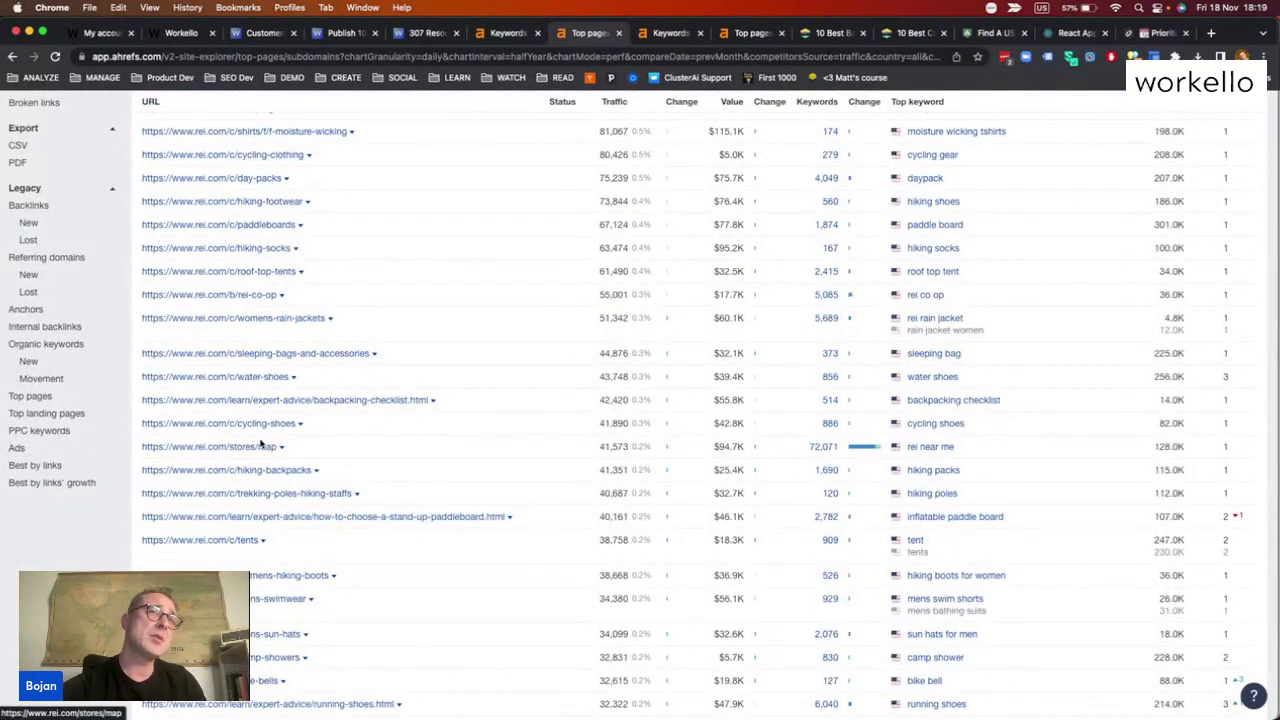
{"action": "scroll", "coordinate": [260, 443], "scroll_direction": "down", "scroll_amount": 2}
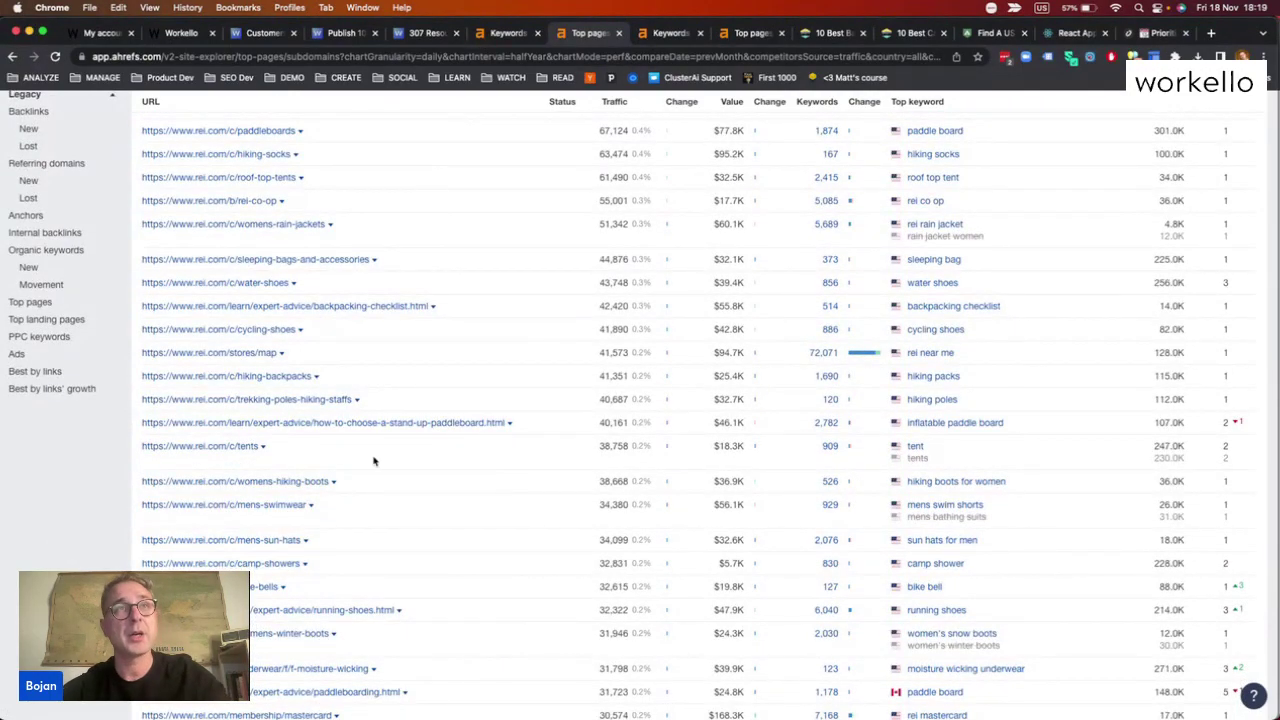
{"action": "scroll", "coordinate": [374, 459], "scroll_direction": "up", "scroll_amount": 15}
{"action": "scroll", "coordinate": [374, 457], "scroll_direction": "down", "scroll_amount": 5}
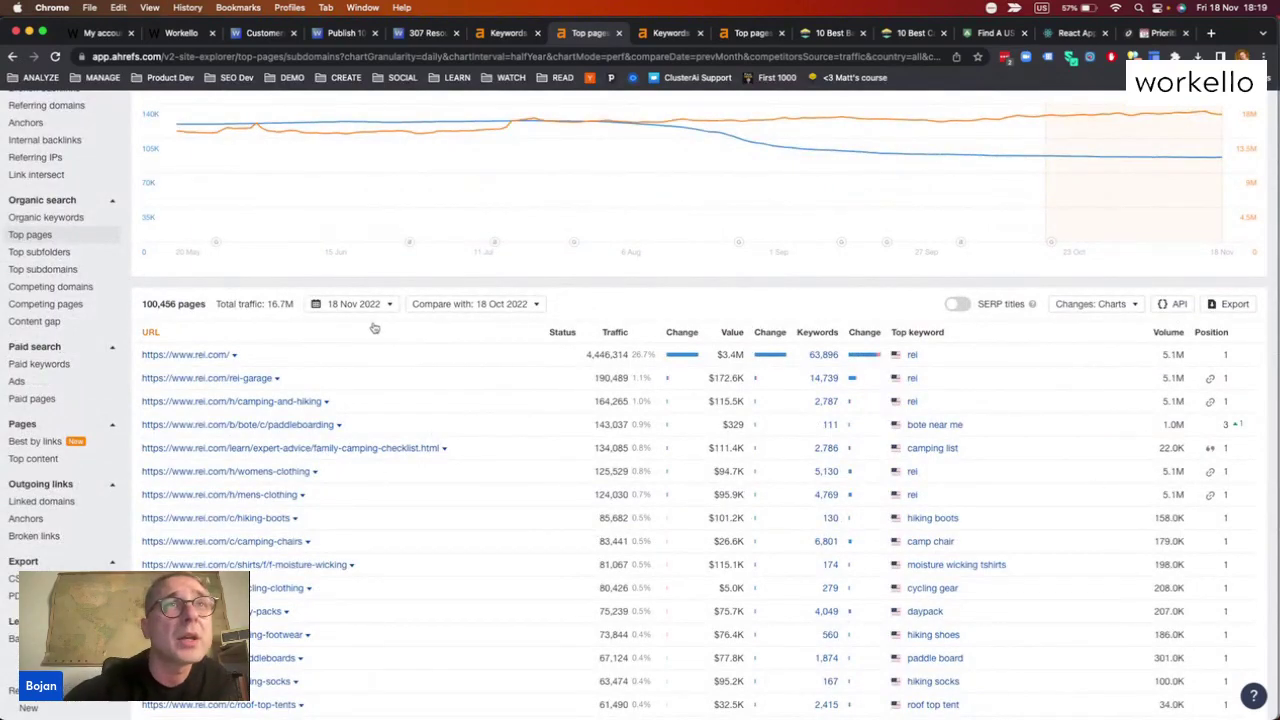
{"action": "scroll", "coordinate": [378, 310], "scroll_direction": "up", "scroll_amount": 1}
{"action": "scroll", "coordinate": [378, 310], "scroll_direction": "up", "scroll_amount": 3}
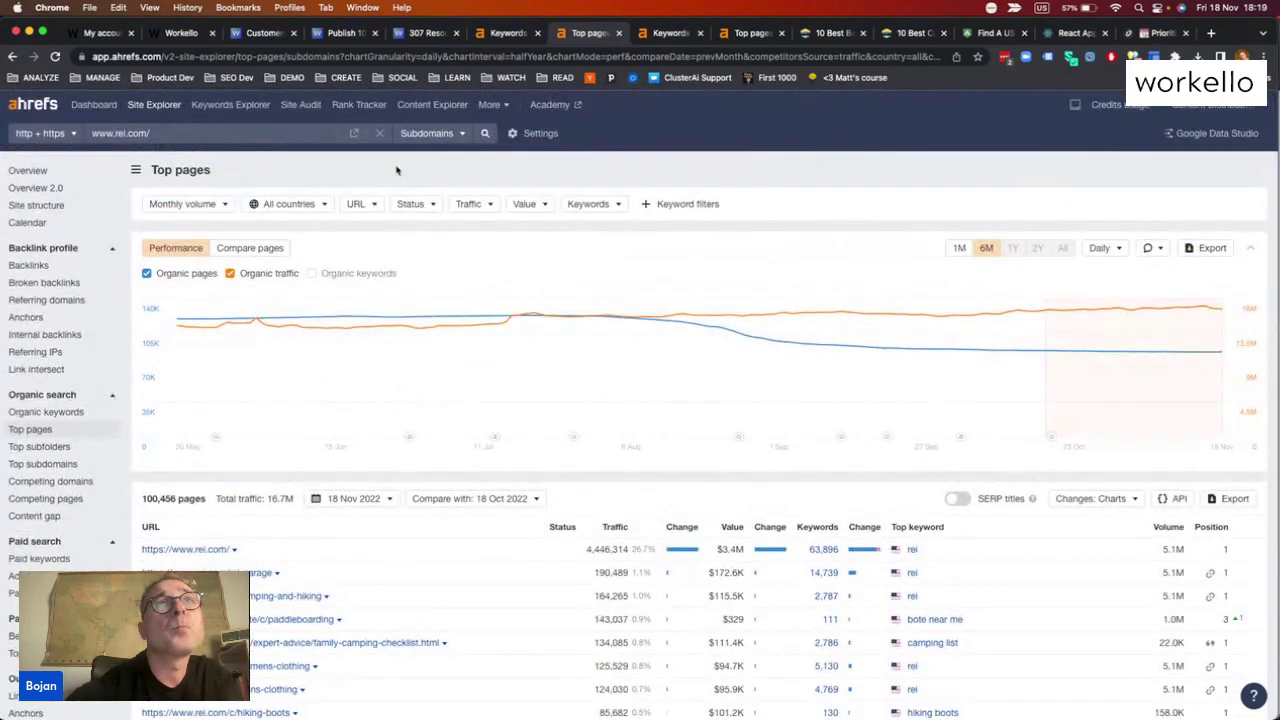
{"action": "left_click", "coordinate": [355, 203]}
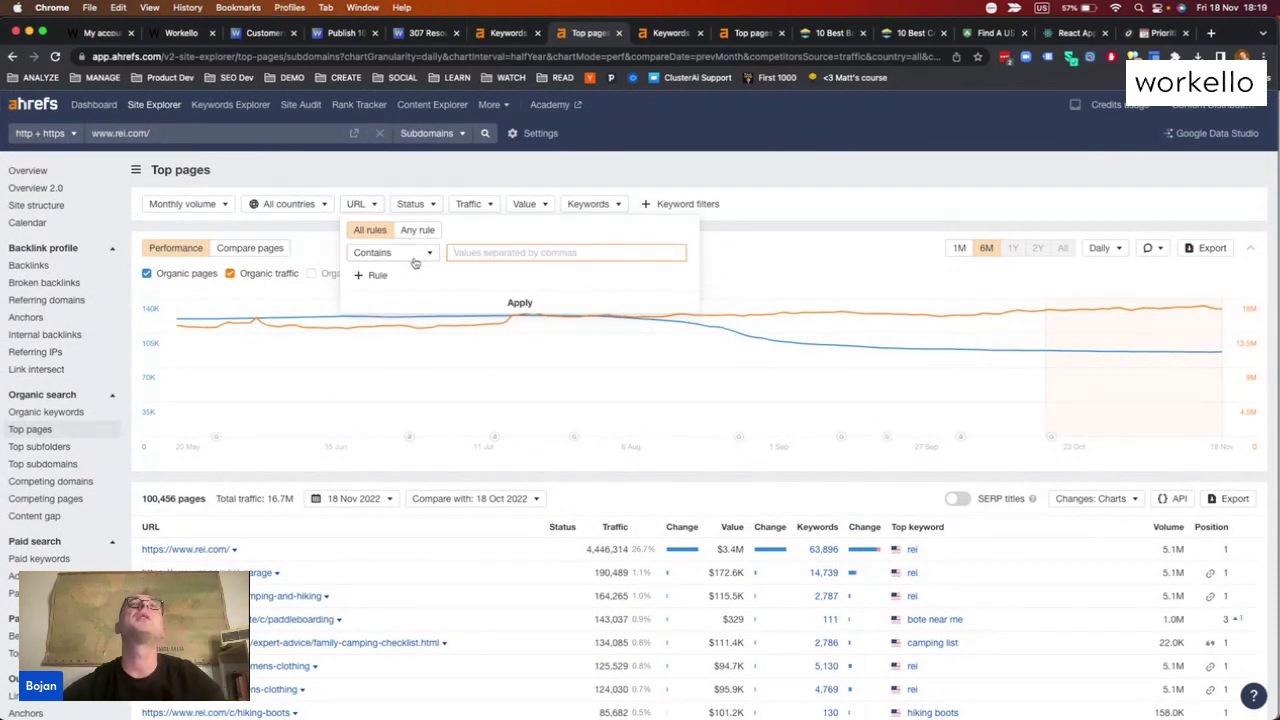
{"action": "type", "text": "/learn/"}
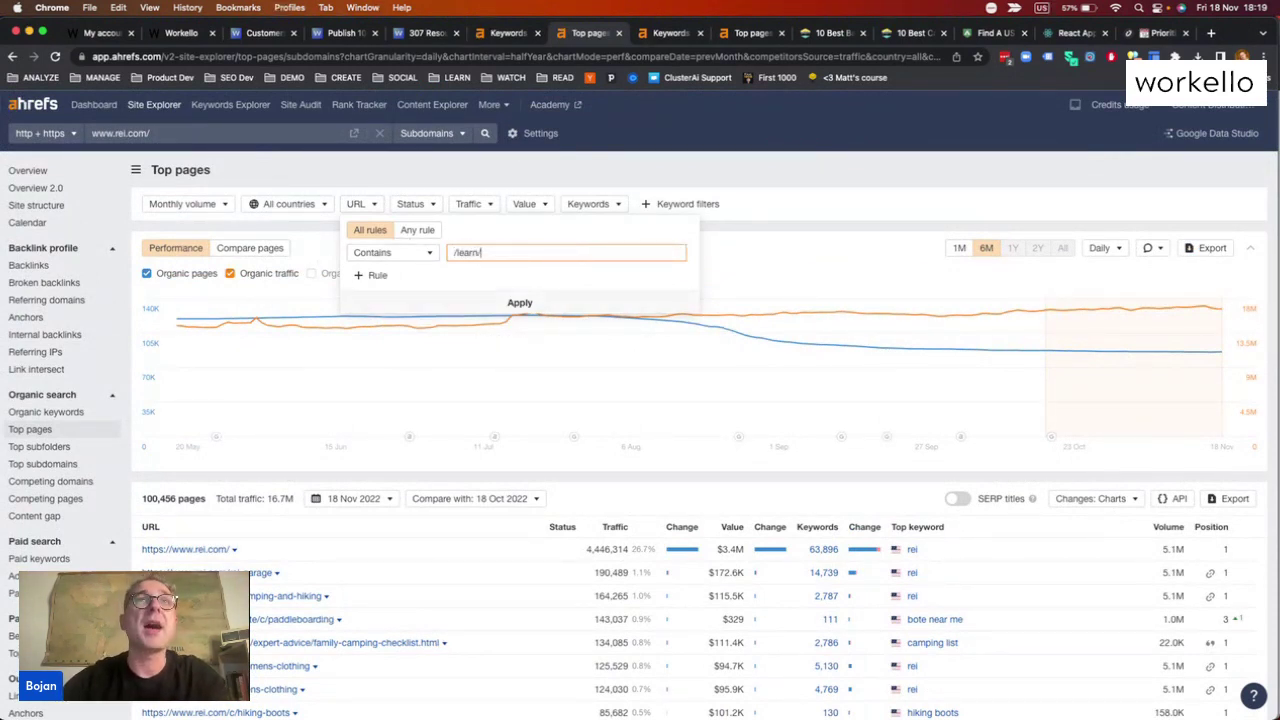
{"action": "left_click", "coordinate": [520, 302]}
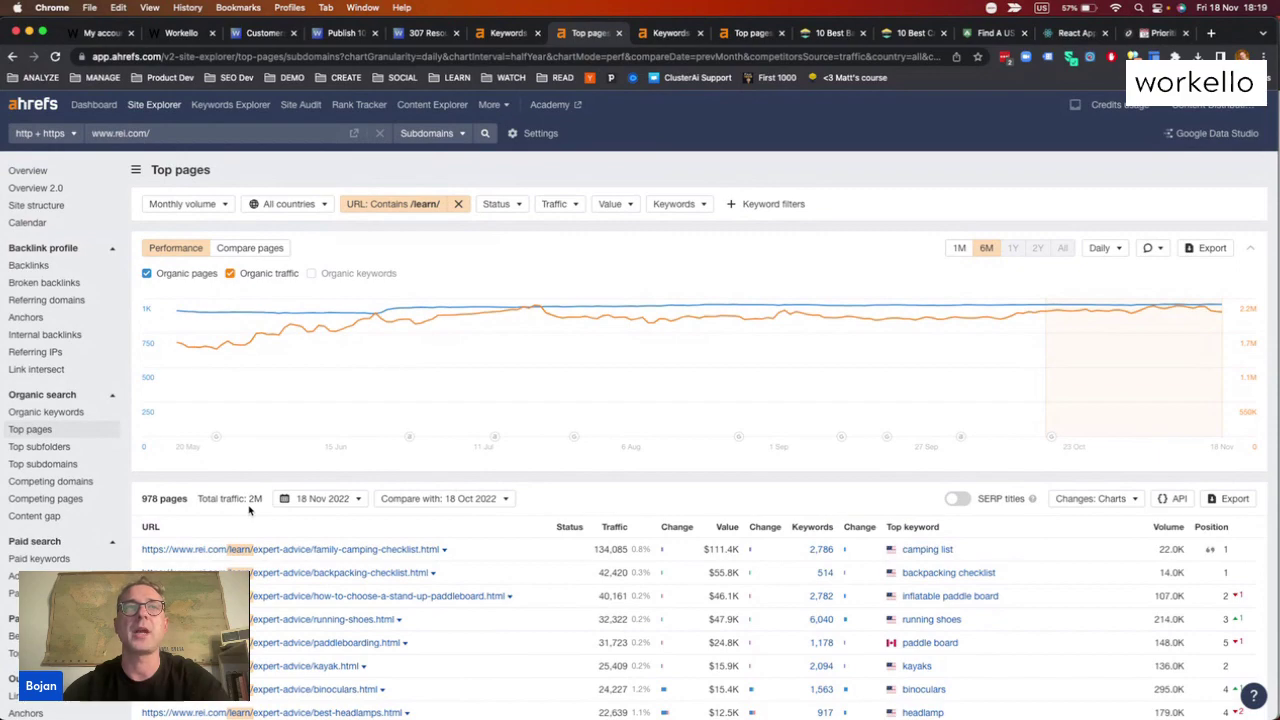
Examine the filtered /learn/ pages of rei.com with their total traffic, topics and top keywords
{"action": "scroll", "coordinate": [412, 533], "scroll_direction": "down", "scroll_amount": 8}
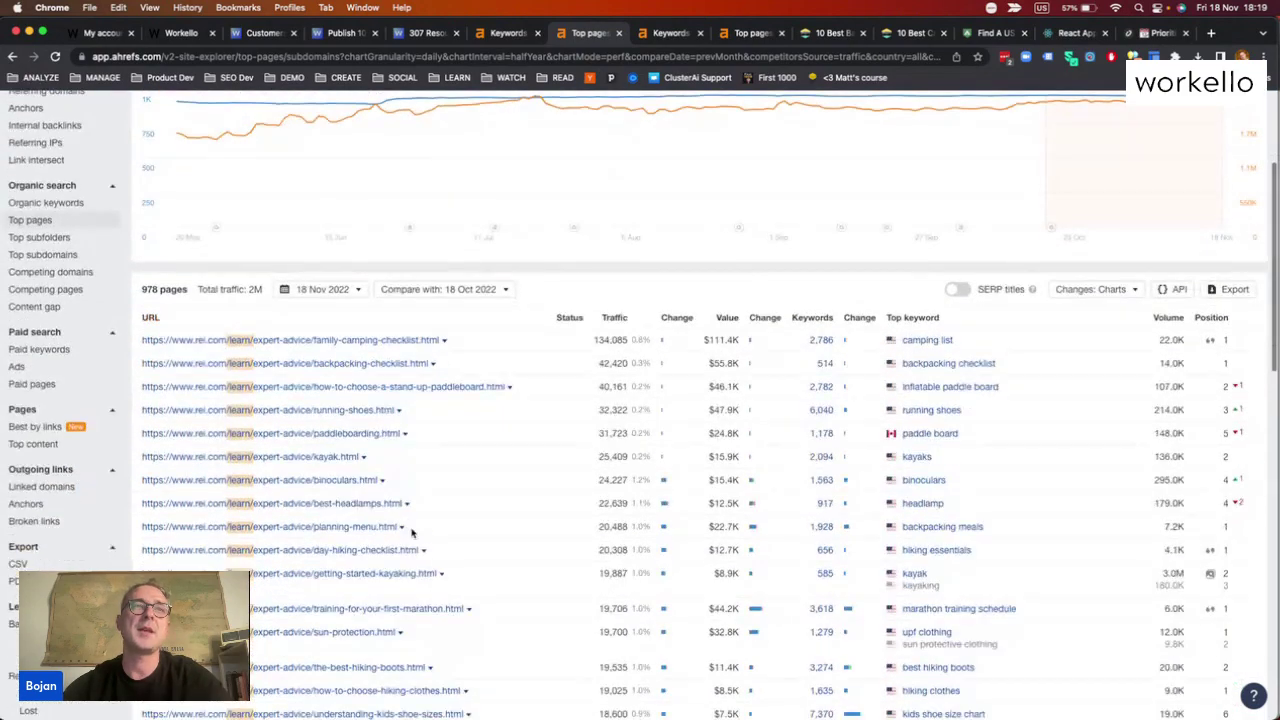
{"action": "scroll", "coordinate": [412, 533], "scroll_direction": "down", "scroll_amount": 3}
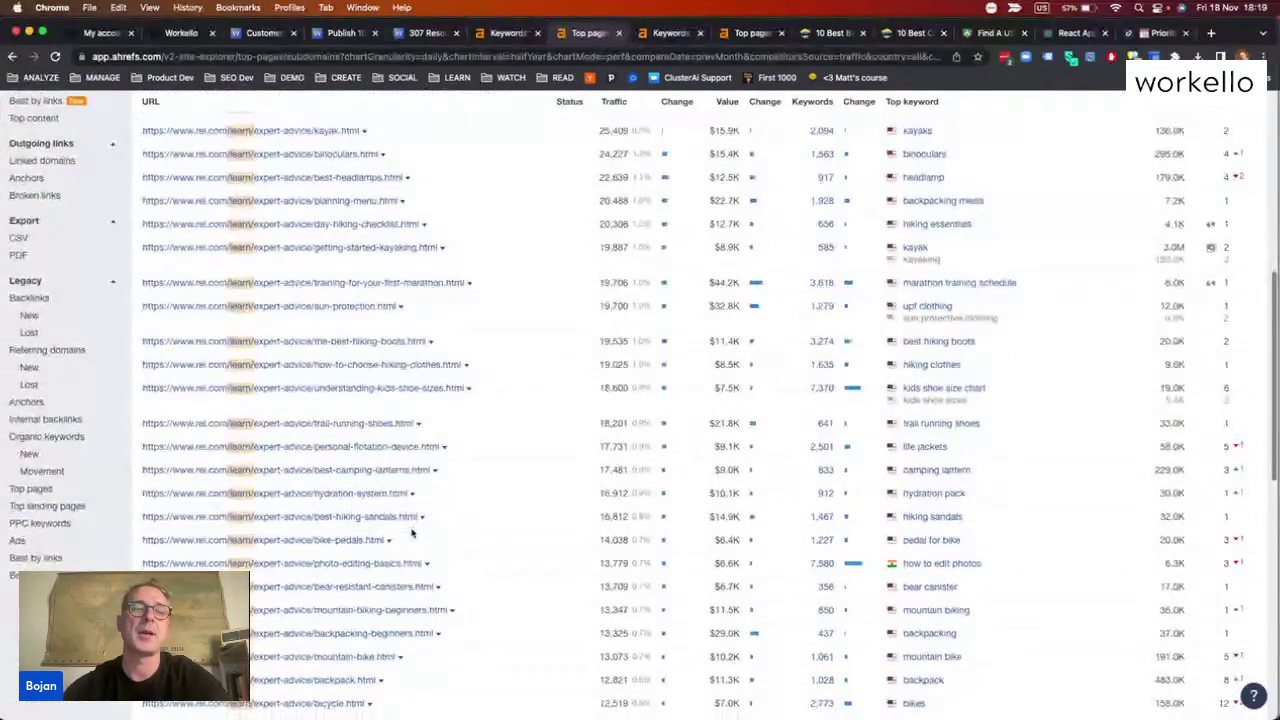
{"action": "scroll", "coordinate": [412, 533], "scroll_direction": "down", "scroll_amount": 11}
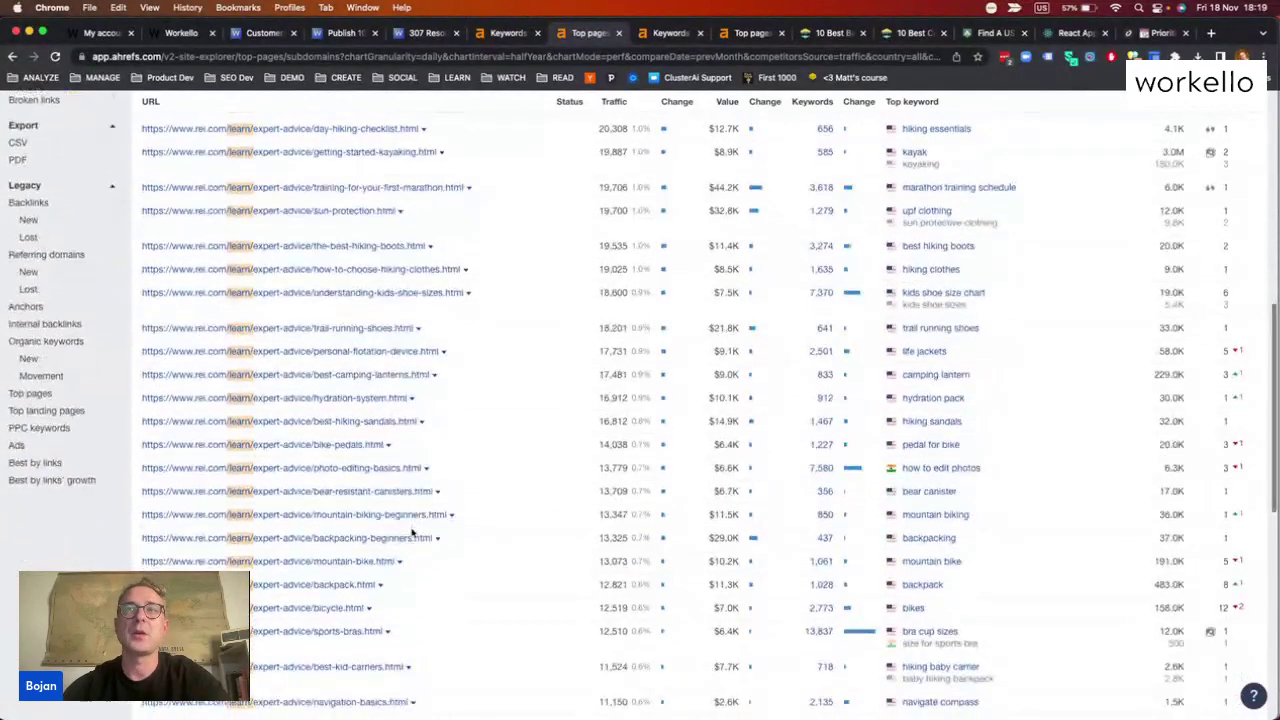
{"action": "scroll", "coordinate": [412, 533], "scroll_direction": "down", "scroll_amount": 3}
{"action": "scroll", "coordinate": [412, 533], "scroll_direction": "up", "scroll_amount": 16}
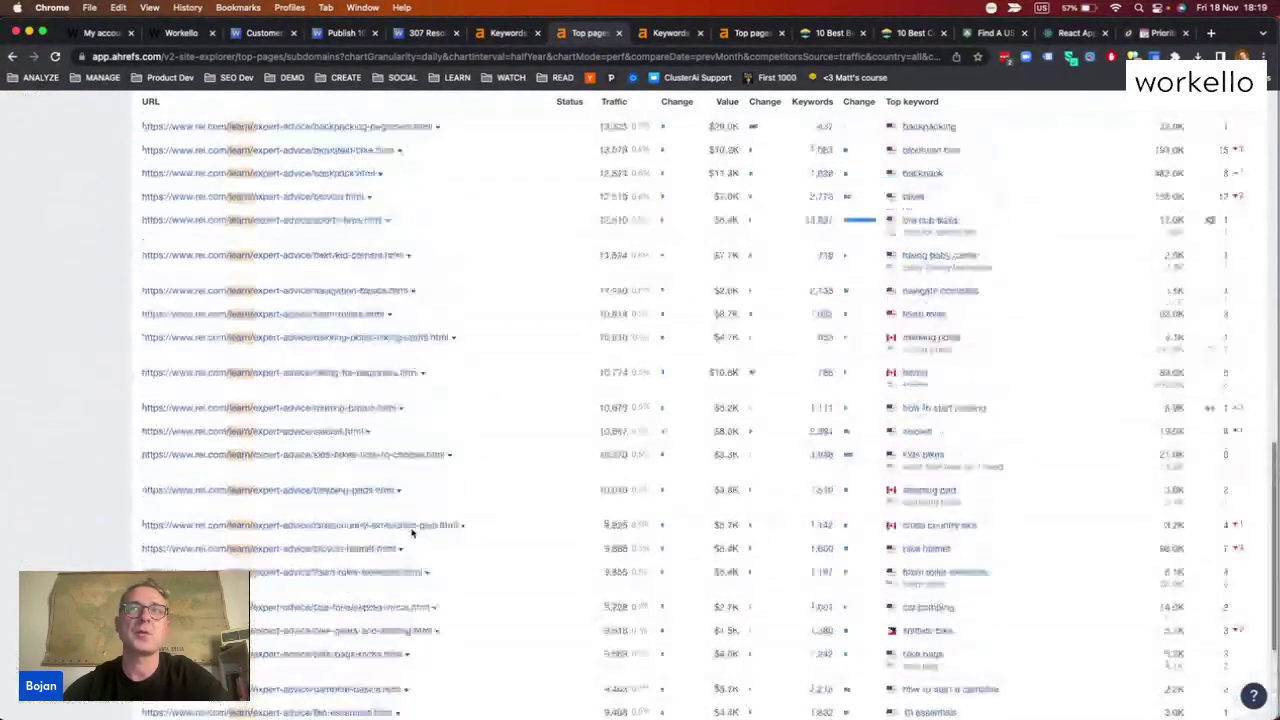
{"action": "scroll", "coordinate": [412, 533], "scroll_direction": "up", "scroll_amount": 2}
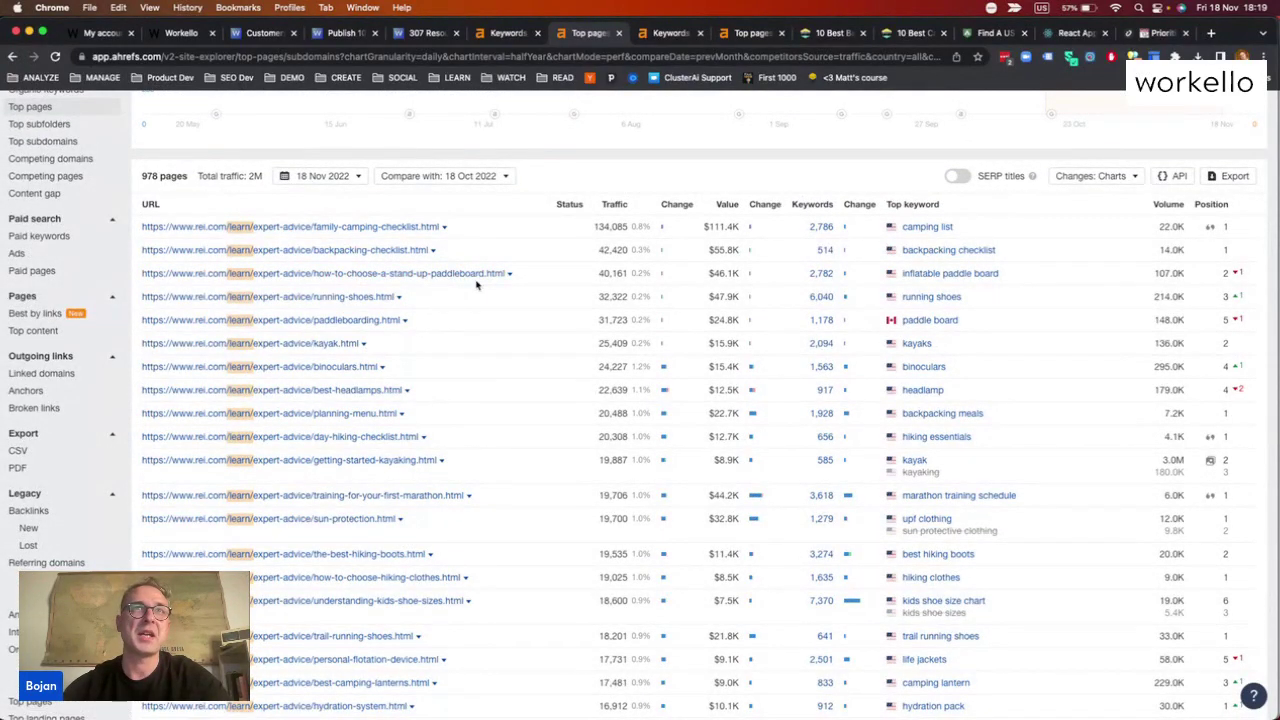
{"action": "scroll", "coordinate": [348, 277], "scroll_direction": "up", "scroll_amount": 5}
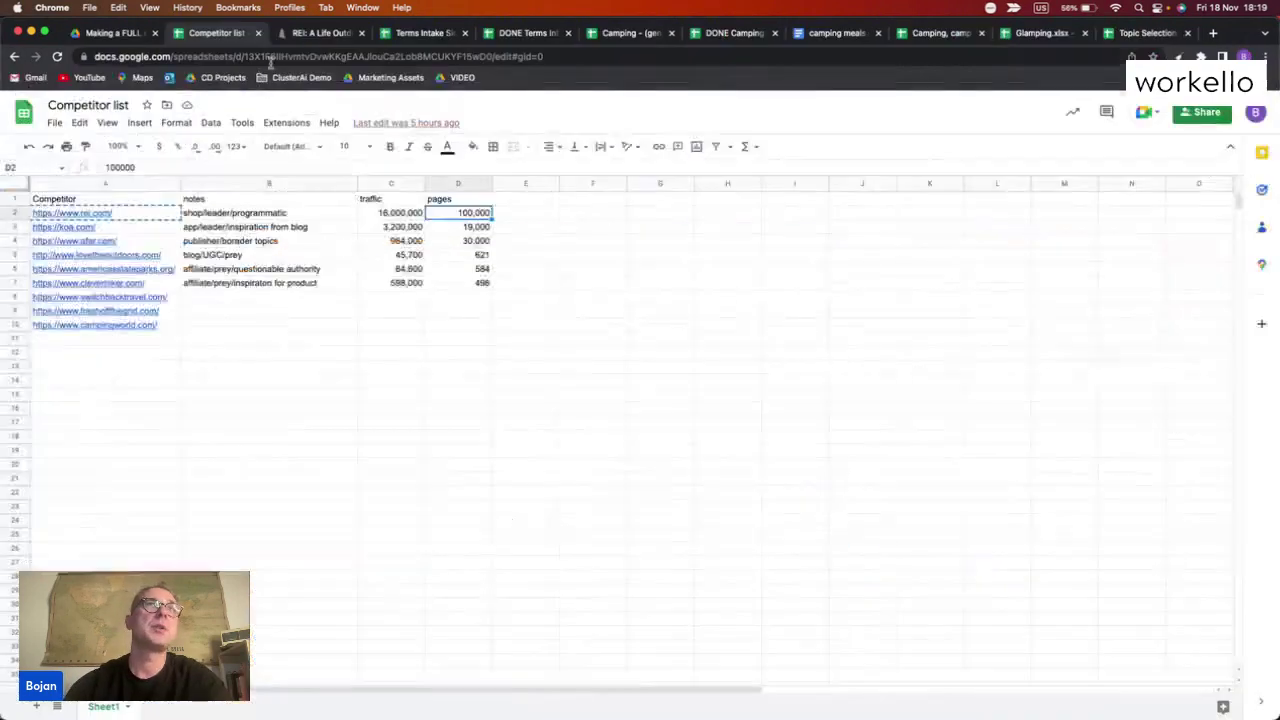
Switch to the open rei.com website and look through its shop categories such as Camp & Hike and Climb
{"action": "left_click", "coordinate": [318, 34]}
{"action": "scroll", "coordinate": [700, 294], "scroll_direction": "up", "scroll_amount": 5}
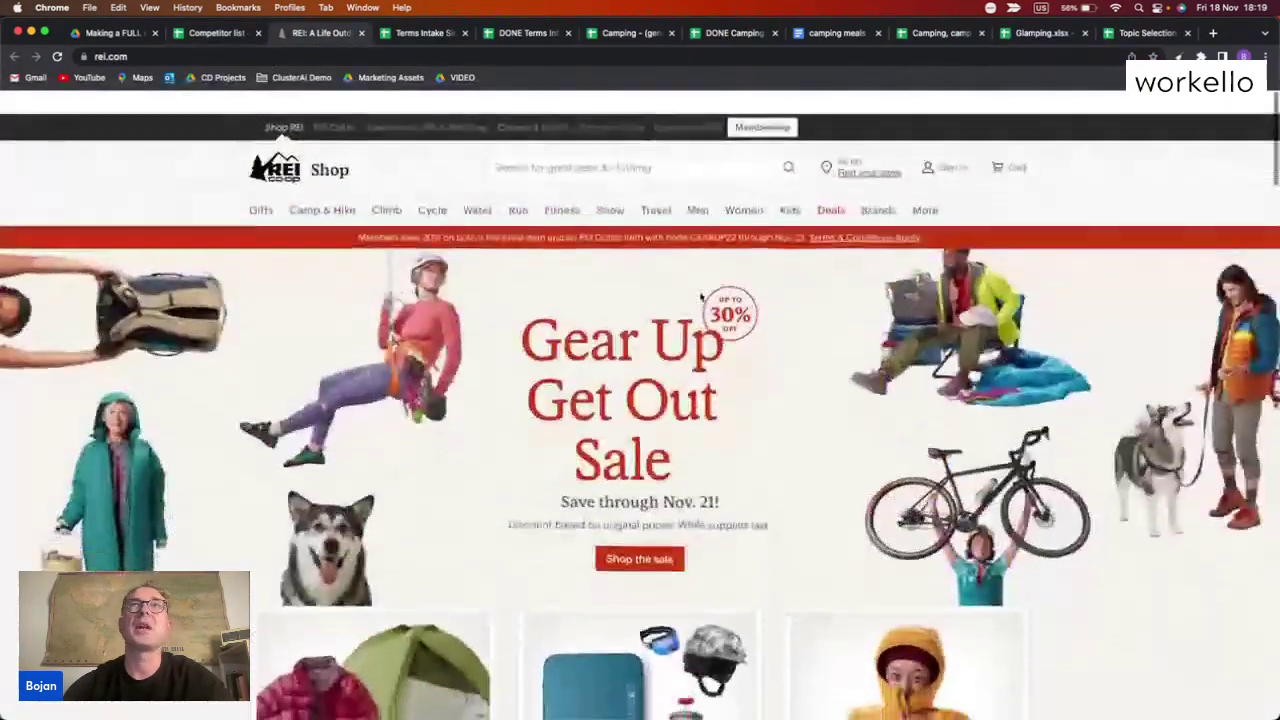
{"action": "mouse_move", "coordinate": [350, 183]}
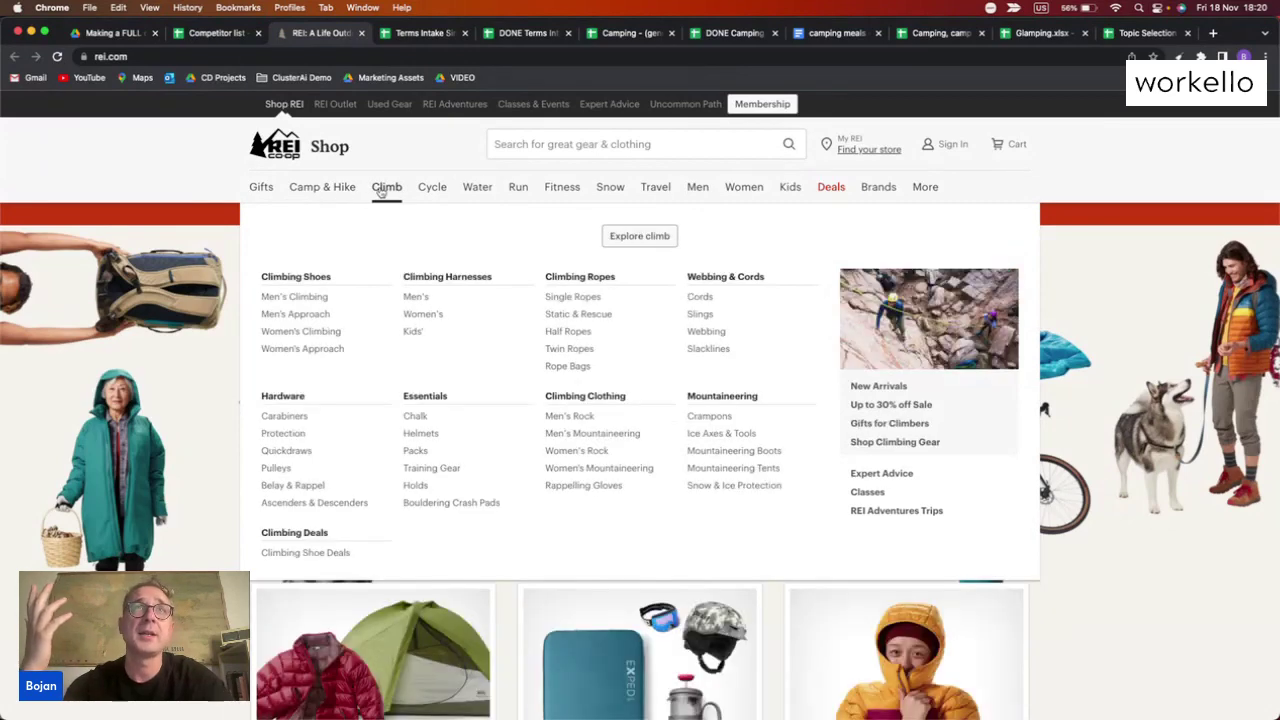
{"action": "mouse_move", "coordinate": [450, 197]}
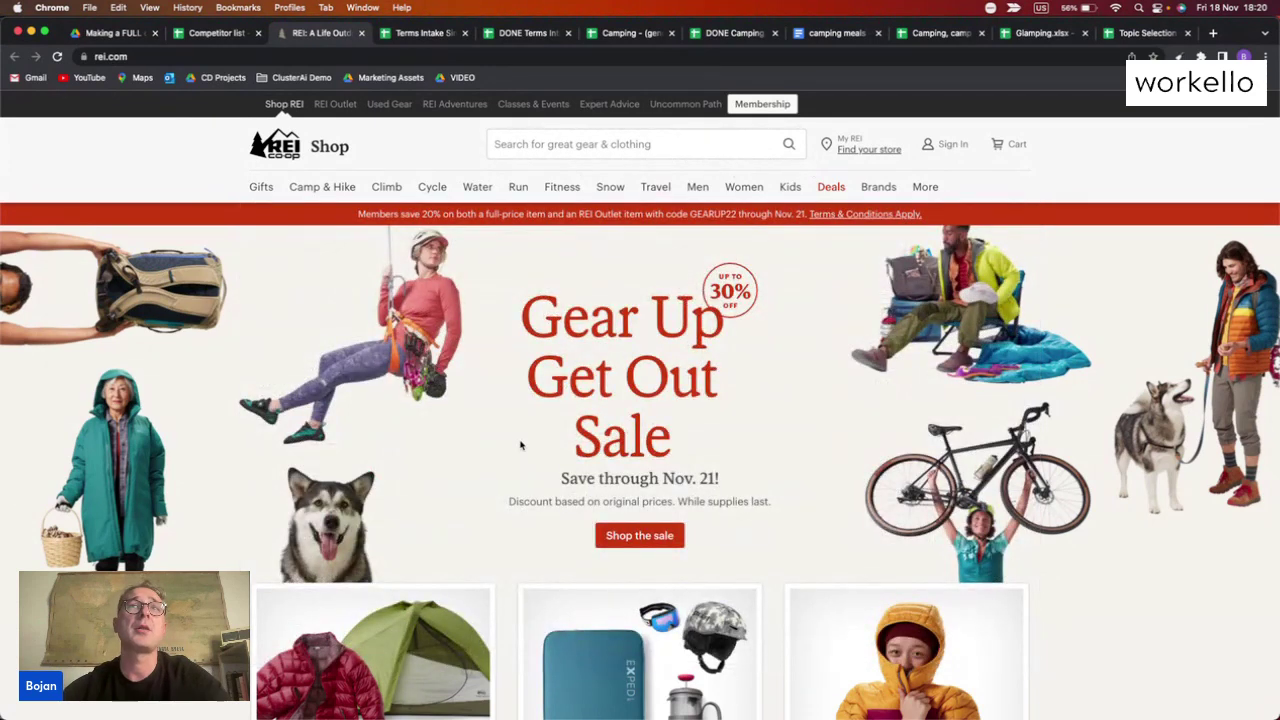
{"action": "left_click", "coordinate": [208, 32]}
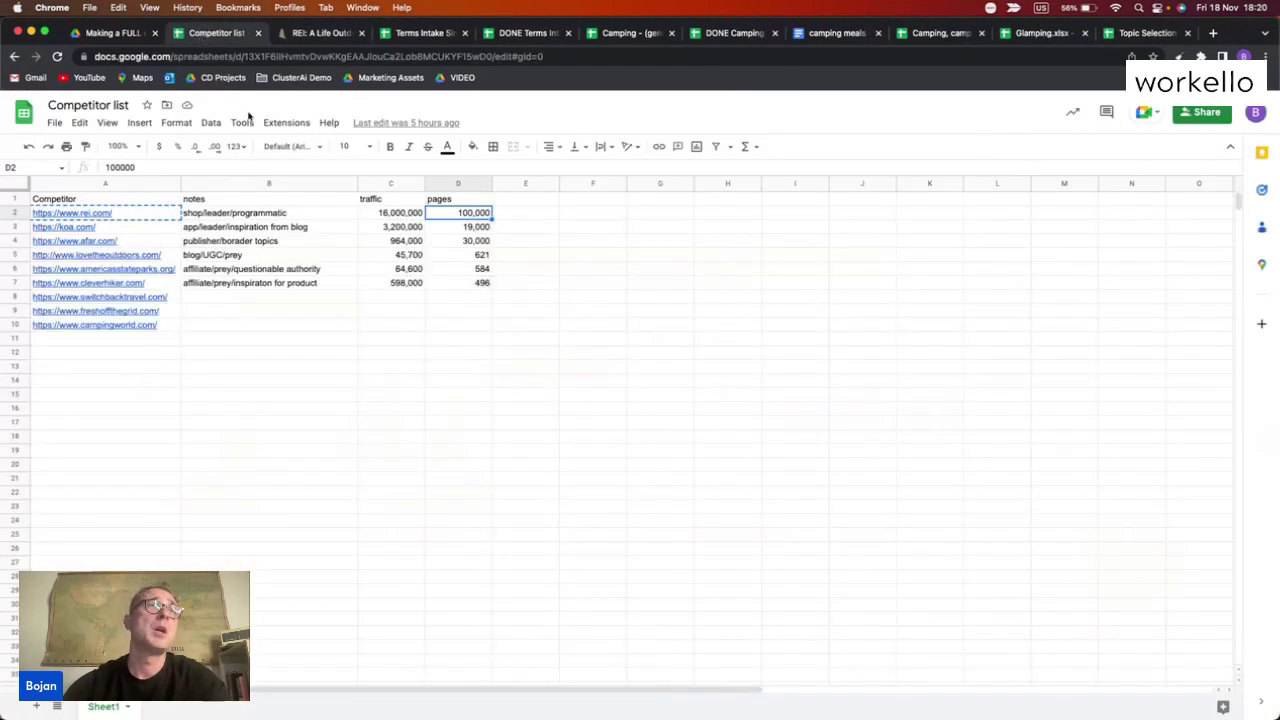
{"action": "left_click", "coordinate": [110, 228]}
{"action": "key", "text": "ctrl+c"}
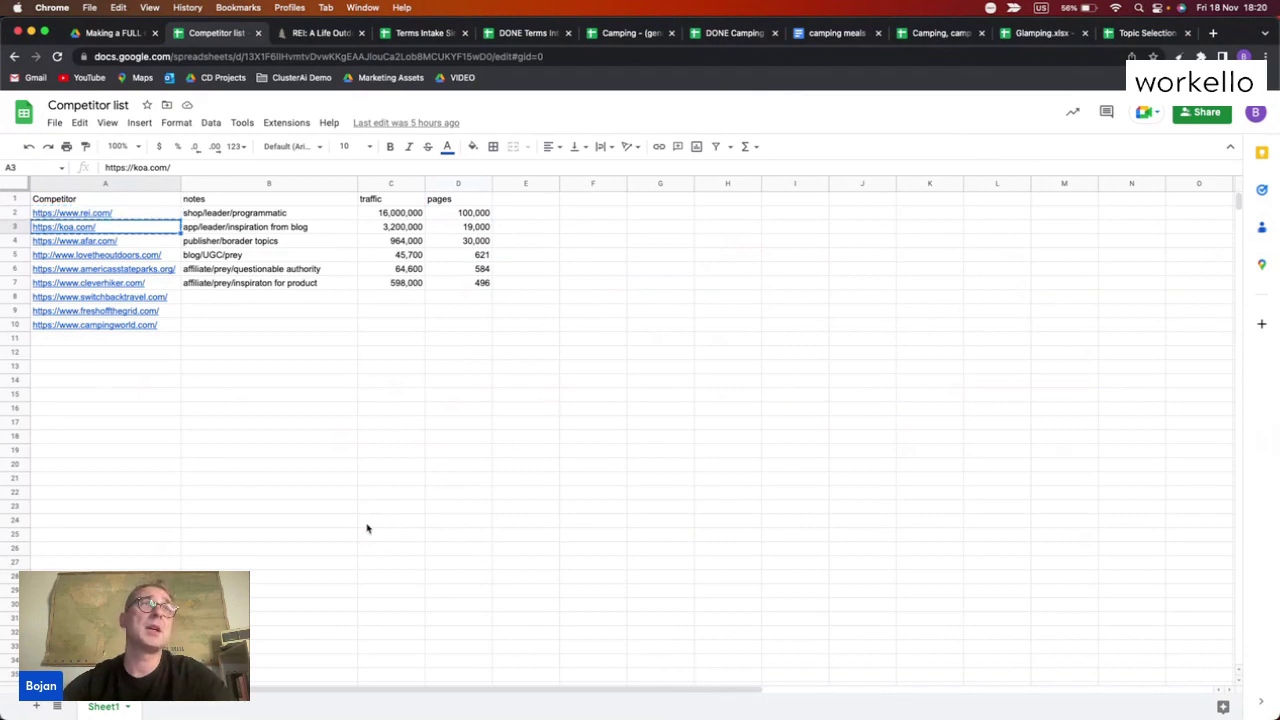
{"action": "left_click", "coordinate": [305, 33]}
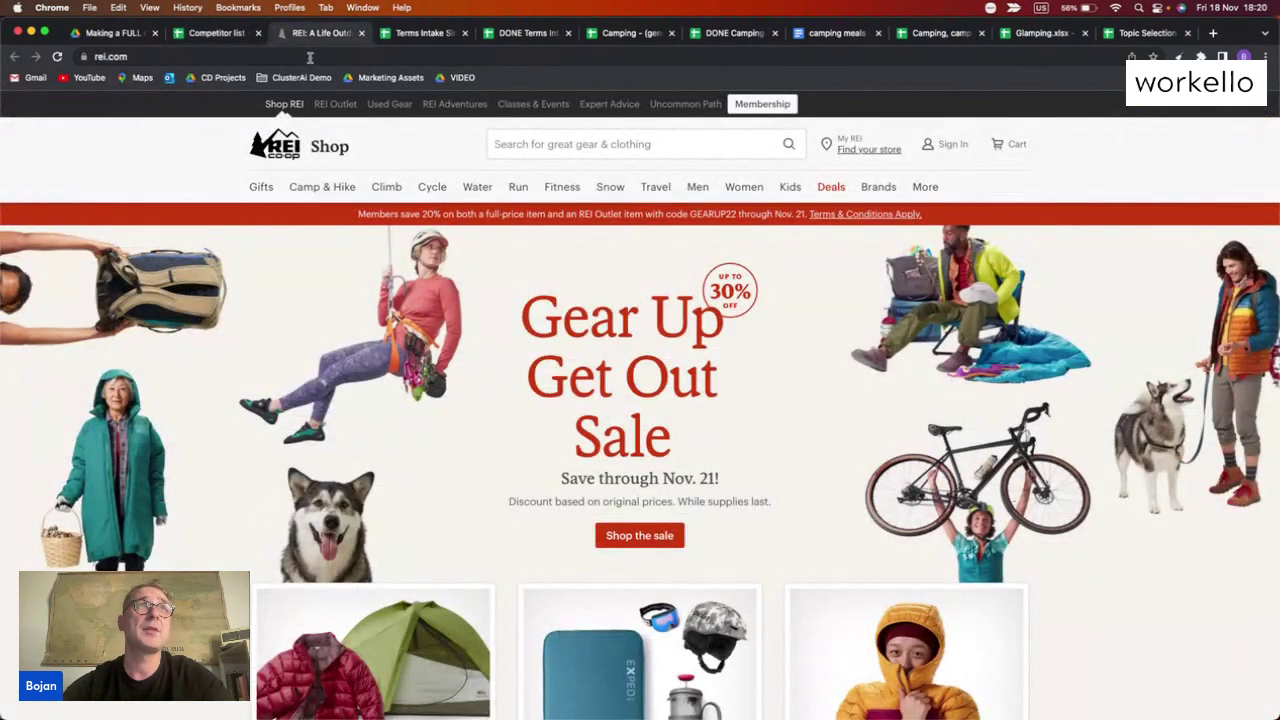
{"action": "left_click", "coordinate": [310, 57]}
{"action": "key", "text": "ctrl+v"}
{"action": "key", "text": "Return"}
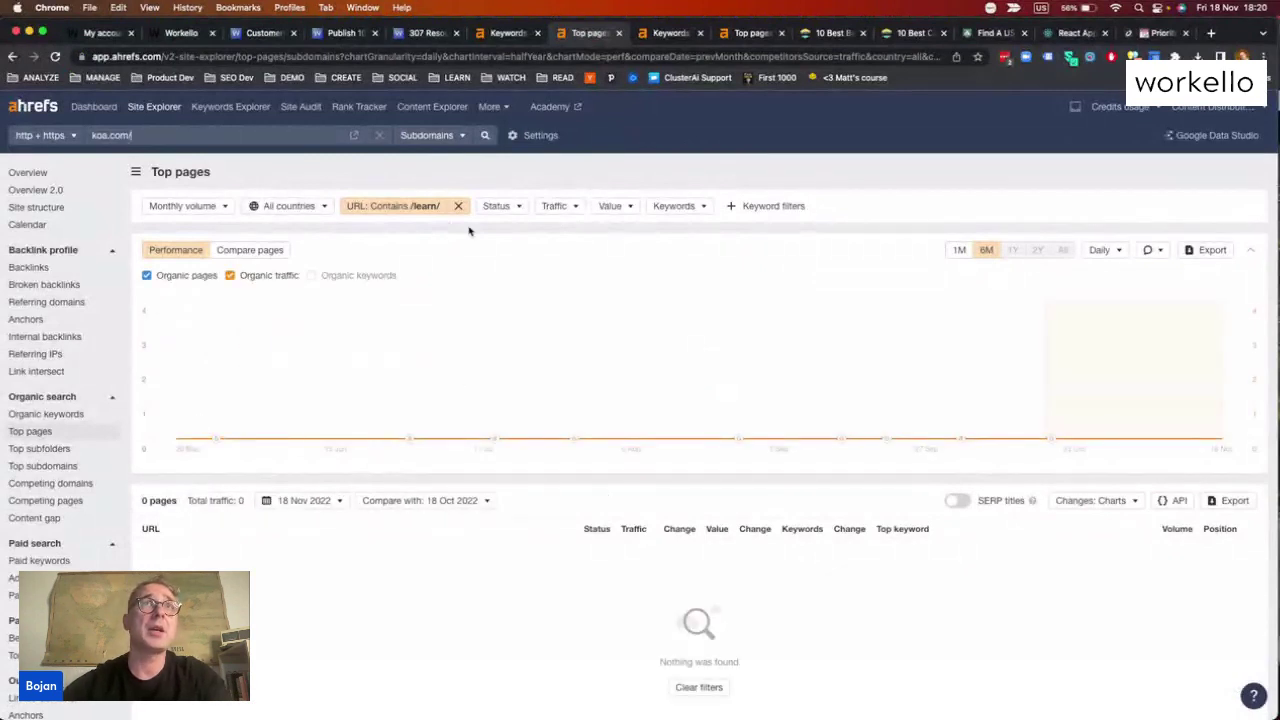
Load the Ahrefs Top pages report for koa.com and remove its /learn/ URL filter
{"action": "left_click", "coordinate": [458, 206]}
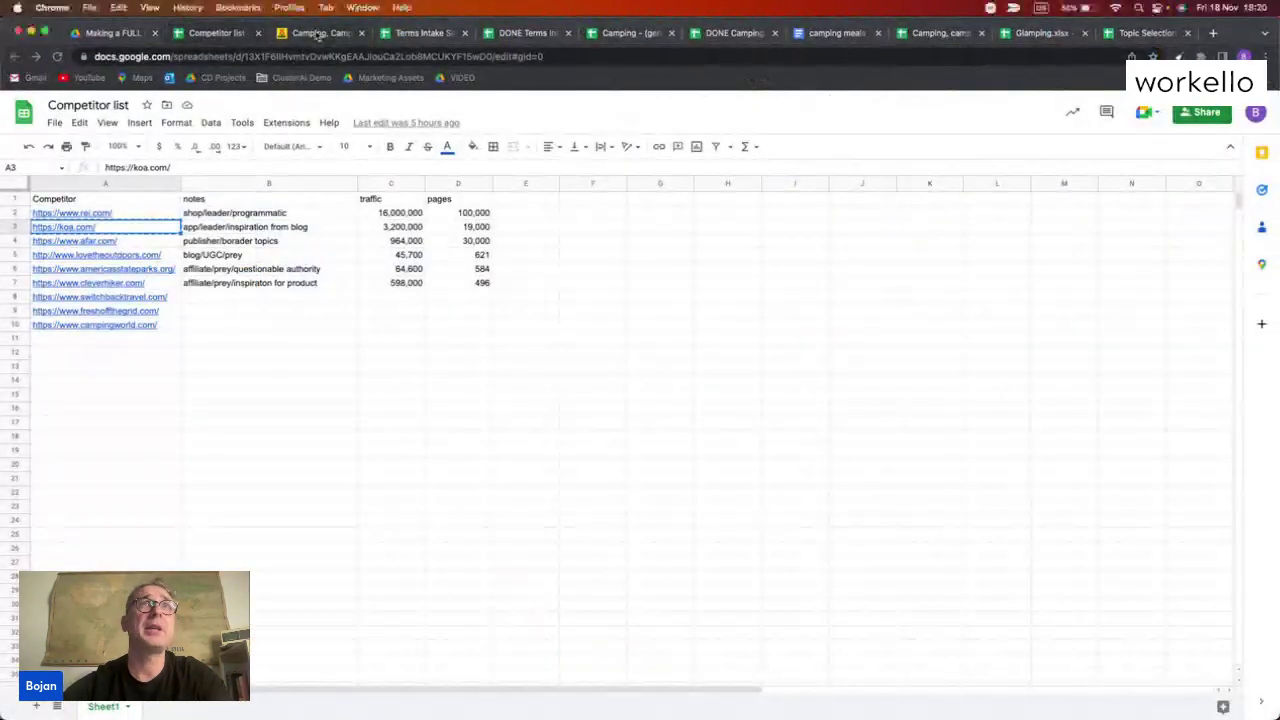
Switch to the koa.com website and look through its homepage, navigation and campground search
{"action": "left_click", "coordinate": [315, 33]}
{"action": "scroll", "coordinate": [634, 432], "scroll_direction": "down", "scroll_amount": 5}
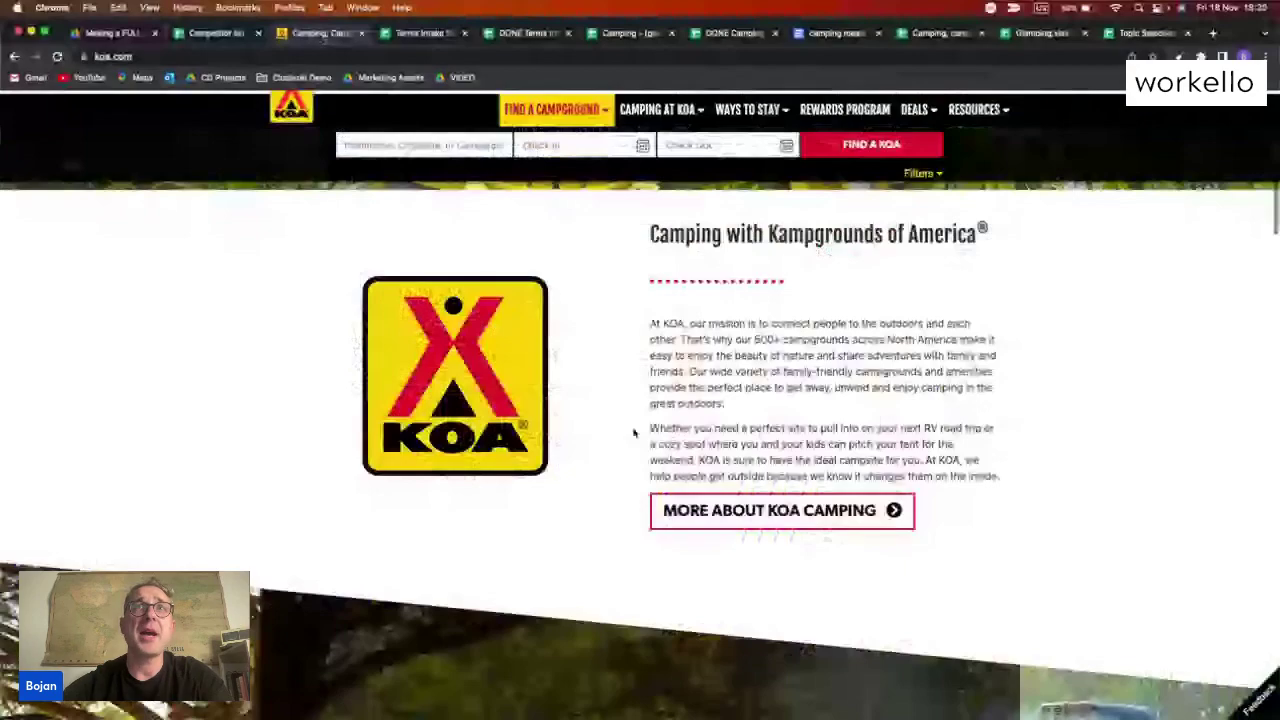
{"action": "scroll", "coordinate": [634, 432], "scroll_direction": "down", "scroll_amount": 15}
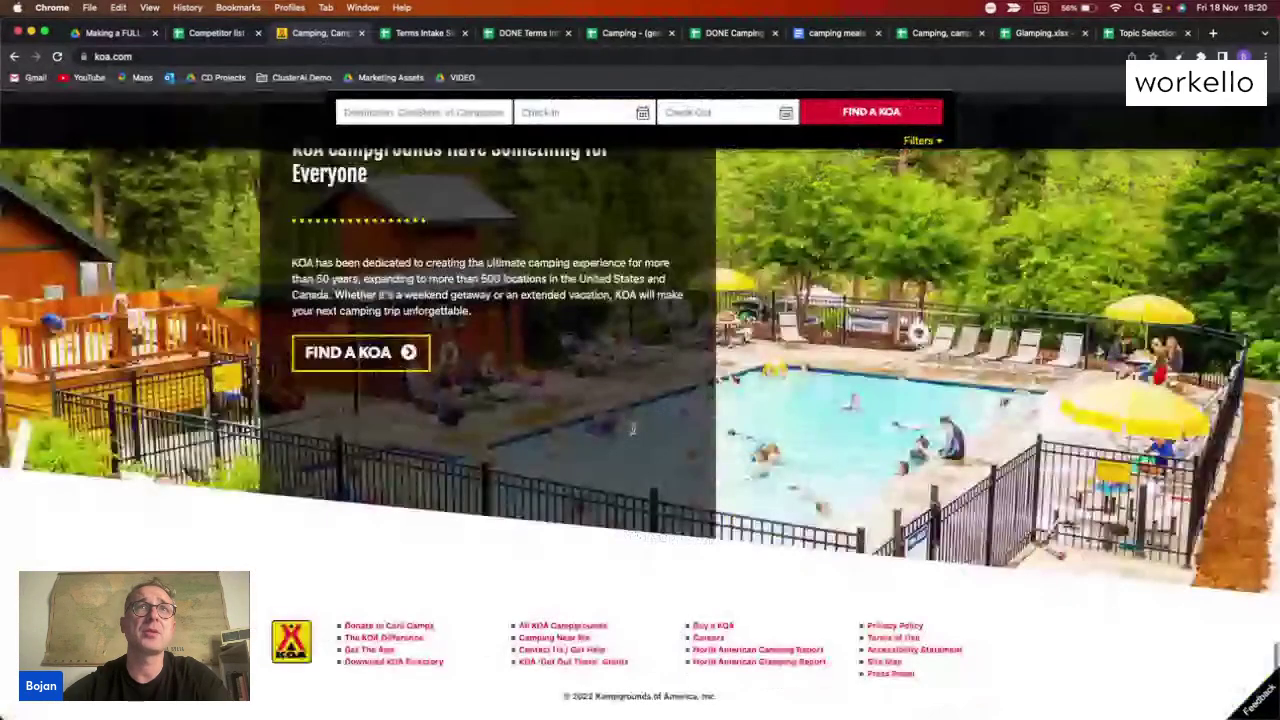
{"action": "scroll", "coordinate": [632, 430], "scroll_direction": "up", "scroll_amount": 15}
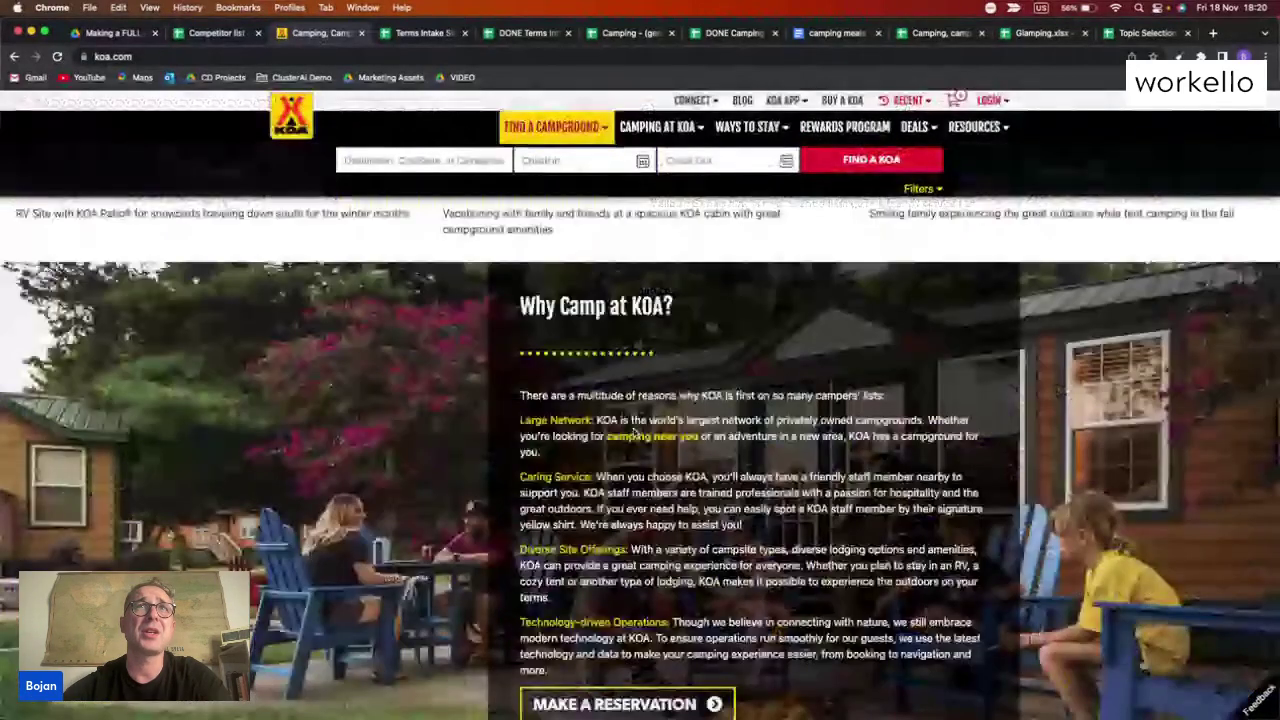
{"action": "scroll", "coordinate": [634, 434], "scroll_direction": "up", "scroll_amount": 10}
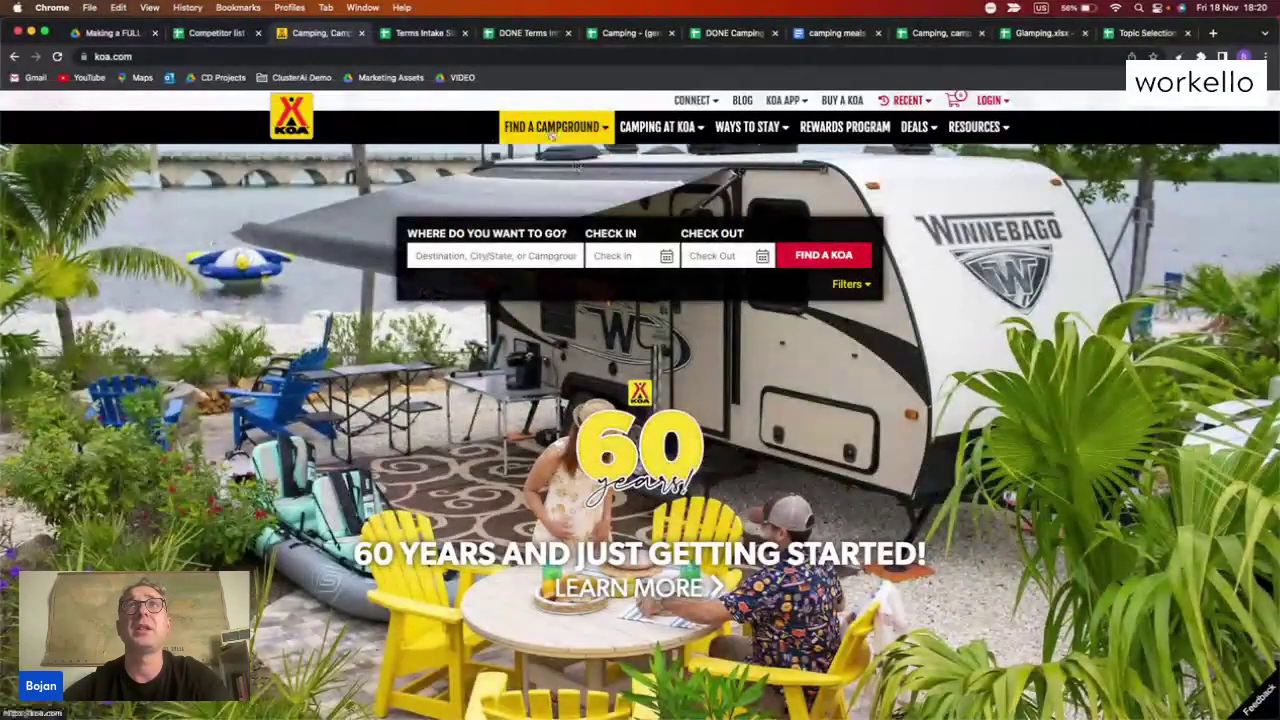
{"action": "left_click", "coordinate": [648, 126]}
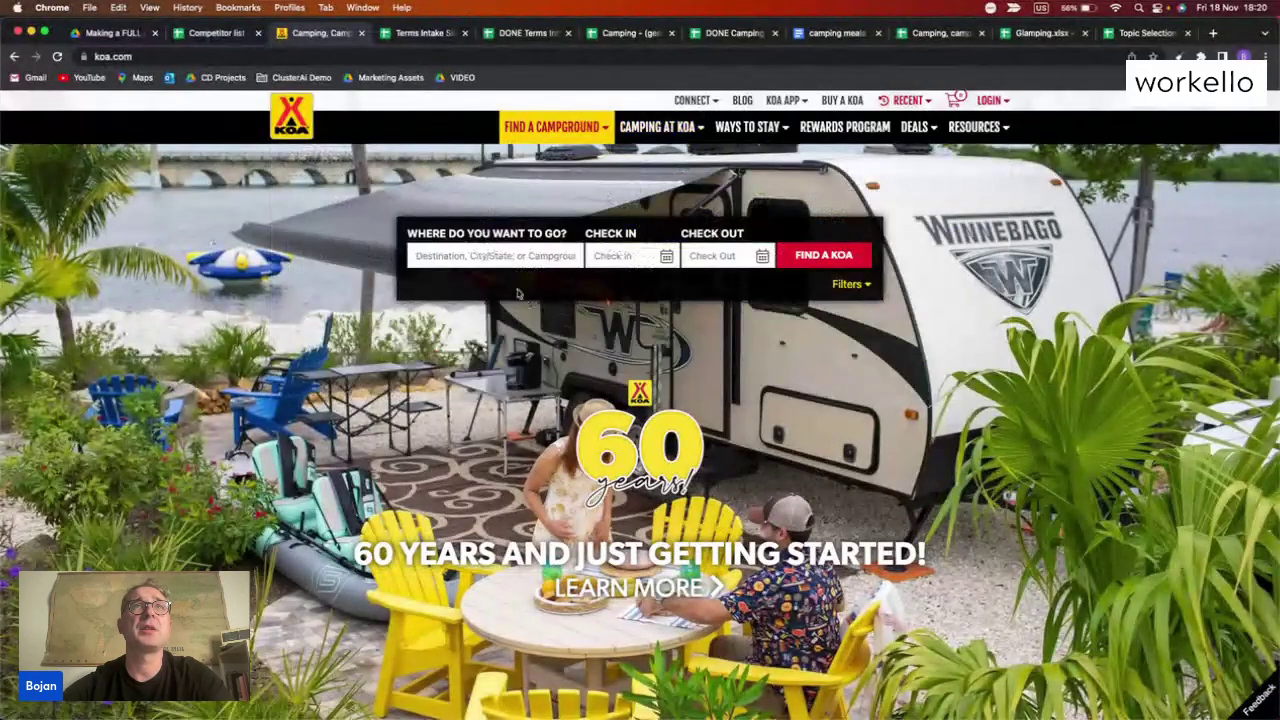
{"action": "left_click", "coordinate": [493, 244]}
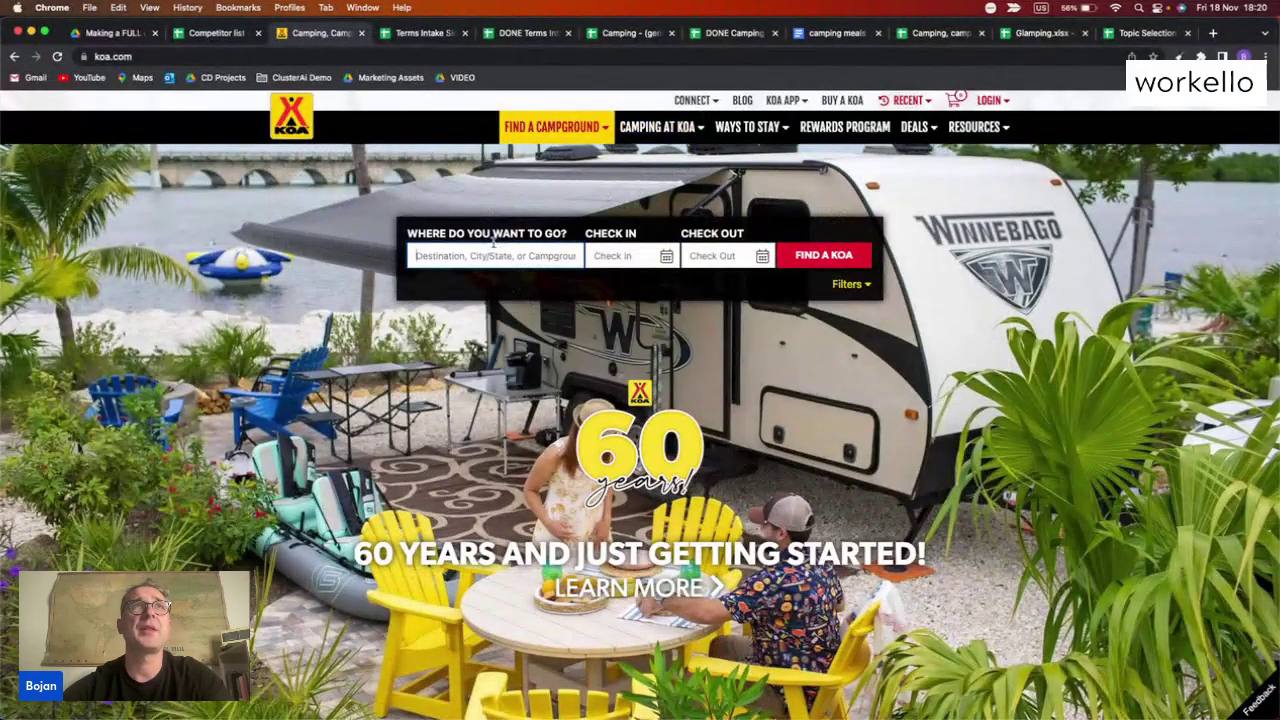
Check the "Competitor list" spreadsheet, then examine koa.com's top pages and their top keywords in the Ahrefs report
{"action": "left_click", "coordinate": [214, 33]}
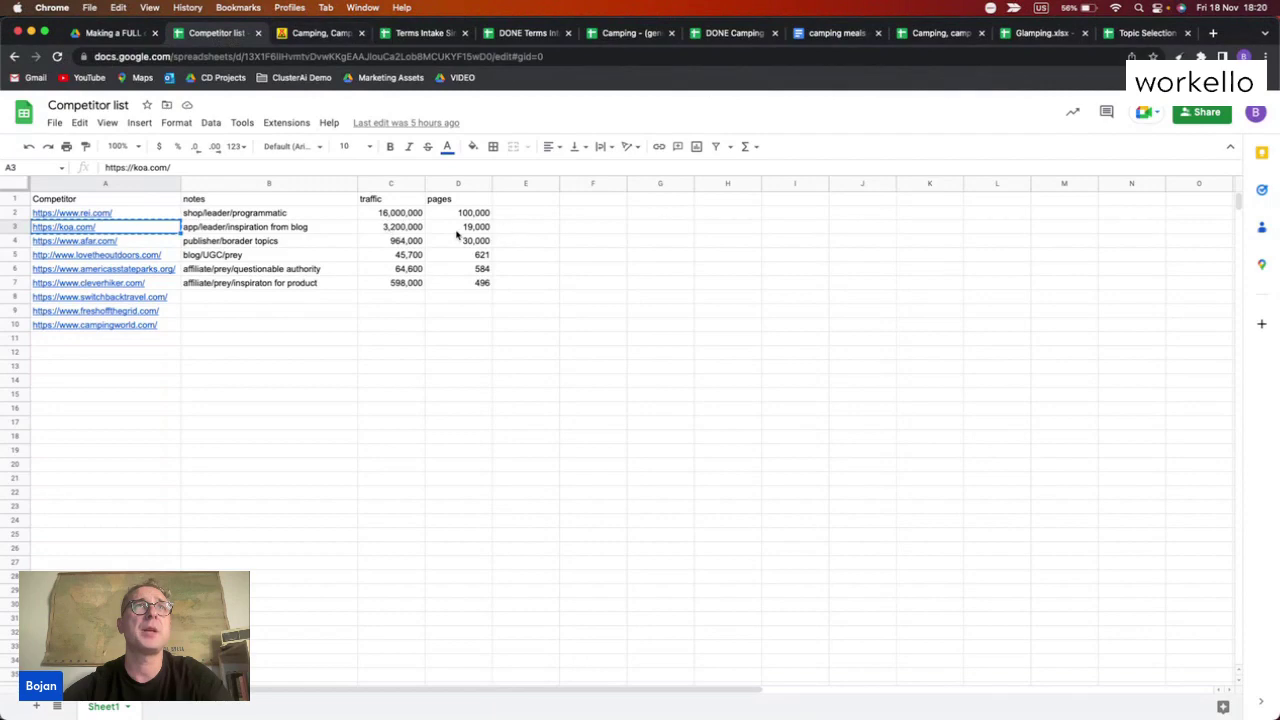
{"action": "key", "text": "super+grave"}
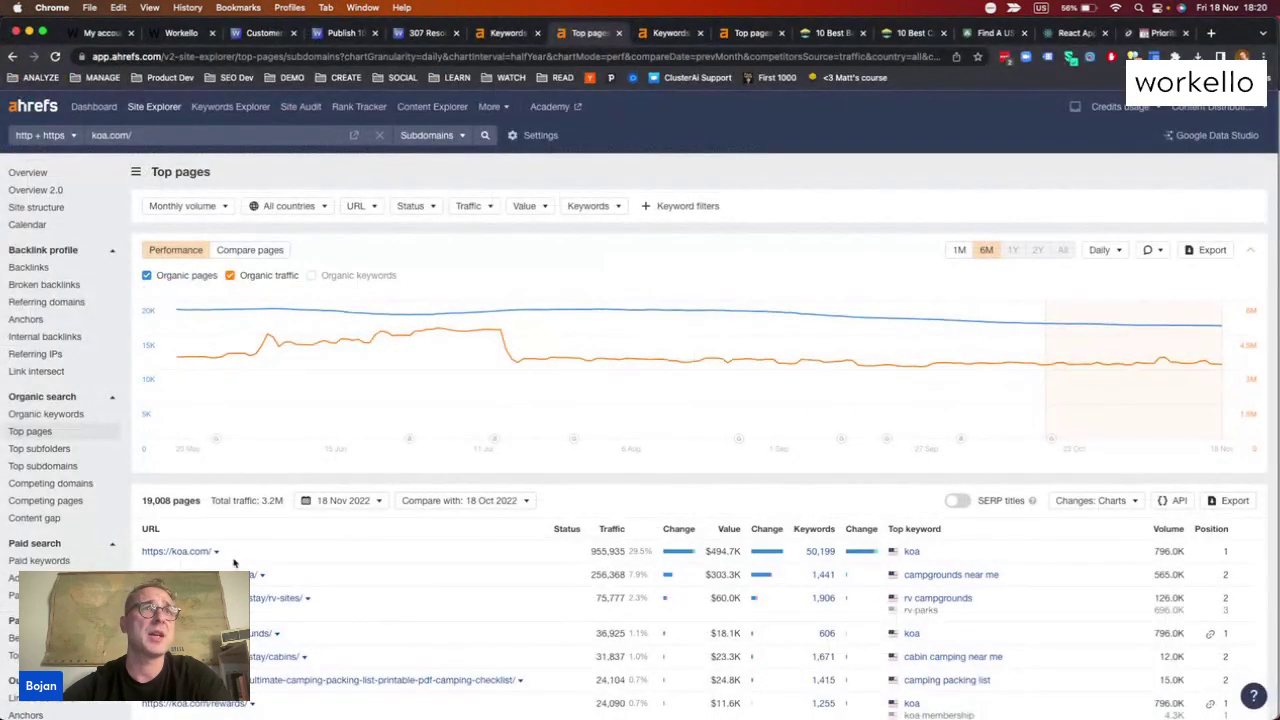
{"action": "scroll", "coordinate": [238, 528], "scroll_direction": "down", "scroll_amount": 4}
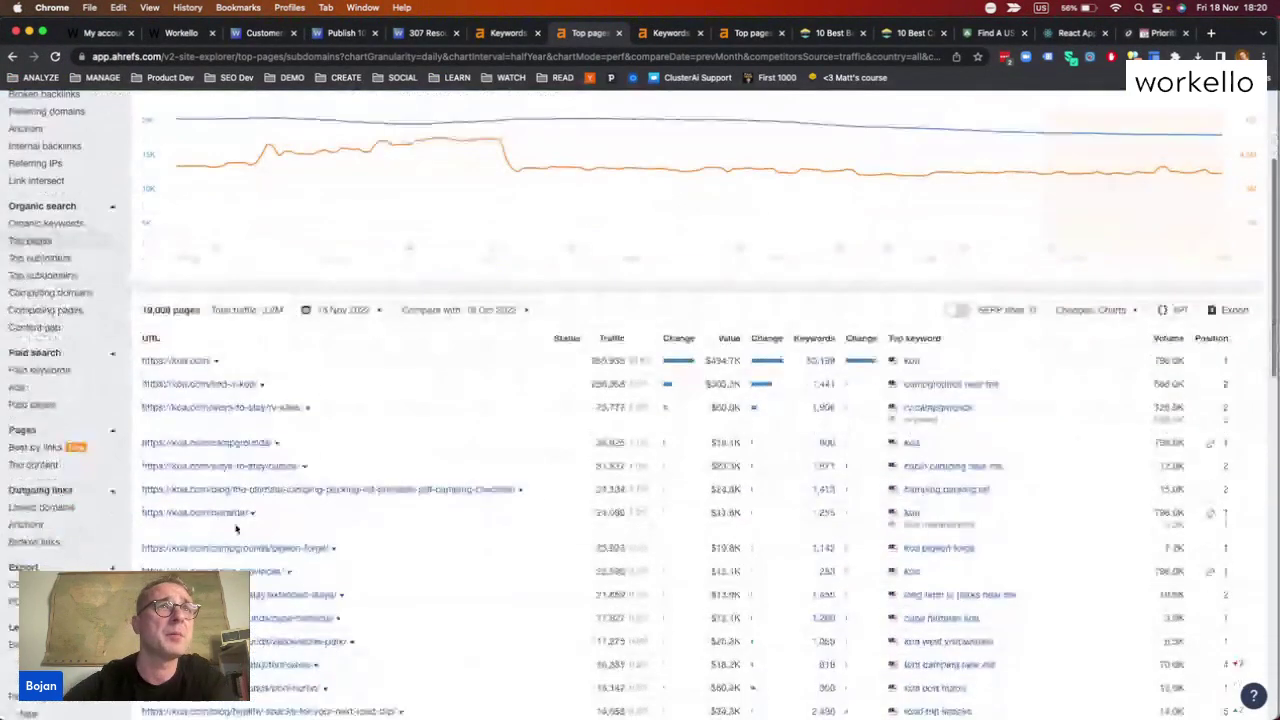
{"action": "scroll", "coordinate": [236, 528], "scroll_direction": "down", "scroll_amount": 2}
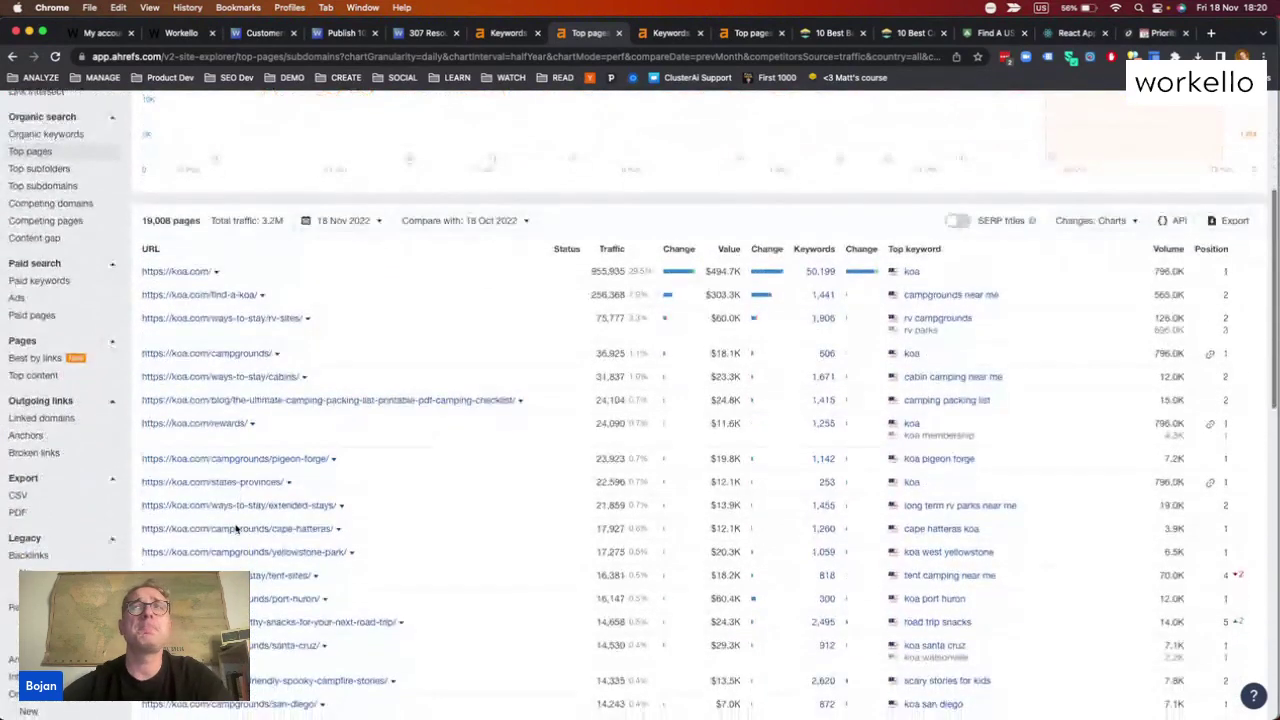
{"action": "scroll", "coordinate": [236, 529], "scroll_direction": "down", "scroll_amount": 2}
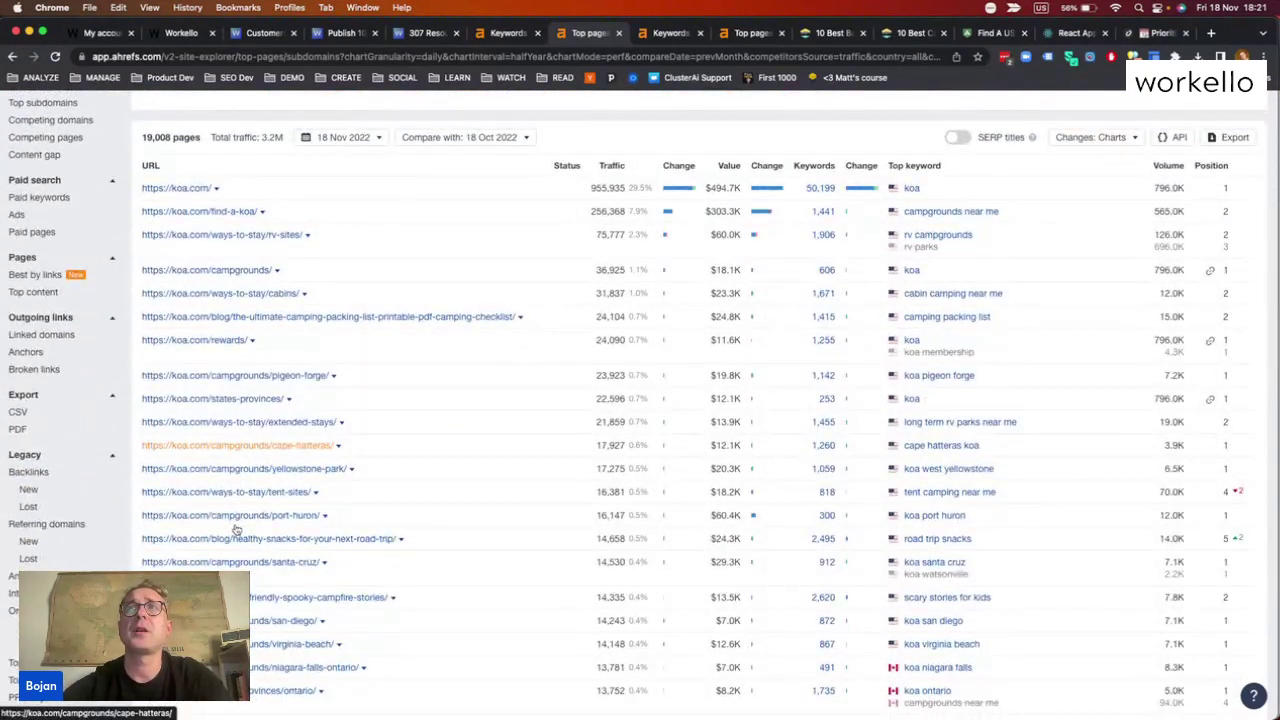
{"action": "scroll", "coordinate": [1062, 408], "scroll_direction": "down", "scroll_amount": 3}
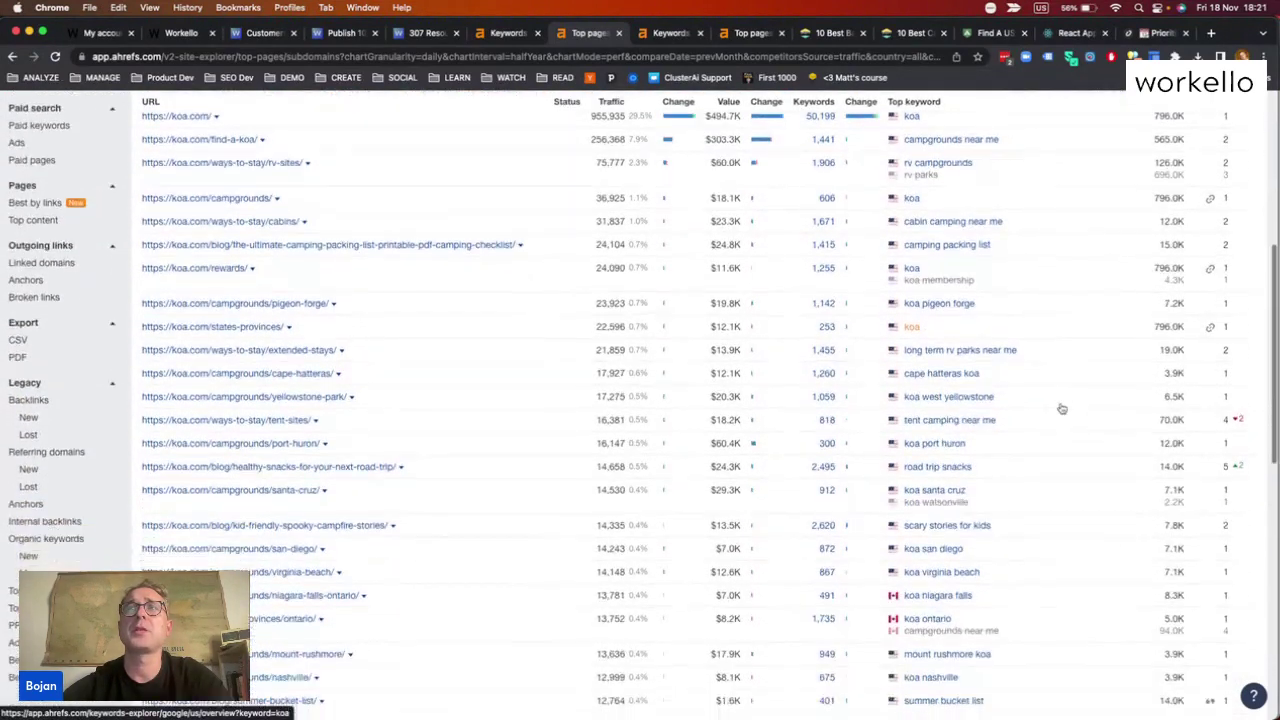
{"action": "scroll", "coordinate": [1062, 408], "scroll_direction": "down", "scroll_amount": 8}
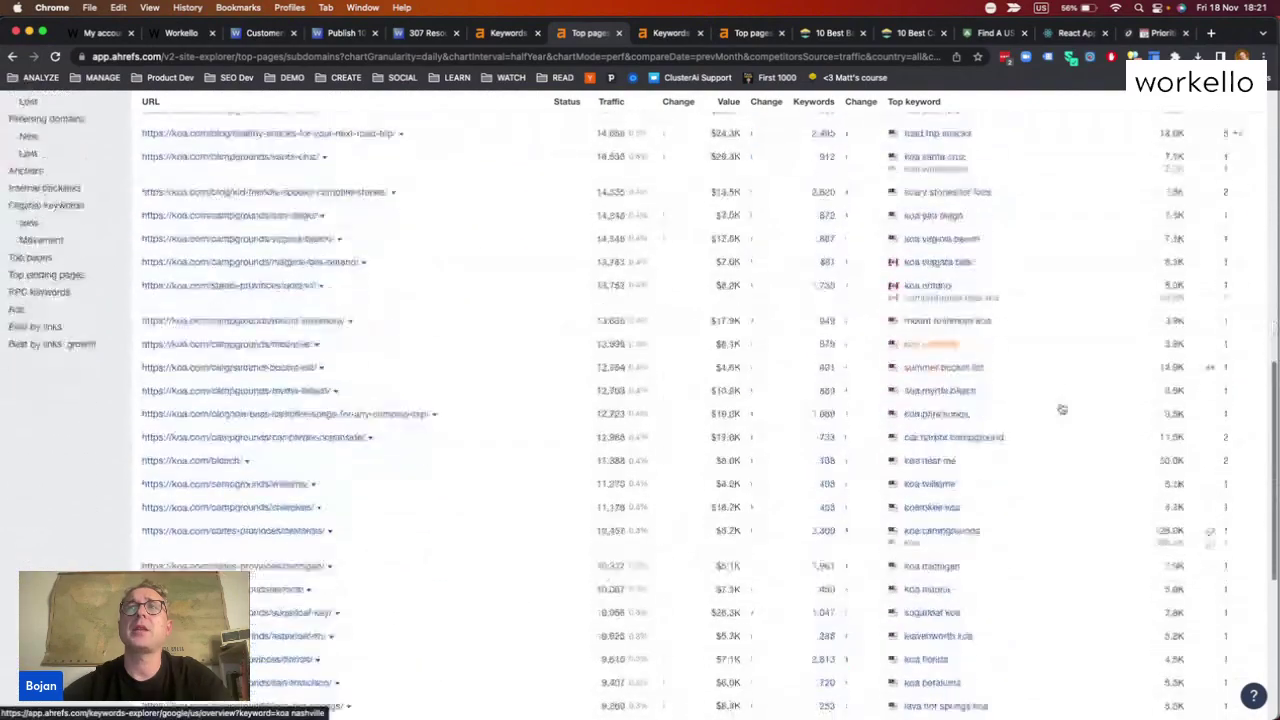
{"action": "scroll", "coordinate": [1036, 513], "scroll_direction": "down", "scroll_amount": 4}
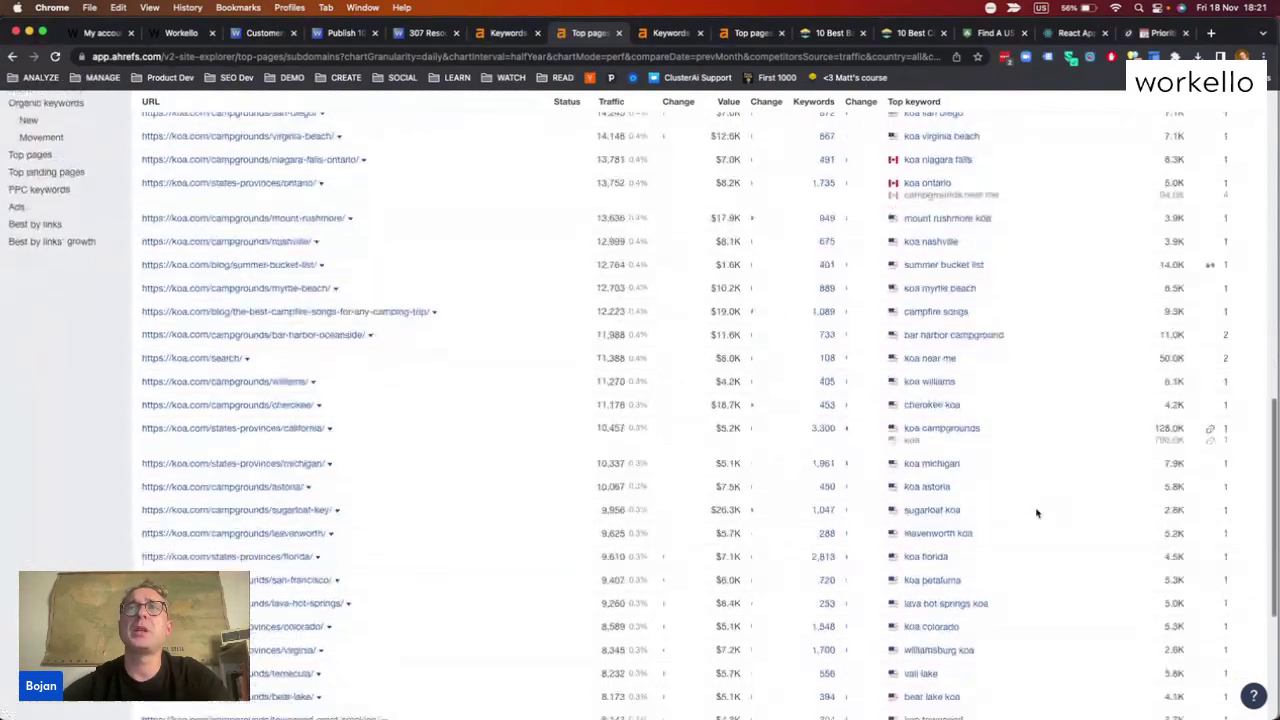
{"action": "scroll", "coordinate": [1036, 513], "scroll_direction": "down", "scroll_amount": 5}
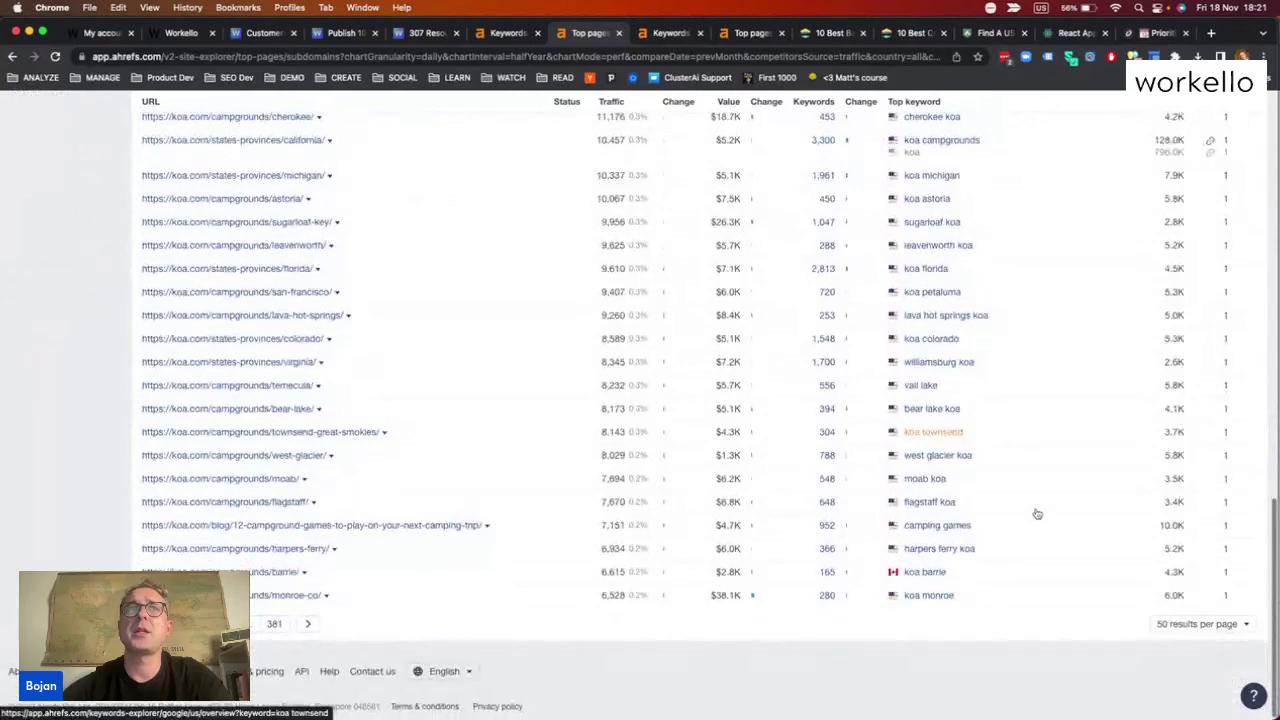
{"action": "scroll", "coordinate": [1037, 514], "scroll_direction": "up", "scroll_amount": 15}
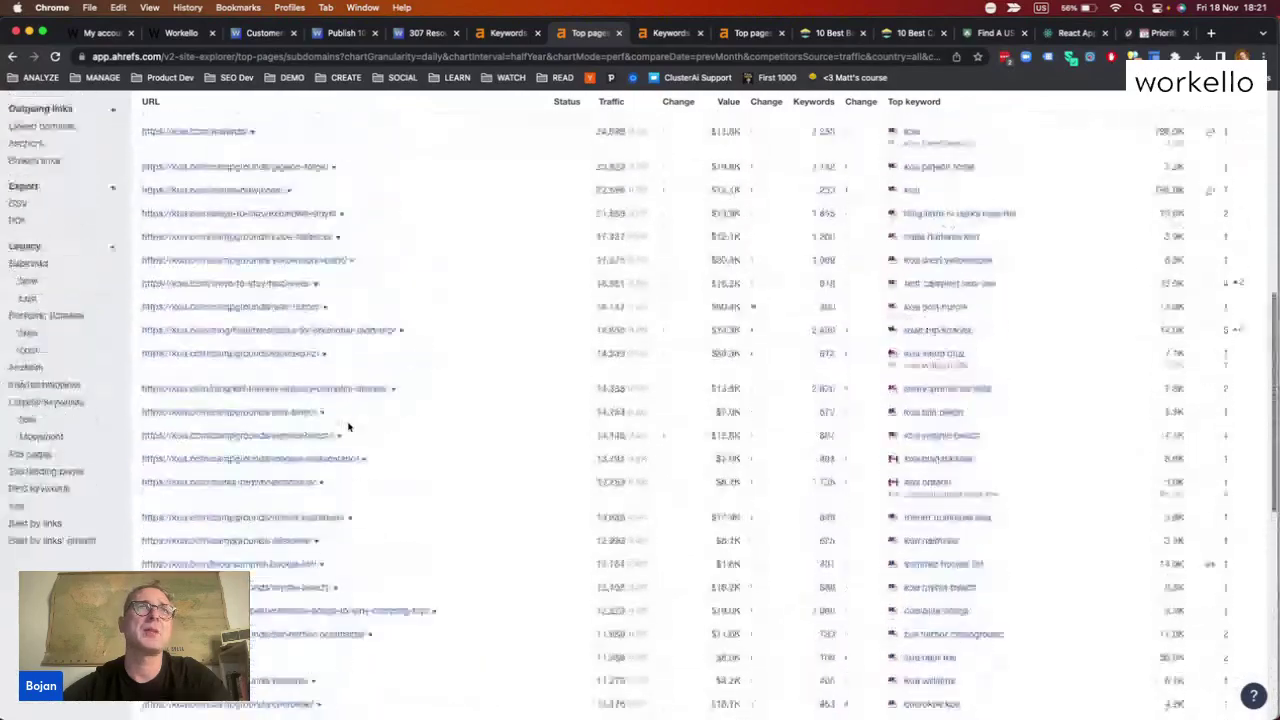
{"action": "scroll", "coordinate": [348, 427], "scroll_direction": "up", "scroll_amount": 10}
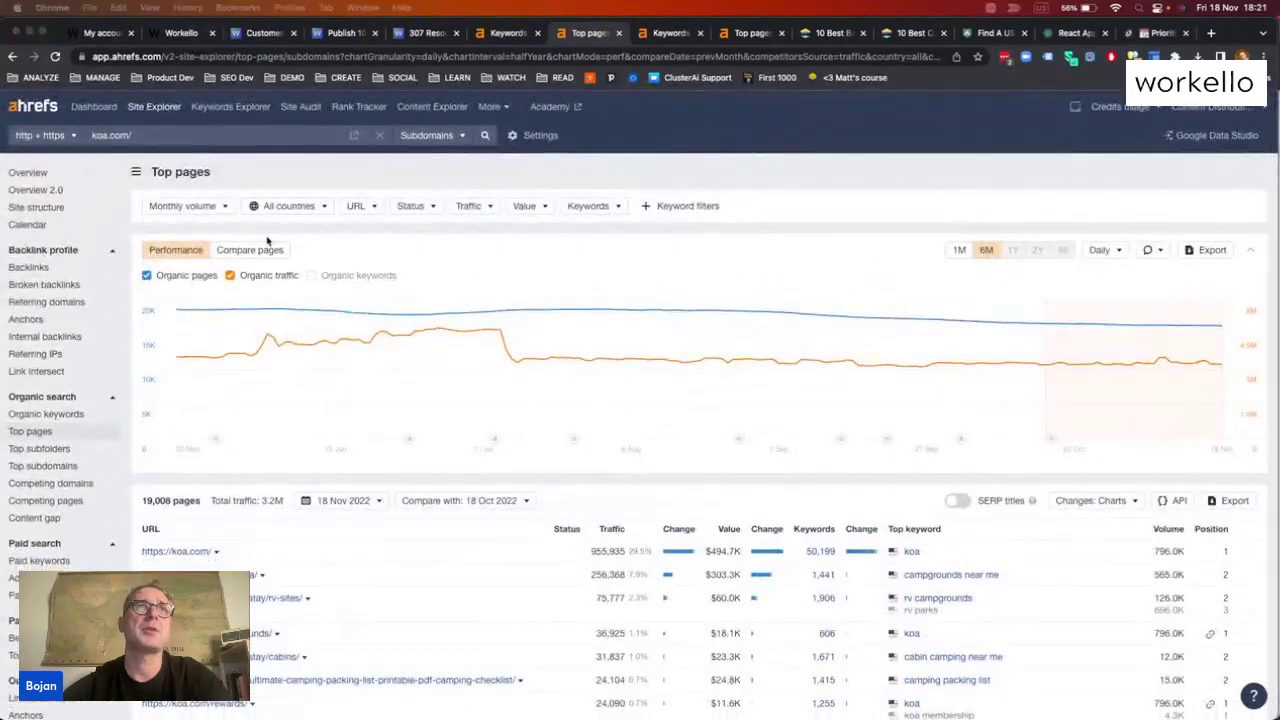
Switch to the "Competitor list" spreadsheet and review the notes, traffic and pages entries for koa.com in row 3
{"action": "key", "text": "super+grave"}
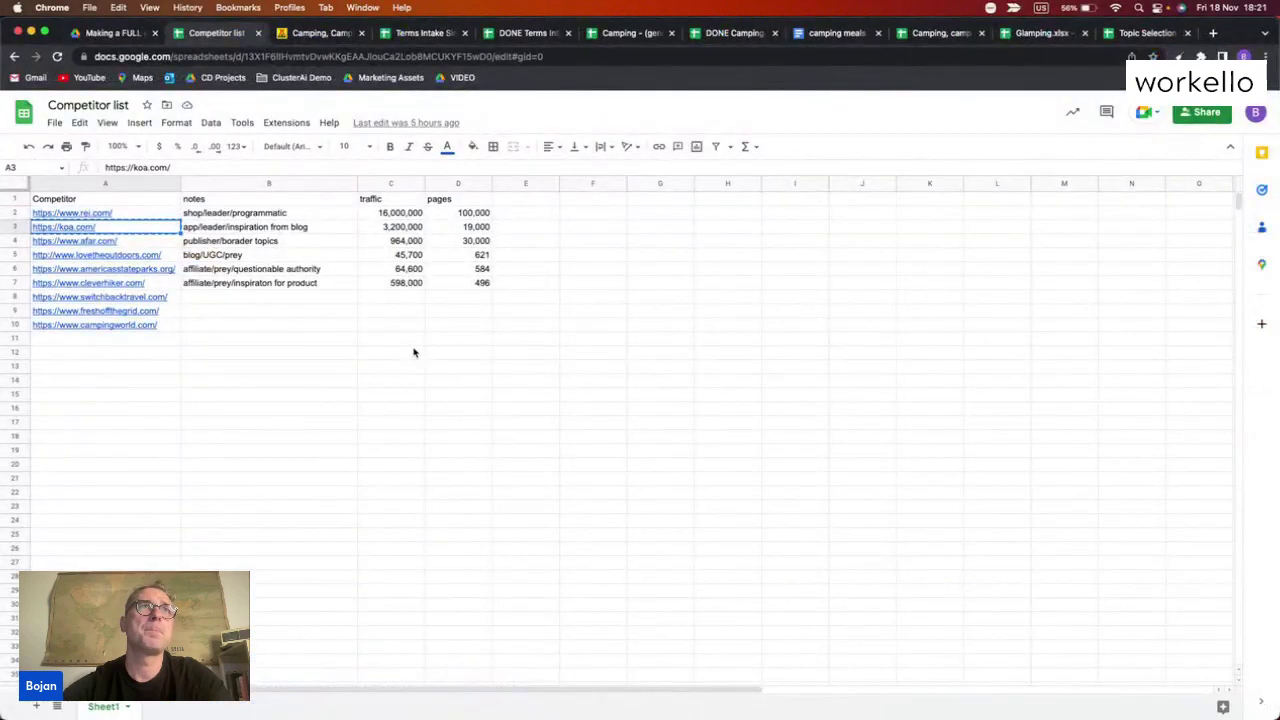
{"action": "left_click_drag", "start_coordinate": [216, 228], "coordinate": [300, 270]}
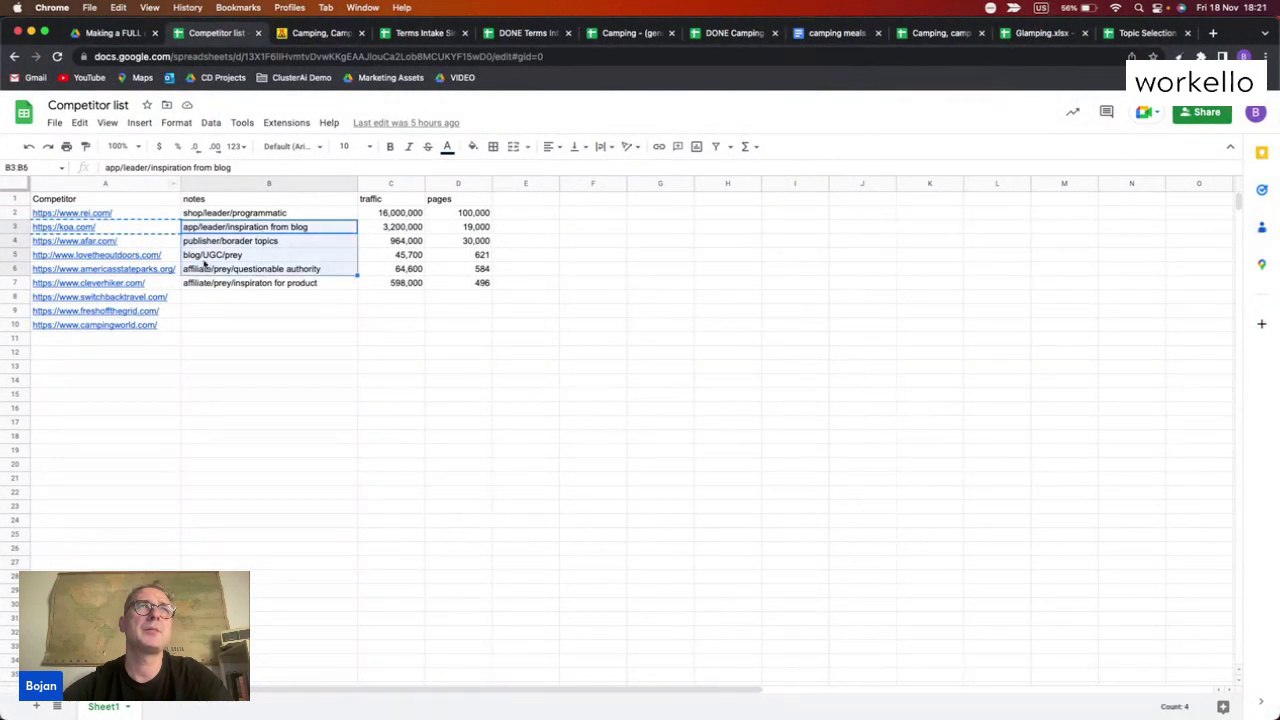
{"action": "left_click", "coordinate": [210, 240]}
{"action": "left_click", "coordinate": [388, 228]}
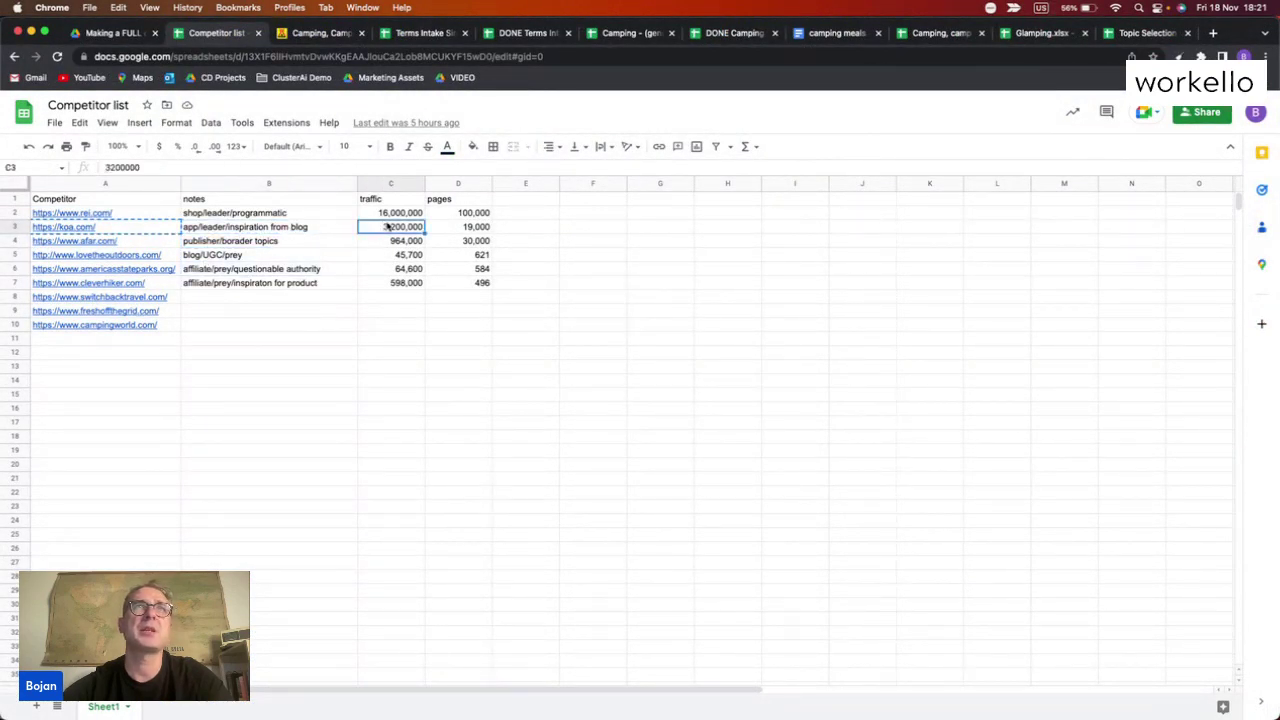
{"action": "left_click", "coordinate": [477, 228]}
Filter the koa.com Top pages report in Ahrefs to URLs containing /blog/ and show the results
{"action": "key", "text": "super+grave"}
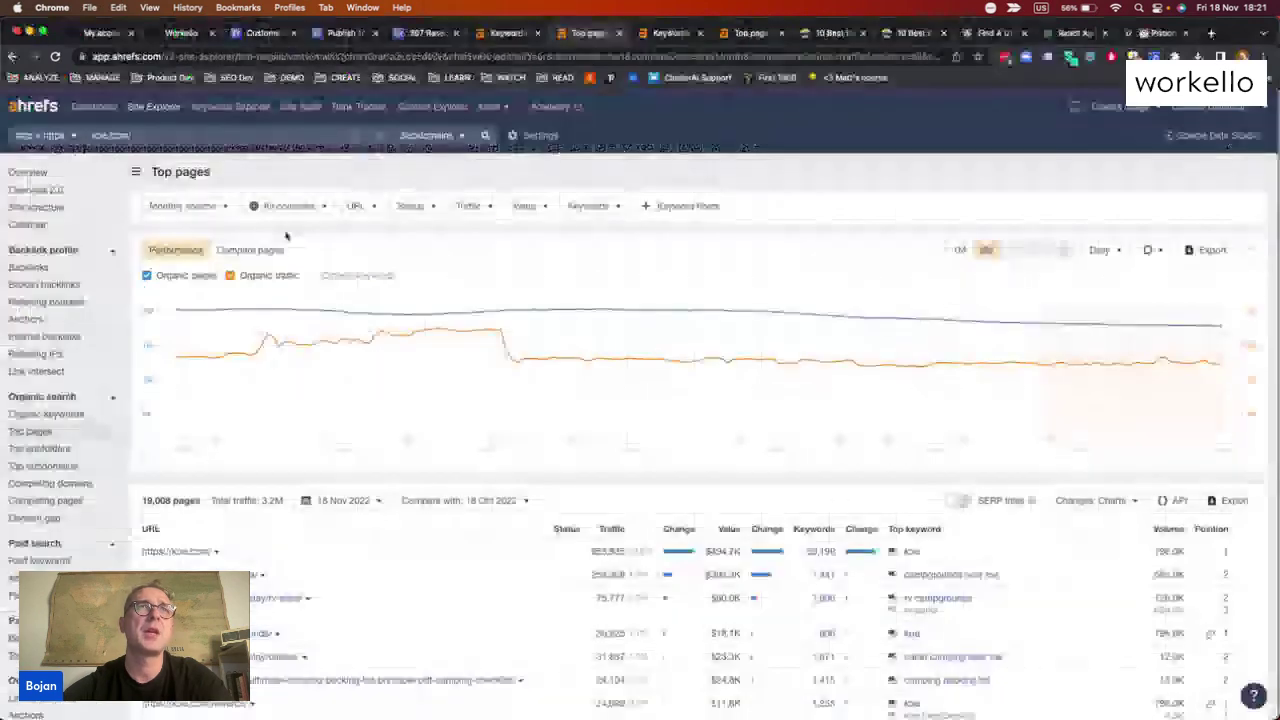
{"action": "scroll", "coordinate": [407, 407], "scroll_direction": "down", "scroll_amount": 1}
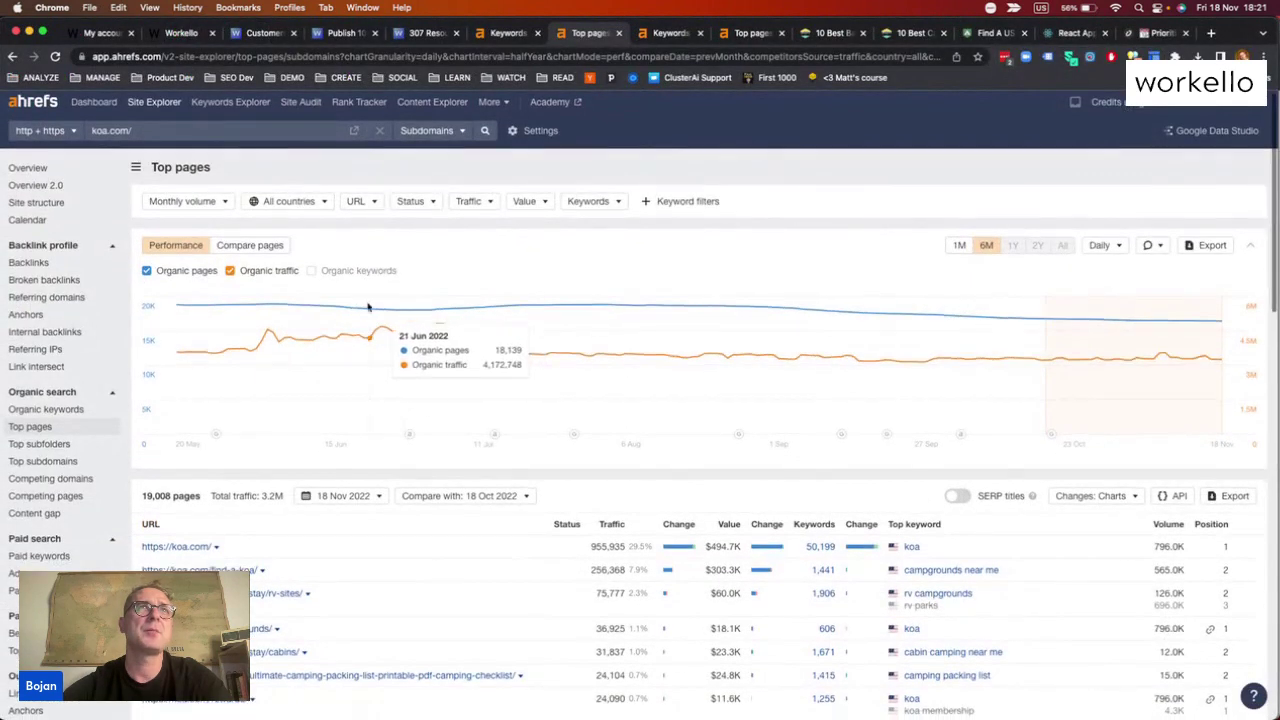
{"action": "left_click", "coordinate": [358, 202]}
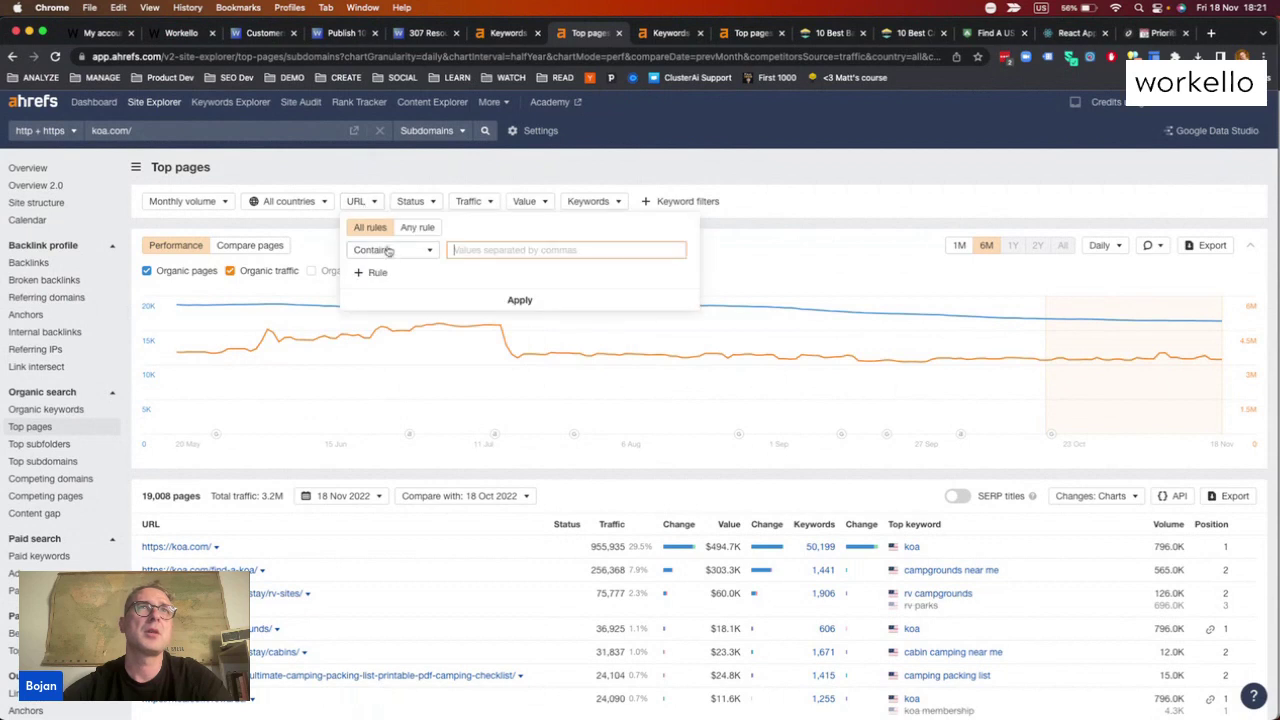
{"action": "type", "text": "/blog/"}
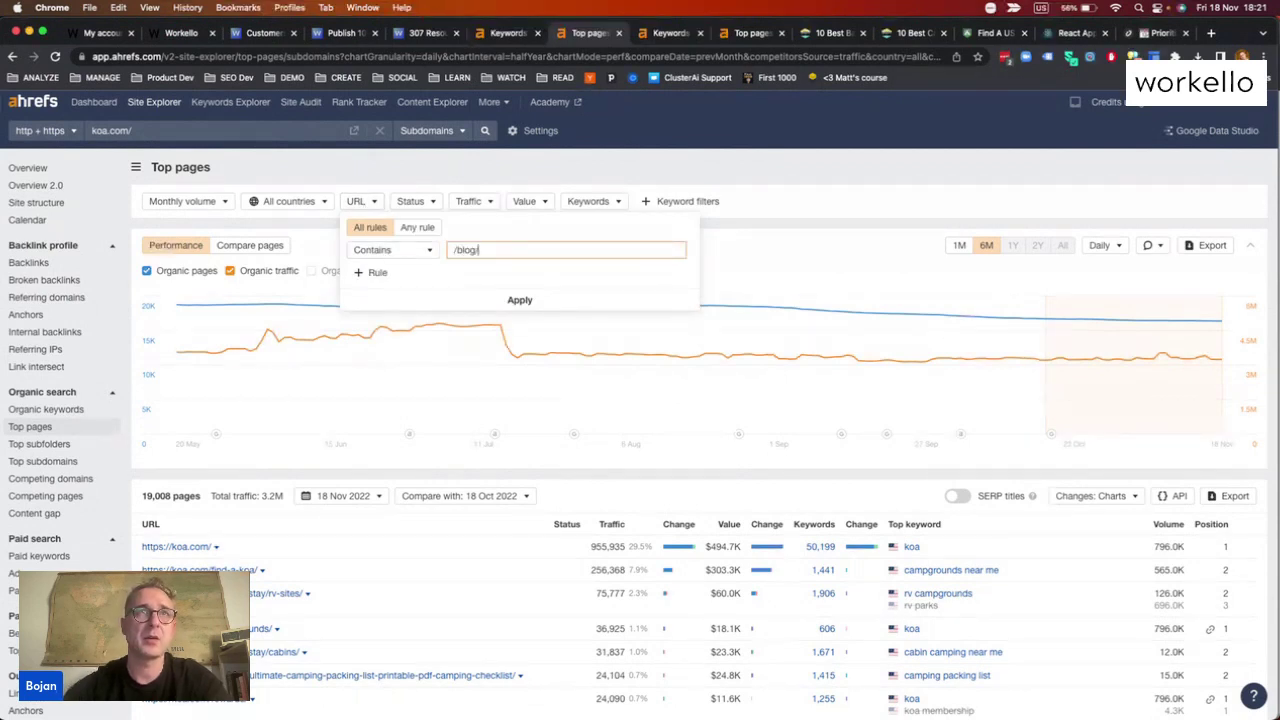
{"action": "key", "text": "Return"}
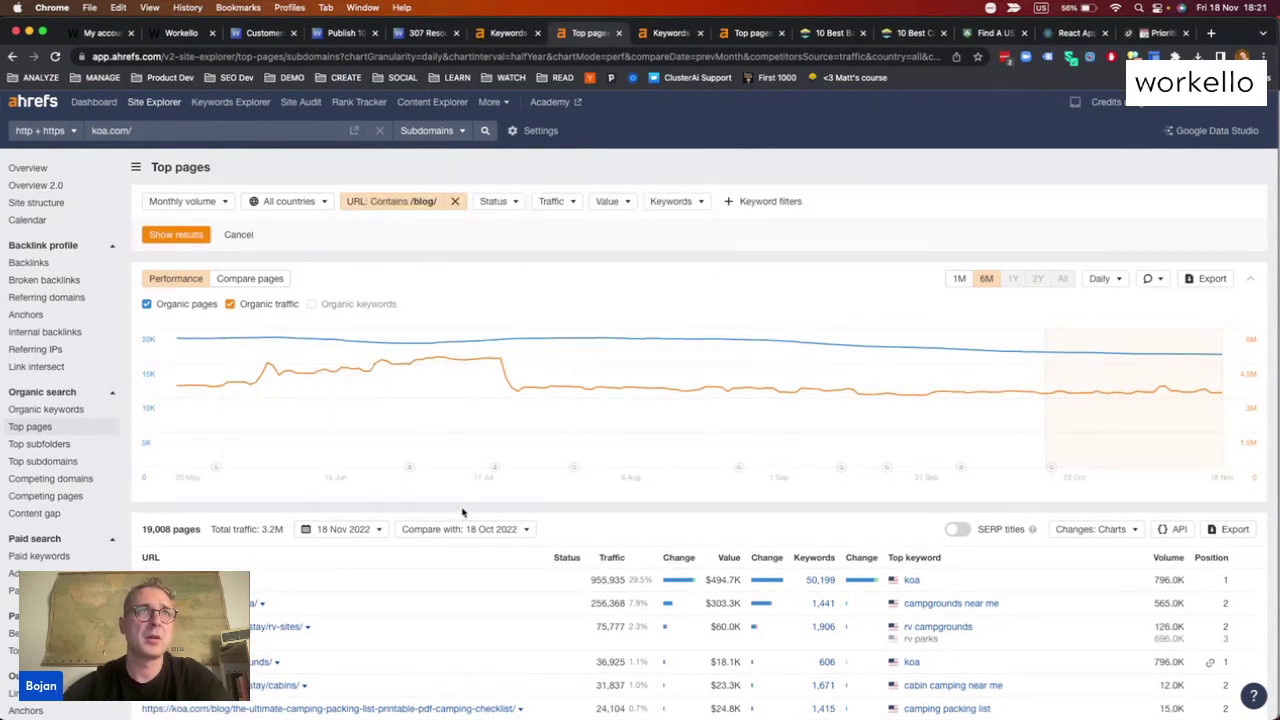
{"action": "left_click", "coordinate": [176, 234]}
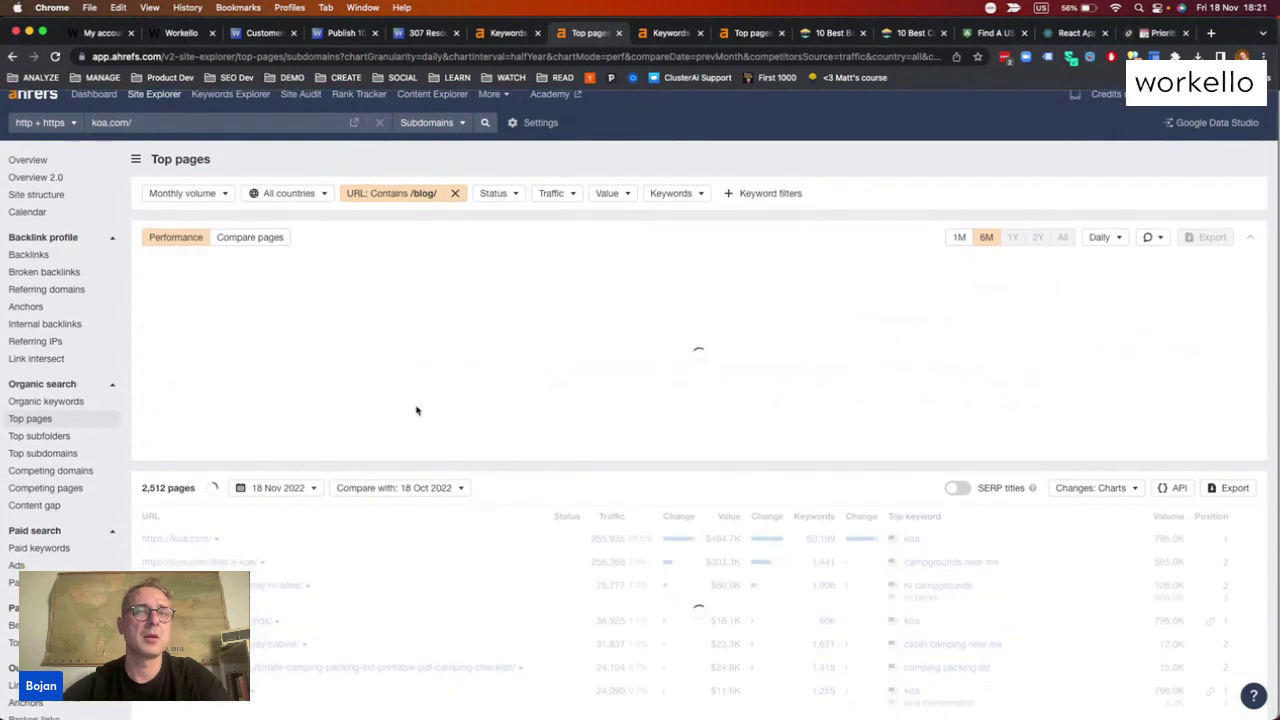
Examine the koa.com blog URLs in the filtered report with their traffic and top keywords
{"action": "scroll", "coordinate": [417, 410], "scroll_direction": "down", "scroll_amount": 3}
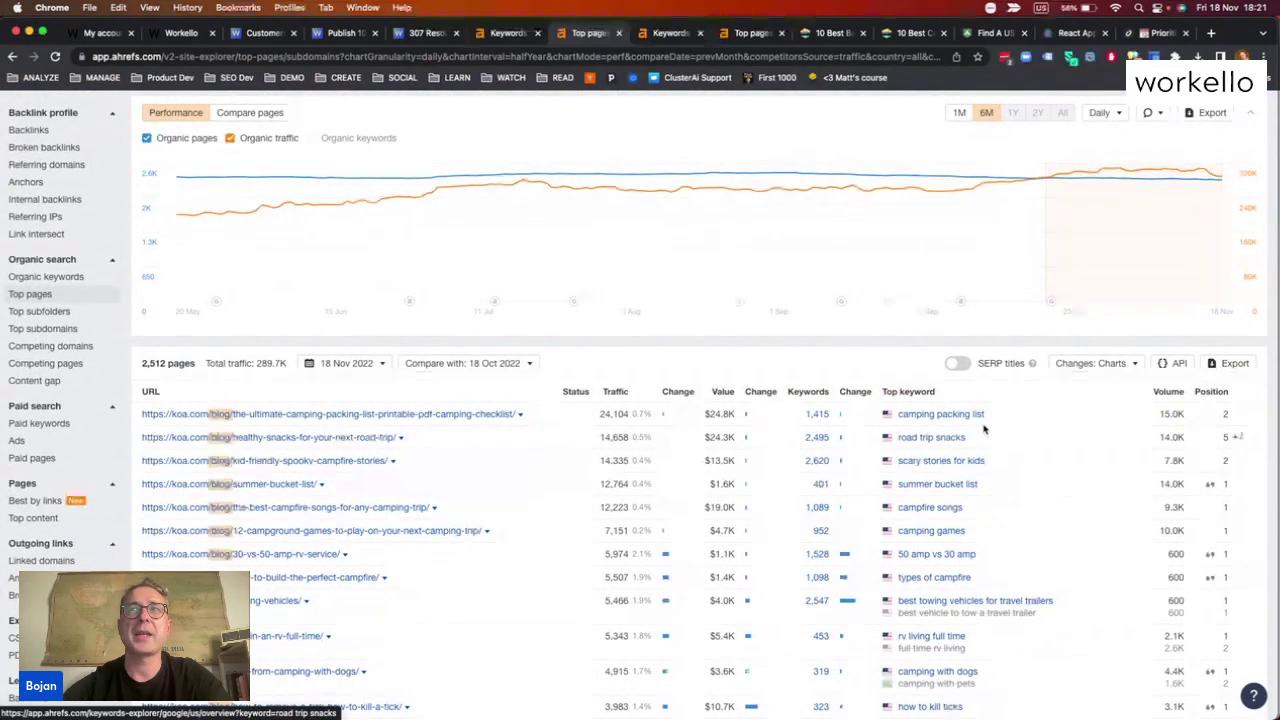
{"action": "scroll", "coordinate": [994, 497], "scroll_direction": "down", "scroll_amount": 2}
{"action": "scroll", "coordinate": [994, 497], "scroll_direction": "down", "scroll_amount": 10}
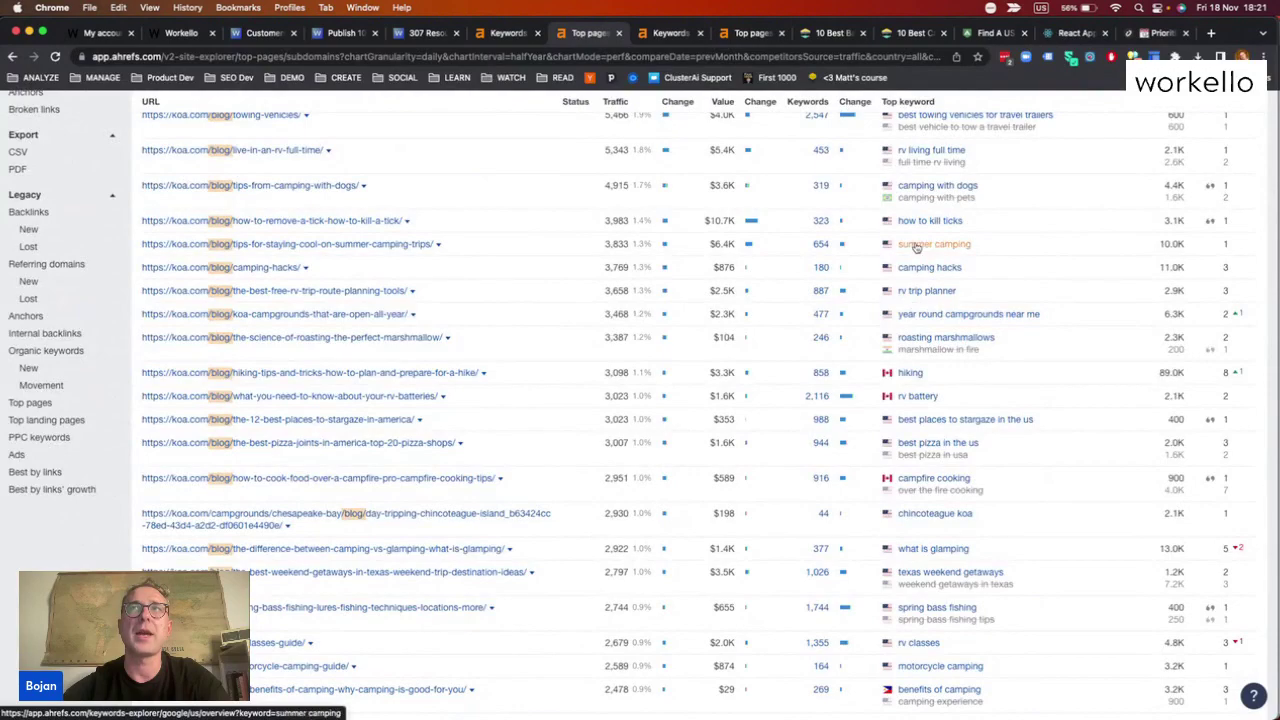
{"action": "scroll", "coordinate": [310, 368], "scroll_direction": "down", "scroll_amount": 2}
{"action": "scroll", "coordinate": [310, 368], "scroll_direction": "up", "scroll_amount": 12}
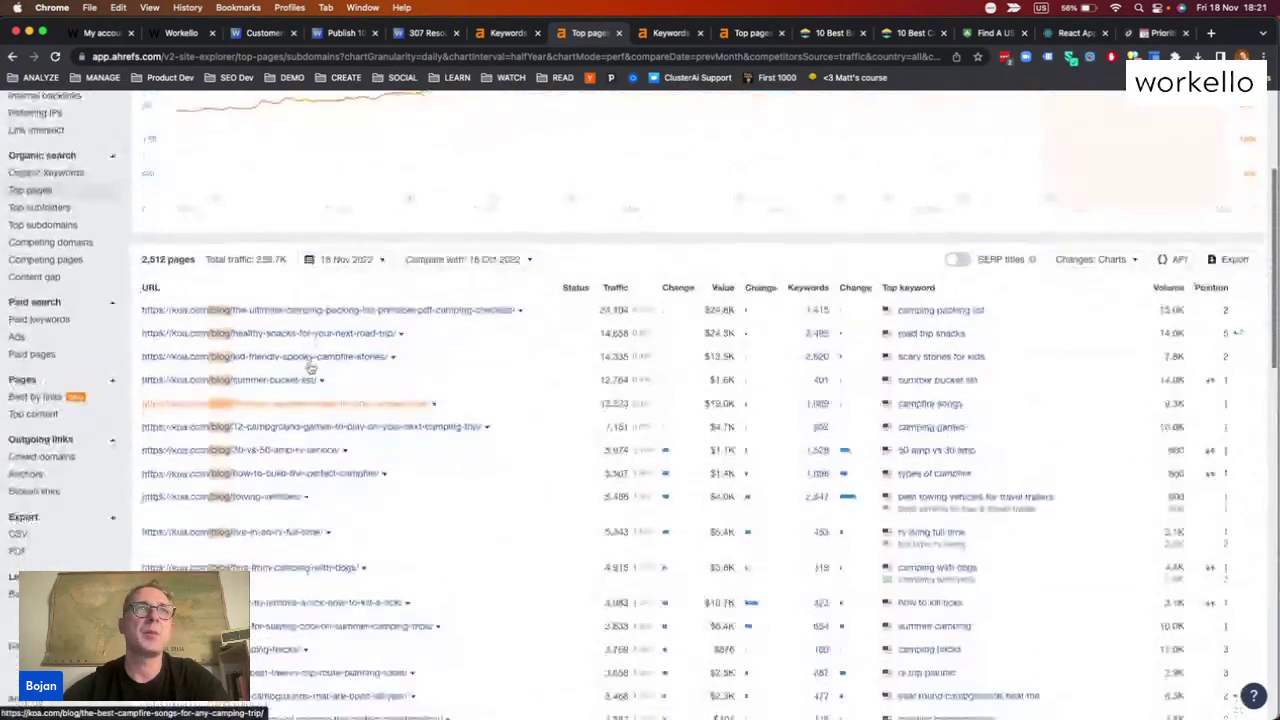
{"action": "scroll", "coordinate": [310, 368], "scroll_direction": "down", "scroll_amount": 2}
{"action": "scroll", "coordinate": [310, 368], "scroll_direction": "up", "scroll_amount": 2}
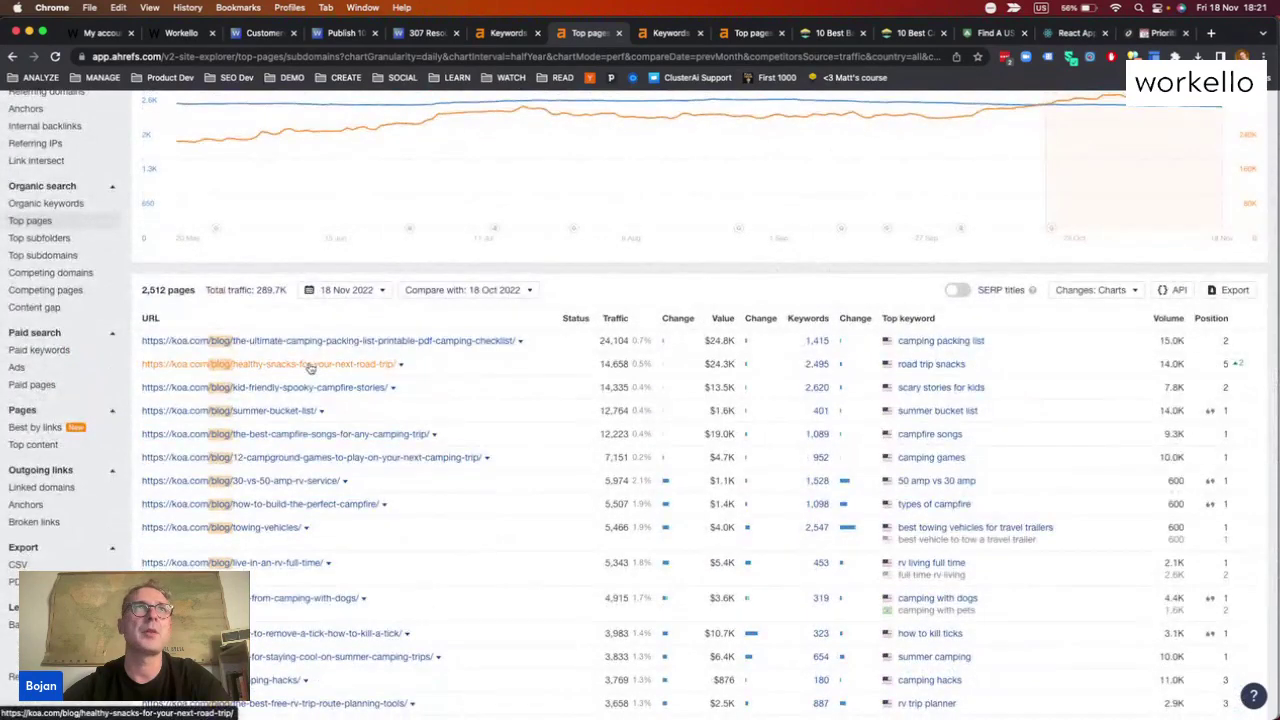
Switch to the "Competitor list" spreadsheet and review the notes, traffic and pages entries for afar.com in row 4
{"action": "key", "text": "super+grave"}
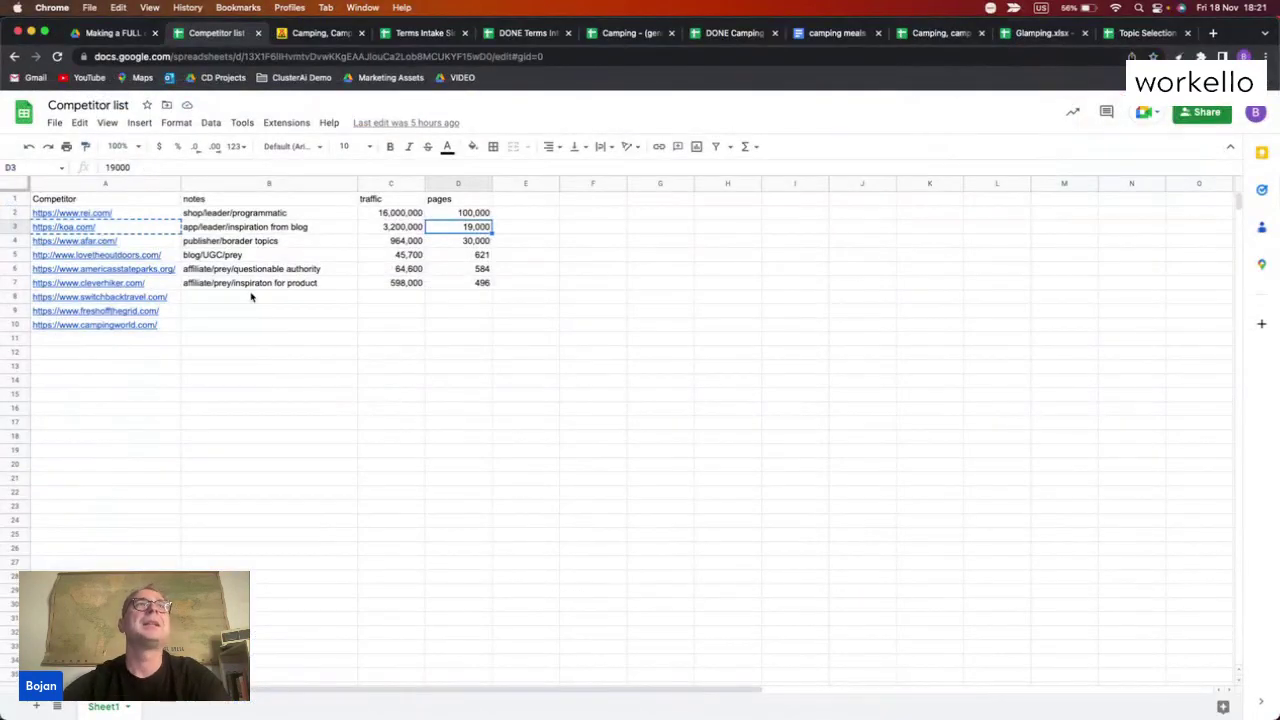
{"action": "left_click", "coordinate": [153, 242]}
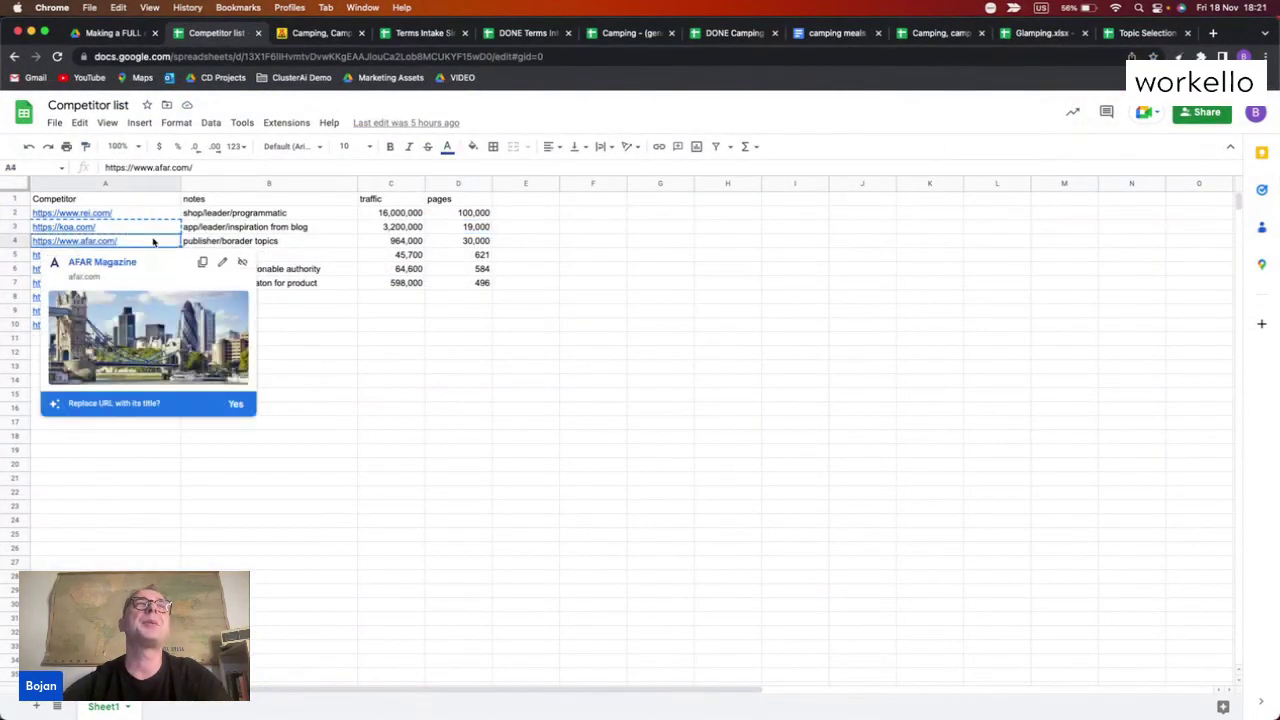
{"action": "left_click", "coordinate": [286, 245]}
{"action": "left_click", "coordinate": [408, 242]}
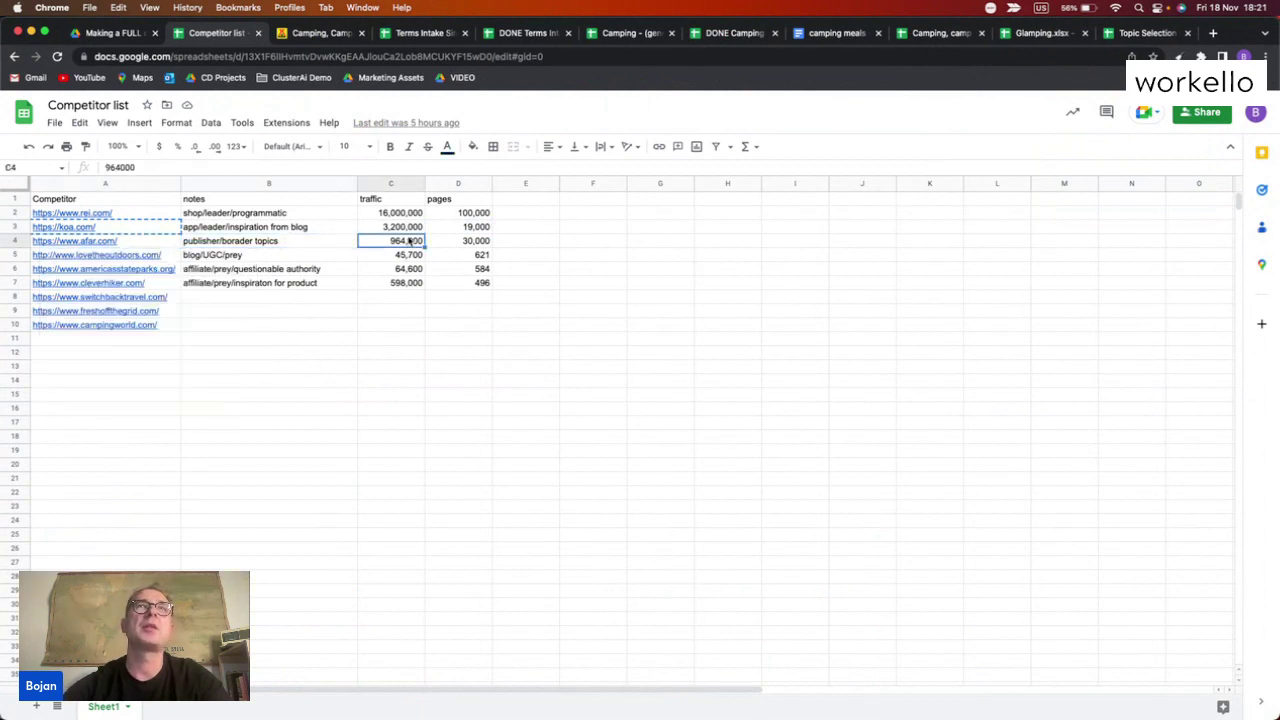
{"action": "left_click", "coordinate": [485, 243]}
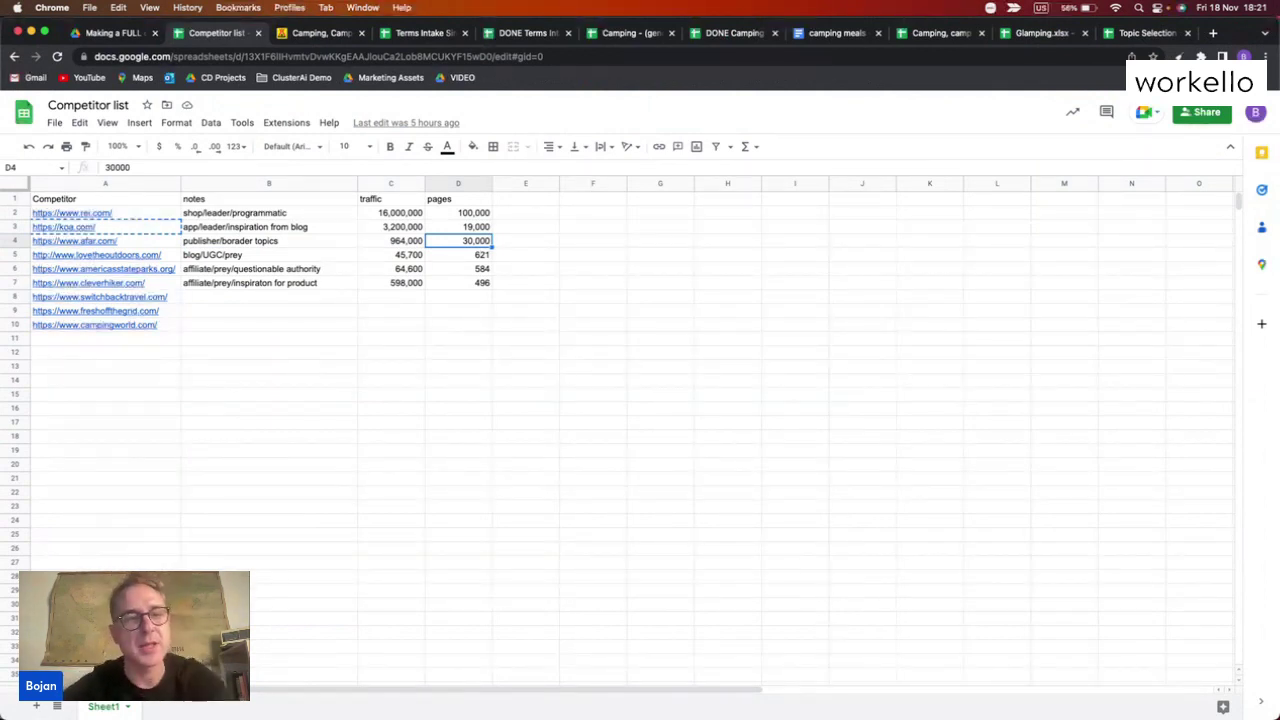
{"action": "left_click", "coordinate": [209, 244]}
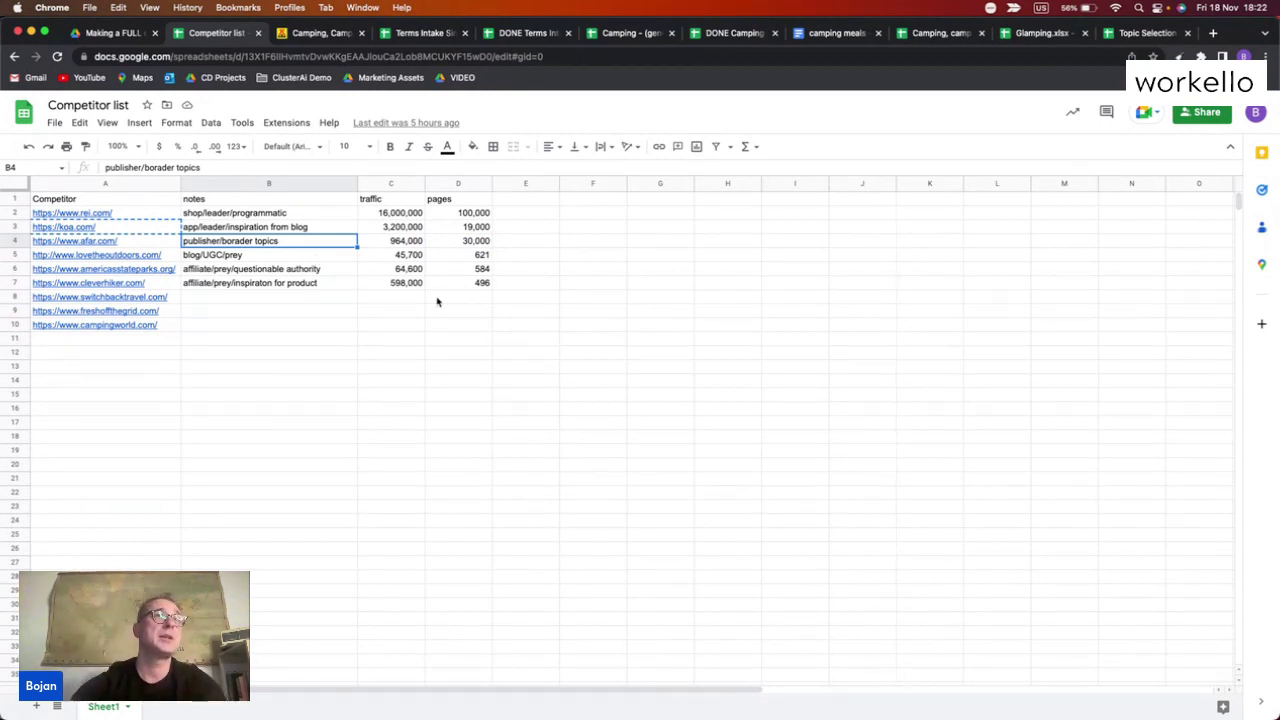
{"action": "left_click", "coordinate": [136, 257]}
{"action": "left_click", "coordinate": [369, 343]}
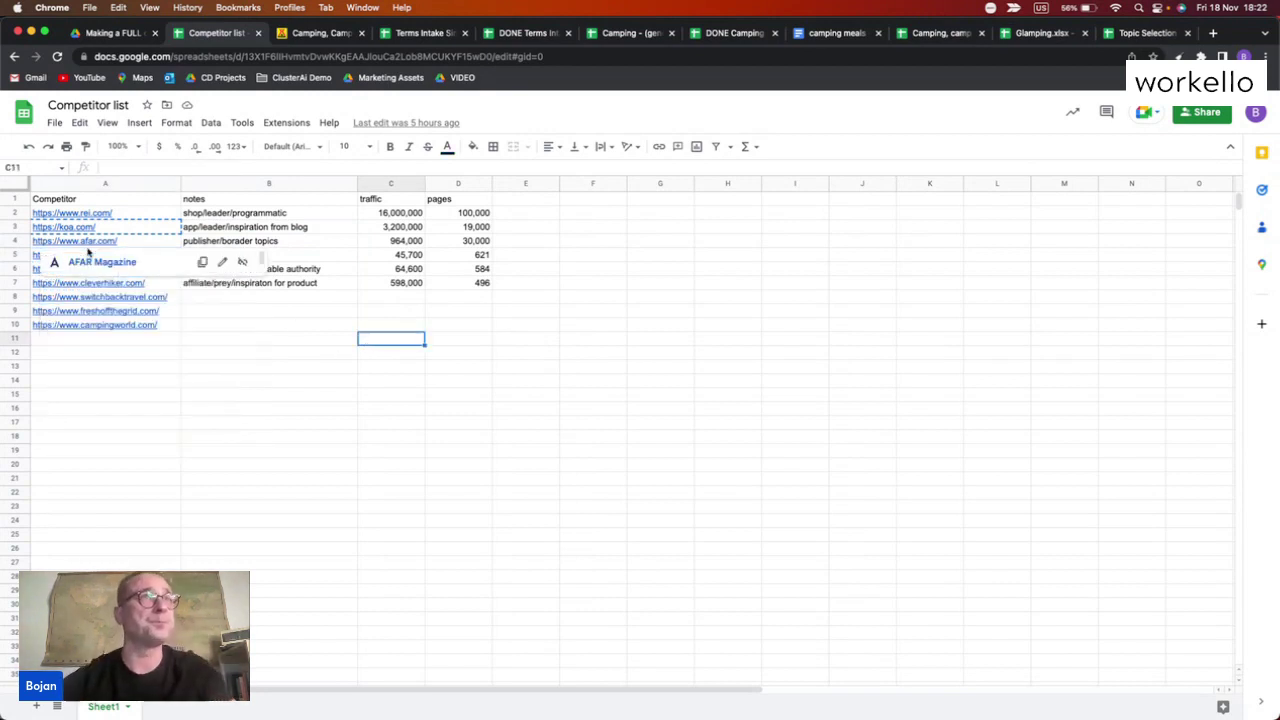
{"action": "left_click", "coordinate": [366, 272]}
Copy the lovetheoutdoors.com address from cell A5 and load its Top pages report in Ahrefs in place of koa.com
{"action": "left_click", "coordinate": [134, 259]}
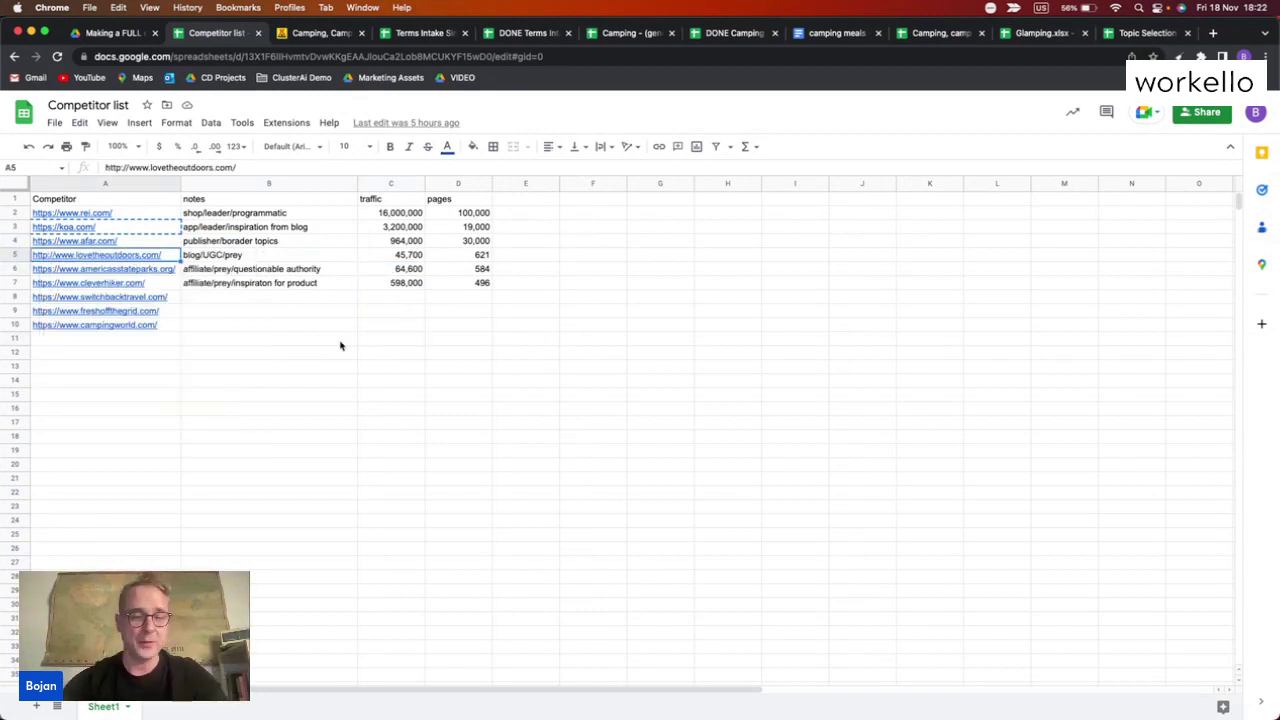
{"action": "key", "text": "ctrl+c"}
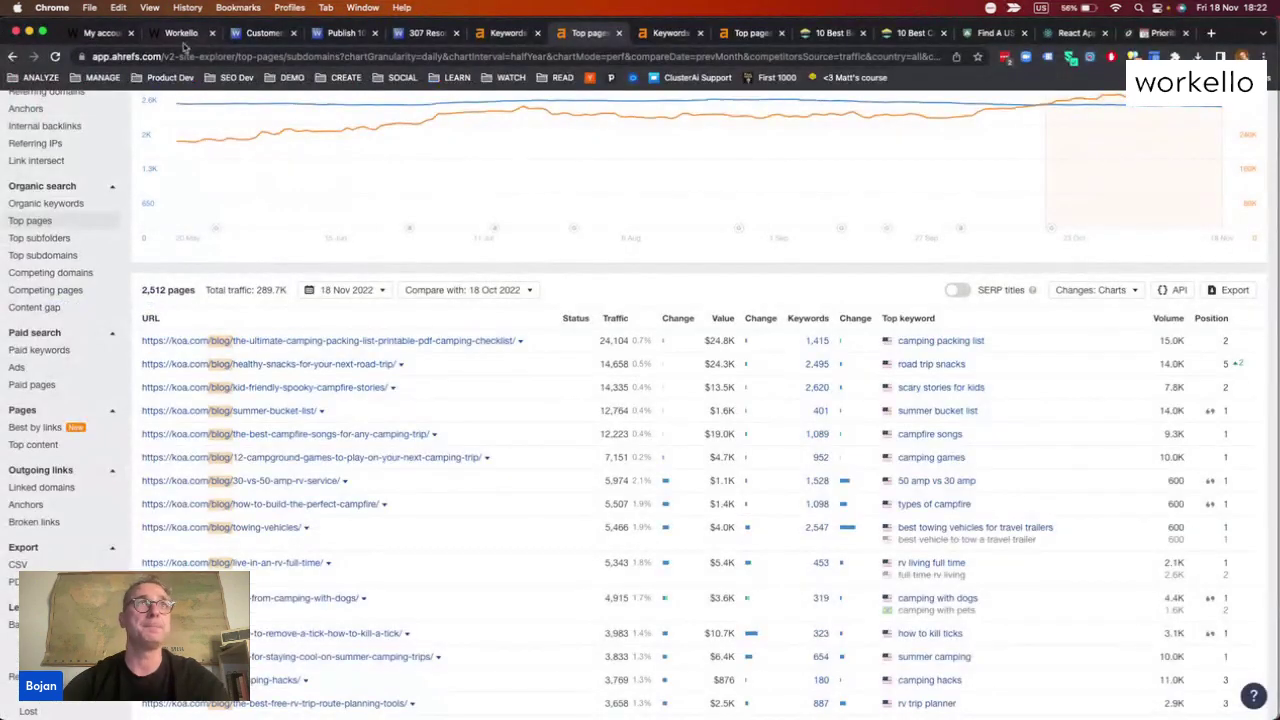
{"action": "scroll", "coordinate": [281, 95], "scroll_direction": "up", "scroll_amount": 3}
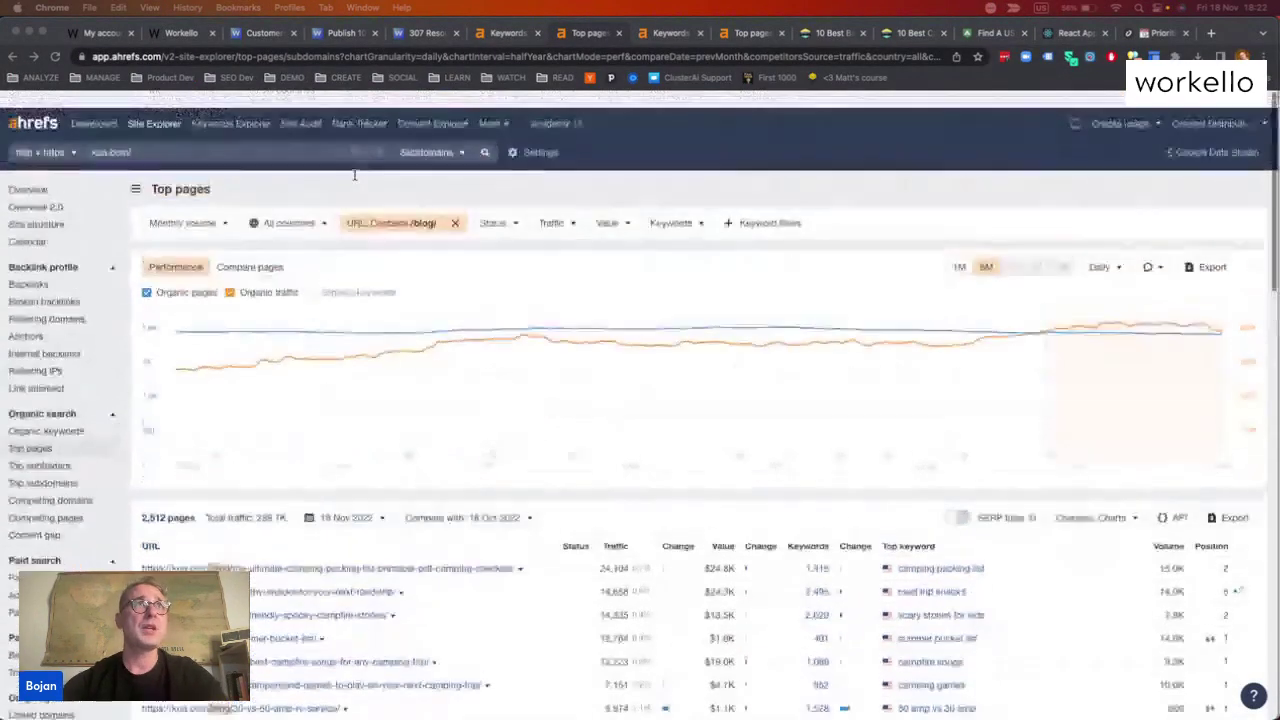
{"action": "key", "text": "super+a"}
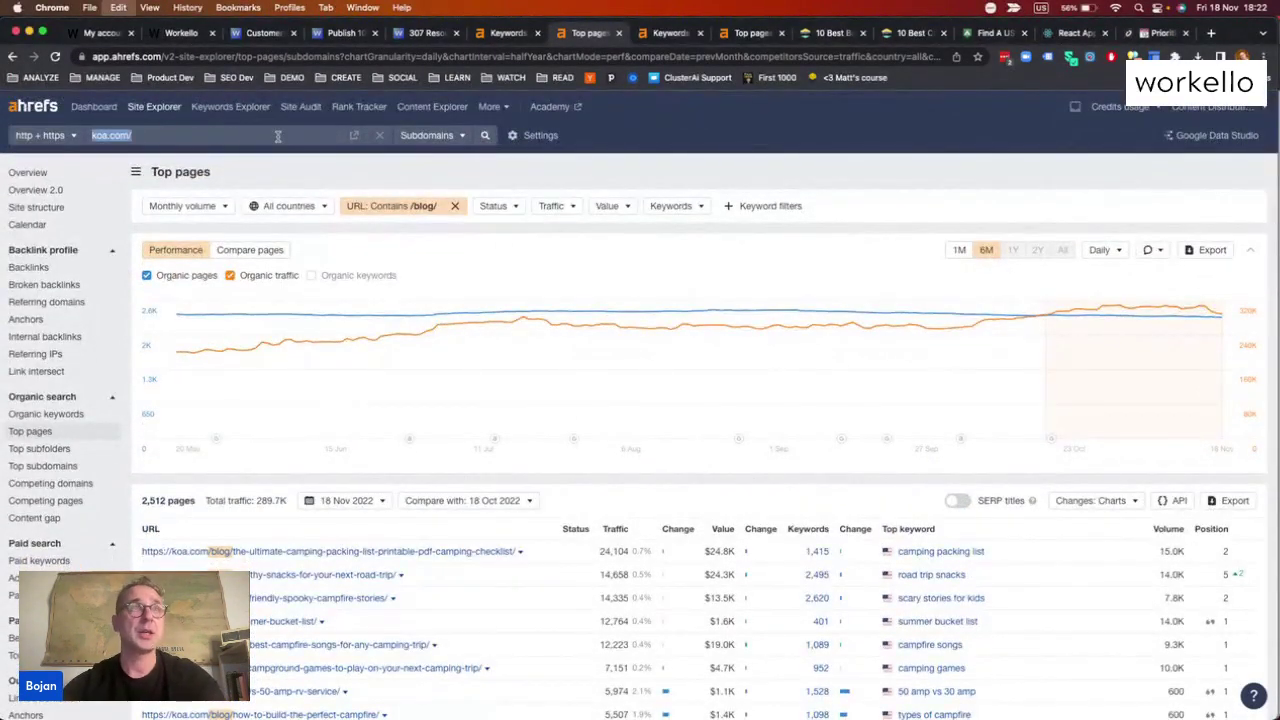
{"action": "key", "text": "super+v"}
{"action": "key", "text": "Return"}
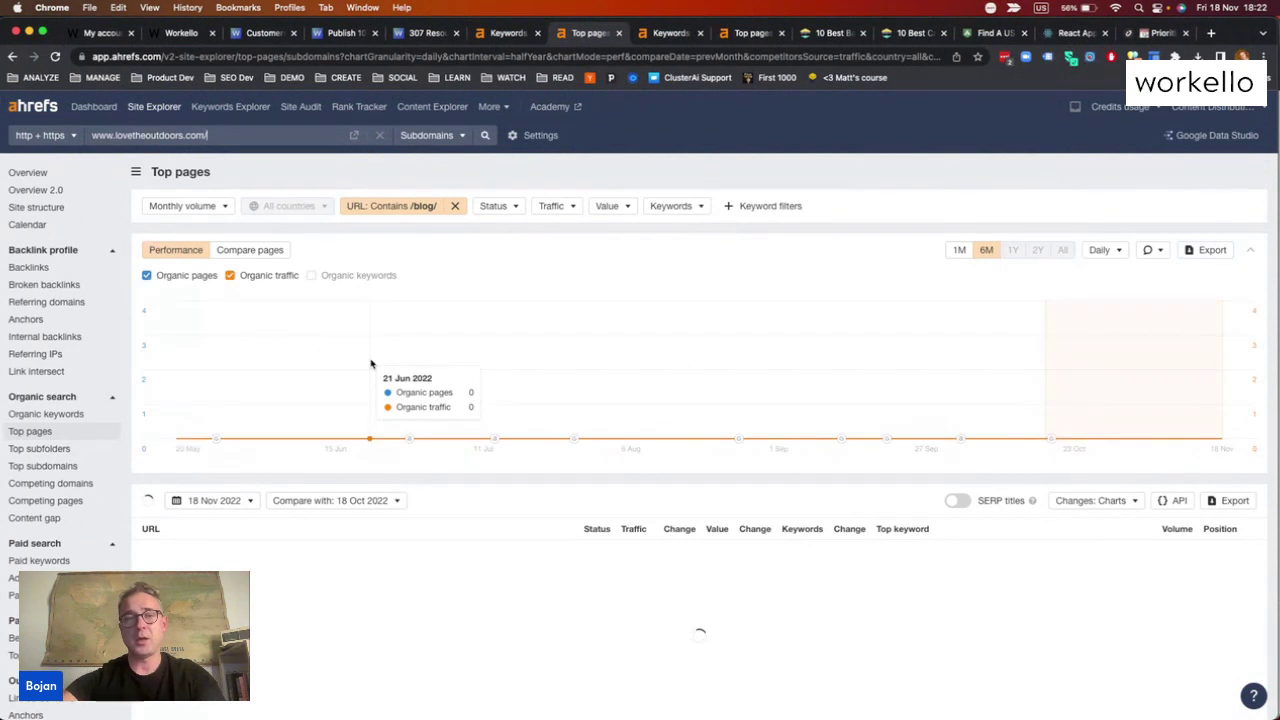
Remove the /blog/ URL filter from the lovetheoutdoors.com report and check the site's traffic and pages entries in row 5 of the spreadsheet
{"action": "left_click", "coordinate": [453, 205]}
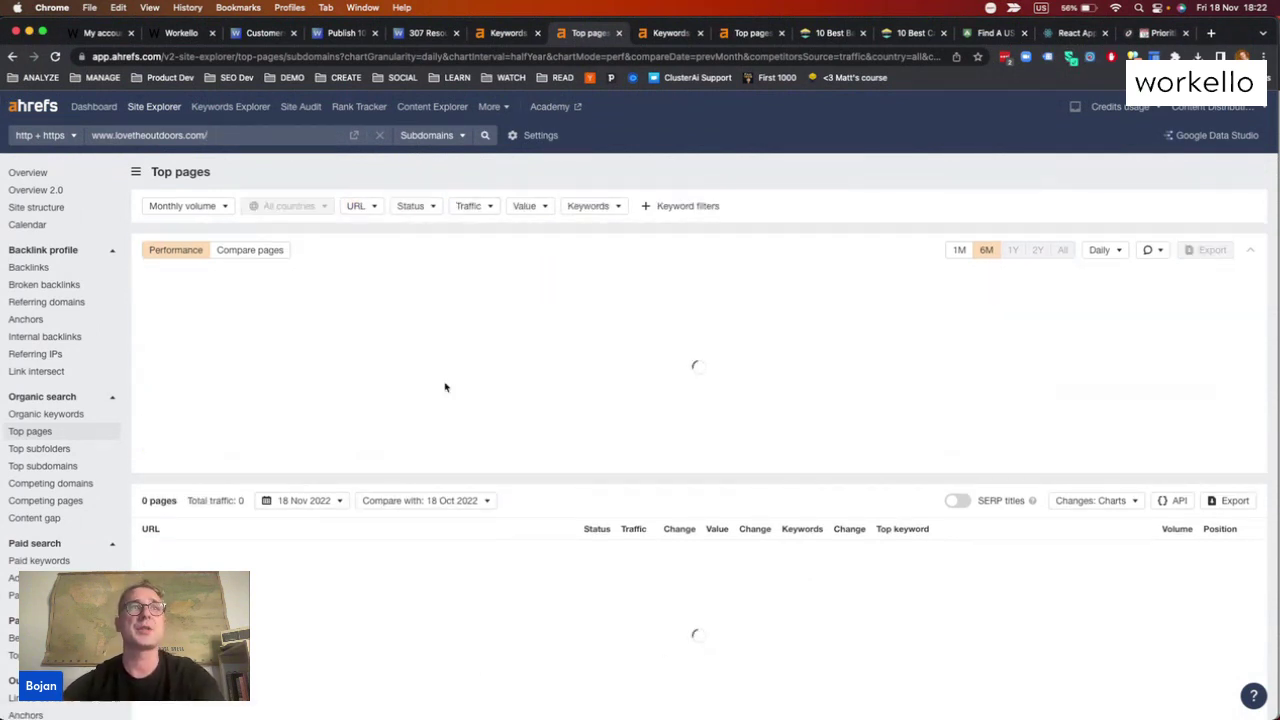
{"action": "key", "text": "super+grave"}
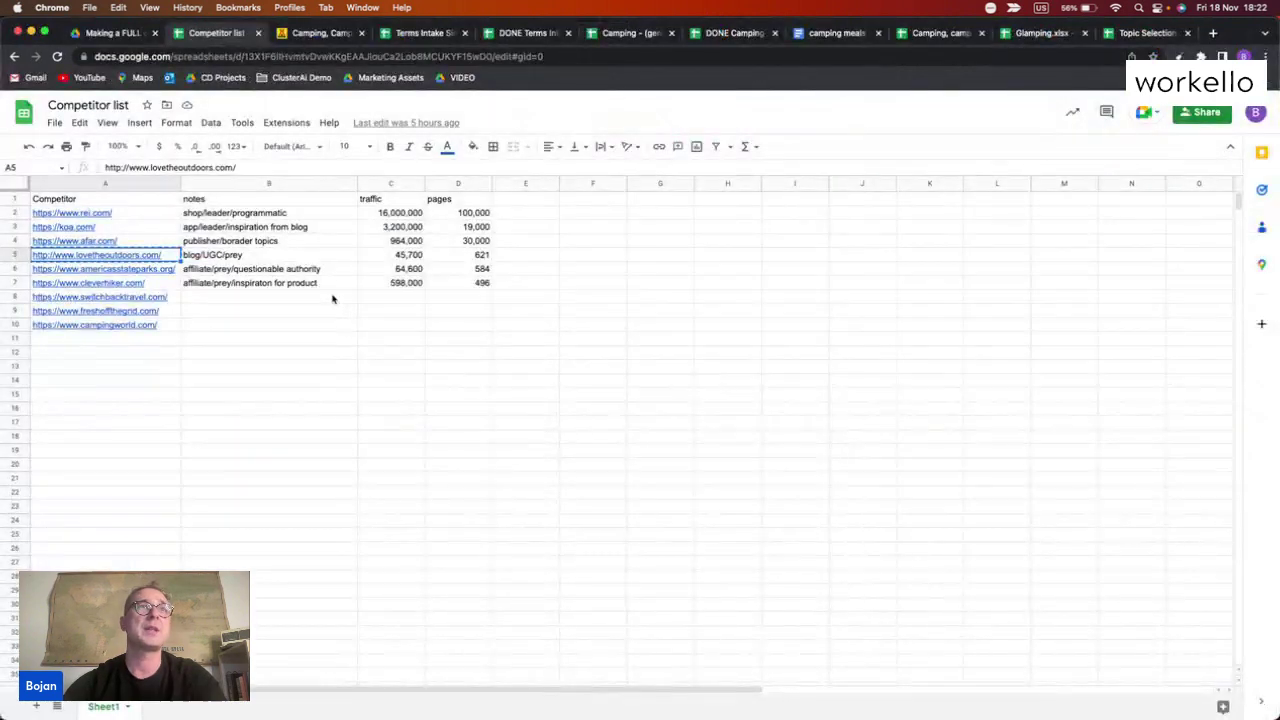
{"action": "left_click", "coordinate": [394, 256]}
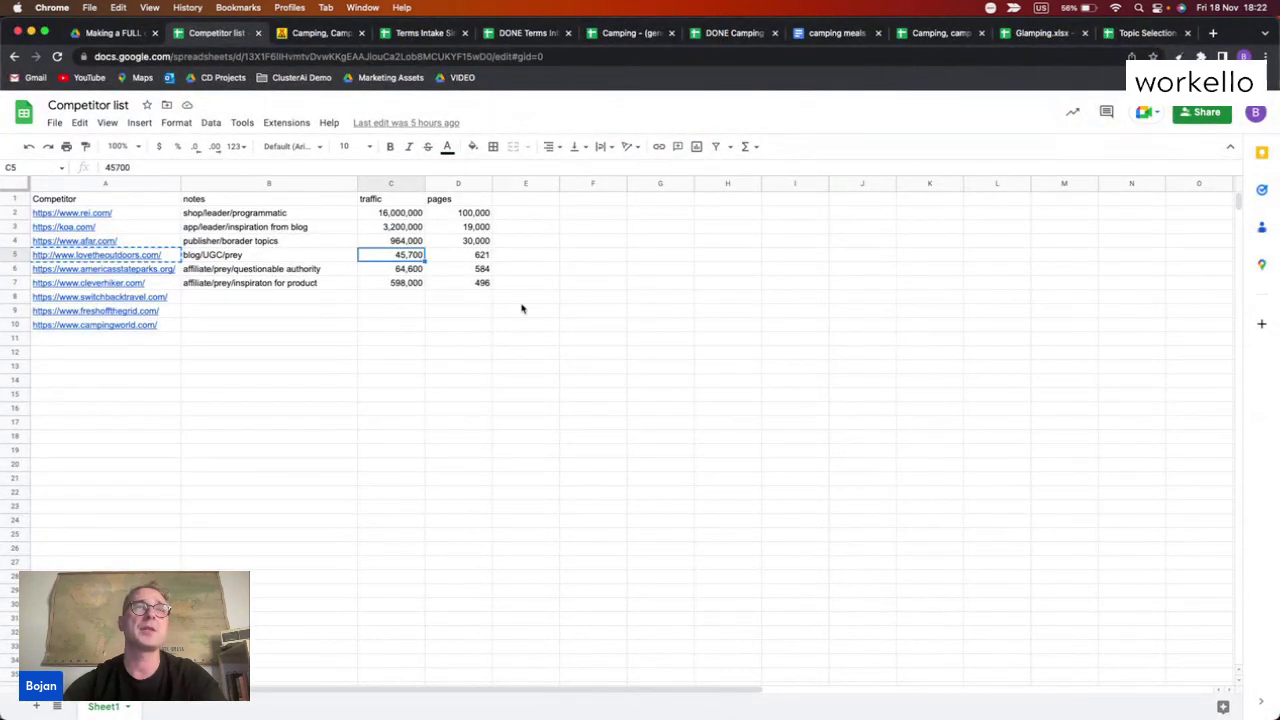
{"action": "left_click", "coordinate": [468, 256]}
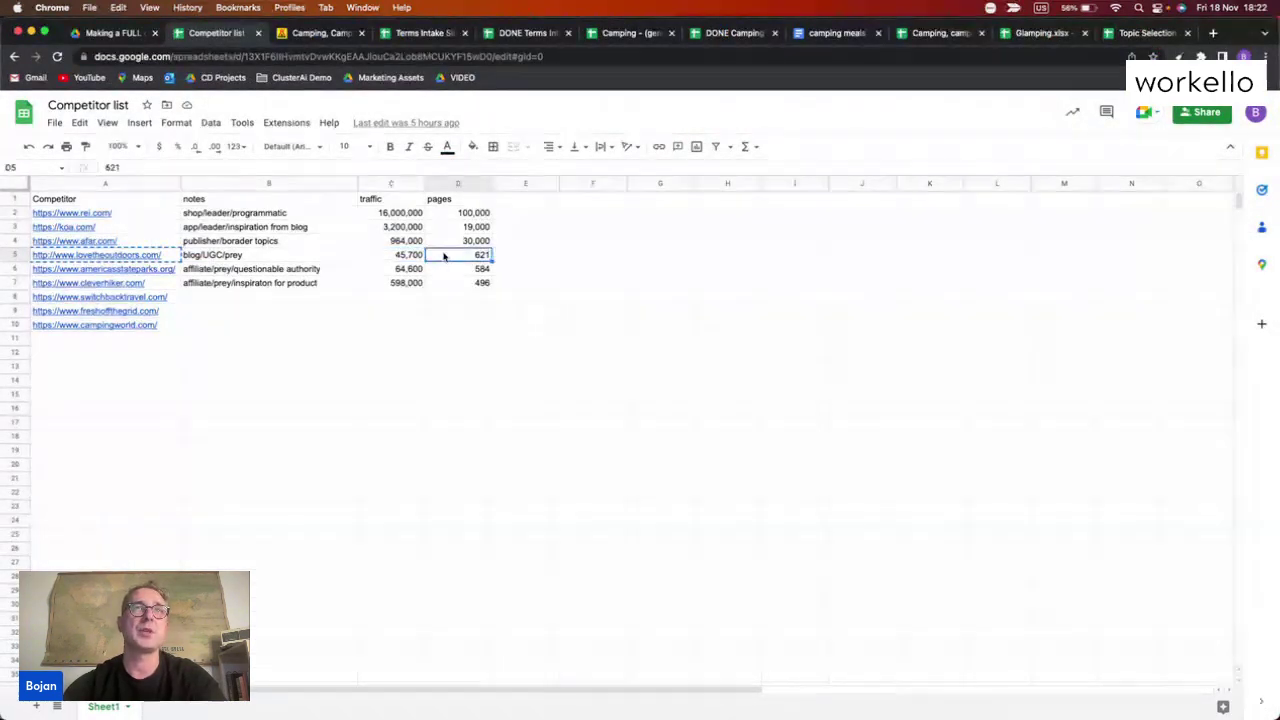
Examine the unfiltered lovetheoutdoors.com Top pages report in Ahrefs, including its performance chart, URLs, traffic and top keywords
{"action": "key", "text": "super+grave"}
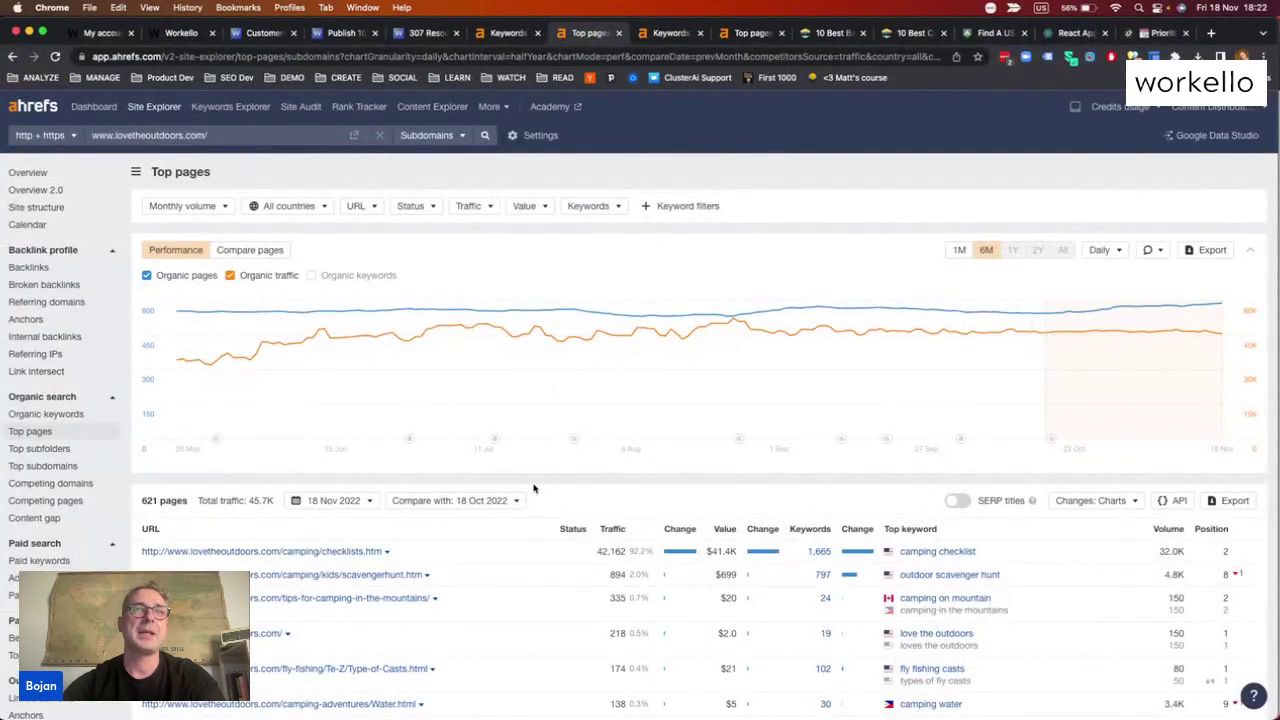
{"action": "scroll", "coordinate": [533, 488], "scroll_direction": "down", "scroll_amount": 3}
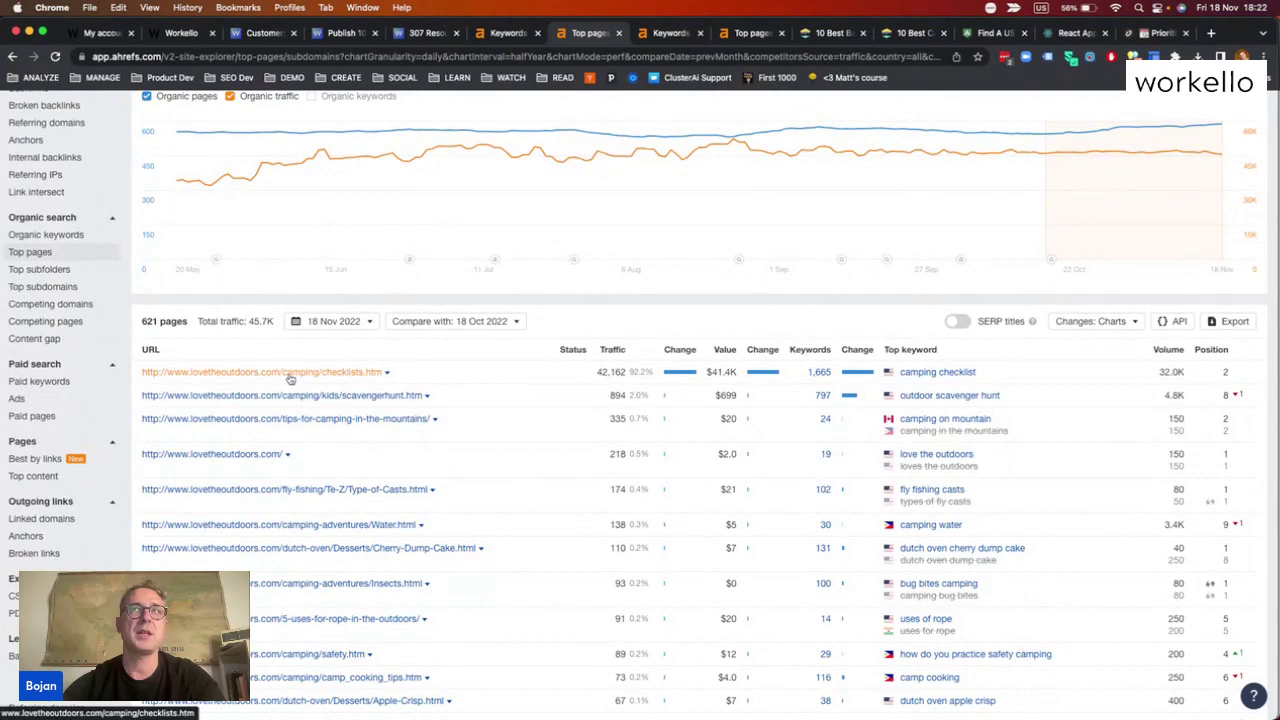
{"action": "scroll", "coordinate": [340, 451], "scroll_direction": "up", "scroll_amount": 4}
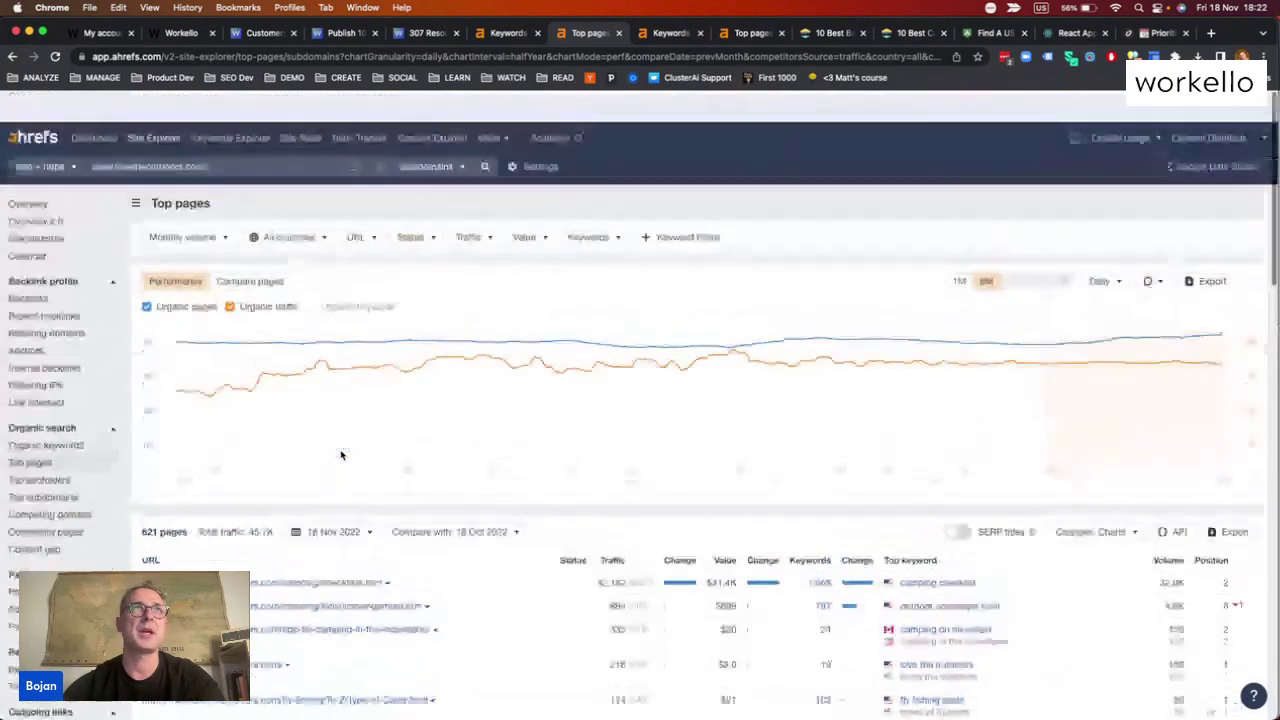
Open the lovetheoutdoors.com website from cell A5 of the competitor list and look through its homepage topics, blog section and footer
{"action": "key", "text": "super+grave"}
{"action": "left_click", "coordinate": [98, 257]}
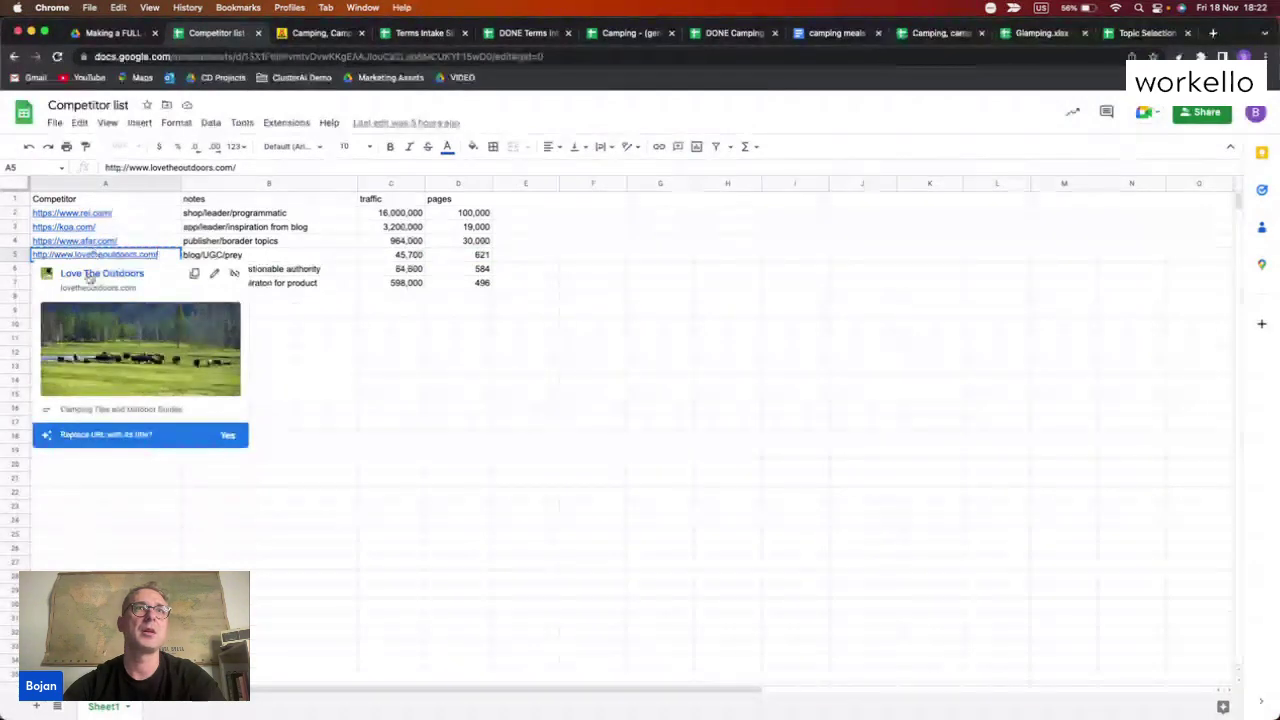
{"action": "left_click", "coordinate": [92, 275]}
{"action": "scroll", "coordinate": [480, 414], "scroll_direction": "down", "scroll_amount": 15}
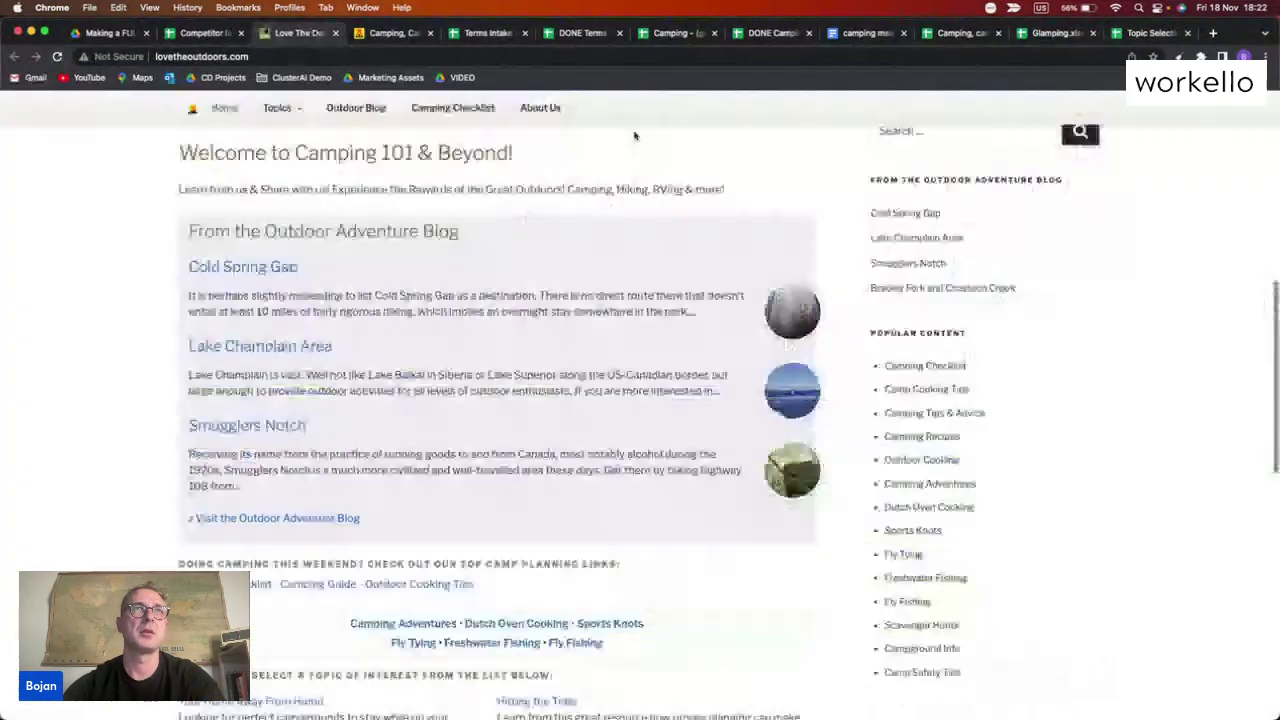
{"action": "mouse_move", "coordinate": [285, 118]}
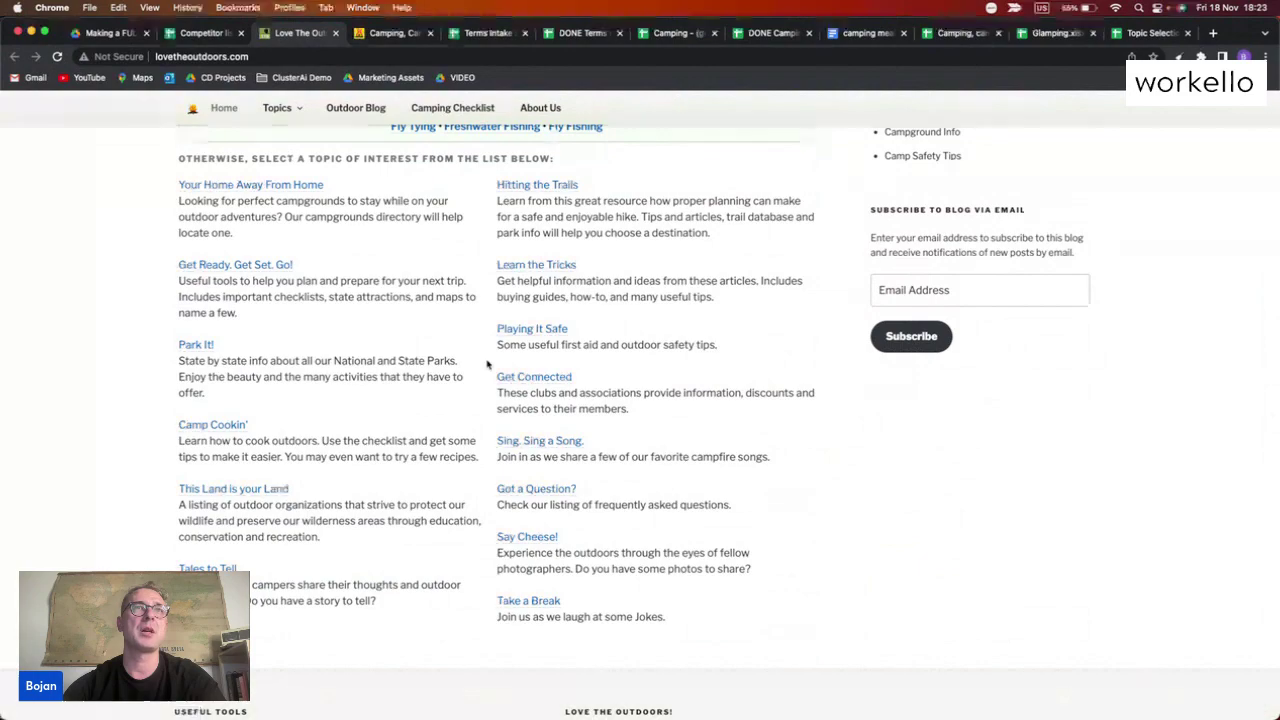
{"action": "scroll", "coordinate": [487, 364], "scroll_direction": "down", "scroll_amount": 5}
{"action": "scroll", "coordinate": [487, 364], "scroll_direction": "up", "scroll_amount": 2}
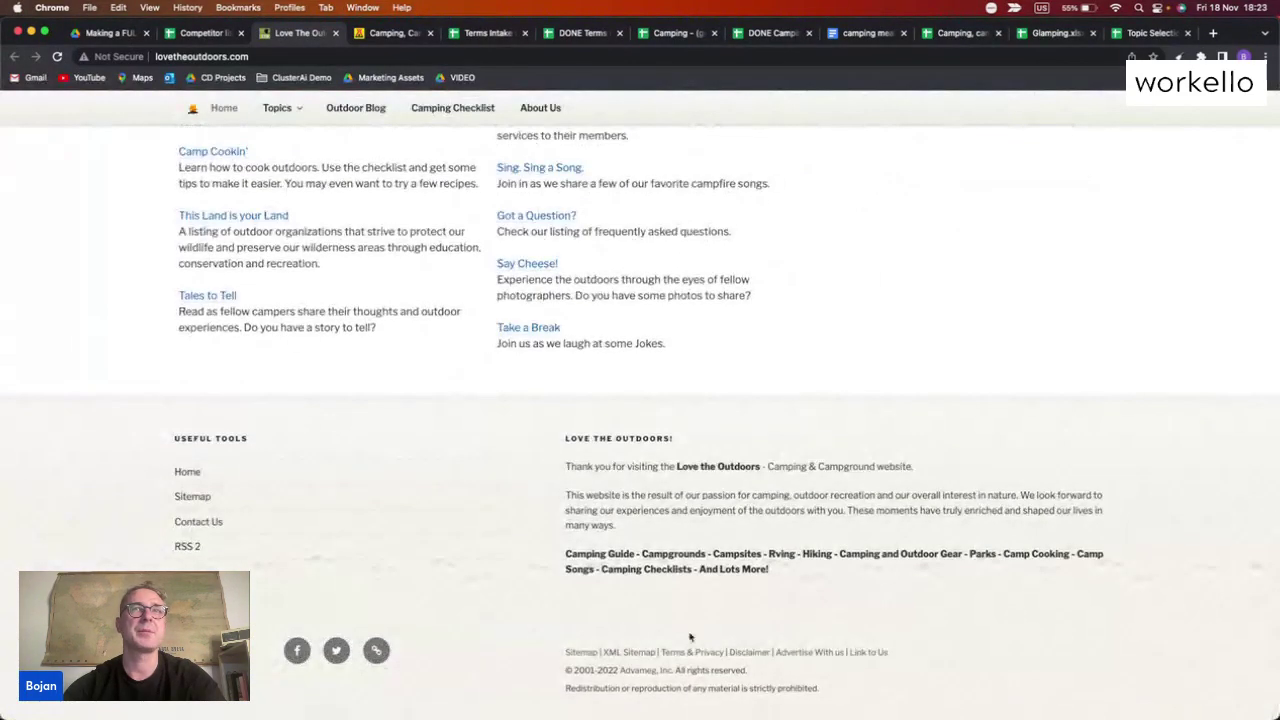
{"action": "scroll", "coordinate": [487, 364], "scroll_direction": "up", "scroll_amount": 15}
{"action": "scroll", "coordinate": [362, 357], "scroll_direction": "down", "scroll_amount": 10}
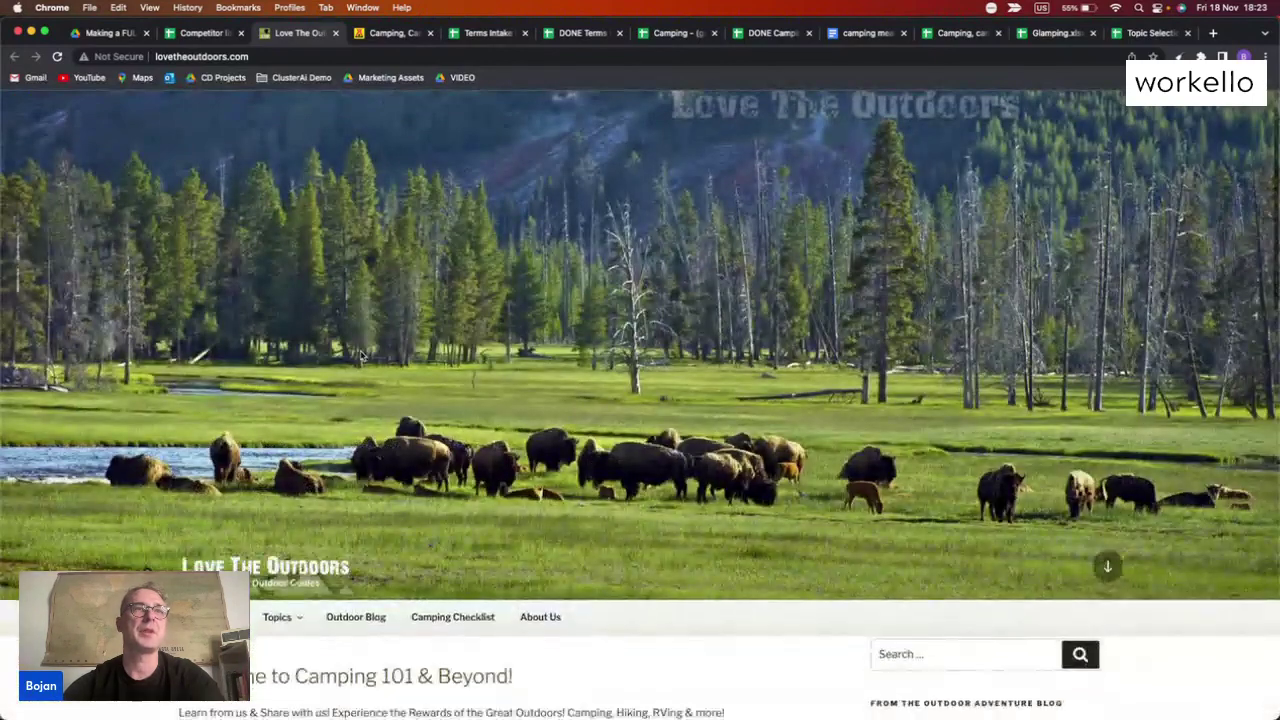
{"action": "scroll", "coordinate": [362, 357], "scroll_direction": "up", "scroll_amount": 3}
Return to the "Competitor list" spreadsheet and review the note for lovetheoutdoors.com in cell B5
{"action": "left_click", "coordinate": [205, 33]}
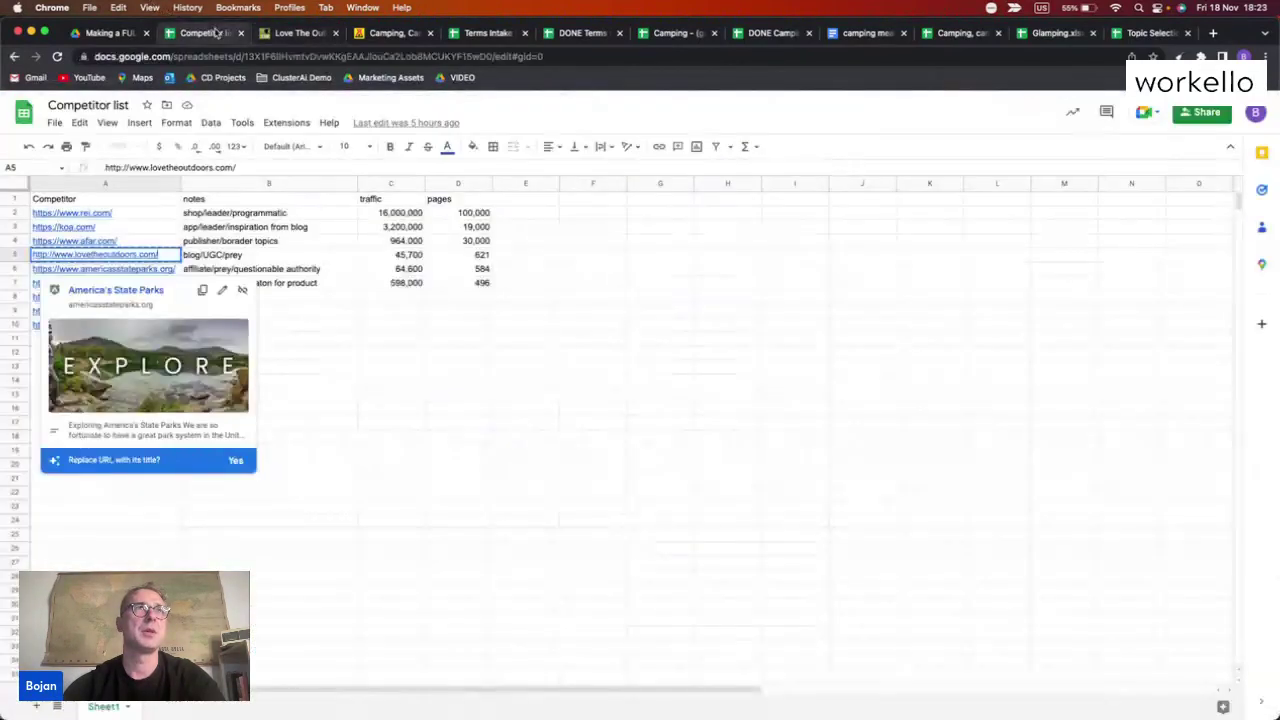
{"action": "key", "text": "ctrl+Tab"}
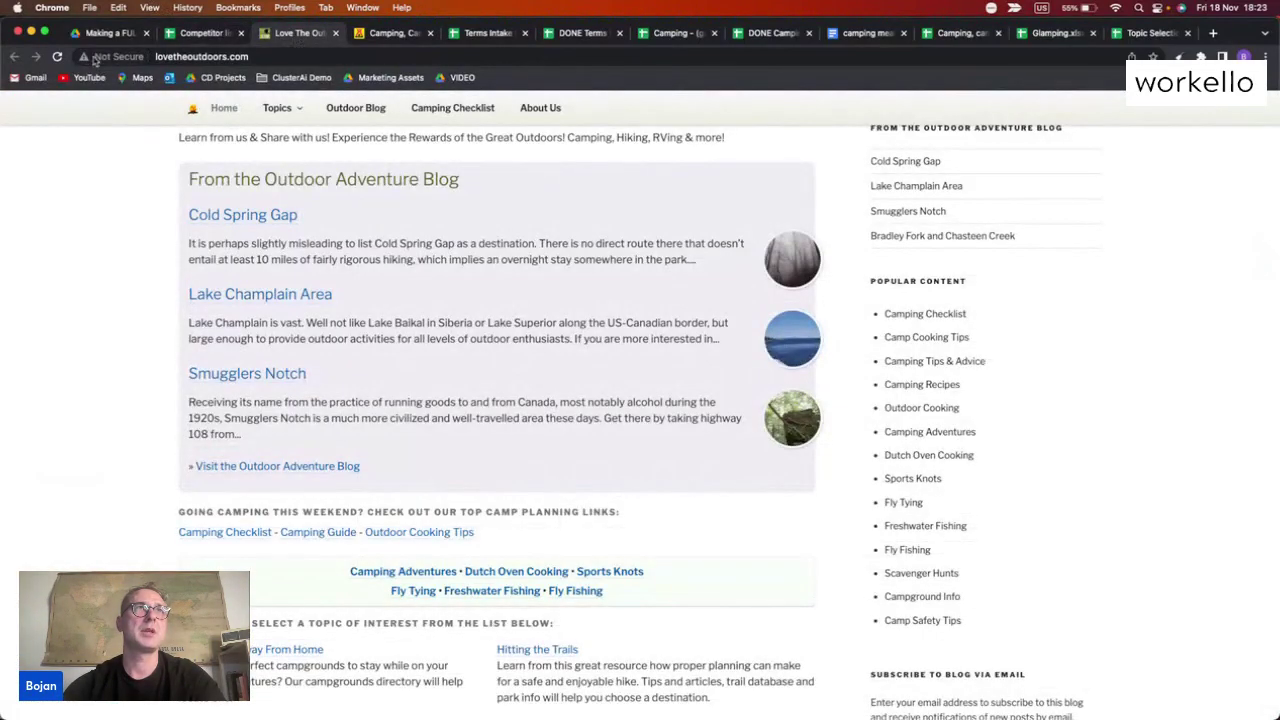
{"action": "left_click", "coordinate": [205, 33]}
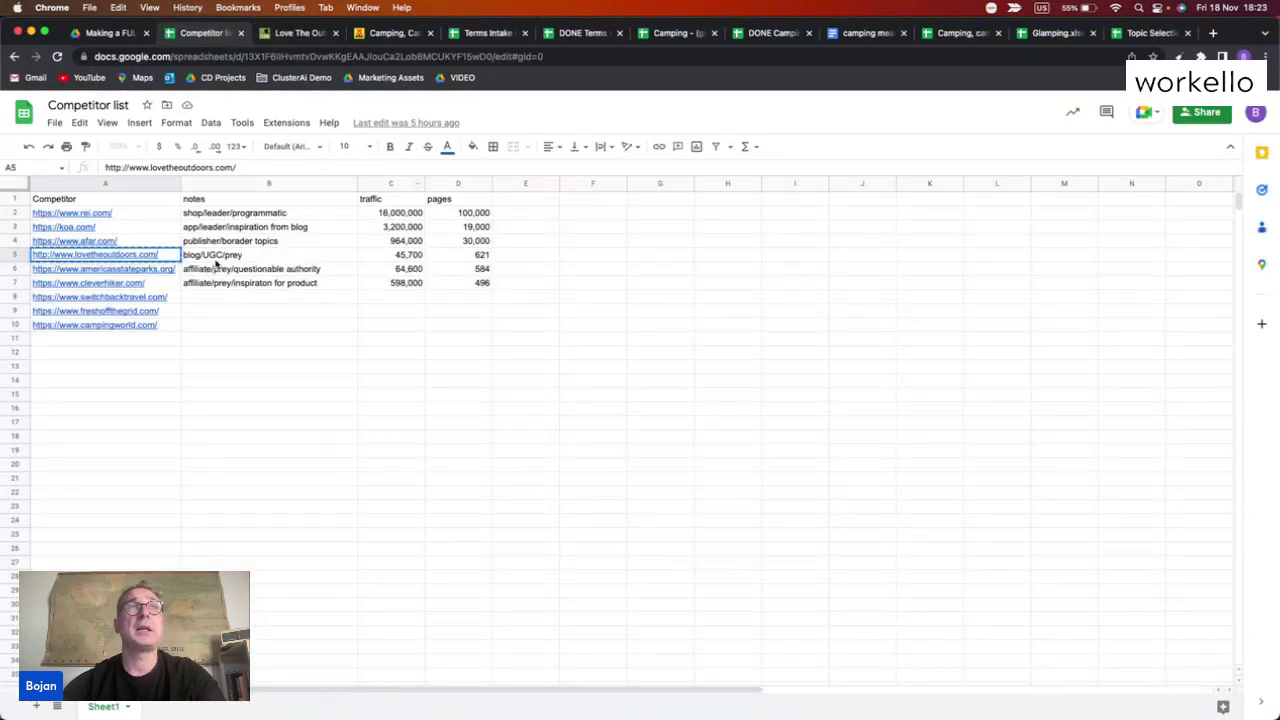
{"action": "left_click", "coordinate": [215, 259]}
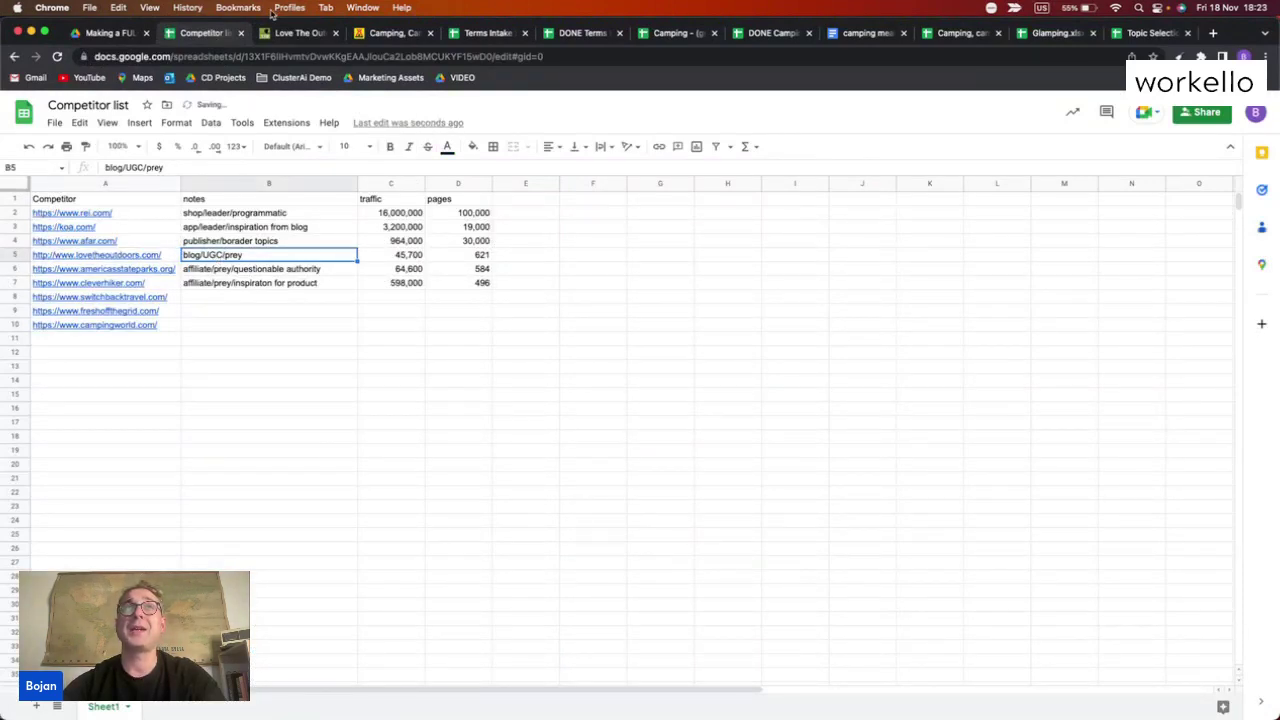
Open the Lake Champlain Area article on the Love The Outdoors site and examine its text, images, ads and comments
{"action": "left_click", "coordinate": [300, 33]}
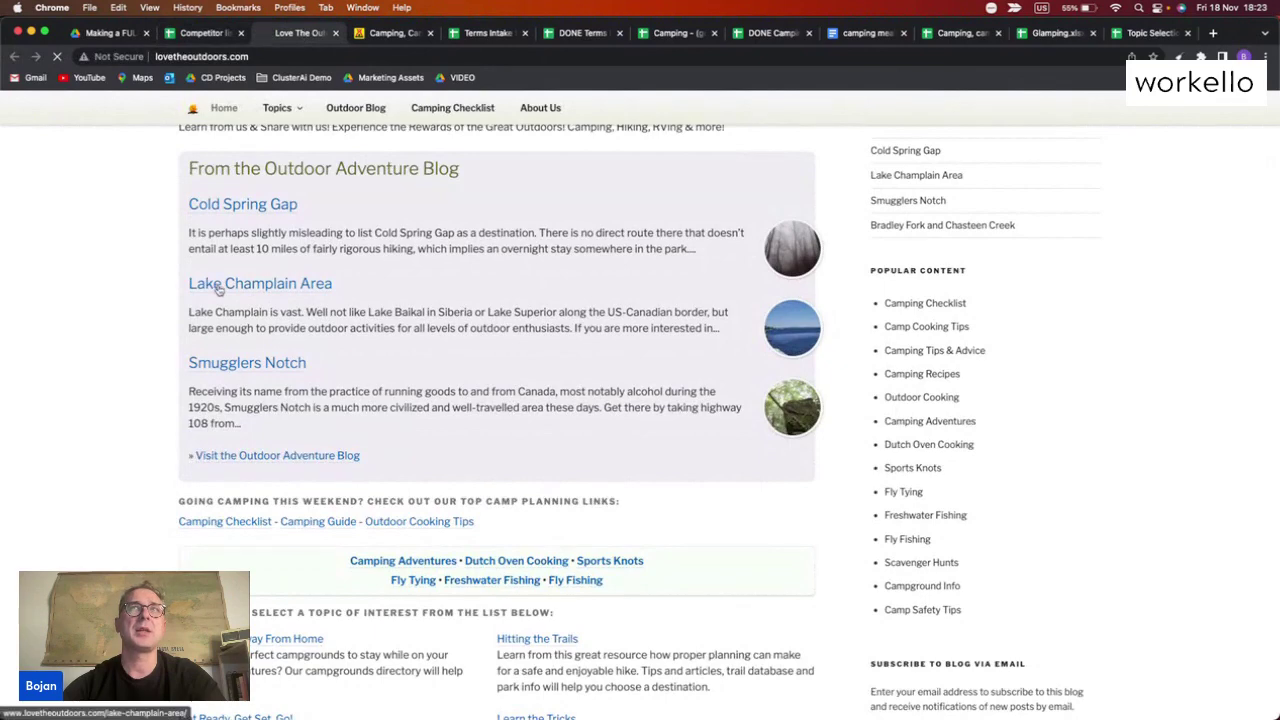
{"action": "left_click", "coordinate": [214, 285]}
{"action": "scroll", "coordinate": [600, 400], "scroll_direction": "down", "scroll_amount": 10}
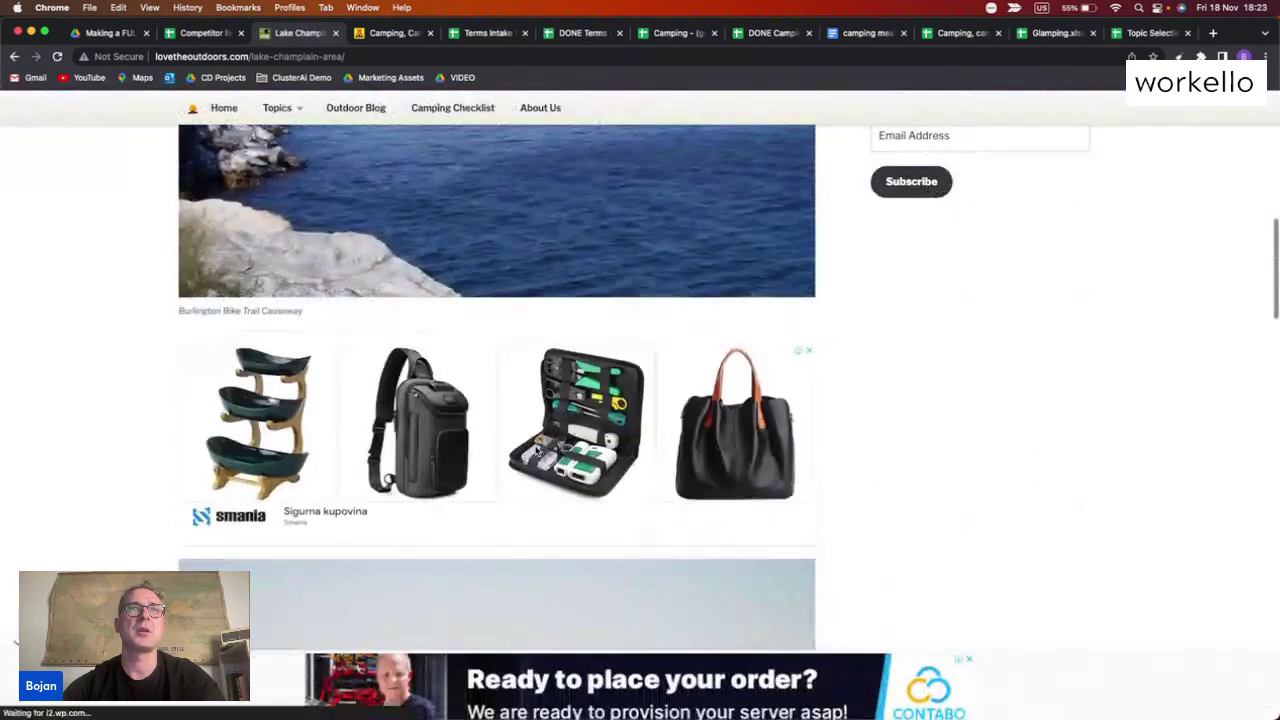
{"action": "scroll", "coordinate": [535, 451], "scroll_direction": "down", "scroll_amount": 10}
{"action": "scroll", "coordinate": [535, 451], "scroll_direction": "up", "scroll_amount": 3}
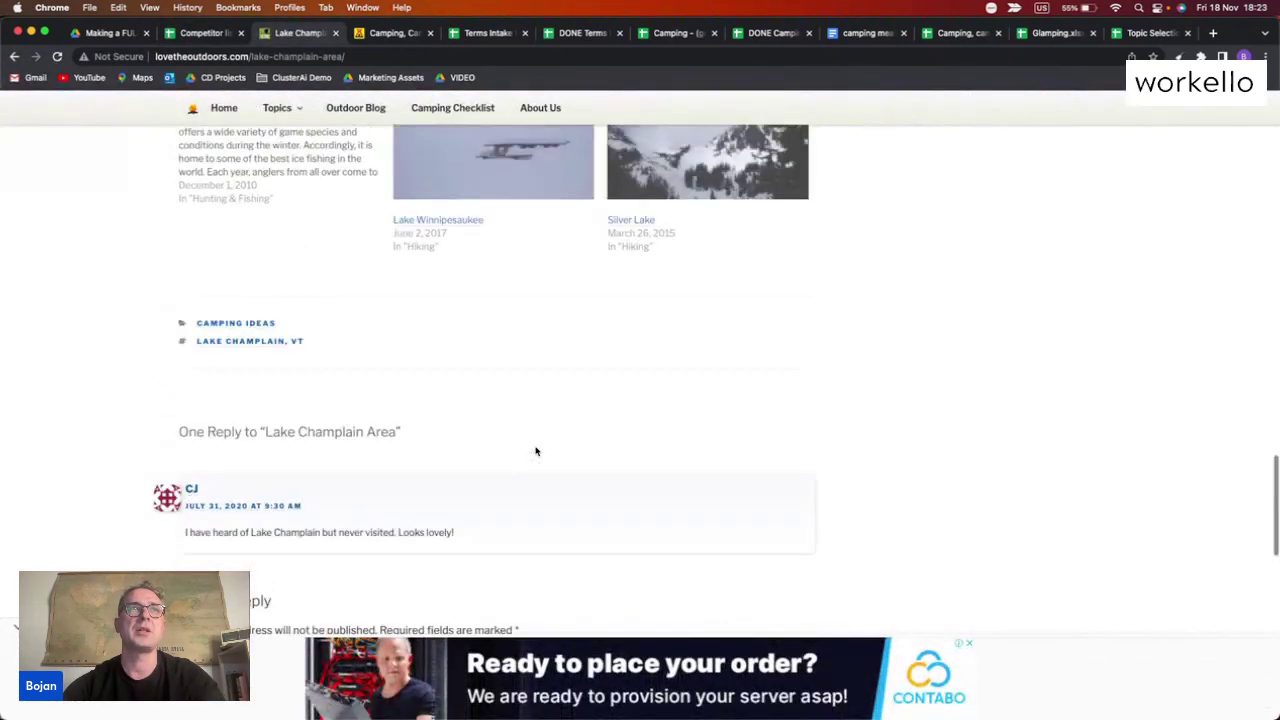
{"action": "scroll", "coordinate": [648, 515], "scroll_direction": "up", "scroll_amount": 10}
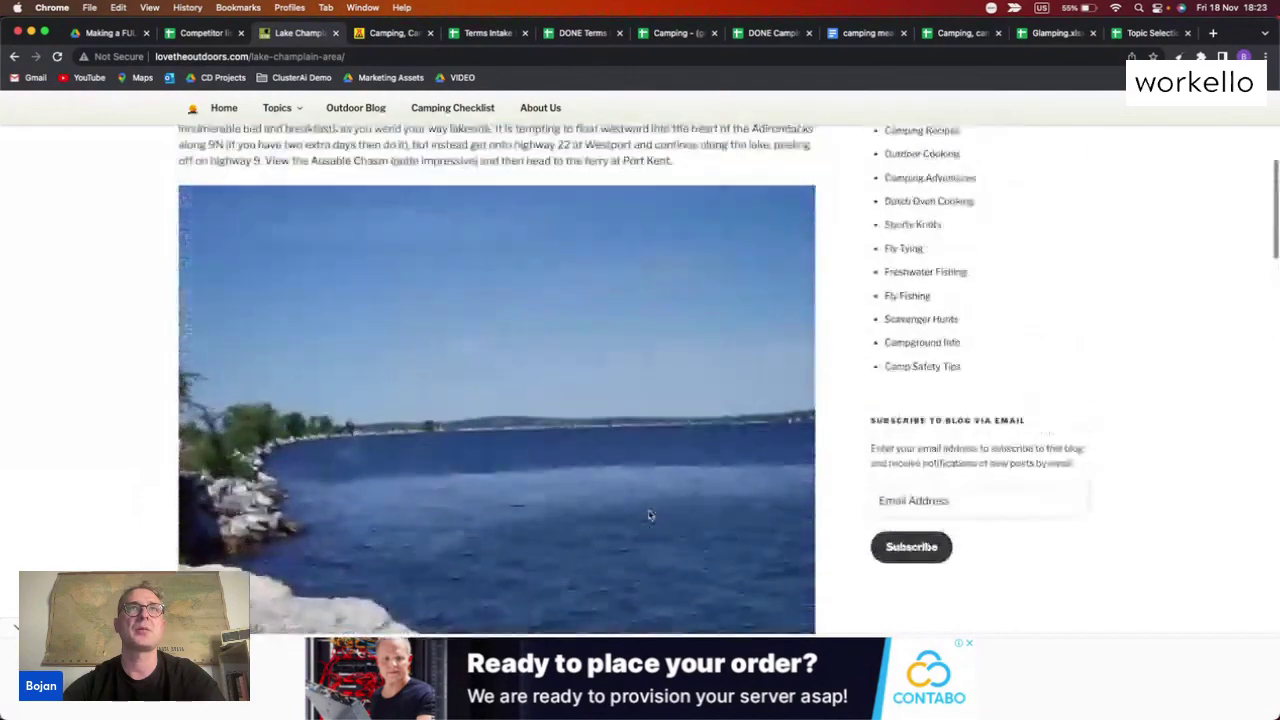
{"action": "scroll", "coordinate": [648, 515], "scroll_direction": "up", "scroll_amount": 5}
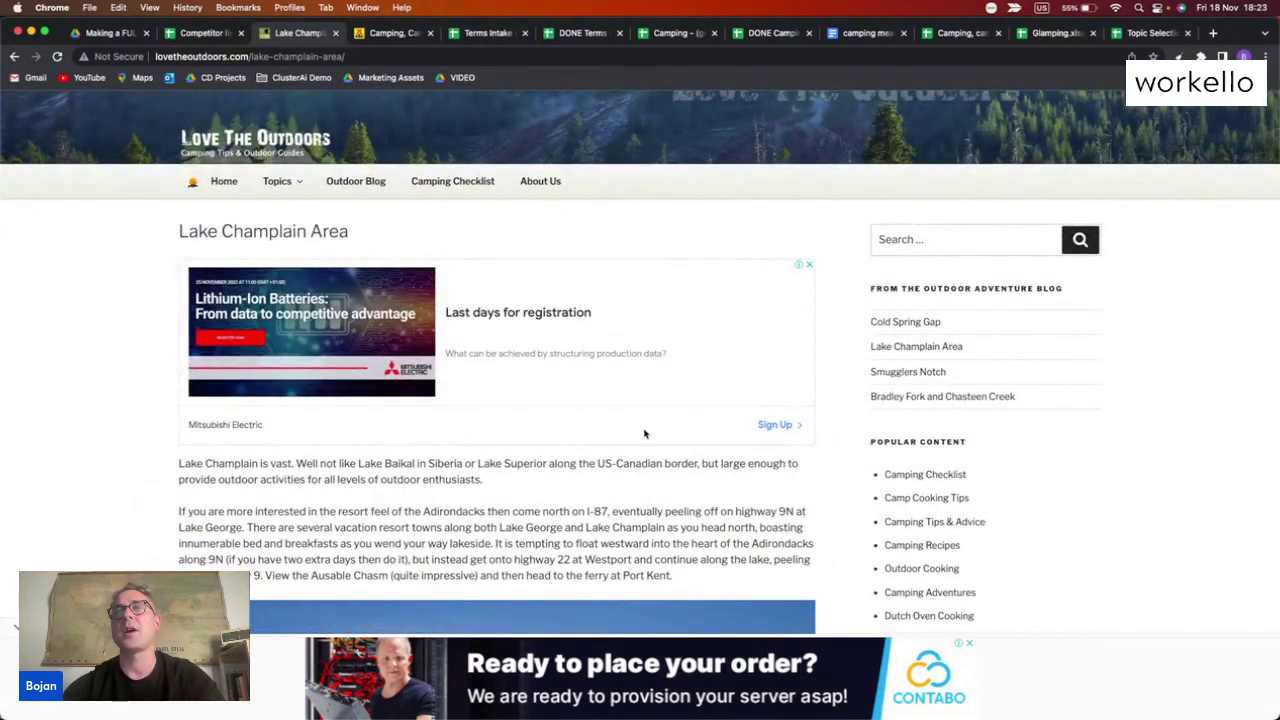
{"action": "scroll", "coordinate": [889, 351], "scroll_direction": "down", "scroll_amount": 10}
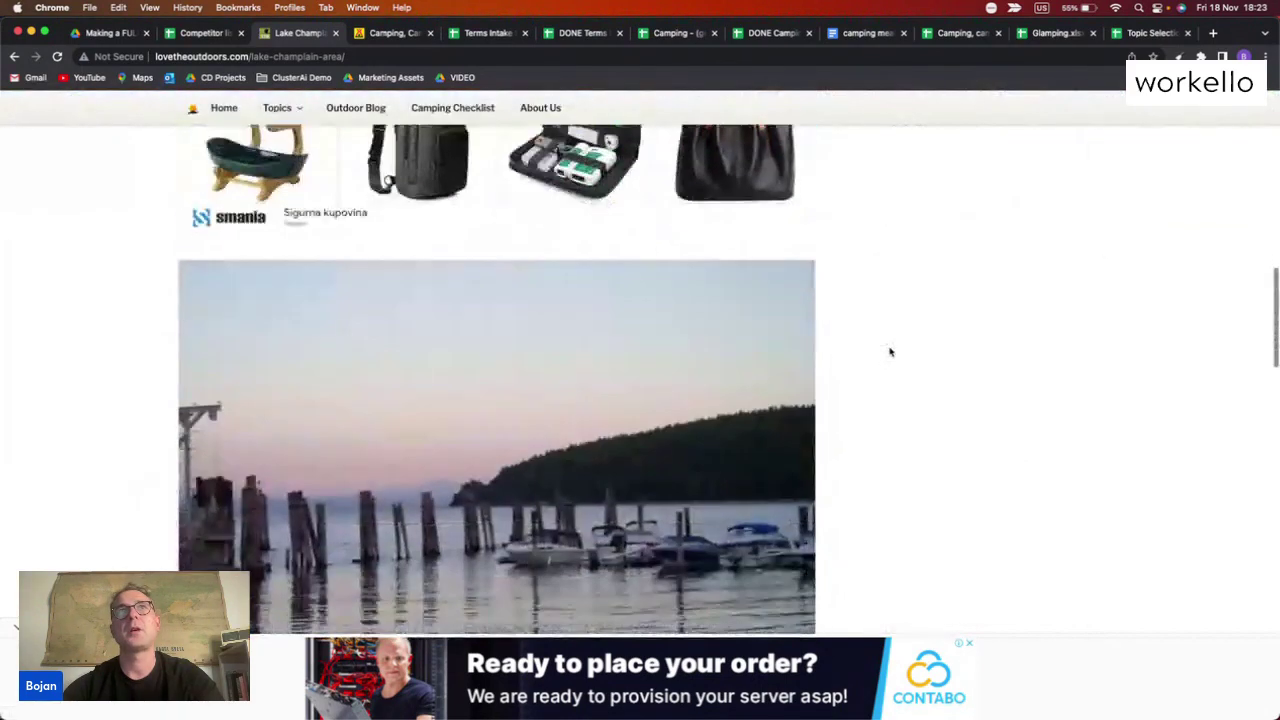
{"action": "scroll", "coordinate": [889, 351], "scroll_direction": "up", "scroll_amount": 5}
{"action": "scroll", "coordinate": [889, 351], "scroll_direction": "down", "scroll_amount": 5}
{"action": "scroll", "coordinate": [889, 351], "scroll_direction": "down", "scroll_amount": 10}
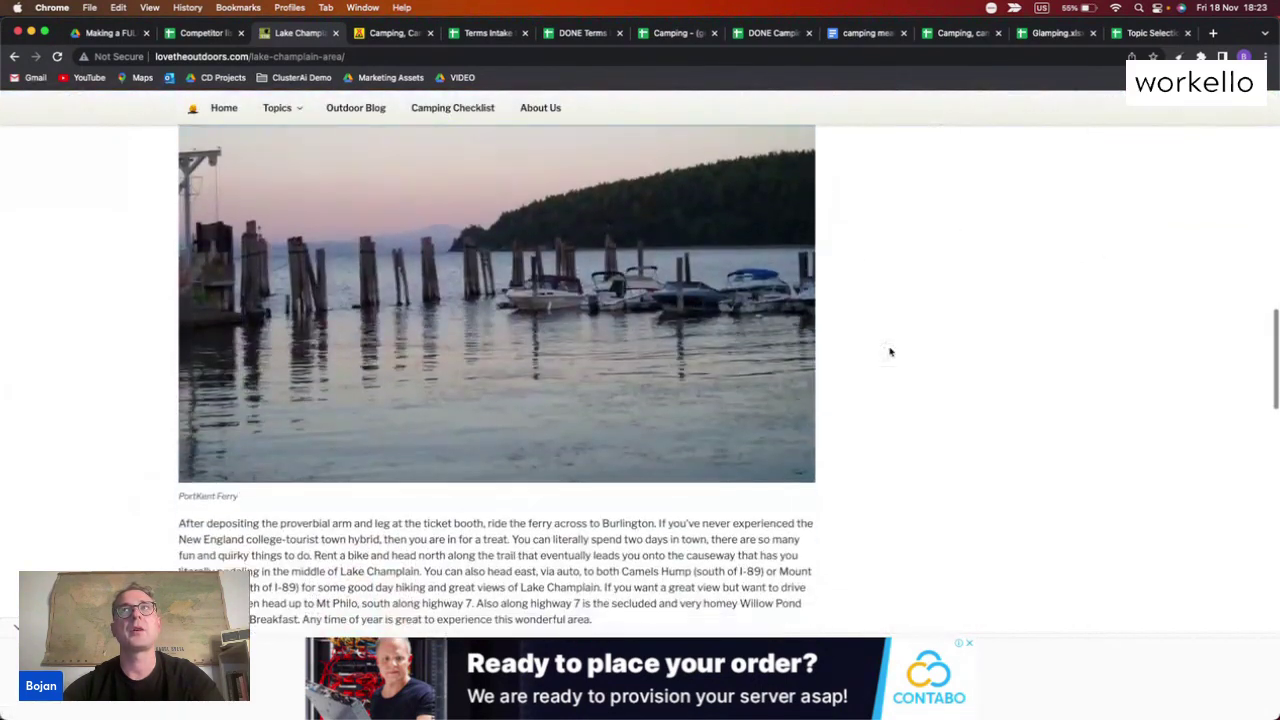
{"action": "scroll", "coordinate": [889, 351], "scroll_direction": "down", "scroll_amount": 5}
{"action": "scroll", "coordinate": [889, 351], "scroll_direction": "up", "scroll_amount": 10}
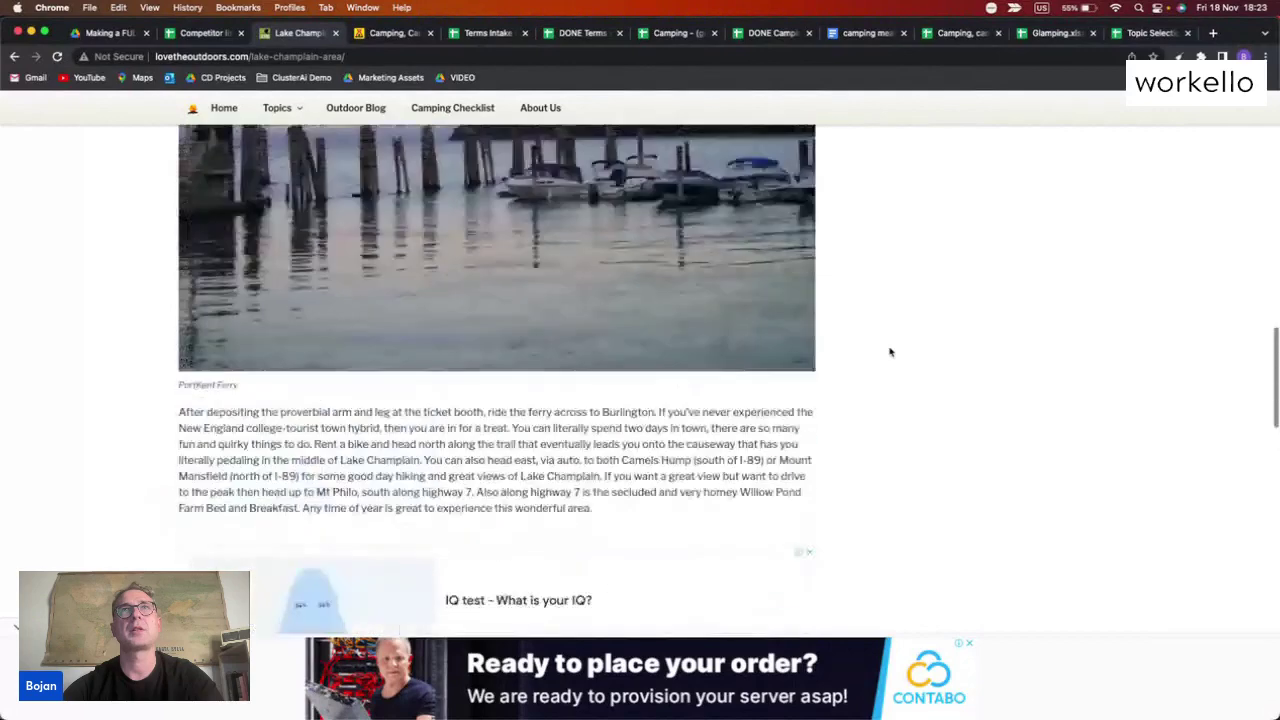
{"action": "scroll", "coordinate": [889, 351], "scroll_direction": "up", "scroll_amount": 1}
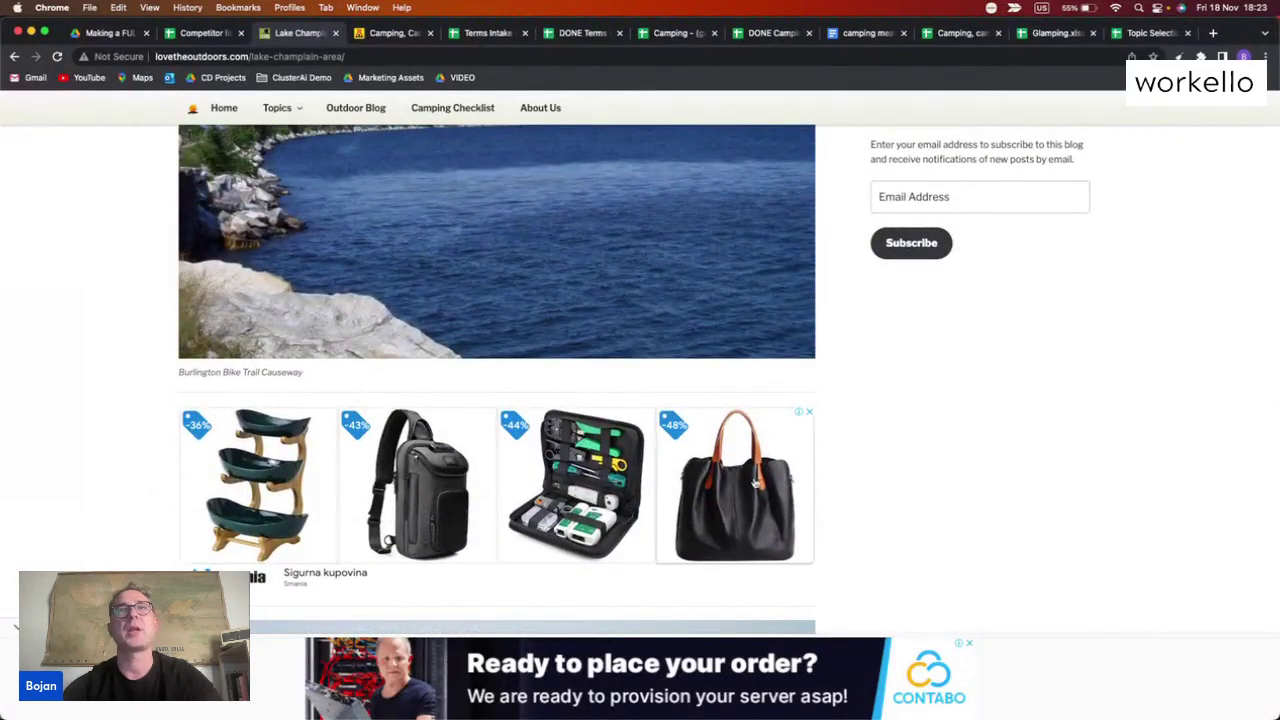
{"action": "scroll", "coordinate": [600, 480], "scroll_direction": "up", "scroll_amount": 10}
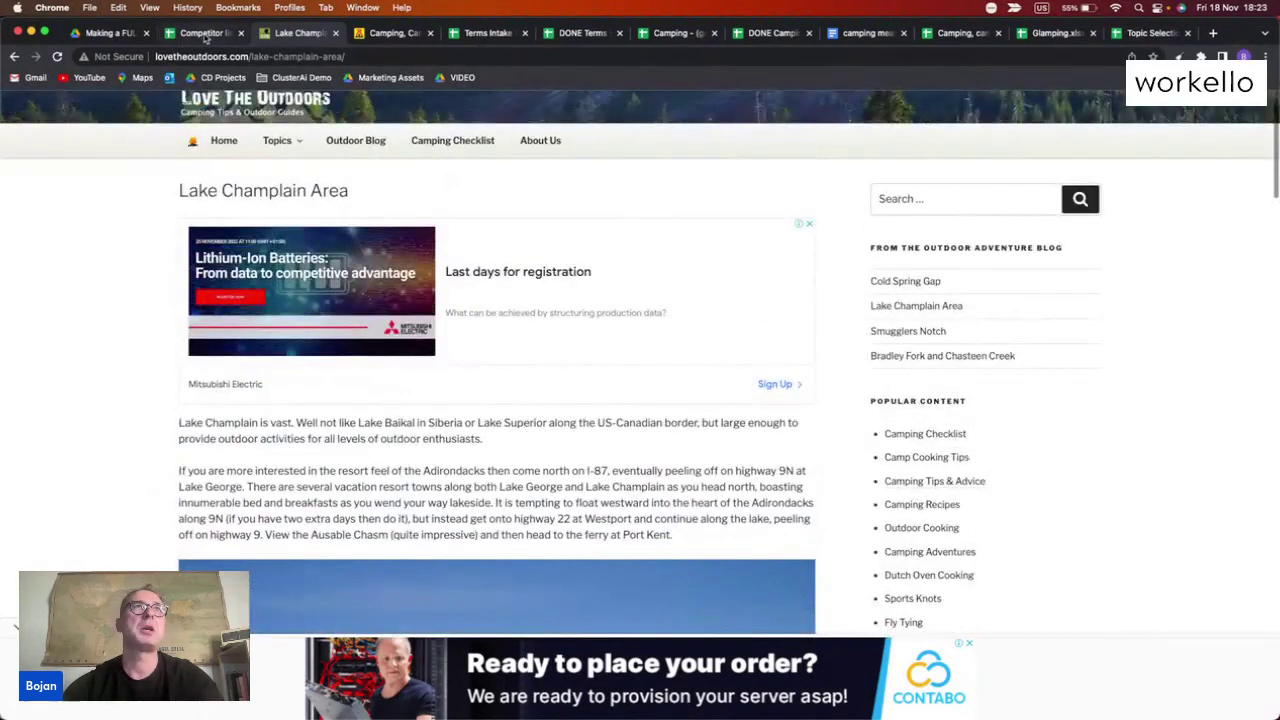
Review the lovetheoutdoors.com entries in row 5 and the americasstateparks.org note in cell B6 of the competitor list
{"action": "left_click", "coordinate": [204, 33]}
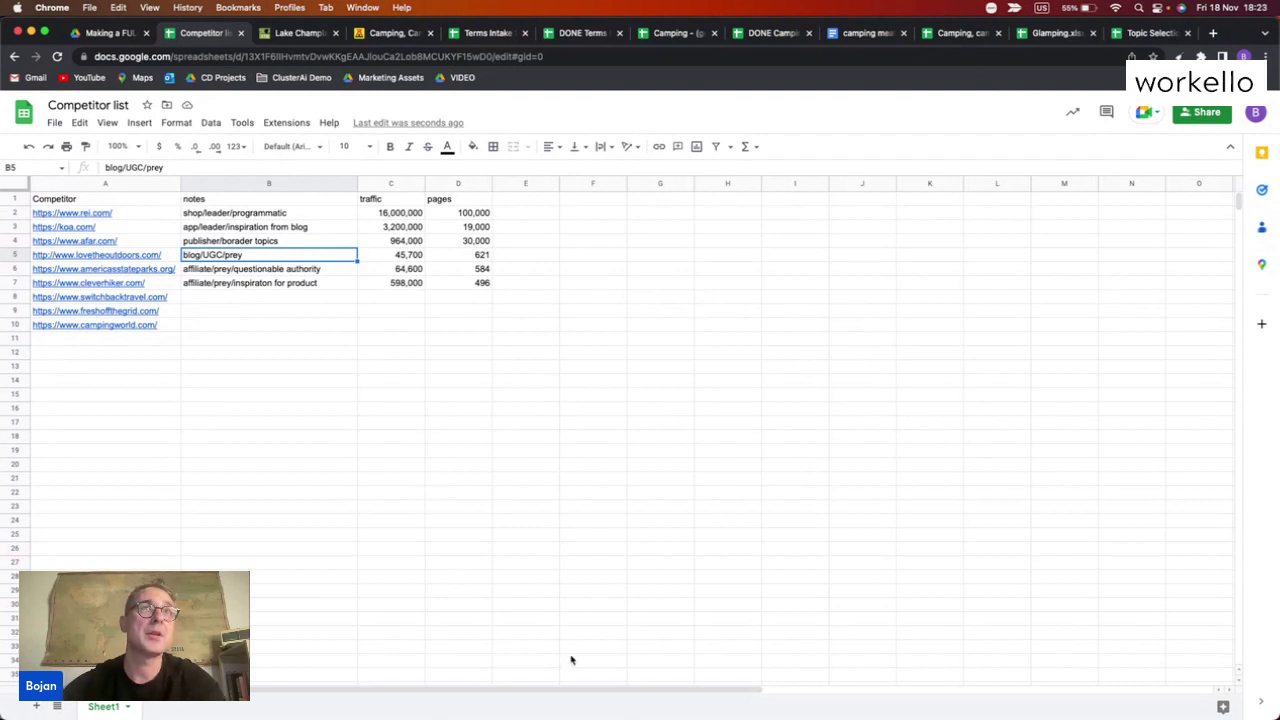
{"action": "left_click", "coordinate": [463, 251]}
{"action": "left_click", "coordinate": [285, 257]}
{"action": "mouse_move", "coordinate": [130, 258]}
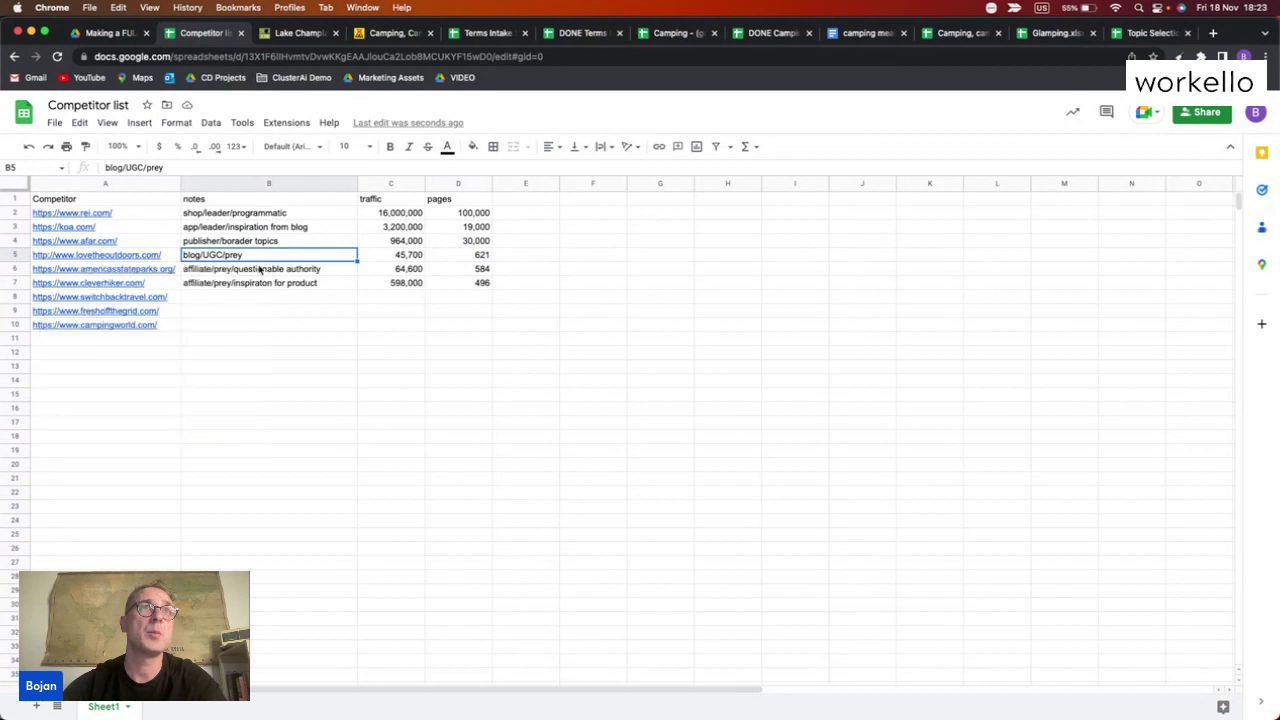
{"action": "left_click", "coordinate": [303, 272]}
Open the americasstateparks.org website from cell A6 and look through its homepage, state parks table and recent posts
{"action": "mouse_move", "coordinate": [69, 283]}
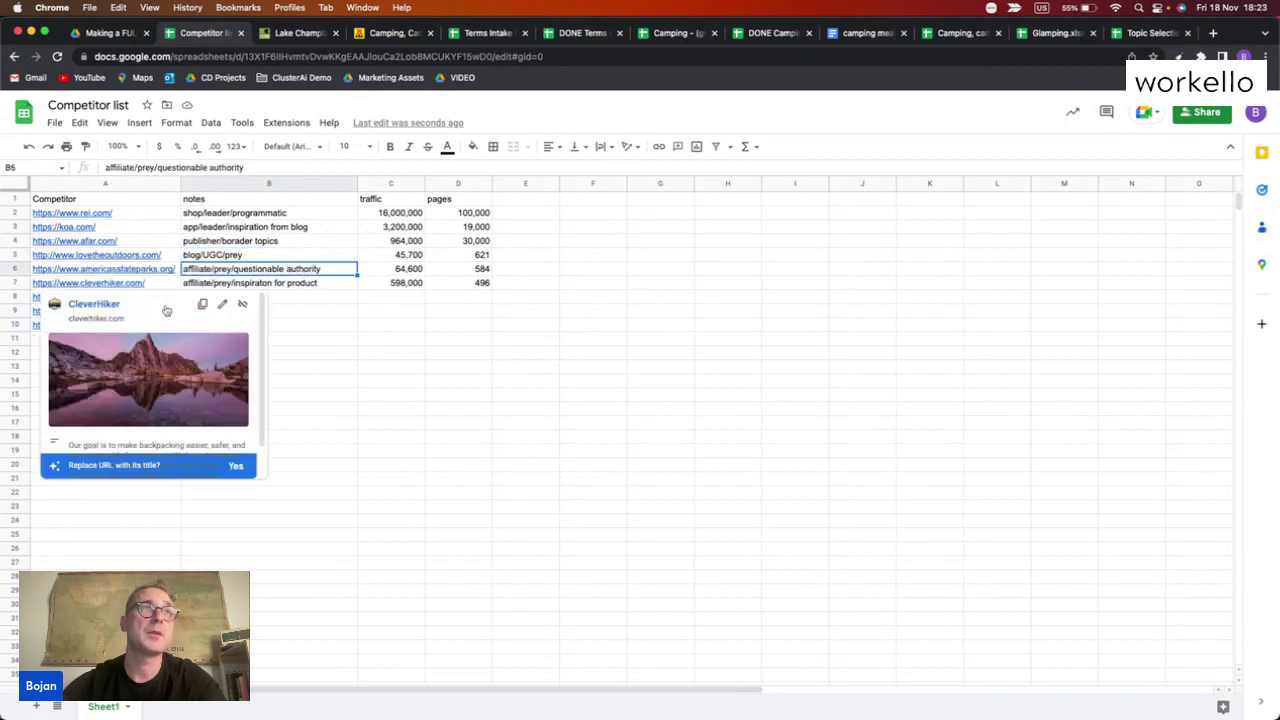
{"action": "left_click", "coordinate": [120, 275]}
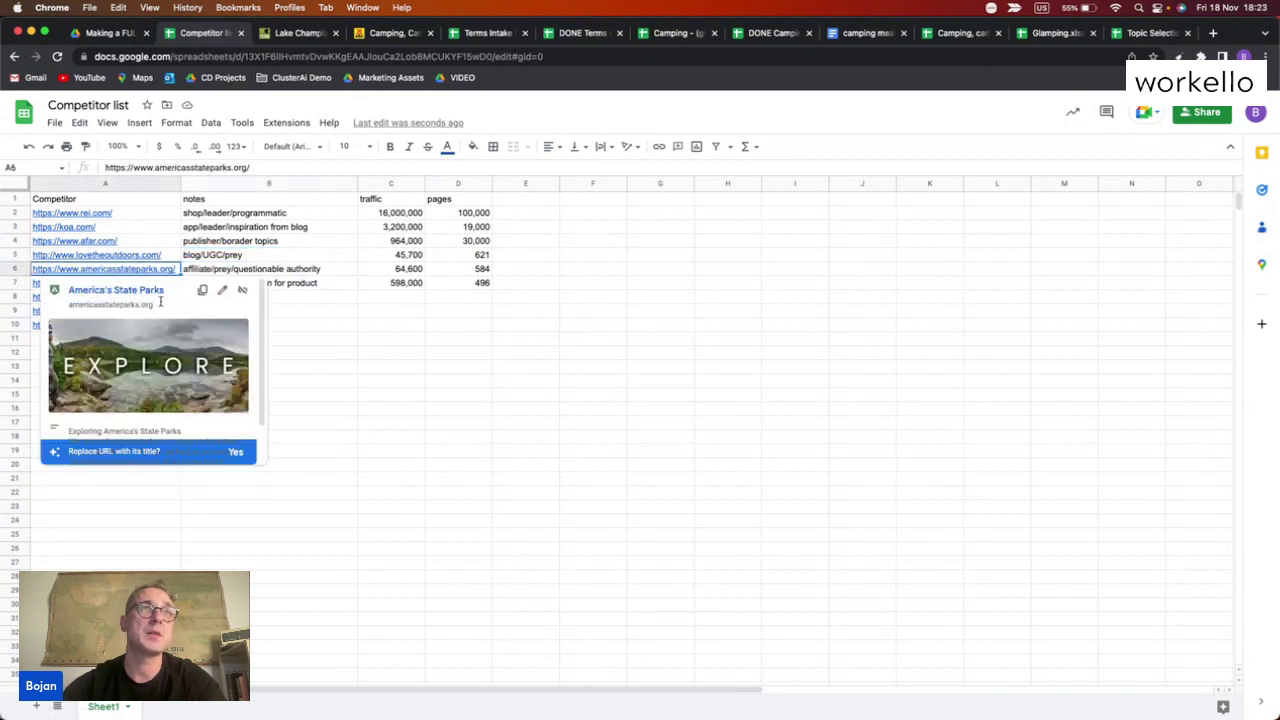
{"action": "left_click", "coordinate": [149, 291]}
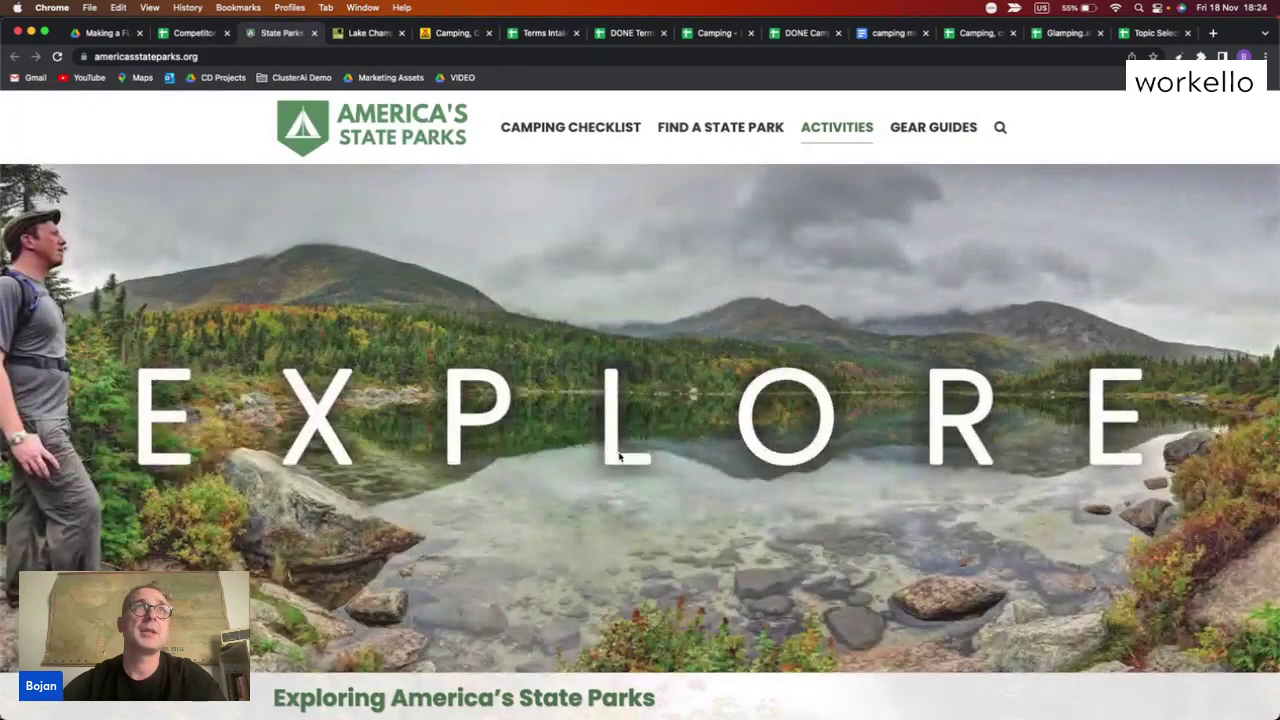
{"action": "scroll", "coordinate": [620, 457], "scroll_direction": "down", "scroll_amount": 15}
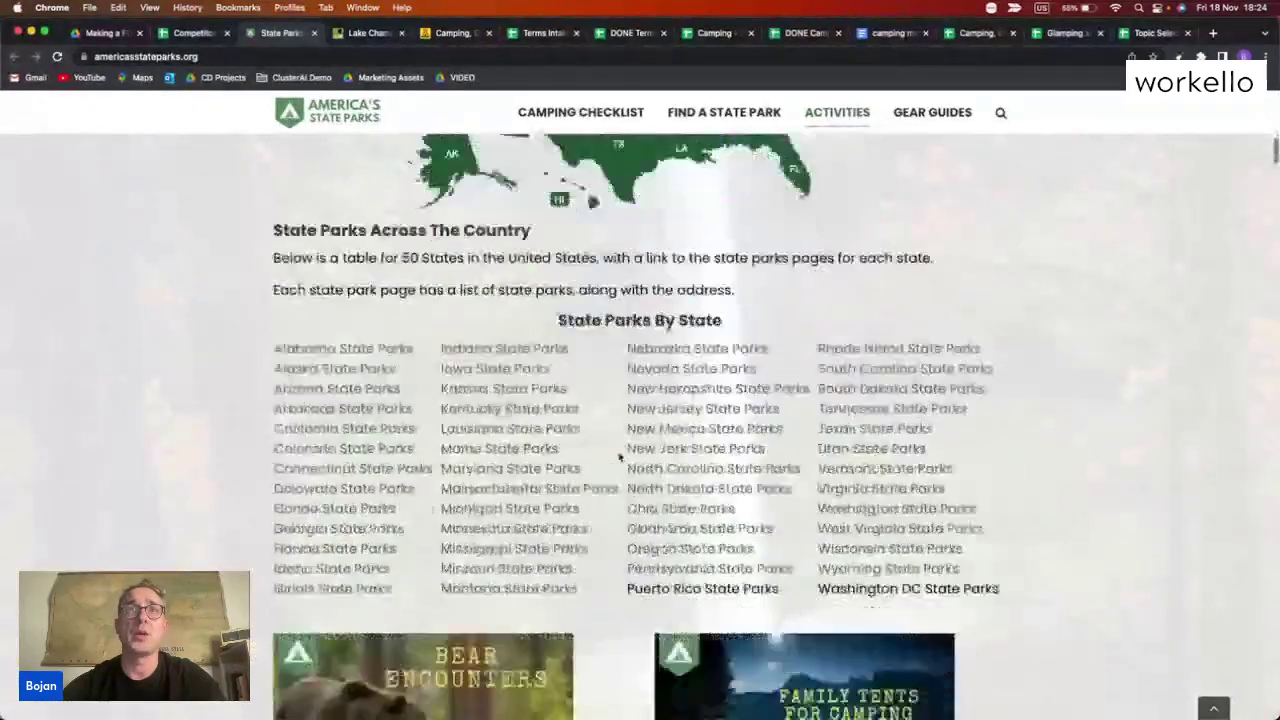
{"action": "scroll", "coordinate": [620, 457], "scroll_direction": "up", "scroll_amount": 12}
{"action": "scroll", "coordinate": [620, 457], "scroll_direction": "up", "scroll_amount": 3}
{"action": "scroll", "coordinate": [620, 457], "scroll_direction": "down", "scroll_amount": 10}
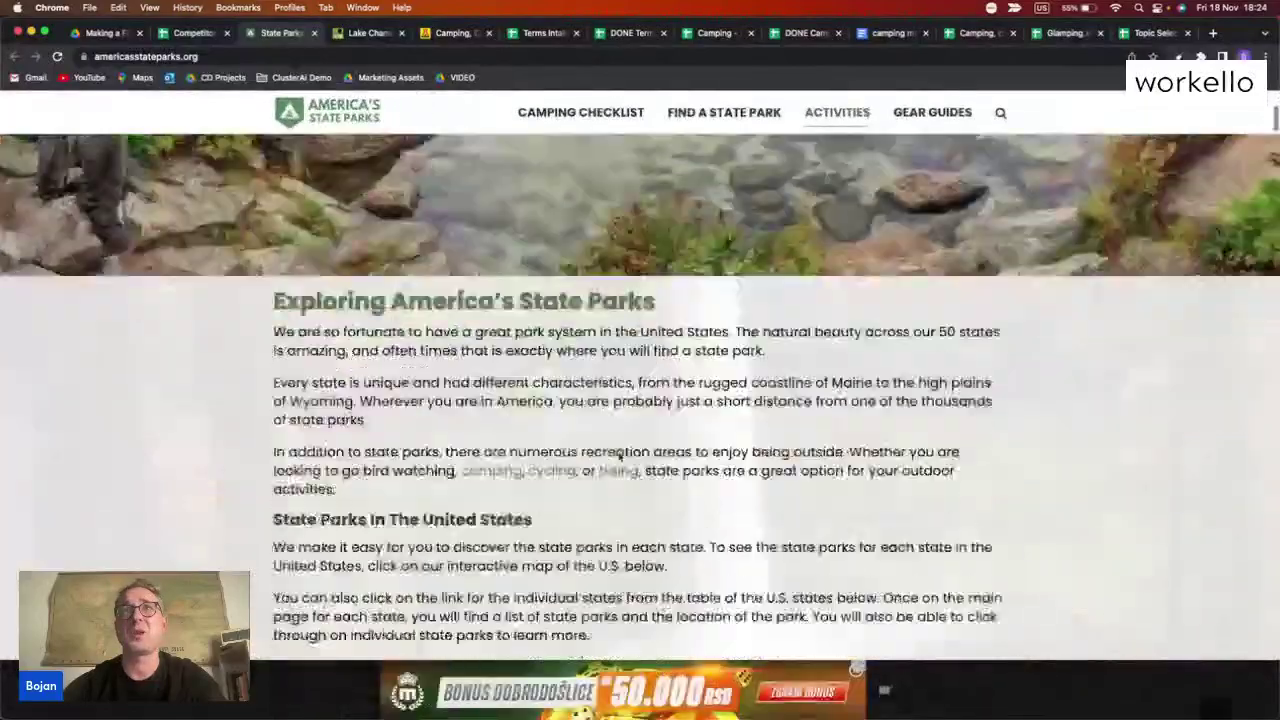
{"action": "scroll", "coordinate": [621, 458], "scroll_direction": "down", "scroll_amount": 10}
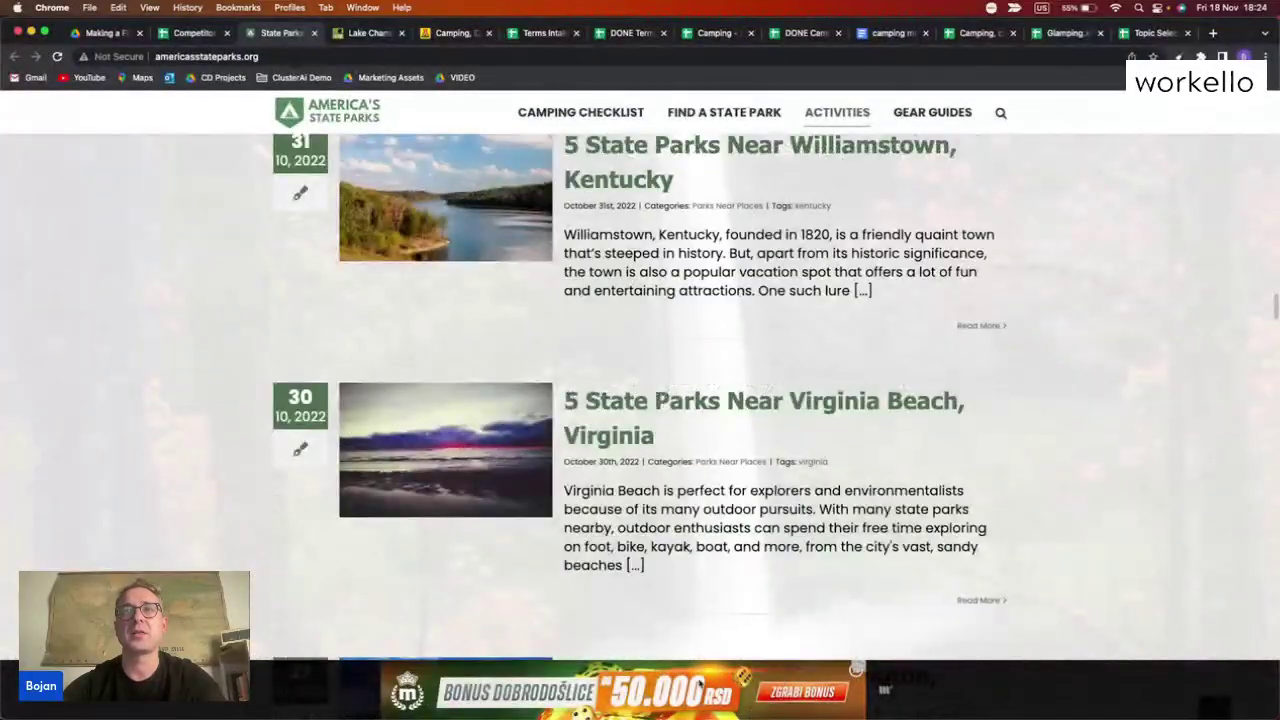
{"action": "scroll", "coordinate": [477, 562], "scroll_direction": "down", "scroll_amount": 20}
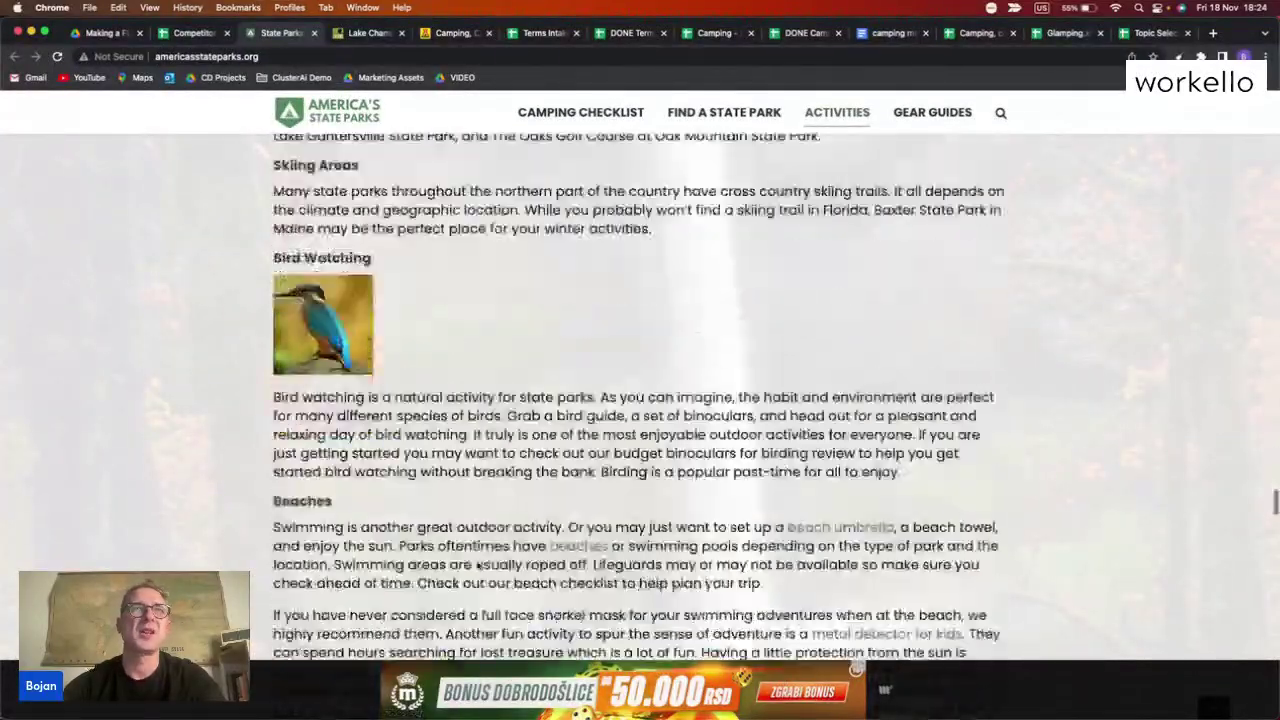
Open the About America's State Parks page from the site footer, dismiss the ad, and examine the page's text and activities list
{"action": "scroll", "coordinate": [477, 562], "scroll_direction": "down", "scroll_amount": 15}
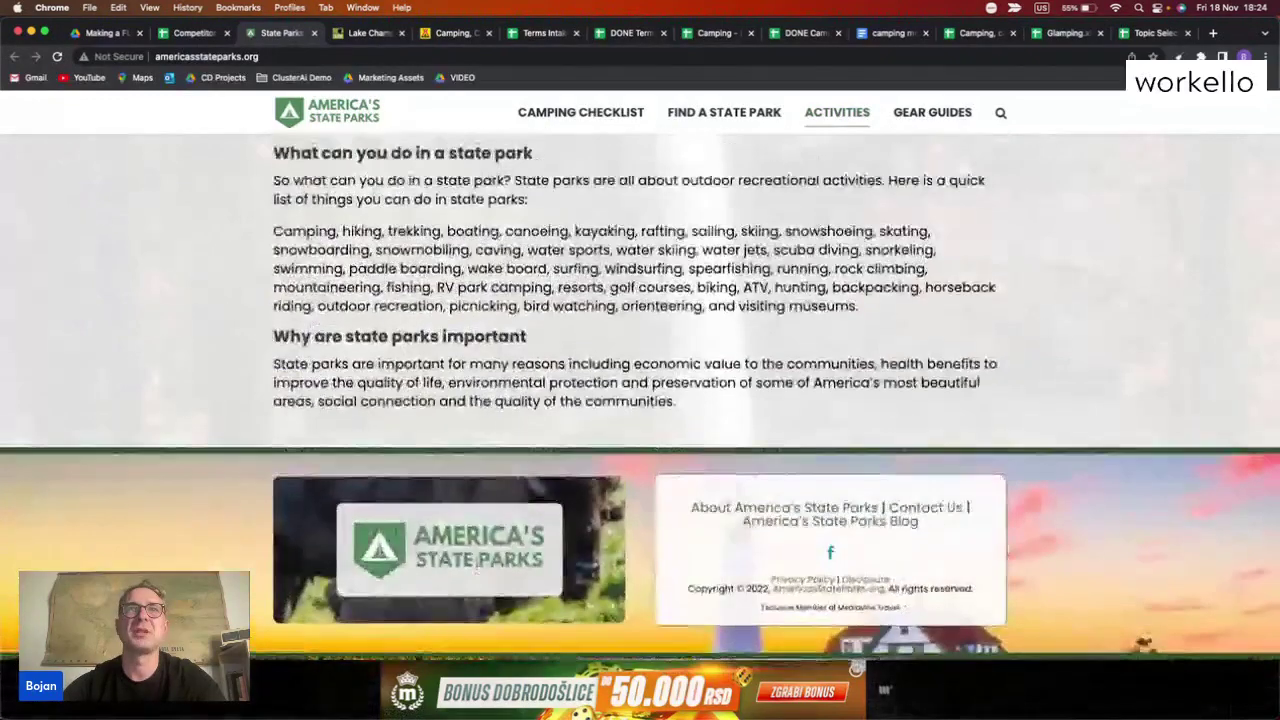
{"action": "left_click", "coordinate": [736, 513]}
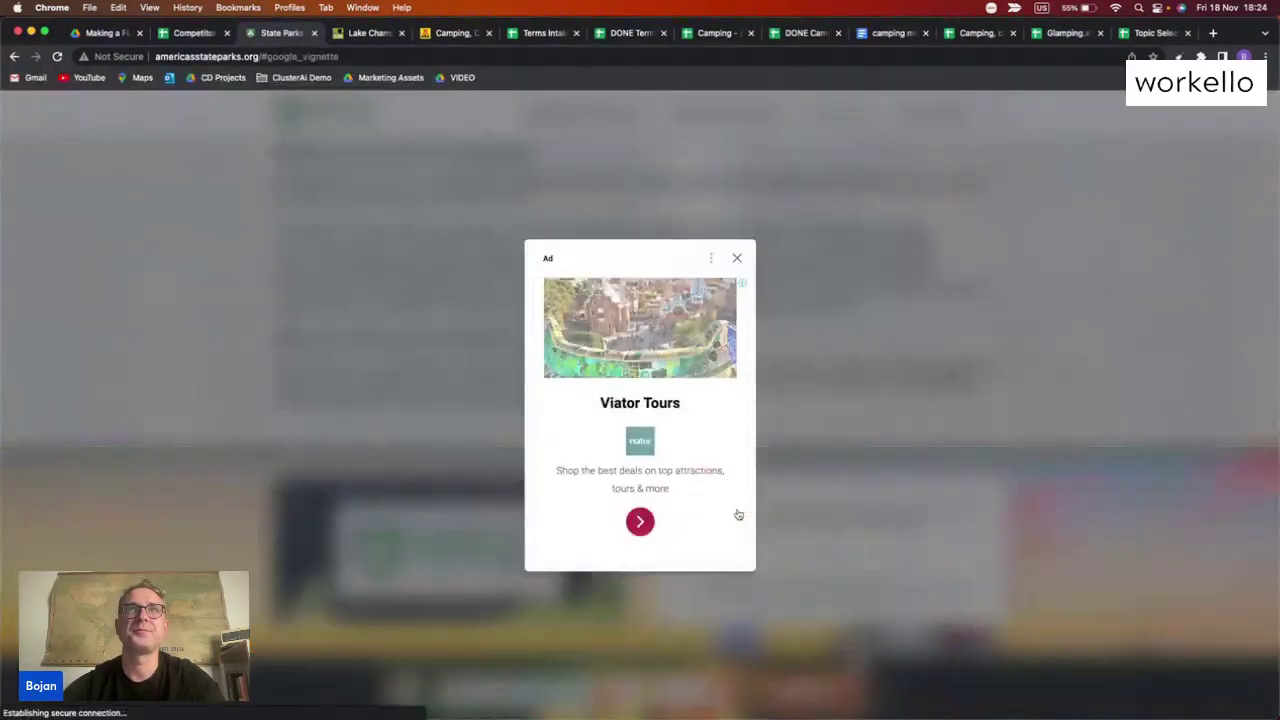
{"action": "left_click", "coordinate": [735, 260]}
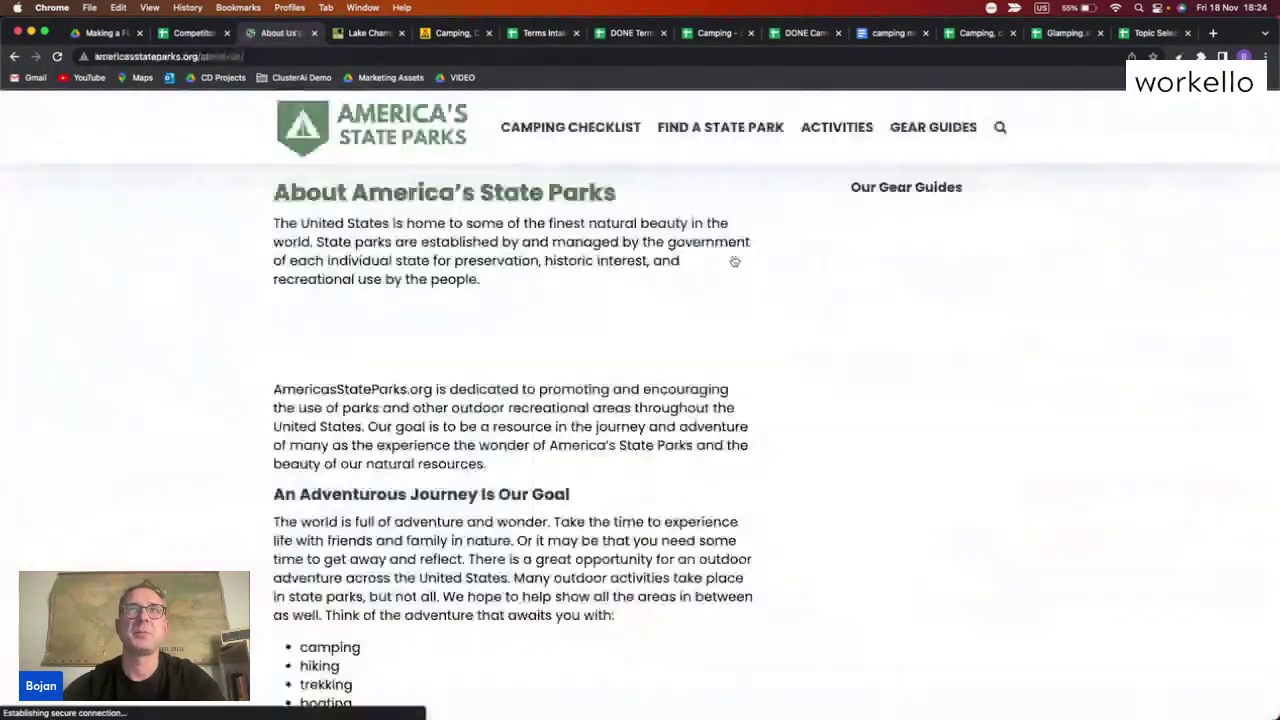
{"action": "scroll", "coordinate": [714, 425], "scroll_direction": "down", "scroll_amount": 15}
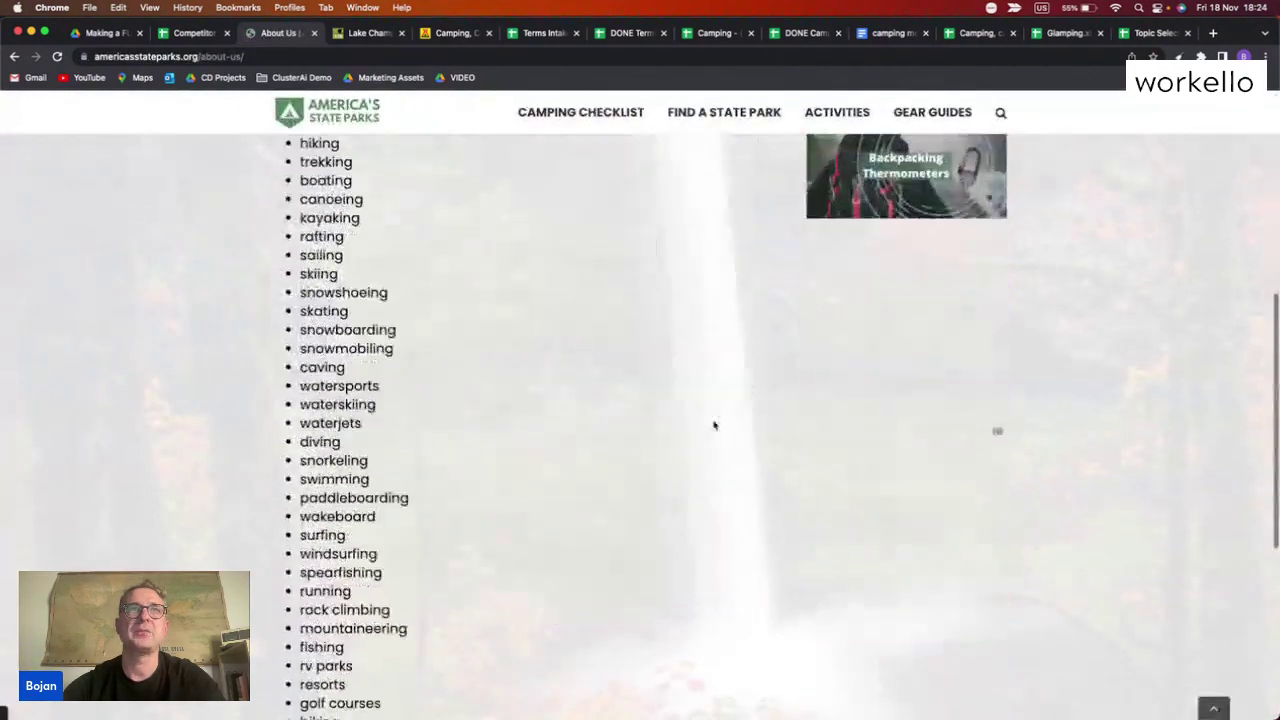
{"action": "scroll", "coordinate": [714, 425], "scroll_direction": "up", "scroll_amount": 15}
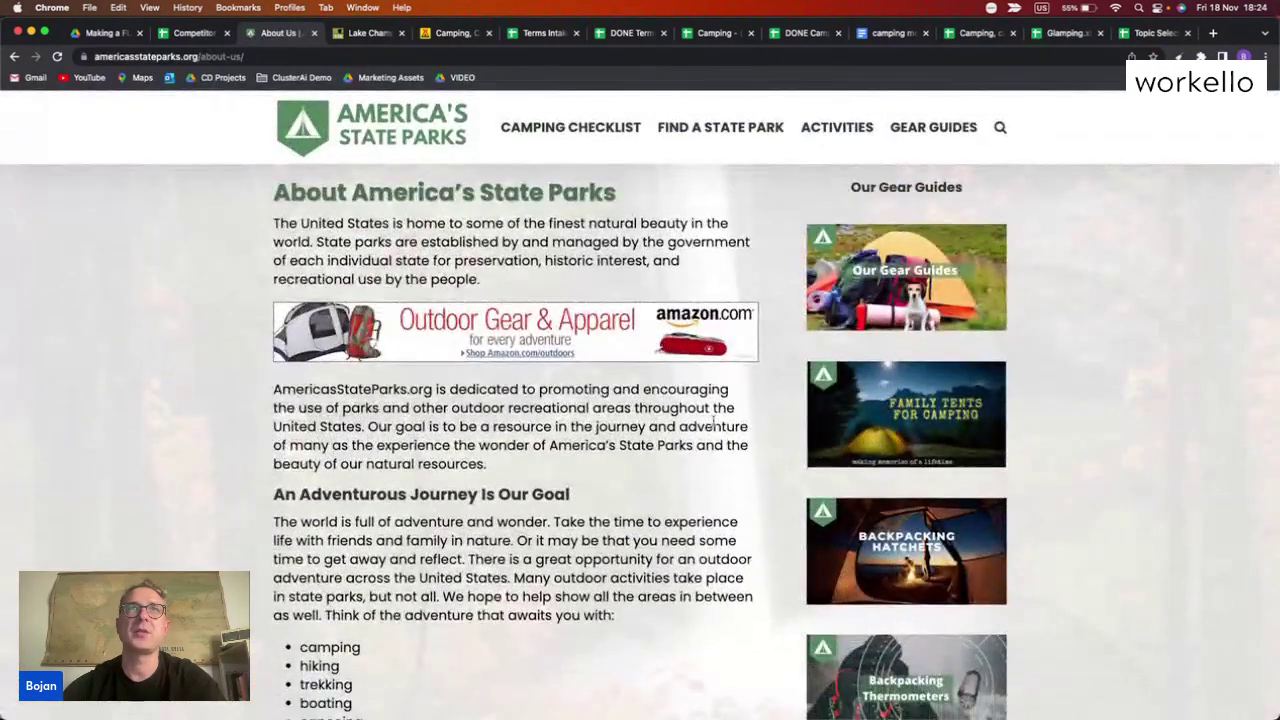
Open the America's State Parks Facebook page from the site footer and look over its profile and posts
{"action": "scroll", "coordinate": [688, 545], "scroll_direction": "down", "scroll_amount": 15}
{"action": "left_click", "coordinate": [691, 553]}
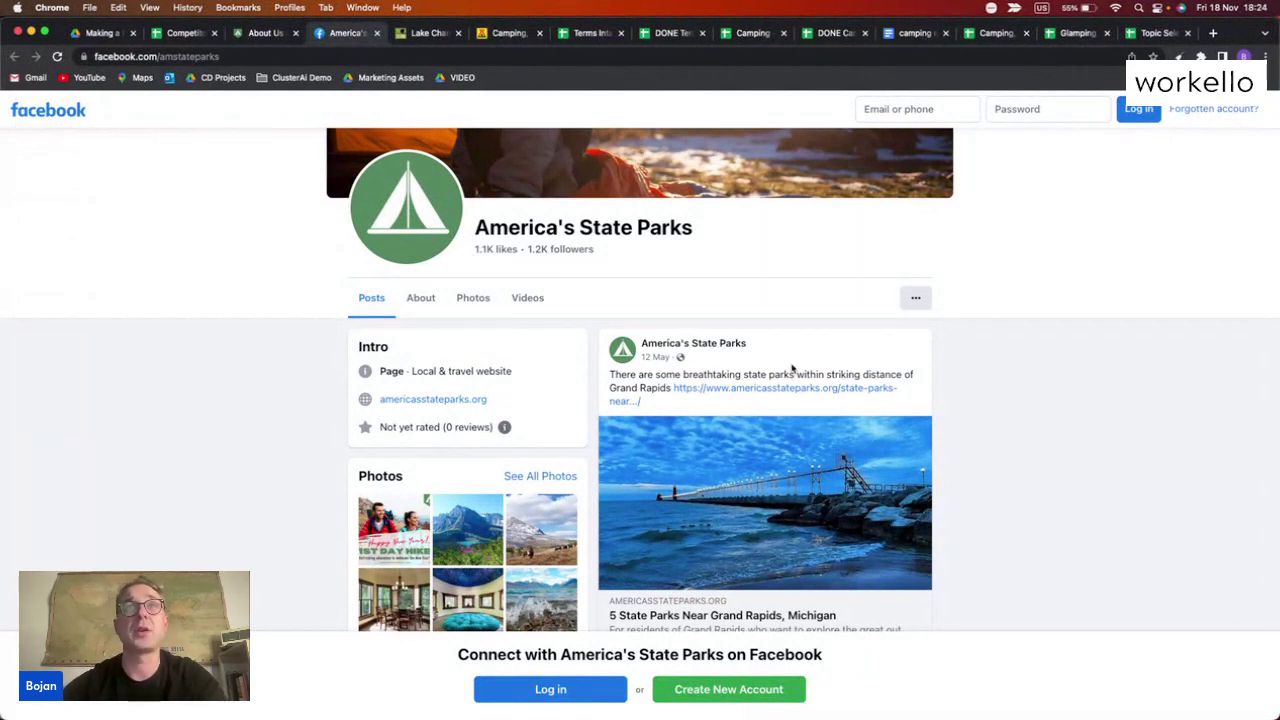
{"action": "scroll", "coordinate": [500, 330], "scroll_direction": "up", "scroll_amount": 3}
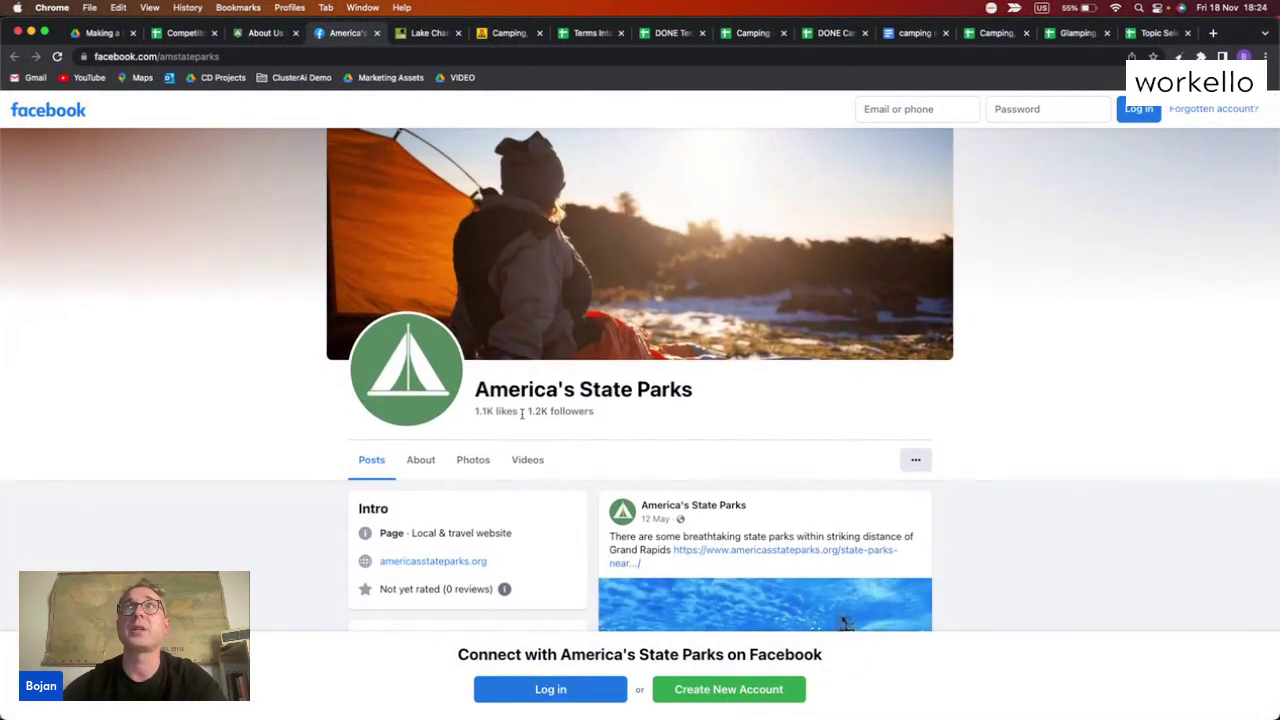
{"action": "scroll", "coordinate": [496, 439], "scroll_direction": "down", "scroll_amount": 5}
{"action": "scroll", "coordinate": [496, 439], "scroll_direction": "up", "scroll_amount": 5}
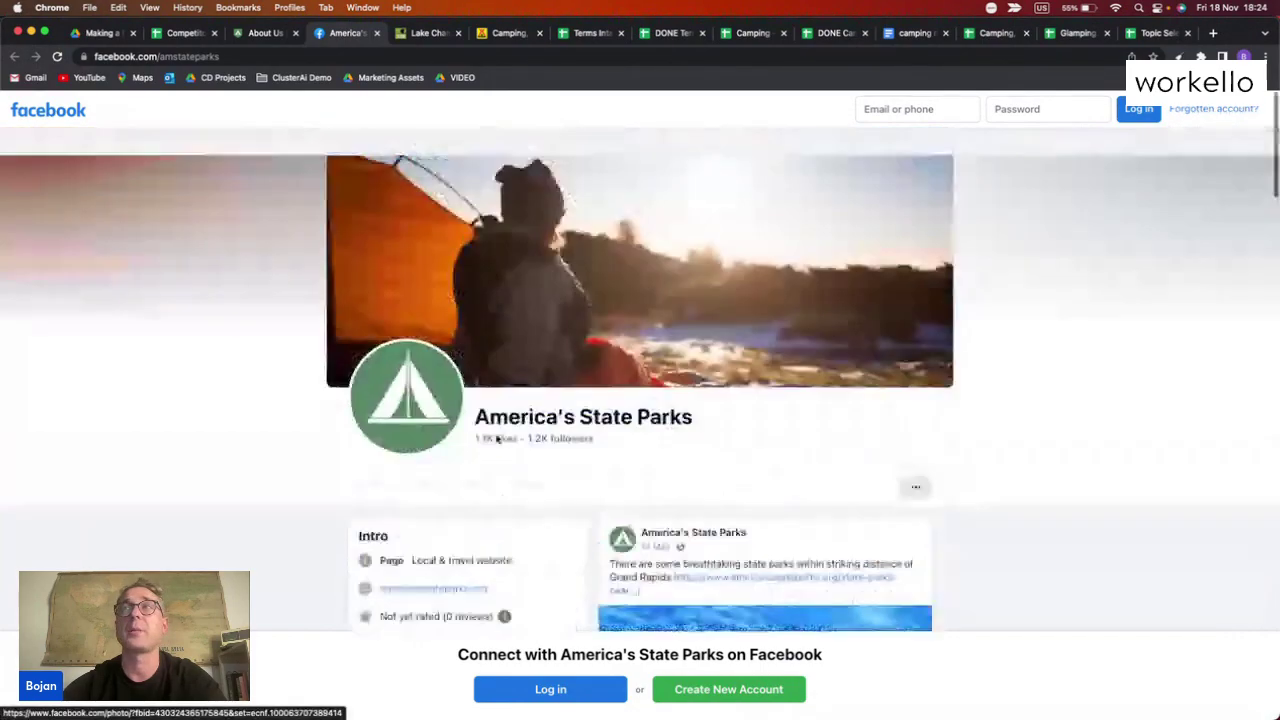
Return to the "Competitor list" spreadsheet and review the notes in cells B5 and B6
{"action": "left_click", "coordinate": [240, 33]}
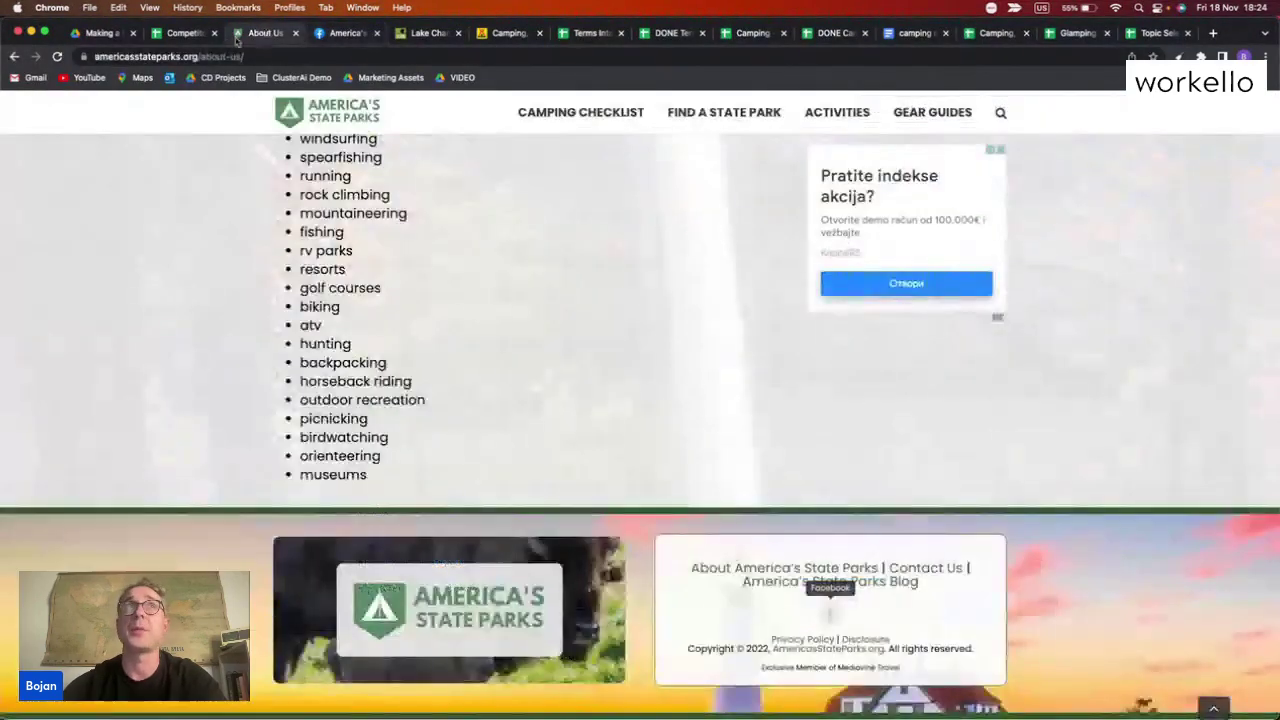
{"action": "left_click", "coordinate": [183, 33]}
{"action": "left_click", "coordinate": [222, 252]}
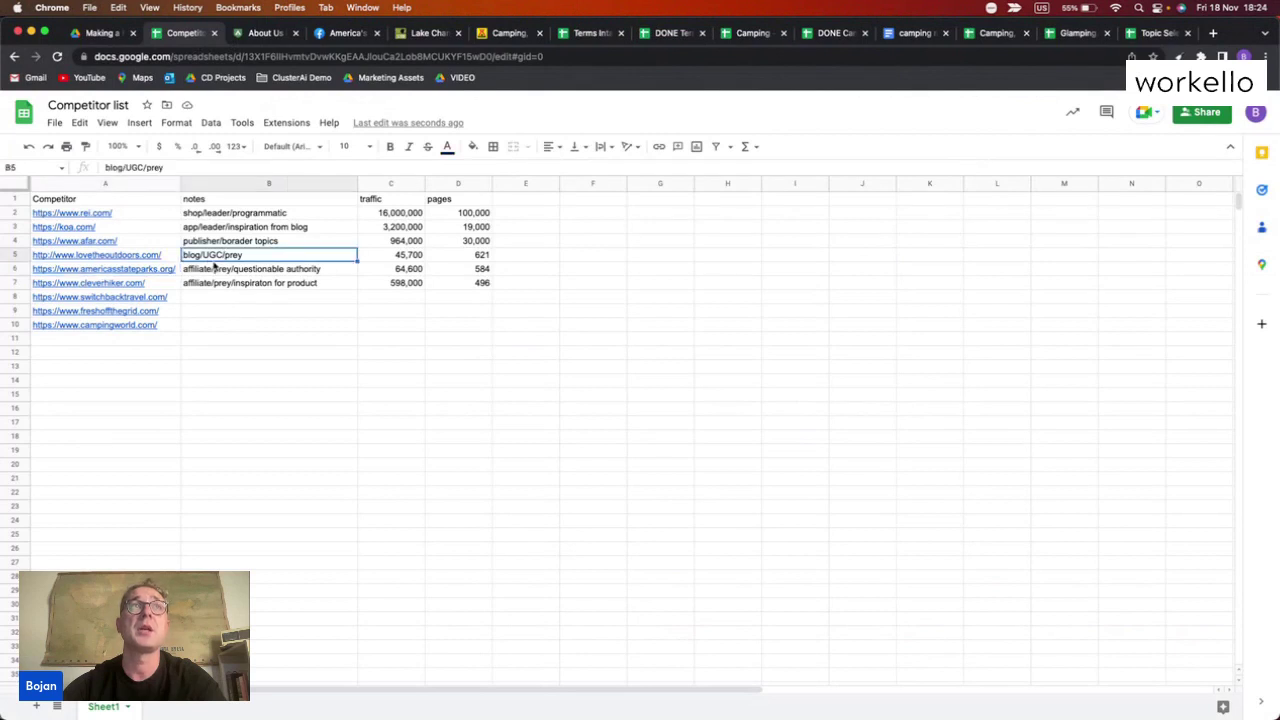
{"action": "left_click", "coordinate": [205, 270]}
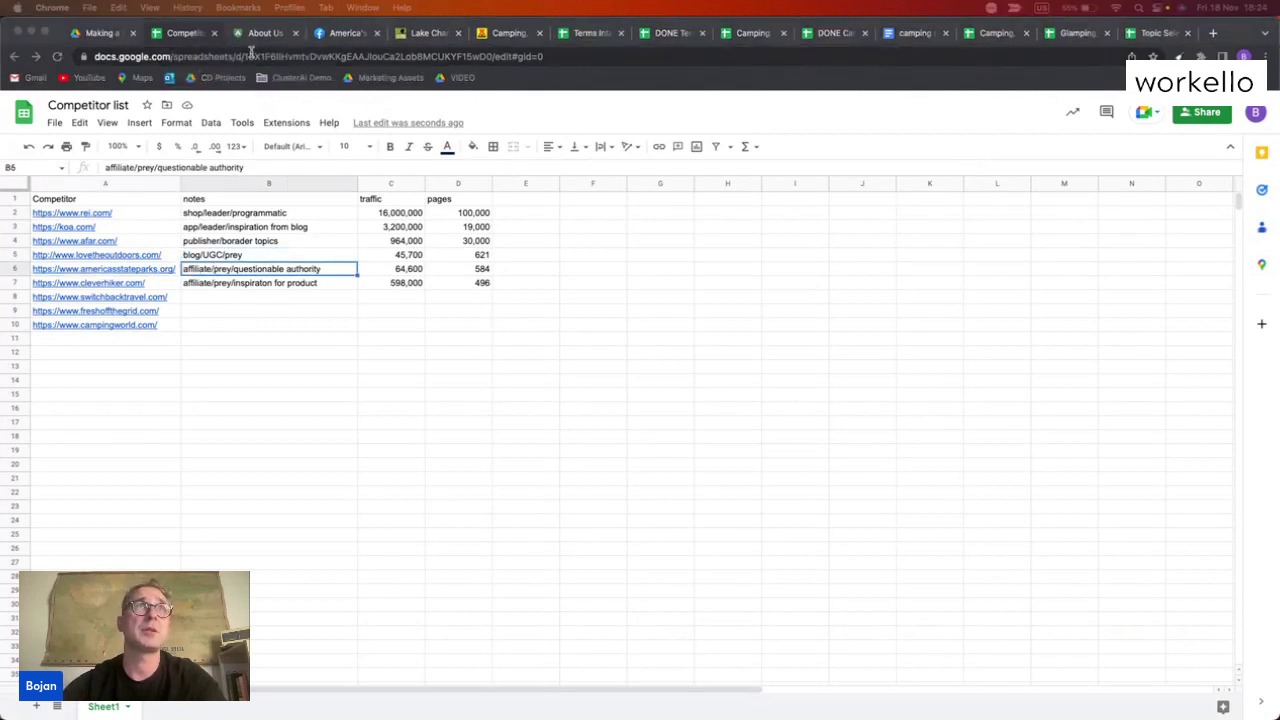
Copy the americasstateparks.org address from cell A6 and load it in the Ahrefs Top pages report
{"action": "left_click", "coordinate": [148, 270]}
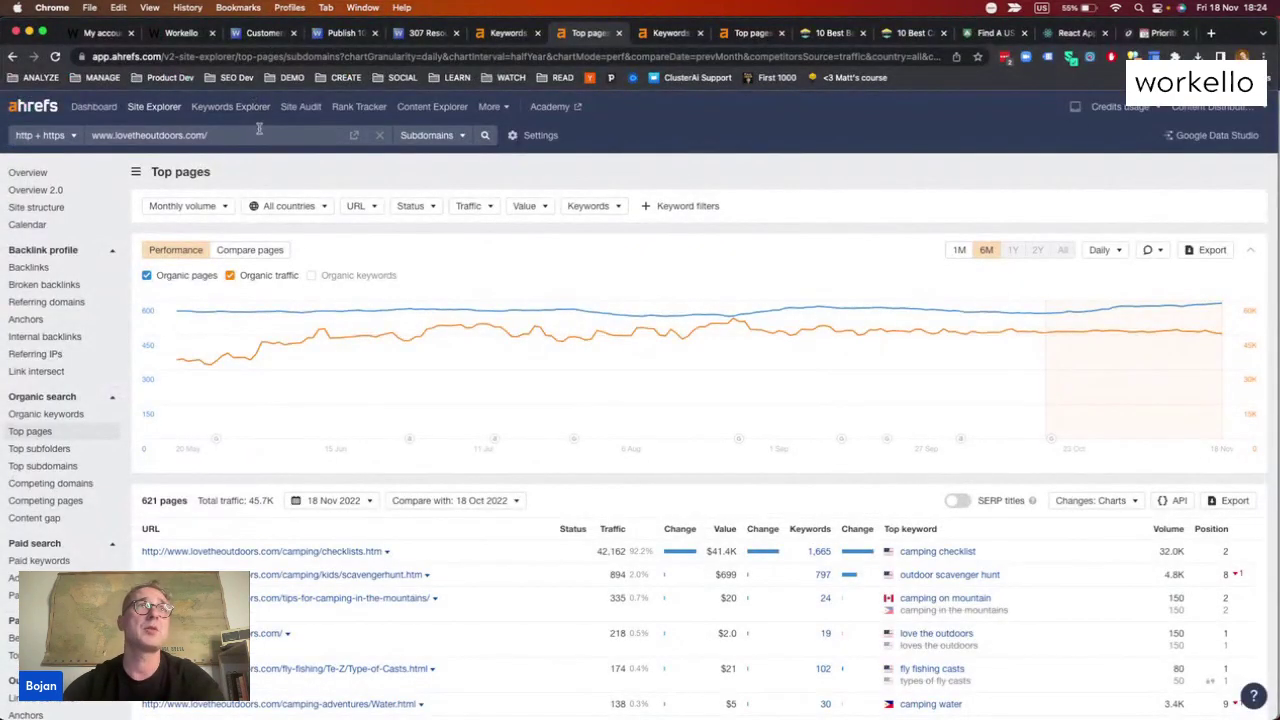
{"action": "left_click", "coordinate": [256, 134]}
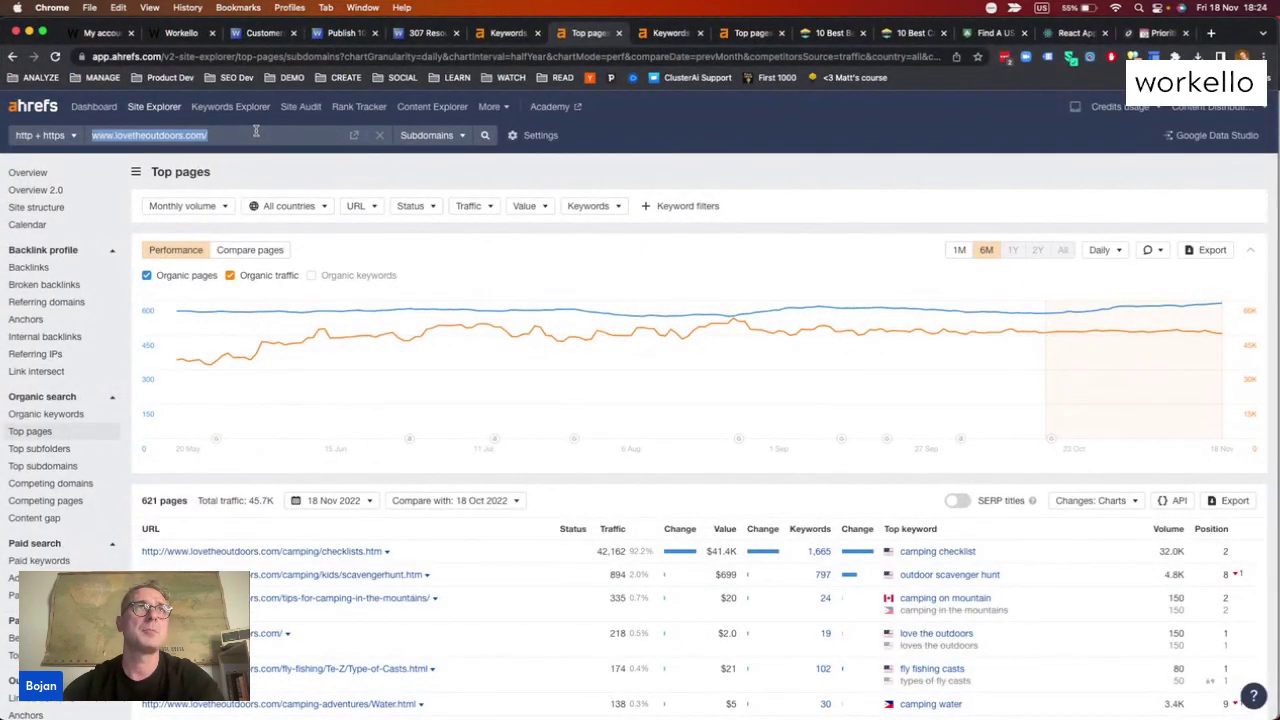
{"action": "type", "text": "https://www.americasstateparks.org/"}
{"action": "key", "text": "Return"}
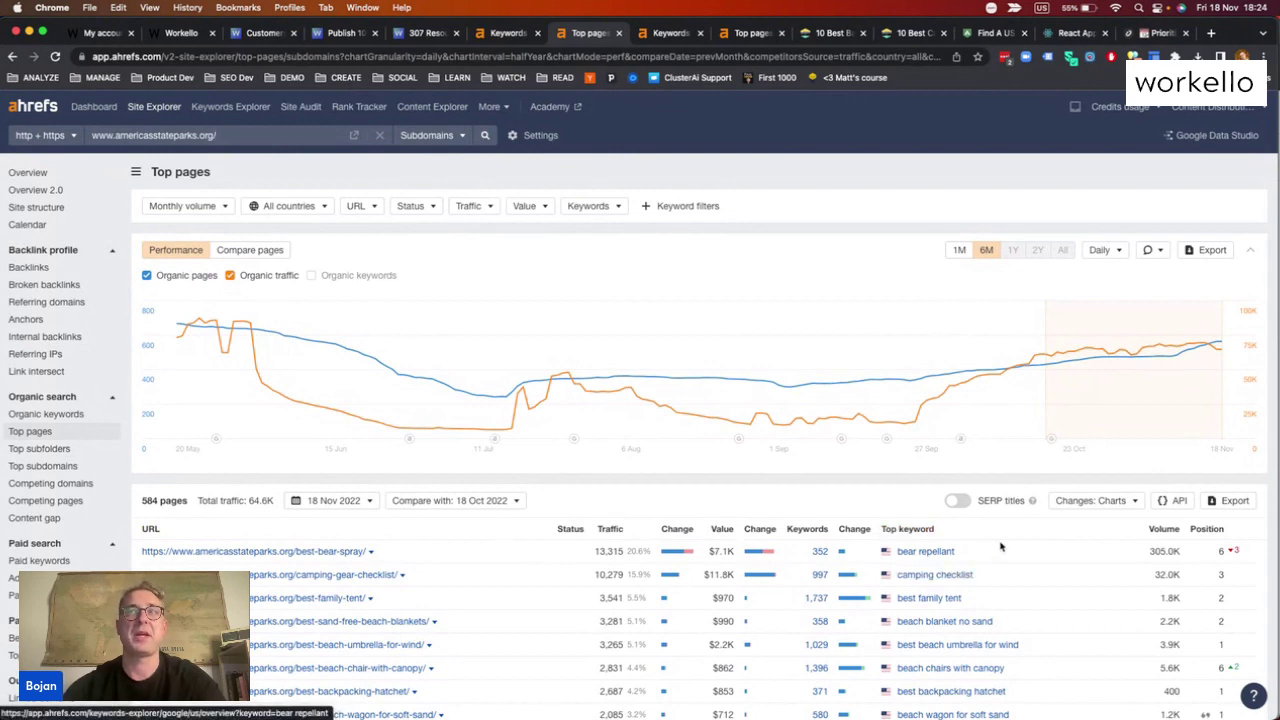
Examine the americasstateparks.org traffic chart and its top pages with their top keywords
{"action": "scroll", "coordinate": [1006, 560], "scroll_direction": "down", "scroll_amount": 2}
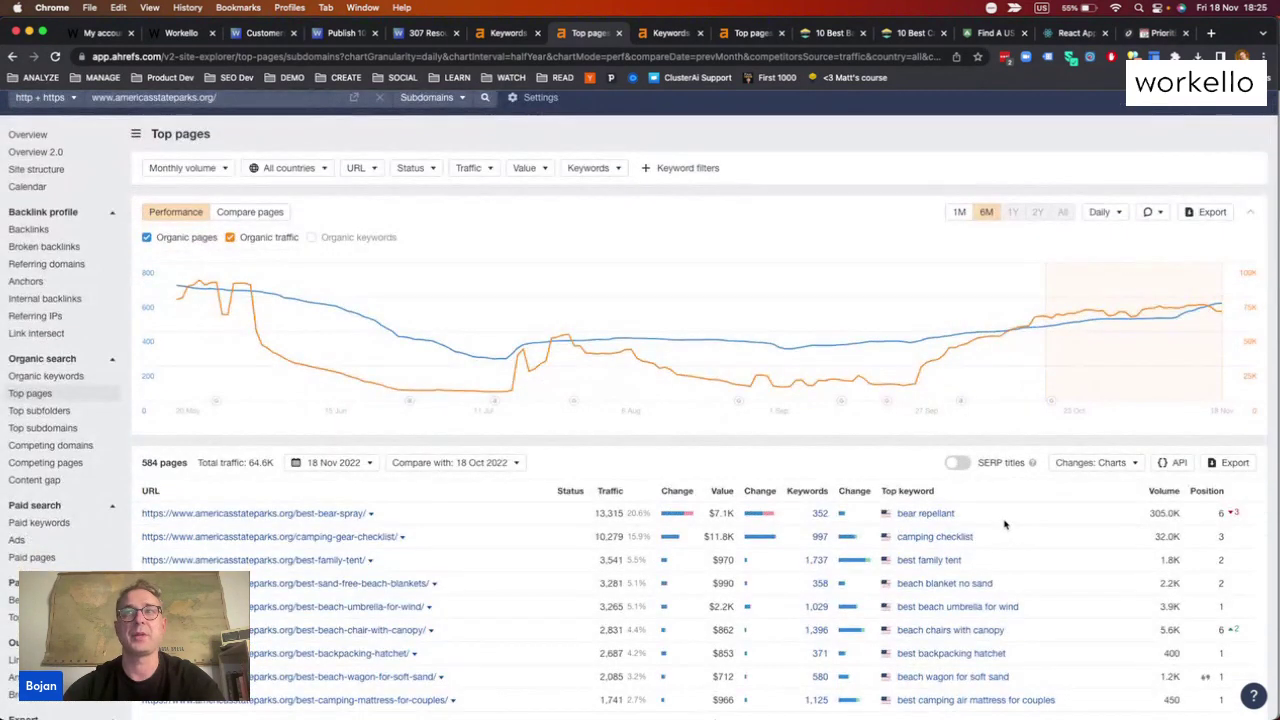
{"action": "scroll", "coordinate": [990, 520], "scroll_direction": "up", "scroll_amount": 1}
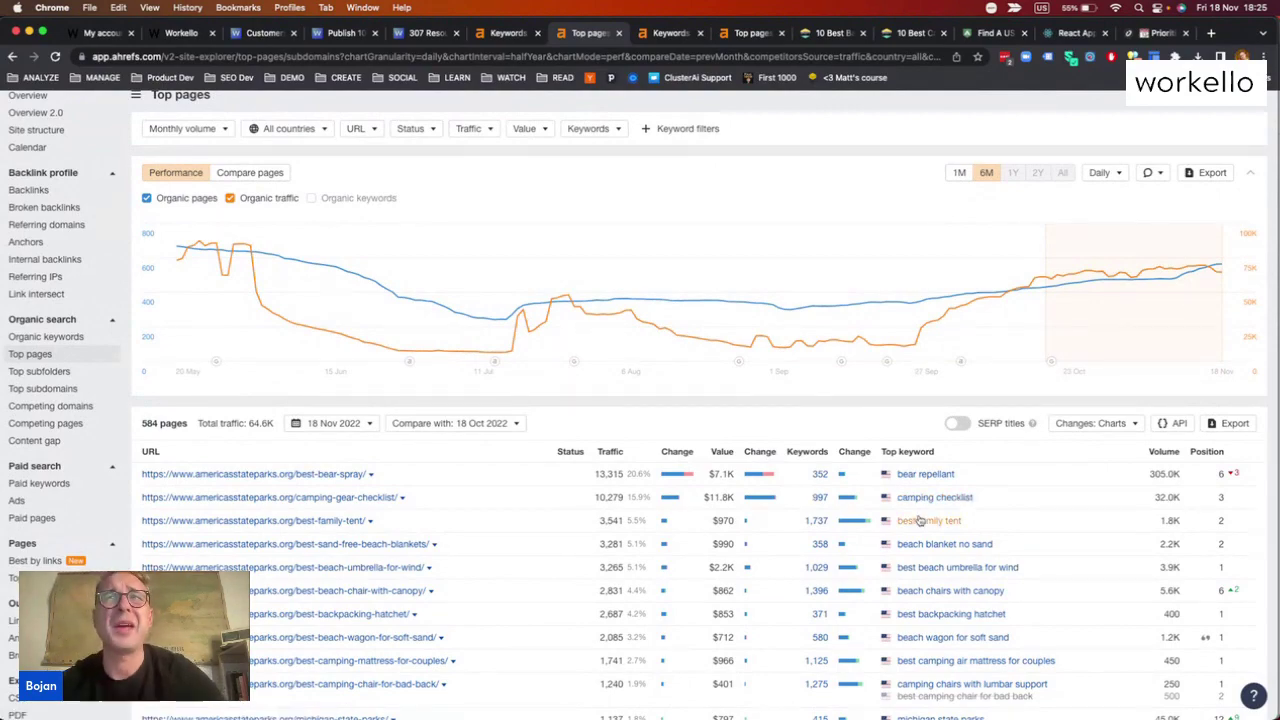
{"action": "scroll", "coordinate": [928, 500], "scroll_direction": "down", "scroll_amount": 1}
{"action": "scroll", "coordinate": [932, 495], "scroll_direction": "down", "scroll_amount": 3}
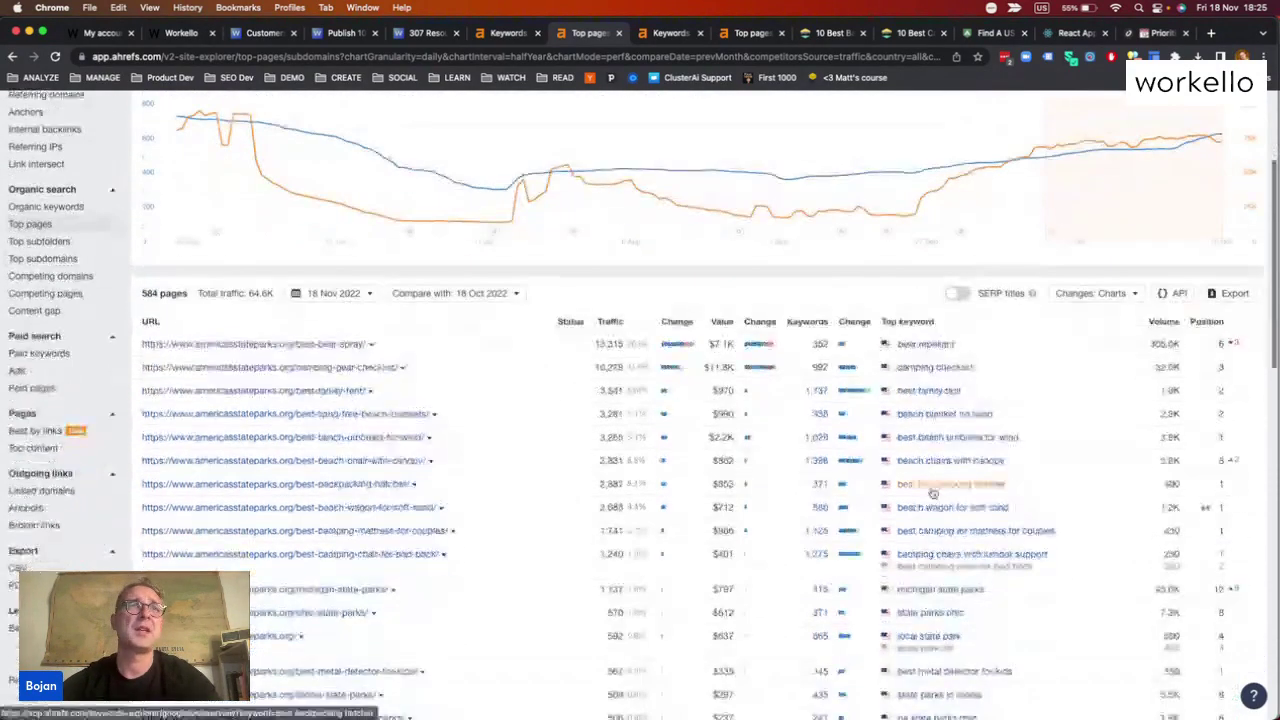
{"action": "scroll", "coordinate": [932, 493], "scroll_direction": "down", "scroll_amount": 4}
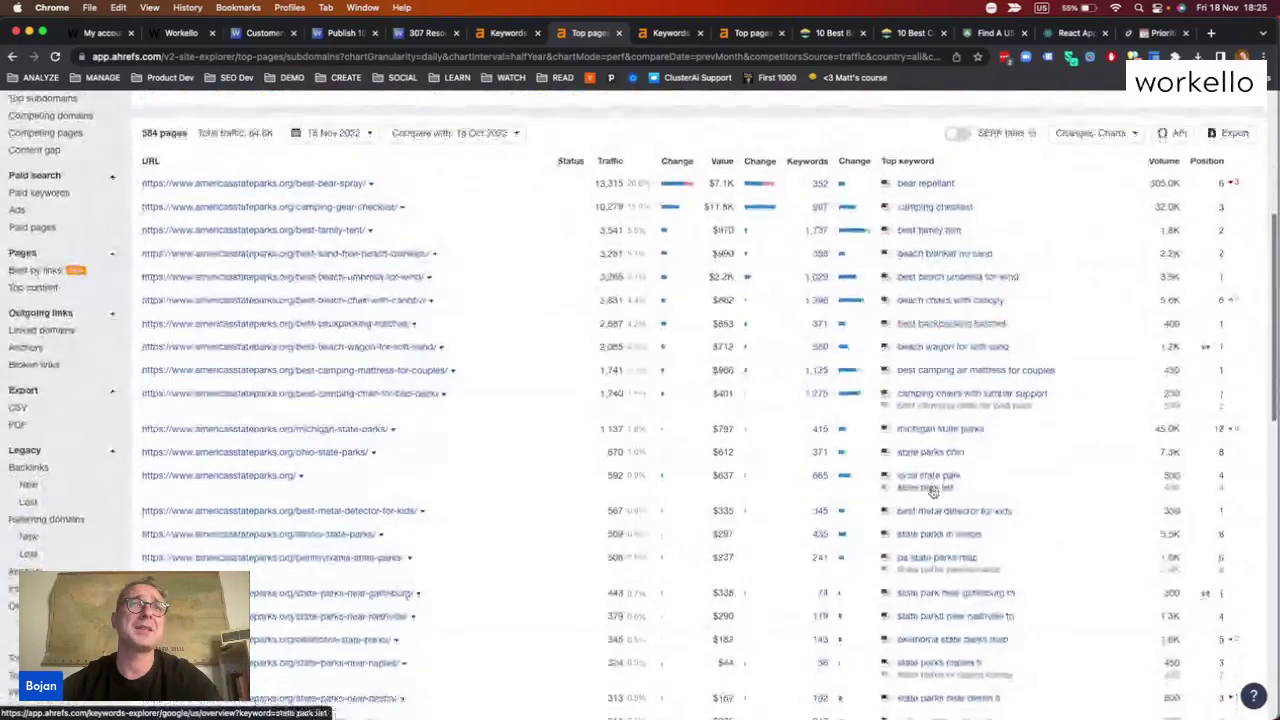
{"action": "scroll", "coordinate": [454, 450], "scroll_direction": "down", "scroll_amount": 2}
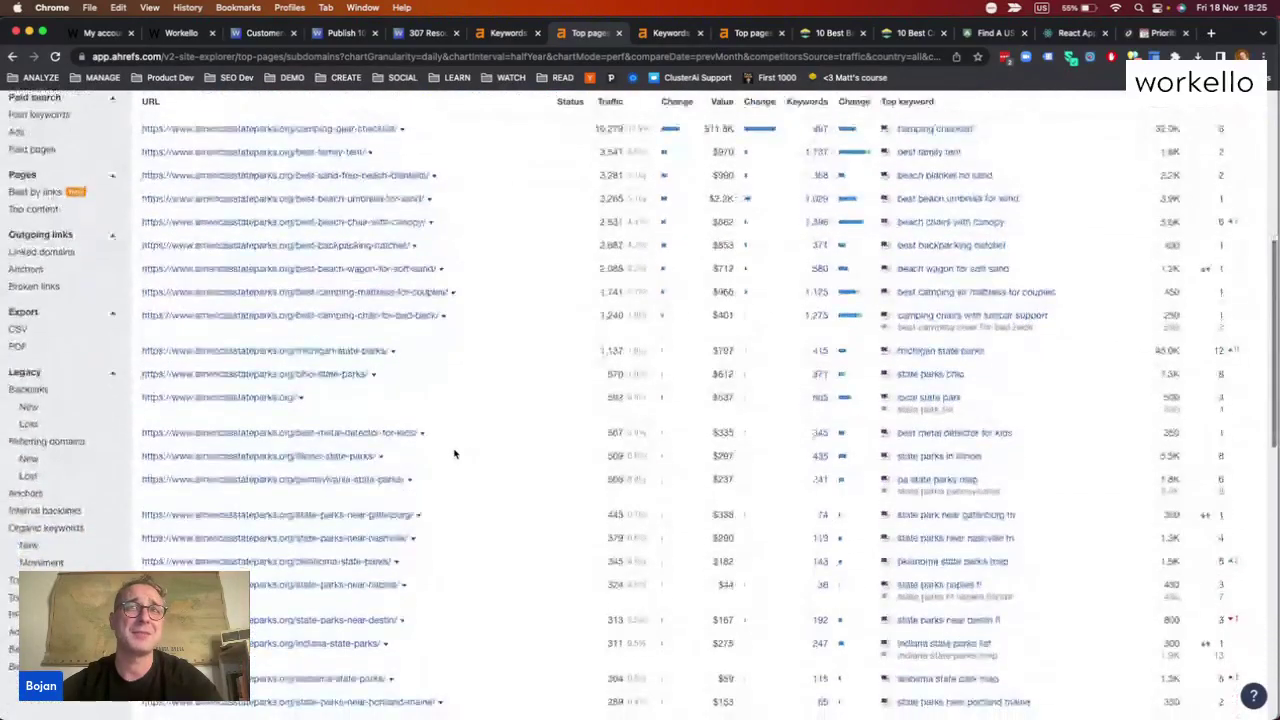
{"action": "scroll", "coordinate": [454, 452], "scroll_direction": "down", "scroll_amount": 4}
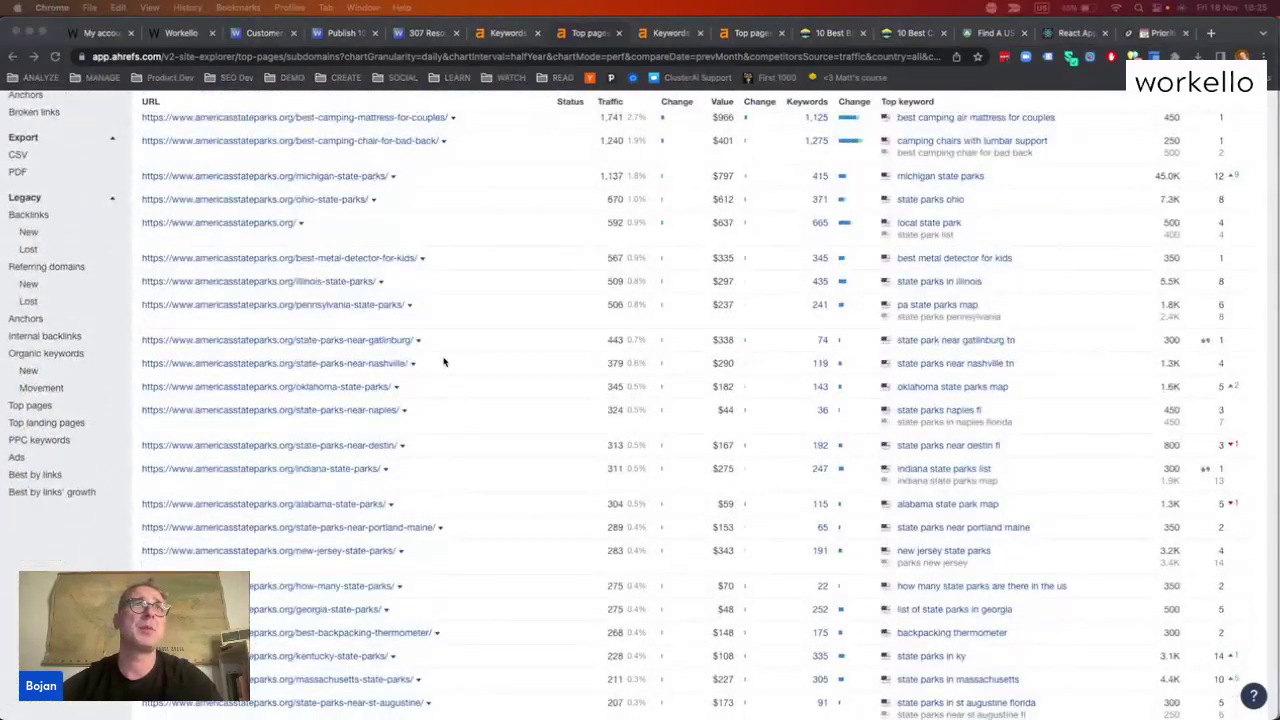
Check the americasstateparks.org note in cell B6 of the competitor list against the site's highest-traffic pages in Ahrefs
{"action": "key", "text": "super+grave"}
{"action": "left_click", "coordinate": [268, 272]}
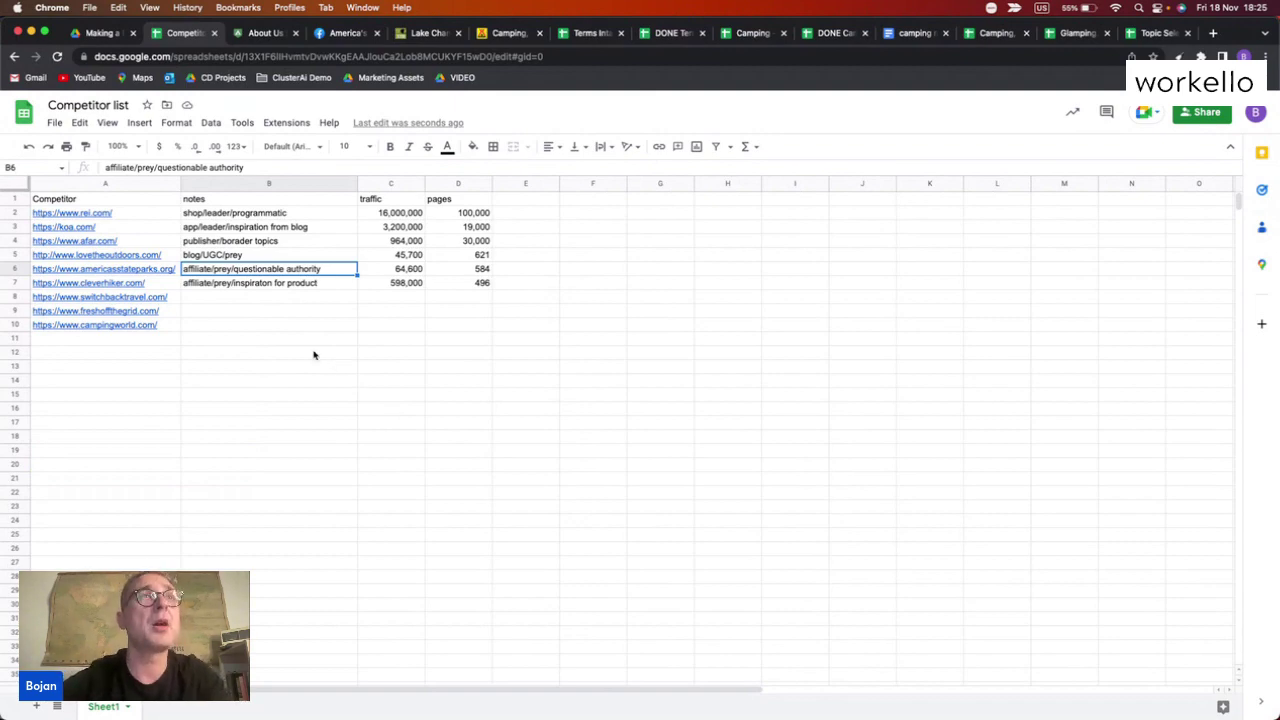
{"action": "key", "text": "super+grave"}
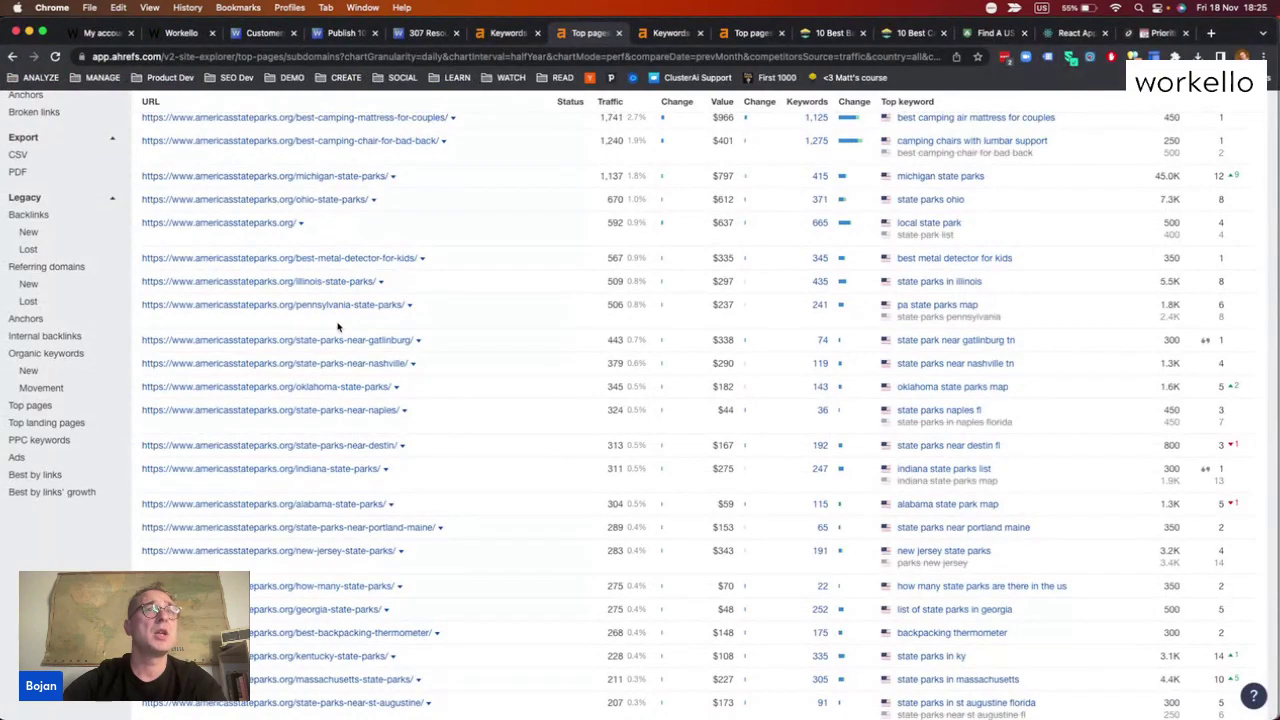
{"action": "scroll", "coordinate": [338, 327], "scroll_direction": "up", "scroll_amount": 5}
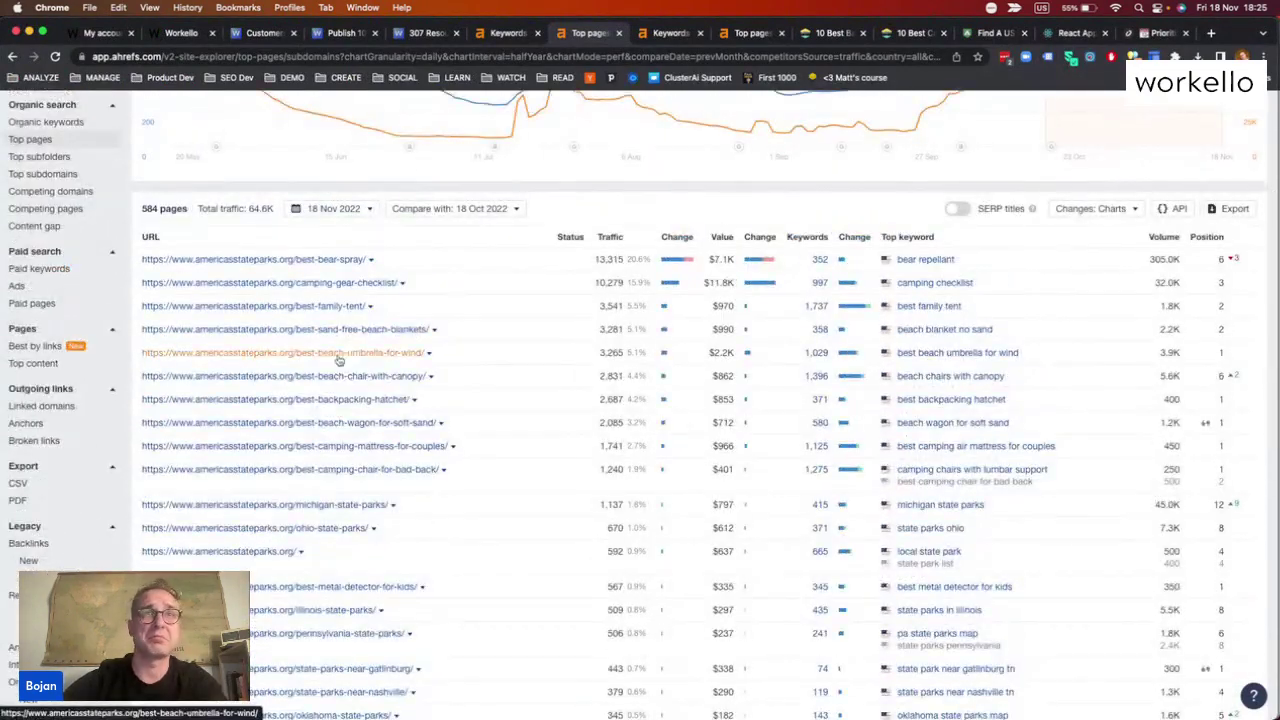
{"action": "scroll", "coordinate": [450, 485], "scroll_direction": "up", "scroll_amount": 5}
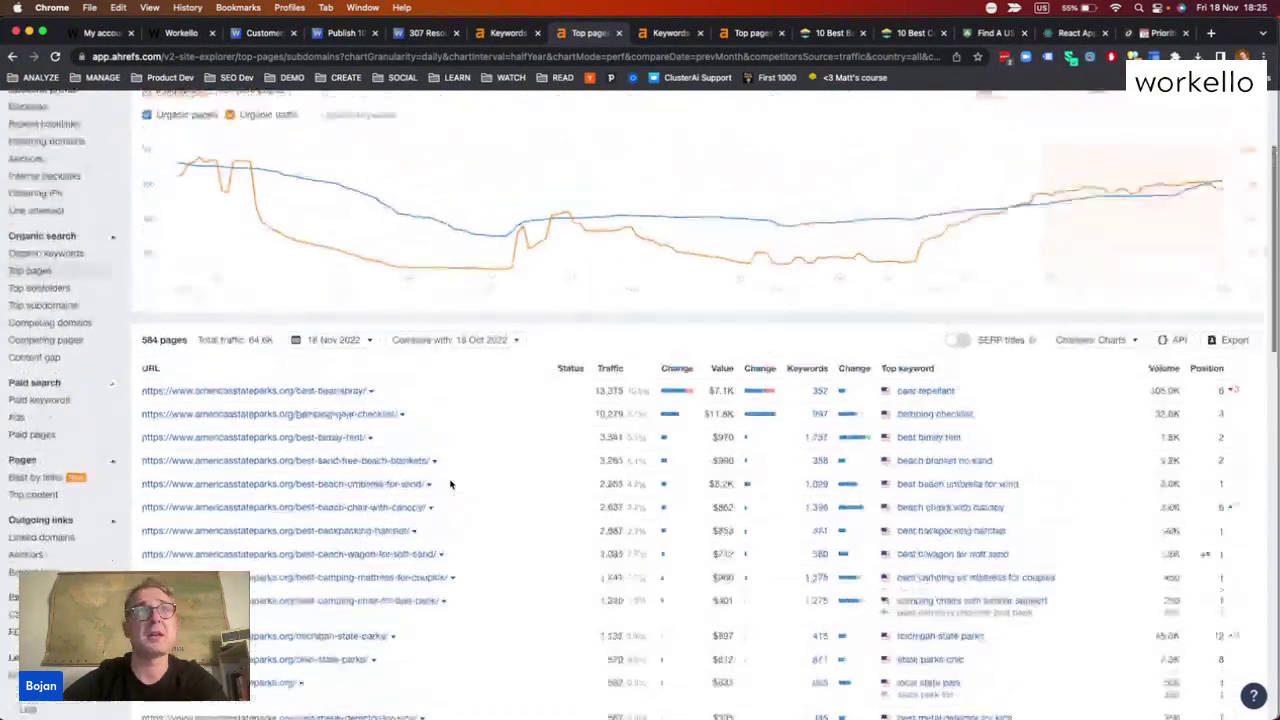
Return to the competitor list, review the note in cell B7, and copy the cleverhiker.com address from cell A7
{"action": "key", "text": "super+grave"}
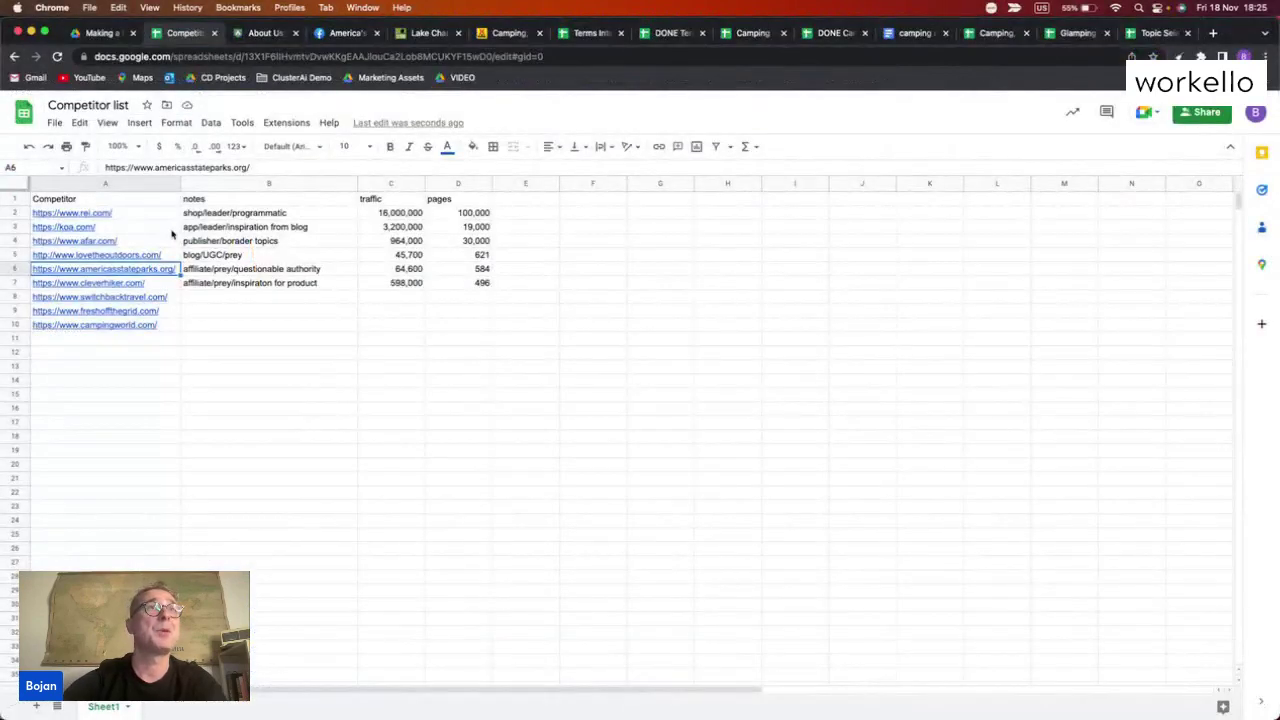
{"action": "left_click", "coordinate": [288, 285]}
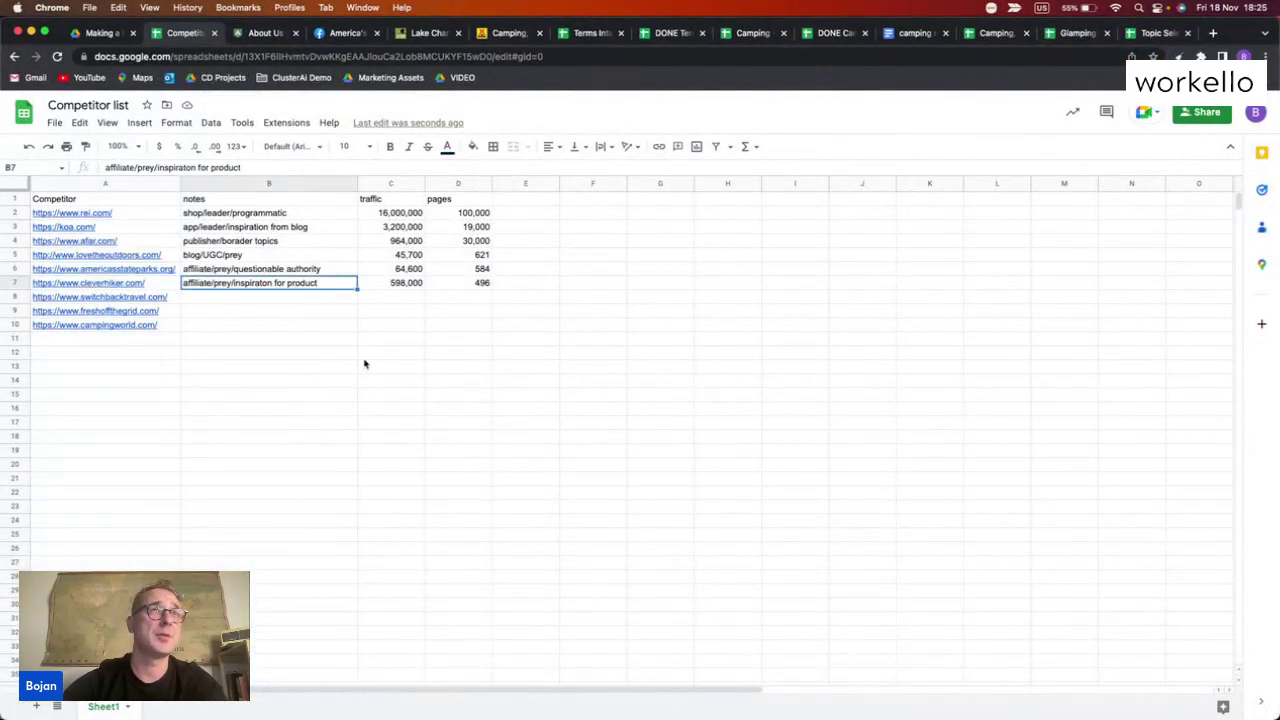
{"action": "left_click", "coordinate": [148, 285]}
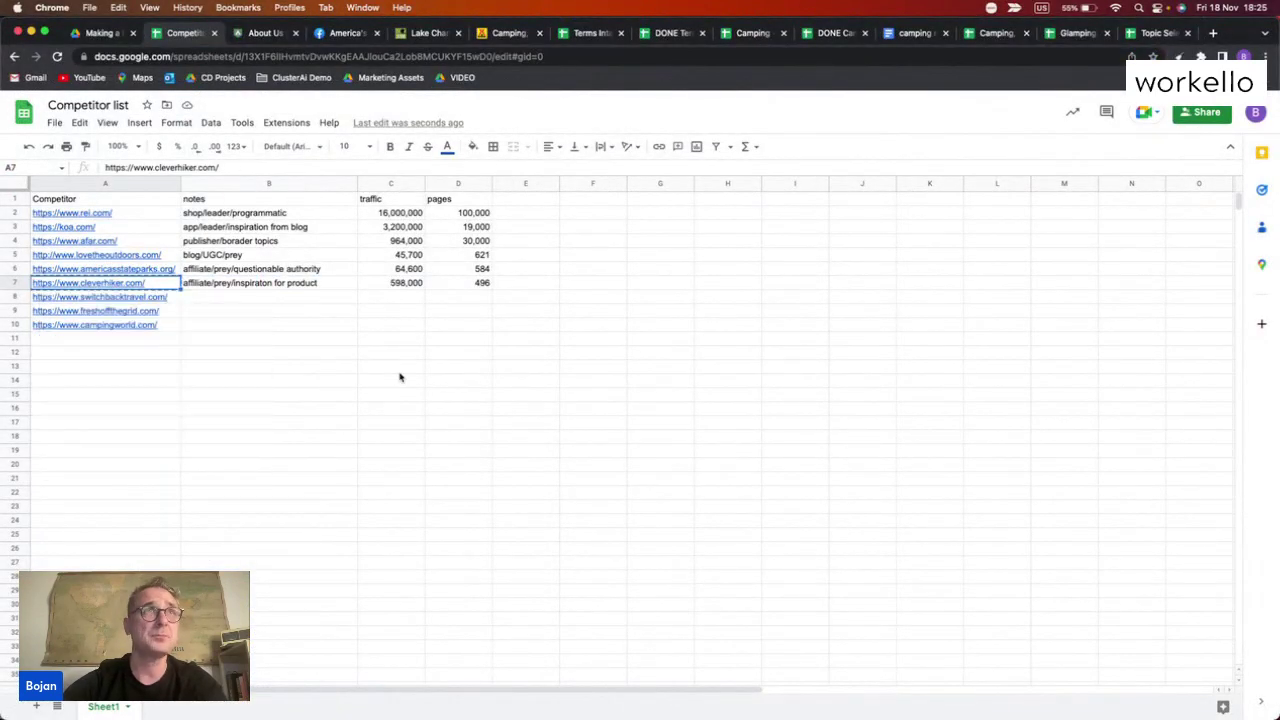
Switch to Ahrefs and look through the americasstateparks.org top pages once more, including the individual state park pages
{"action": "key", "text": "super+grave"}
{"action": "scroll", "coordinate": [340, 568], "scroll_direction": "down", "scroll_amount": 4}
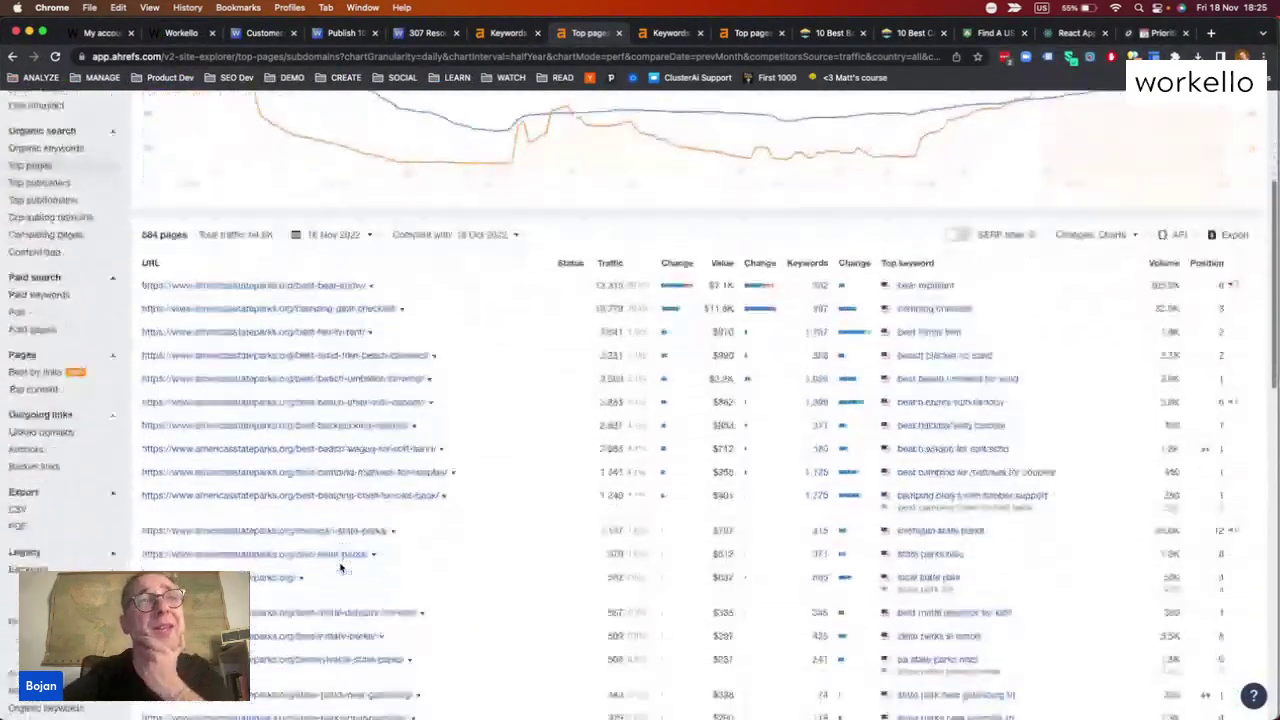
{"action": "scroll", "coordinate": [340, 568], "scroll_direction": "down", "scroll_amount": 4}
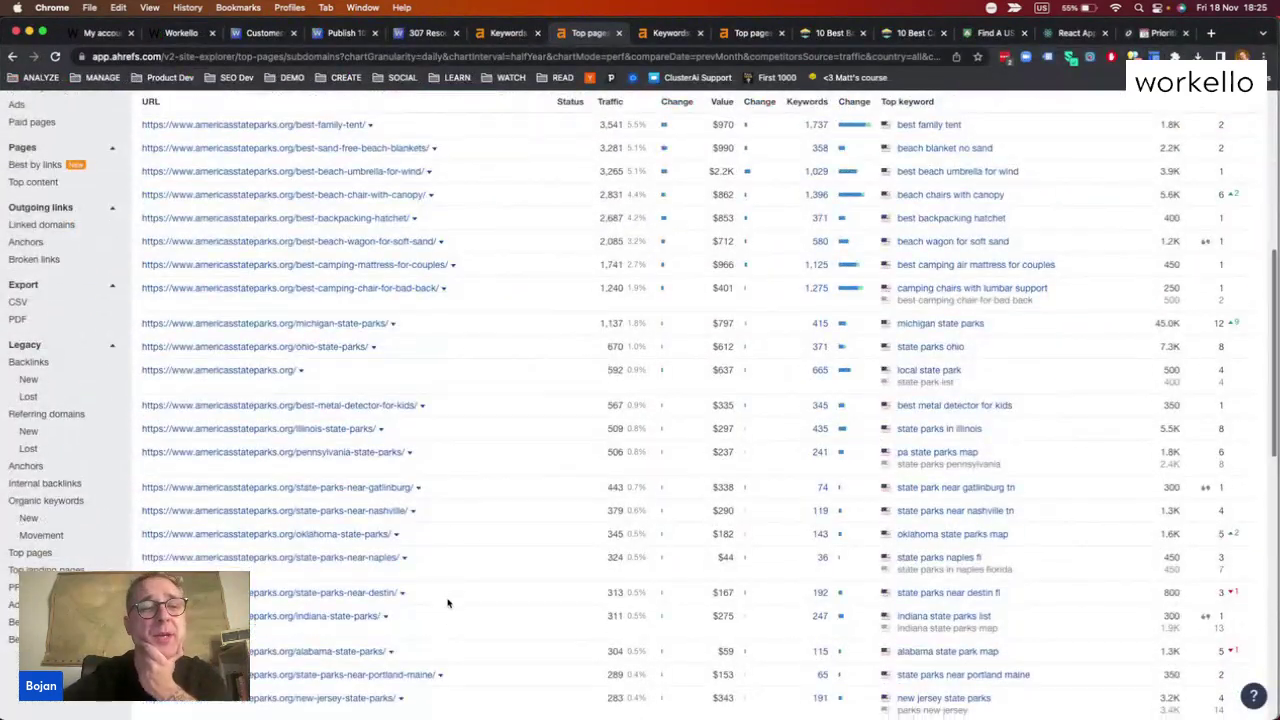
{"action": "scroll", "coordinate": [448, 602], "scroll_direction": "down", "scroll_amount": 1}
{"action": "scroll", "coordinate": [448, 602], "scroll_direction": "up", "scroll_amount": 8}
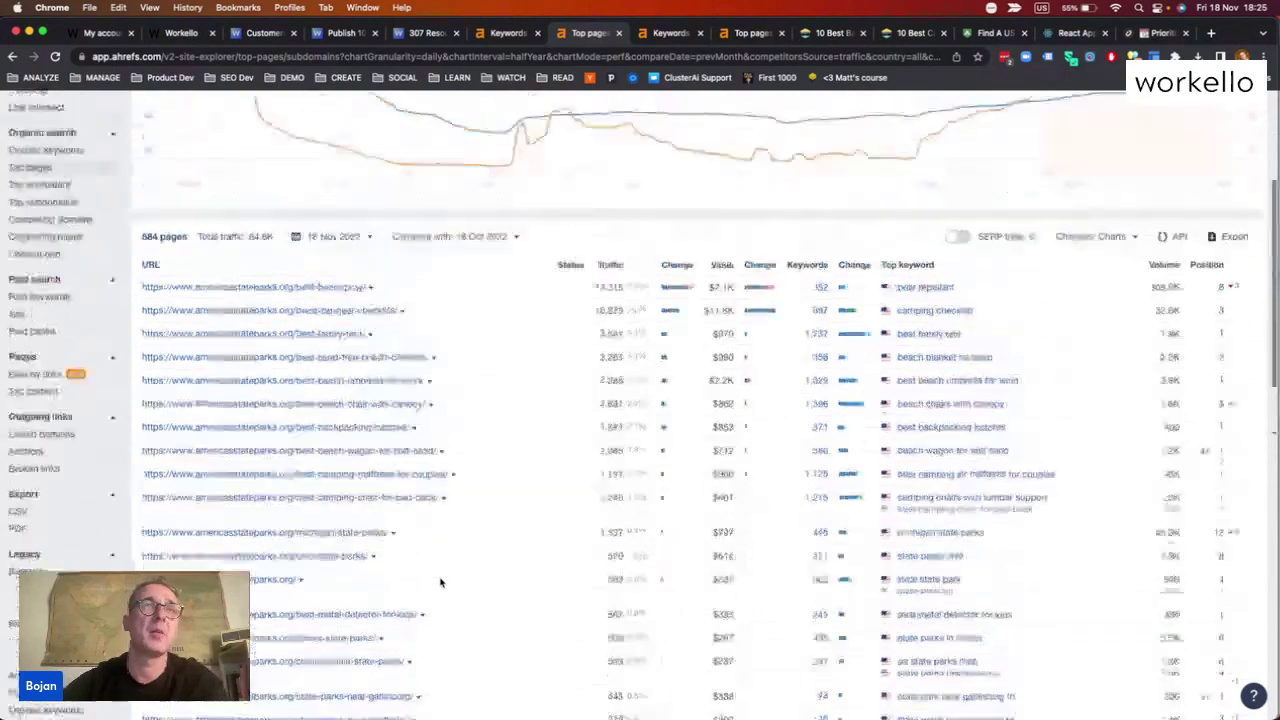
{"action": "key", "text": "super+grave"}
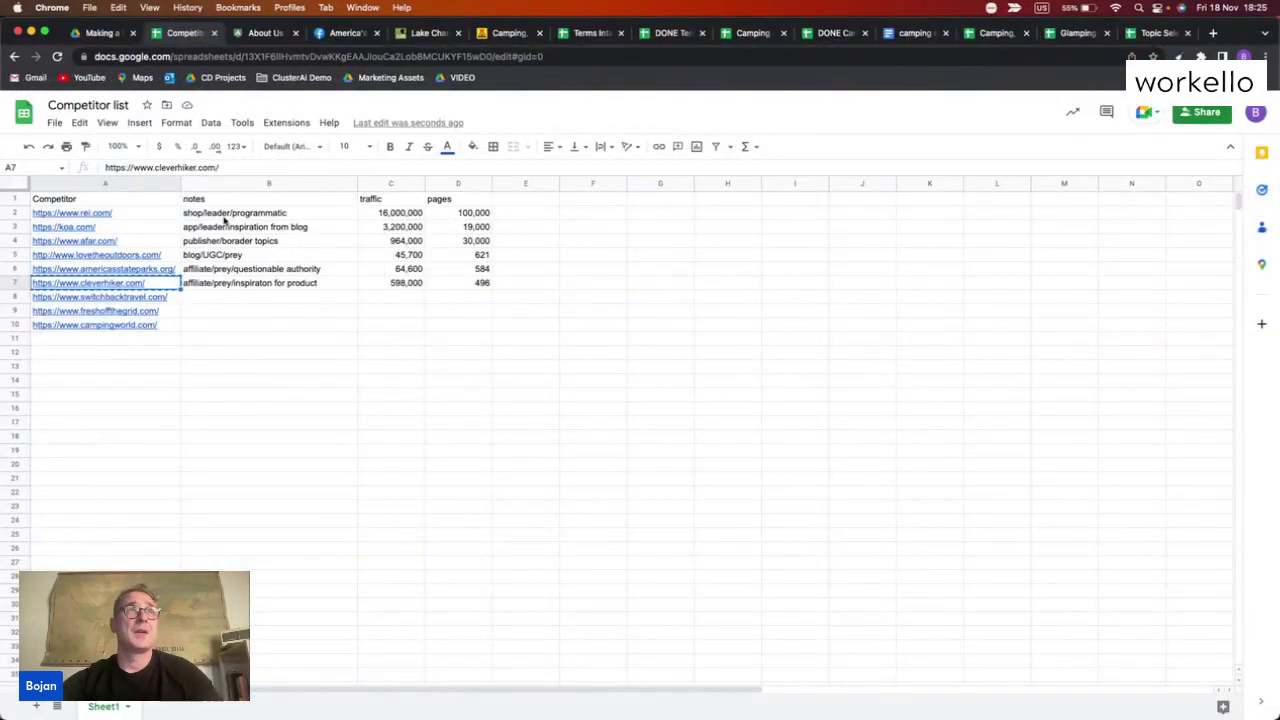
{"action": "key", "text": "super+grave"}
{"action": "key", "text": "super+grave"}
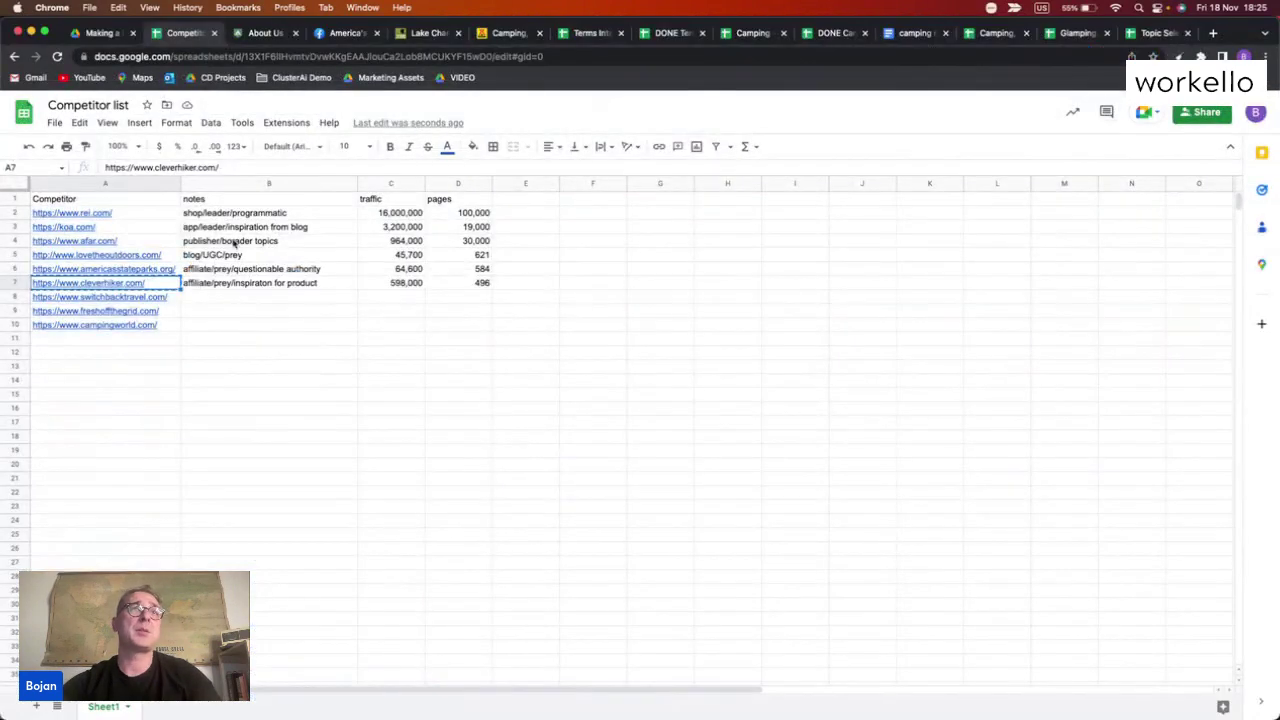
{"action": "key", "text": "super+grave"}
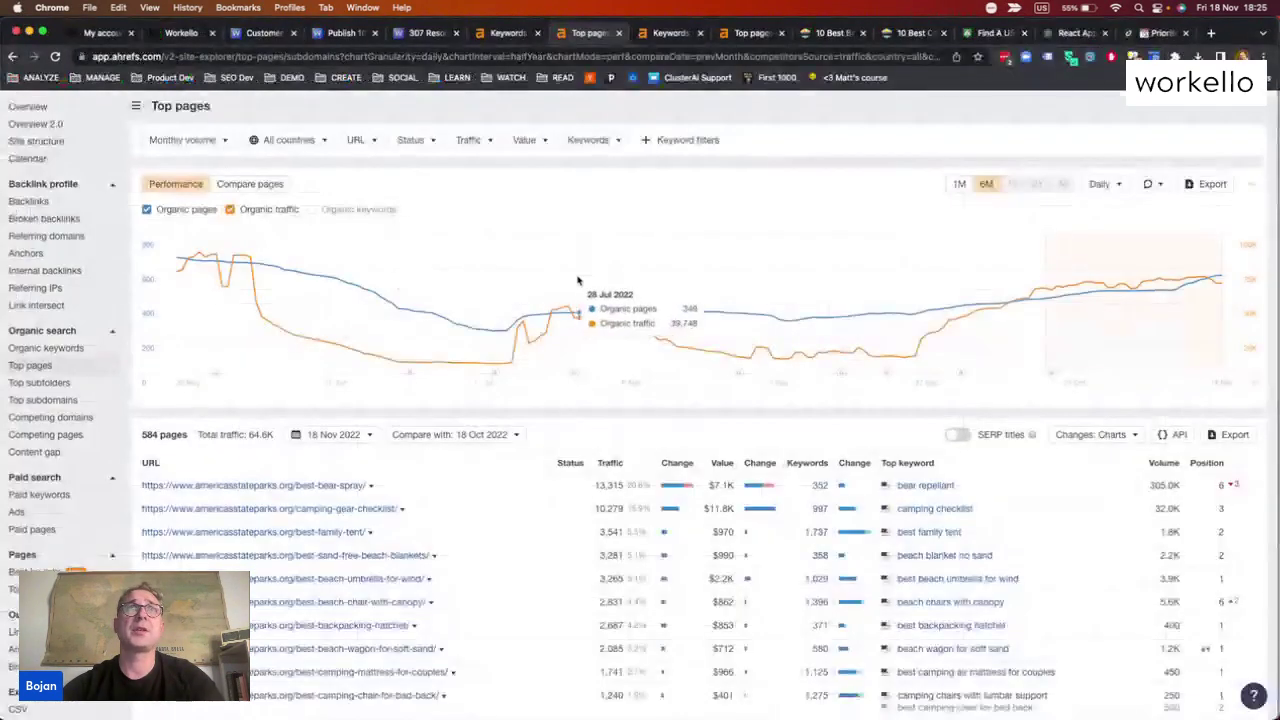
{"action": "scroll", "coordinate": [550, 326], "scroll_direction": "up", "scroll_amount": 2}
{"action": "left_click", "coordinate": [300, 140]}
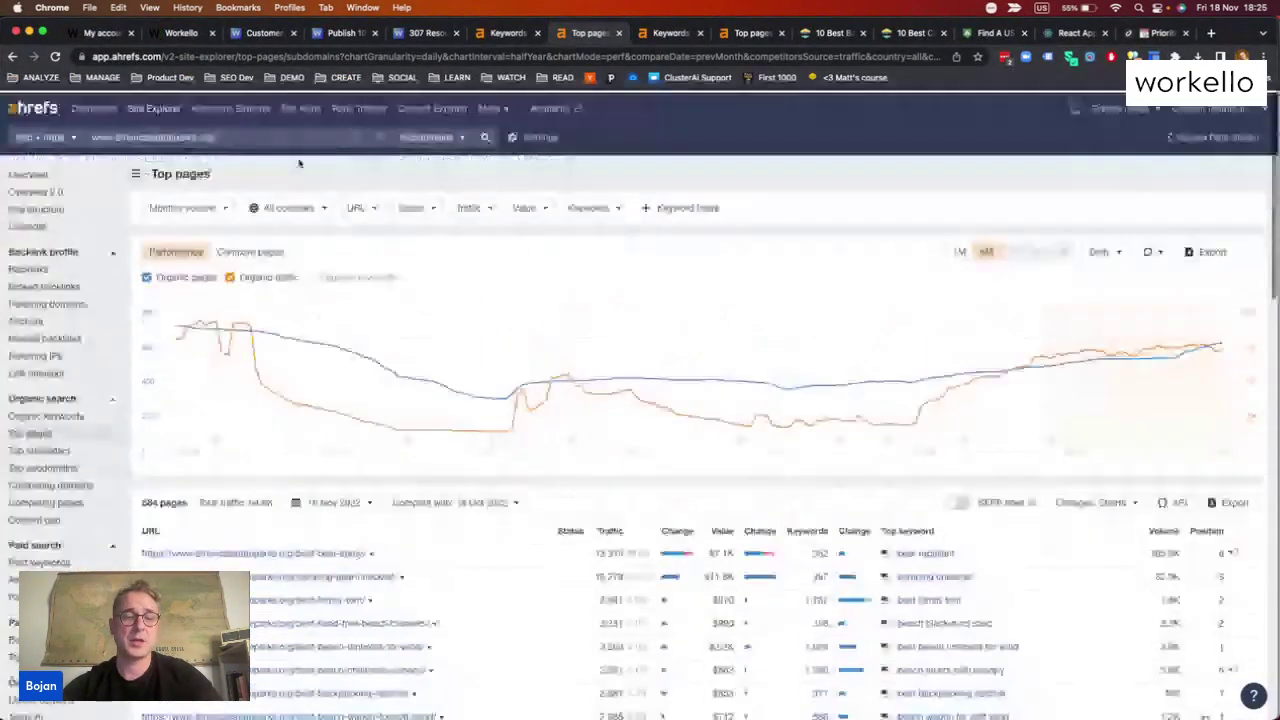
{"action": "type", "text": "www.cleverhiker.com/"}
{"action": "key", "text": "Return"}
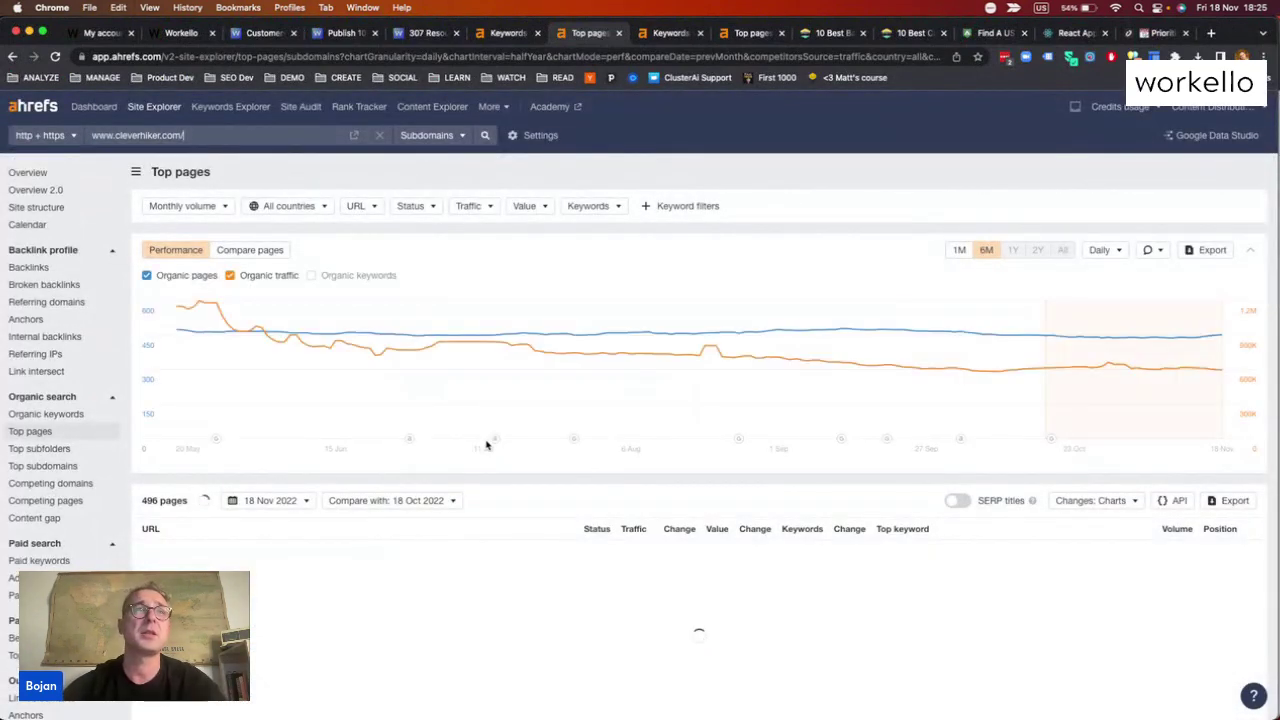
Review cleverhiker.com's highest-traffic pages in the Top pages report and open the best-hiking-shoes-women article
{"action": "scroll", "coordinate": [487, 445], "scroll_direction": "down", "scroll_amount": 2}
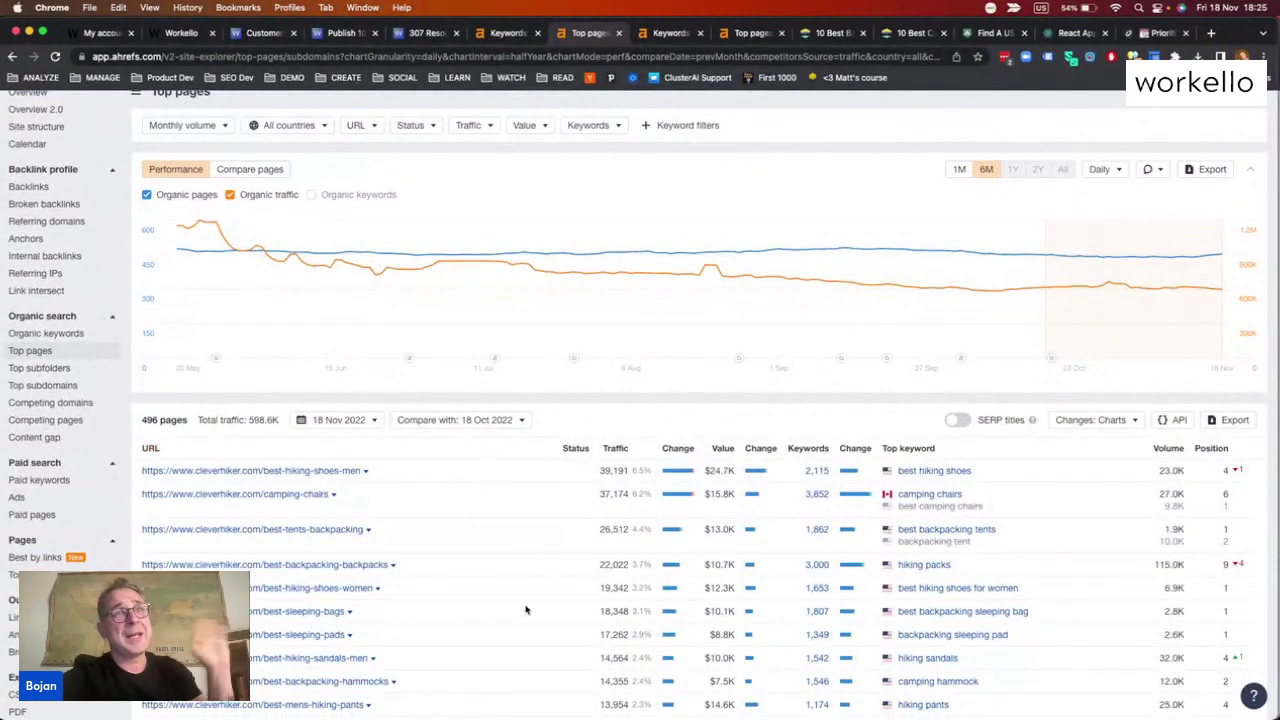
{"action": "scroll", "coordinate": [526, 610], "scroll_direction": "down", "scroll_amount": 6}
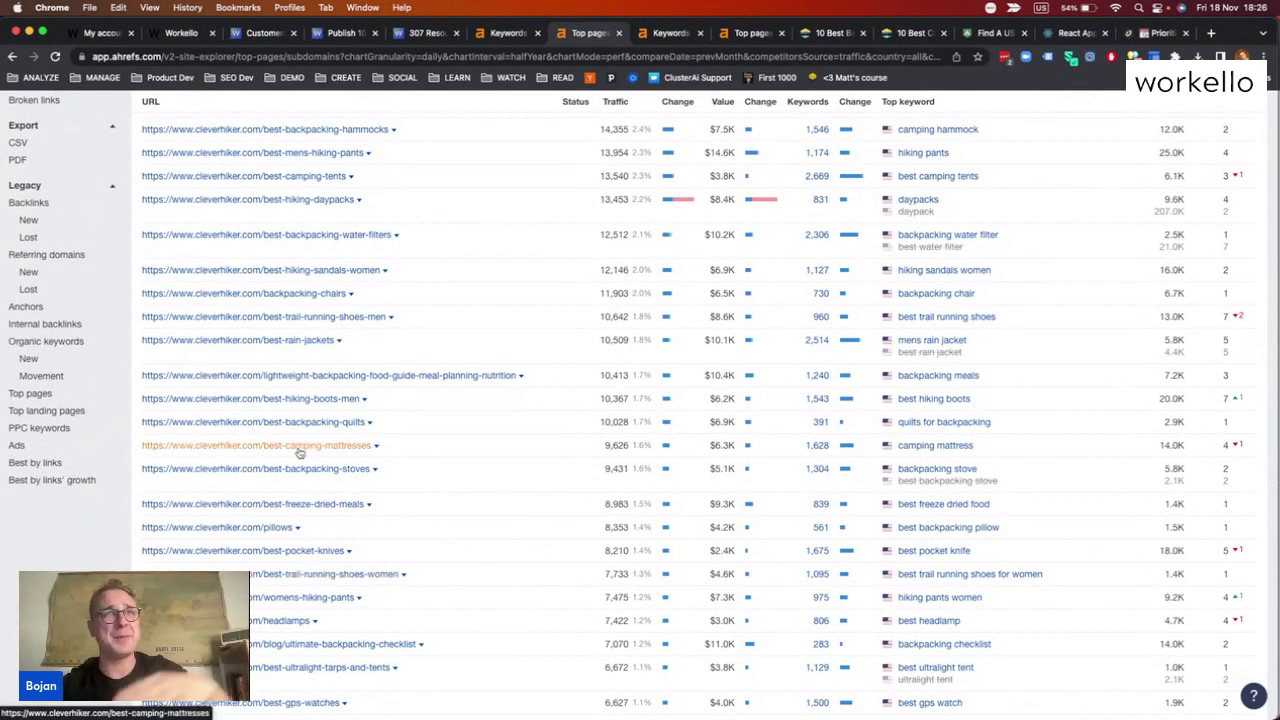
{"action": "left_click", "coordinate": [255, 322]}
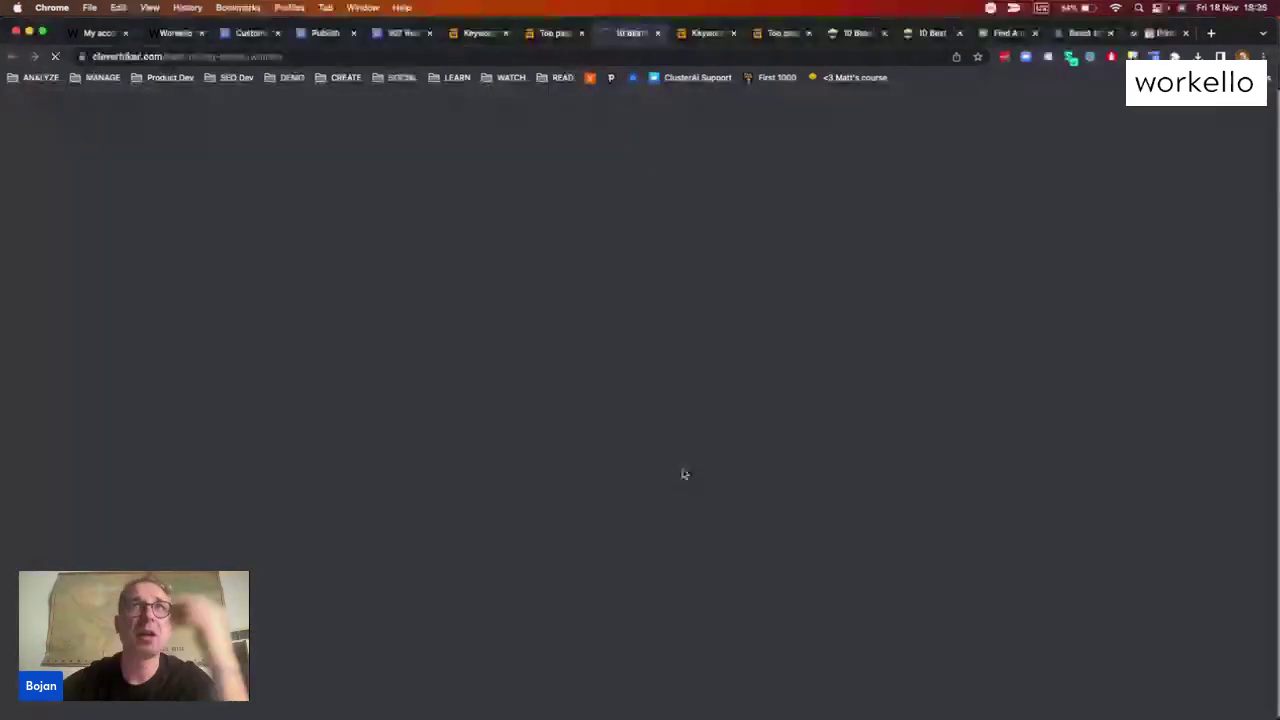
Skim the introduction and Staff Picks list of the women's hiking shoes article
{"action": "scroll", "coordinate": [684, 474], "scroll_direction": "down", "scroll_amount": 4}
{"action": "scroll", "coordinate": [684, 470], "scroll_direction": "down", "scroll_amount": 5}
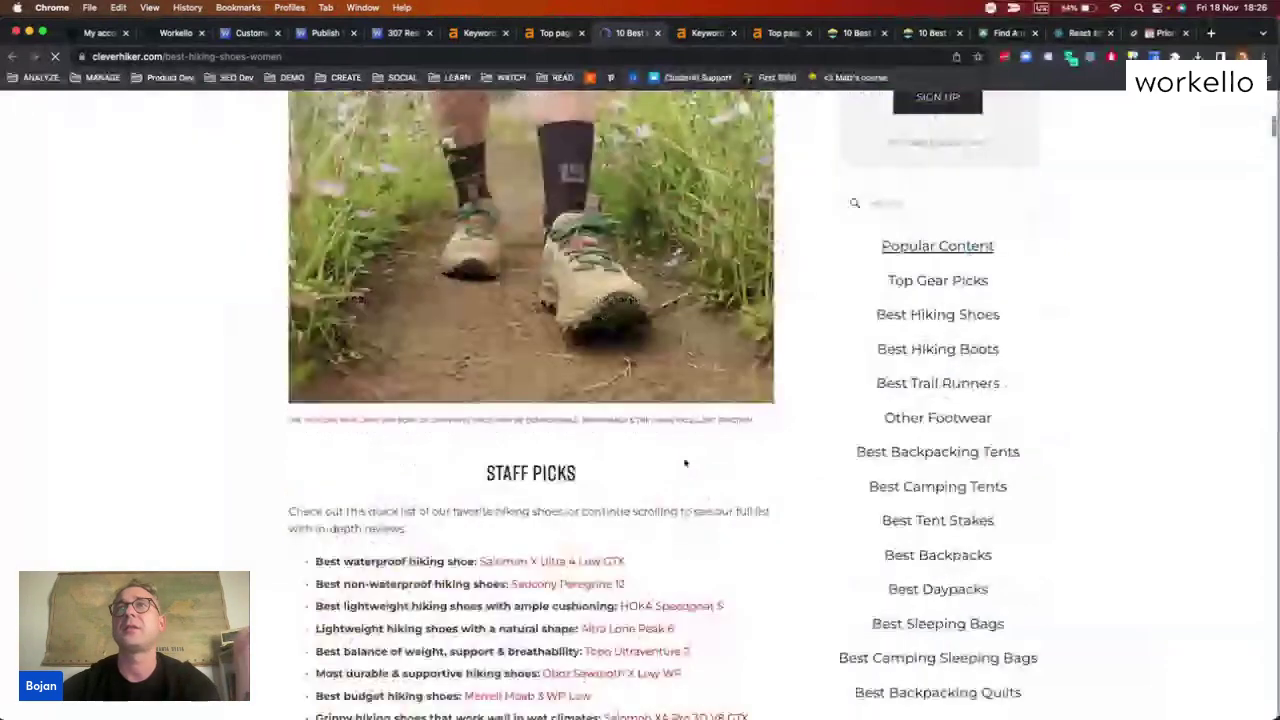
{"action": "scroll", "coordinate": [685, 463], "scroll_direction": "down", "scroll_amount": 3}
{"action": "scroll", "coordinate": [685, 463], "scroll_direction": "up", "scroll_amount": 10}
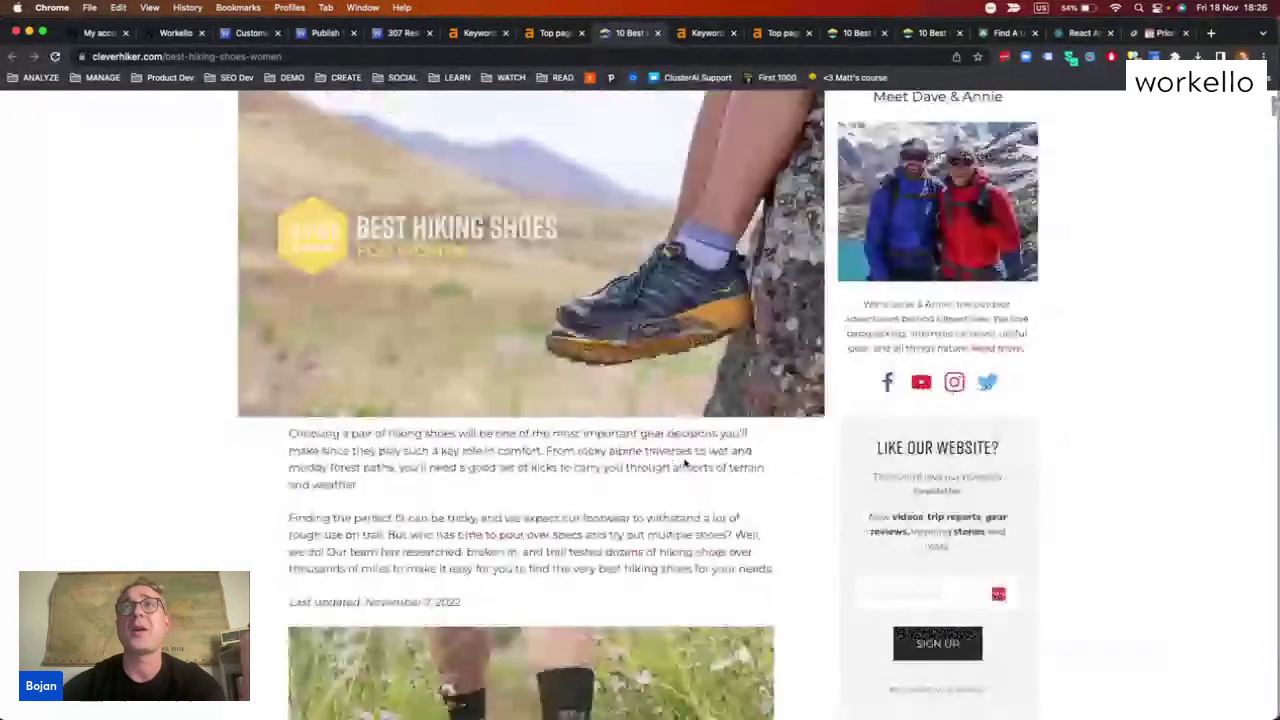
{"action": "scroll", "coordinate": [685, 463], "scroll_direction": "down", "scroll_amount": 10}
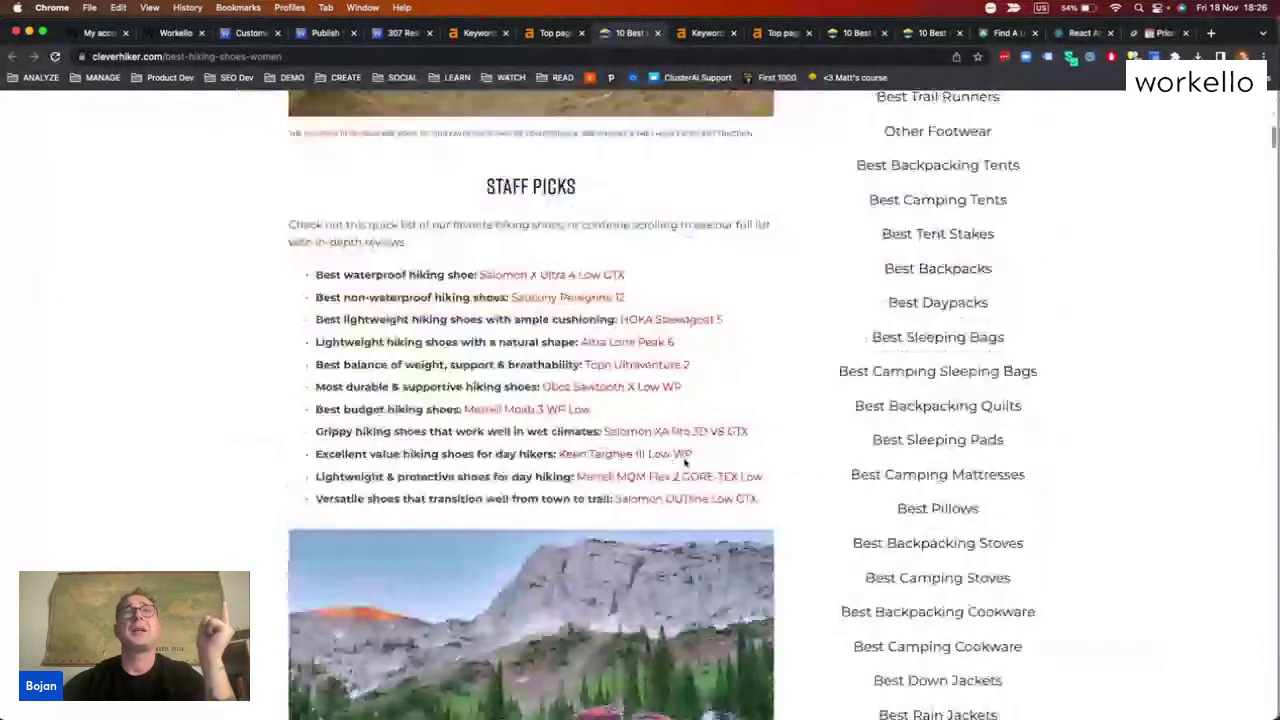
Read through the article's individual shoe reviews, Honorable Mentions and Critical Footwear Considerations down to the author section
{"action": "scroll", "coordinate": [685, 462], "scroll_direction": "down", "scroll_amount": 20}
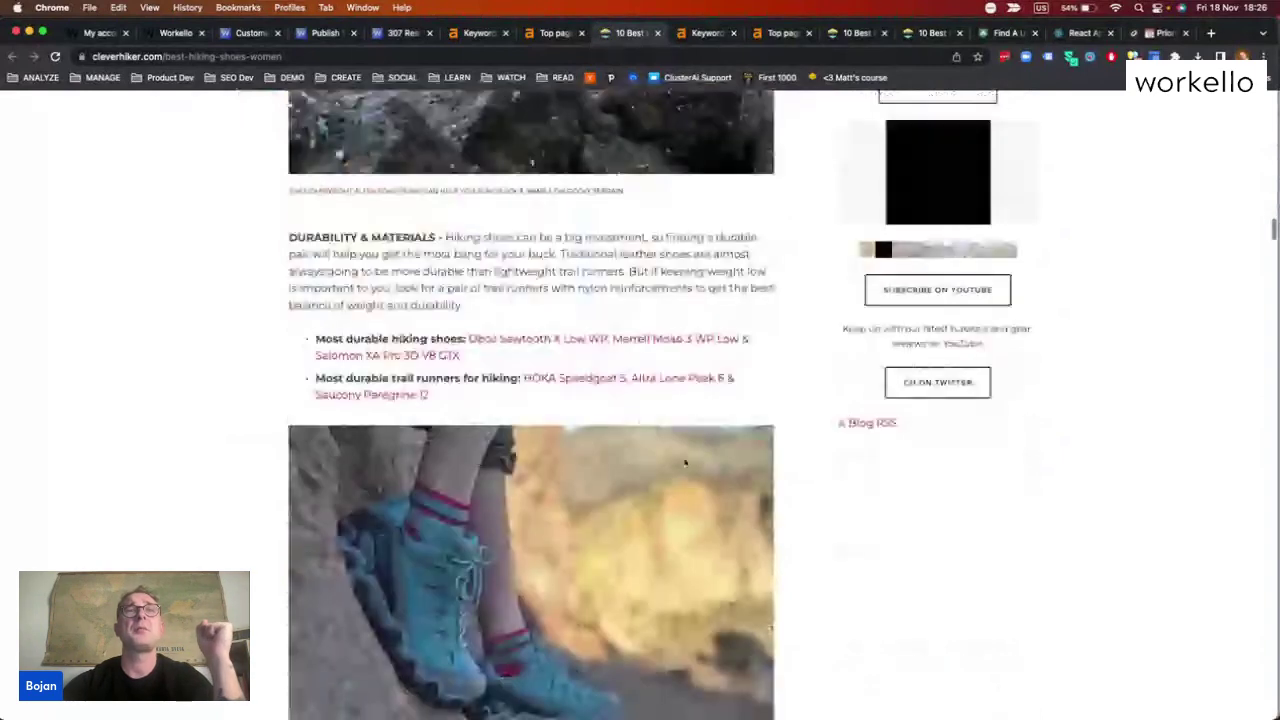
{"action": "scroll", "coordinate": [685, 463], "scroll_direction": "down", "scroll_amount": 15}
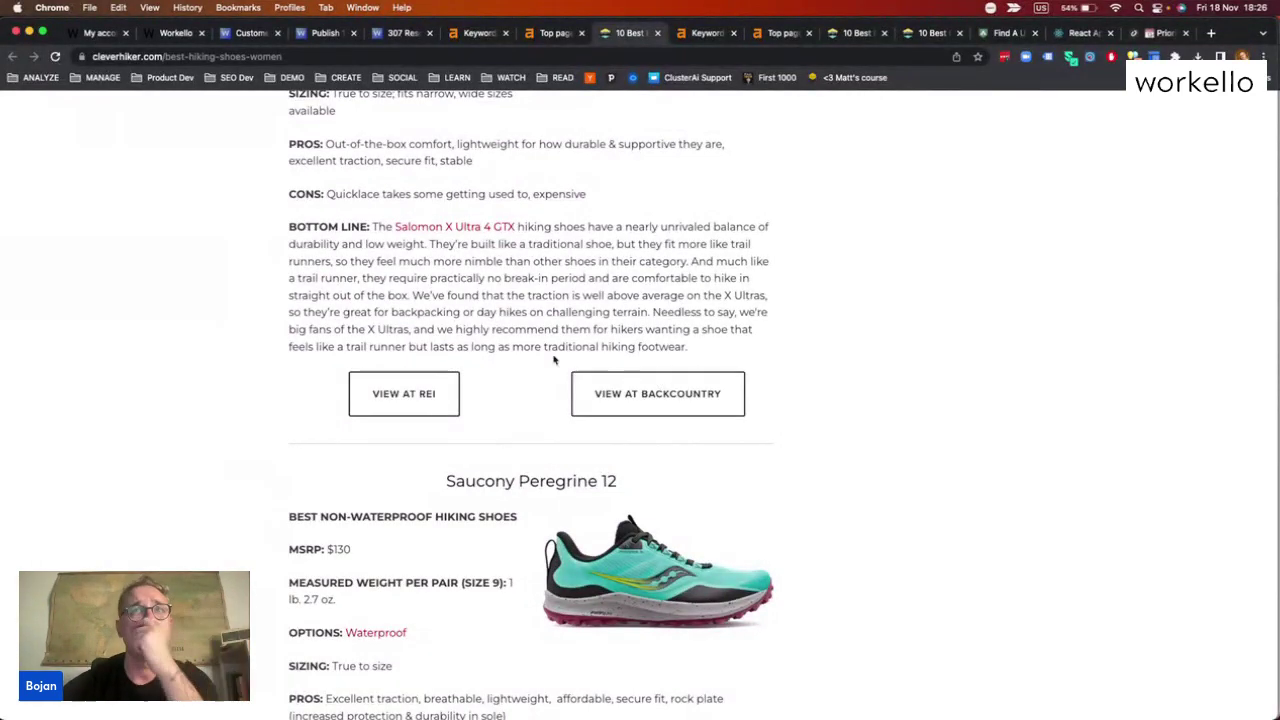
{"action": "scroll", "coordinate": [728, 405], "scroll_direction": "down", "scroll_amount": 10}
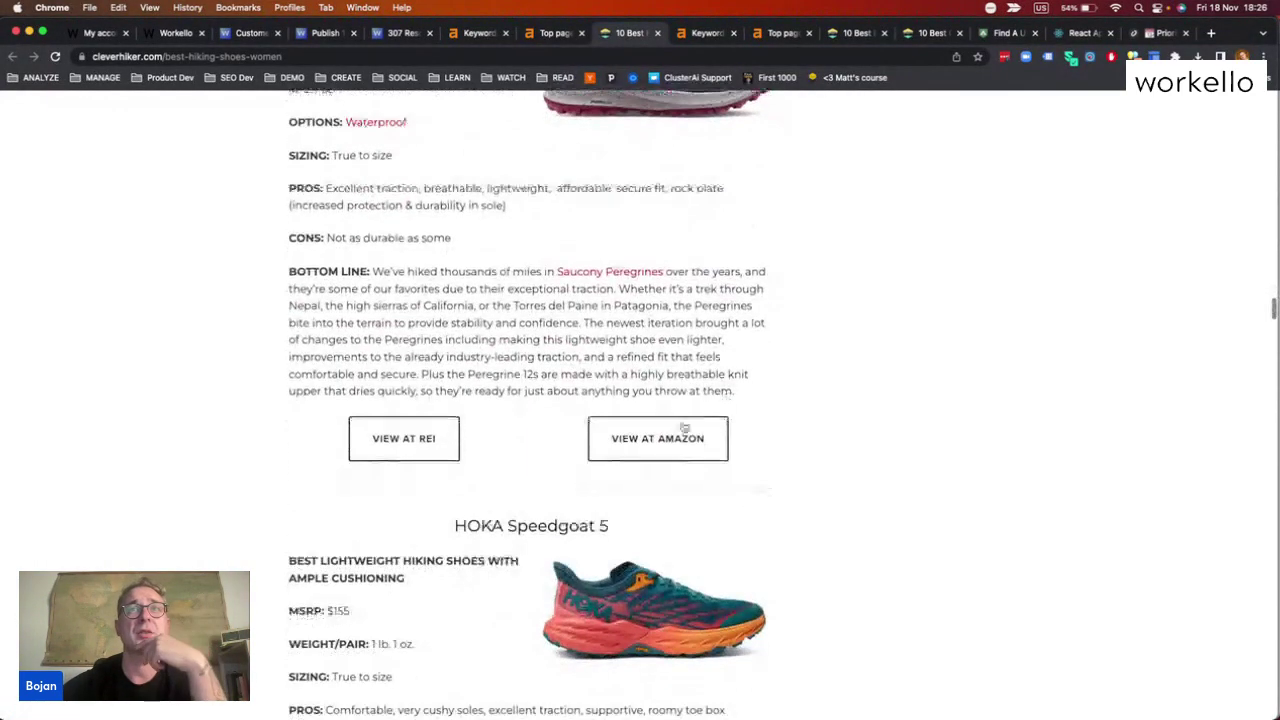
{"action": "scroll", "coordinate": [670, 438], "scroll_direction": "down", "scroll_amount": 20}
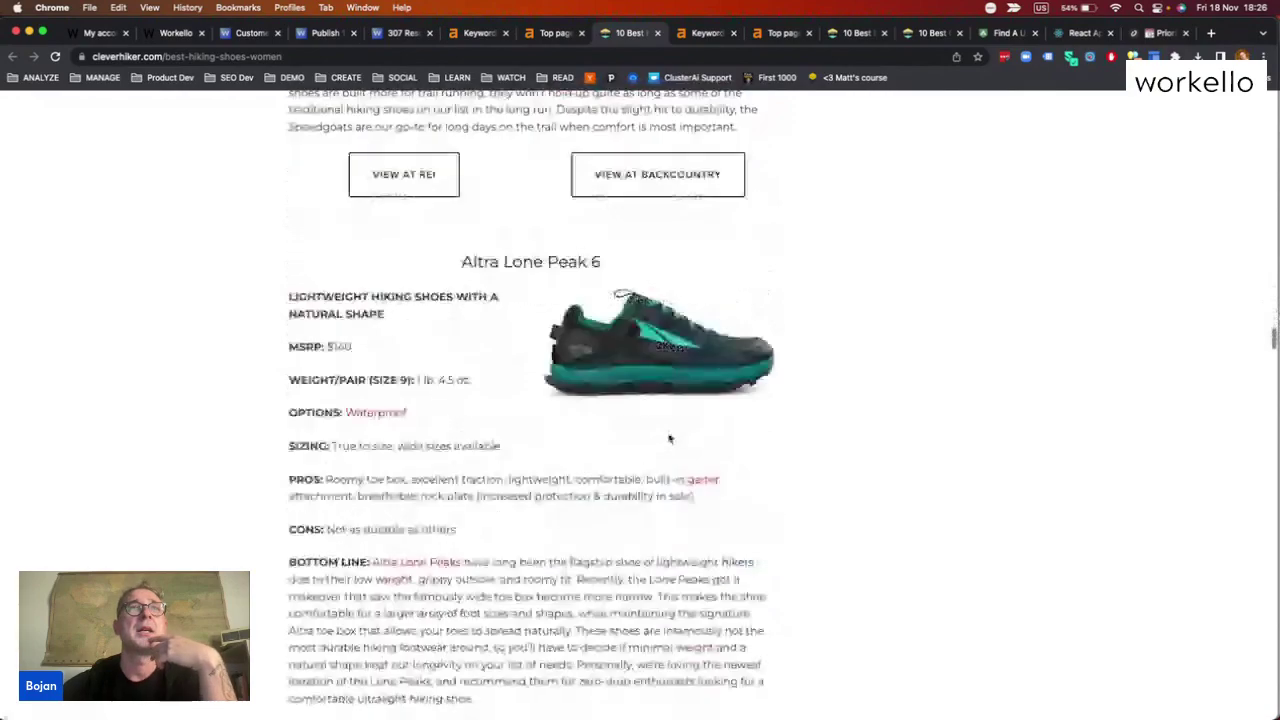
{"action": "scroll", "coordinate": [670, 438], "scroll_direction": "down", "scroll_amount": 20}
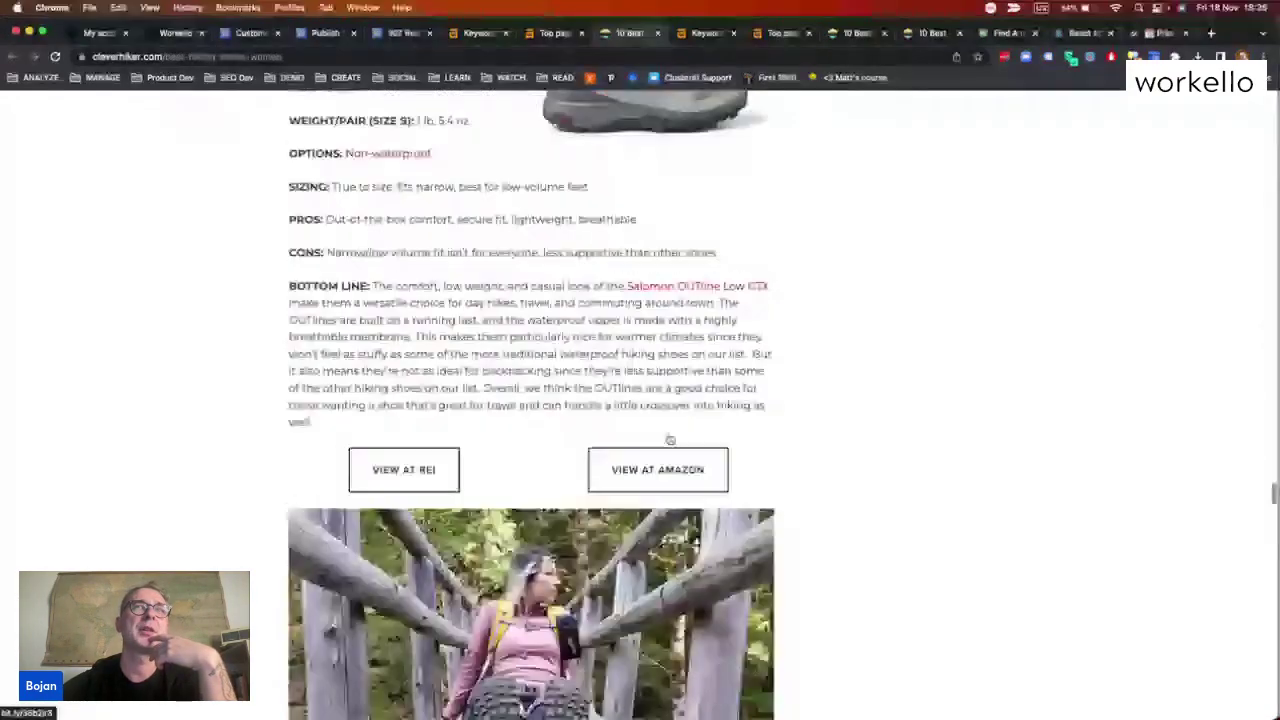
{"action": "scroll", "coordinate": [670, 438], "scroll_direction": "up", "scroll_amount": 5}
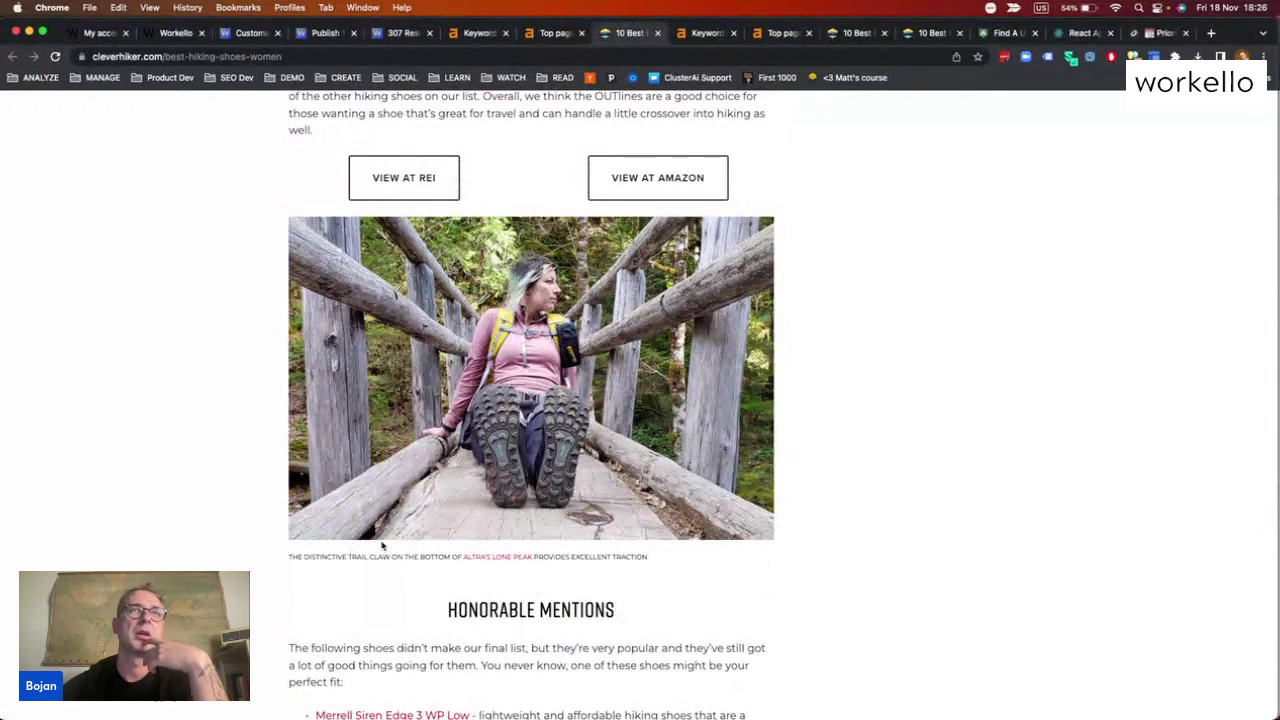
{"action": "scroll", "coordinate": [658, 255], "scroll_direction": "down", "scroll_amount": 15}
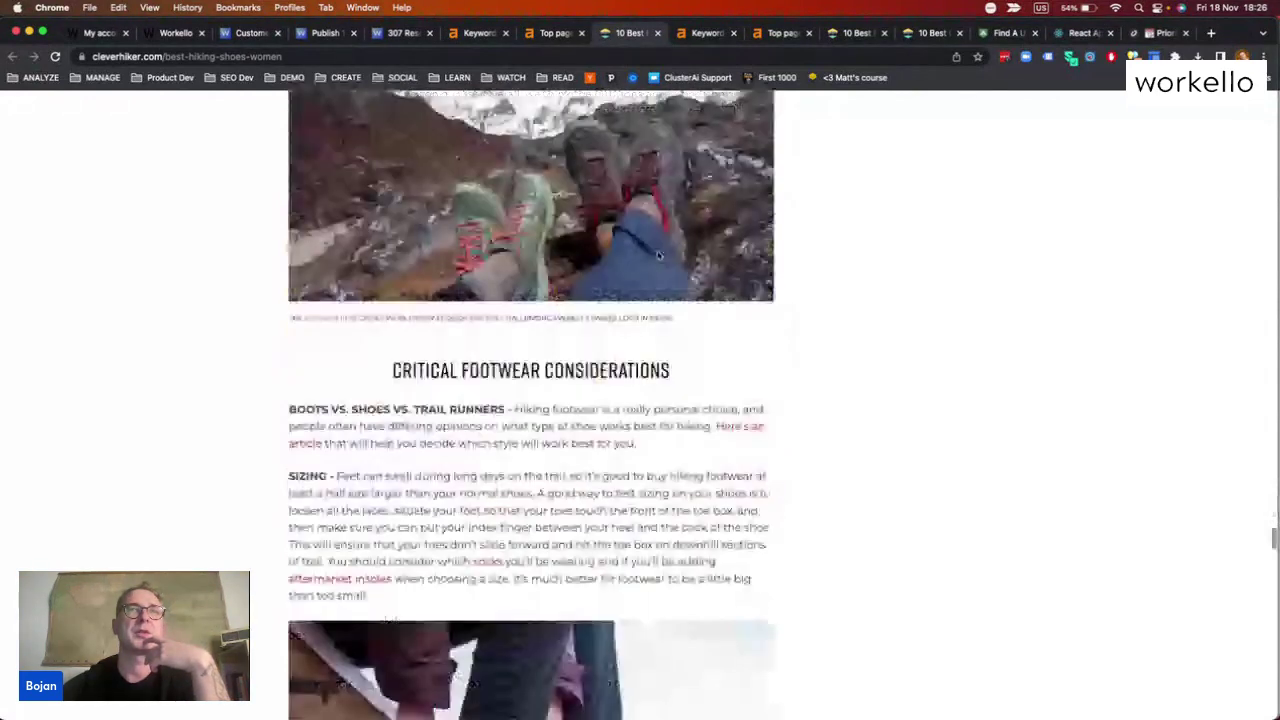
{"action": "scroll", "coordinate": [658, 255], "scroll_direction": "down", "scroll_amount": 20}
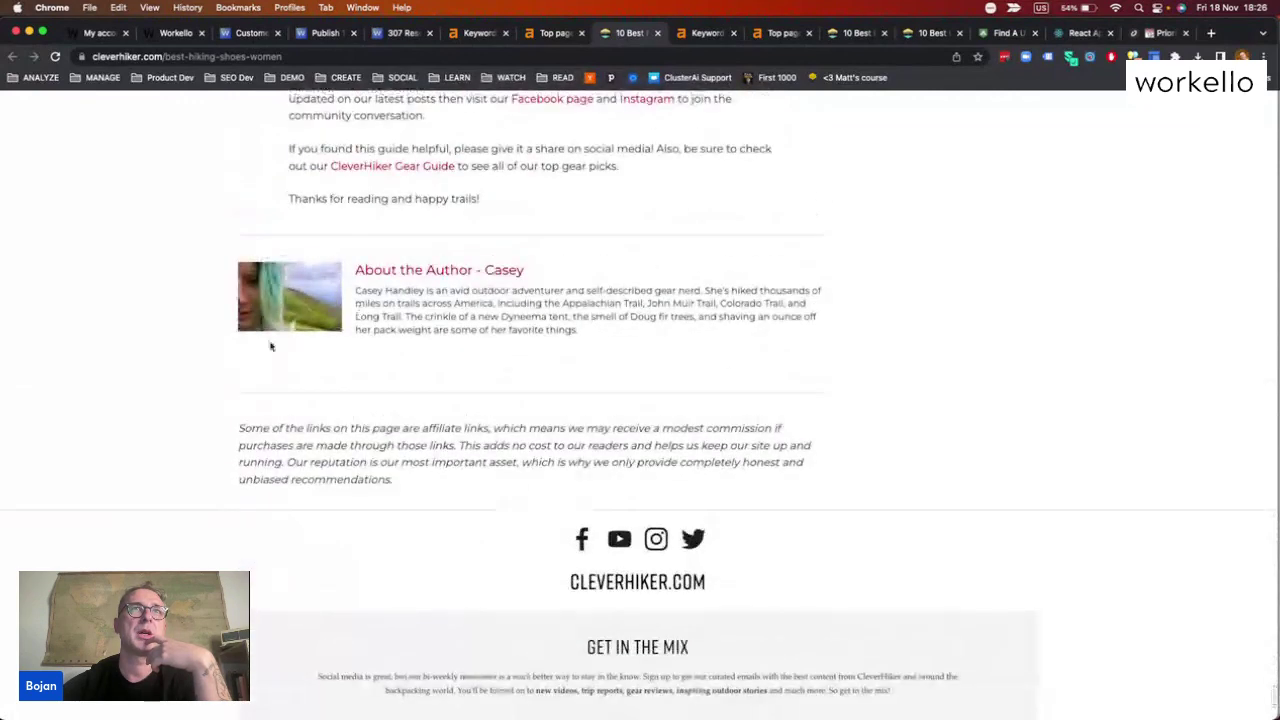
View the author's enlarged photo and bio at the end of the article, and follow the author link
{"action": "left_click", "coordinate": [287, 285]}
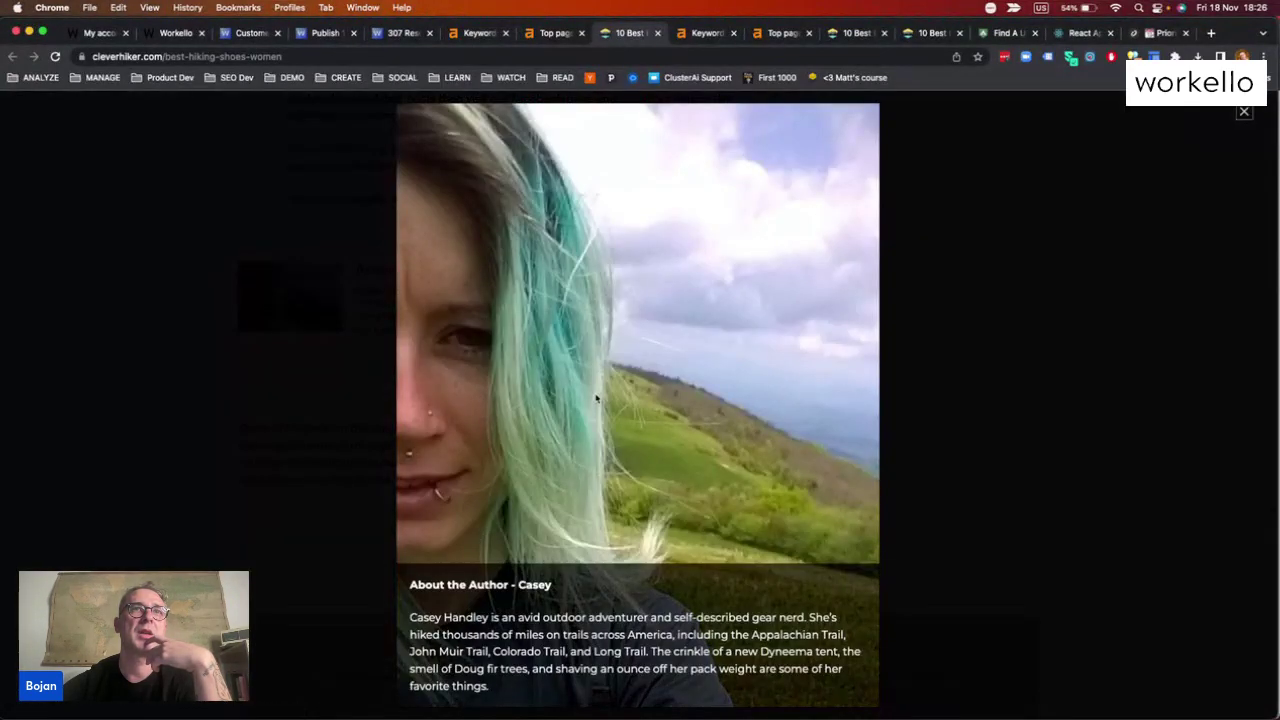
{"action": "left_click", "coordinate": [1242, 114]}
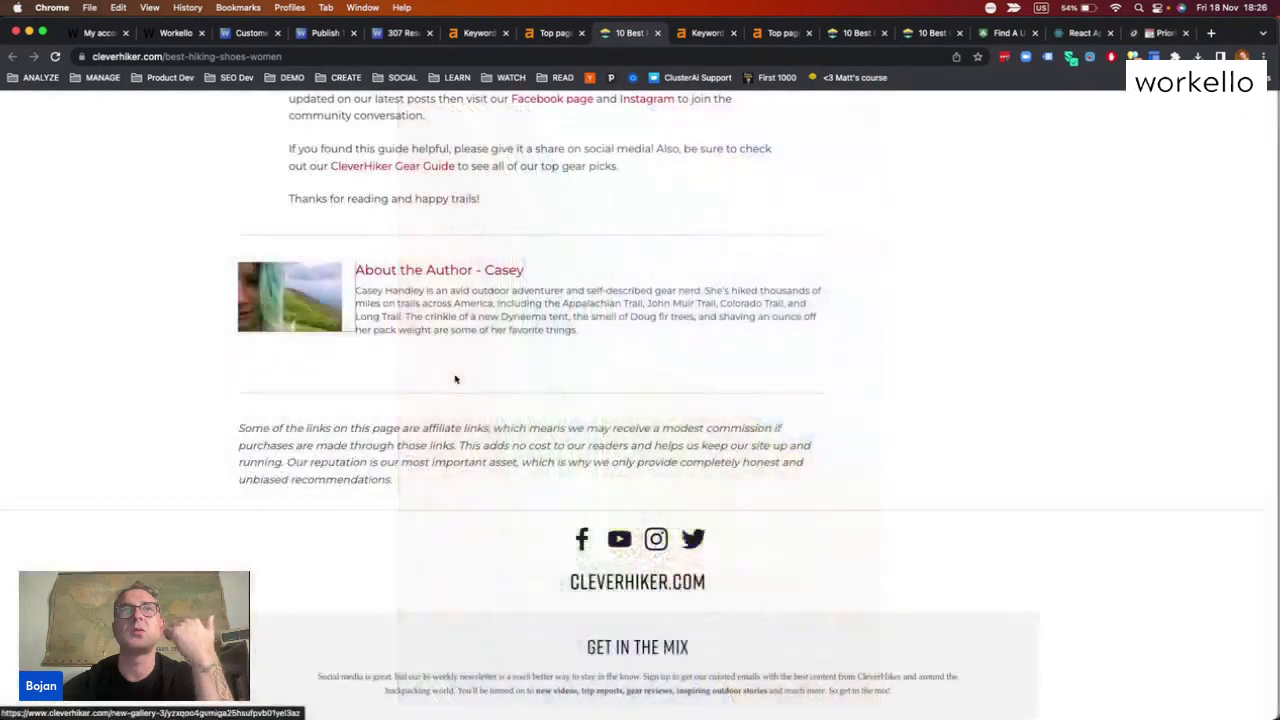
{"action": "left_click", "coordinate": [434, 276]}
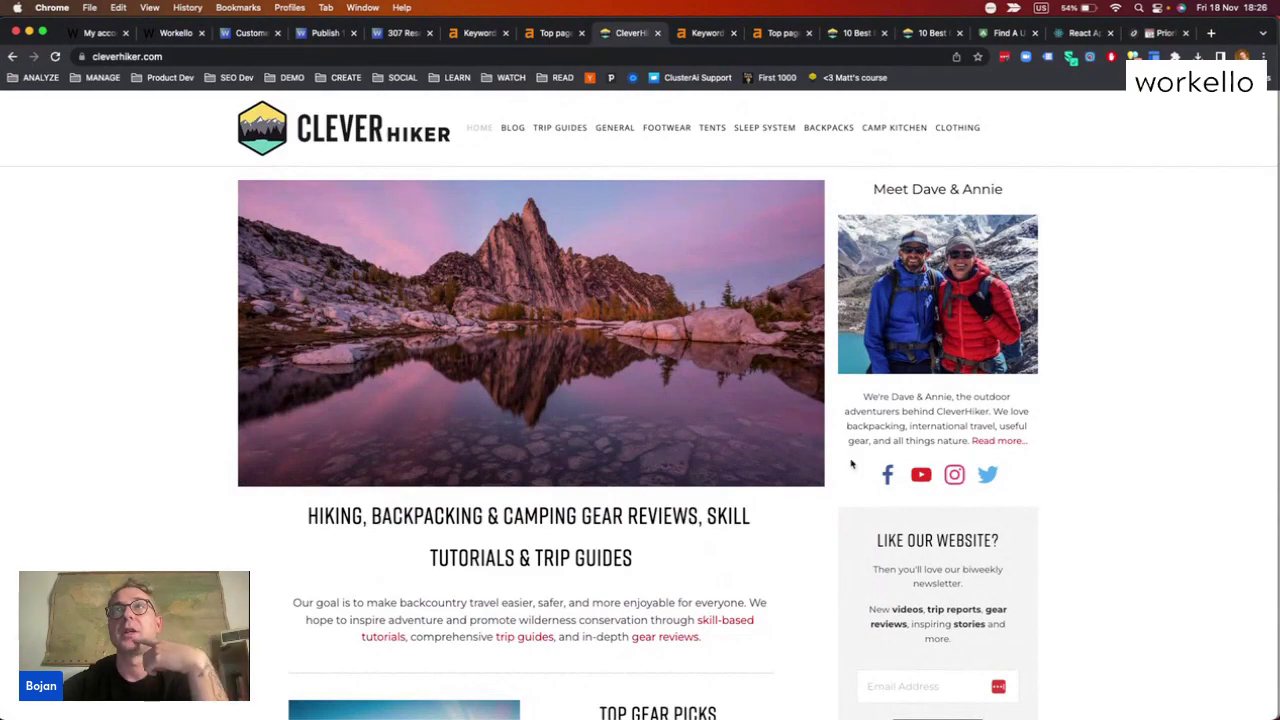
Open CleverHiker's About page from the founders' introduction and read its mission and Who We Are sections
{"action": "left_click", "coordinate": [992, 441]}
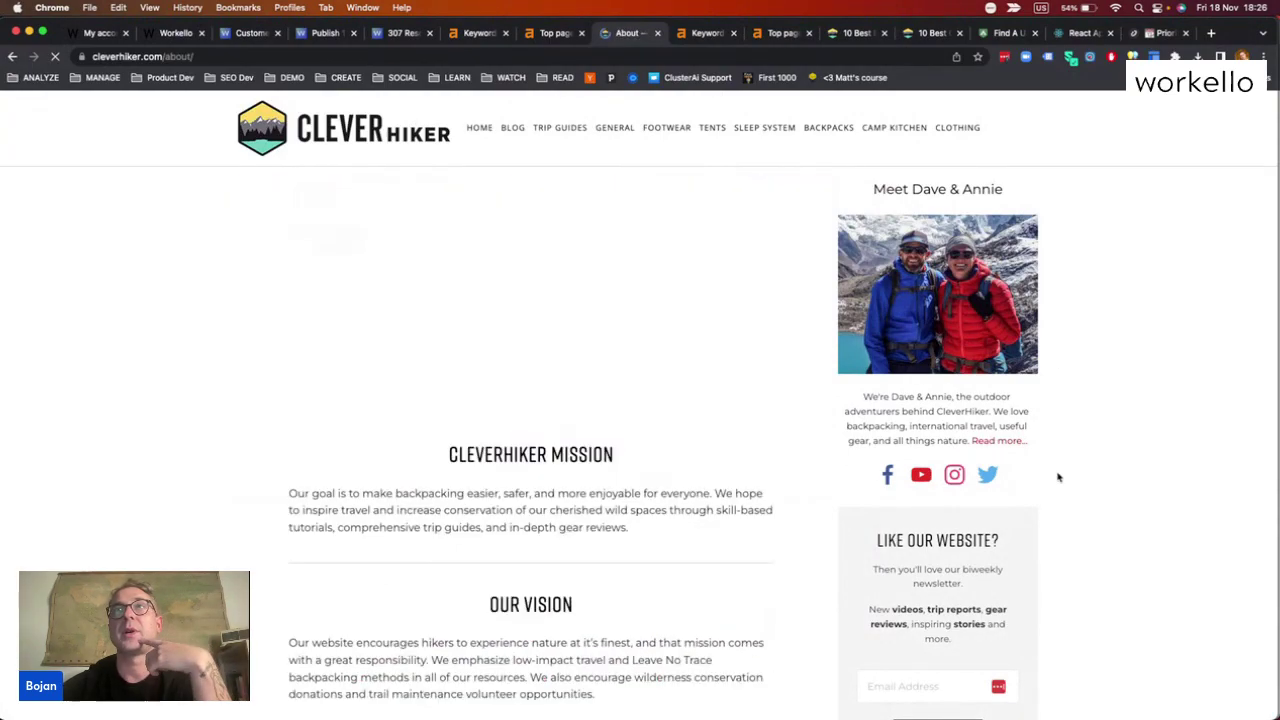
{"action": "scroll", "coordinate": [502, 585], "scroll_direction": "down", "scroll_amount": 20}
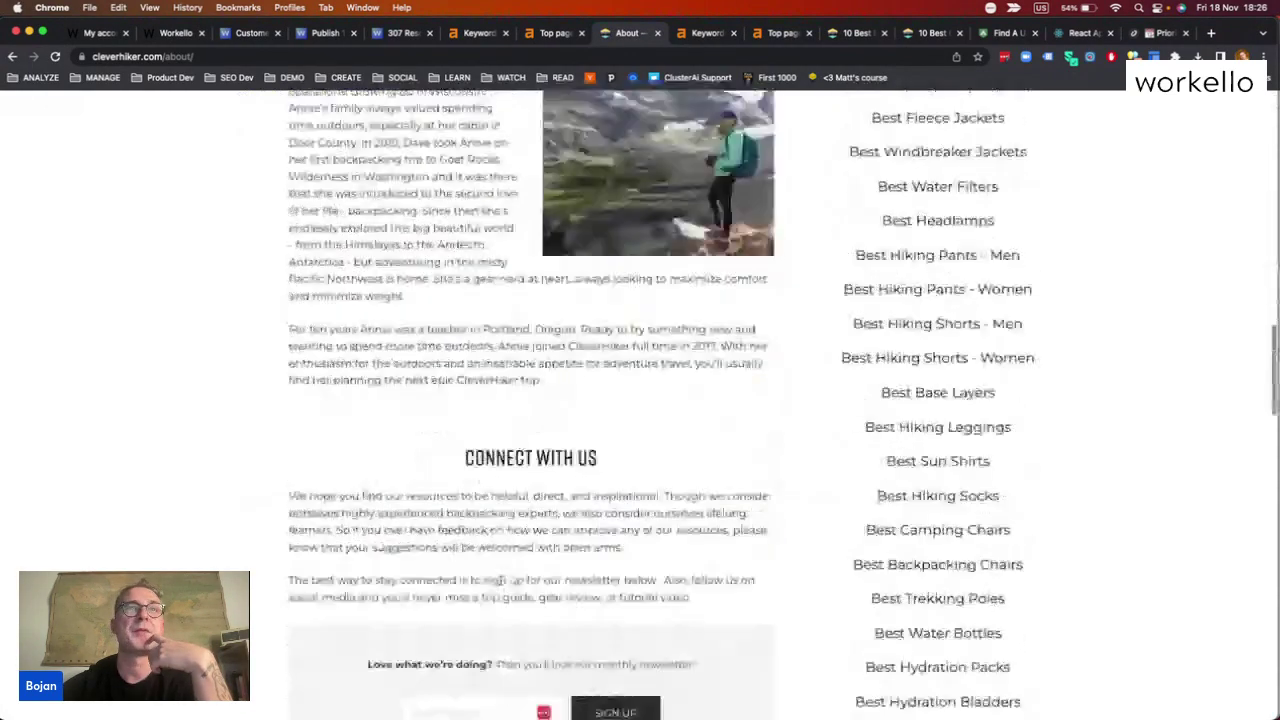
{"action": "scroll", "coordinate": [502, 585], "scroll_direction": "up", "scroll_amount": 10}
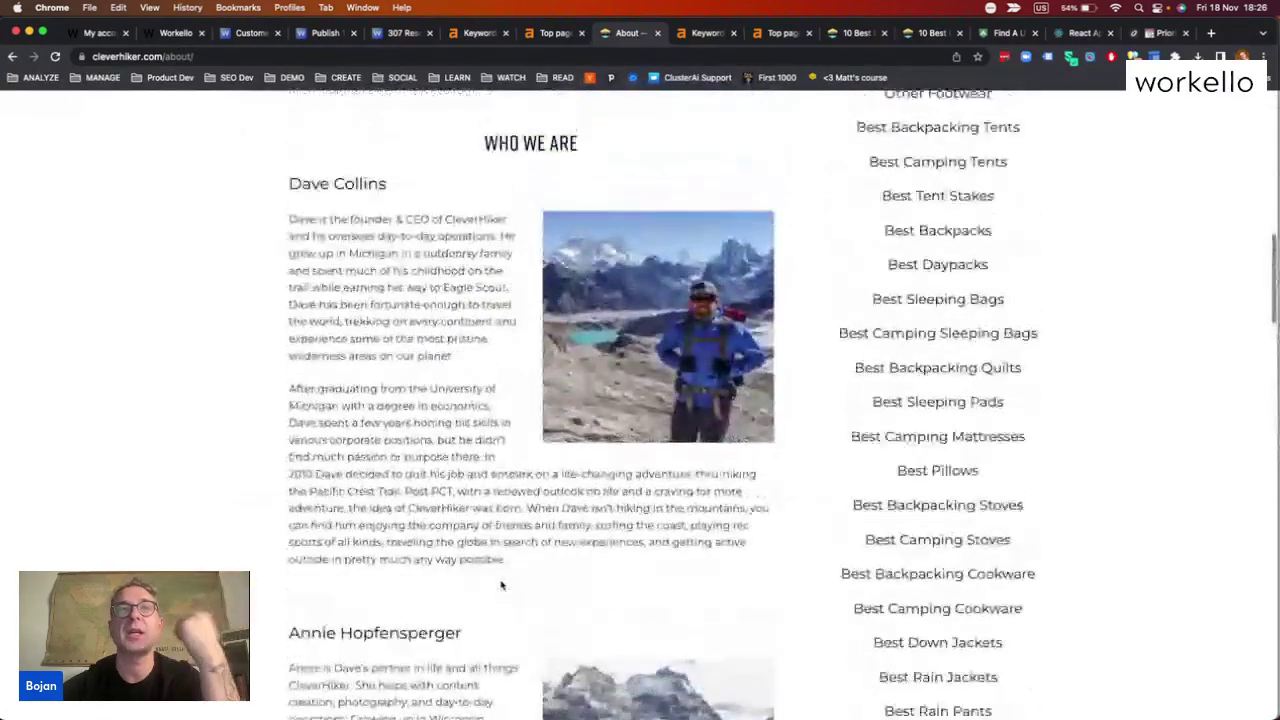
{"action": "scroll", "coordinate": [502, 585], "scroll_direction": "down", "scroll_amount": 5}
{"action": "scroll", "coordinate": [502, 585], "scroll_direction": "up", "scroll_amount": 15}
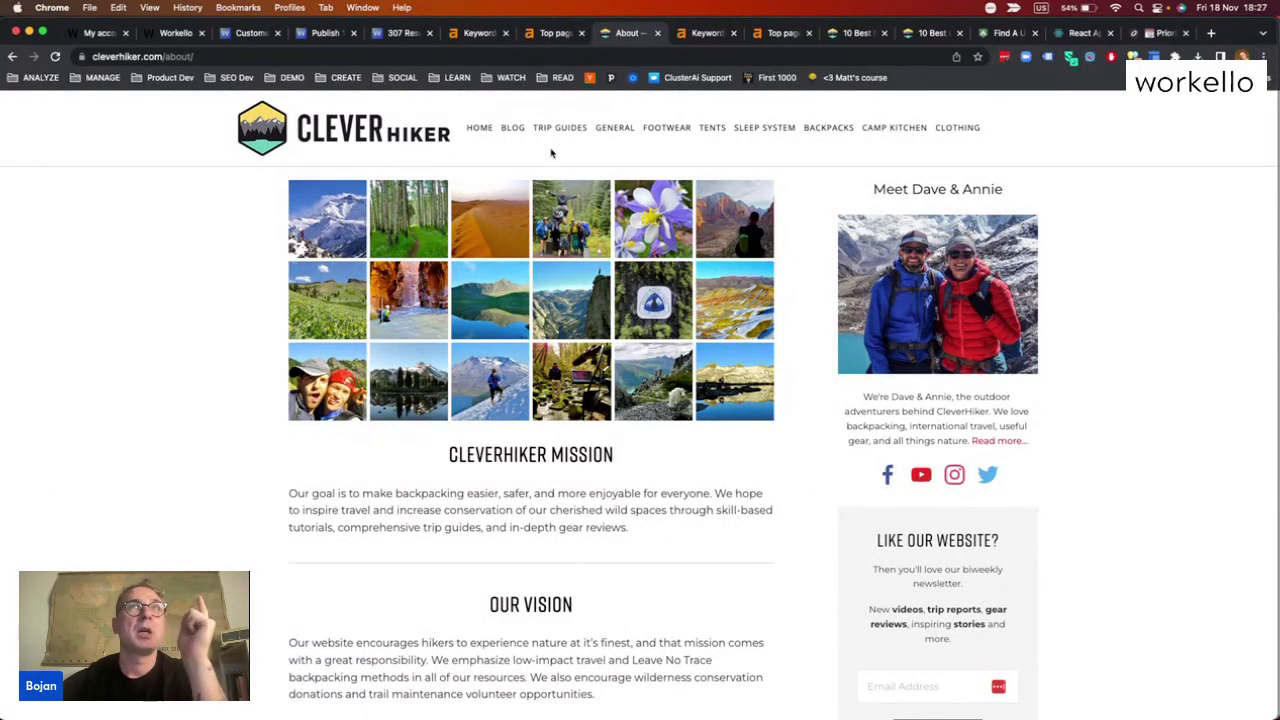
Check CleverHiker's blog and the women's hiking boots guide in the Footwear category, including that guide's URL
{"action": "left_click", "coordinate": [500, 133]}
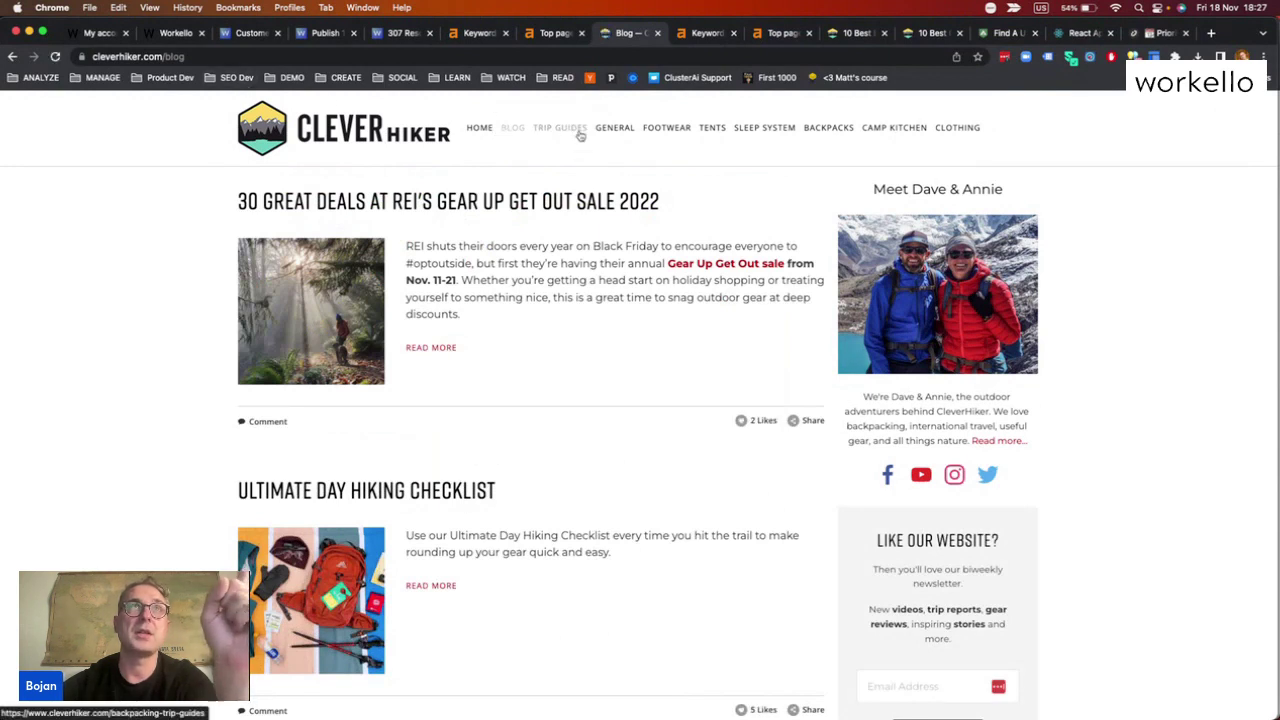
{"action": "mouse_move", "coordinate": [649, 137]}
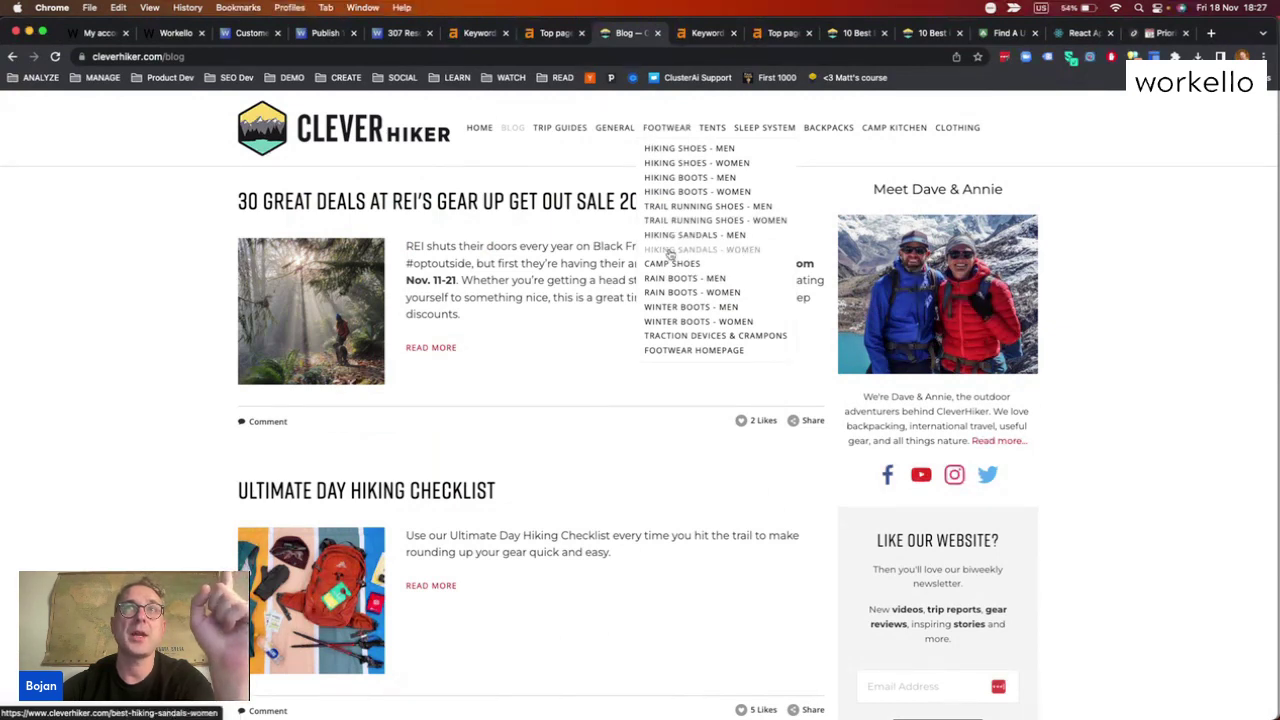
{"action": "left_click", "coordinate": [695, 193]}
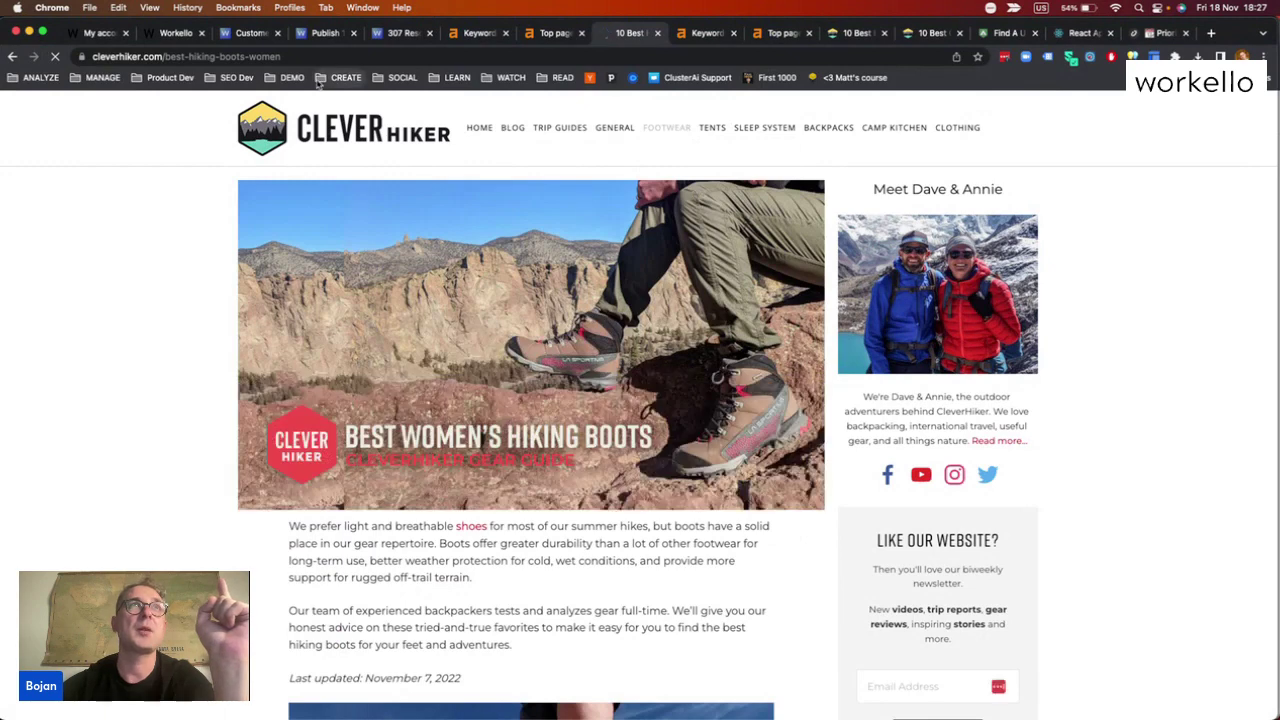
{"action": "left_click", "coordinate": [225, 57]}
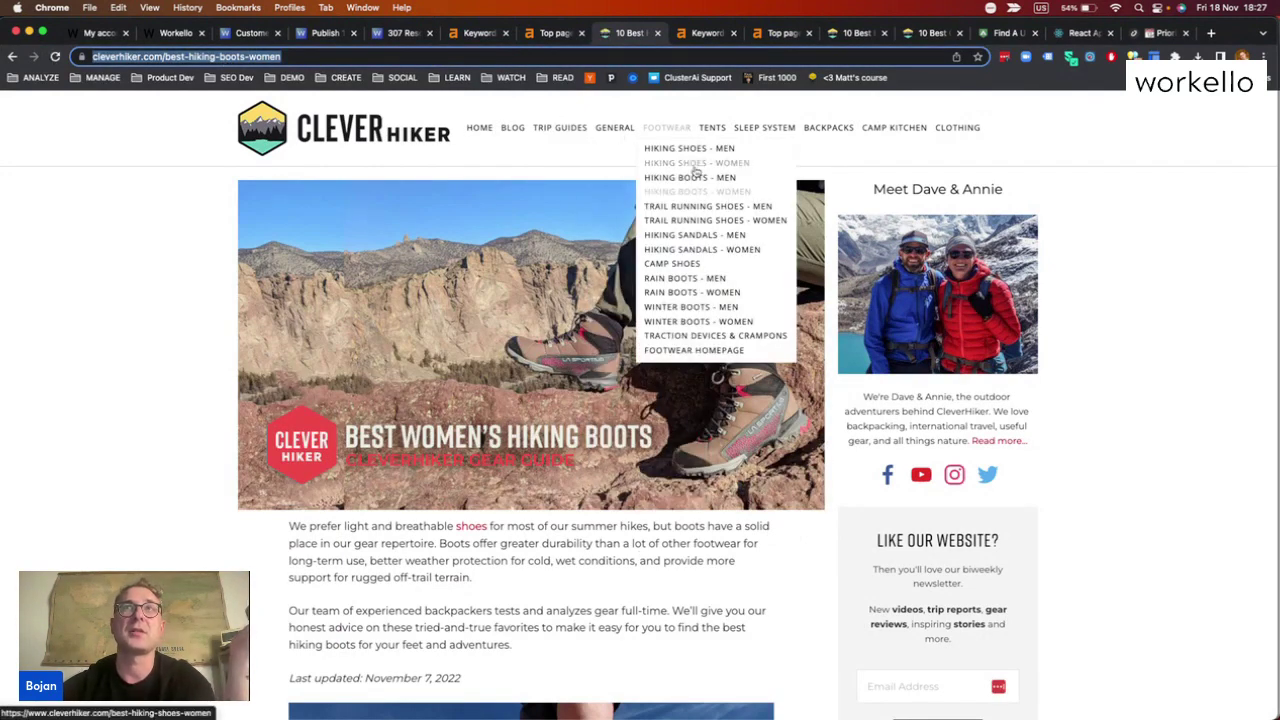
Open CleverHiker's men's winter boots guide, followed by its budget tents guide, and skim the tent reviews and buying advice
{"action": "left_click", "coordinate": [690, 307]}
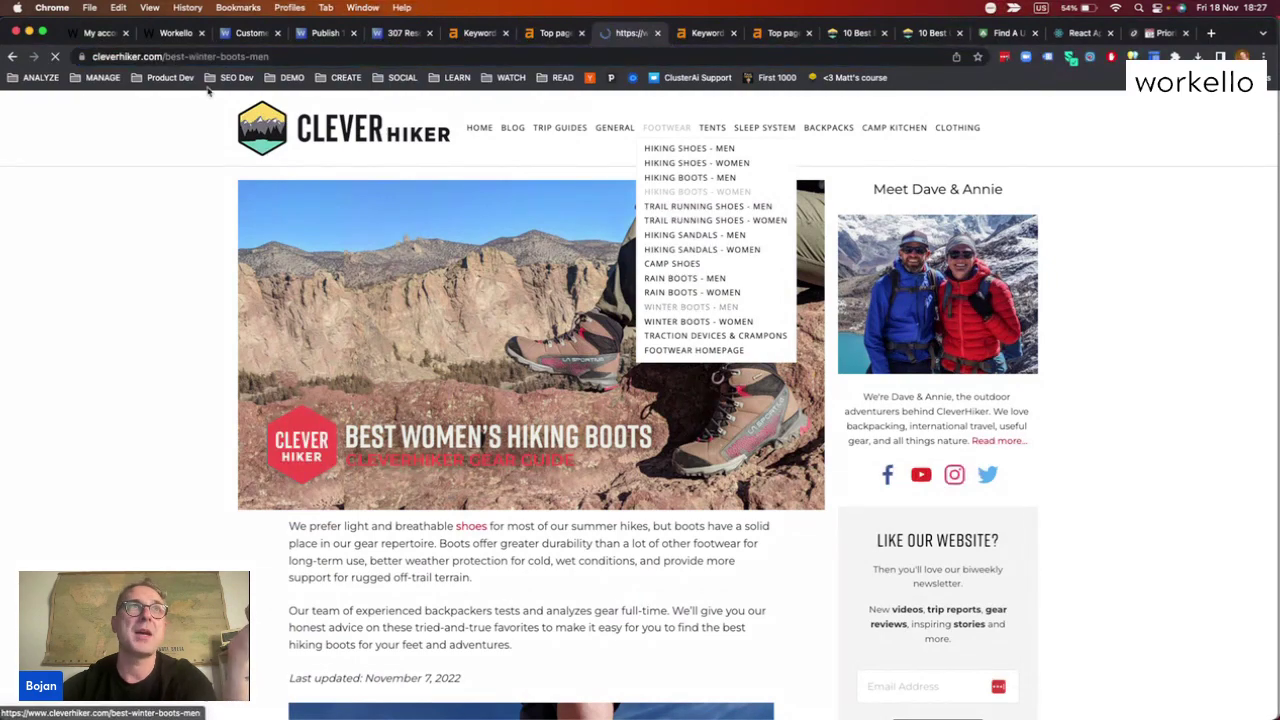
{"action": "mouse_move", "coordinate": [712, 128]}
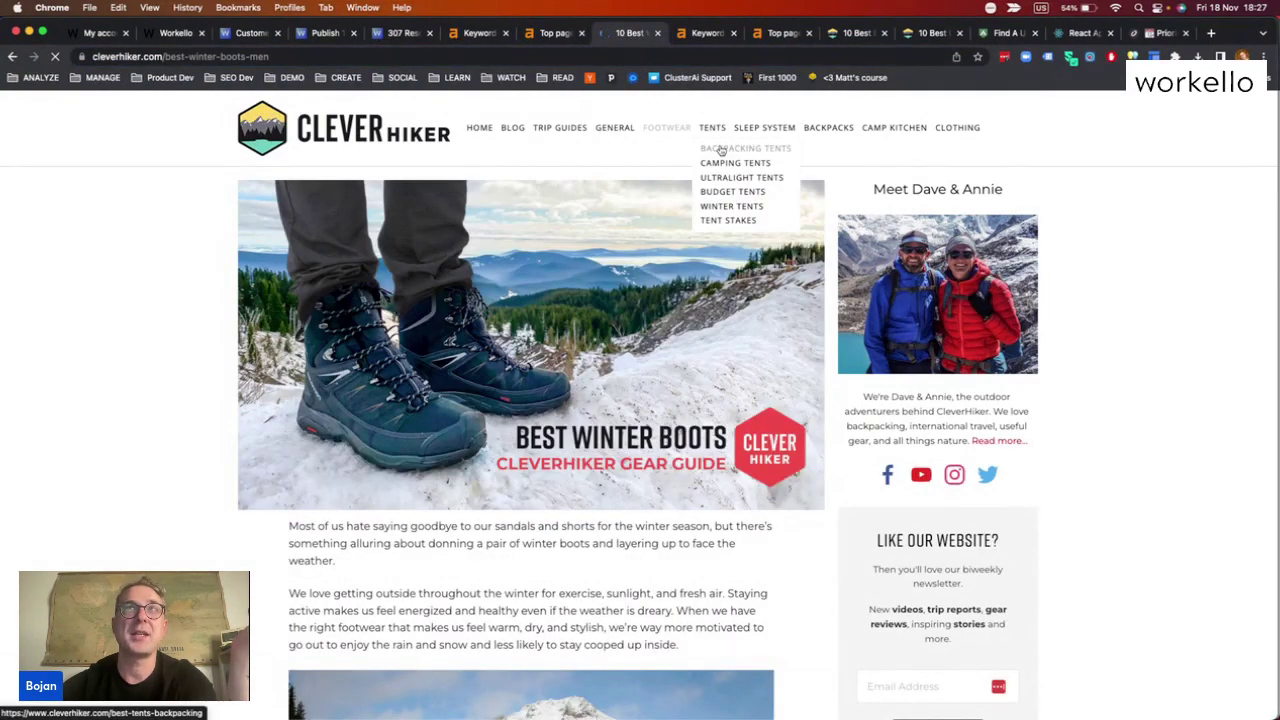
{"action": "left_click", "coordinate": [722, 193]}
{"action": "scroll", "coordinate": [588, 385], "scroll_direction": "down", "scroll_amount": 6}
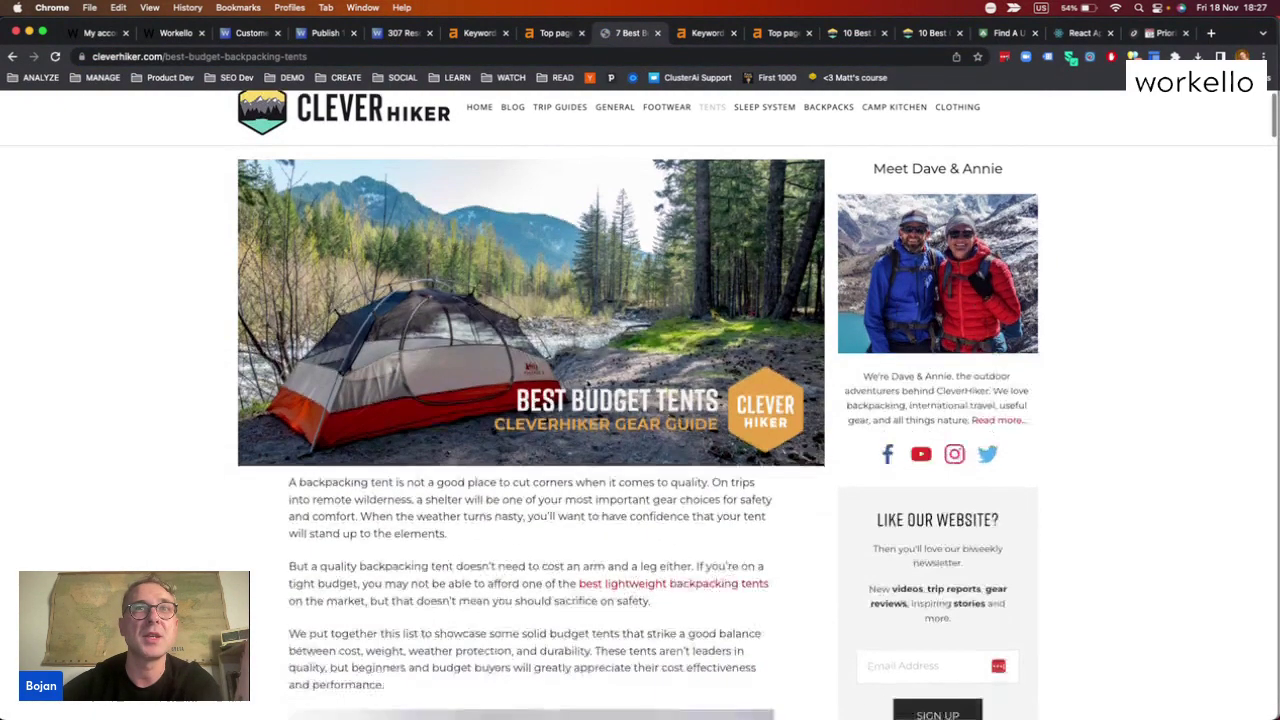
{"action": "scroll", "coordinate": [588, 385], "scroll_direction": "down", "scroll_amount": 20}
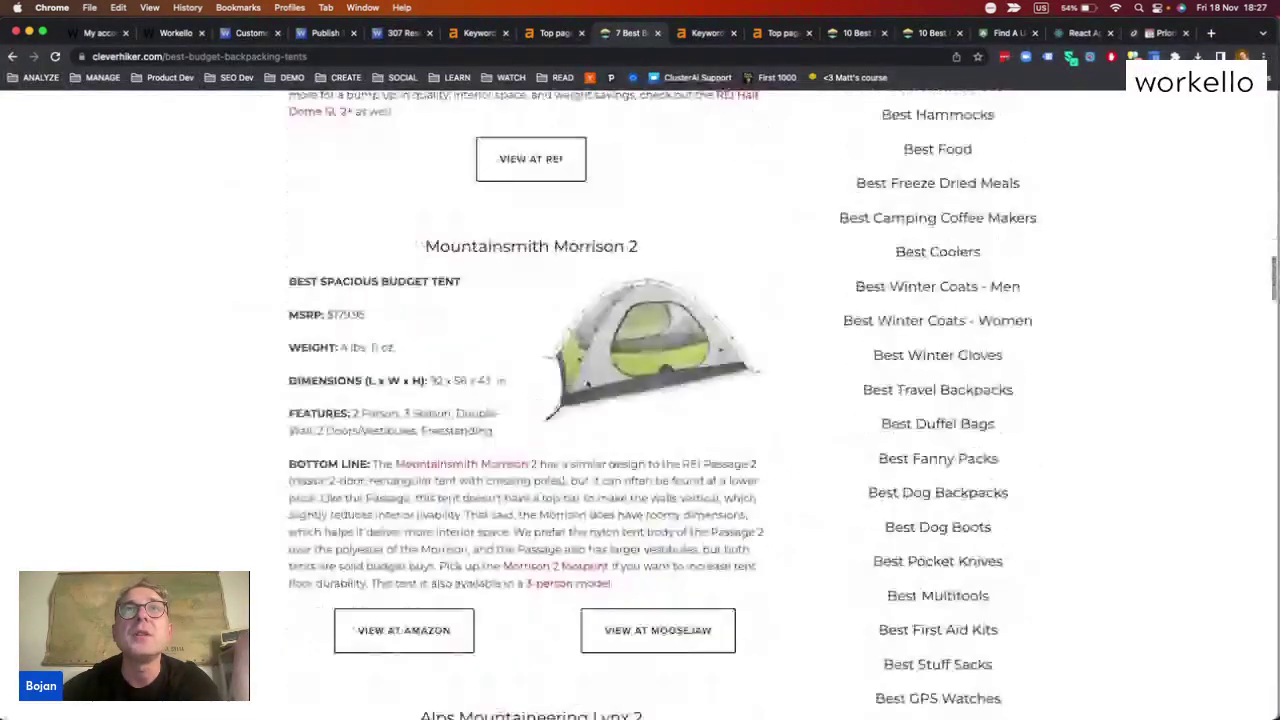
{"action": "scroll", "coordinate": [588, 385], "scroll_direction": "down", "scroll_amount": 20}
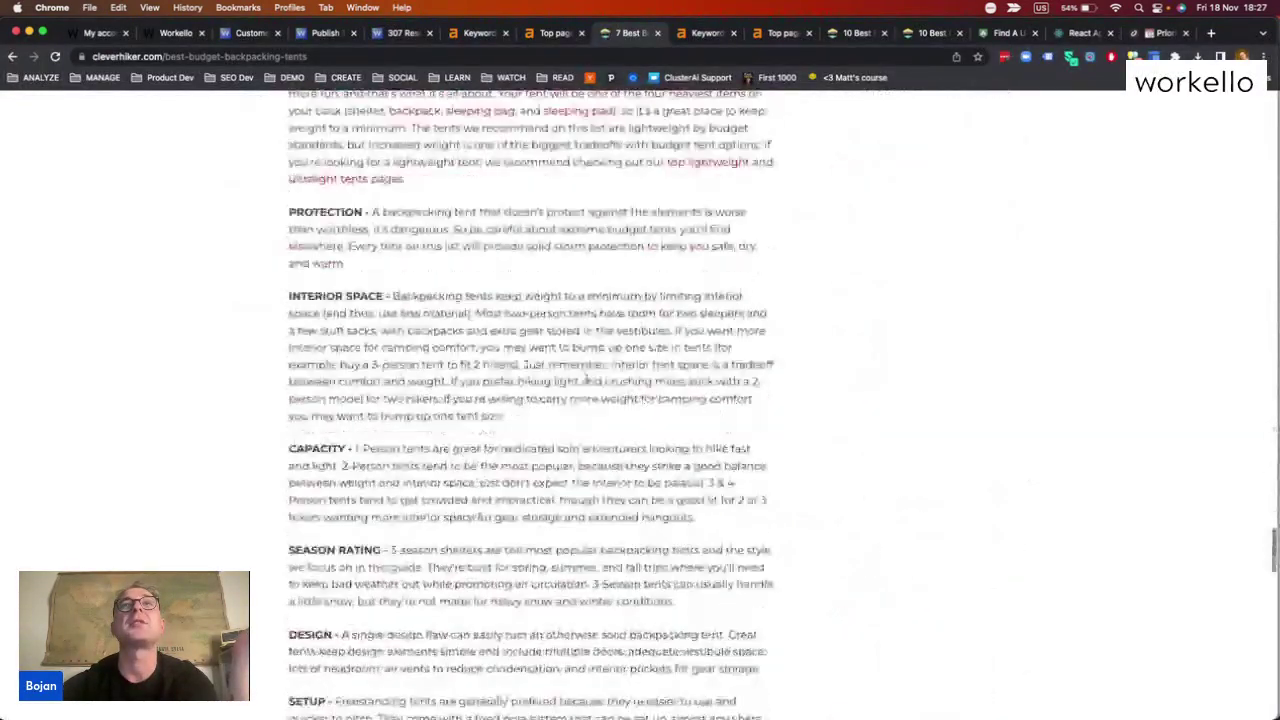
{"action": "scroll", "coordinate": [586, 379], "scroll_direction": "down", "scroll_amount": 3}
{"action": "scroll", "coordinate": [586, 380], "scroll_direction": "up", "scroll_amount": 20}
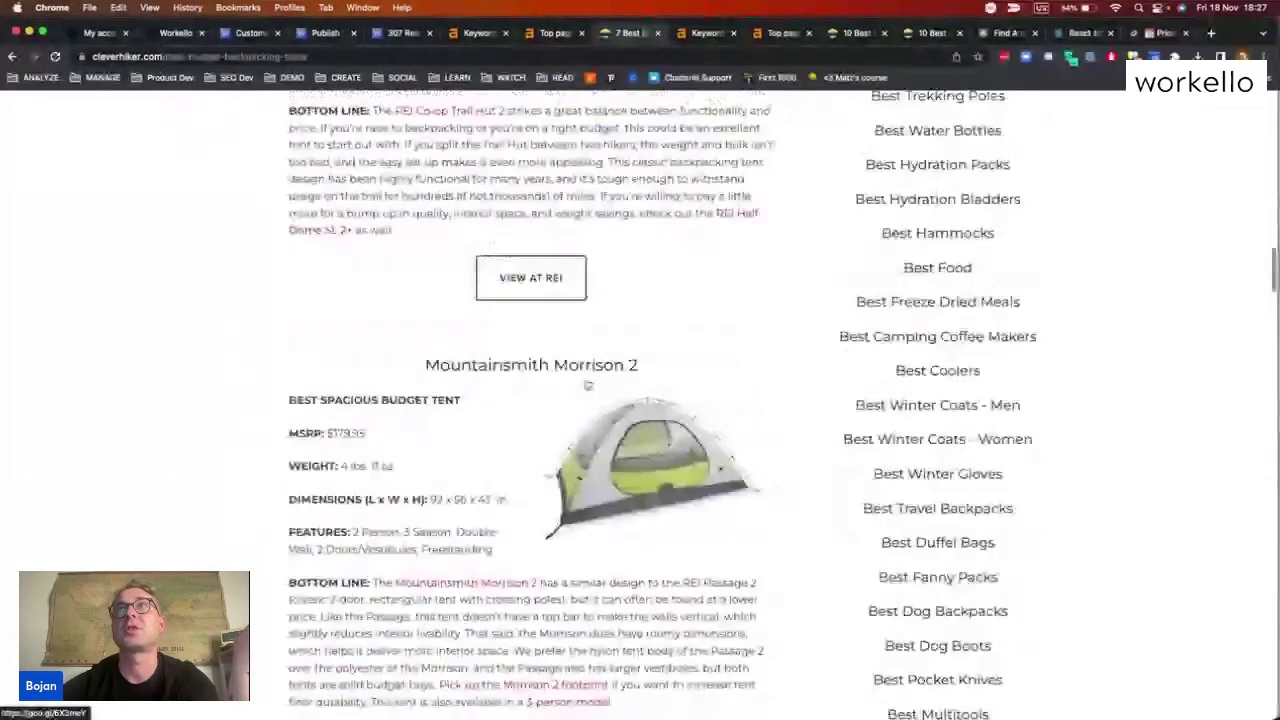
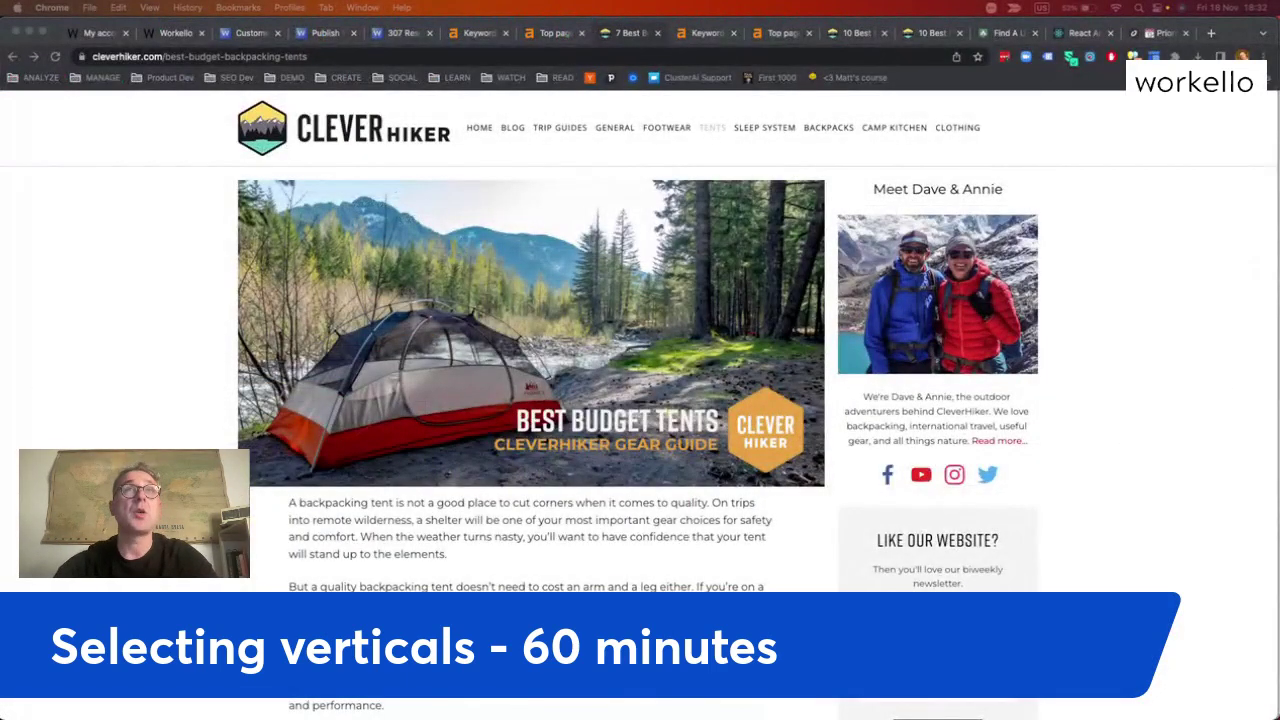
Switch to Ahrefs Keywords Explorer, look up "camping" on Google for the United States, and review its matching terms
{"action": "left_click", "coordinate": [470, 32]}
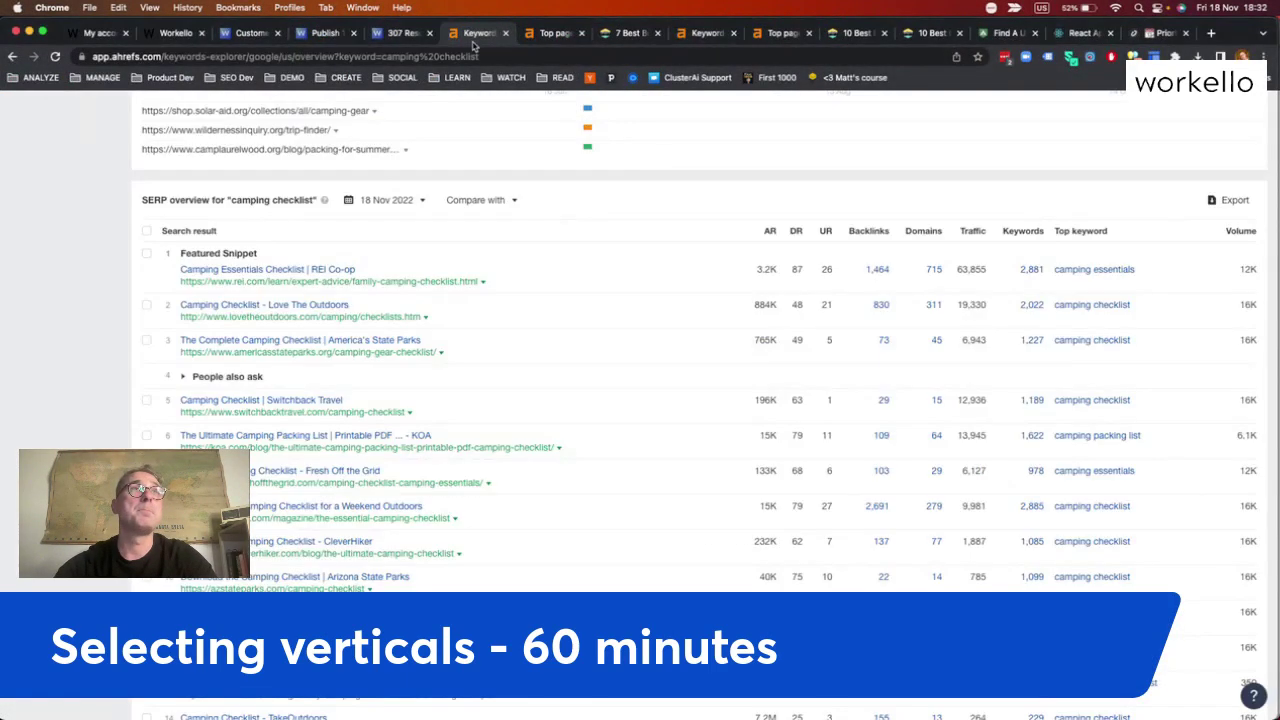
{"action": "scroll", "coordinate": [50, 198], "scroll_direction": "up", "scroll_amount": 10}
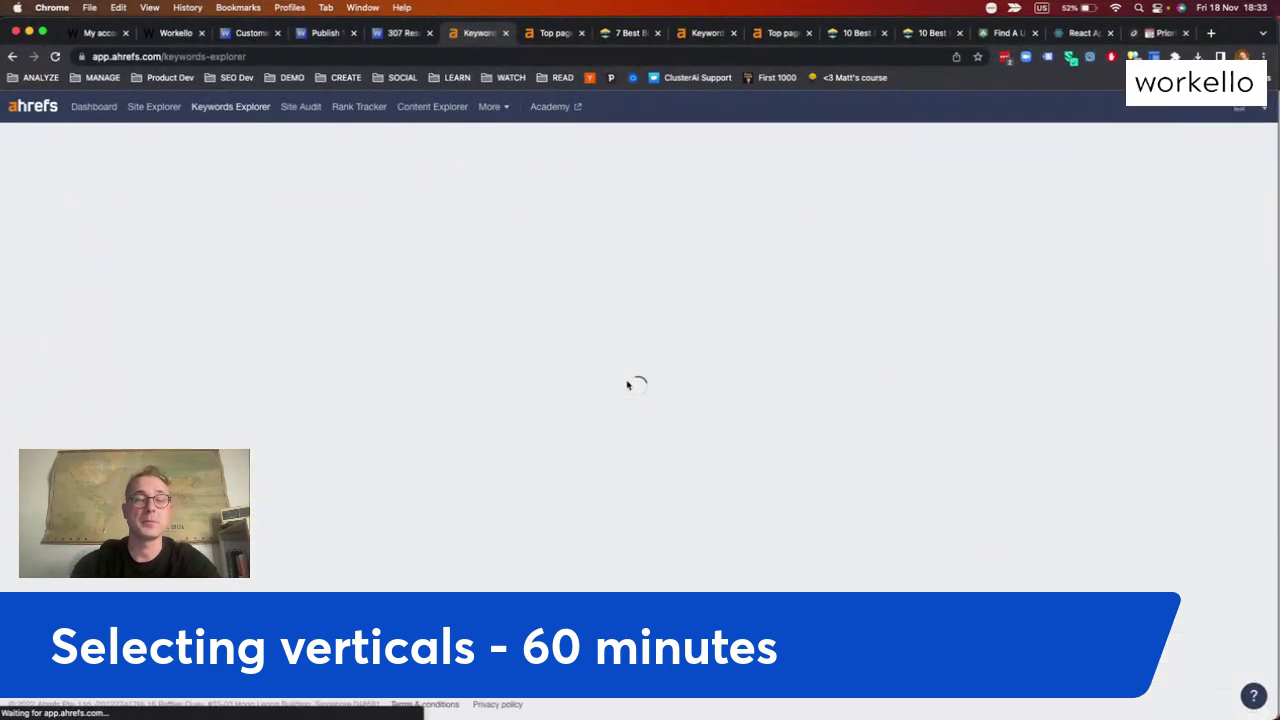
{"action": "type", "text": "camping"}
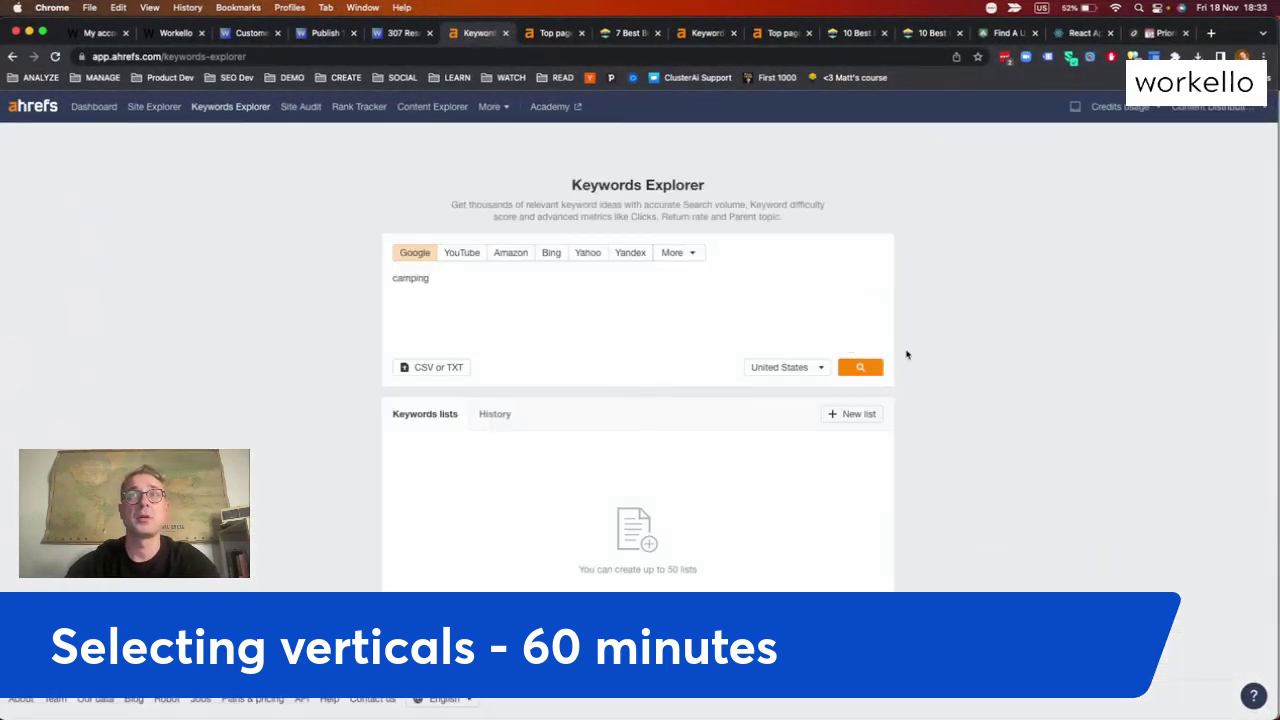
{"action": "left_click", "coordinate": [860, 367]}
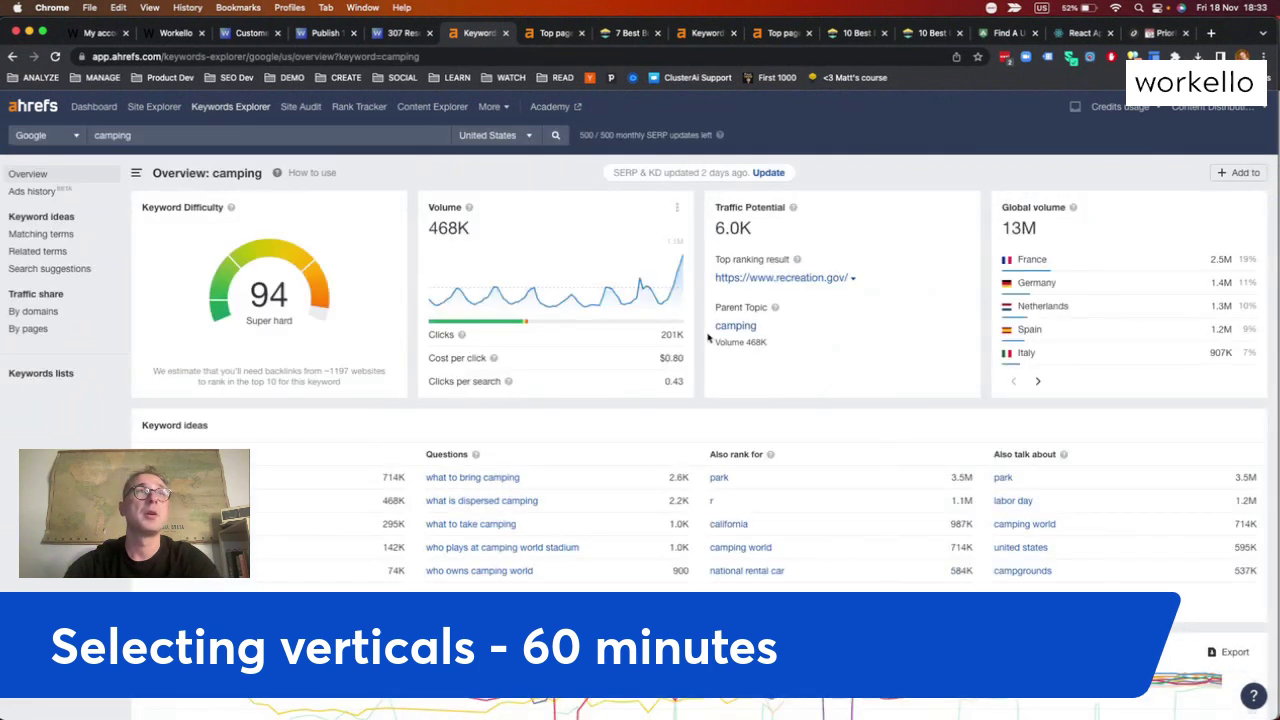
{"action": "left_click", "coordinate": [78, 241]}
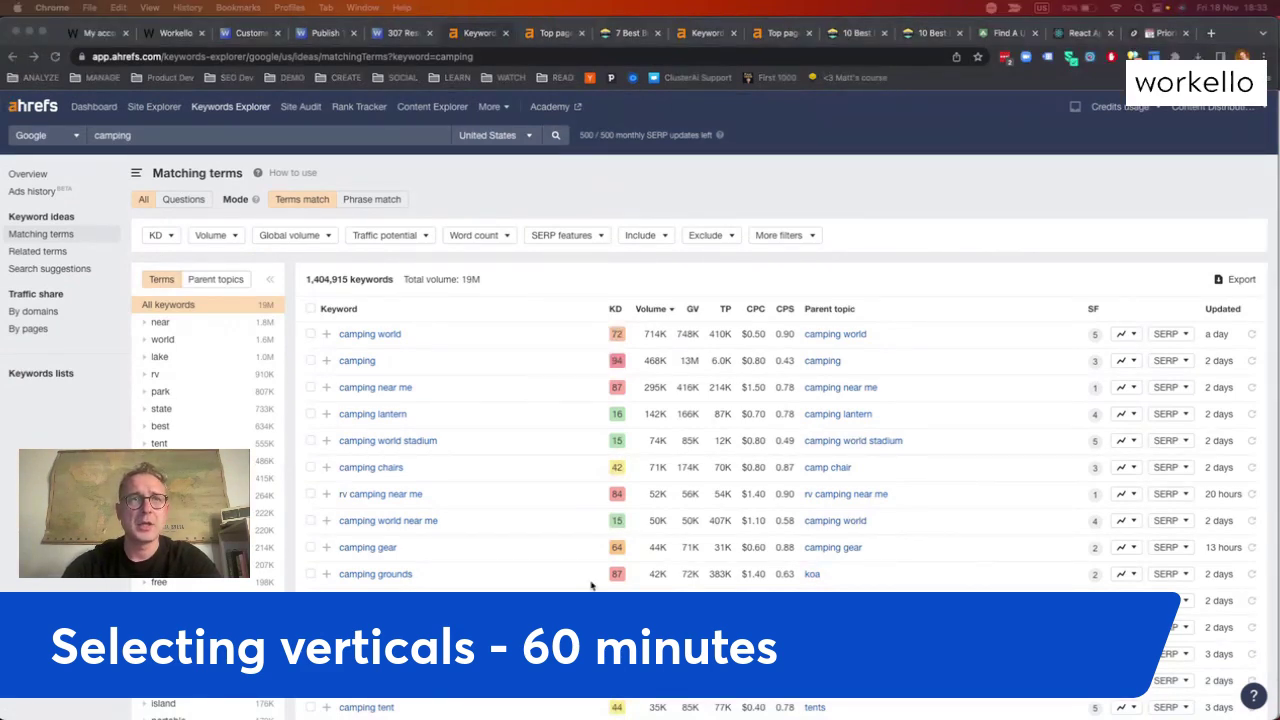
{"action": "scroll", "coordinate": [591, 585], "scroll_direction": "down", "scroll_amount": 3}
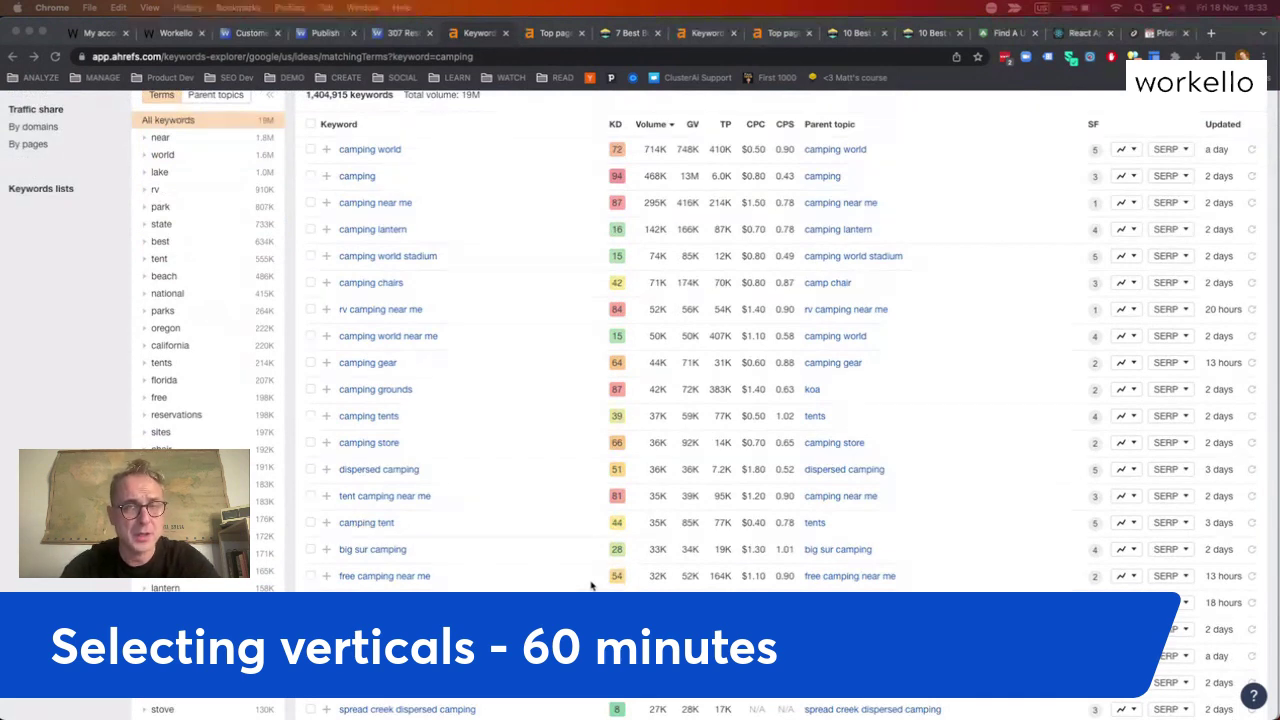
{"action": "scroll", "coordinate": [591, 585], "scroll_direction": "down", "scroll_amount": 1}
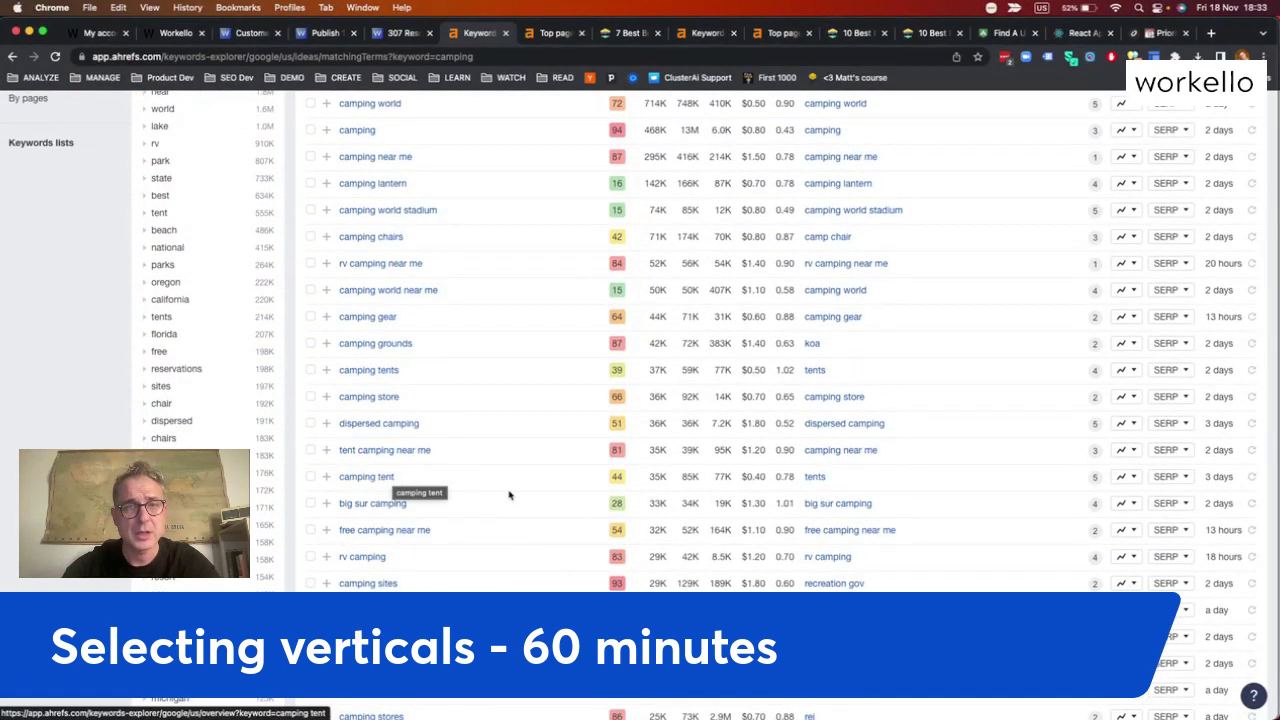
{"action": "scroll", "coordinate": [508, 494], "scroll_direction": "down", "scroll_amount": 10}
{"action": "scroll", "coordinate": [508, 492], "scroll_direction": "up", "scroll_amount": 15}
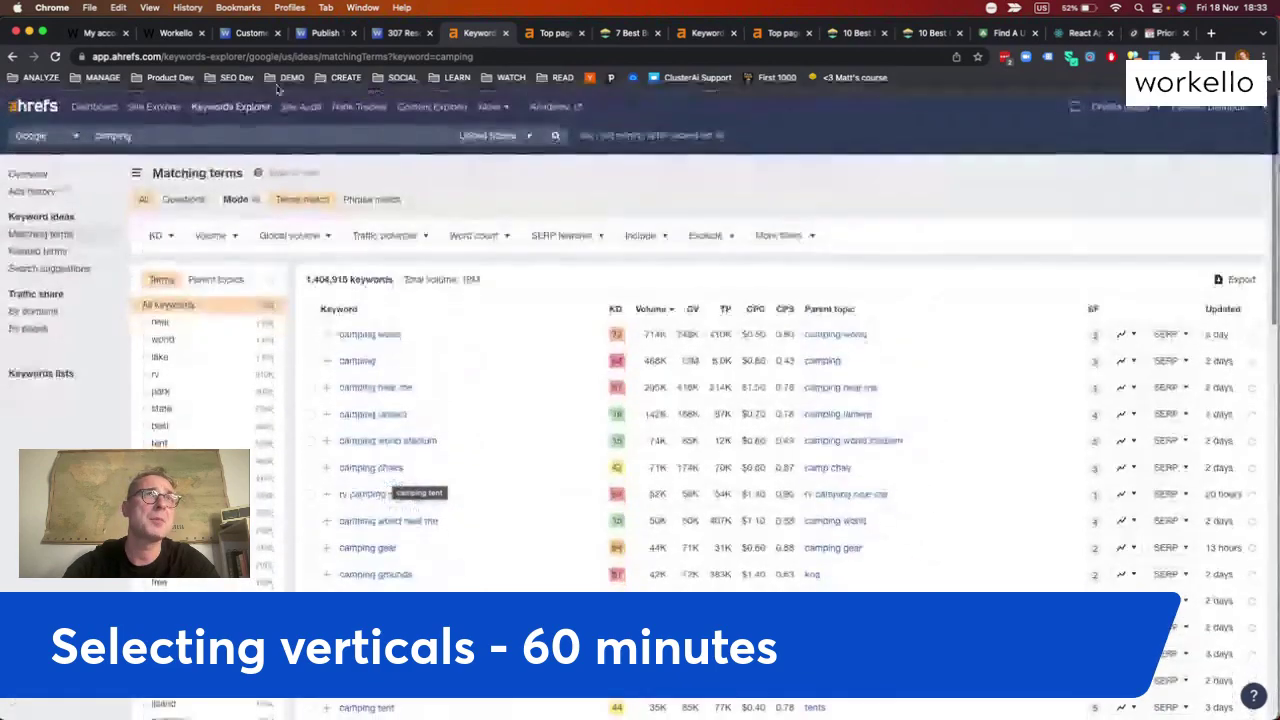
Look up matching terms for "glamping" and review the listed keywords, their difficulty and search volumes
{"action": "left_click", "coordinate": [252, 140]}
{"action": "type", "text": "gla"}
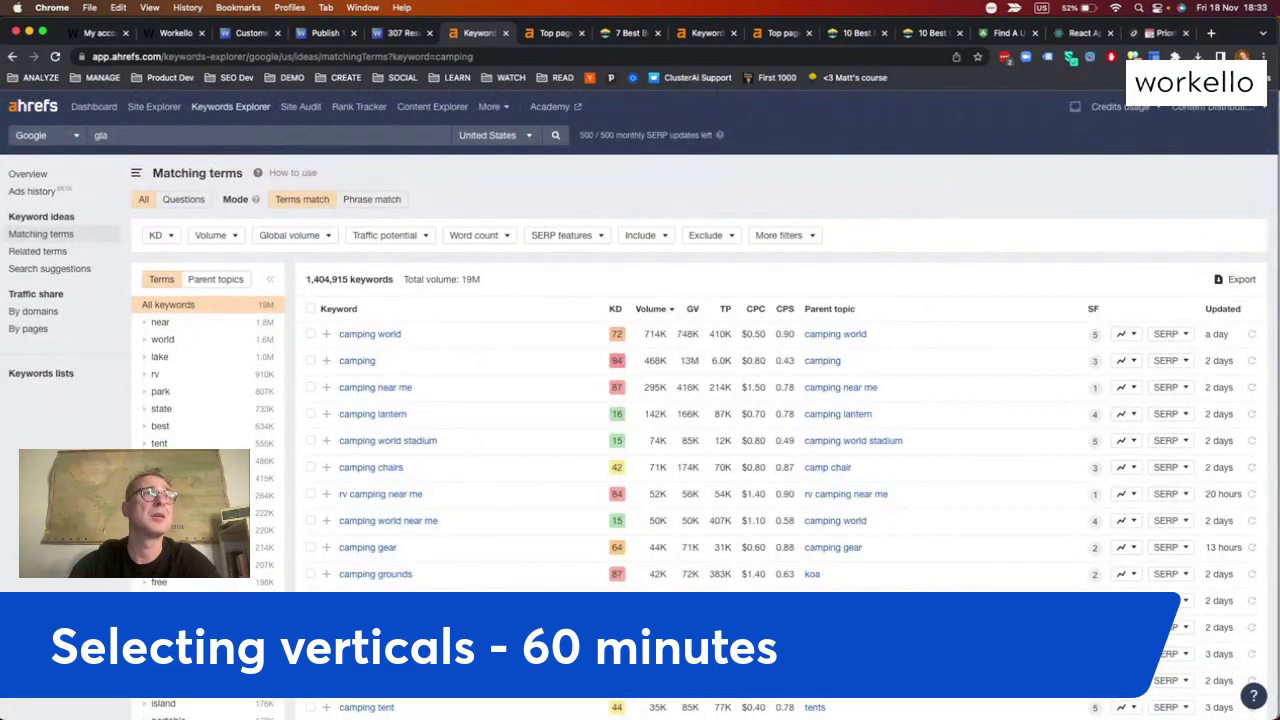
{"action": "type", "text": "mping"}
{"action": "key", "text": "Return"}
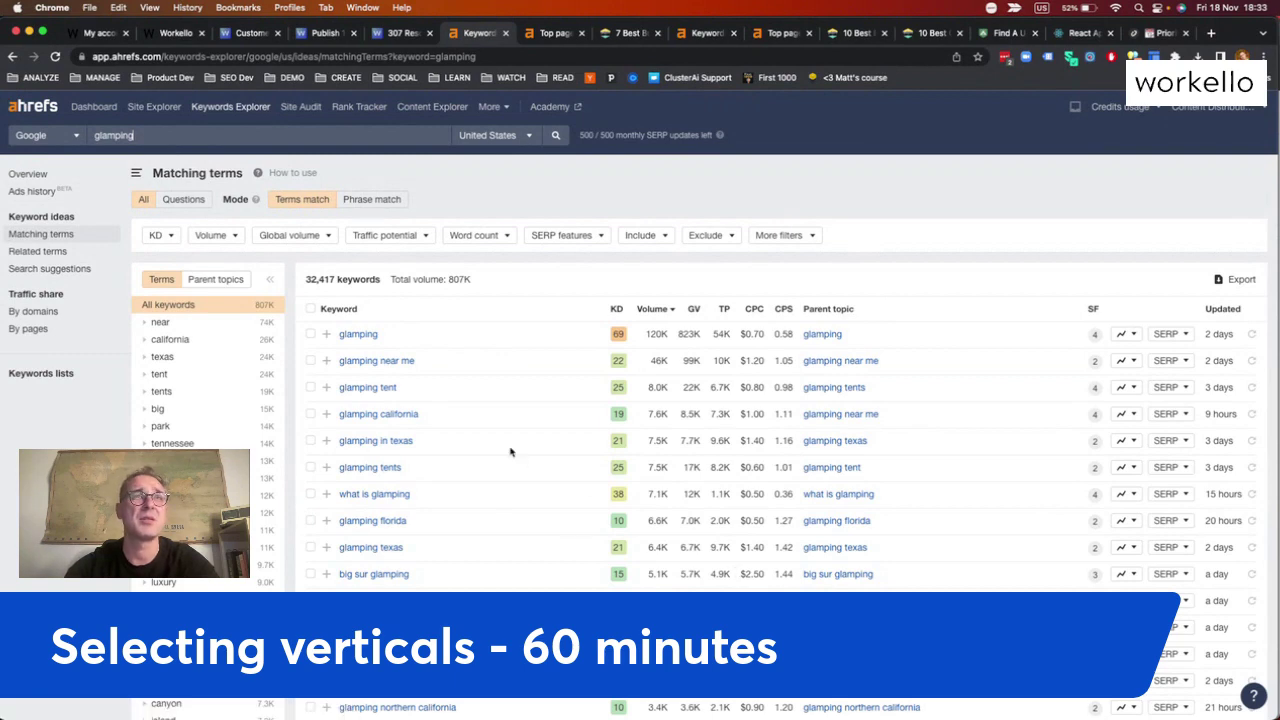
{"action": "scroll", "coordinate": [390, 488], "scroll_direction": "down", "scroll_amount": 5}
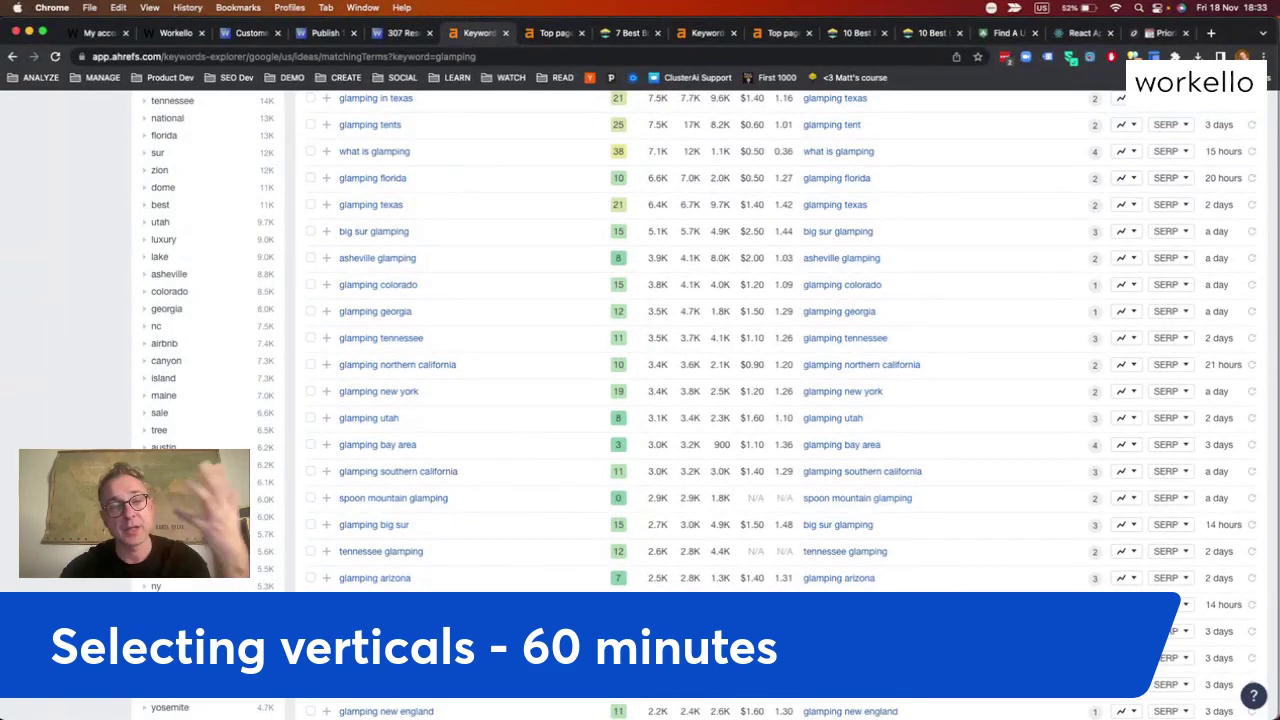
{"action": "scroll", "coordinate": [395, 412], "scroll_direction": "down", "scroll_amount": 6}
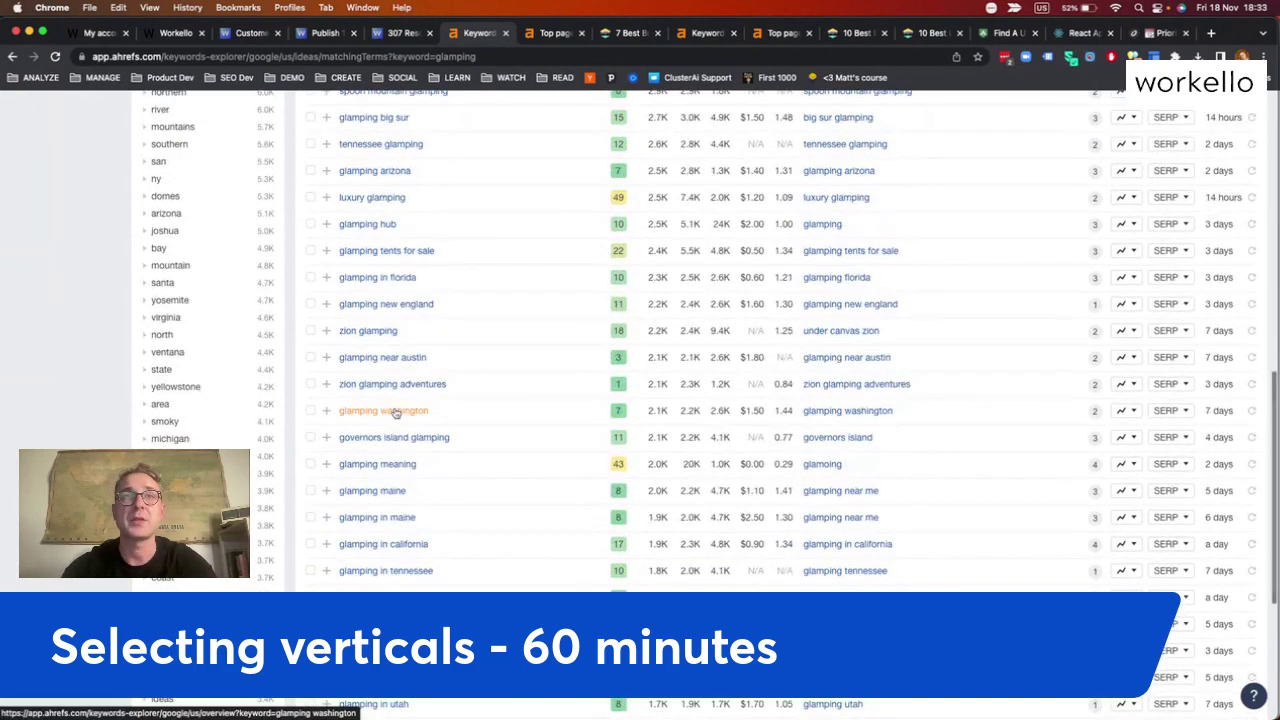
{"action": "scroll", "coordinate": [412, 330], "scroll_direction": "up", "scroll_amount": 3}
{"action": "scroll", "coordinate": [412, 330], "scroll_direction": "up", "scroll_amount": 8}
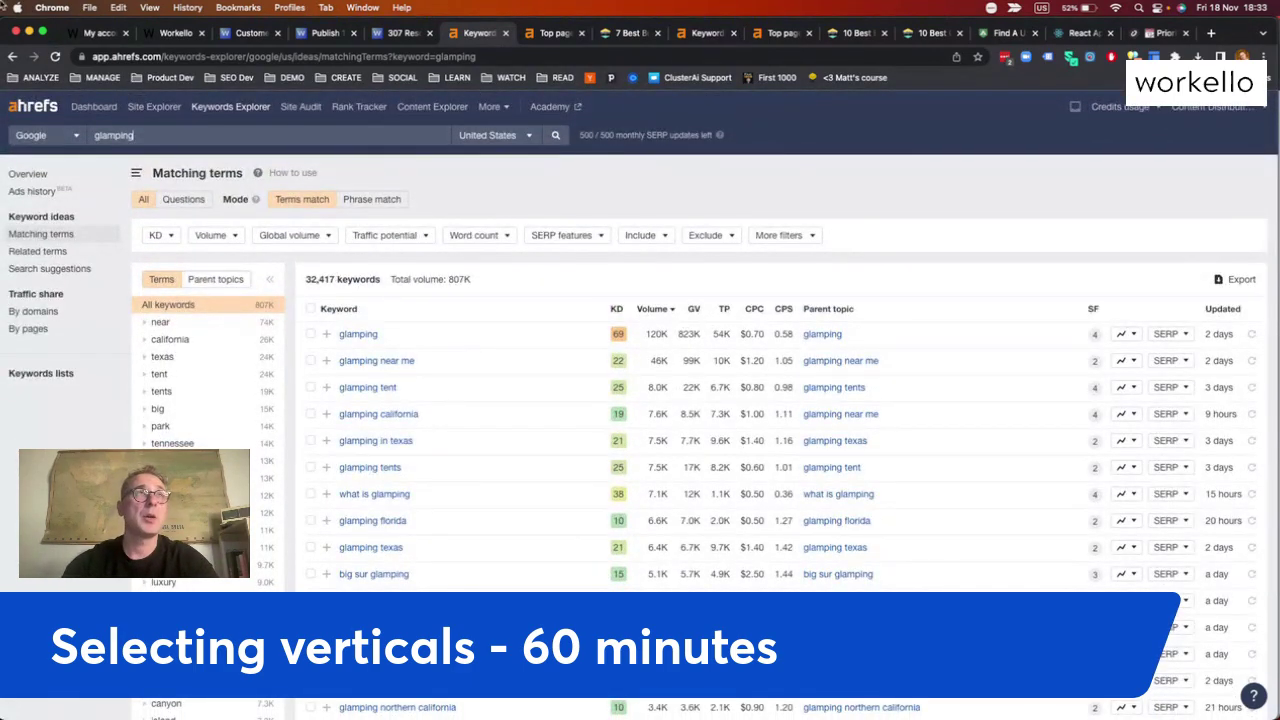
Return to the matching terms for "camping" and look through the keyword list
{"action": "key", "text": "super+bracketleft"}
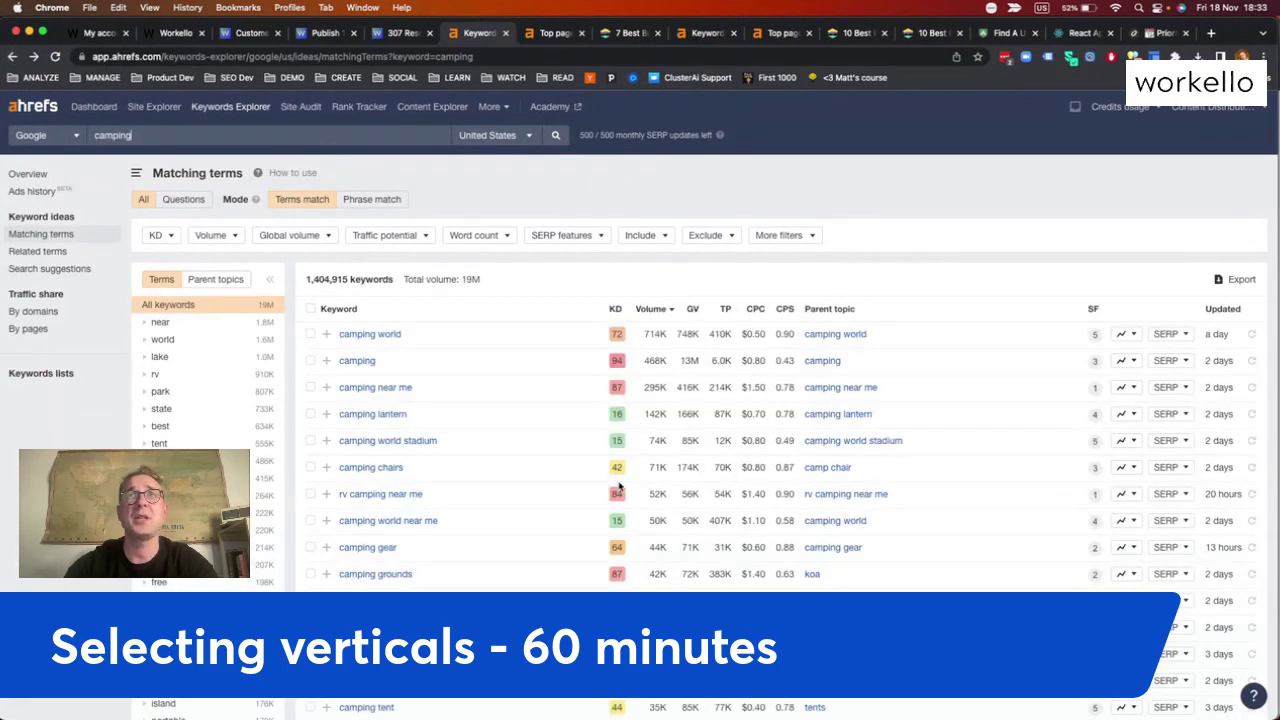
{"action": "scroll", "coordinate": [618, 485], "scroll_direction": "down", "scroll_amount": 20}
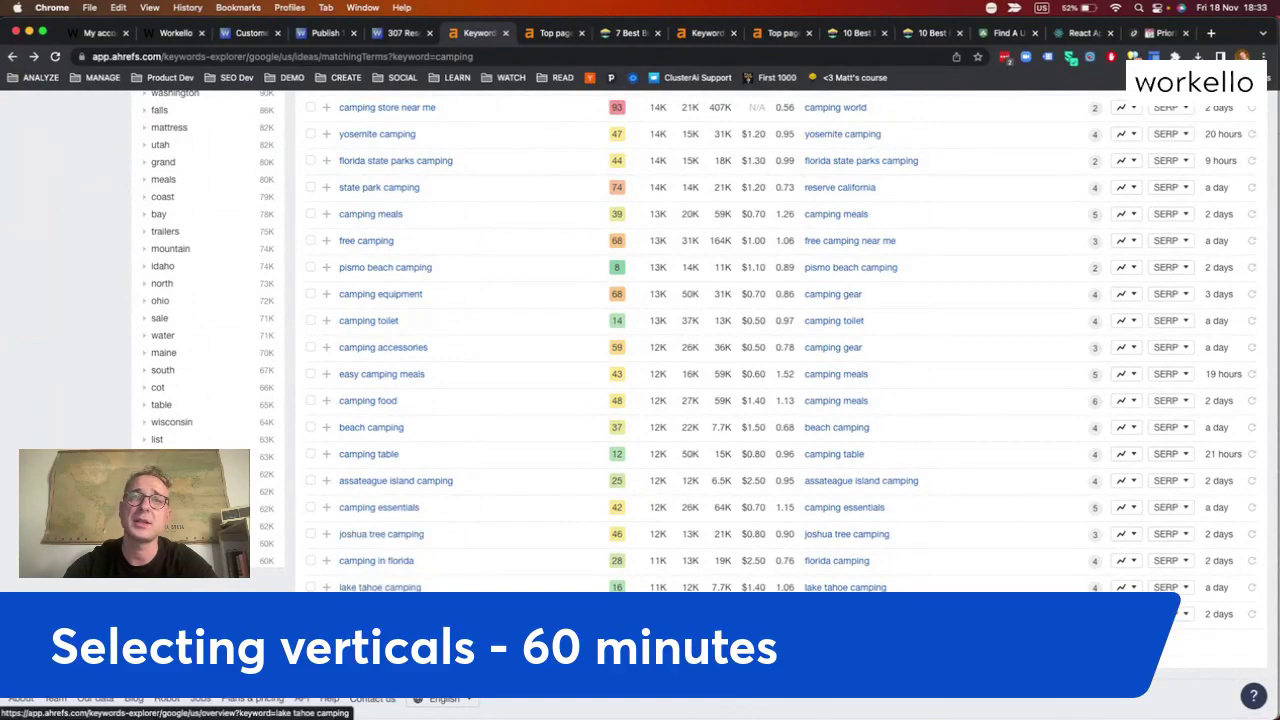
{"action": "scroll", "coordinate": [570, 377], "scroll_direction": "up", "scroll_amount": 20}
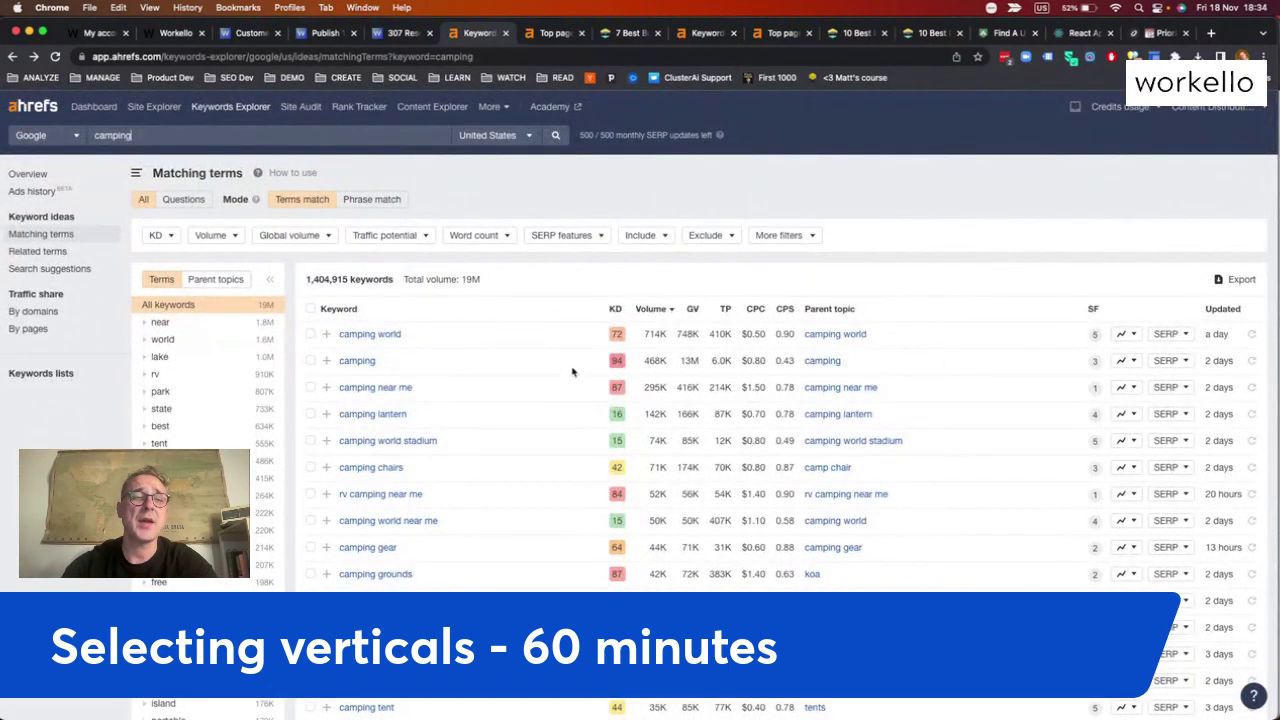
Filter the camping keywords to include any of the words park, parks, beach, beaches, forest, state, lake, and show the results
{"action": "left_click", "coordinate": [644, 235]}
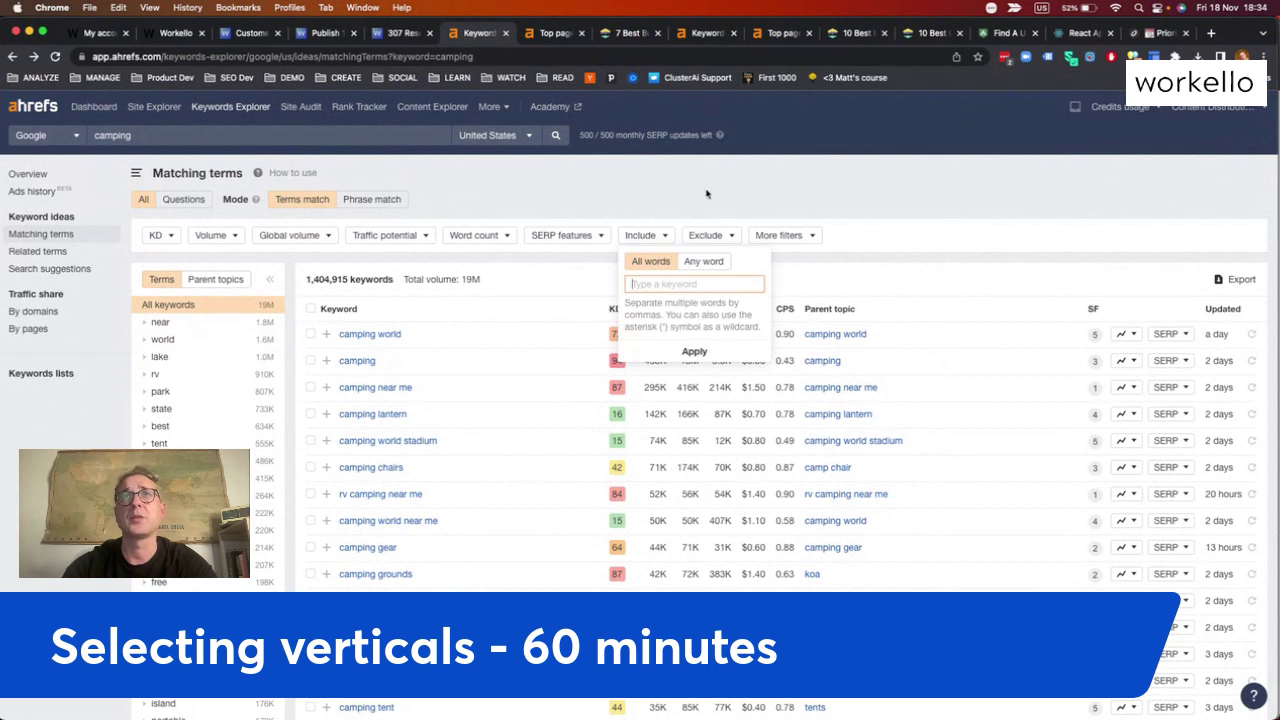
{"action": "left_click", "coordinate": [713, 261]}
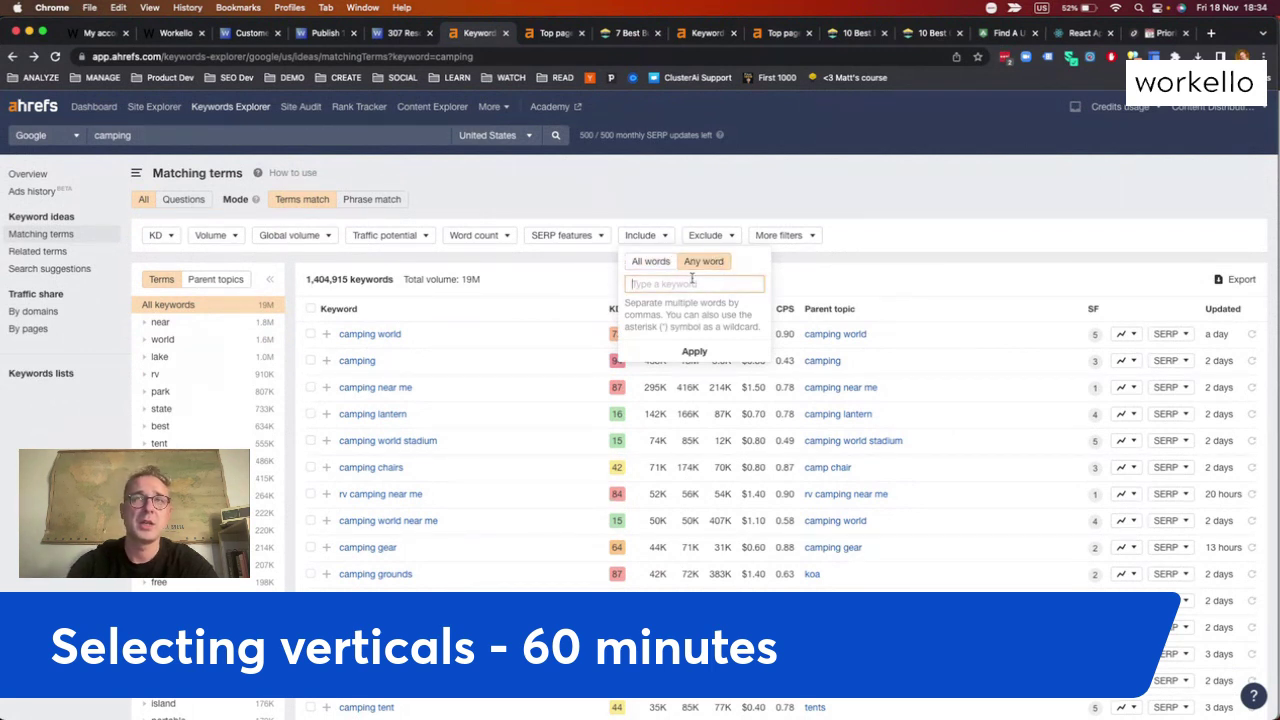
{"action": "type", "text": "park, parks"}
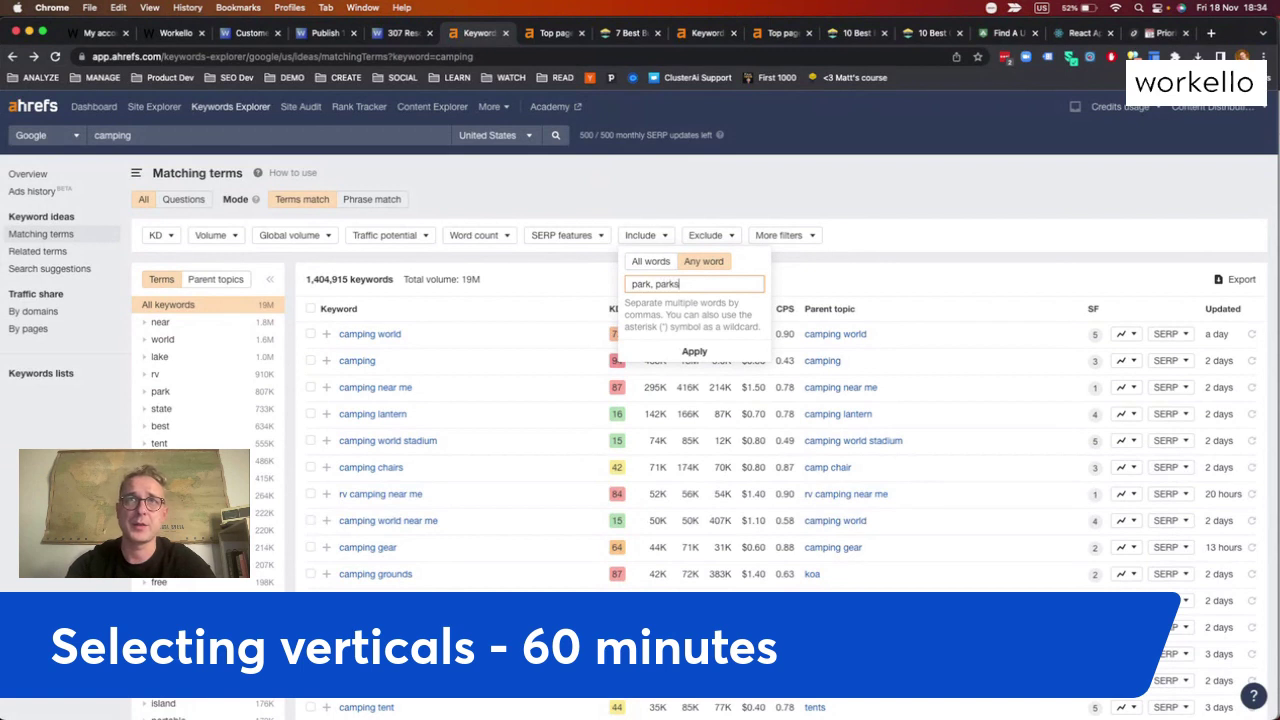
{"action": "type", "text": ", beach, be"}
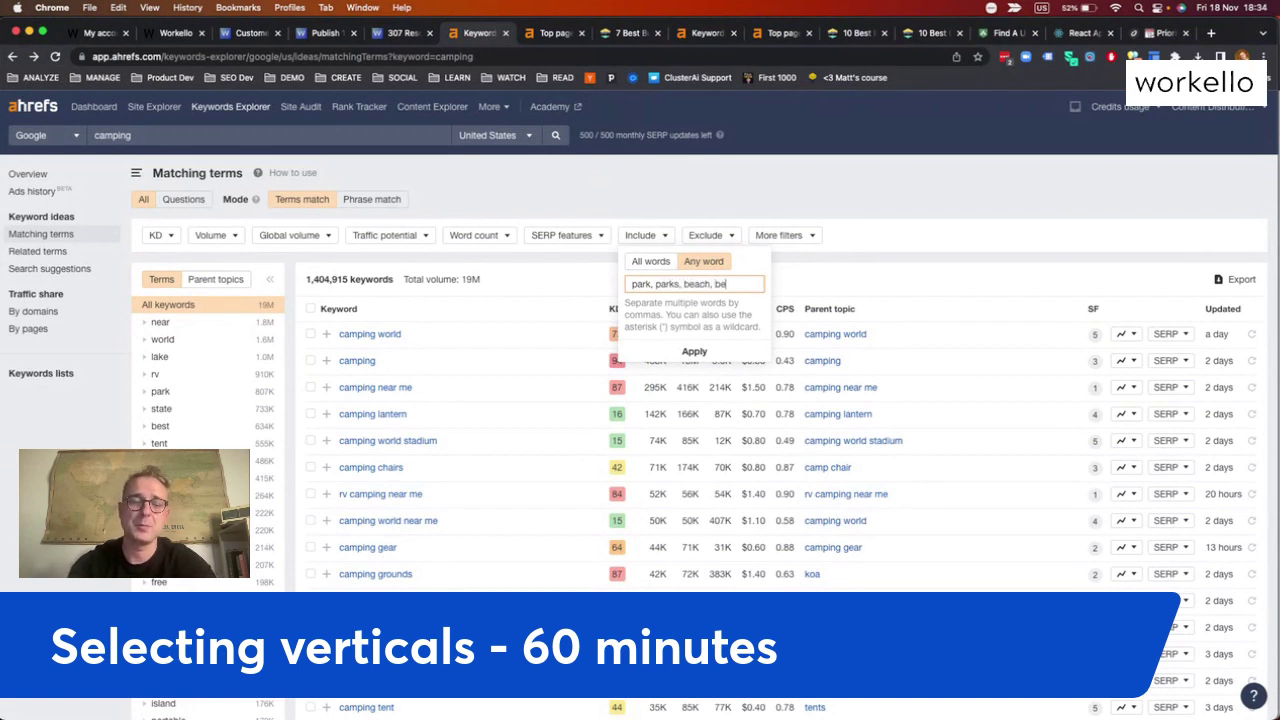
{"action": "type", "text": "aches, fore"}
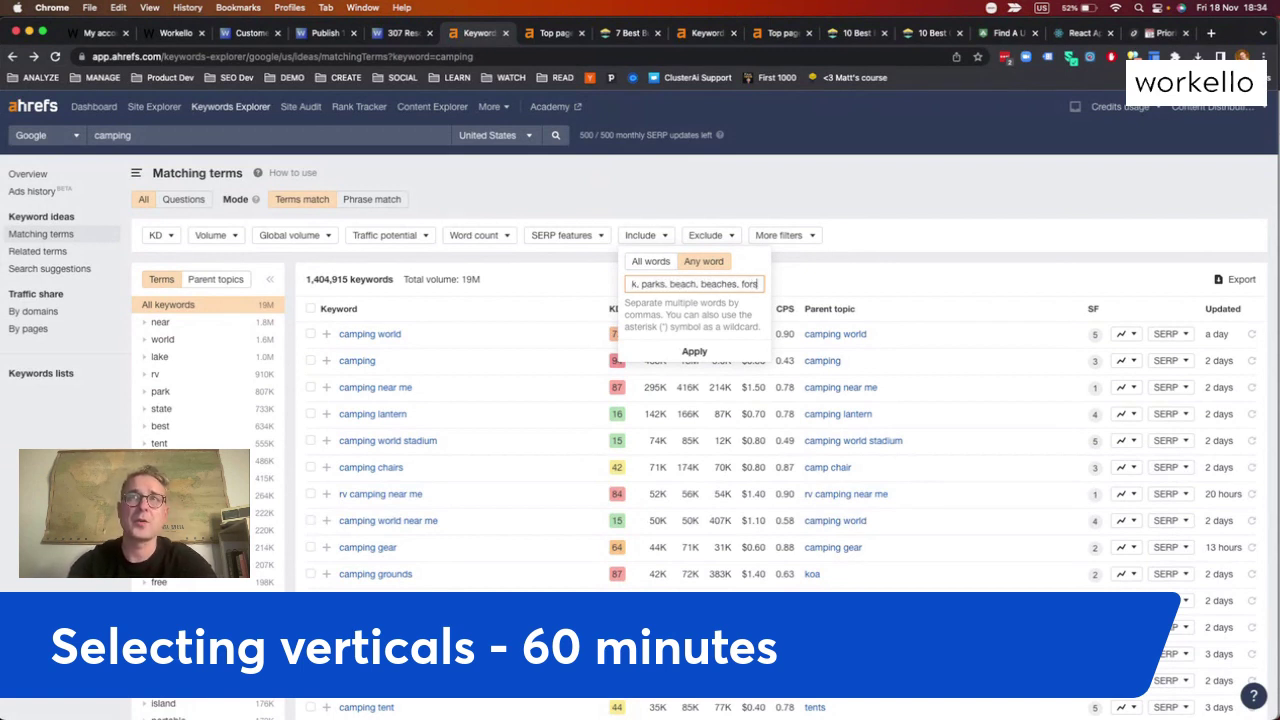
{"action": "type", "text": "st, state"}
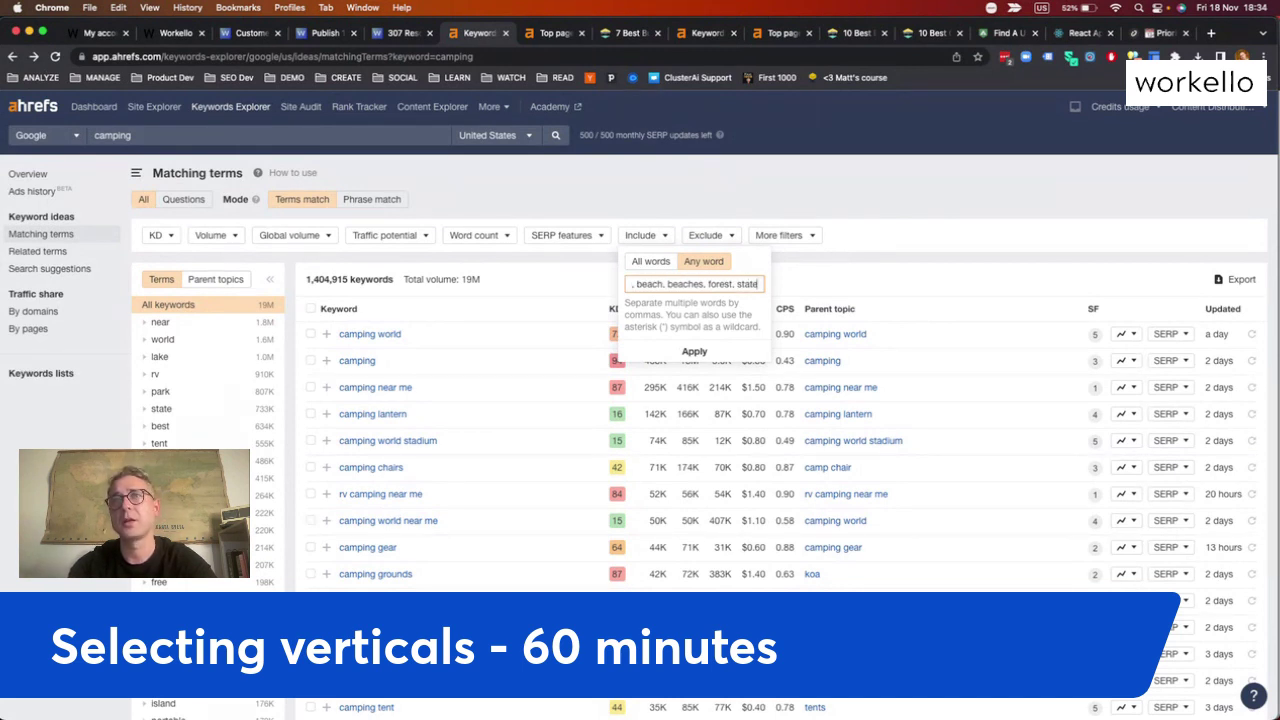
{"action": "type", "text": ", lake"}
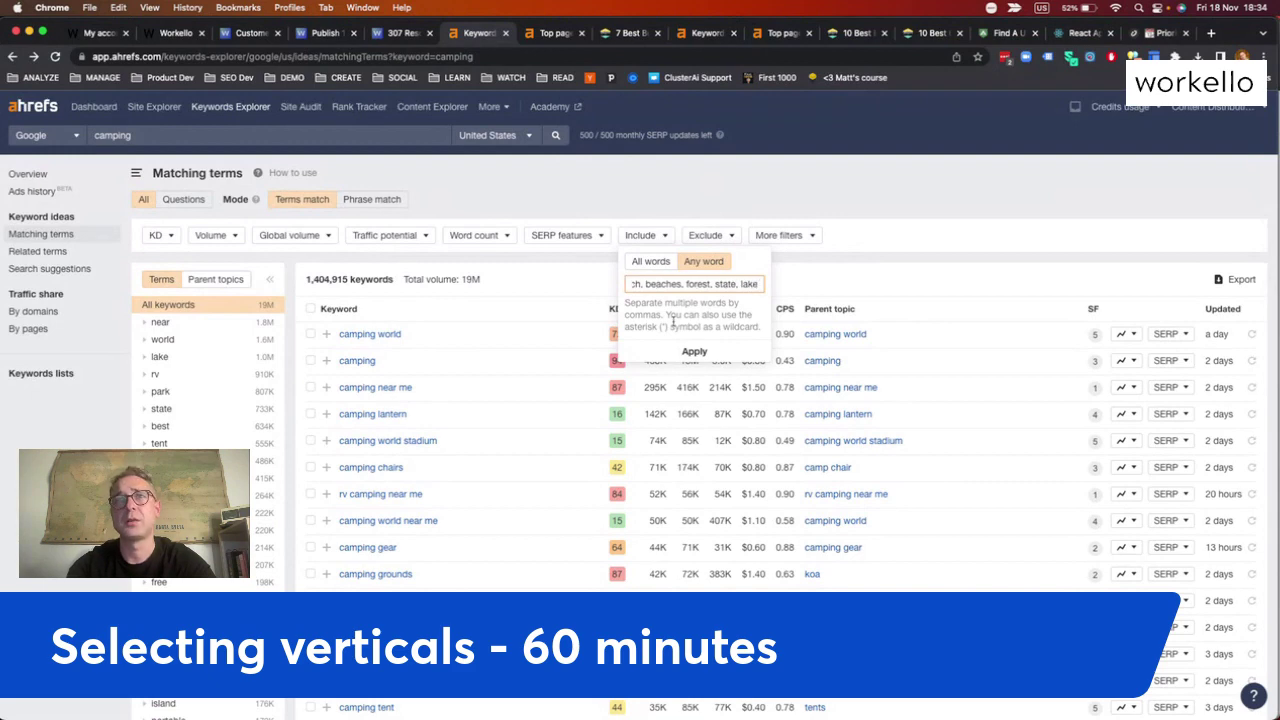
{"action": "left_click", "coordinate": [662, 352]}
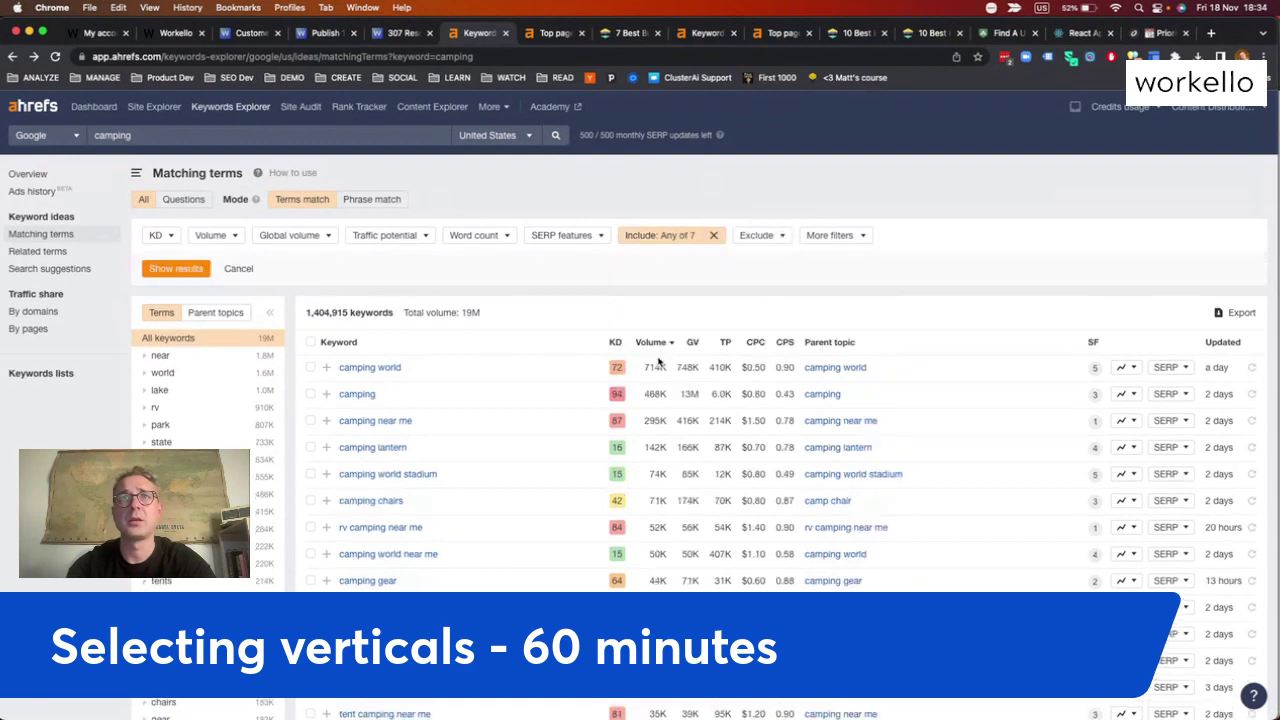
{"action": "left_click", "coordinate": [176, 268]}
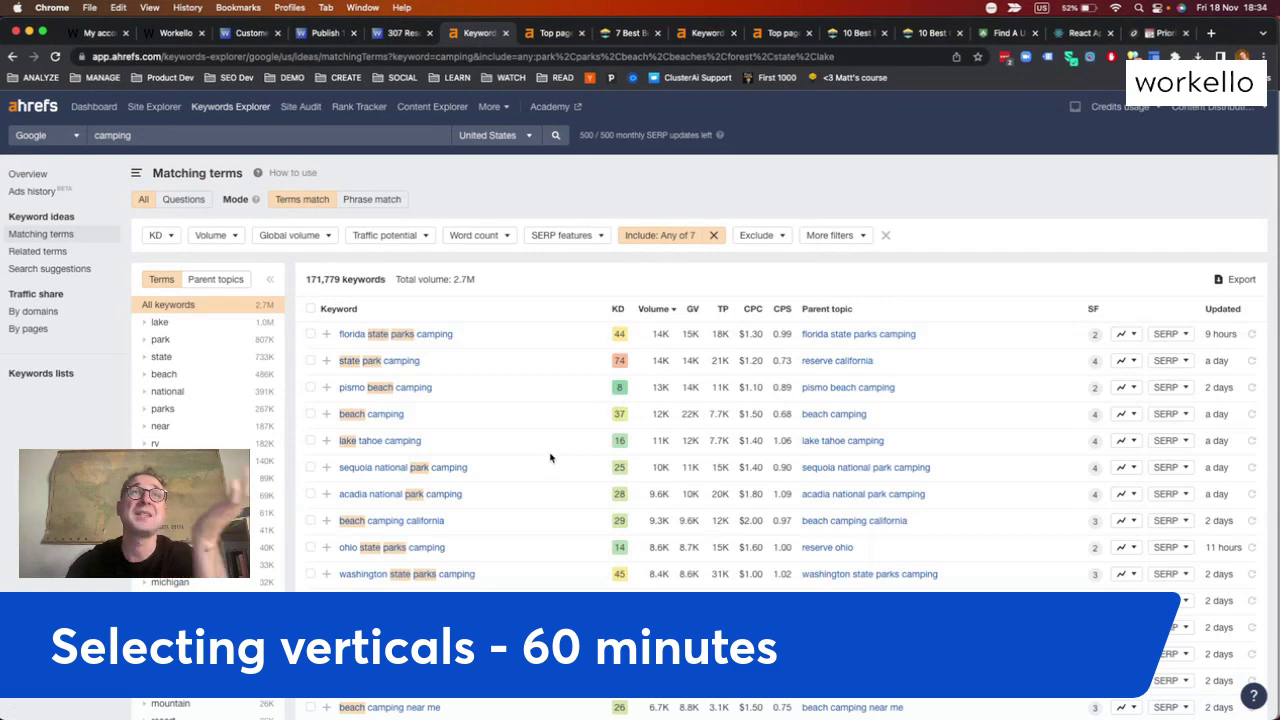
Examine the filtered camping keywords for location patterns such as parks, lakes and beaches
{"action": "scroll", "coordinate": [550, 457], "scroll_direction": "down", "scroll_amount": 3}
{"action": "scroll", "coordinate": [550, 457], "scroll_direction": "down", "scroll_amount": 12}
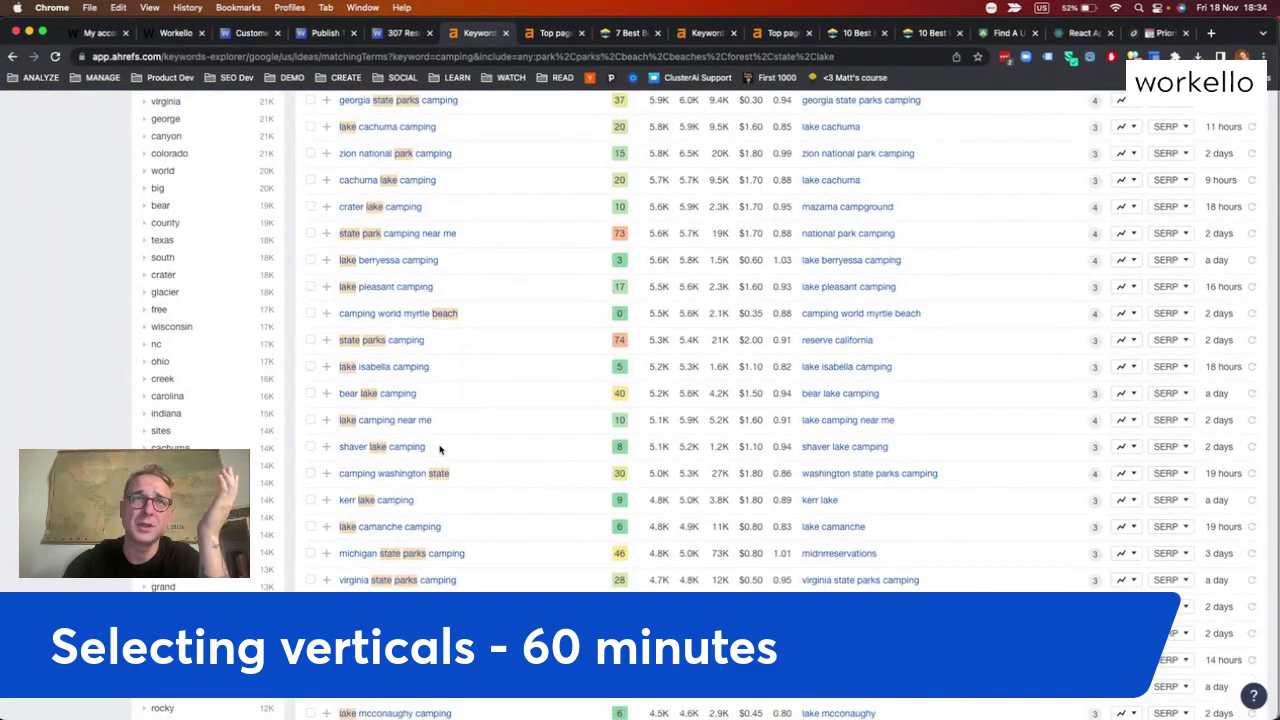
{"action": "scroll", "coordinate": [416, 427], "scroll_direction": "down", "scroll_amount": 3}
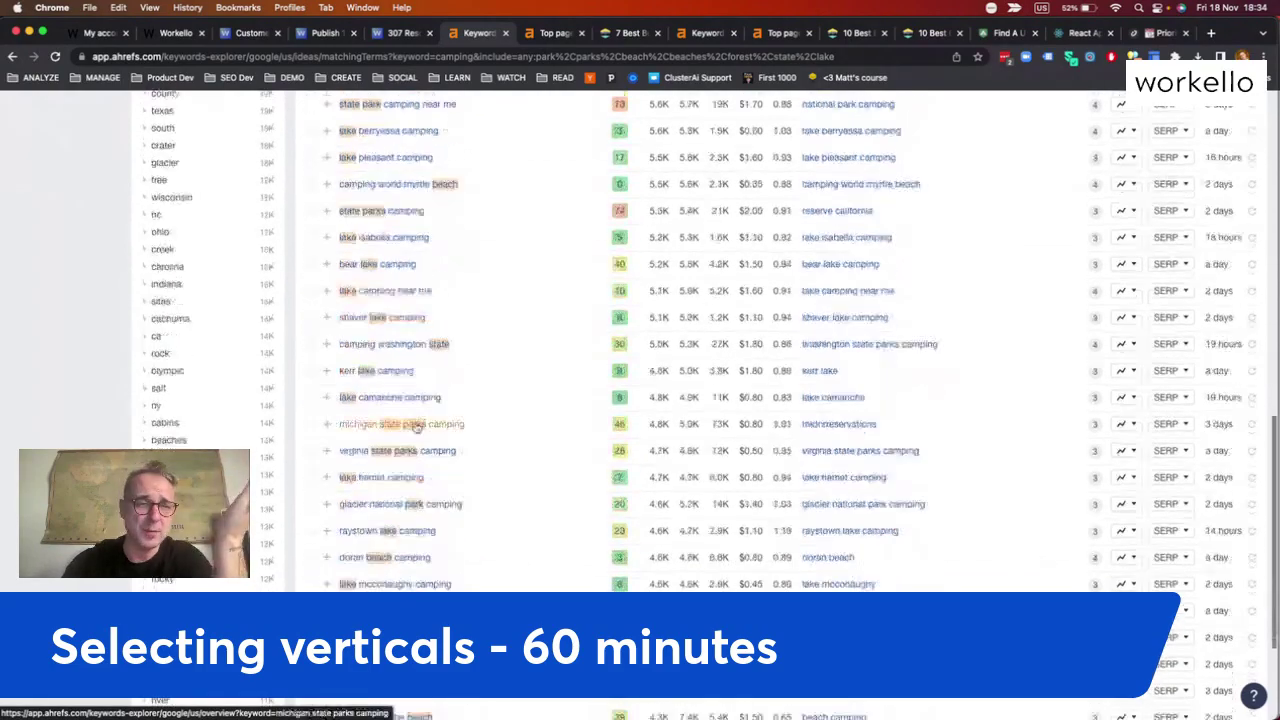
{"action": "scroll", "coordinate": [416, 427], "scroll_direction": "down", "scroll_amount": 5}
{"action": "scroll", "coordinate": [416, 427], "scroll_direction": "up", "scroll_amount": 20}
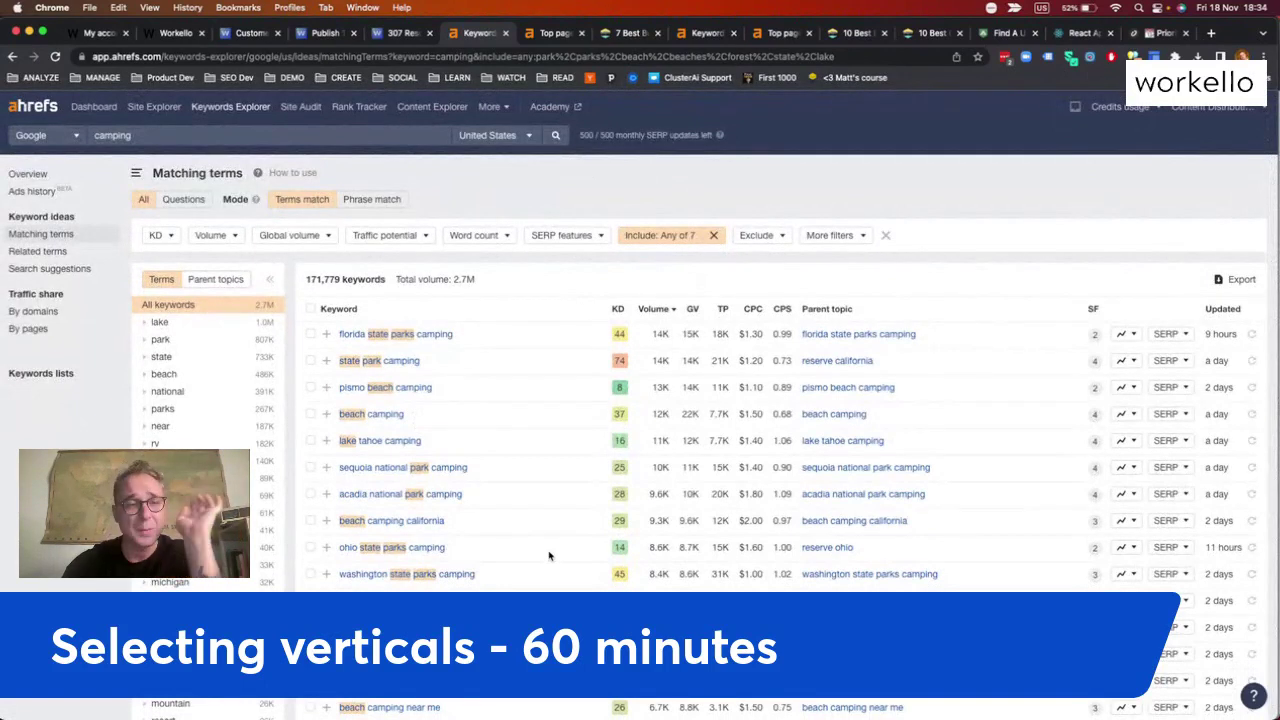
Change the include filter on the camping keywords to any of the words park, parks, and show the results
{"action": "left_click", "coordinate": [713, 237]}
{"action": "left_click", "coordinate": [655, 237]}
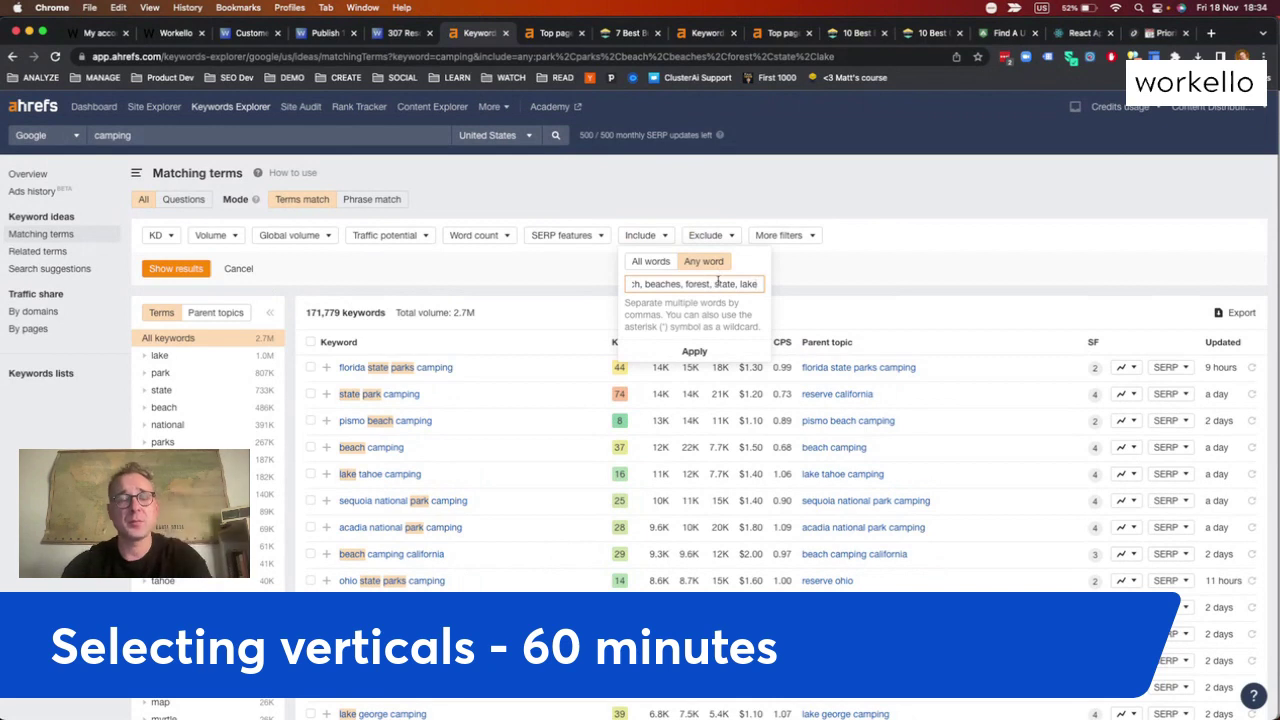
{"action": "key", "text": "super+a"}
{"action": "type", "text": "park,p"}
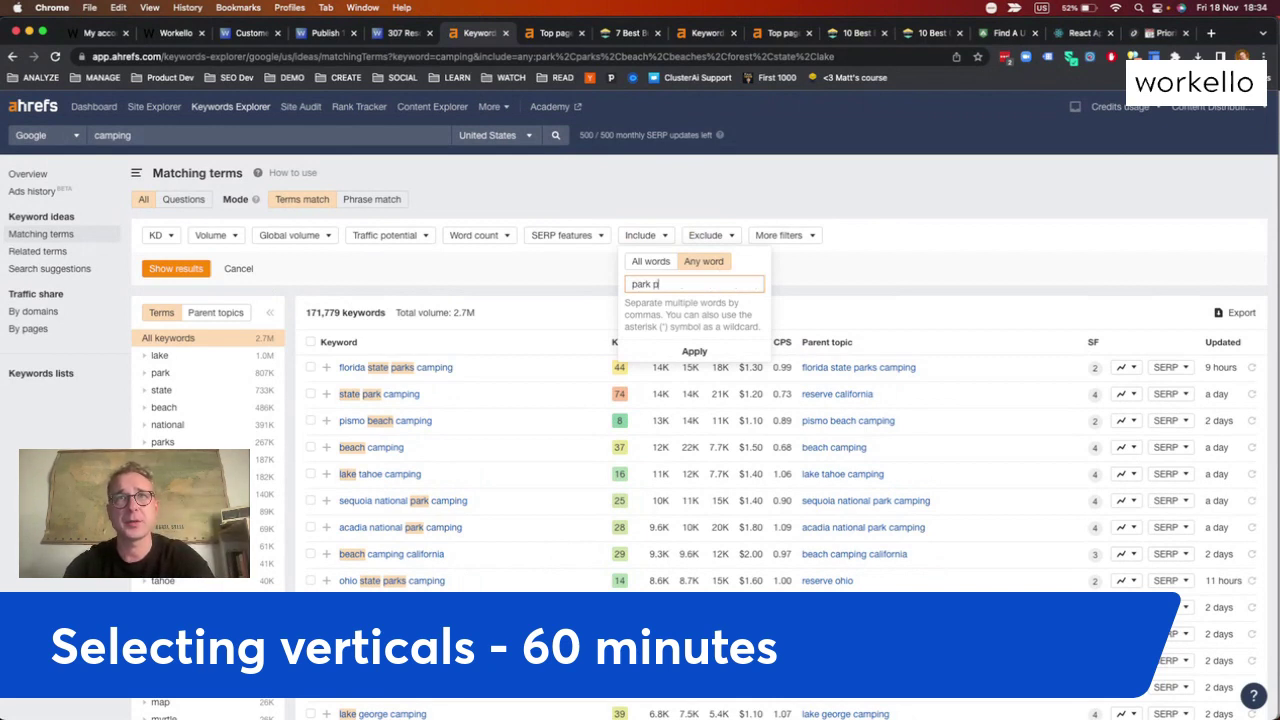
{"action": "type", "text": " parks"}
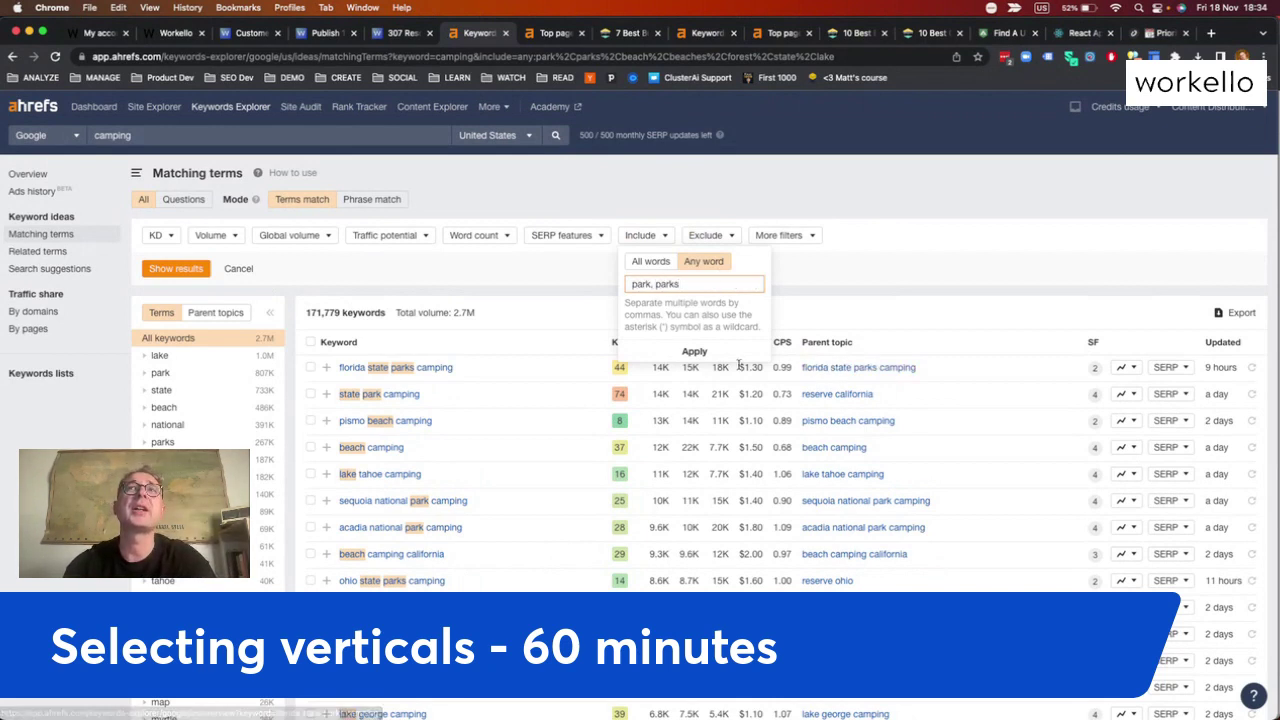
{"action": "left_click", "coordinate": [714, 352]}
{"action": "left_click", "coordinate": [190, 272]}
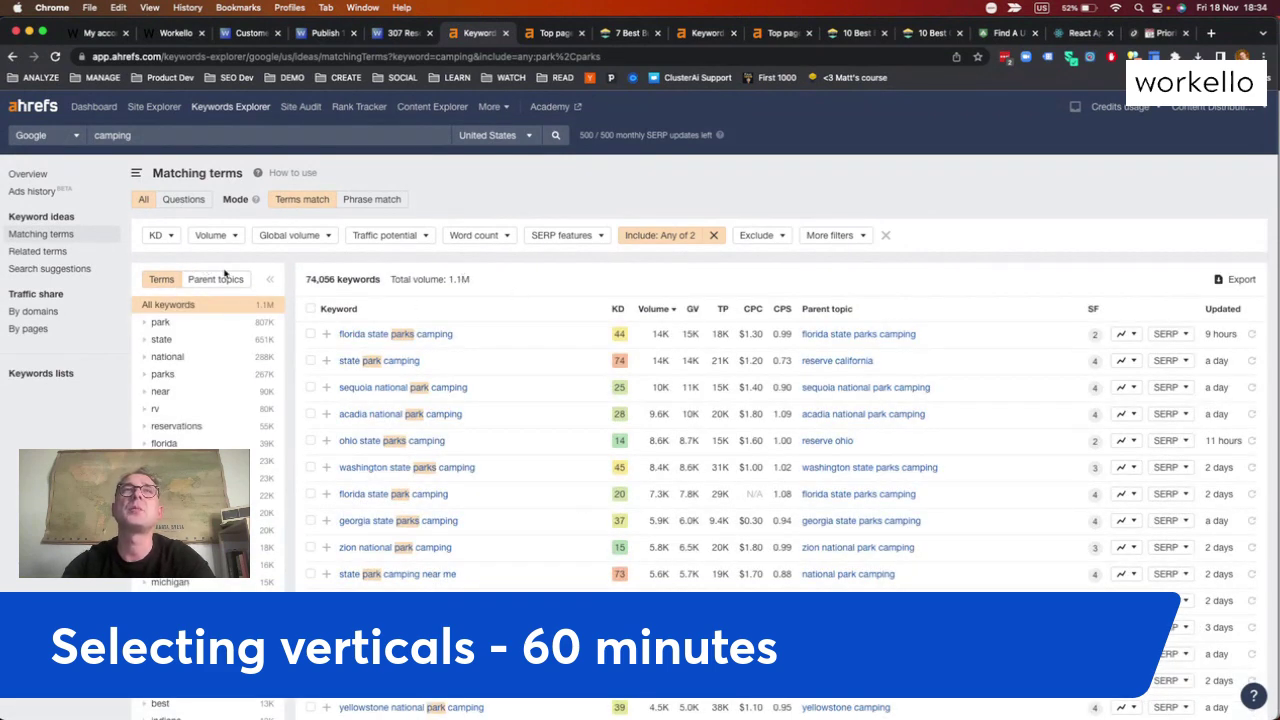
Filter the camping keywords to a minimum search volume of 10
{"action": "left_click", "coordinate": [216, 237]}
{"action": "type", "text": "10"}
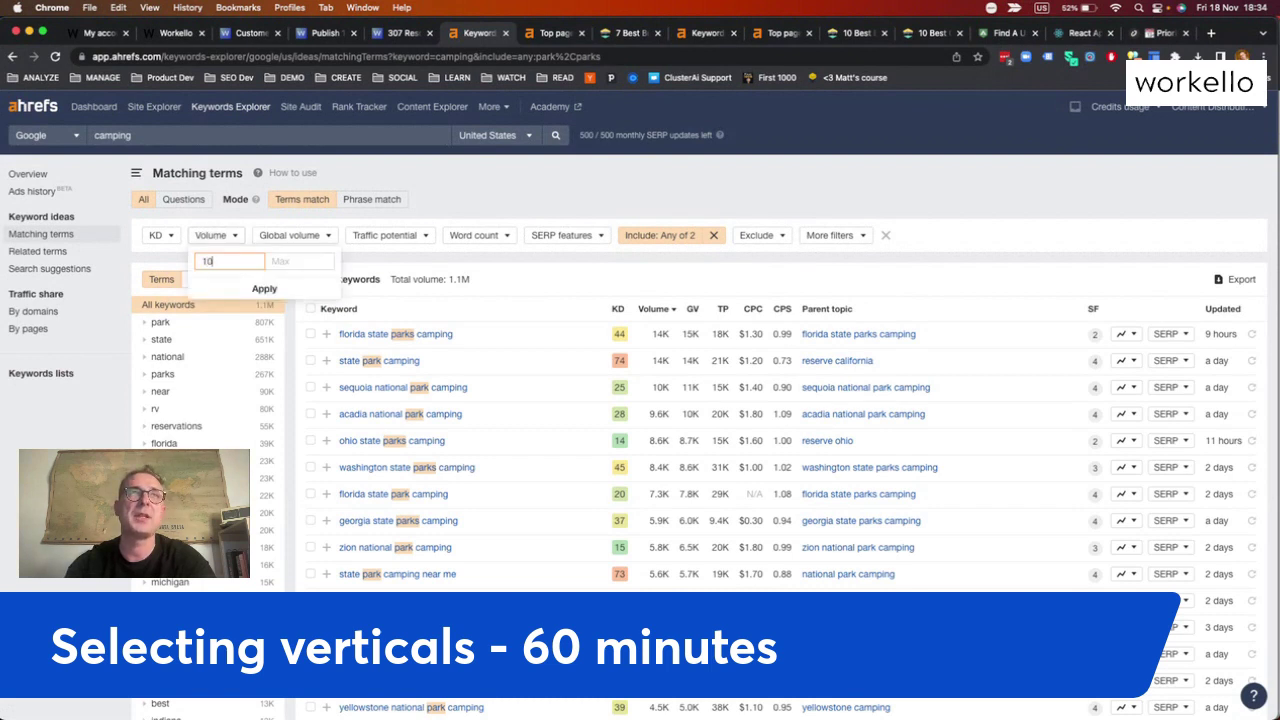
{"action": "left_click", "coordinate": [272, 288]}
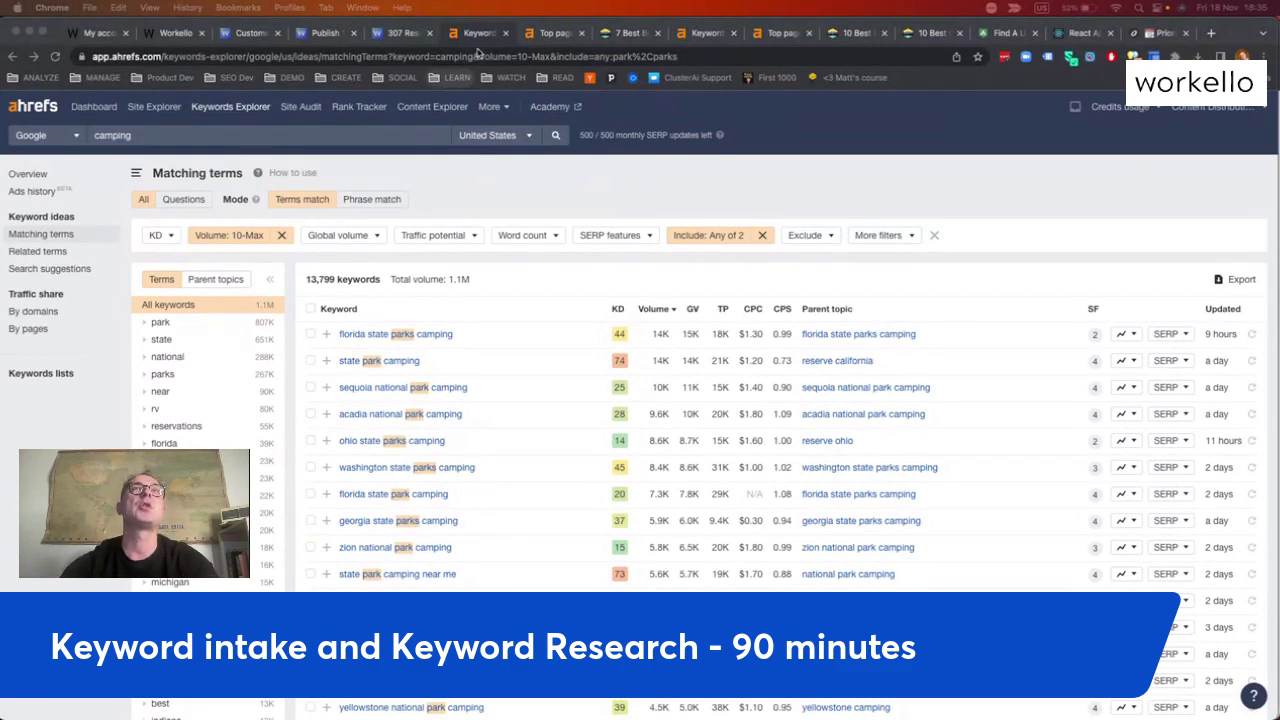
Switch to Google Sheets and open the Terms Intake Simulation spreadsheet at the Main terms on the Camping sheet
{"action": "key", "text": "super+grave"}
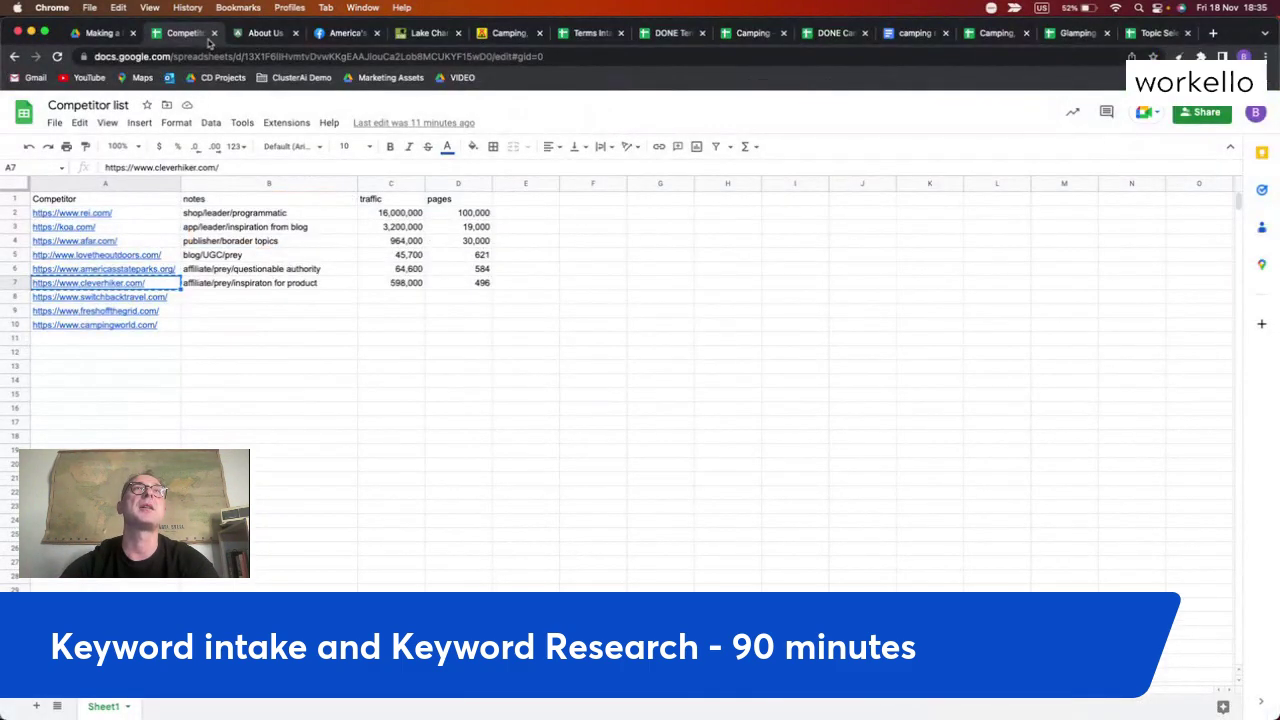
{"action": "left_click", "coordinate": [585, 34]}
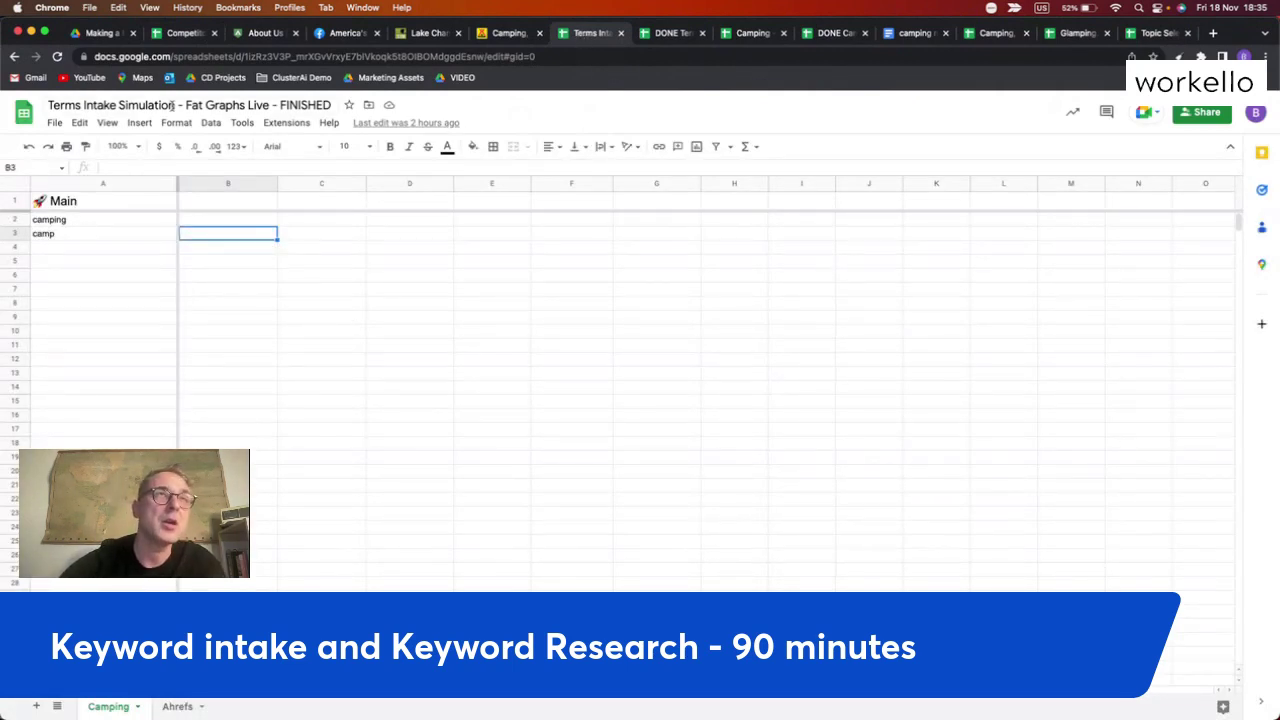
{"action": "left_click", "coordinate": [72, 219]}
Try moving "camp" from A3 up into A2, and undo the paste
{"action": "left_click", "coordinate": [128, 238]}
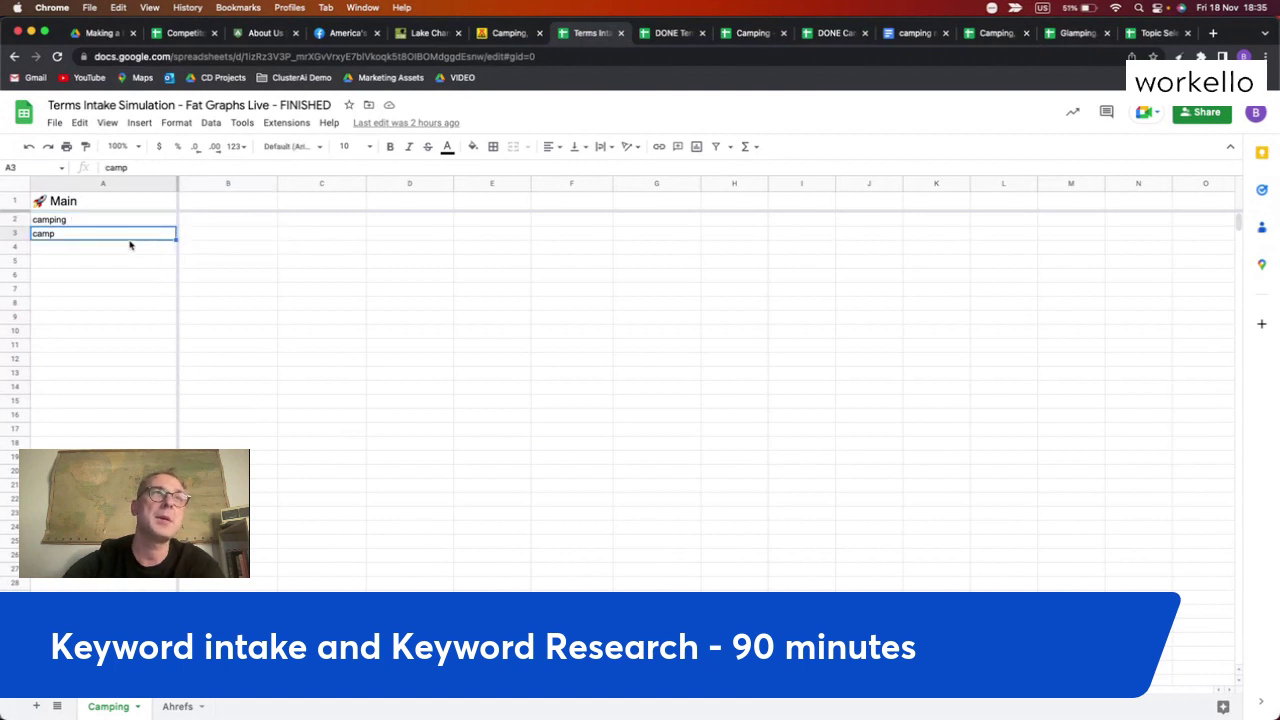
{"action": "key", "text": "super+x"}
{"action": "key", "text": "Up"}
{"action": "key", "text": "super+v"}
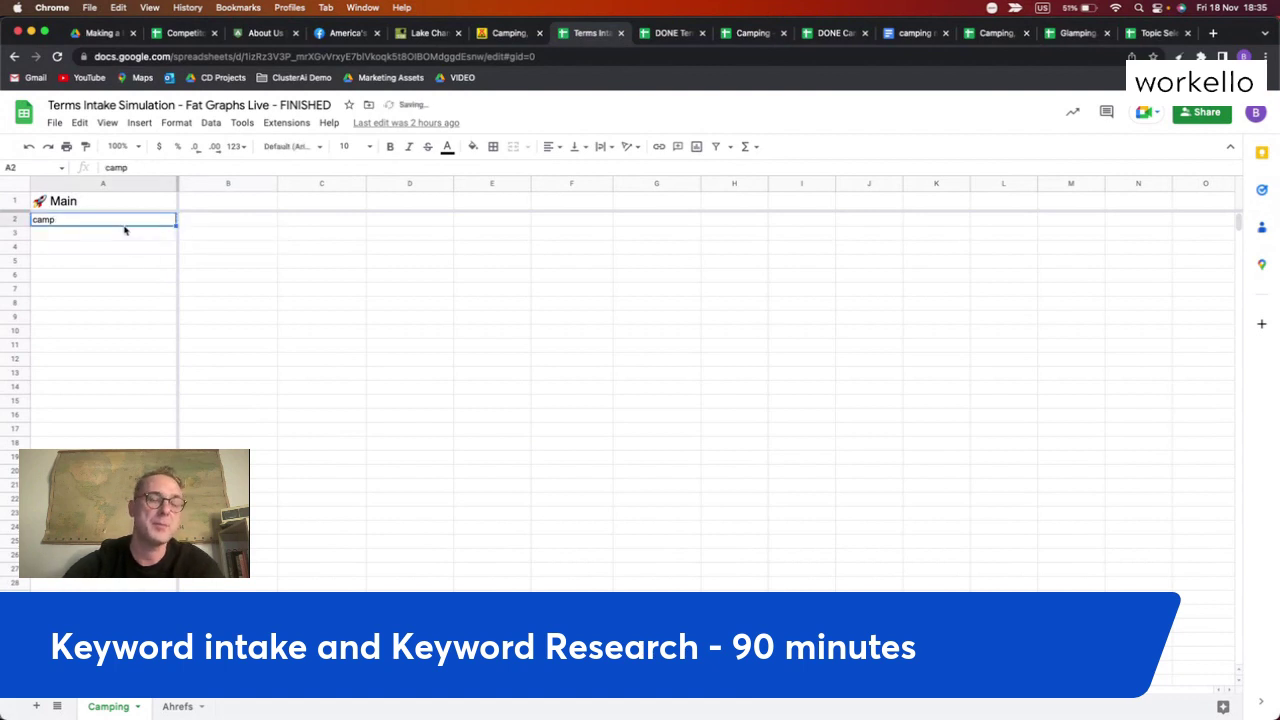
{"action": "key", "text": "super+z"}
{"action": "left_click", "coordinate": [243, 205]}
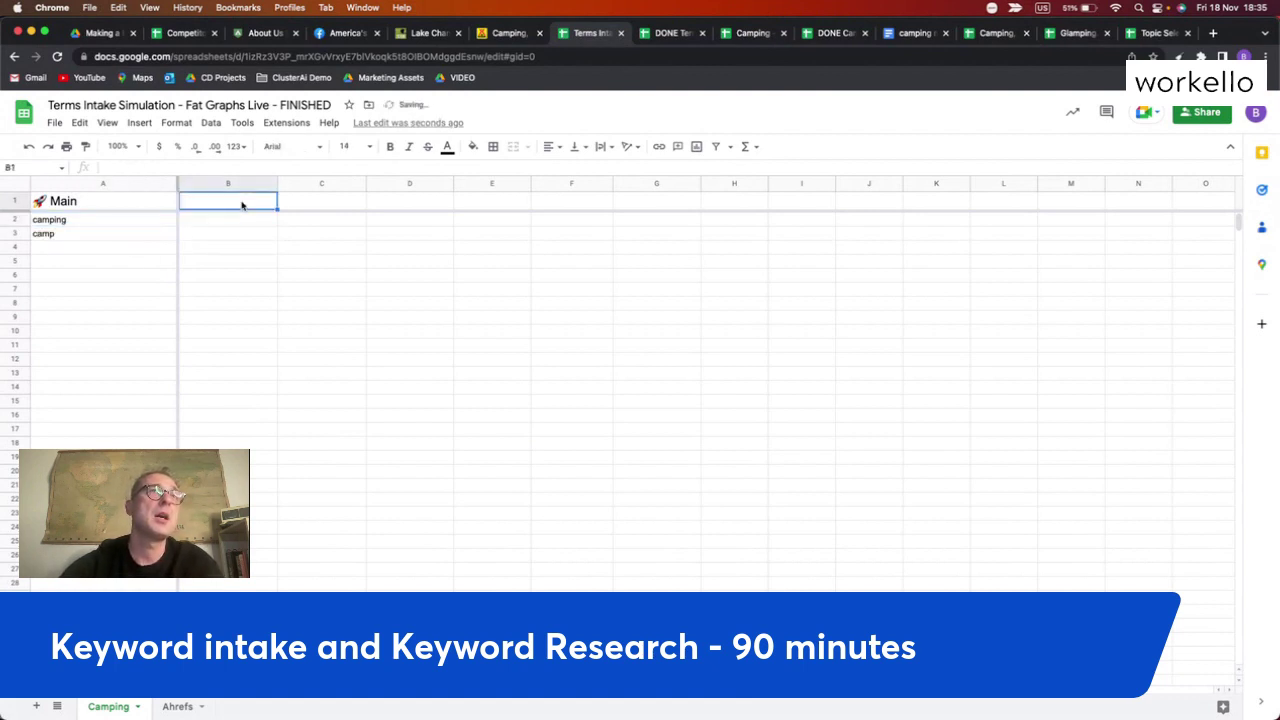
{"action": "left_click", "coordinate": [138, 222]}
{"action": "left_click", "coordinate": [112, 238]}
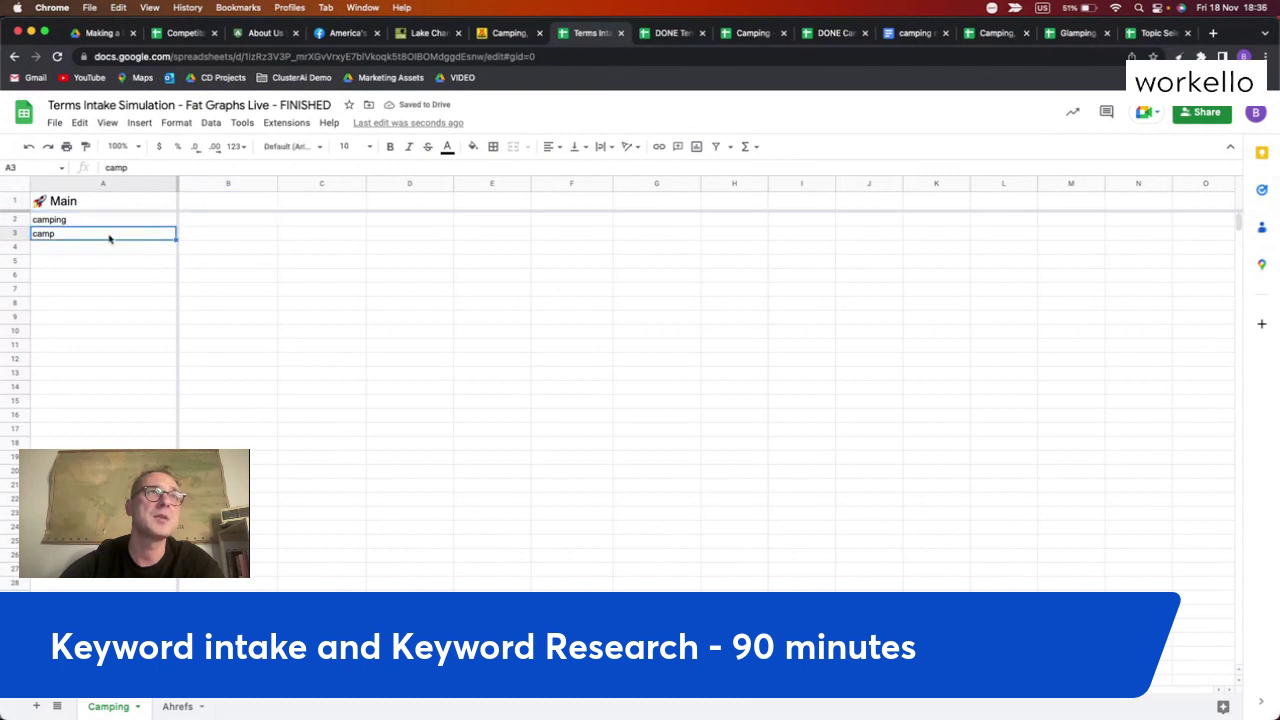
Enter the column header "transactional" in B1, beside the Main column
{"action": "left_click", "coordinate": [236, 201]}
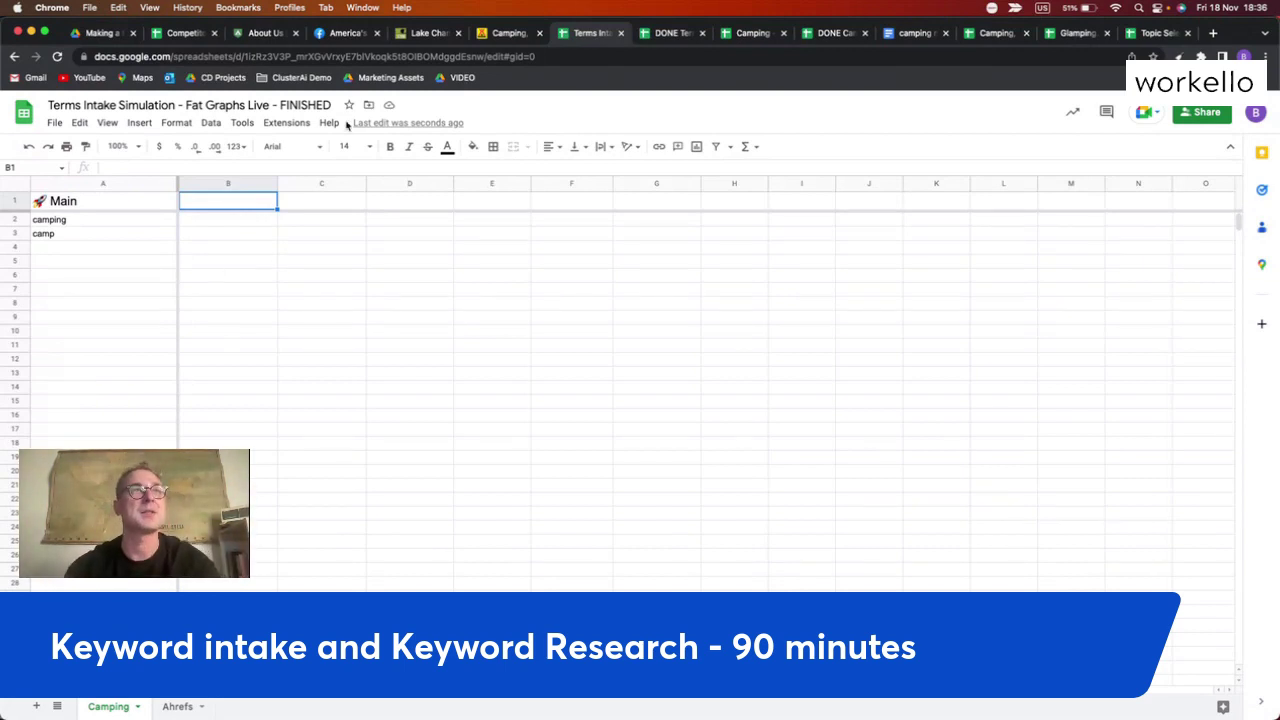
{"action": "double_click", "coordinate": [237, 200]}
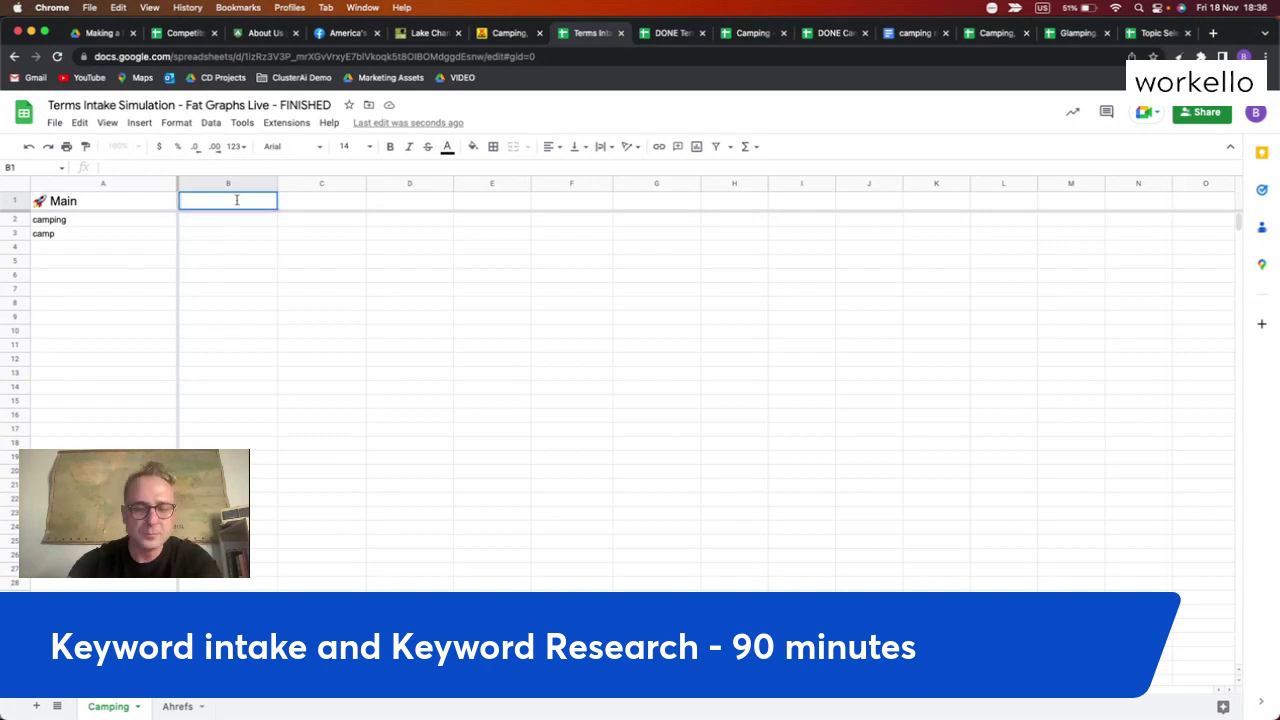
{"action": "type", "text": "t"}
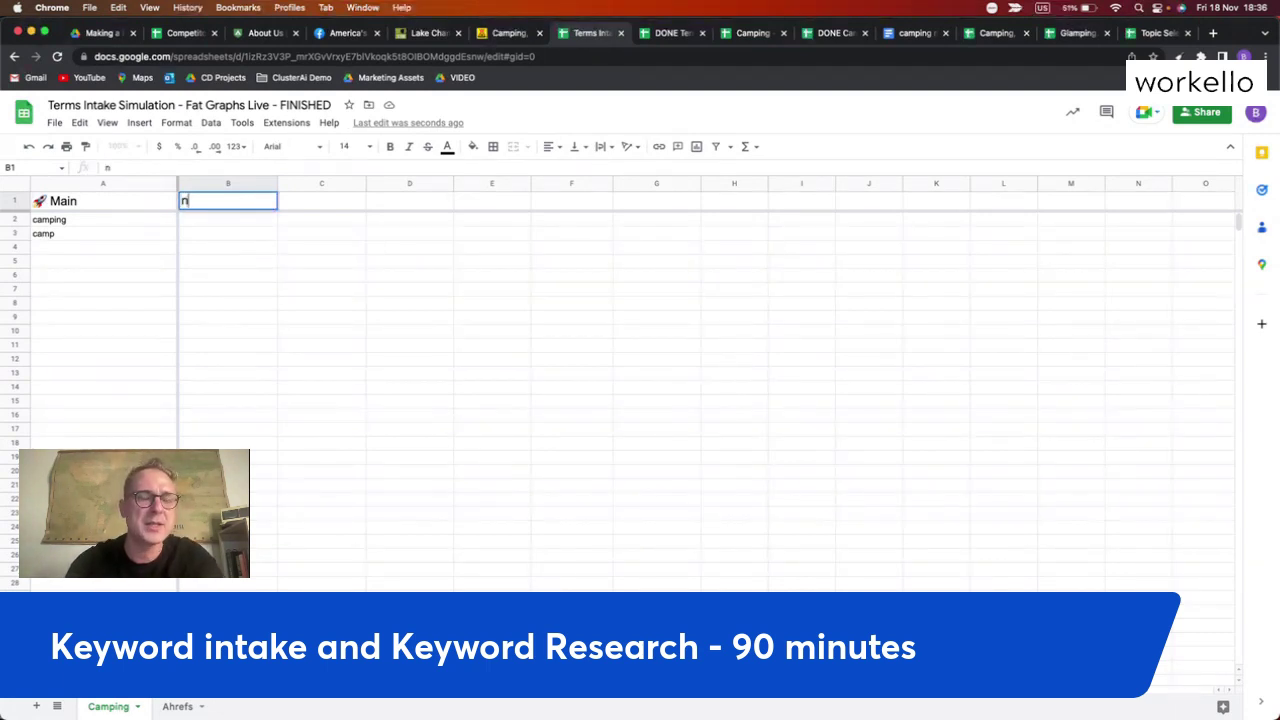
{"action": "type", "text": "rans"}
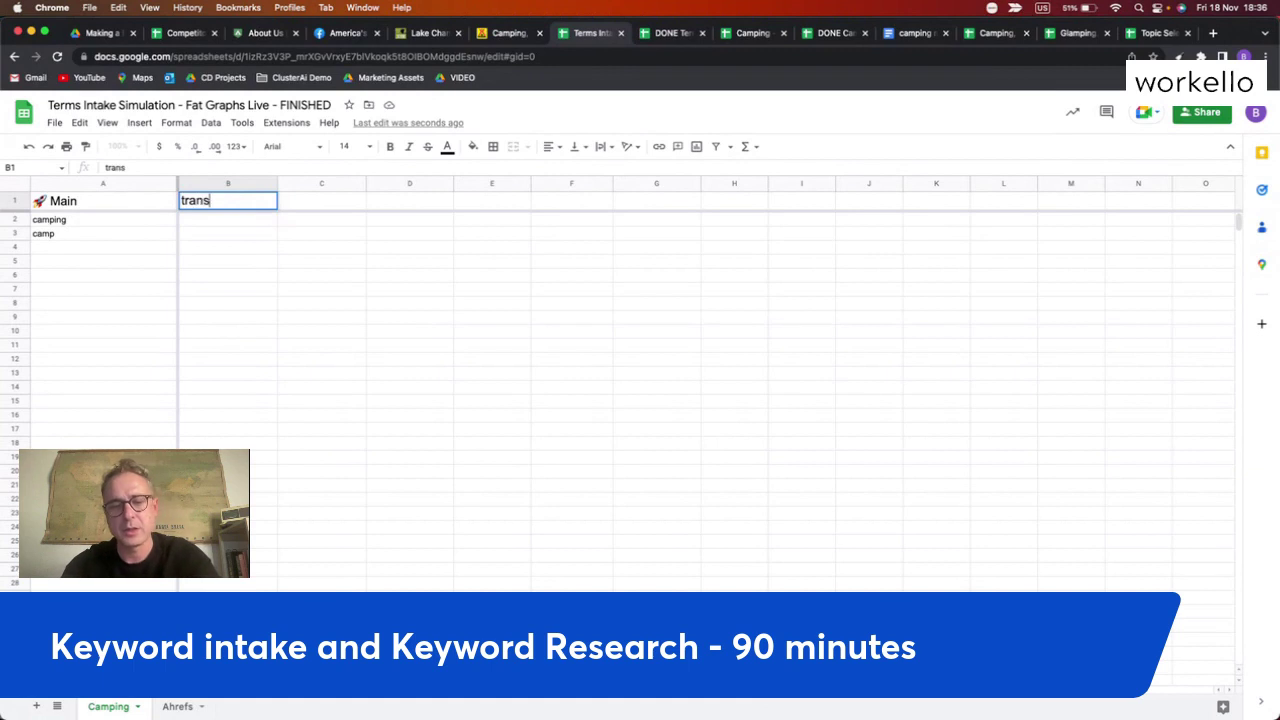
{"action": "type", "text": "actional"}
{"action": "key", "text": "Tab"}
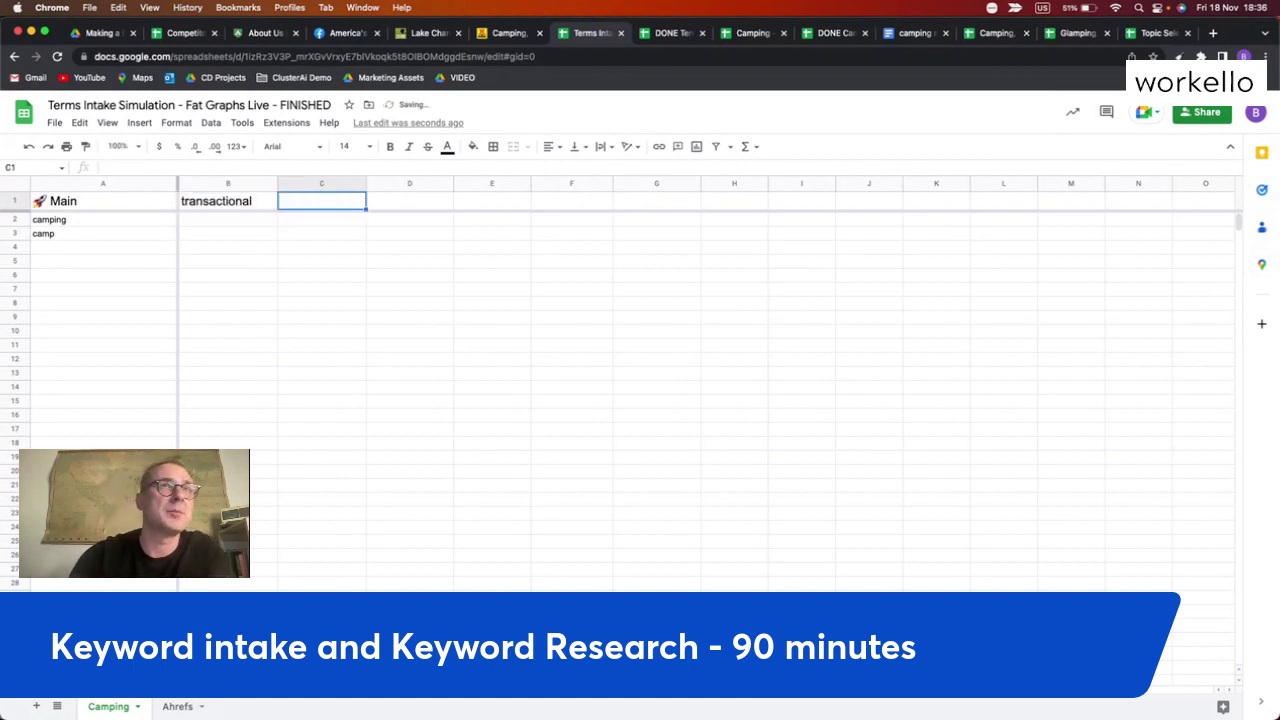
{"action": "left_click", "coordinate": [228, 201]}
List the transactional modifiers buy, purchase, get, best and review in B2 to B6
{"action": "left_click", "coordinate": [228, 219]}
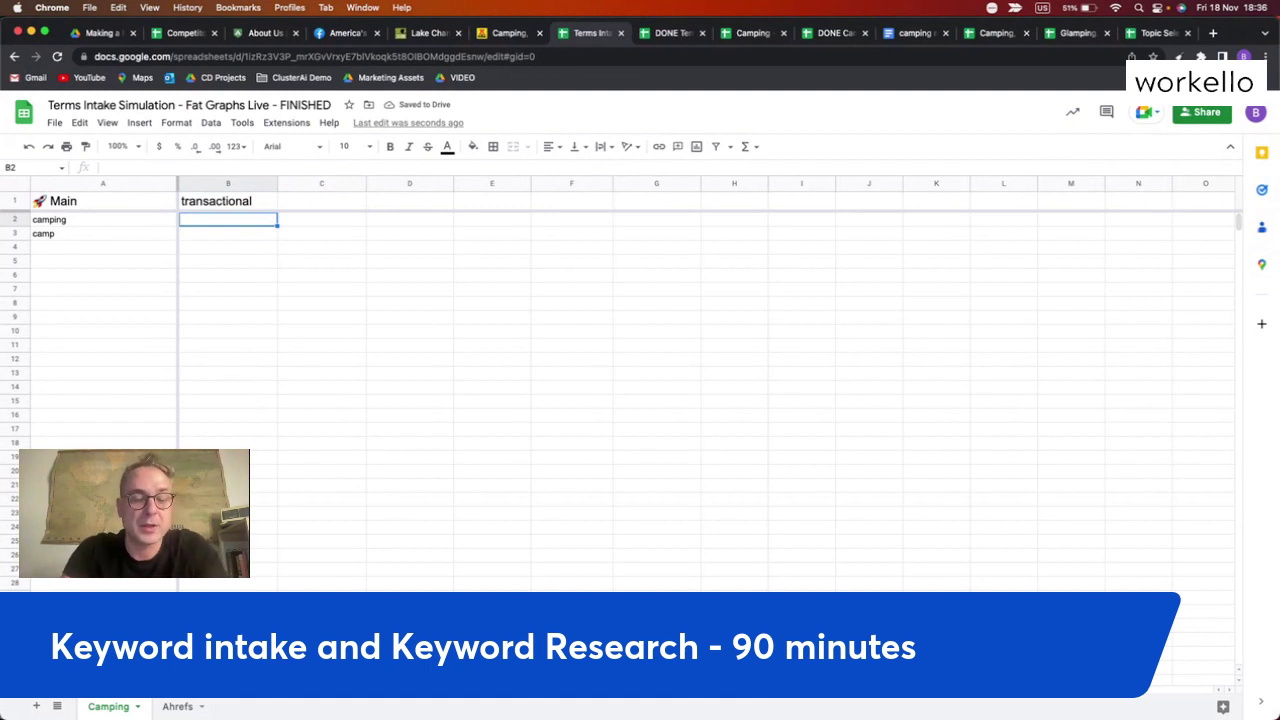
{"action": "type", "text": "bi"}
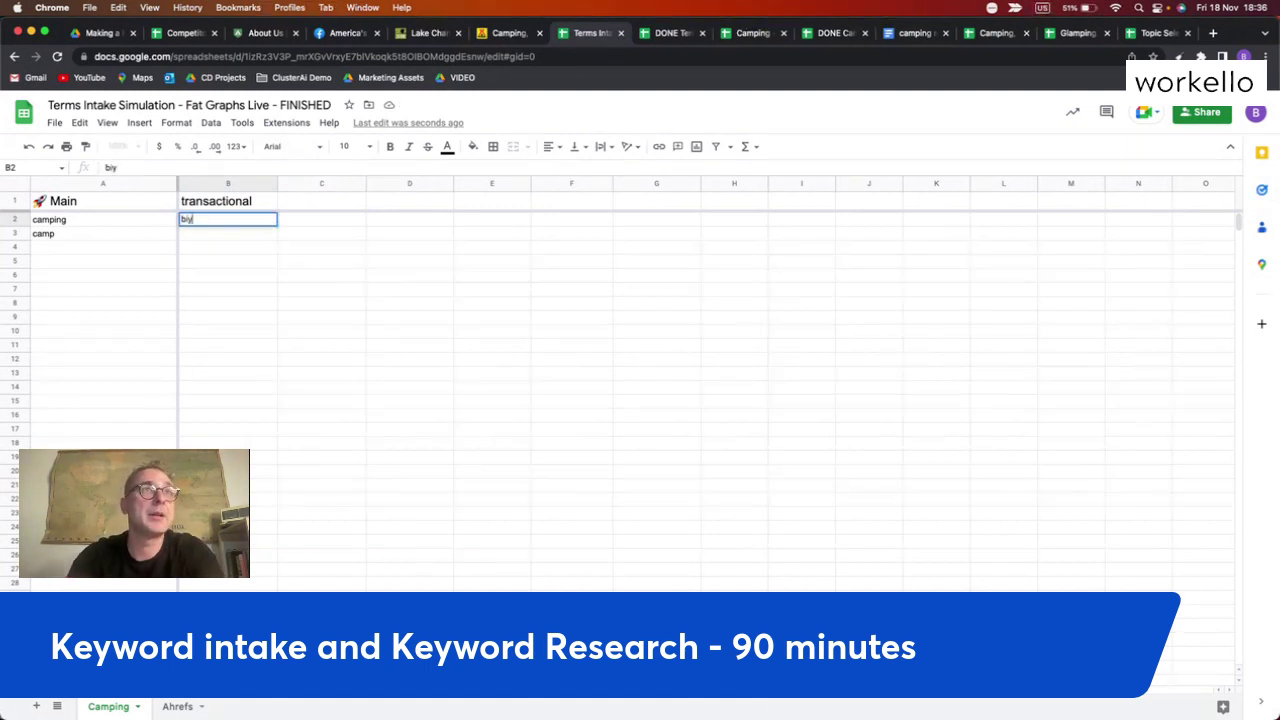
{"action": "type", "text": "y"}
{"action": "key", "text": "Return"}
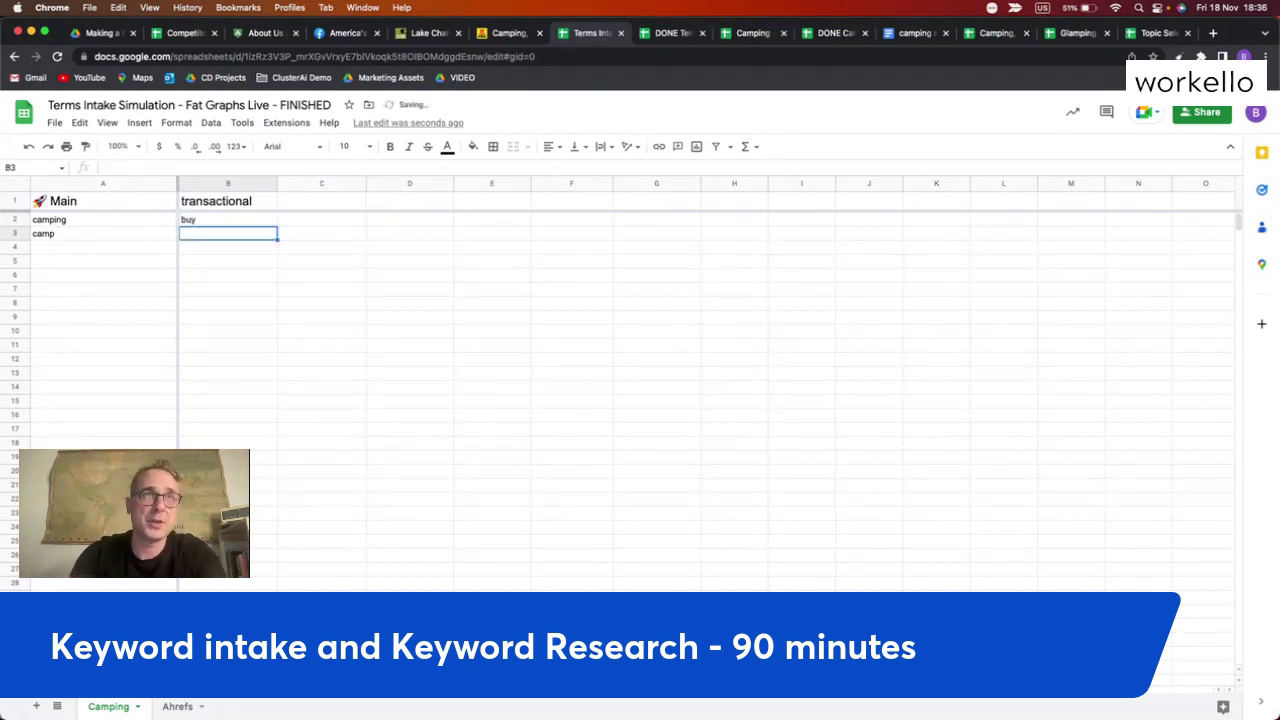
{"action": "type", "text": "purchase"}
{"action": "key", "text": "Return"}
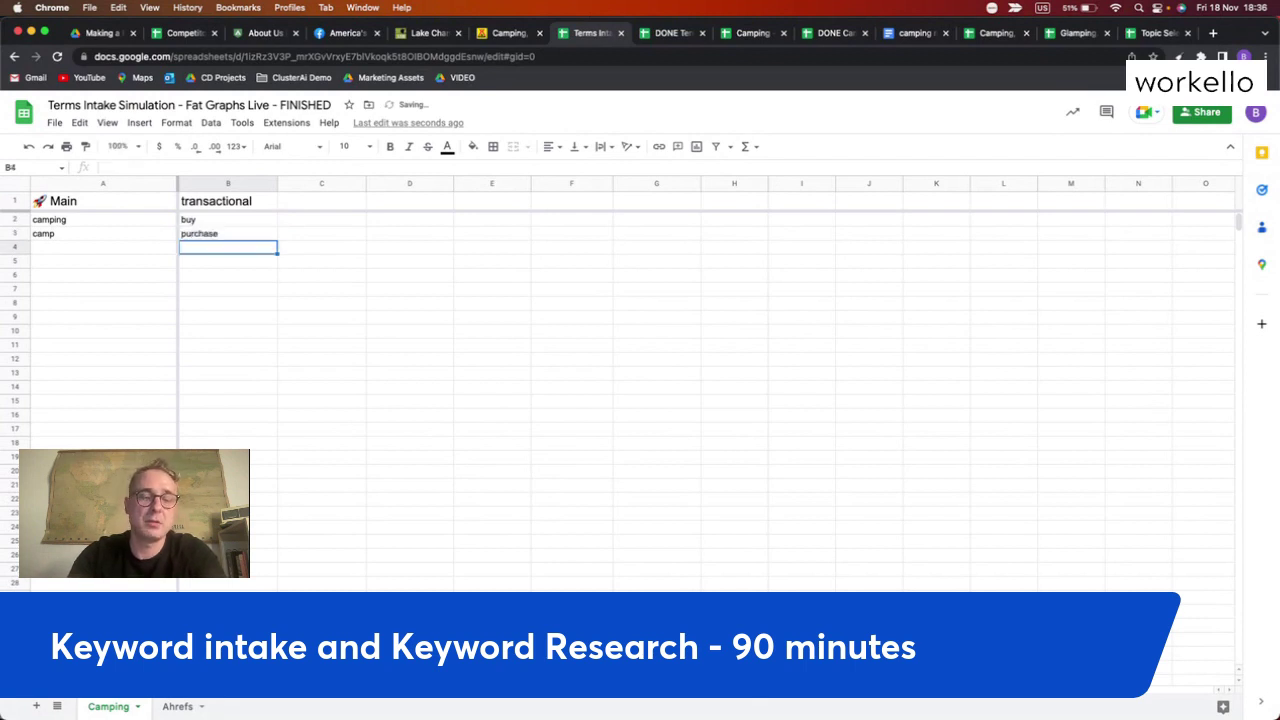
{"action": "type", "text": "get"}
{"action": "key", "text": "Return"}
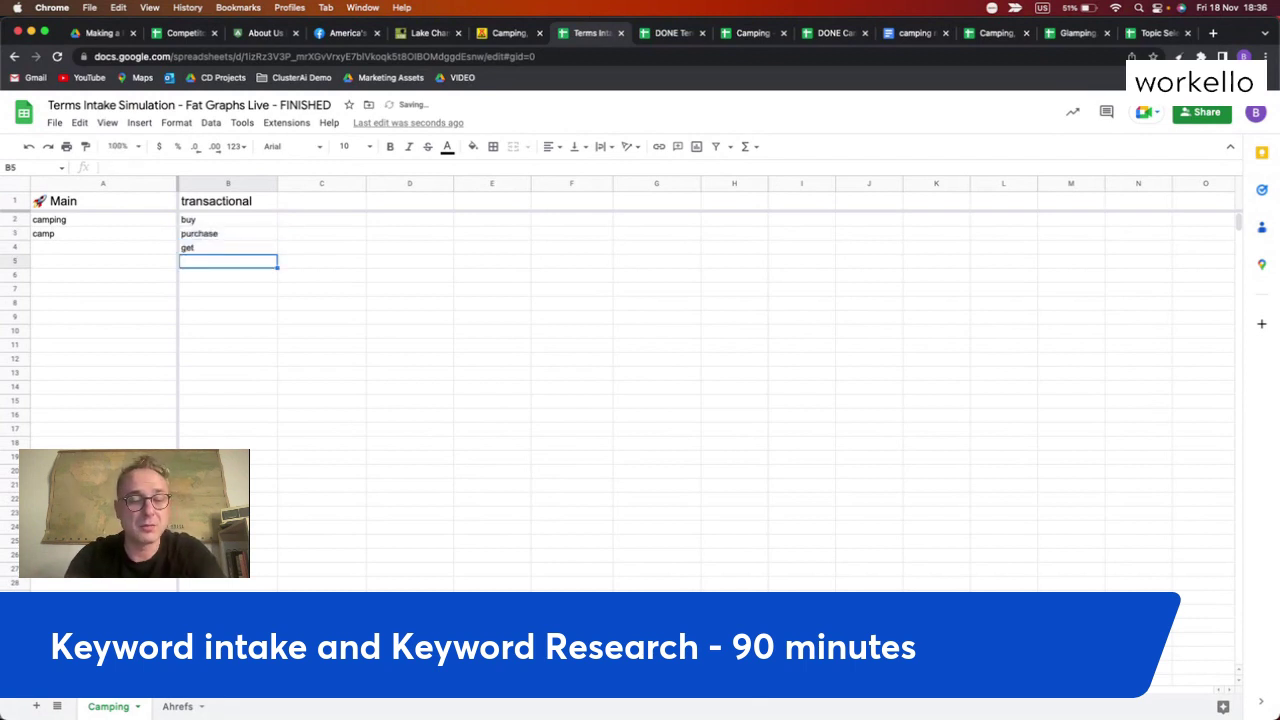
{"action": "type", "text": "best"}
{"action": "key", "text": "Return"}
{"action": "type", "text": "review"}
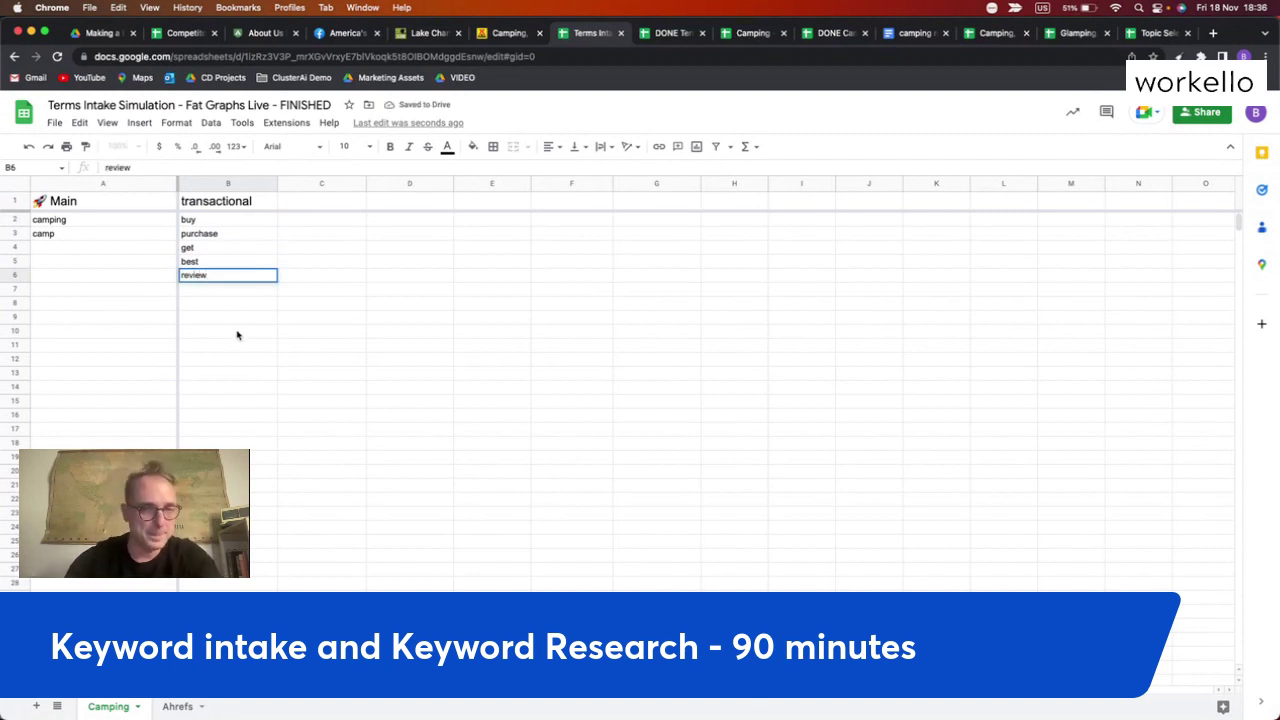
Add "top" below "review" in the transactional column
{"action": "left_click", "coordinate": [211, 266]}
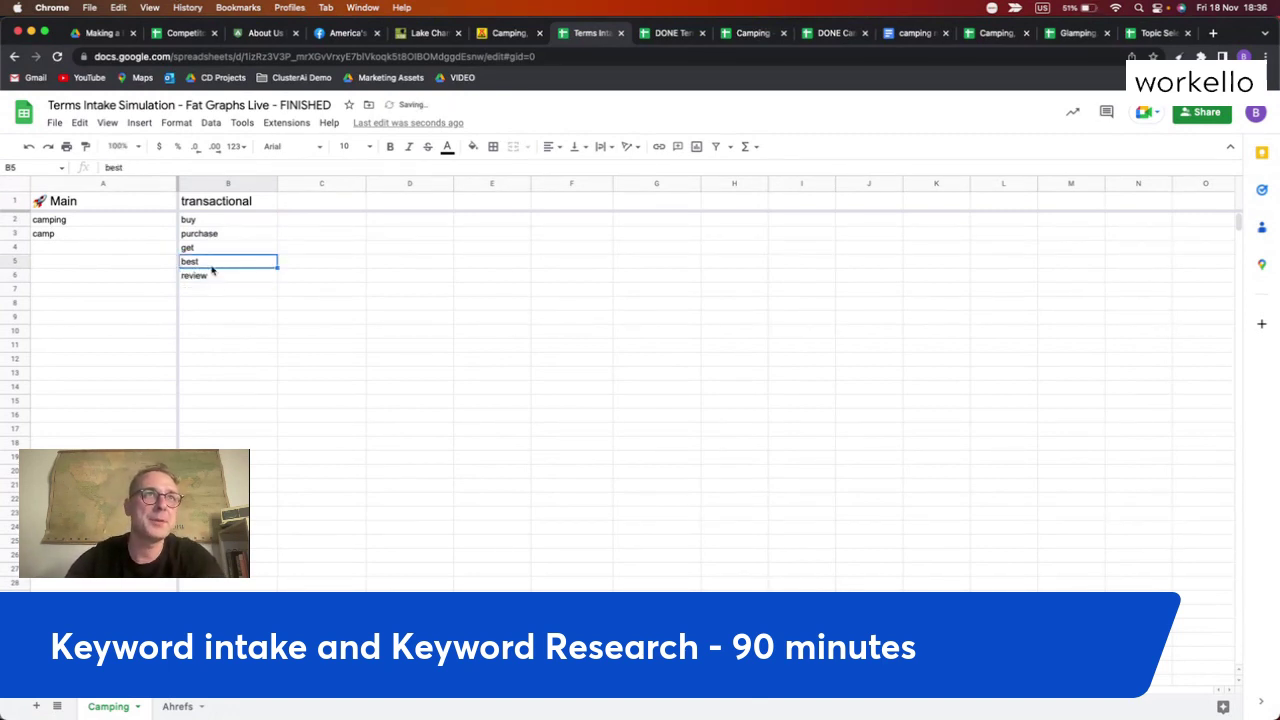
{"action": "left_click", "coordinate": [214, 278]}
{"action": "left_click", "coordinate": [212, 293]}
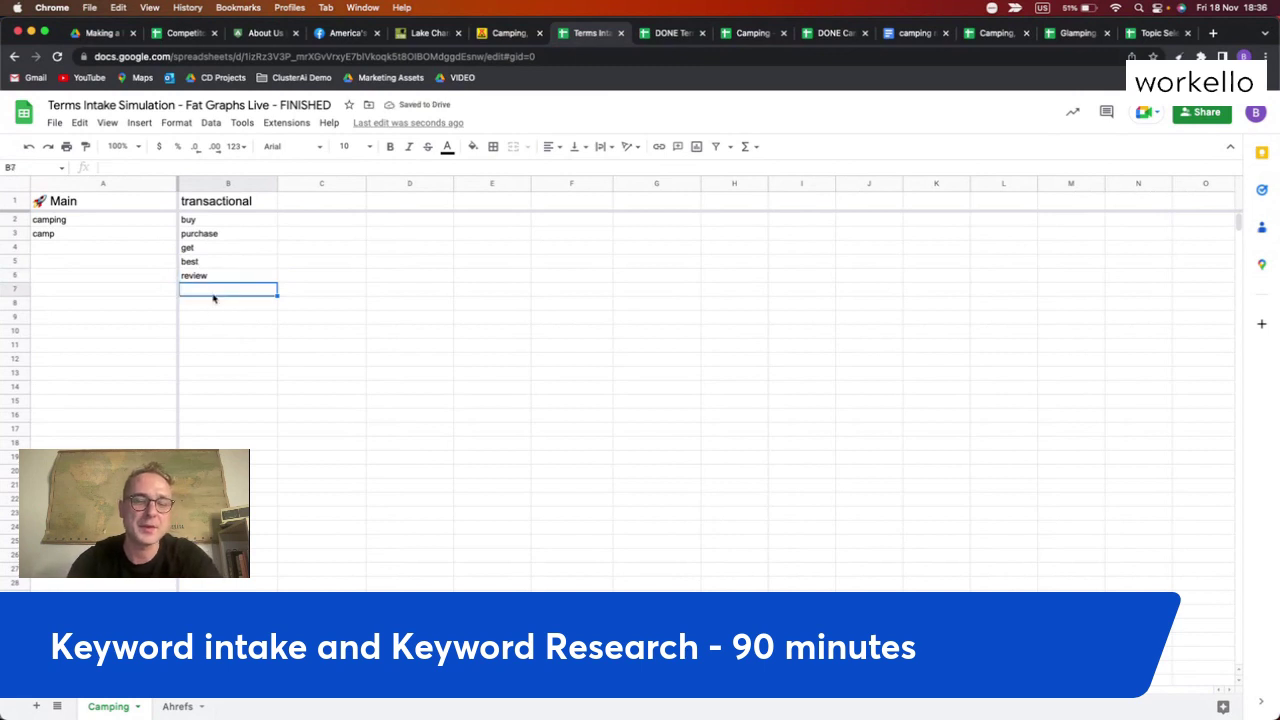
{"action": "type", "text": "top"}
{"action": "key", "text": "Return"}
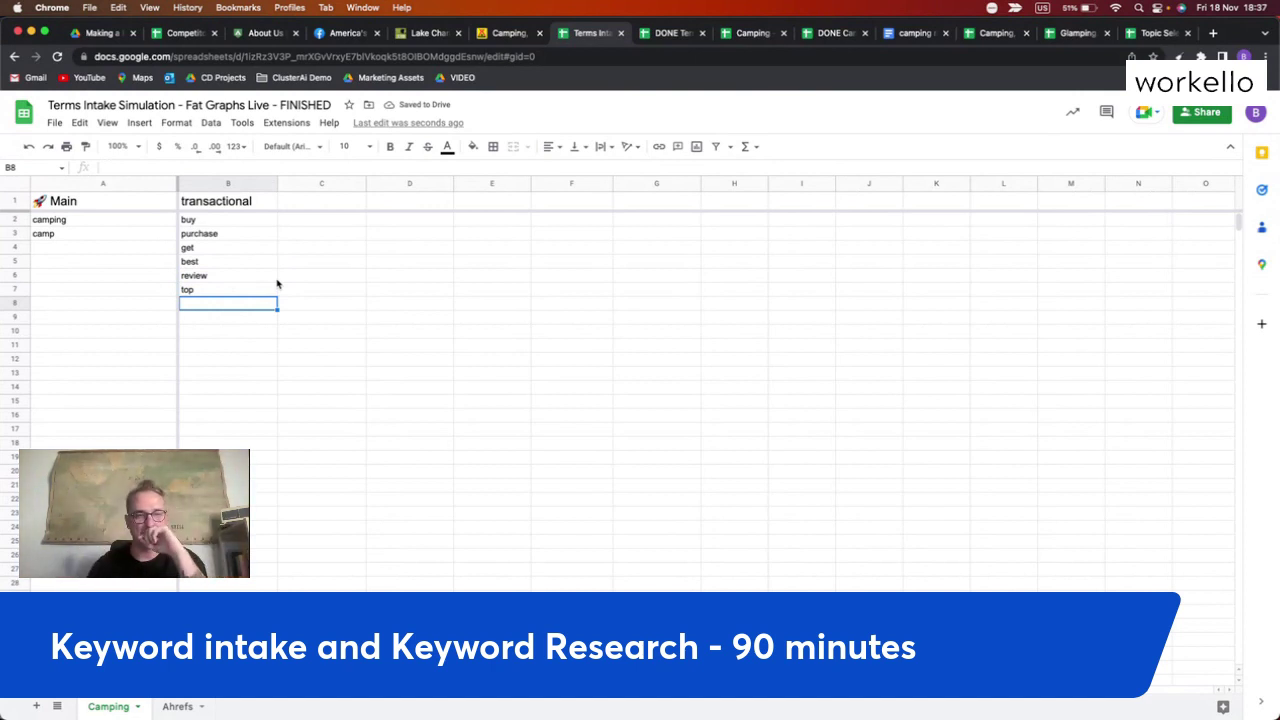
Enter the column header "question modifiers" in C1
{"action": "left_click", "coordinate": [342, 207]}
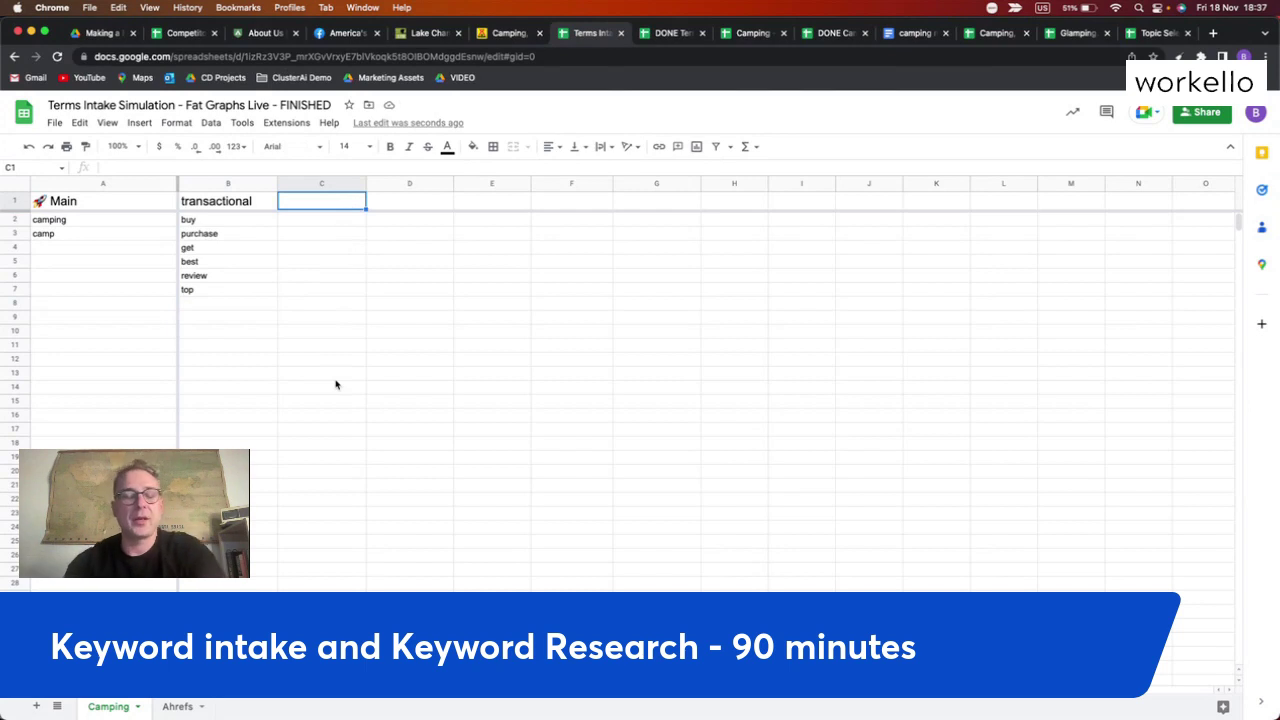
{"action": "type", "text": "ques"}
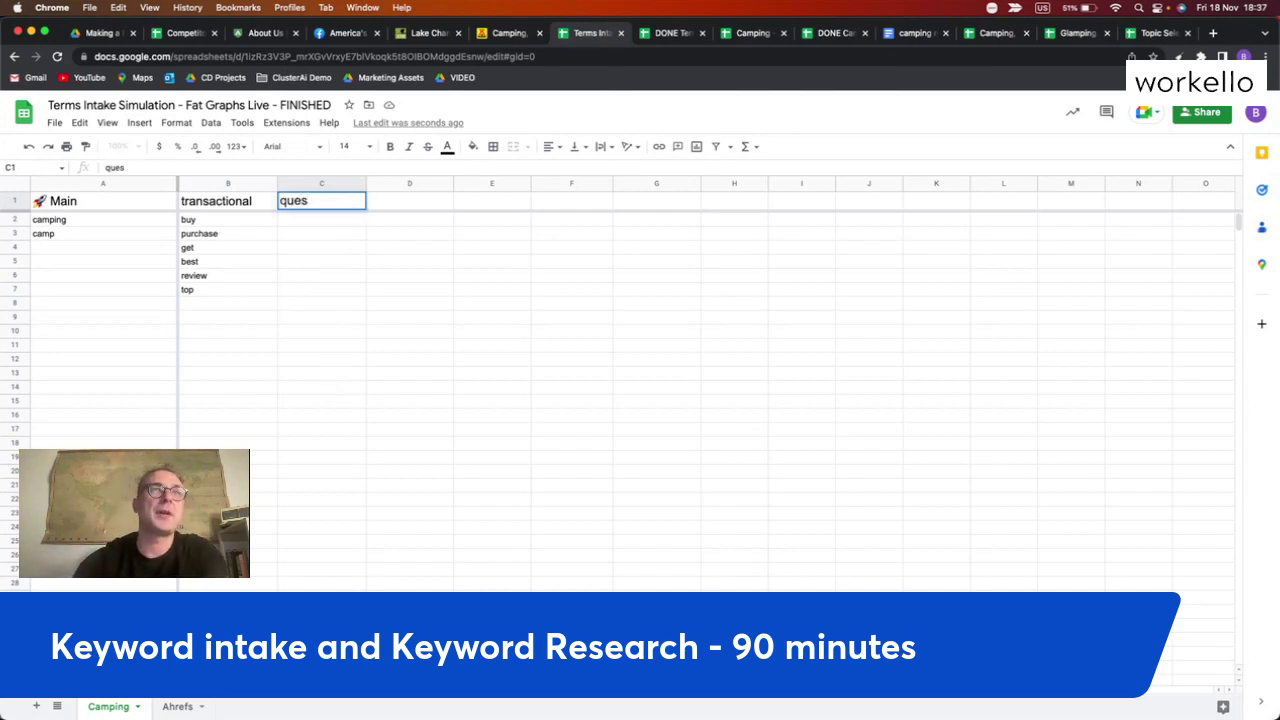
{"action": "type", "text": "tion modifiers"}
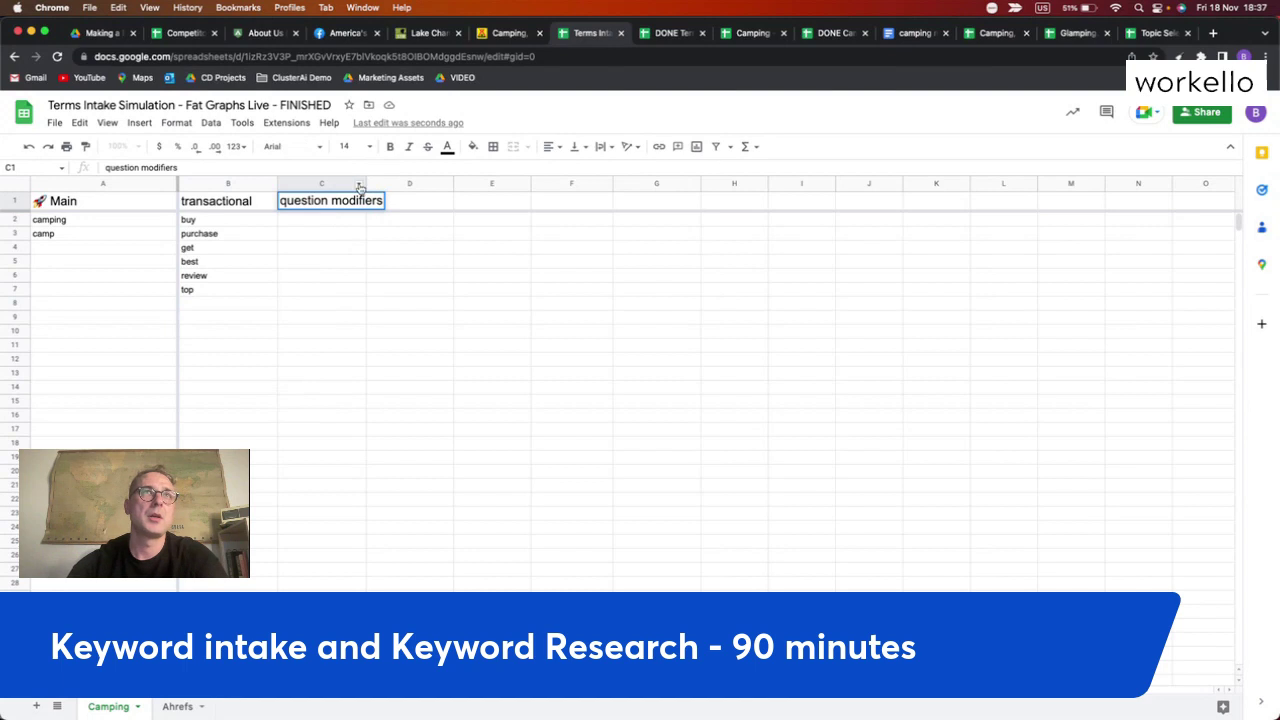
List the question words who, what, where and when in C2 to C5
{"action": "left_click", "coordinate": [306, 225]}
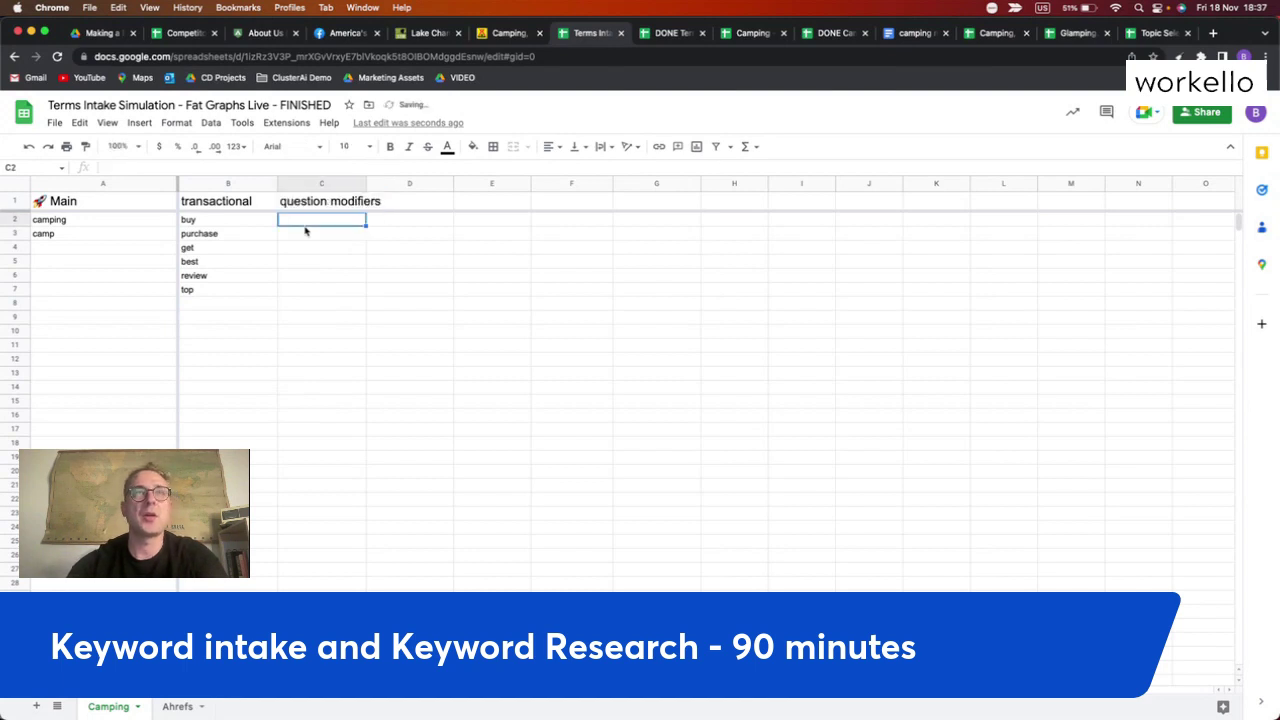
{"action": "type", "text": "who"}
{"action": "key", "text": "Return"}
{"action": "type", "text": "what"}
{"action": "key", "text": "Return"}
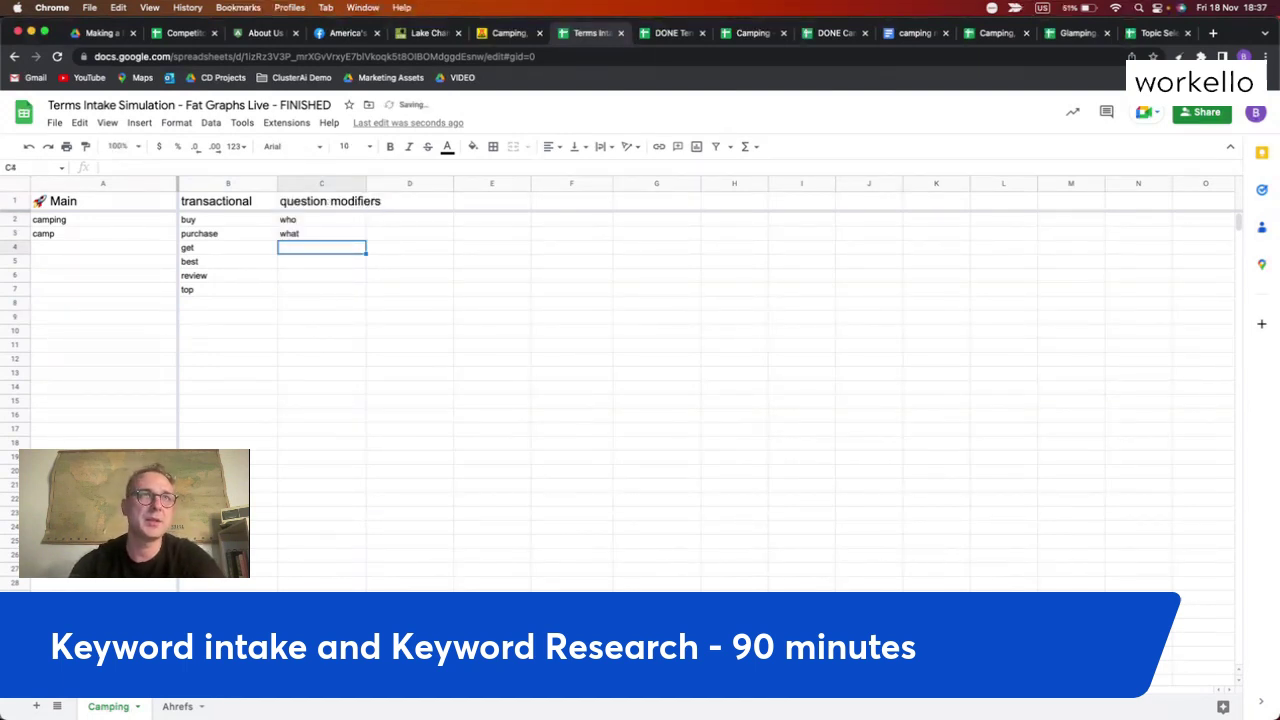
{"action": "type", "text": "where"}
{"action": "key", "text": "Return"}
{"action": "type", "text": "when"}
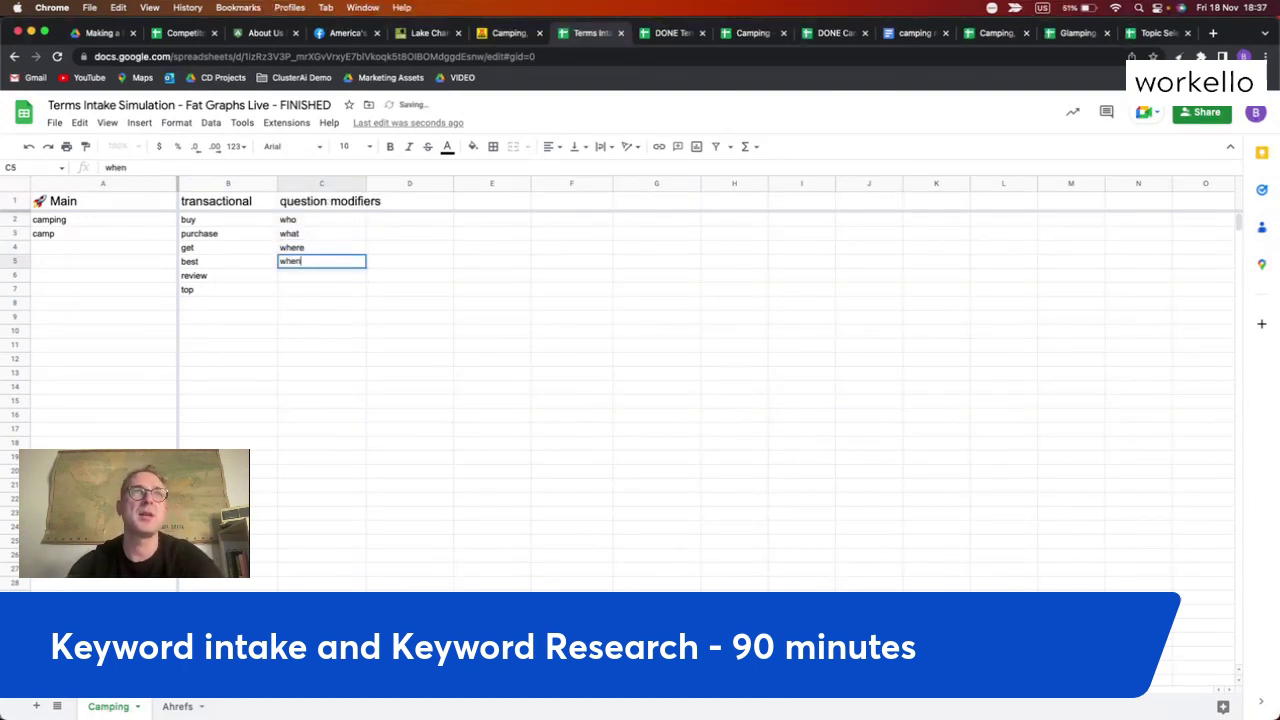
{"action": "key", "text": "Return"}
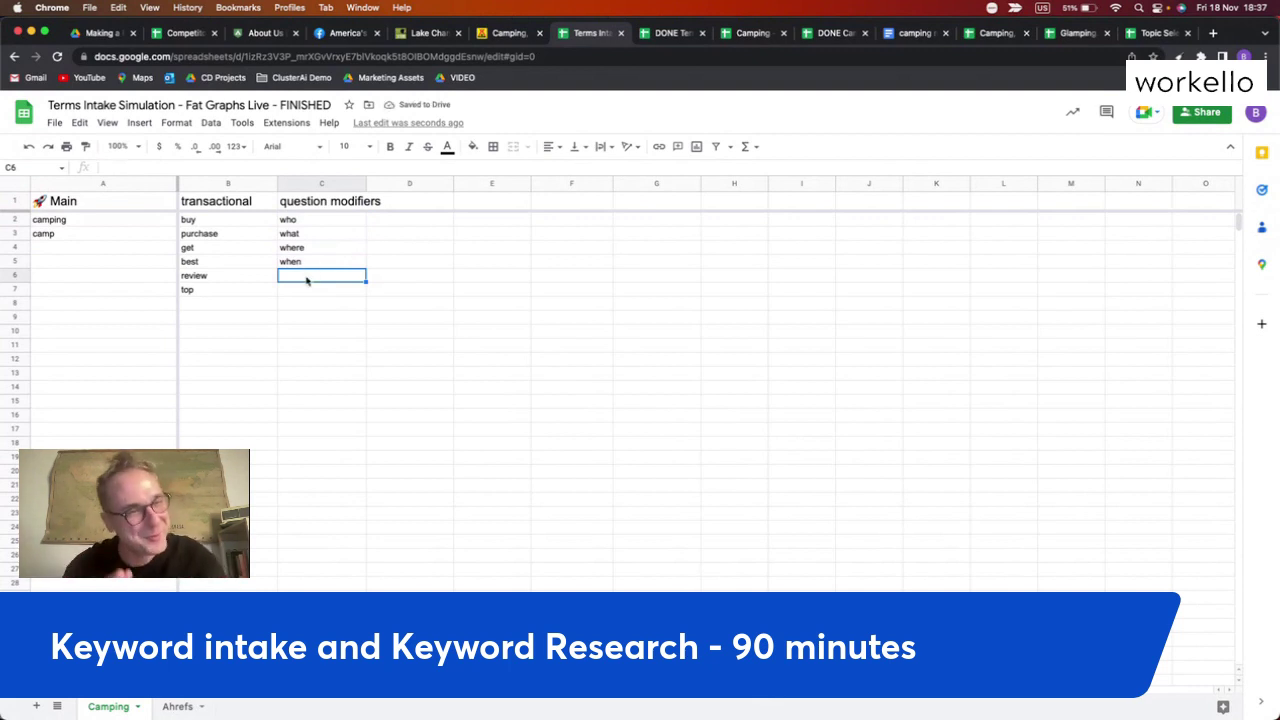
Widen column C to fit its "question modifiers" header and select D1 for another header
{"action": "left_click_drag", "start_coordinate": [367, 182], "coordinate": [390, 179]}
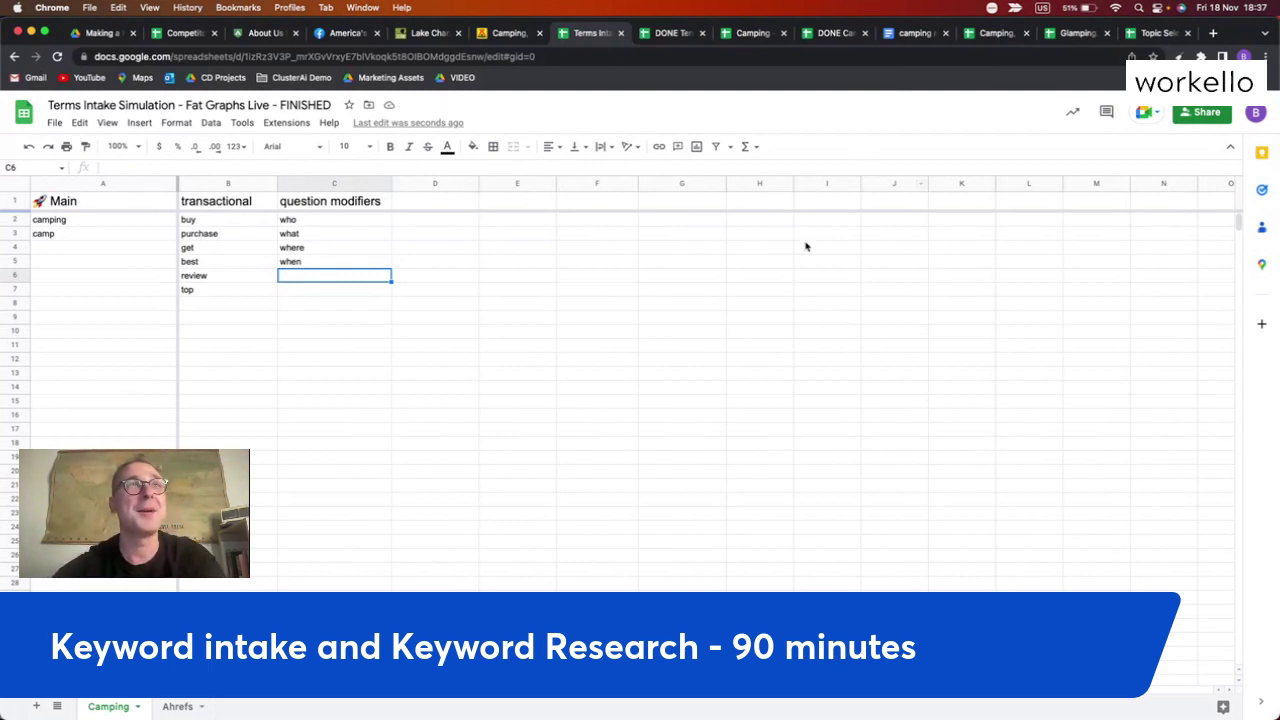
{"action": "left_click", "coordinate": [422, 207]}
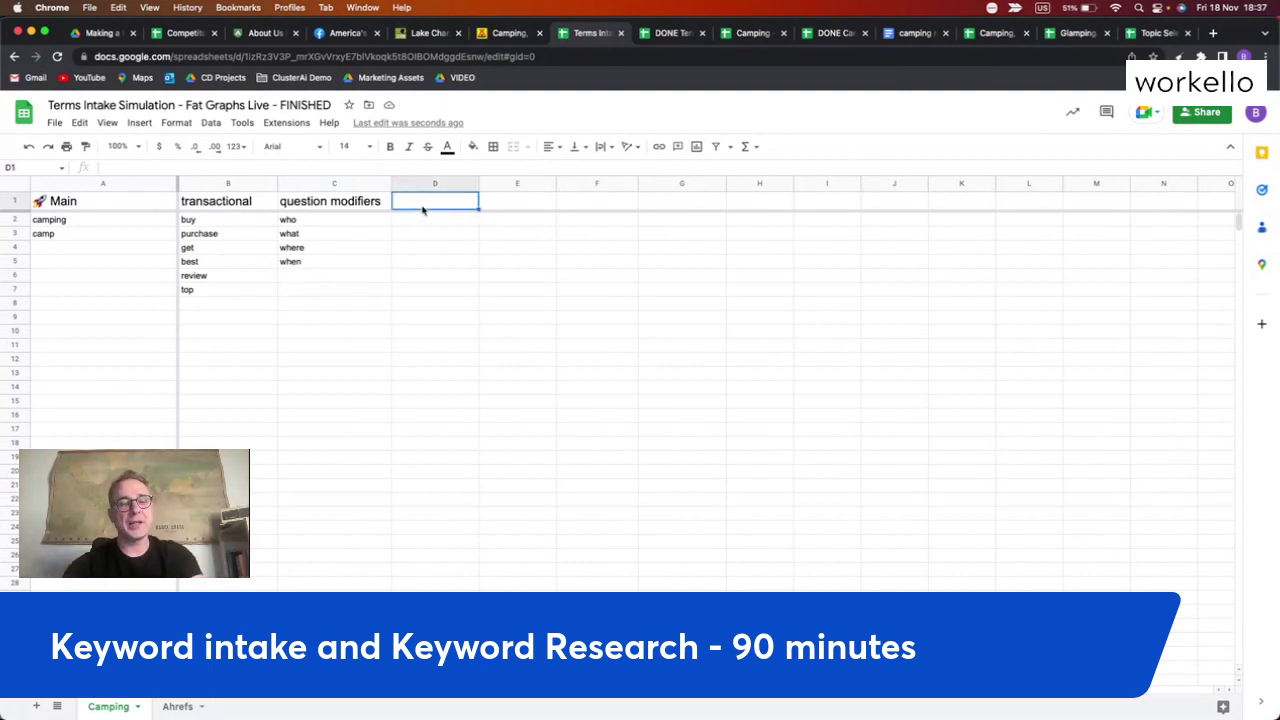
Enter the column header "general" in D1
{"action": "type", "text": "gene"}
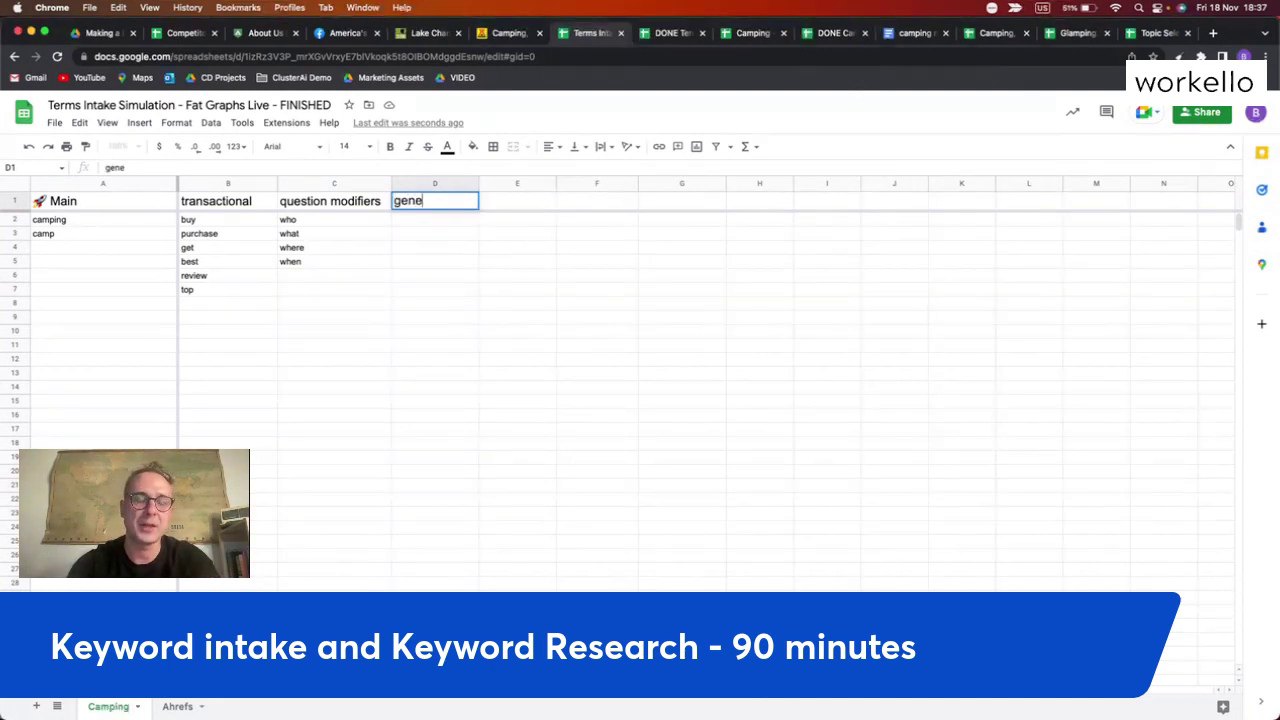
{"action": "type", "text": "ral"}
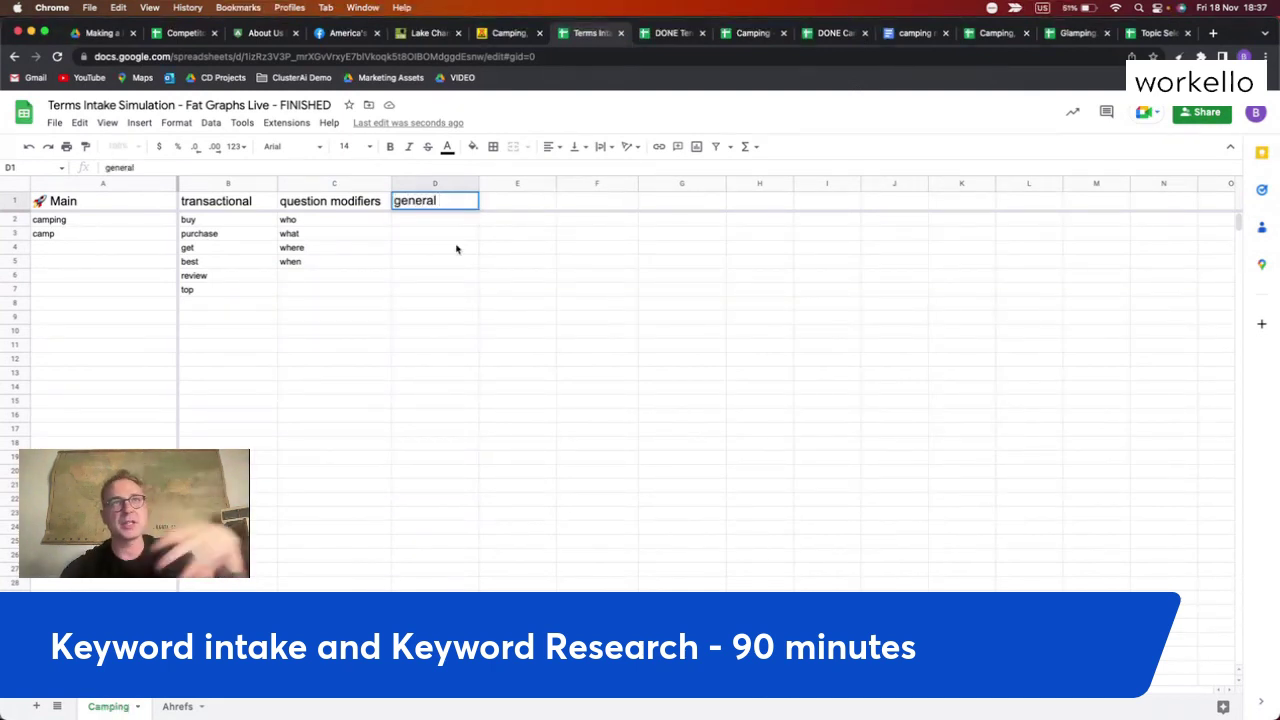
{"action": "key", "text": "Return"}
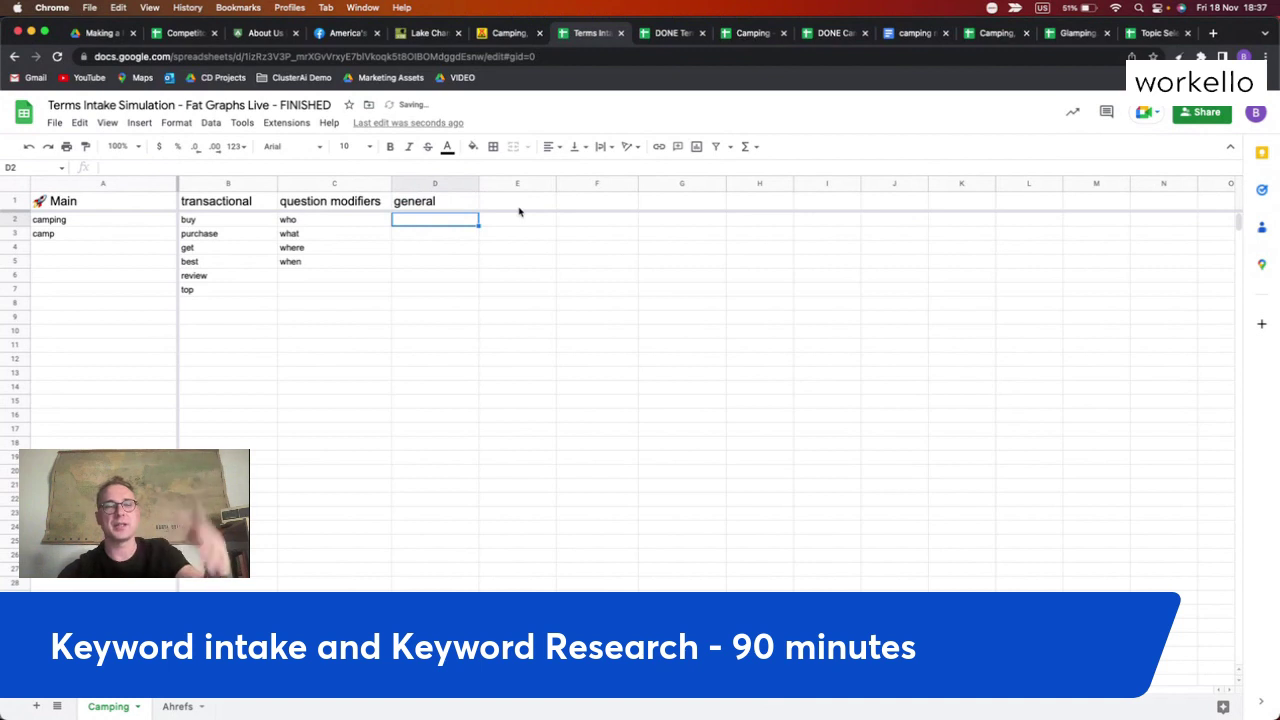
{"action": "left_click", "coordinate": [519, 209]}
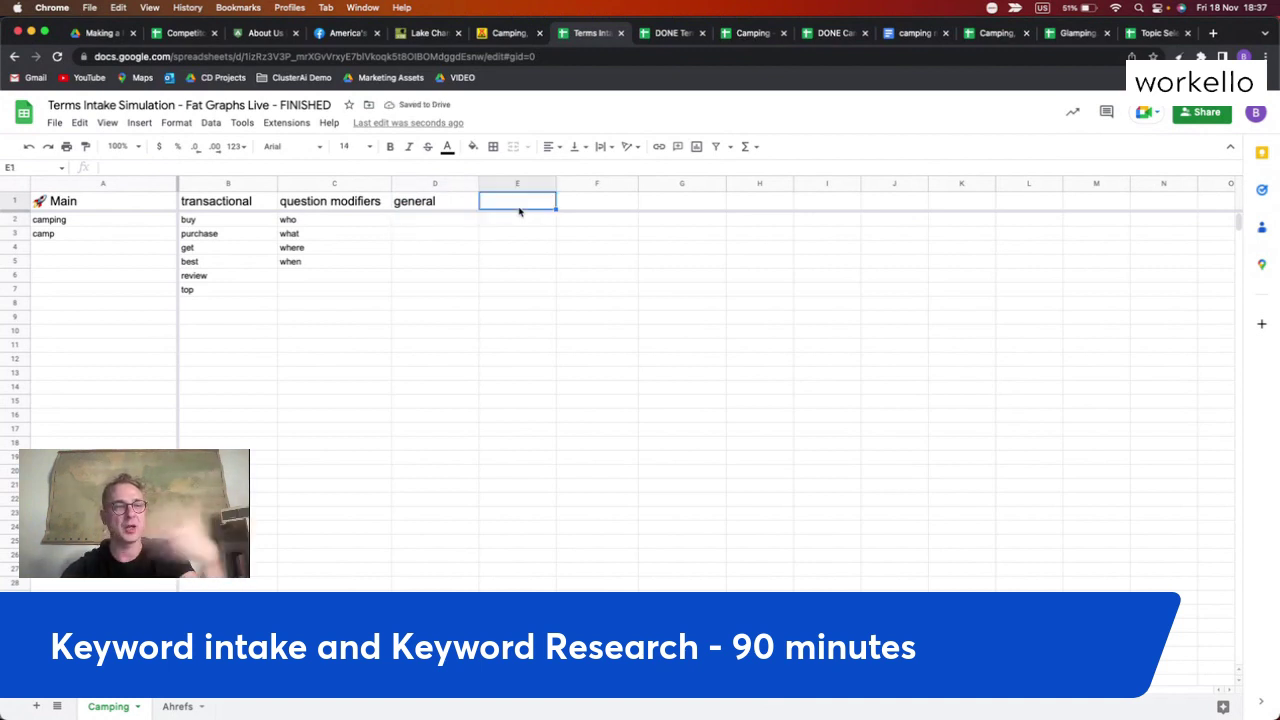
List the general modifiers "mens" and "womens" in D2 and D3
{"action": "left_click", "coordinate": [422, 224]}
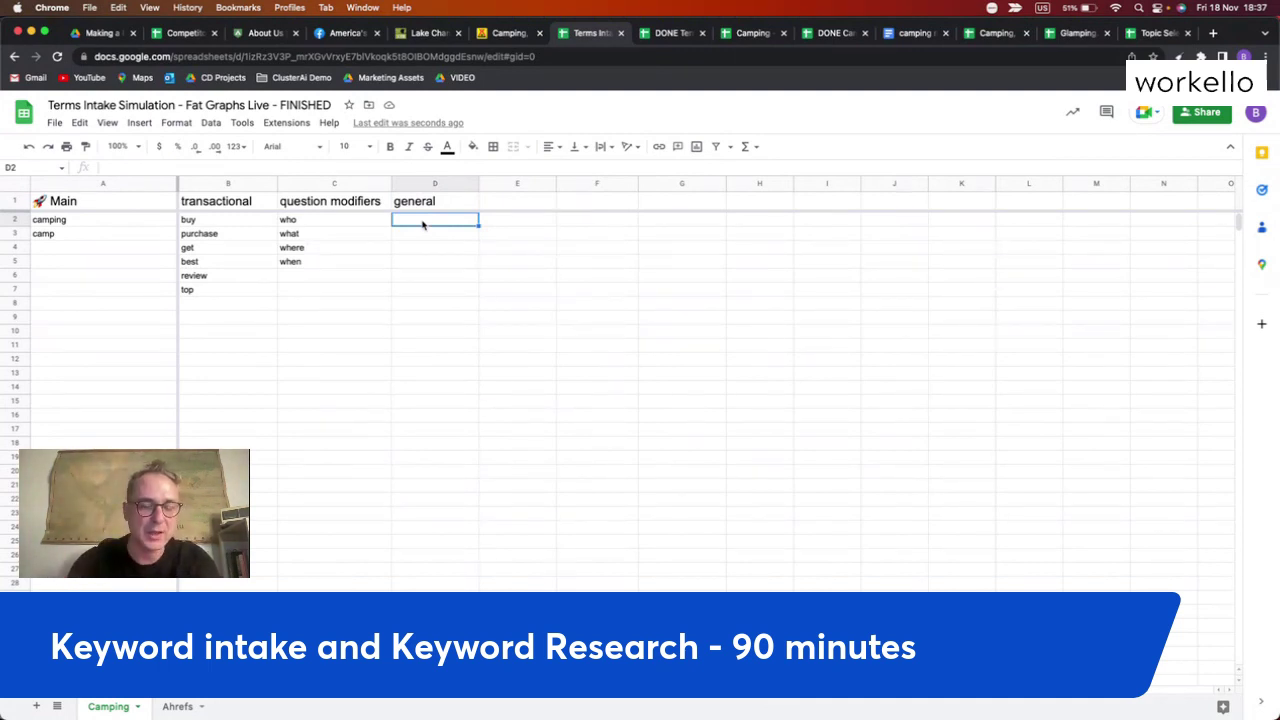
{"action": "type", "text": "mens"}
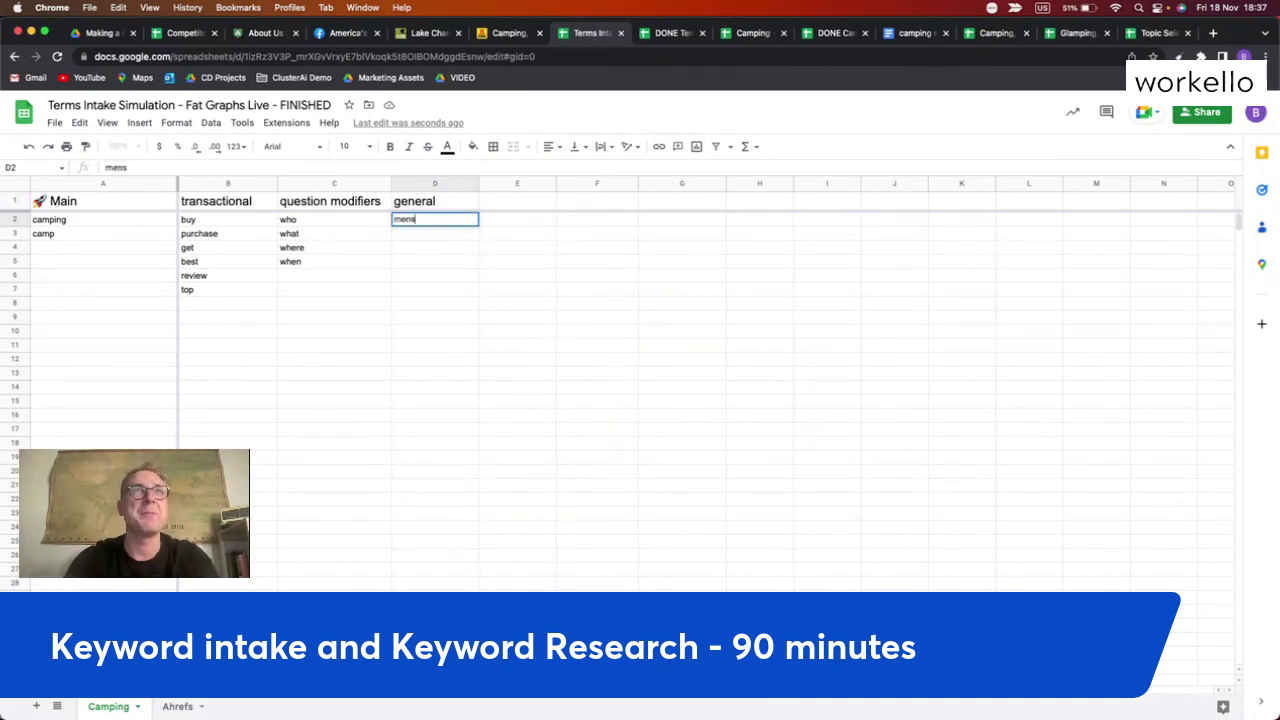
{"action": "key", "text": "Return"}
{"action": "type", "text": "wom"}
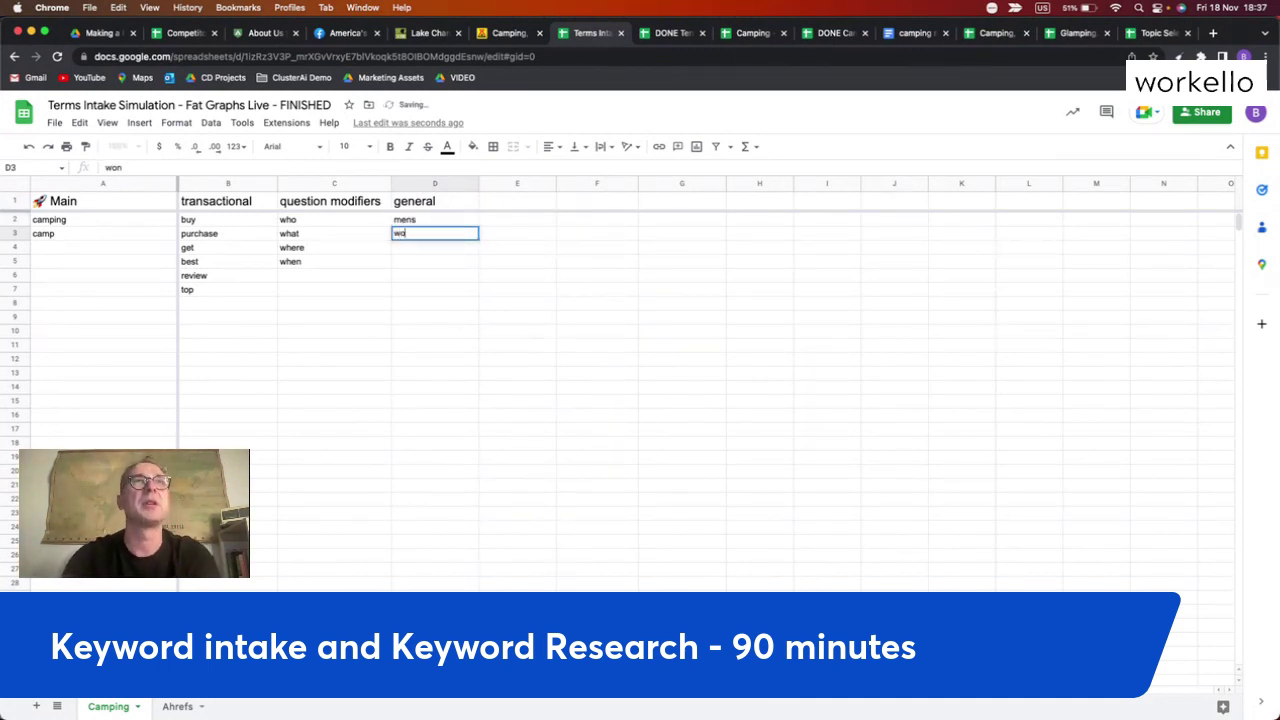
{"action": "type", "text": "ens"}
{"action": "key", "text": "Return"}
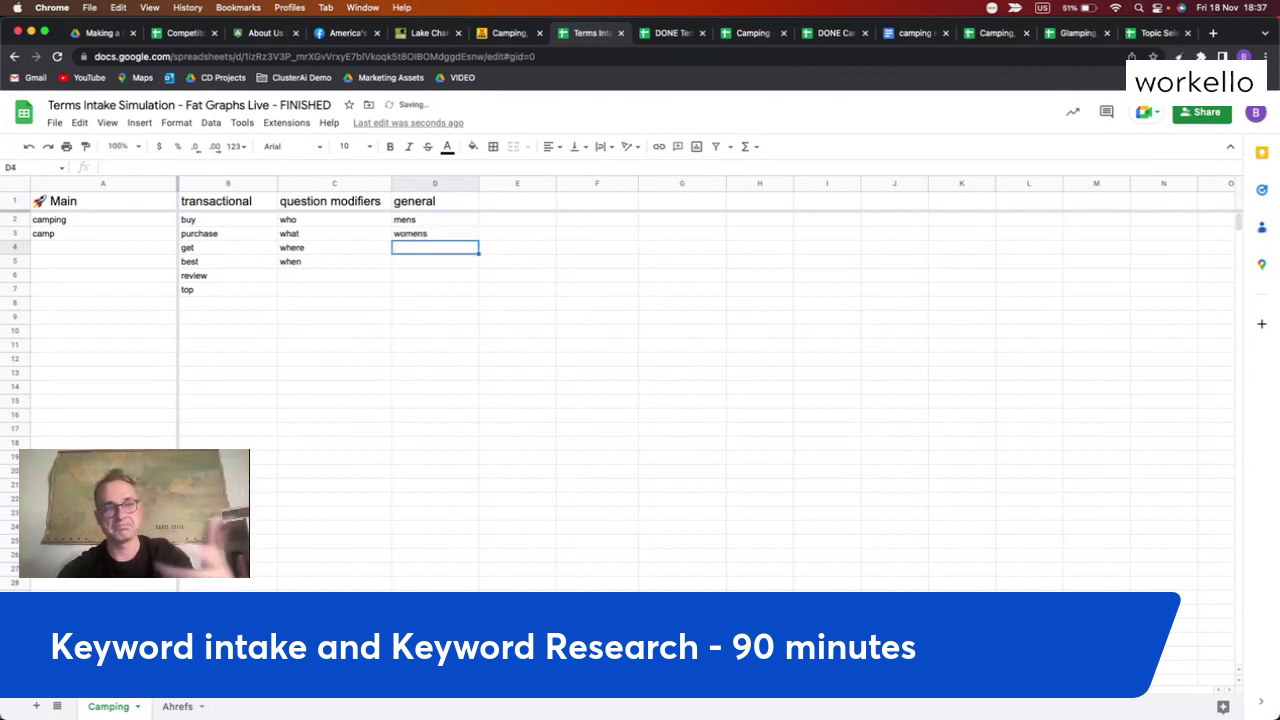
Enter the column header "location" in E1
{"action": "left_click", "coordinate": [533, 196]}
{"action": "type", "text": "loc"}
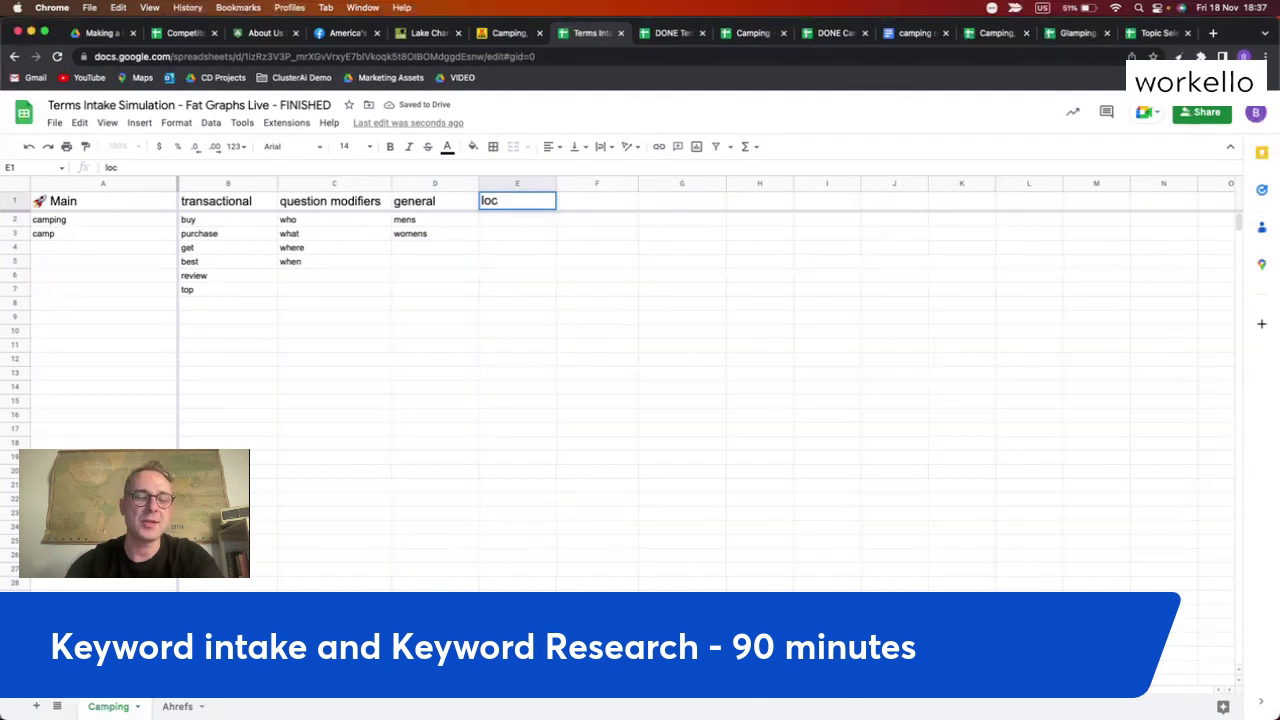
{"action": "type", "text": "ation"}
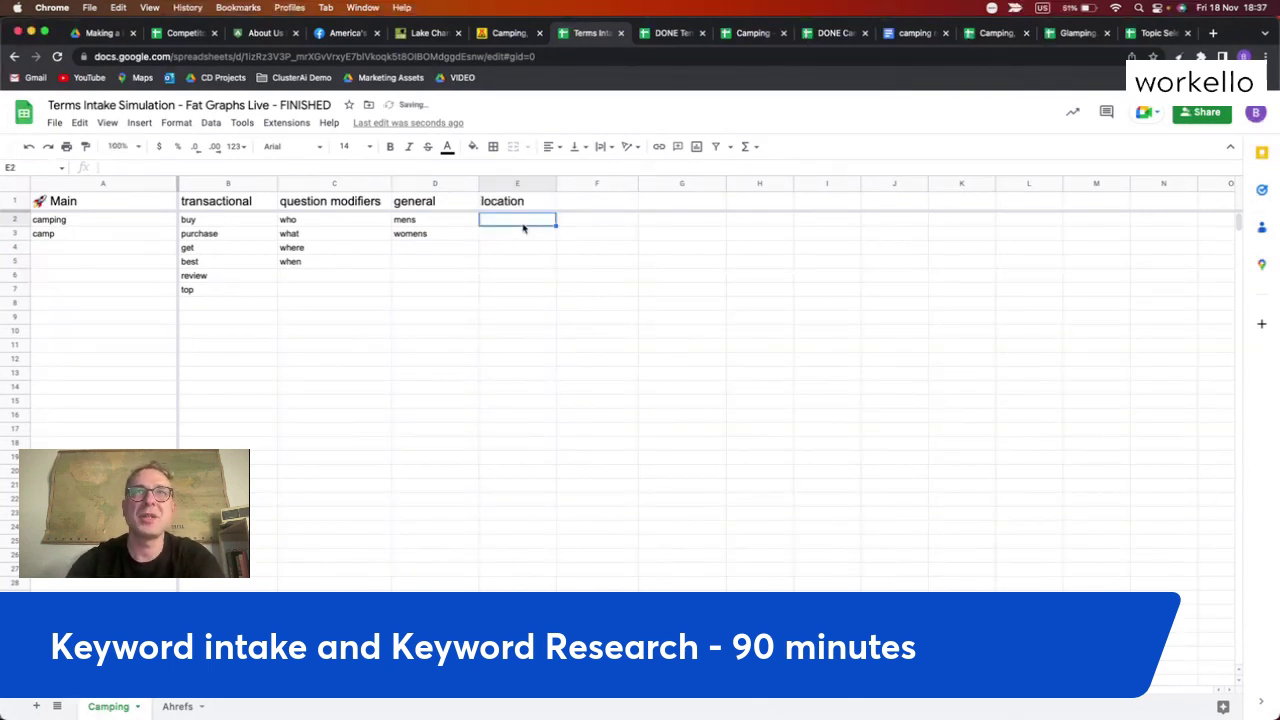
{"action": "key", "text": "Return"}
{"action": "key", "text": "Return"}
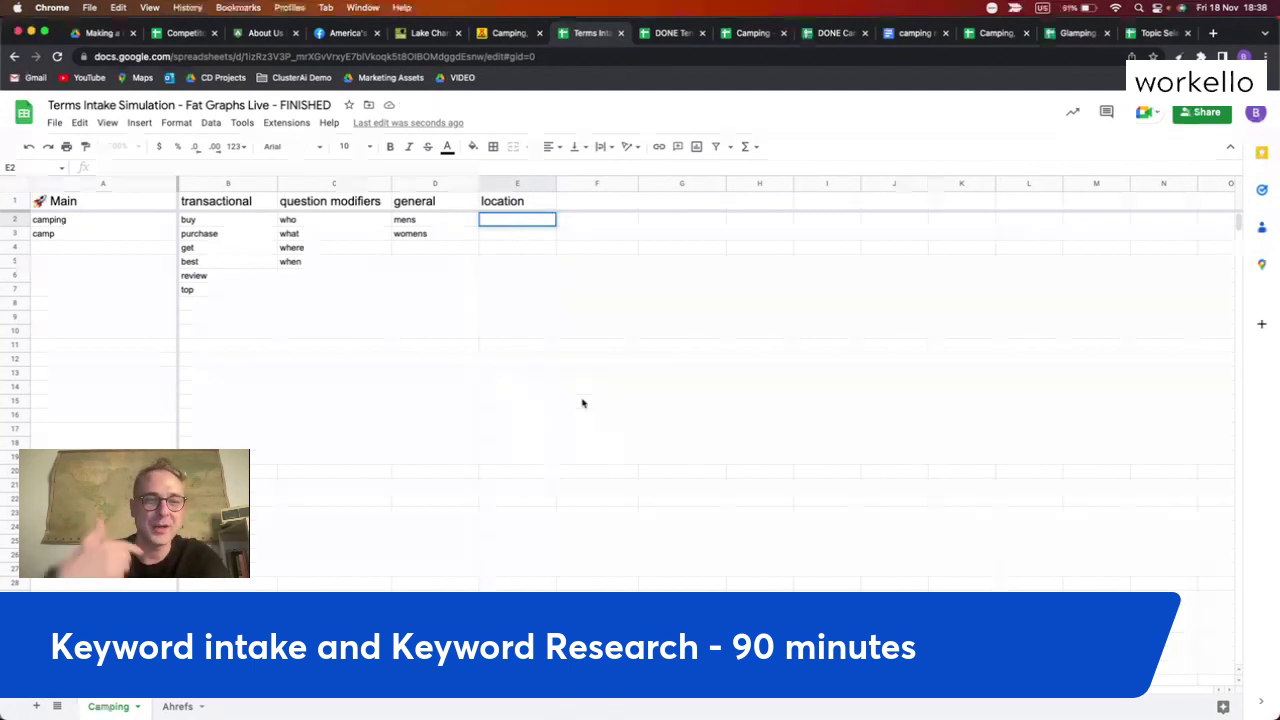
Enter the column header "product" in F1
{"action": "left_click", "coordinate": [581, 206]}
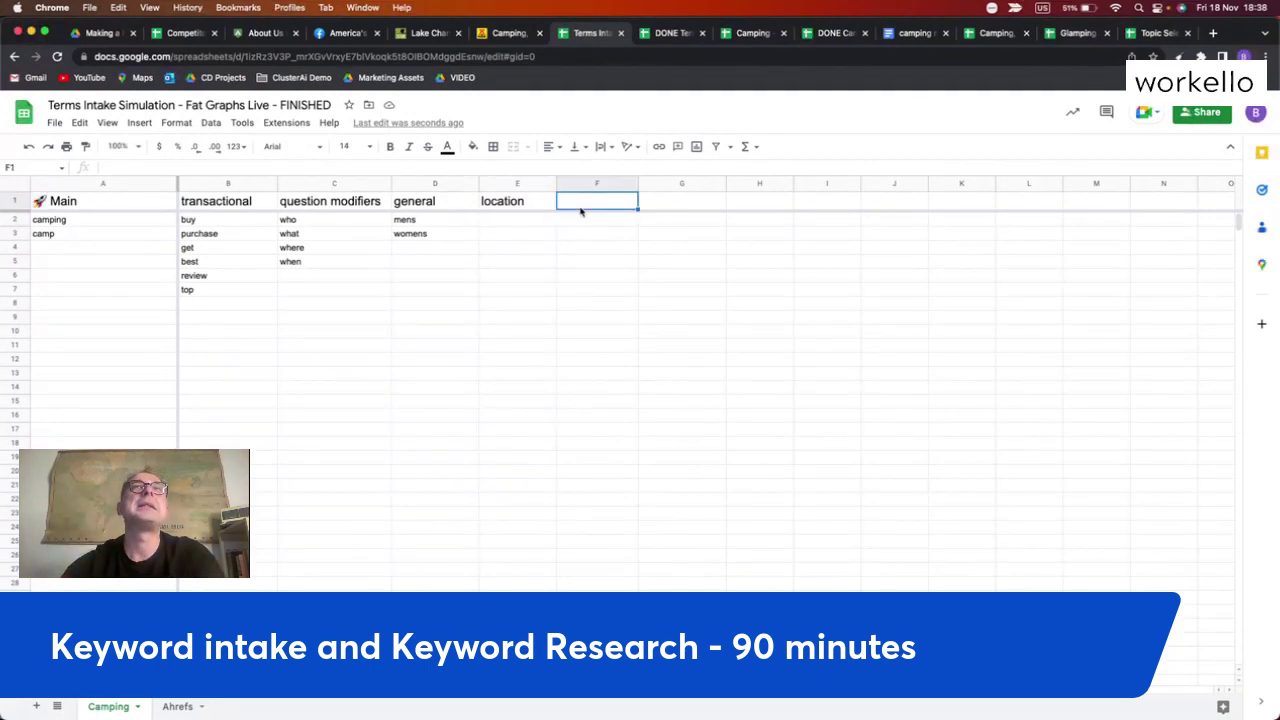
{"action": "type", "text": "product"}
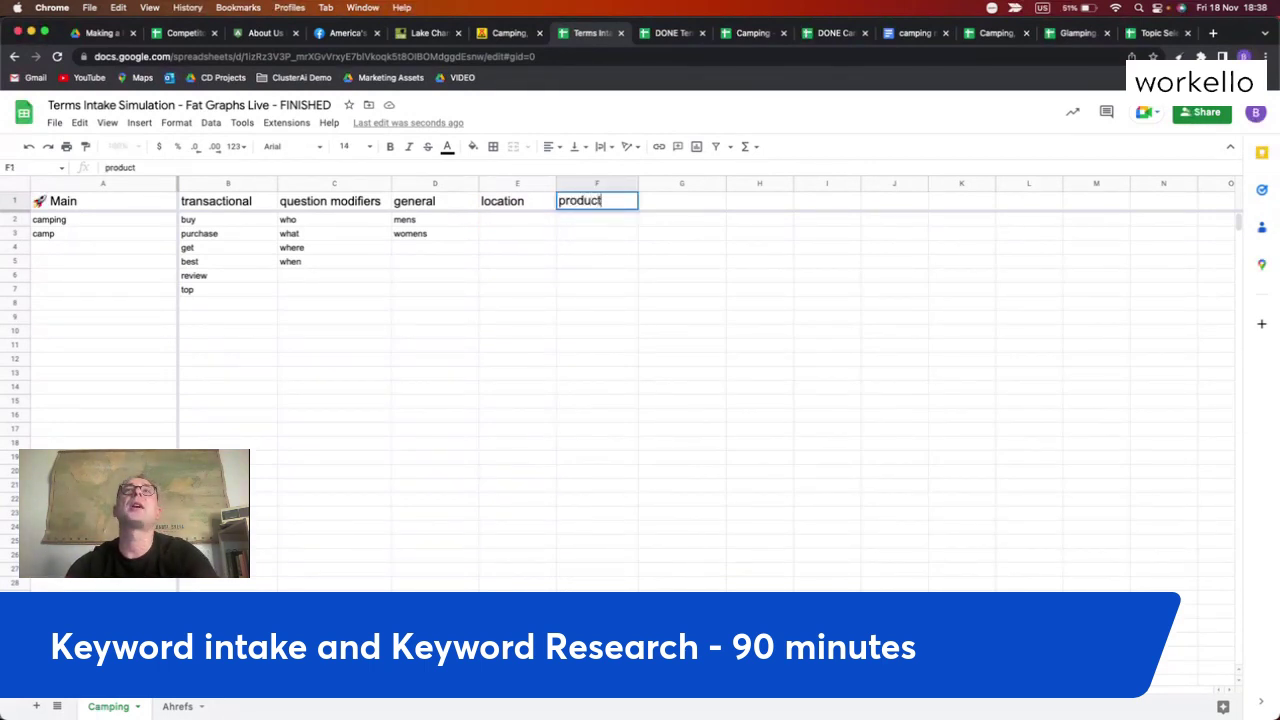
{"action": "key", "text": "Return"}
List the locations california, florida and lake tahoe in E2 to E4
{"action": "left_click", "coordinate": [492, 226]}
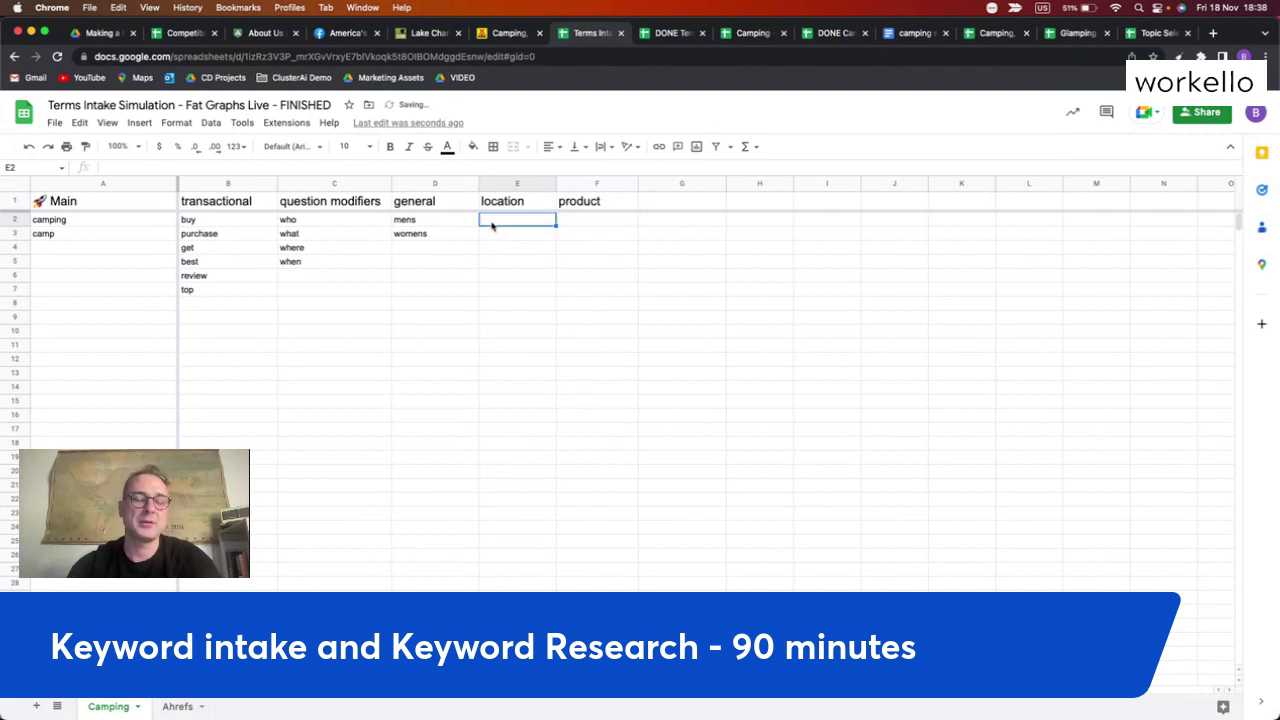
{"action": "type", "text": "california"}
{"action": "key", "text": "Return"}
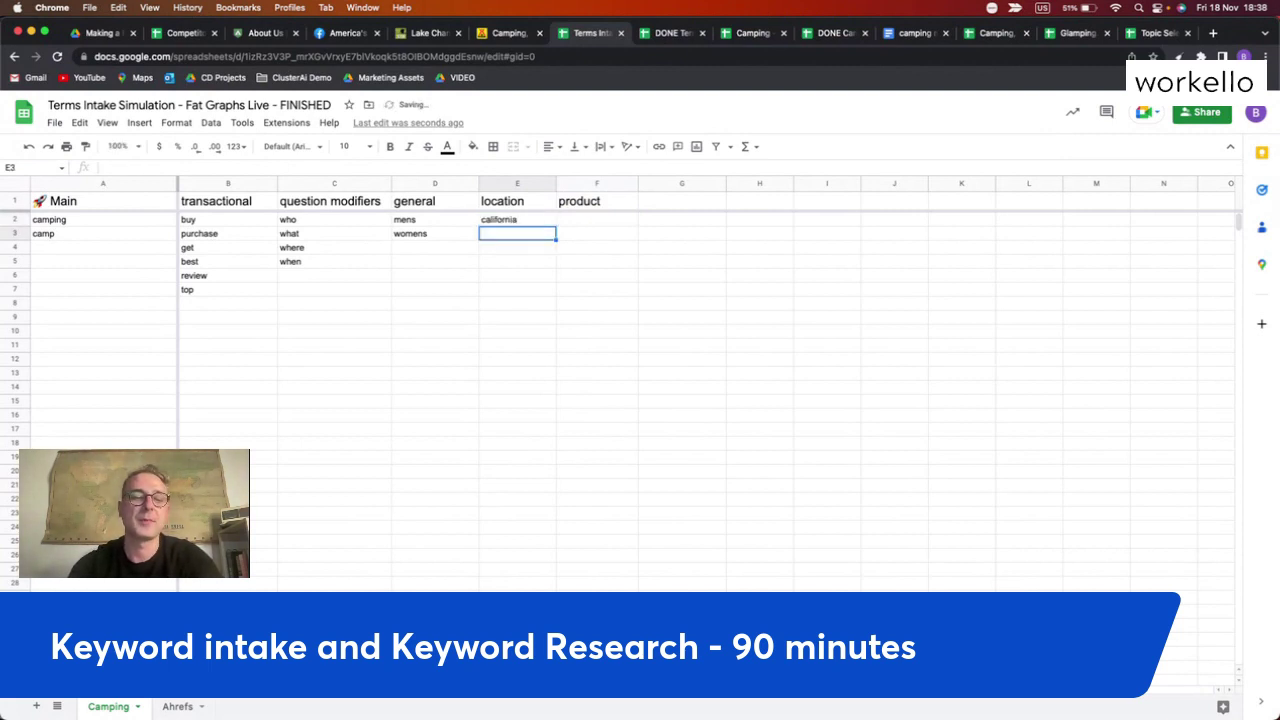
{"action": "type", "text": "florida"}
{"action": "key", "text": "Return"}
{"action": "type", "text": "lake f"}
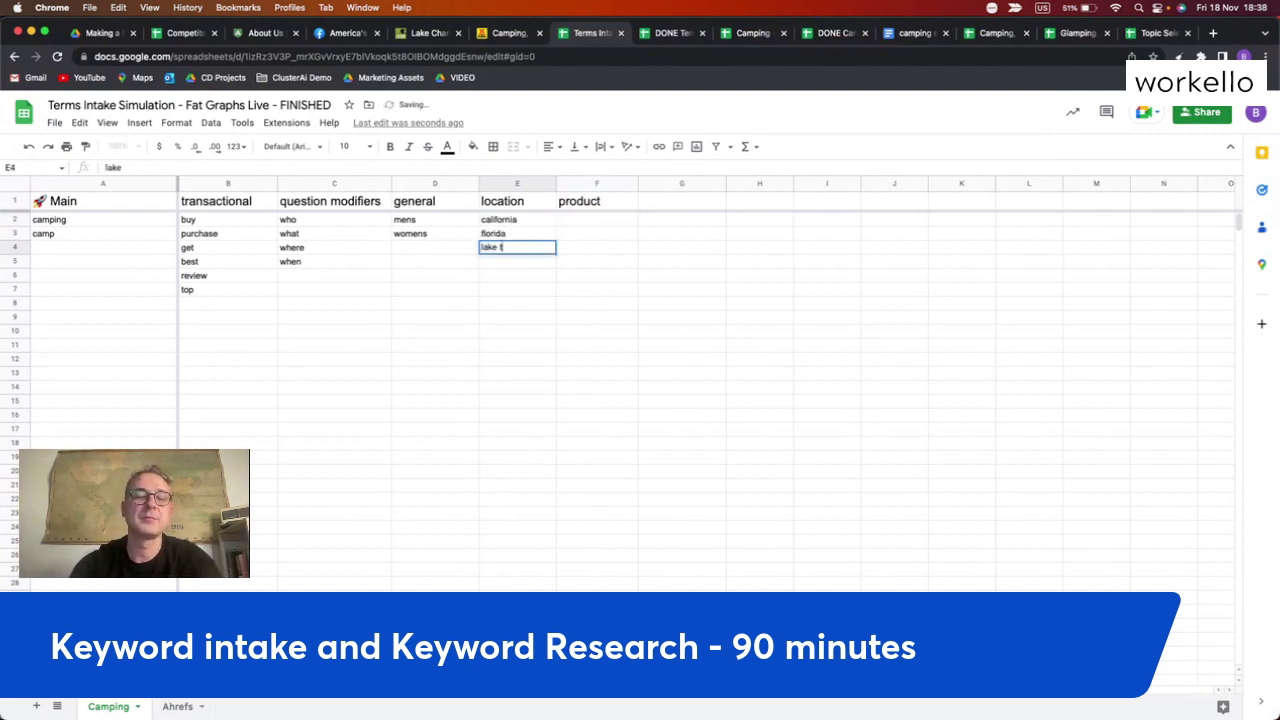
{"action": "type", "text": "ahoe"}
{"action": "key", "text": "Return"}
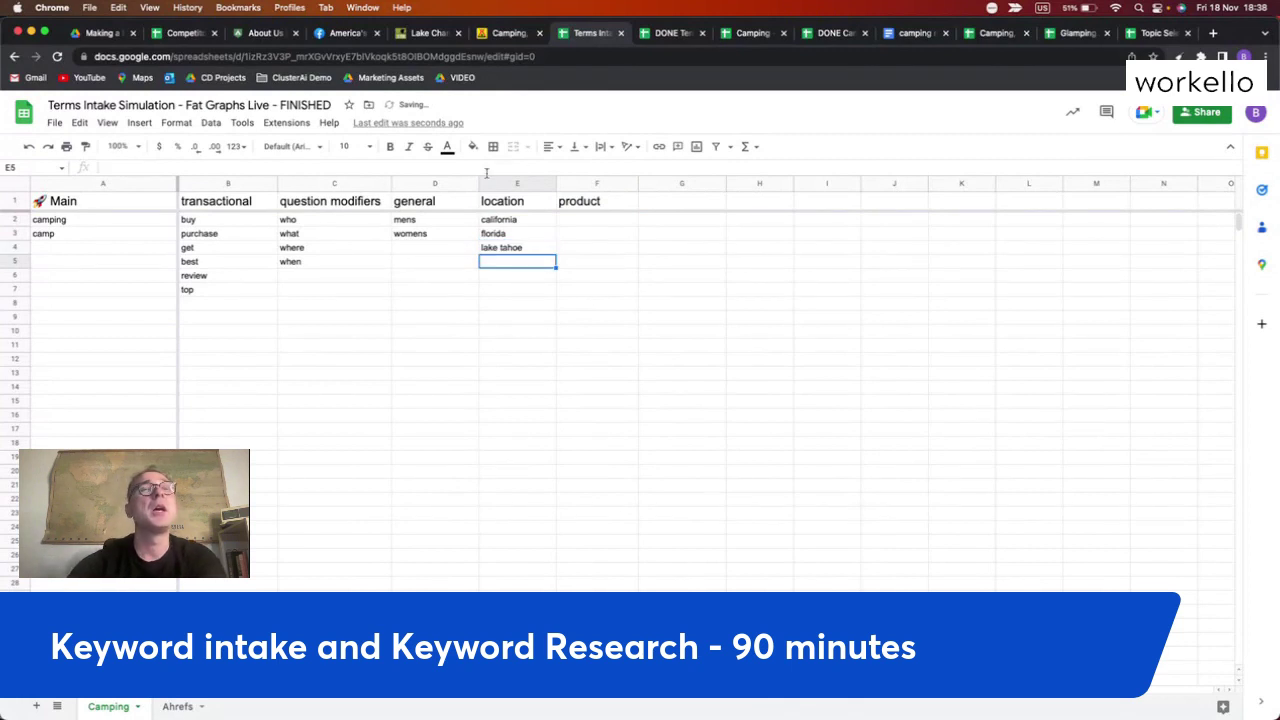
List the product terms chair, tent, chairs and tents in F2 to F5
{"action": "left_click", "coordinate": [604, 224]}
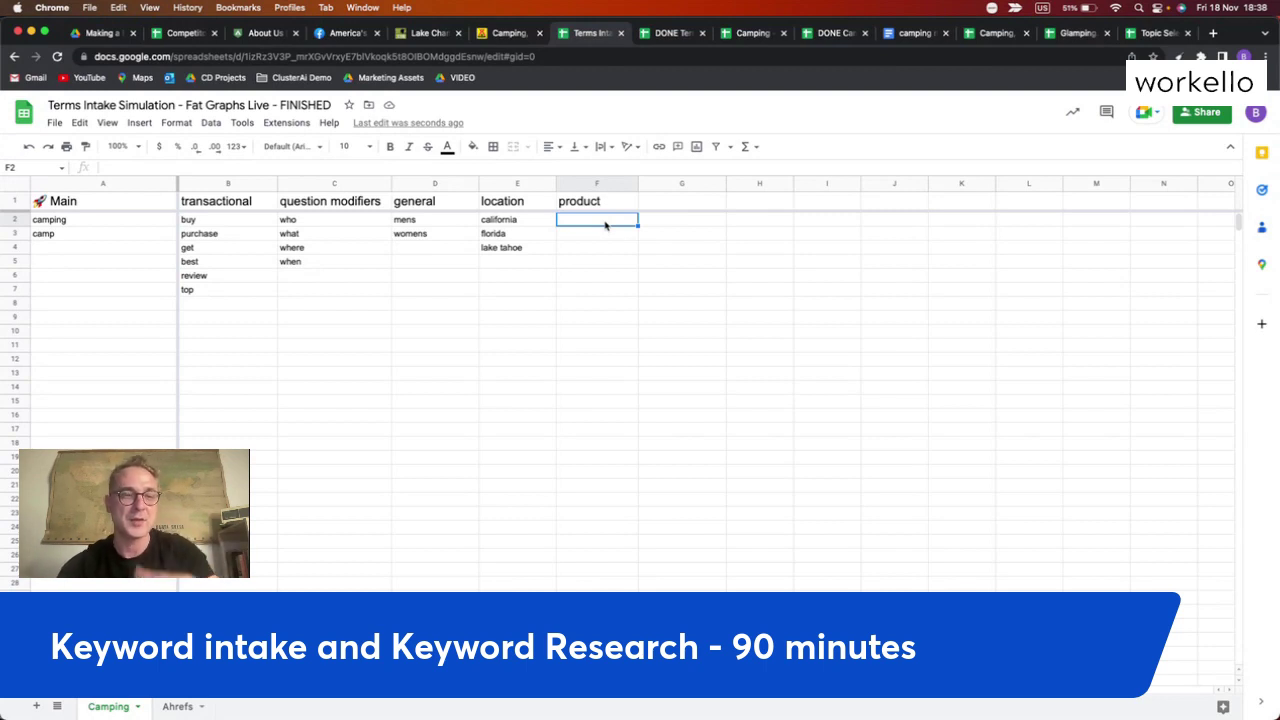
{"action": "type", "text": "char"}
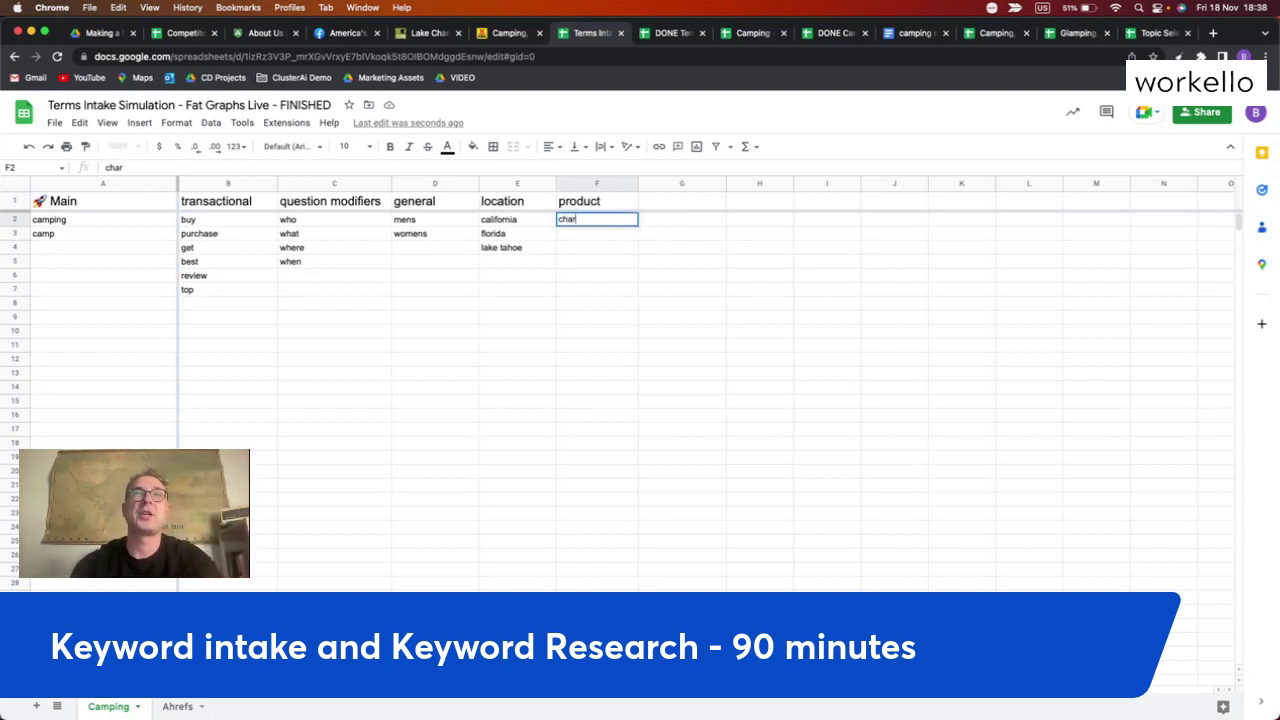
{"action": "key", "text": "BackSpace"}
{"action": "type", "text": "ir"}
{"action": "key", "text": "Return"}
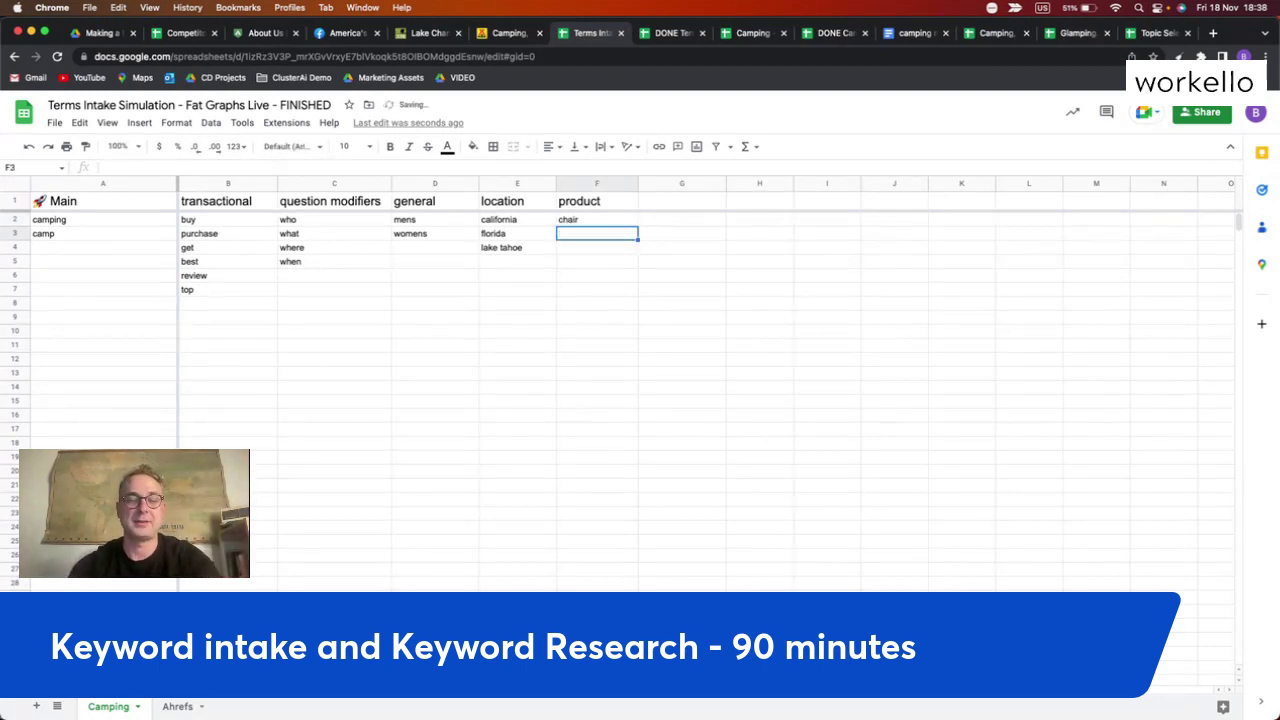
{"action": "type", "text": "tent"}
{"action": "key", "text": "Return"}
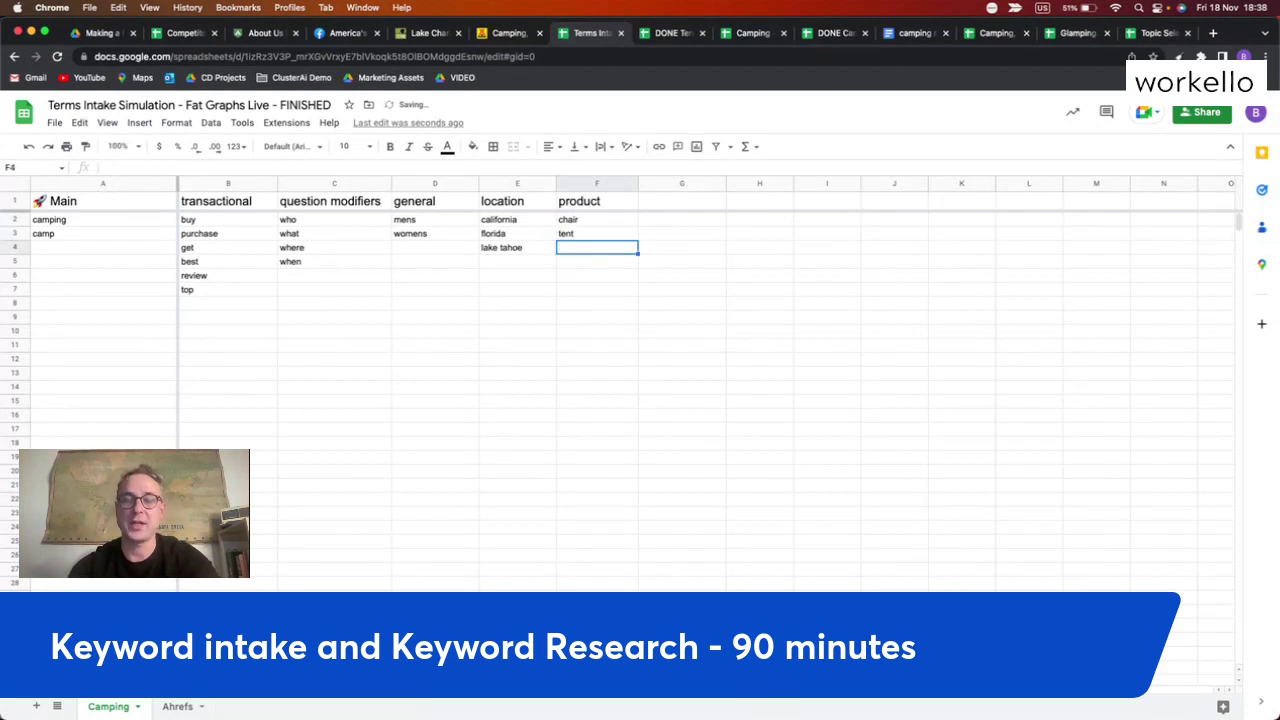
{"action": "type", "text": "chairs"}
{"action": "key", "text": "Return"}
{"action": "type", "text": "tents"}
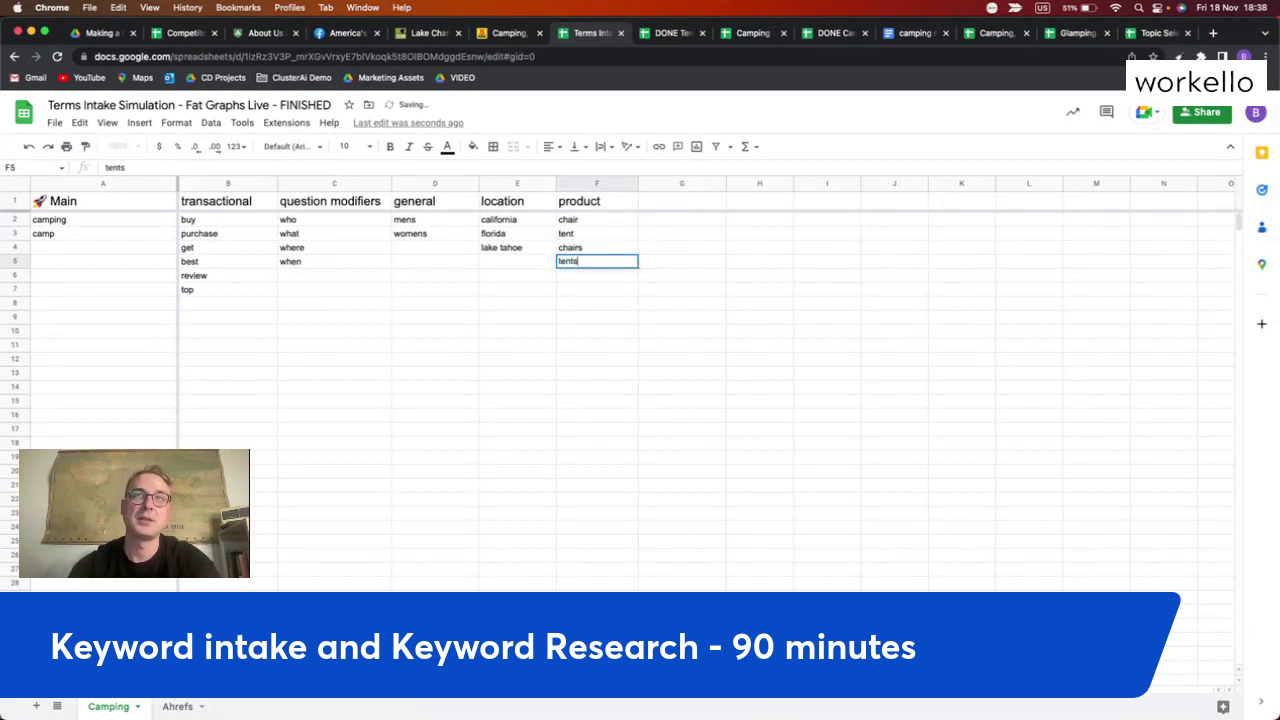
{"action": "key", "text": "Return"}
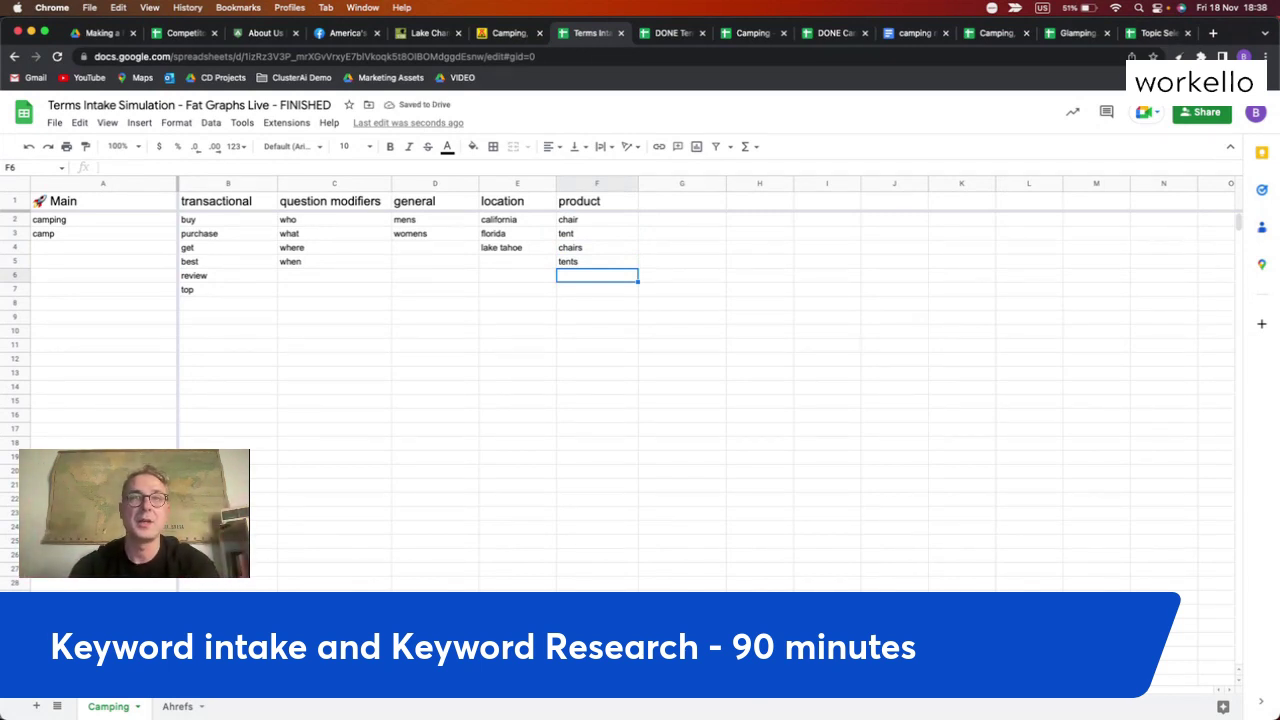
Add "pants" and "shoes" to the product column in F6 and F7
{"action": "type", "text": "pants"}
{"action": "key", "text": "Return"}
{"action": "type", "text": "shoes"}
{"action": "key", "text": "Return"}
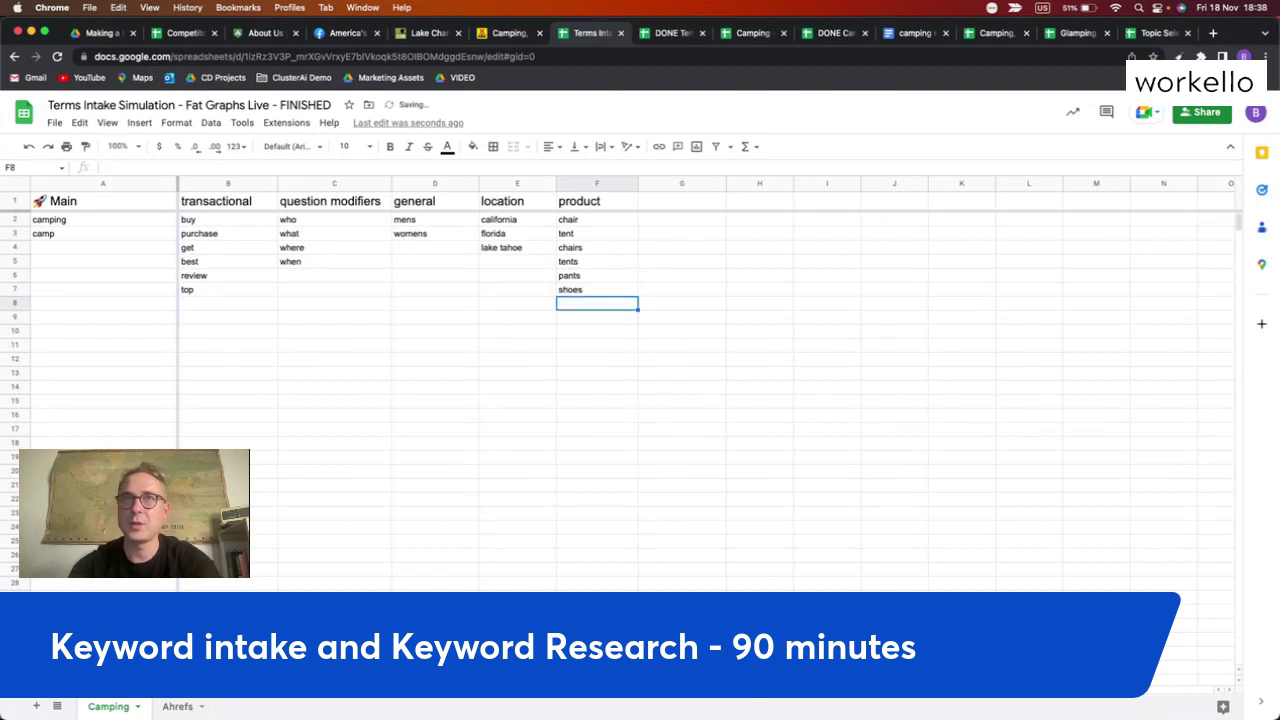
Add "whater heater" below "shoes" in the product column
{"action": "type", "text": "wha"}
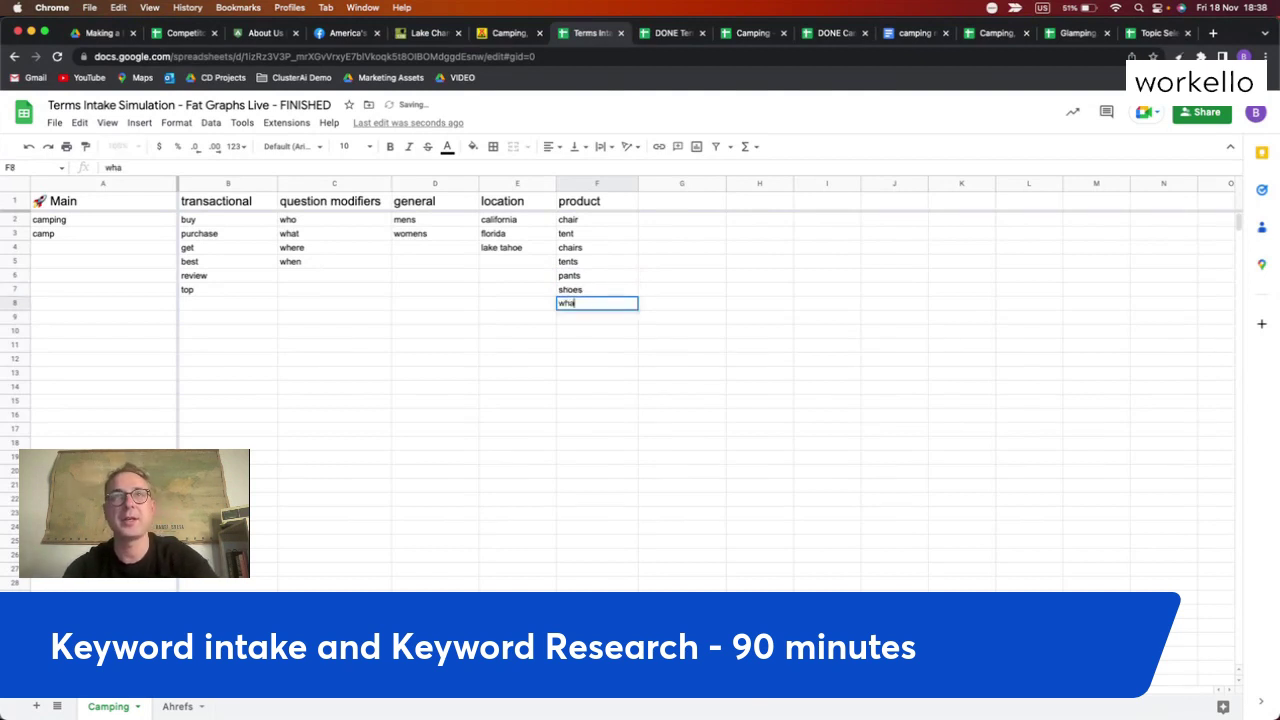
{"action": "type", "text": "ter heater"}
{"action": "key", "text": "BackSpace"}
{"action": "key", "text": "BackSpace"}
{"action": "key", "text": "BackSpace"}
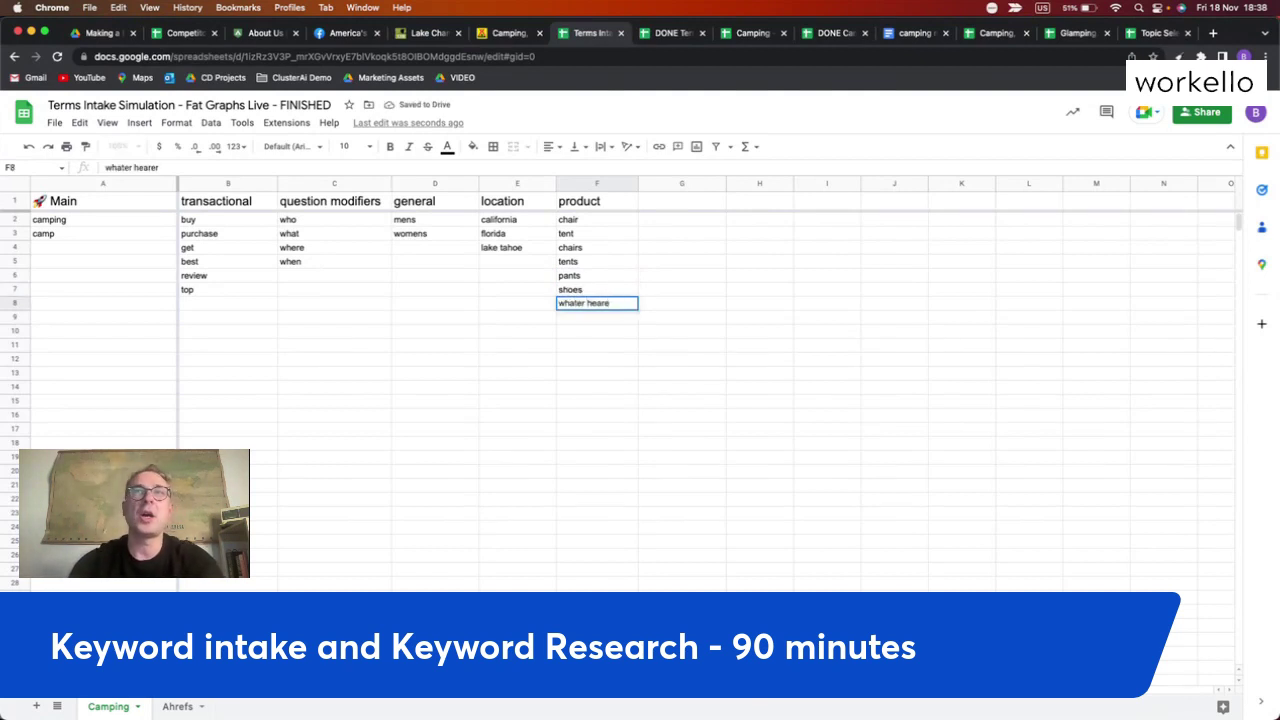
{"action": "type", "text": "ter"}
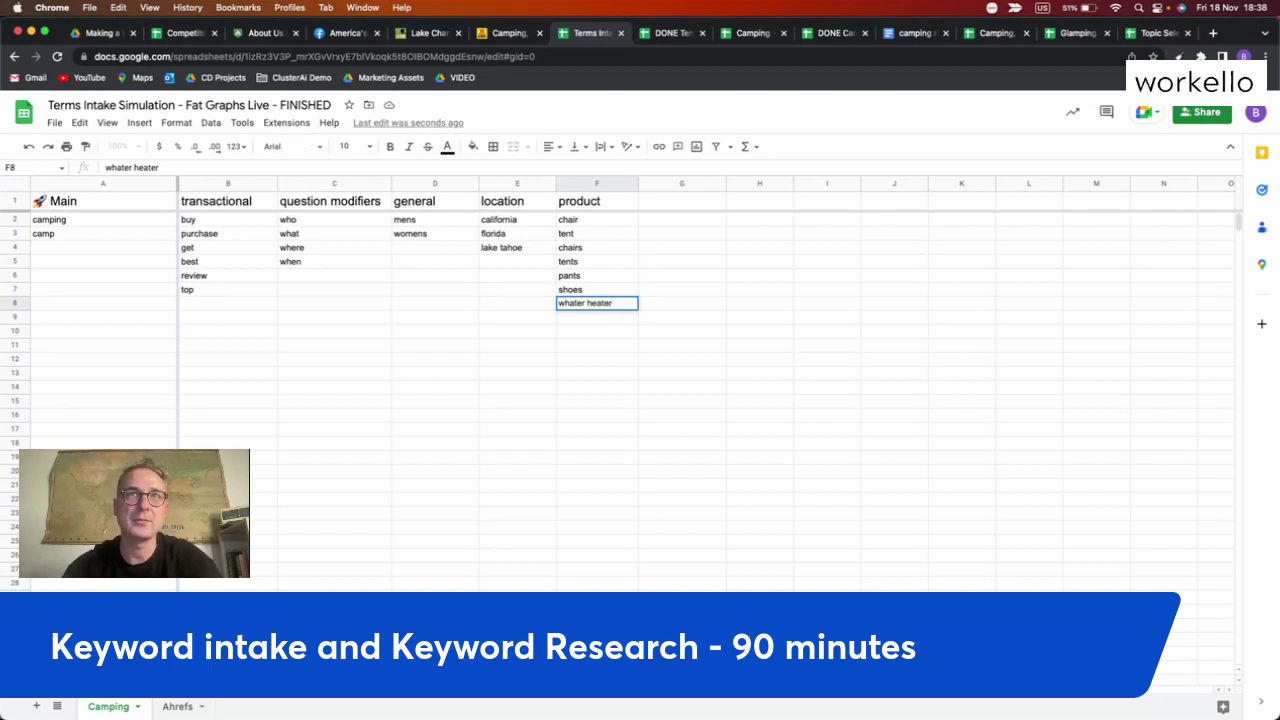
{"action": "key", "text": "BackSpace"}
{"action": "key", "text": "BackSpace"}
{"action": "key", "text": "BackSpace"}
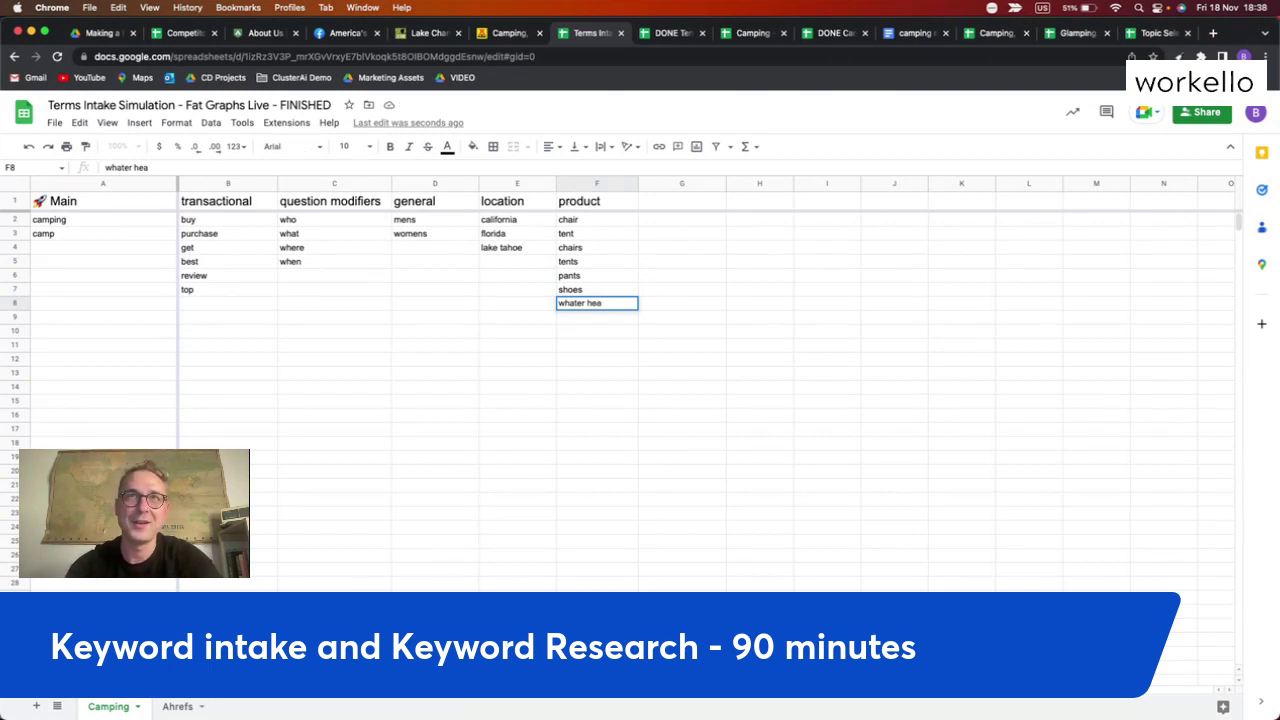
{"action": "type", "text": "ater"}
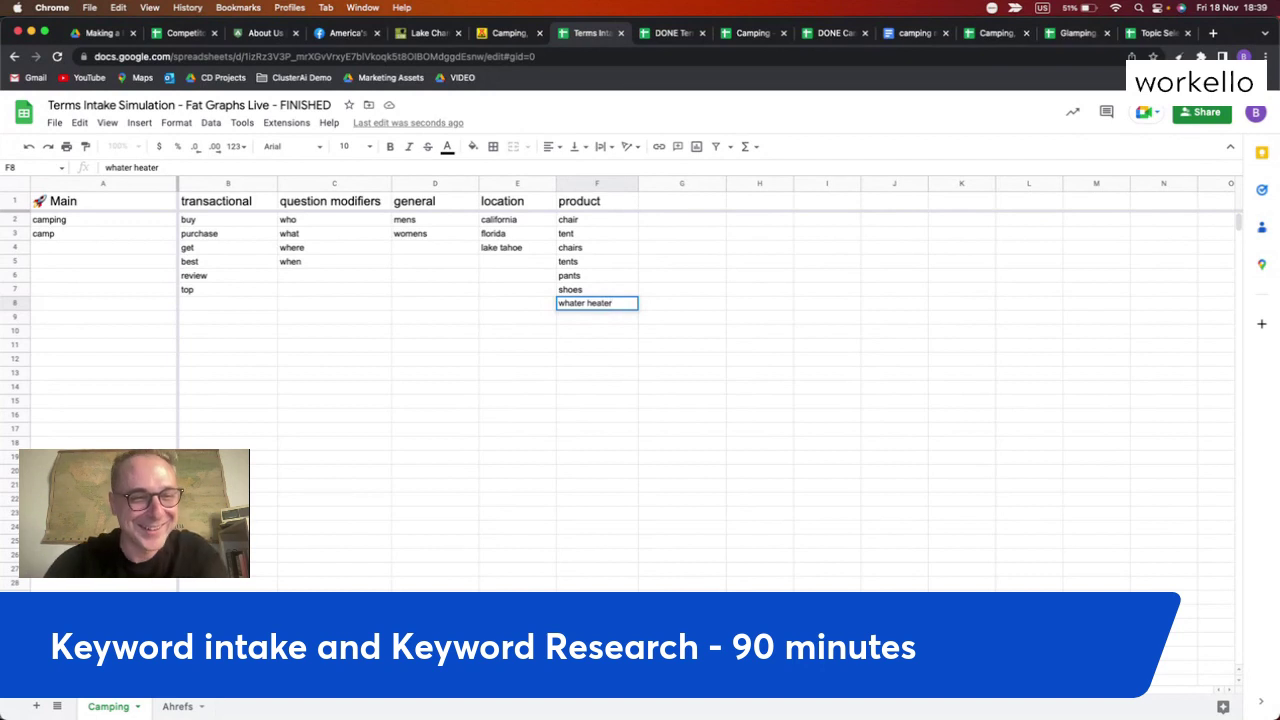
{"action": "left_click", "coordinate": [530, 276]}
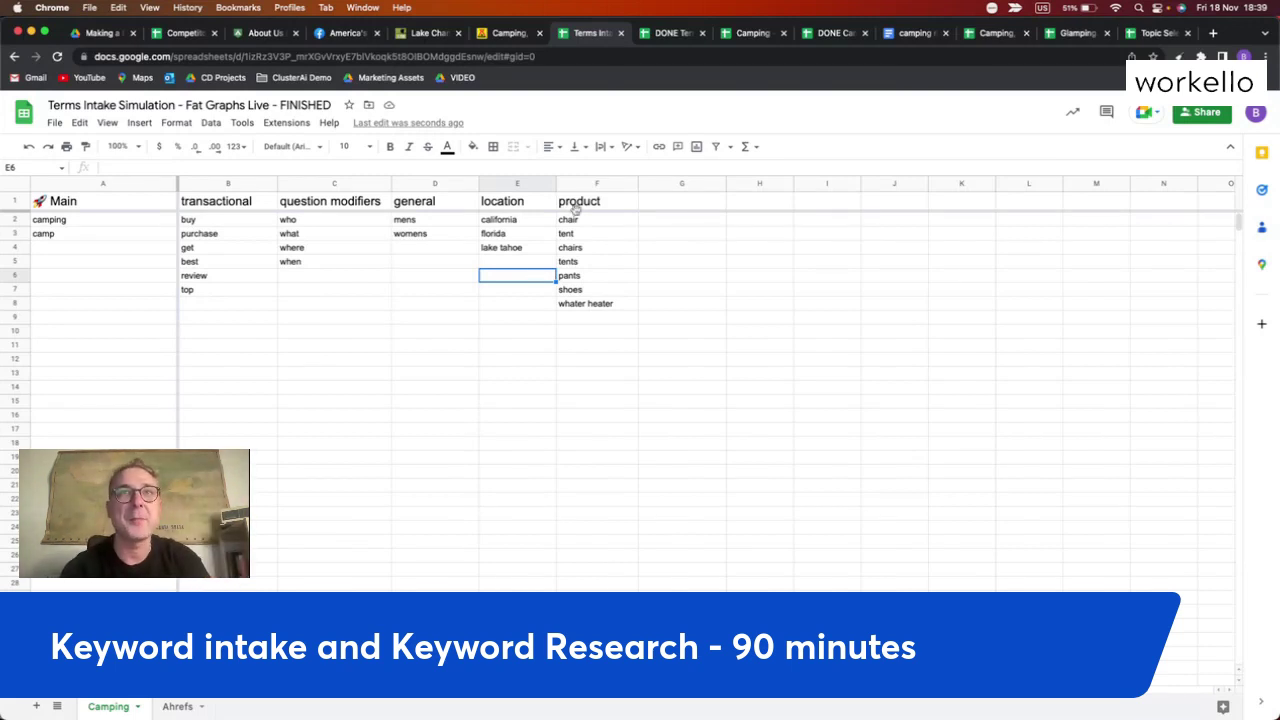
Enter the column header "activity" in G1
{"action": "left_click", "coordinate": [604, 265]}
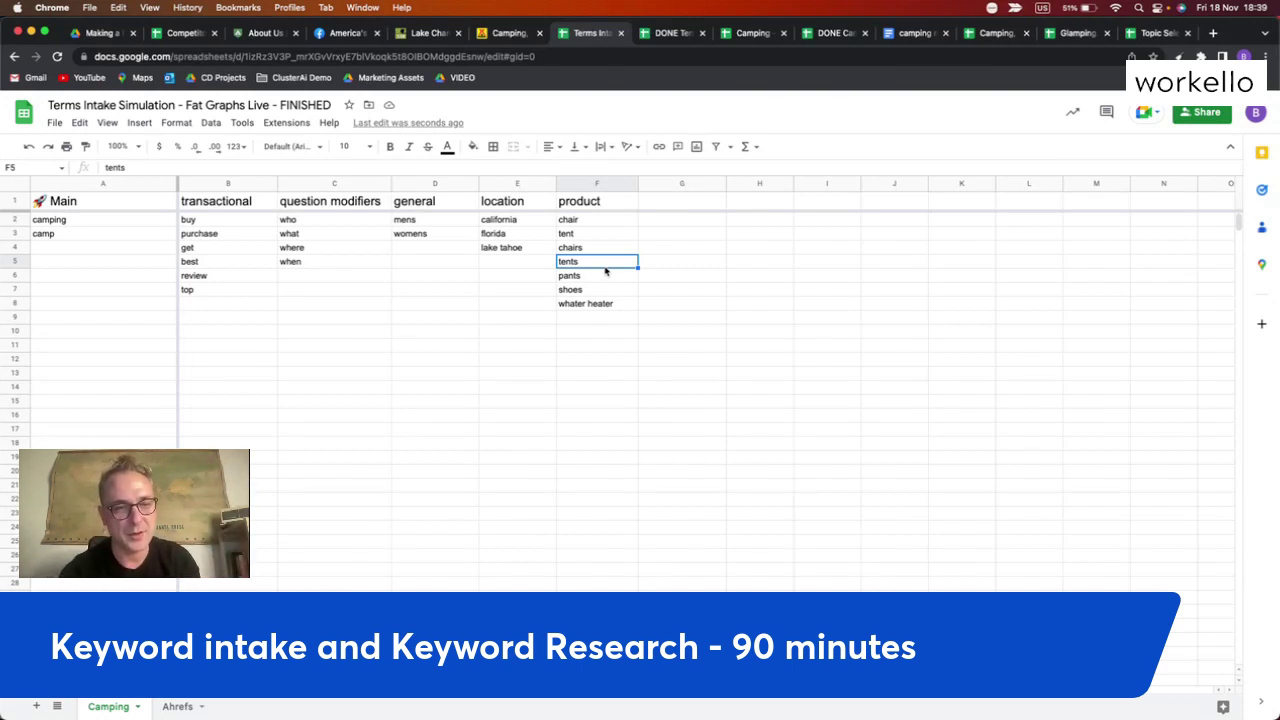
{"action": "left_click", "coordinate": [663, 200]}
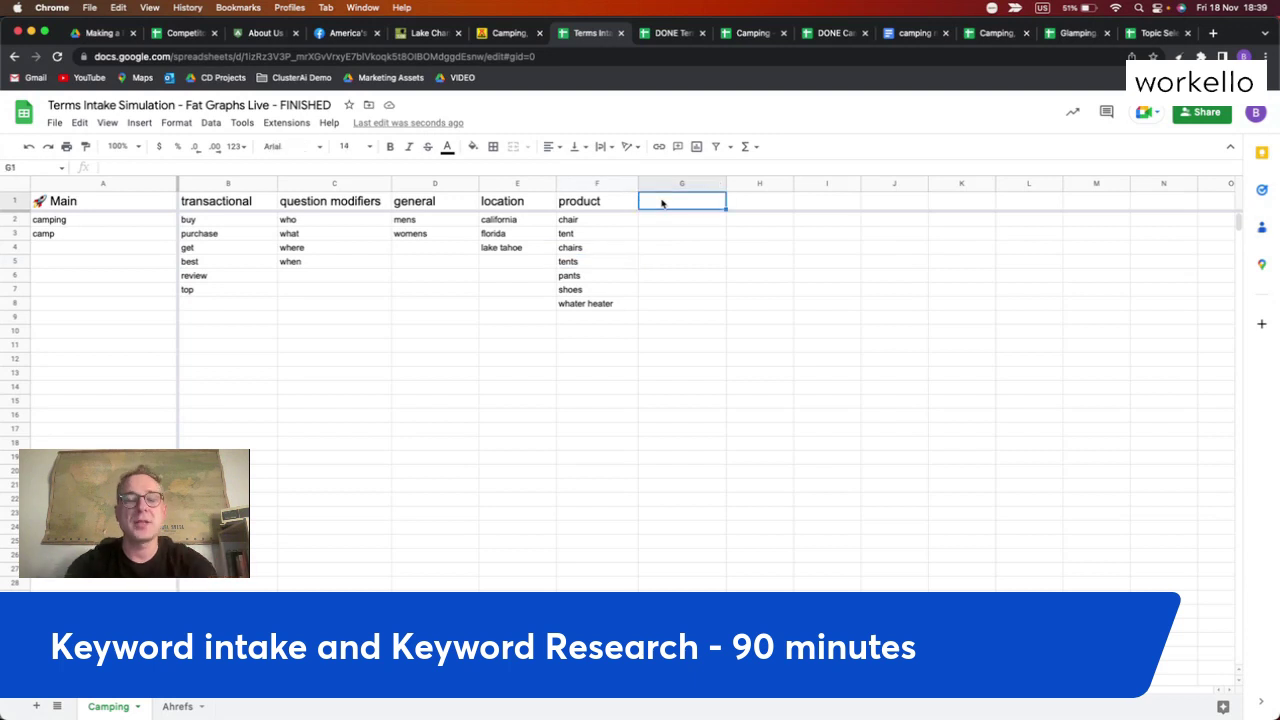
{"action": "type", "text": "activity"}
{"action": "key", "text": "Return"}
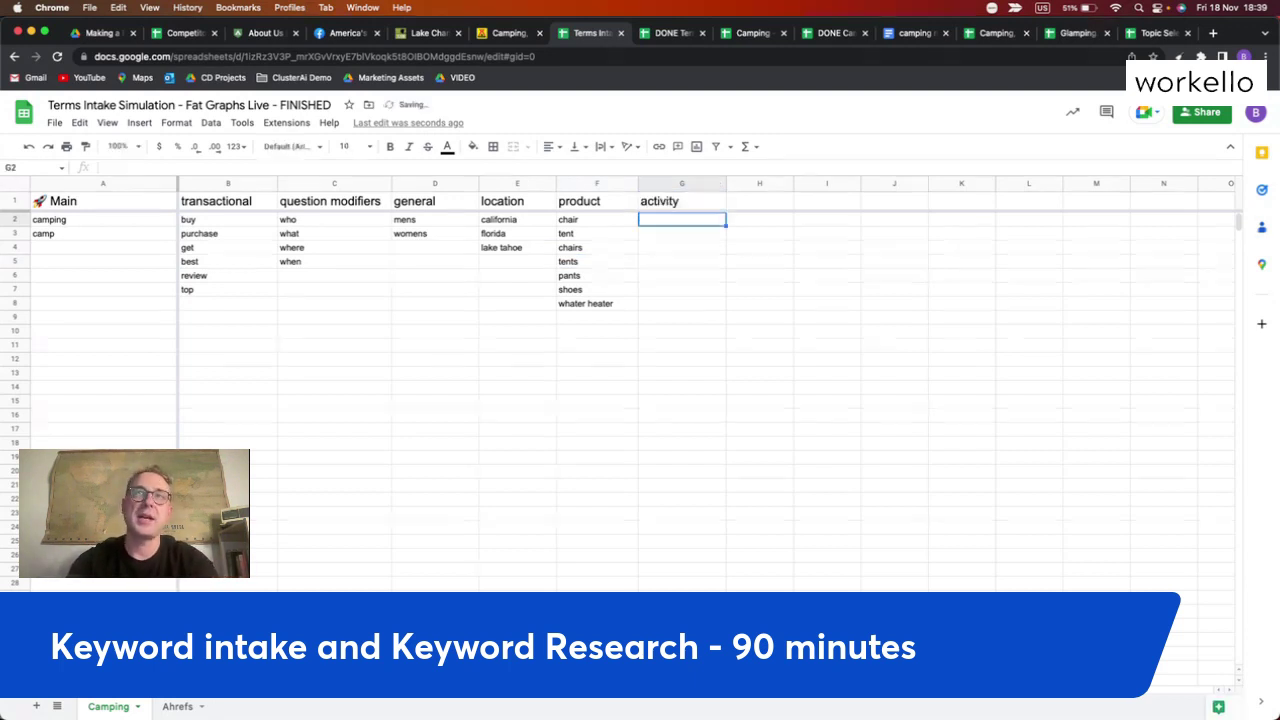
List the activity terms sleep, find, bring and run in G2 to G5
{"action": "key", "text": "Return"}
{"action": "type", "text": "sleep"}
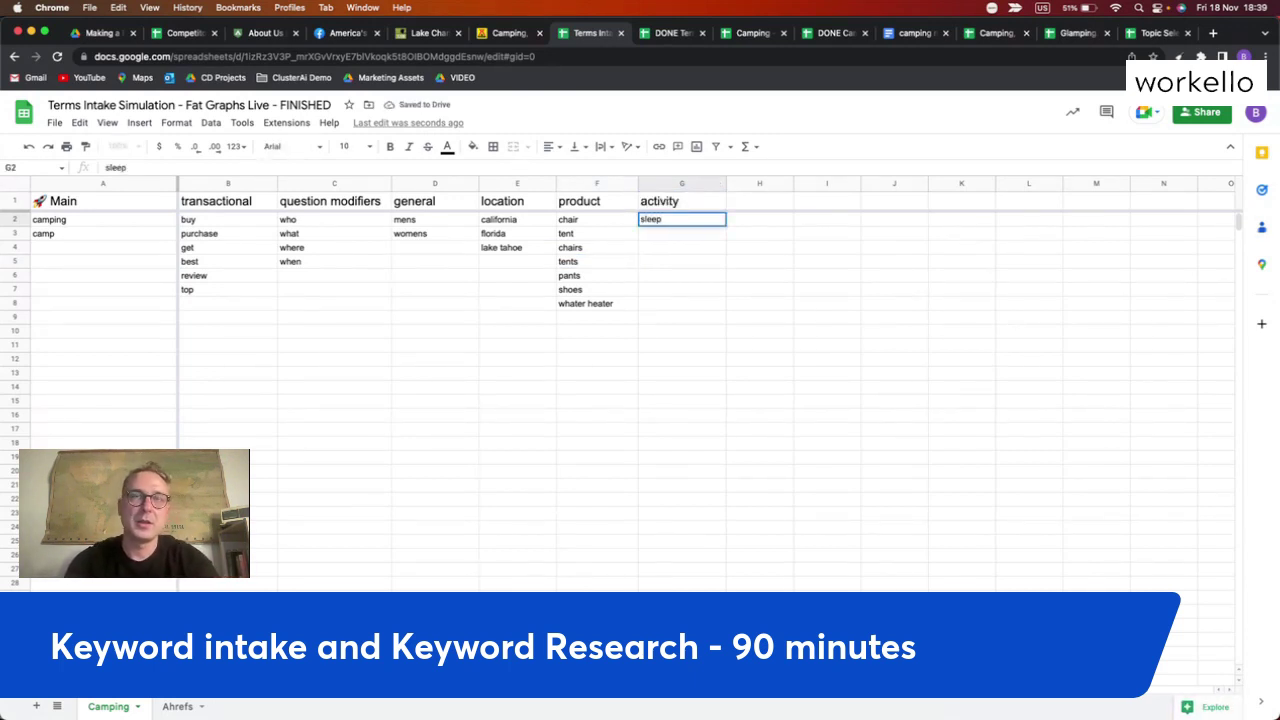
{"action": "key", "text": "Return"}
{"action": "key", "text": "Return"}
{"action": "type", "text": "find"}
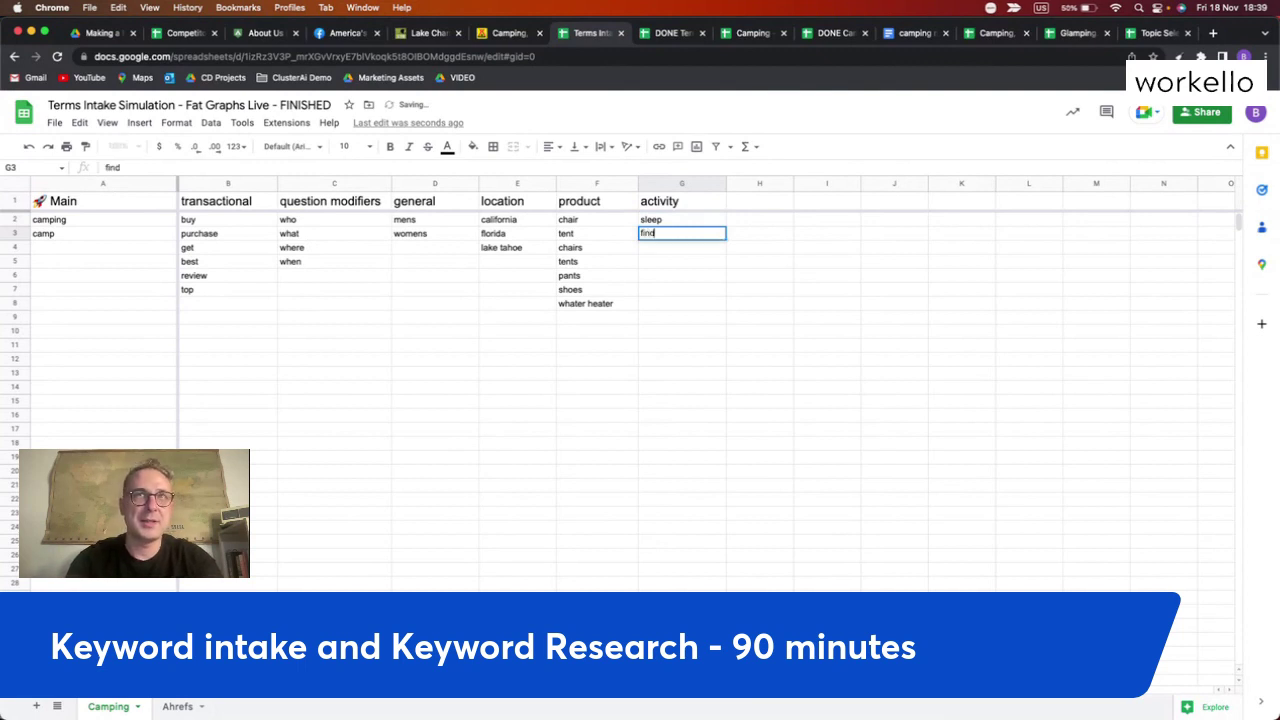
{"action": "key", "text": "Return"}
{"action": "type", "text": "bu"}
{"action": "type", "text": "ing"}
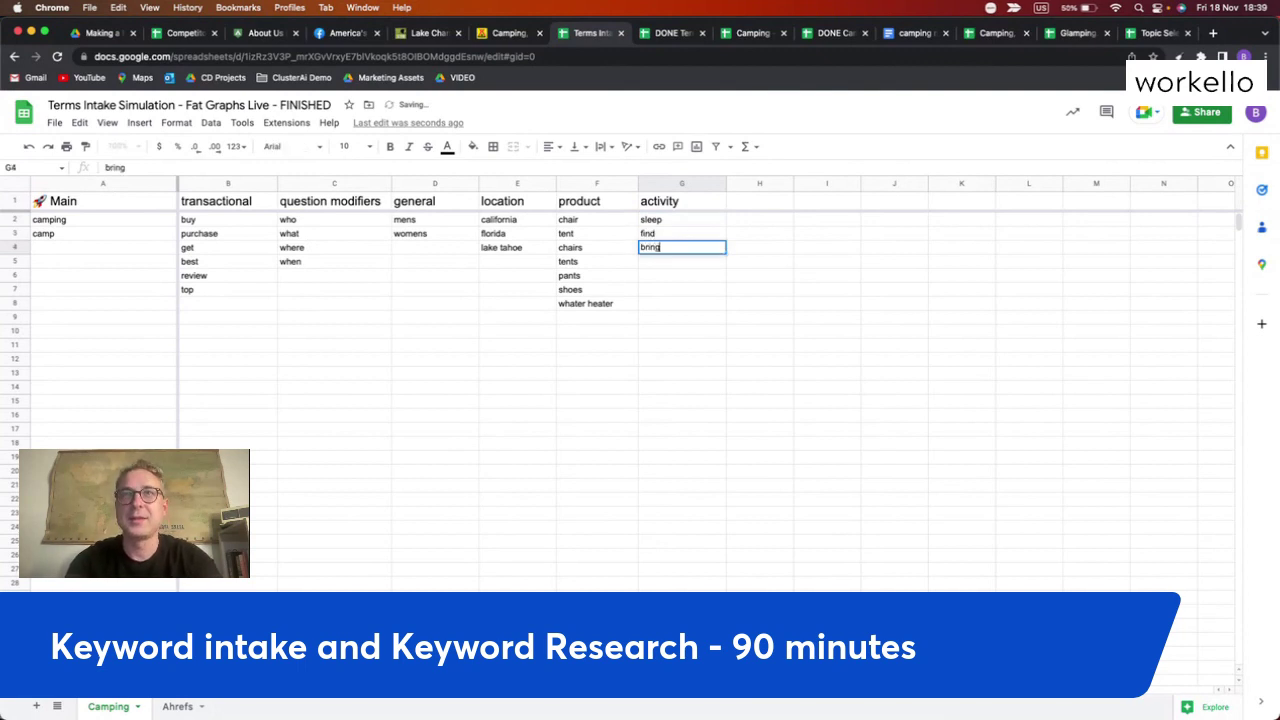
{"action": "key", "text": "Return"}
{"action": "type", "text": "run"}
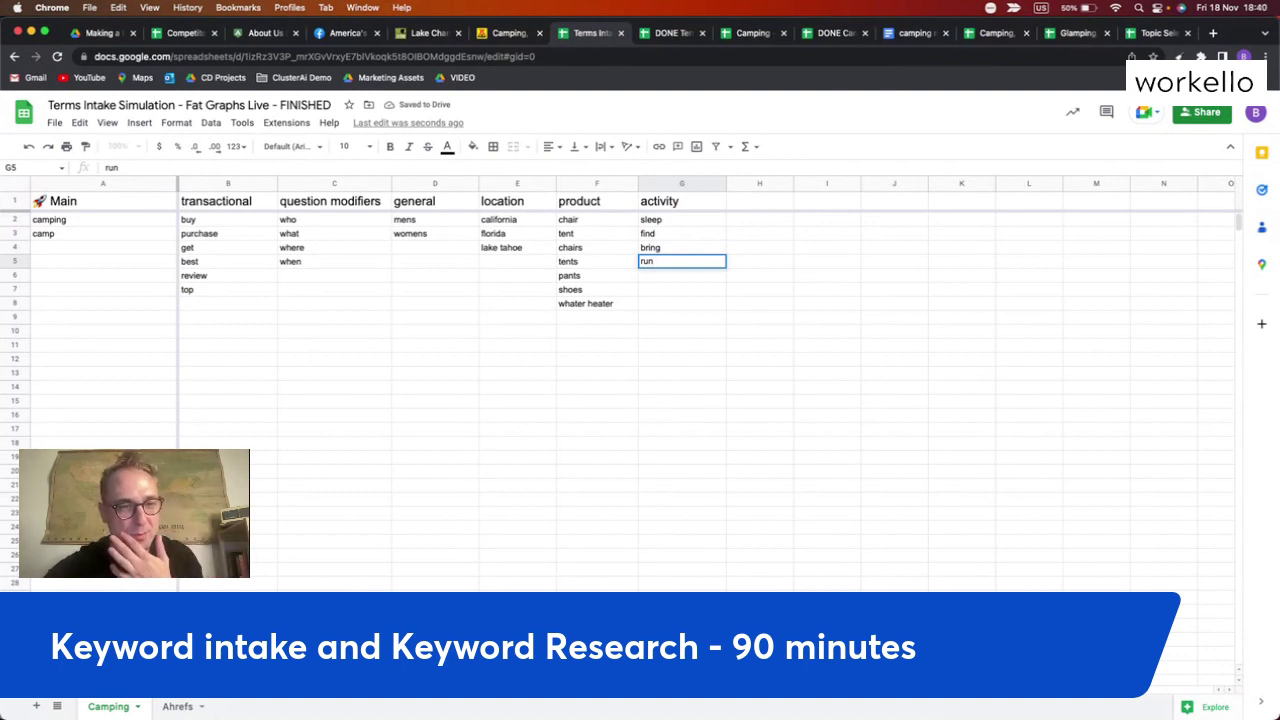
{"action": "left_click", "coordinate": [587, 317]}
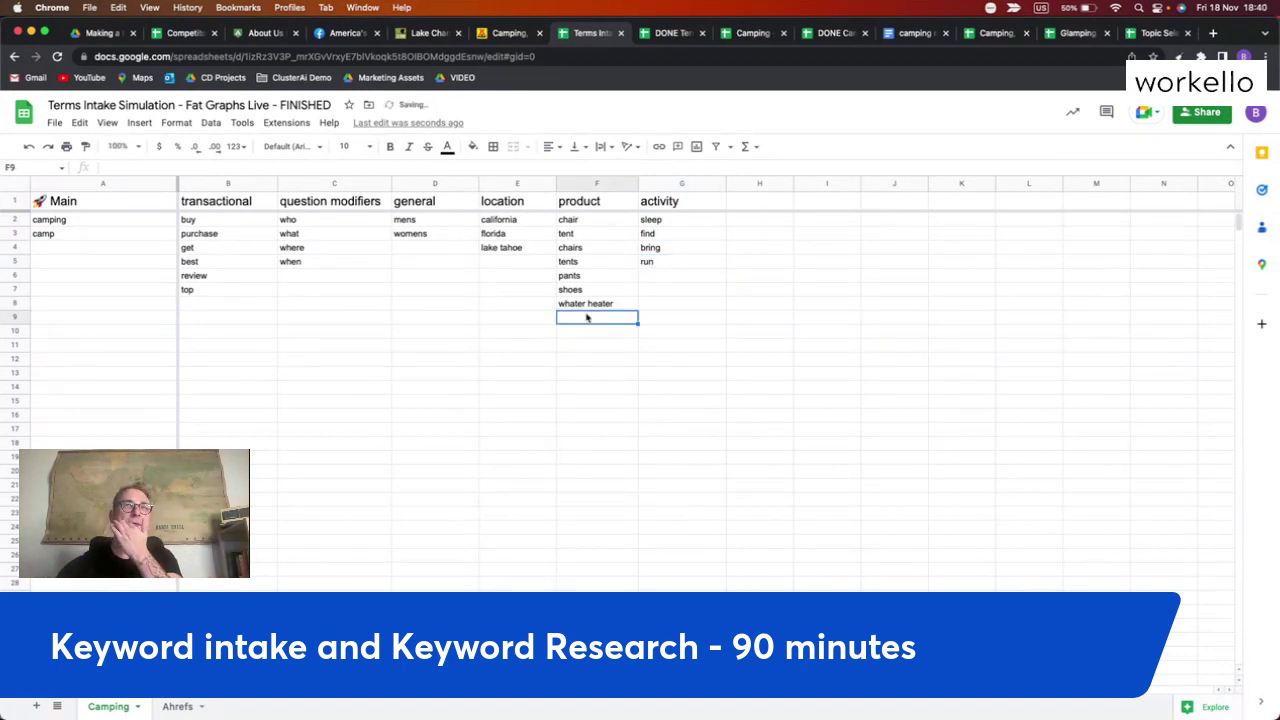
{"action": "left_click", "coordinate": [670, 250]}
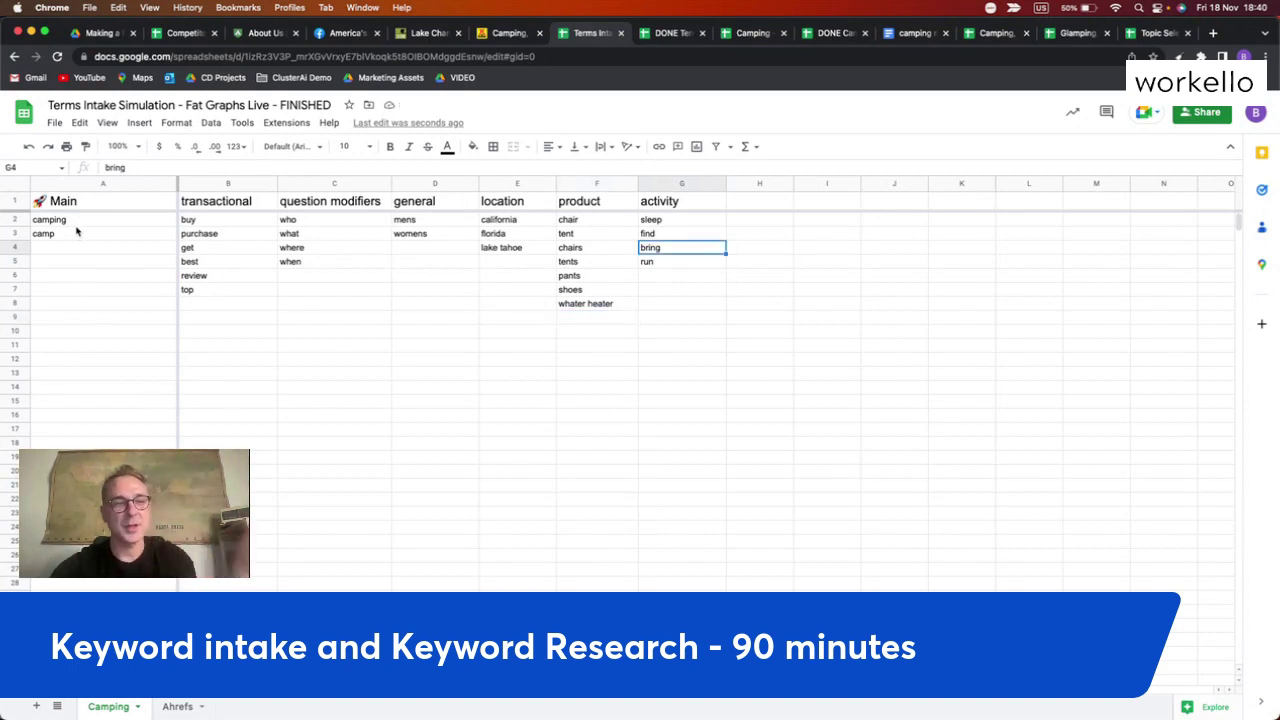
{"action": "left_click", "coordinate": [428, 252]}
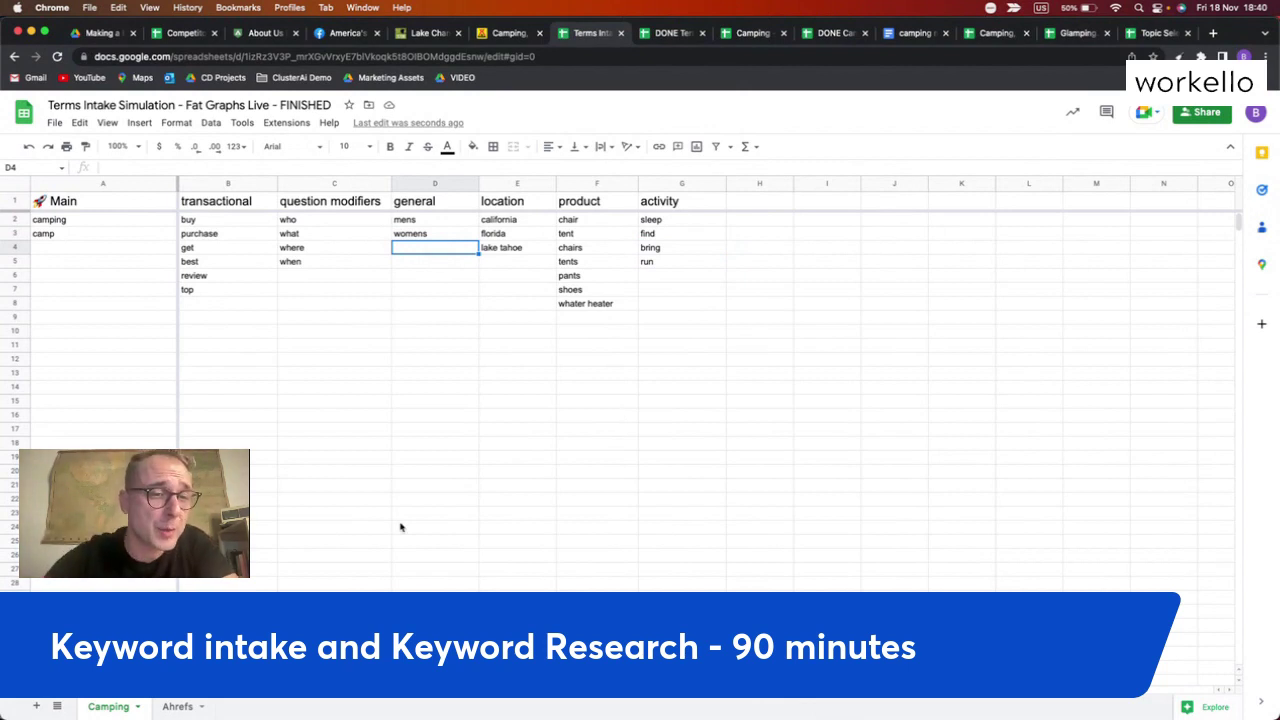
Open the DONE Terms Intake Simulation spreadsheet and examine the terms in its general column
{"action": "left_click", "coordinate": [680, 33]}
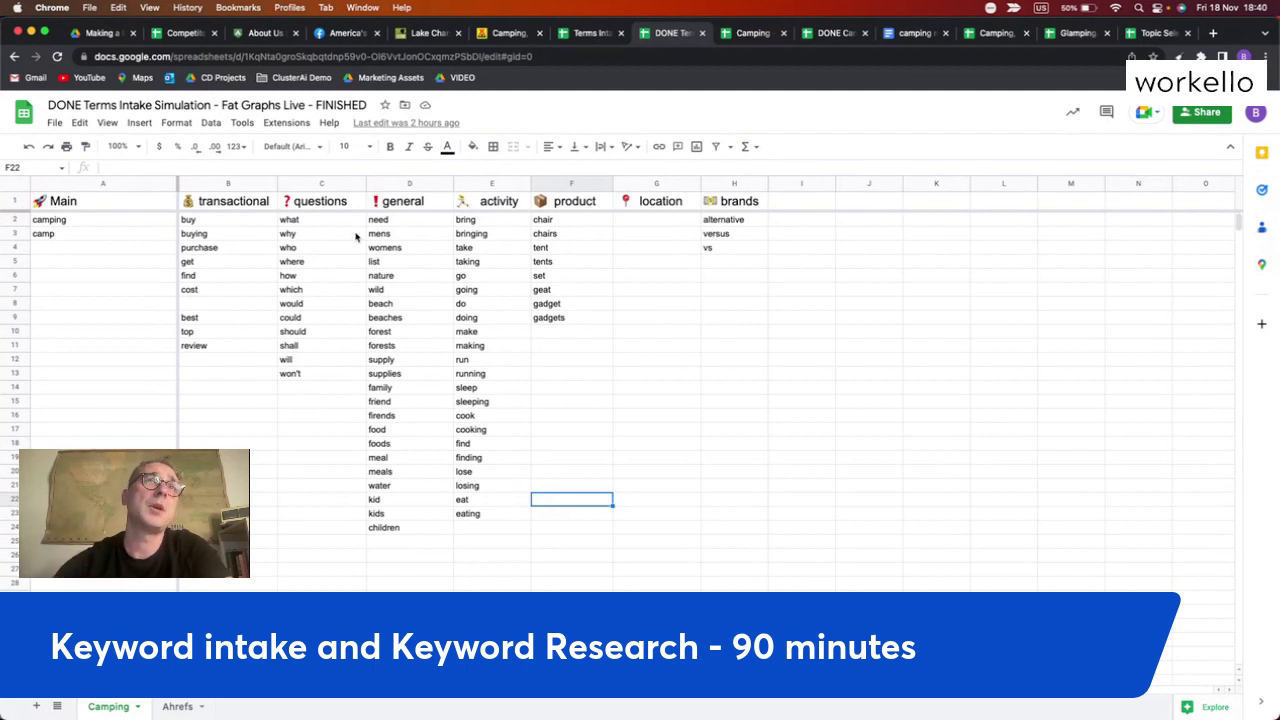
{"action": "left_click", "coordinate": [408, 184]}
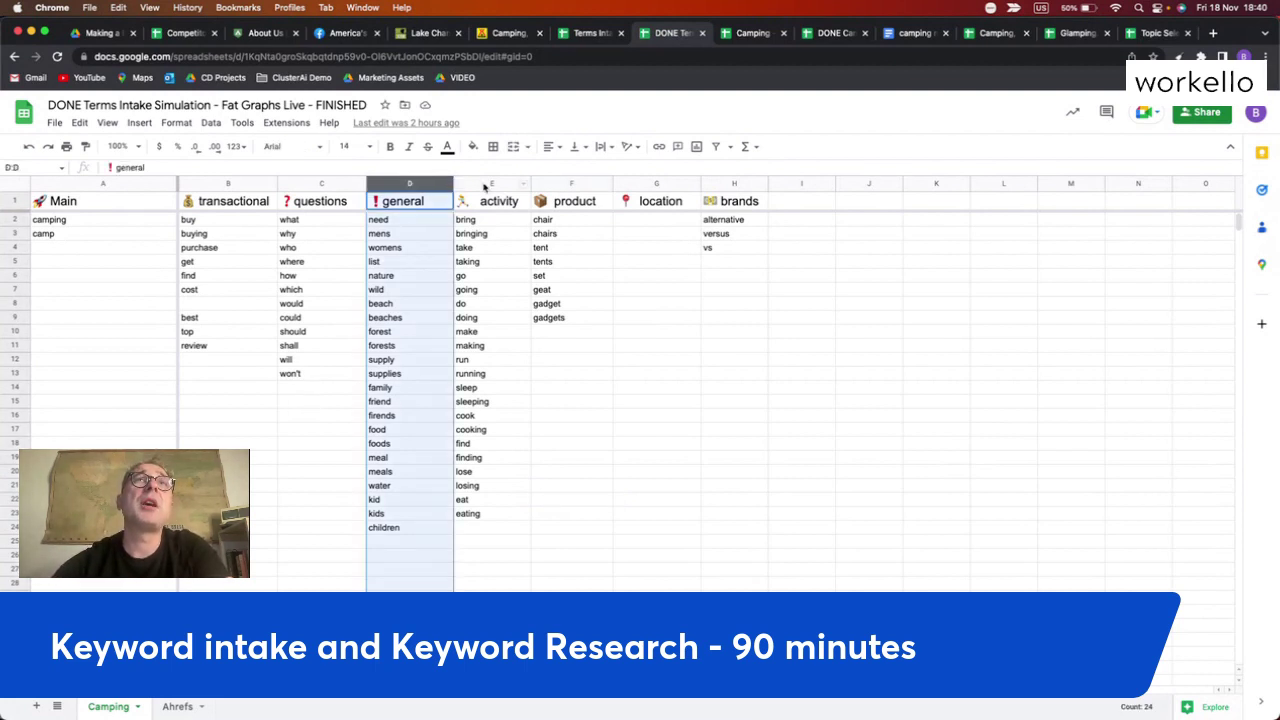
{"action": "left_click", "coordinate": [401, 528]}
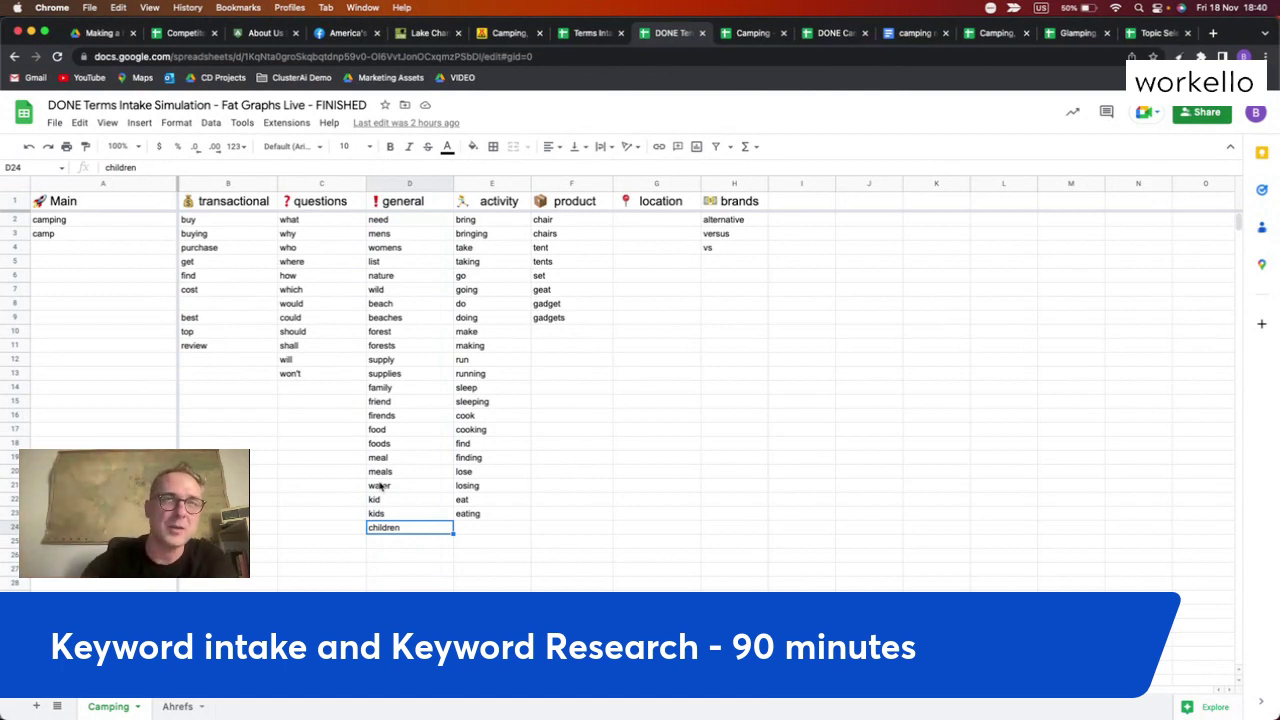
{"action": "left_click", "coordinate": [421, 222]}
{"action": "left_click", "coordinate": [411, 248]}
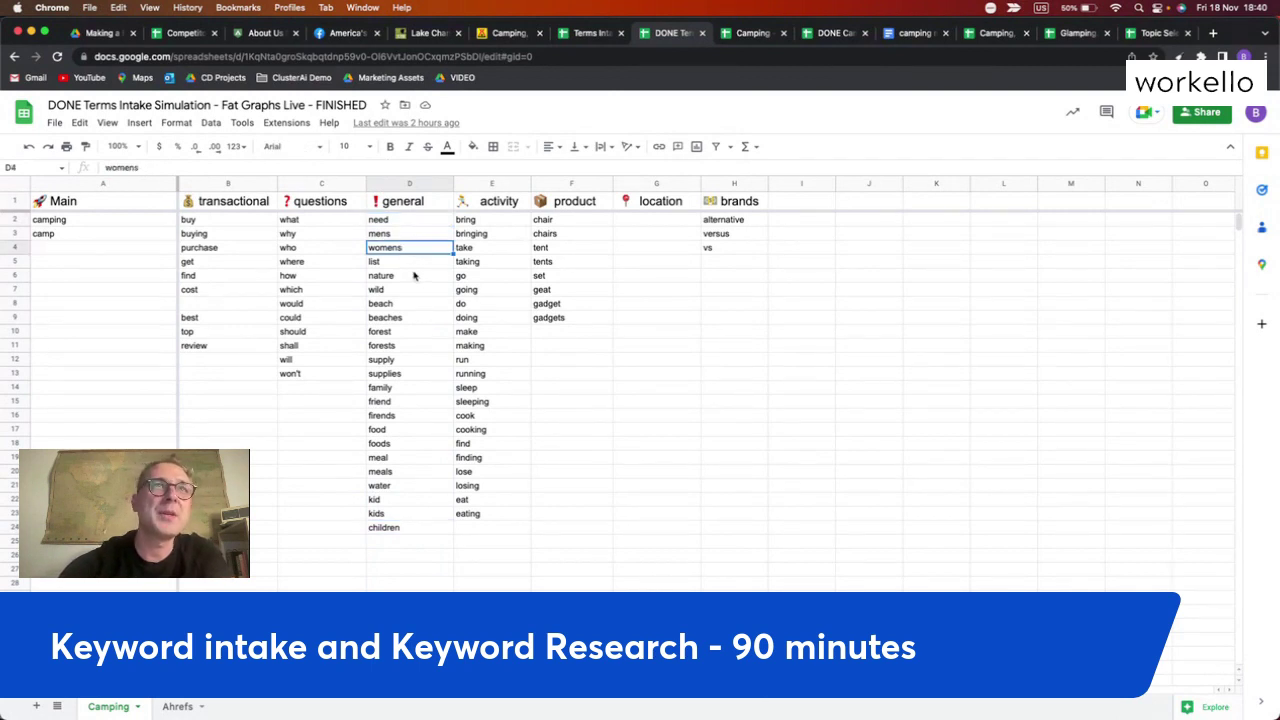
{"action": "left_click", "coordinate": [414, 276]}
{"action": "left_click", "coordinate": [409, 292]}
{"action": "left_click", "coordinate": [416, 320]}
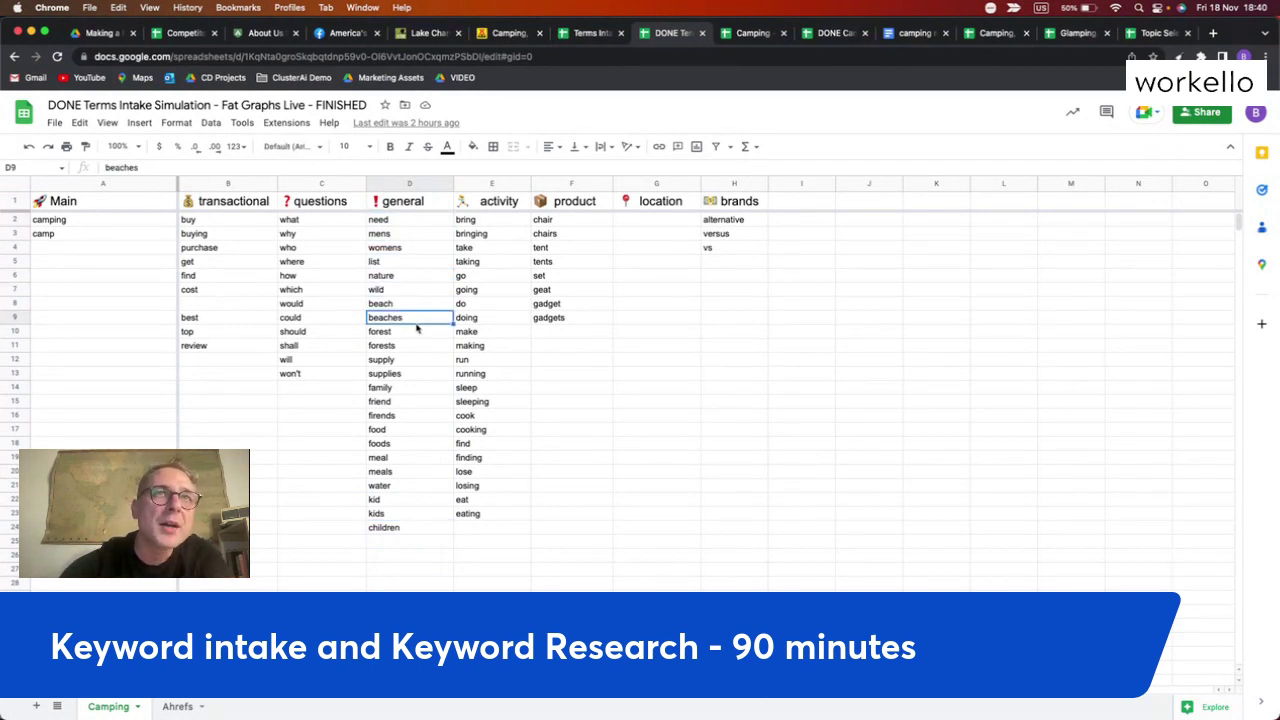
{"action": "left_click", "coordinate": [409, 351]}
{"action": "left_click", "coordinate": [405, 378]}
{"action": "left_click", "coordinate": [416, 390]}
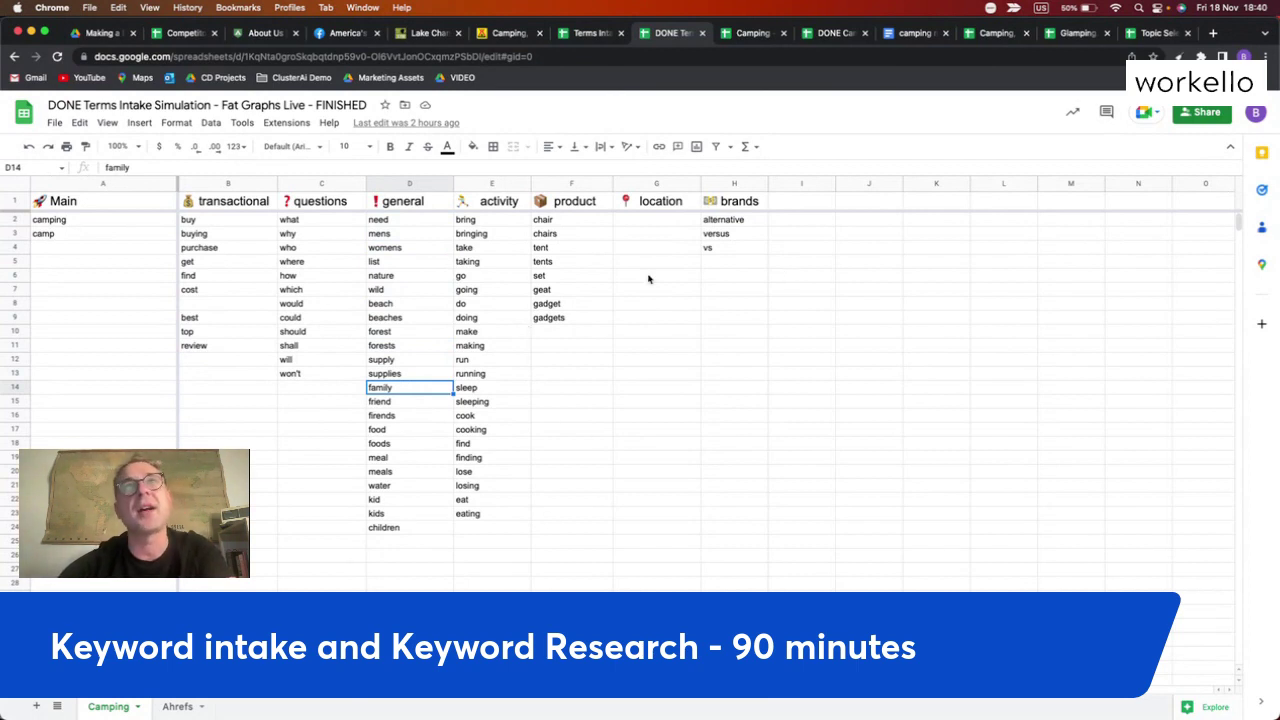
Examine the terms listed in the activity column of the finished intake sheet
{"action": "left_click", "coordinate": [492, 222]}
{"action": "left_click", "coordinate": [490, 248]}
{"action": "left_click", "coordinate": [492, 263]}
{"action": "left_click", "coordinate": [490, 357]}
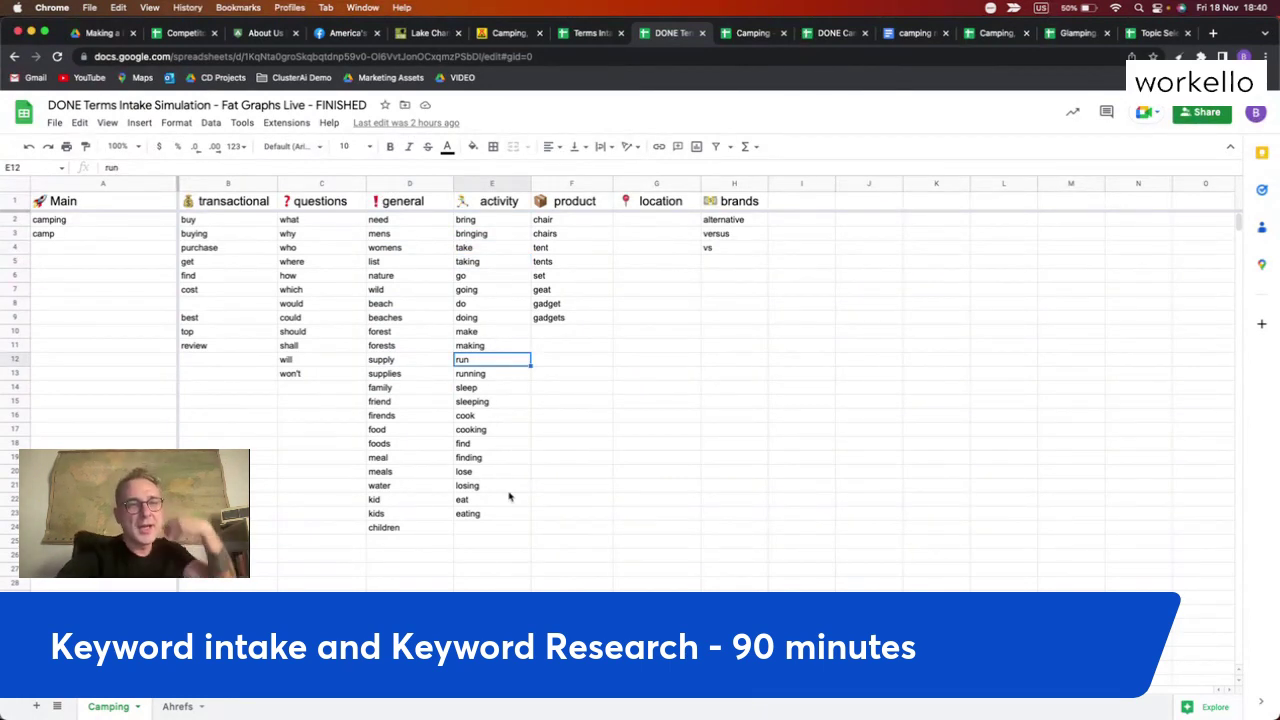
{"action": "scroll", "coordinate": [470, 440], "scroll_direction": "down", "scroll_amount": 3}
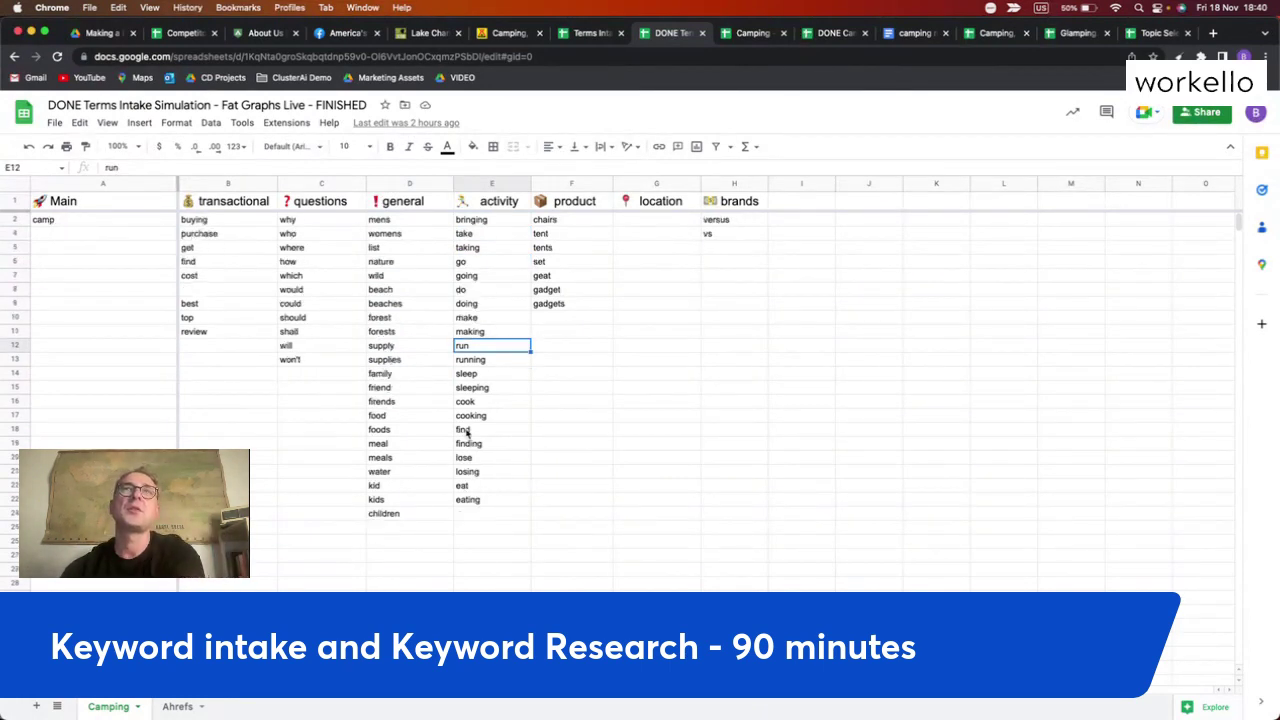
{"action": "scroll", "coordinate": [466, 431], "scroll_direction": "up", "scroll_amount": 3}
Correct the misspelled product term in F7 to "gear"
{"action": "left_click", "coordinate": [598, 222]}
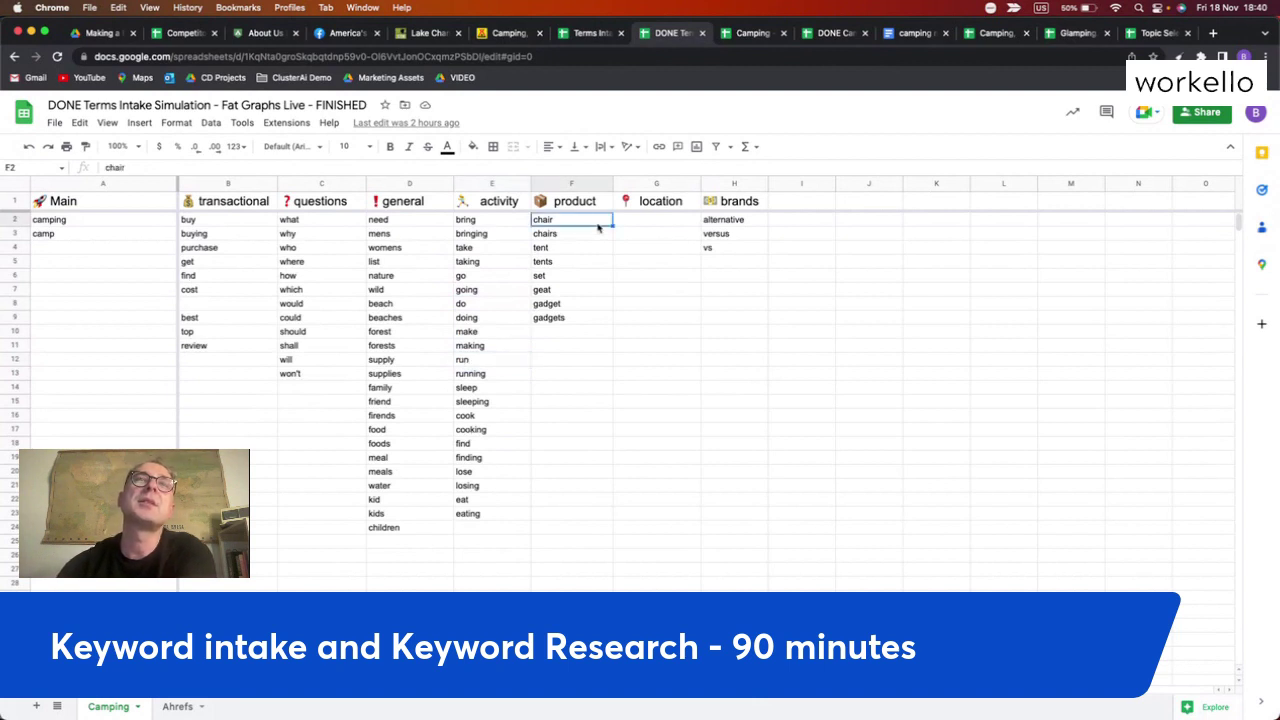
{"action": "left_click", "coordinate": [572, 290]}
{"action": "left_click", "coordinate": [557, 346]}
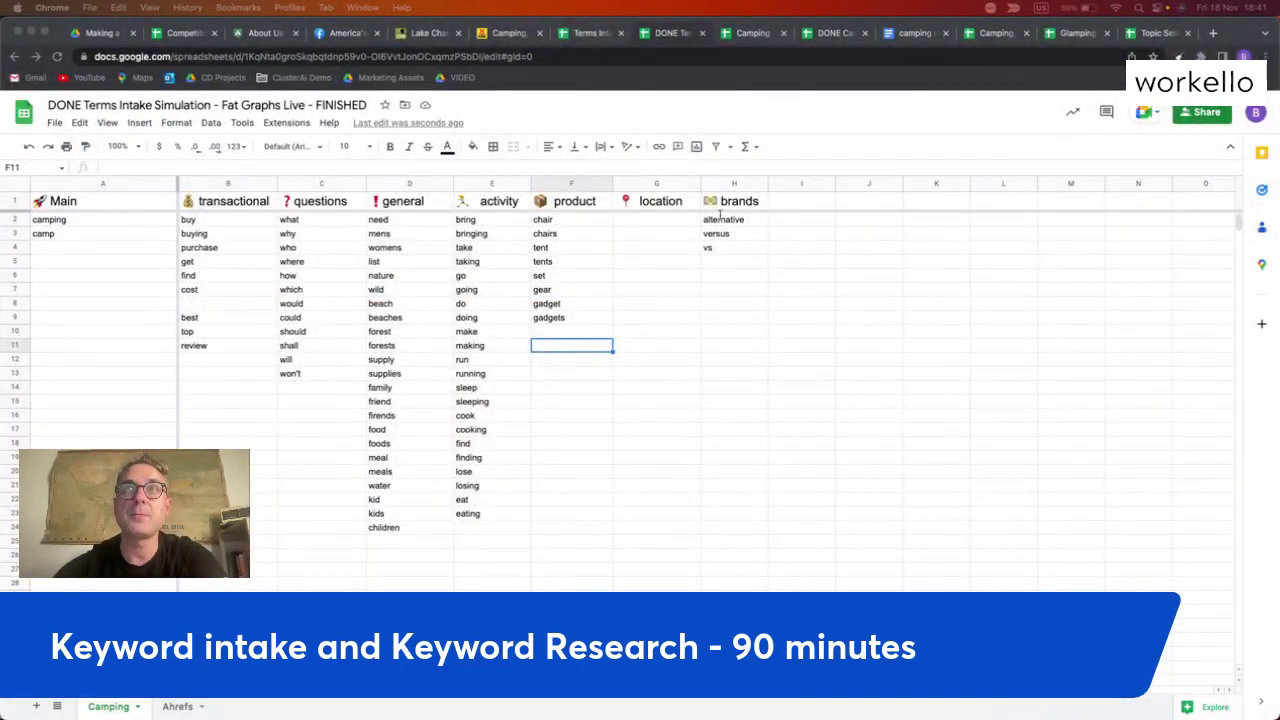
Review the comparison terms listed in the brands column
{"action": "left_click", "coordinate": [724, 219]}
{"action": "left_click", "coordinate": [726, 233]}
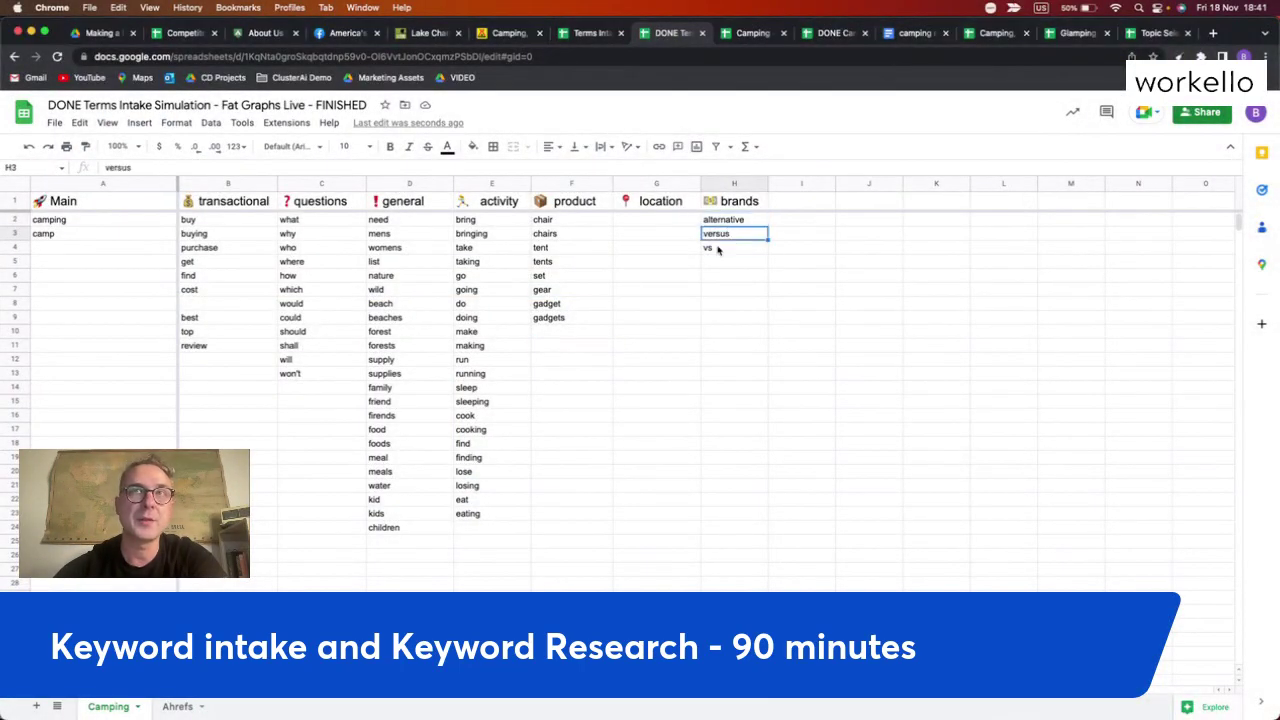
{"action": "left_click", "coordinate": [717, 250]}
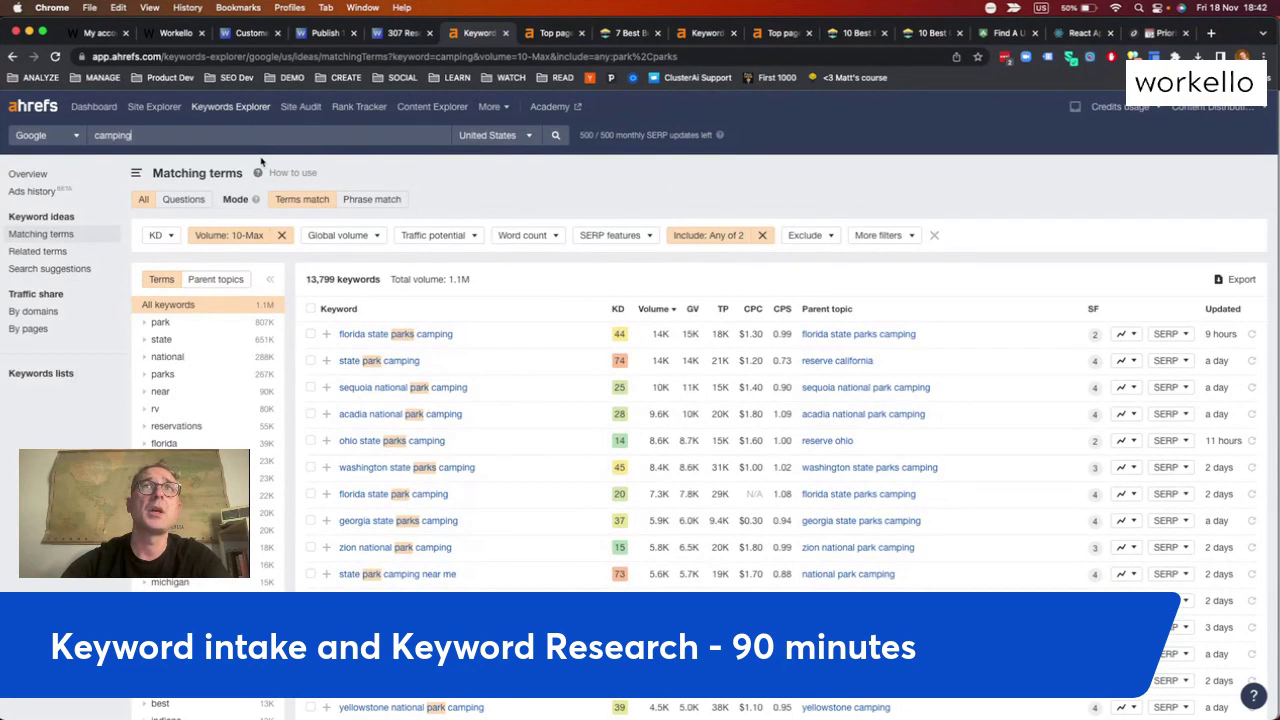
Switch to Ahrefs, remove the Include filter for park and parks from the camping matching terms, and refresh the results
{"action": "left_click", "coordinate": [722, 240]}
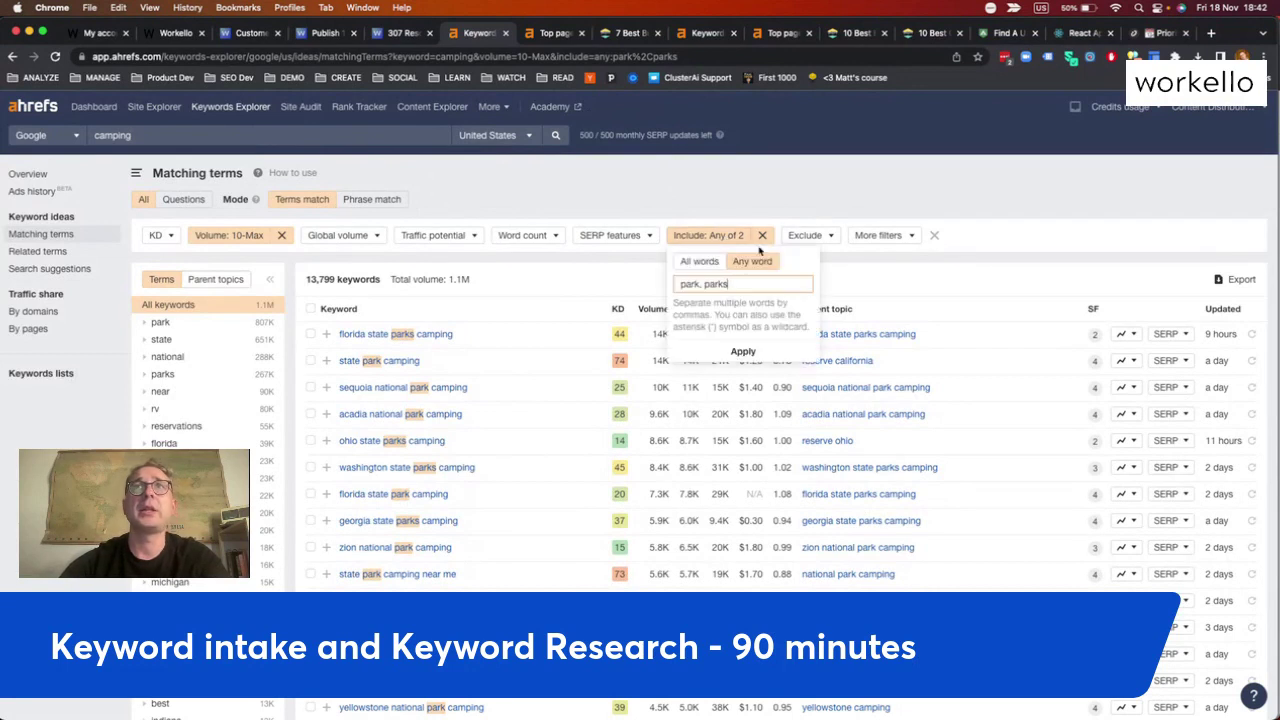
{"action": "left_click", "coordinate": [762, 238]}
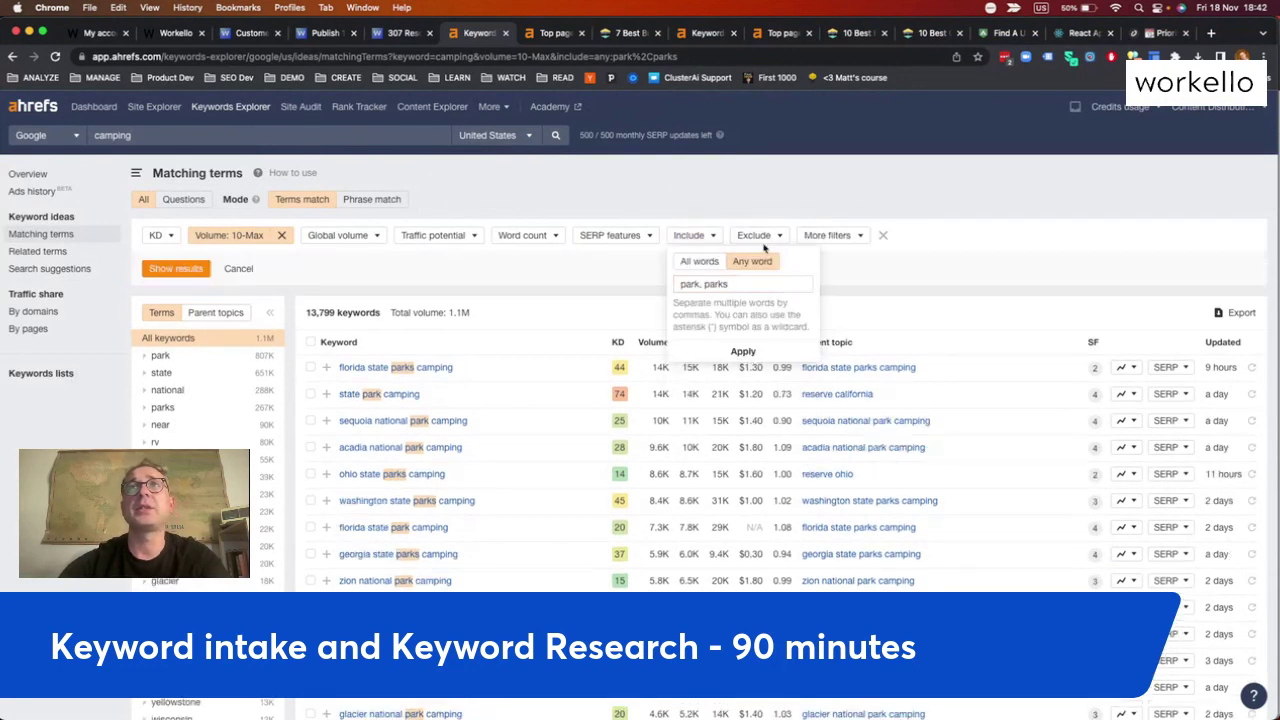
{"action": "left_click", "coordinate": [193, 271]}
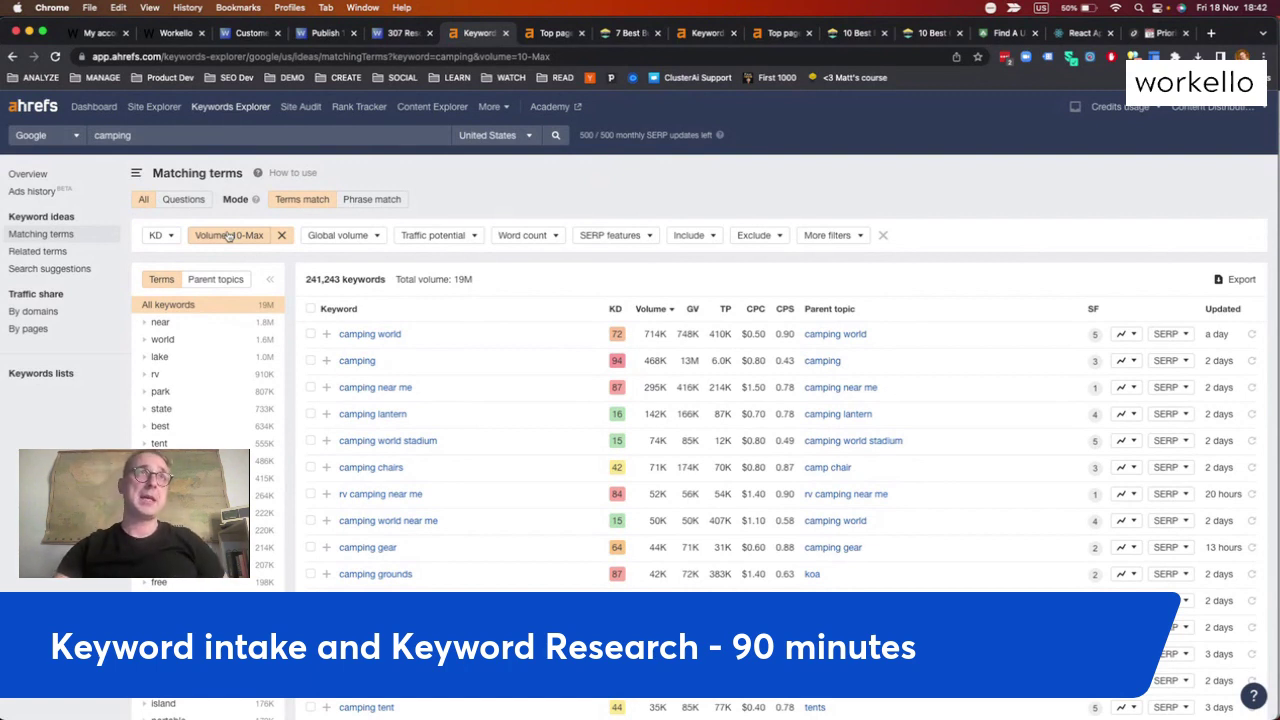
Replace the any-word Include filter terms with the question terms copied from C2:C13 of the intake sheet, ending with a comma
{"action": "left_click", "coordinate": [692, 235]}
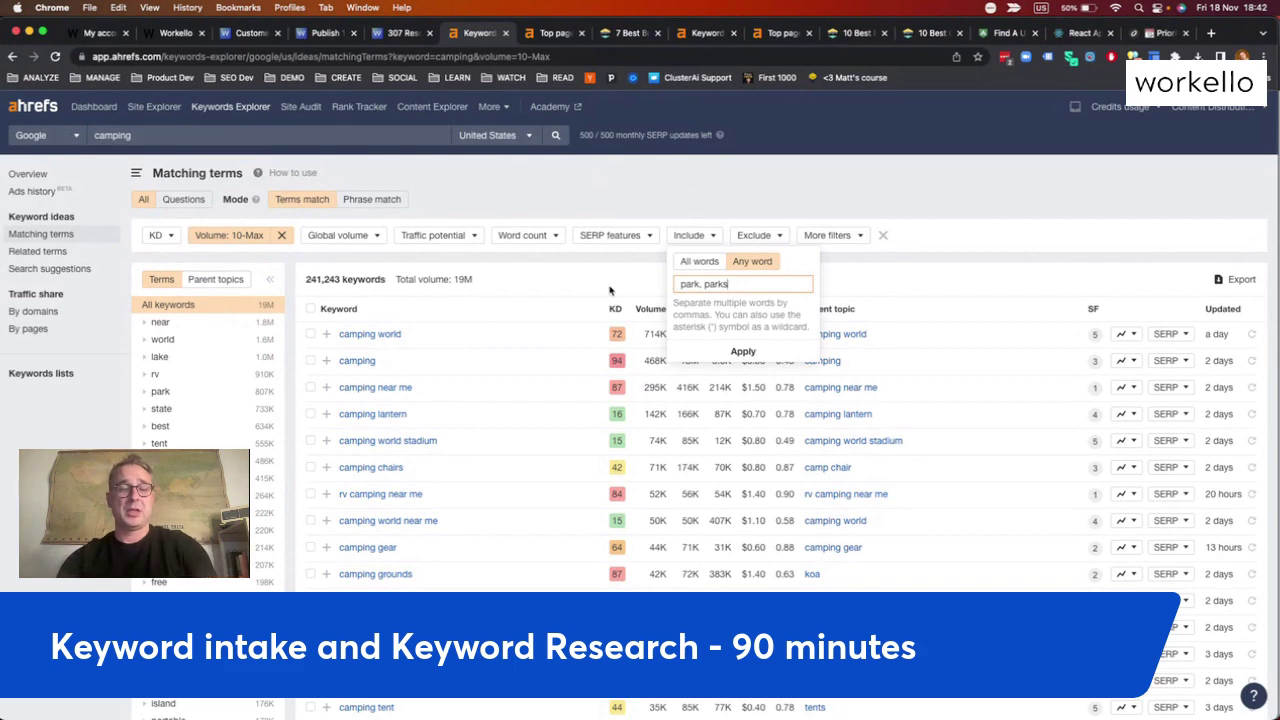
{"action": "key", "text": "super+a"}
{"action": "key", "text": "BackSpace"}
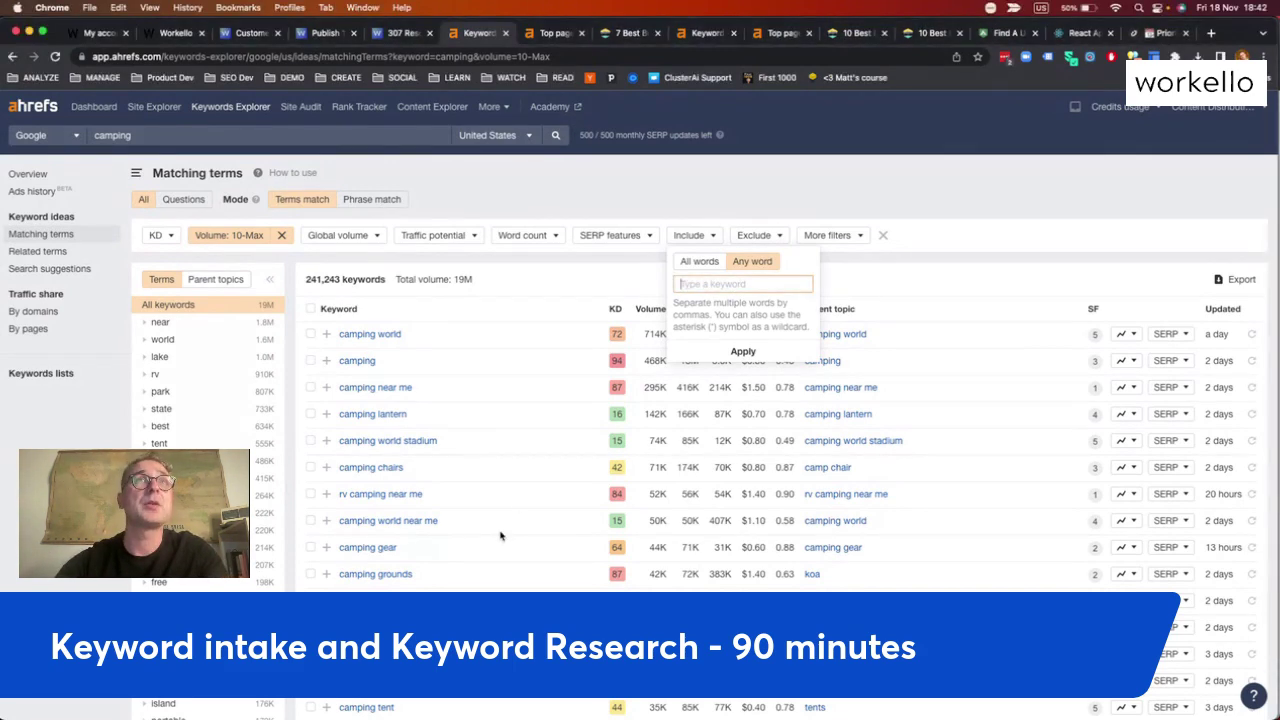
{"action": "key", "text": "super+grave"}
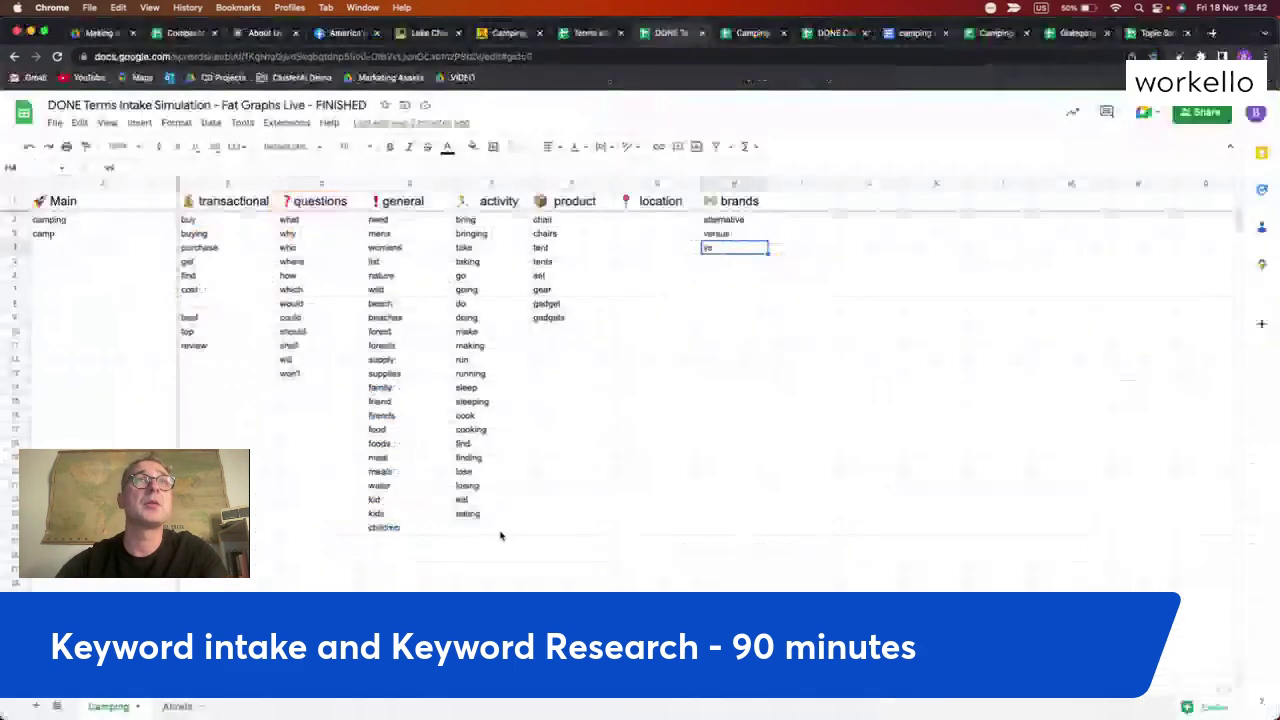
{"action": "left_click", "coordinate": [300, 222]}
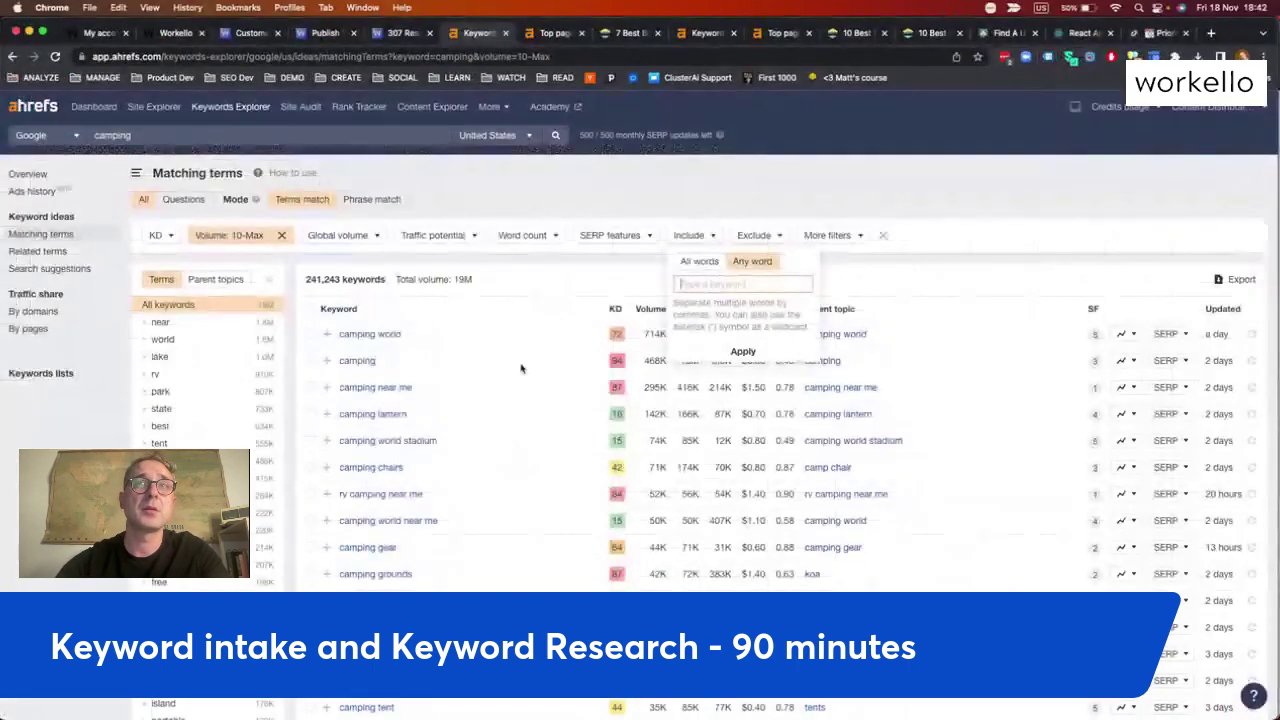
{"action": "left_click", "coordinate": [712, 284]}
{"action": "key", "text": "ctrl+v"}
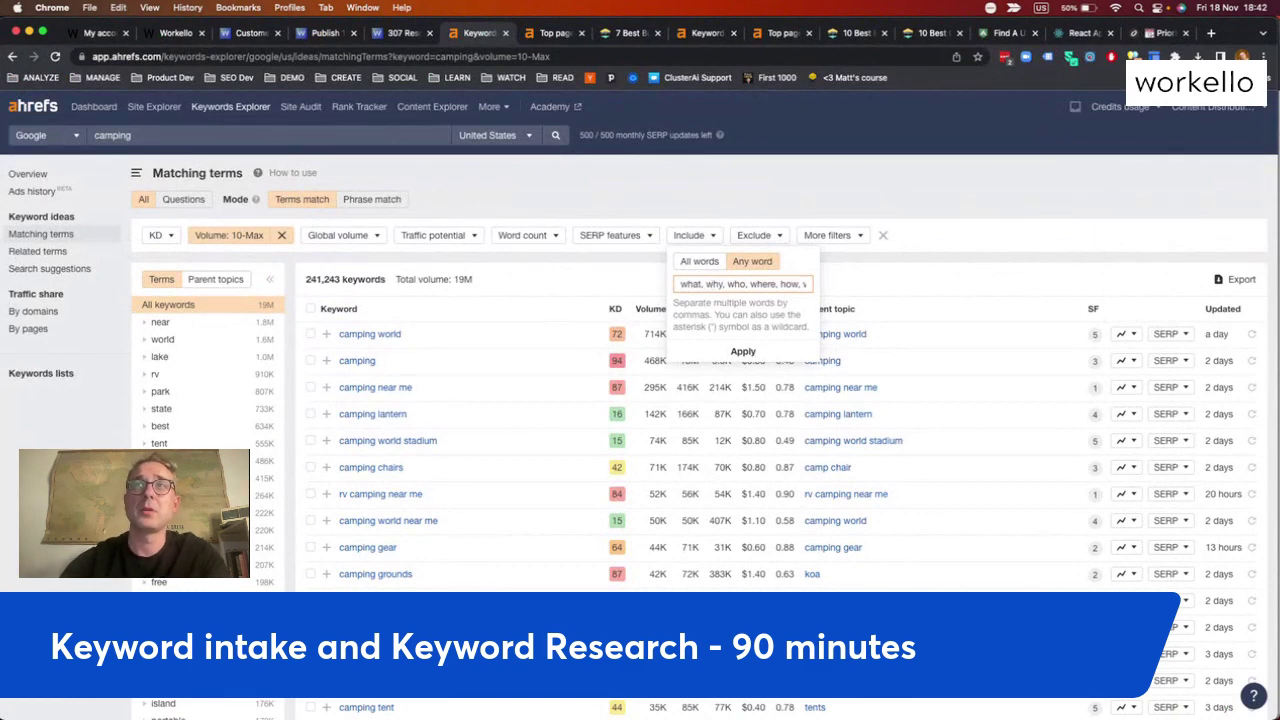
{"action": "scroll", "coordinate": [763, 286], "scroll_direction": "right", "scroll_amount": 5}
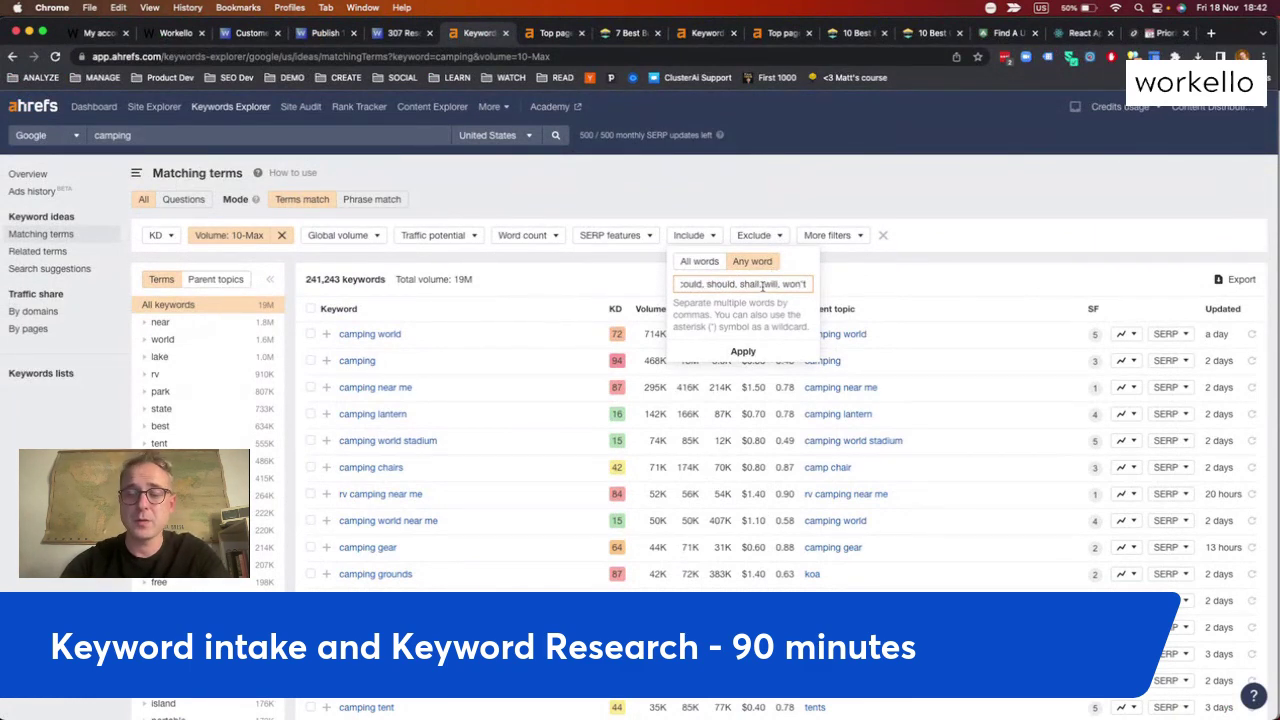
{"action": "type", "text": ","}
Copy the general terms in D2:D24 of the intake sheet and append them to the Ahrefs Include filter list
{"action": "key", "text": "super+grave"}
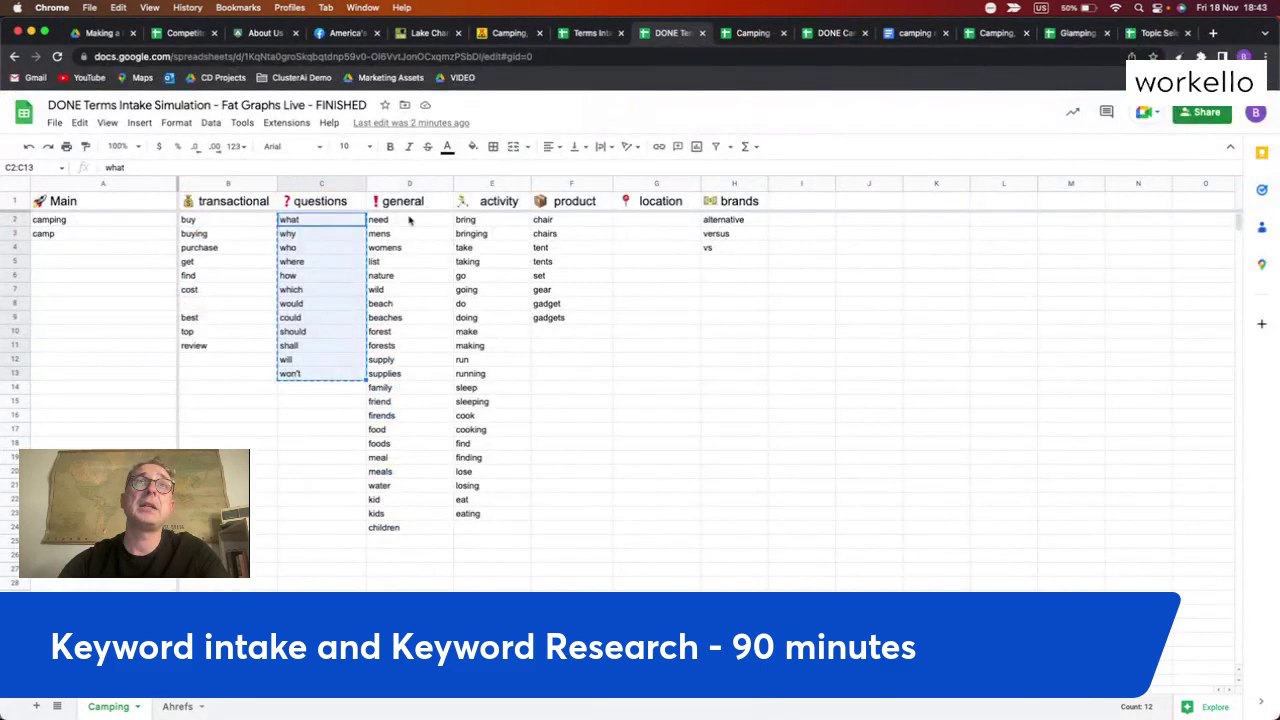
{"action": "left_click_drag", "start_coordinate": [411, 219], "coordinate": [377, 529]}
{"action": "key", "text": "super+c"}
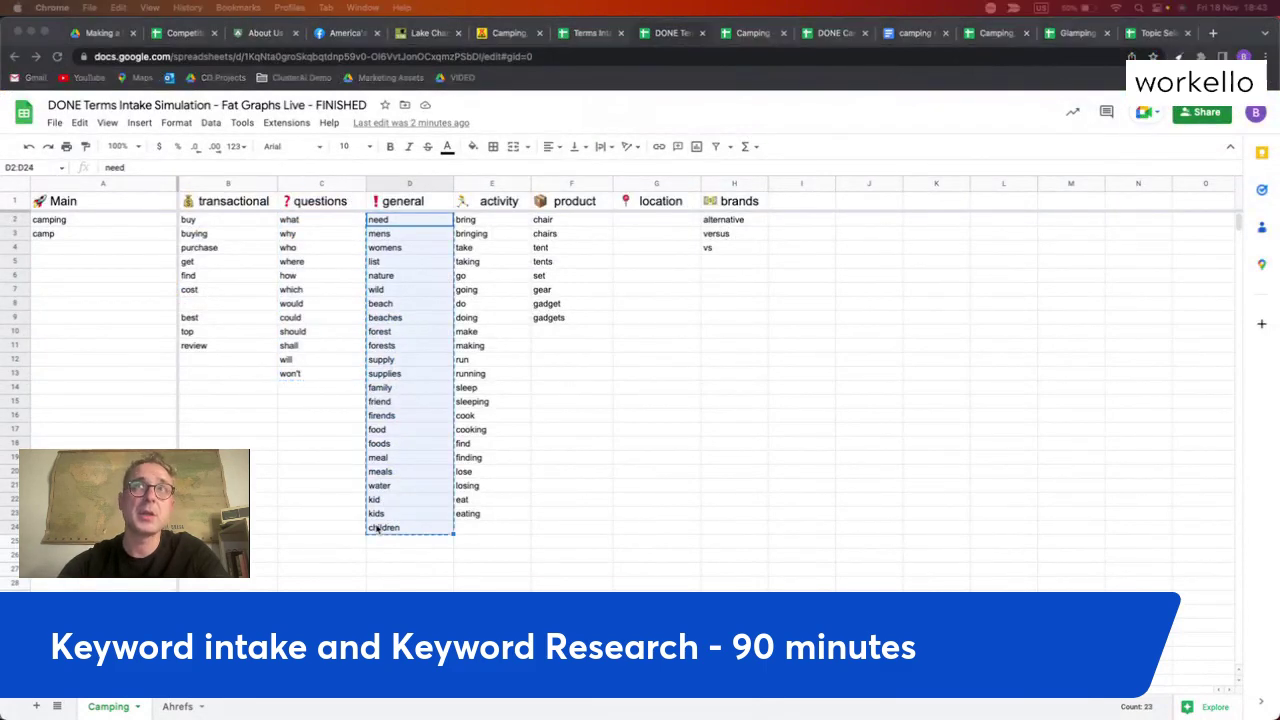
{"action": "key", "text": "super+grave"}
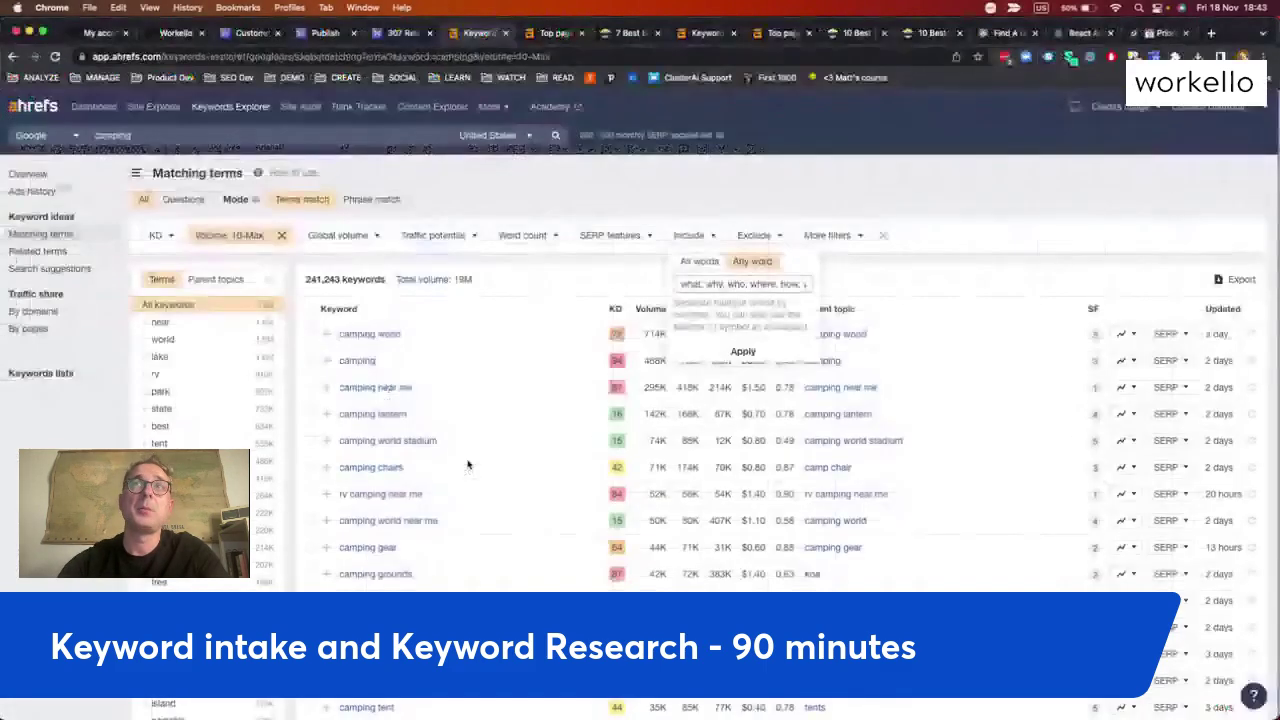
{"action": "left_click", "coordinate": [793, 284]}
{"action": "key", "text": "super+v"}
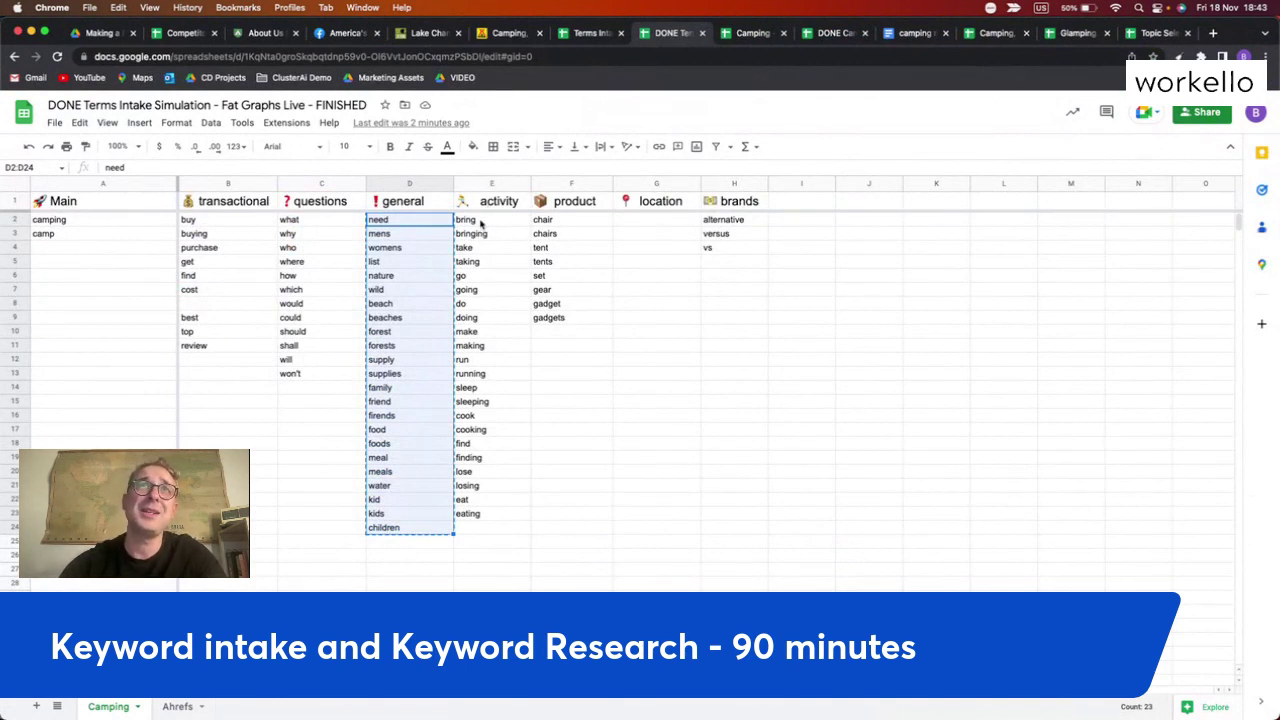
Copy the activity terms in E2:E23 of the intake sheet and append them to the Ahrefs Include filter list
{"action": "left_click_drag", "start_coordinate": [483, 222], "coordinate": [490, 514]}
{"action": "key", "text": "ctrl+c"}
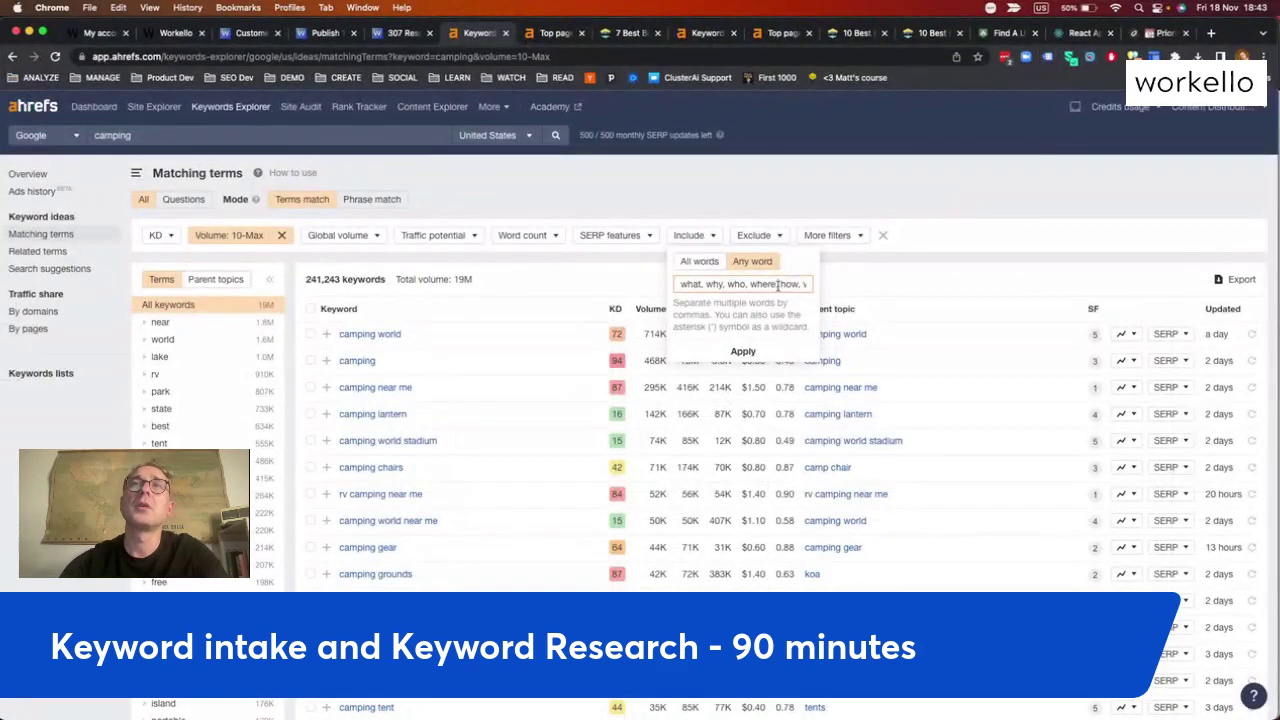
{"action": "key", "text": "ctrl+v"}
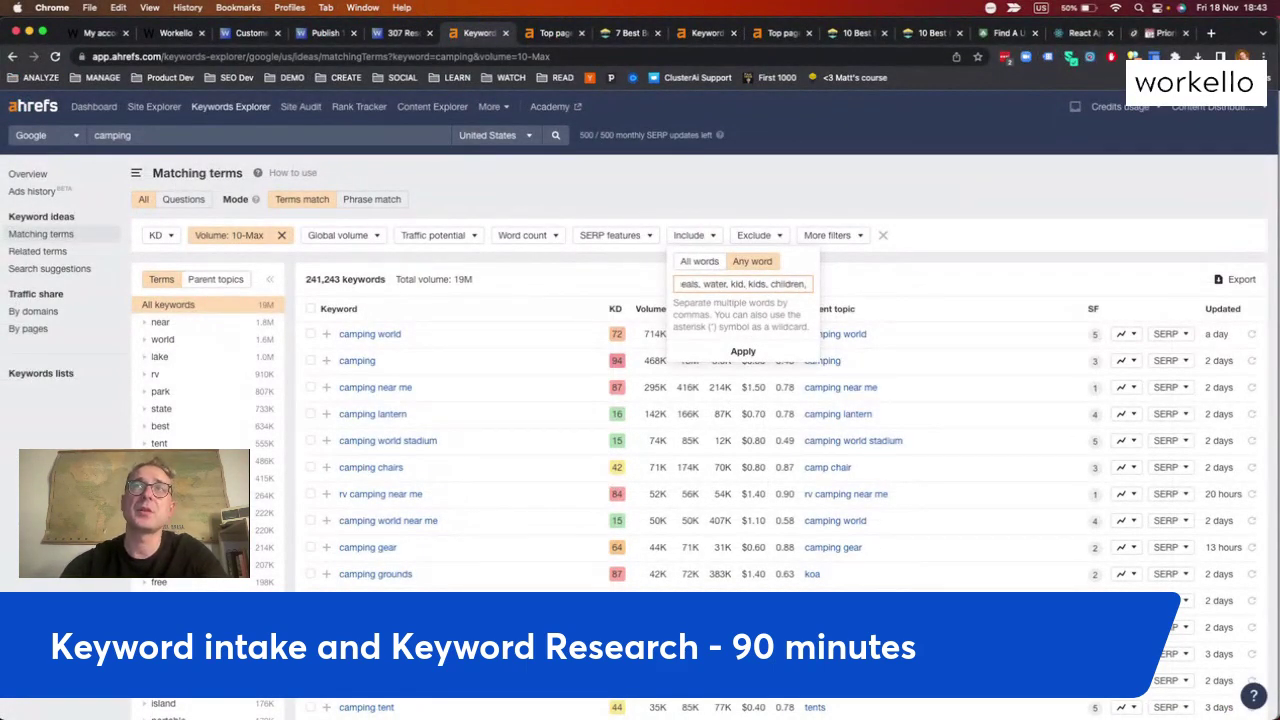
{"action": "key", "text": "End"}
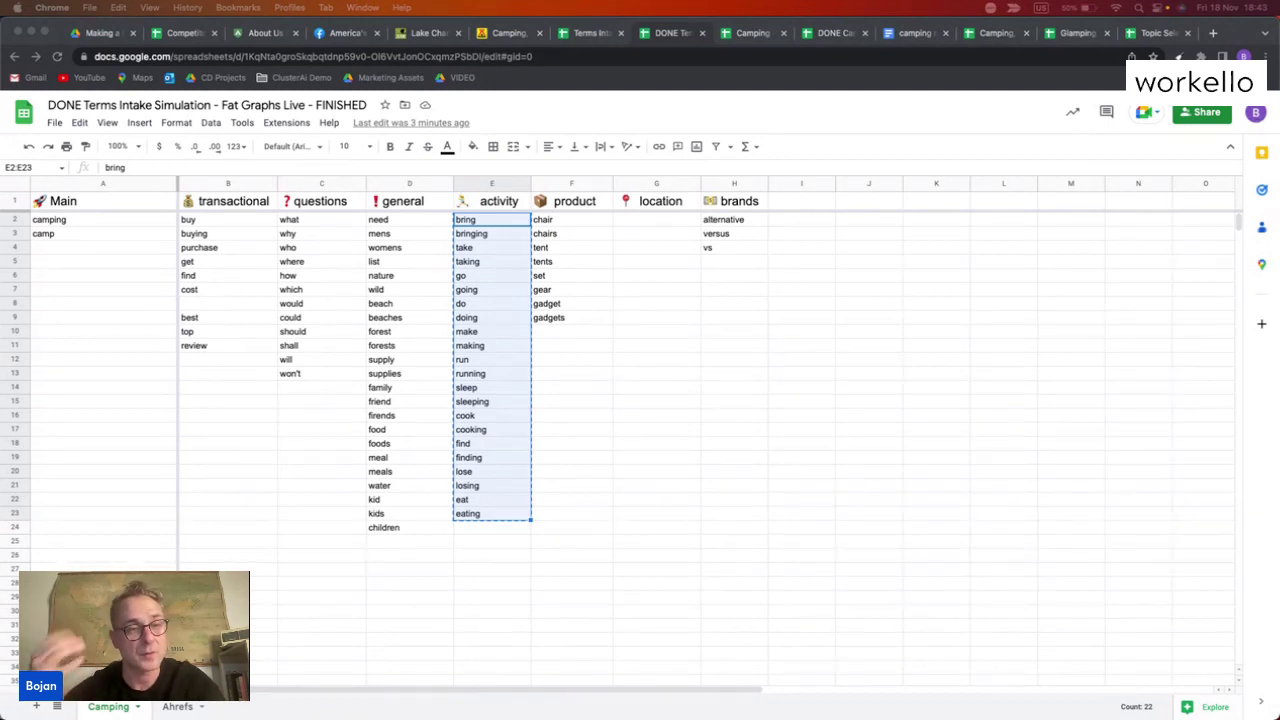
Switch to Ahrefs, apply the any-word Include filter with the pasted question, general and activity terms, and refresh the camping matching terms
{"action": "left_click", "coordinate": [575, 224]}
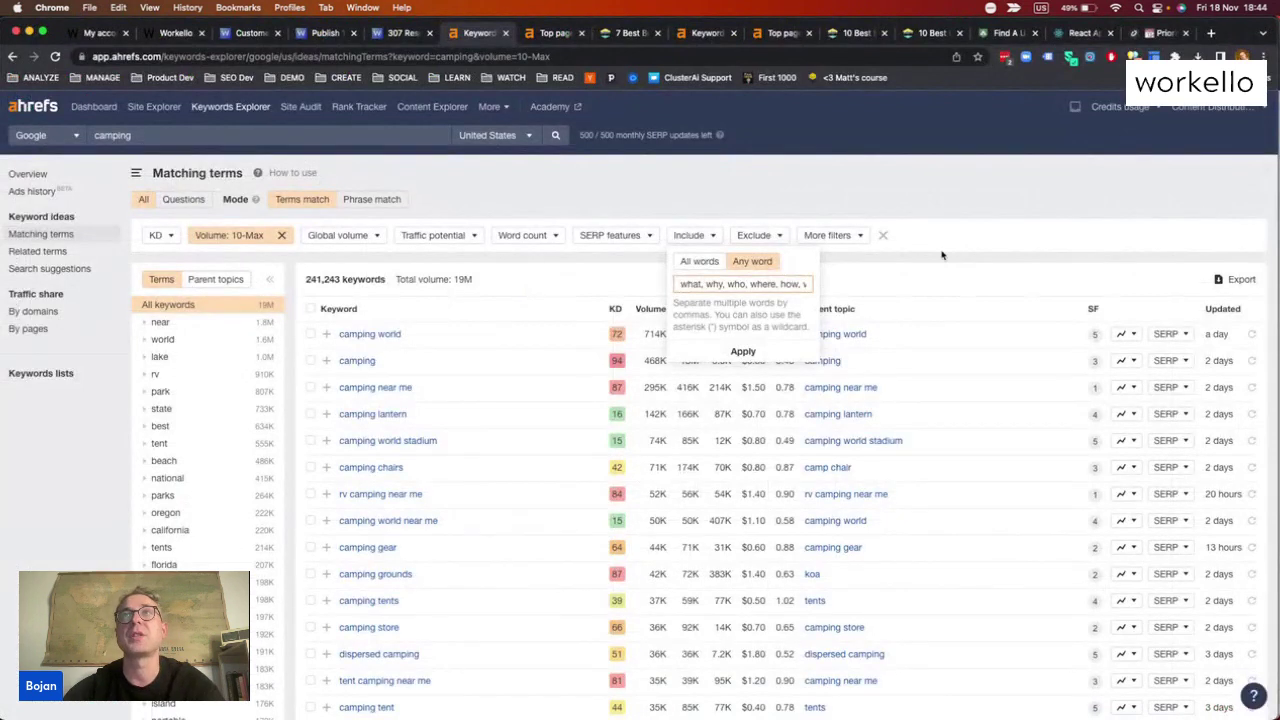
{"action": "left_click", "coordinate": [770, 354]}
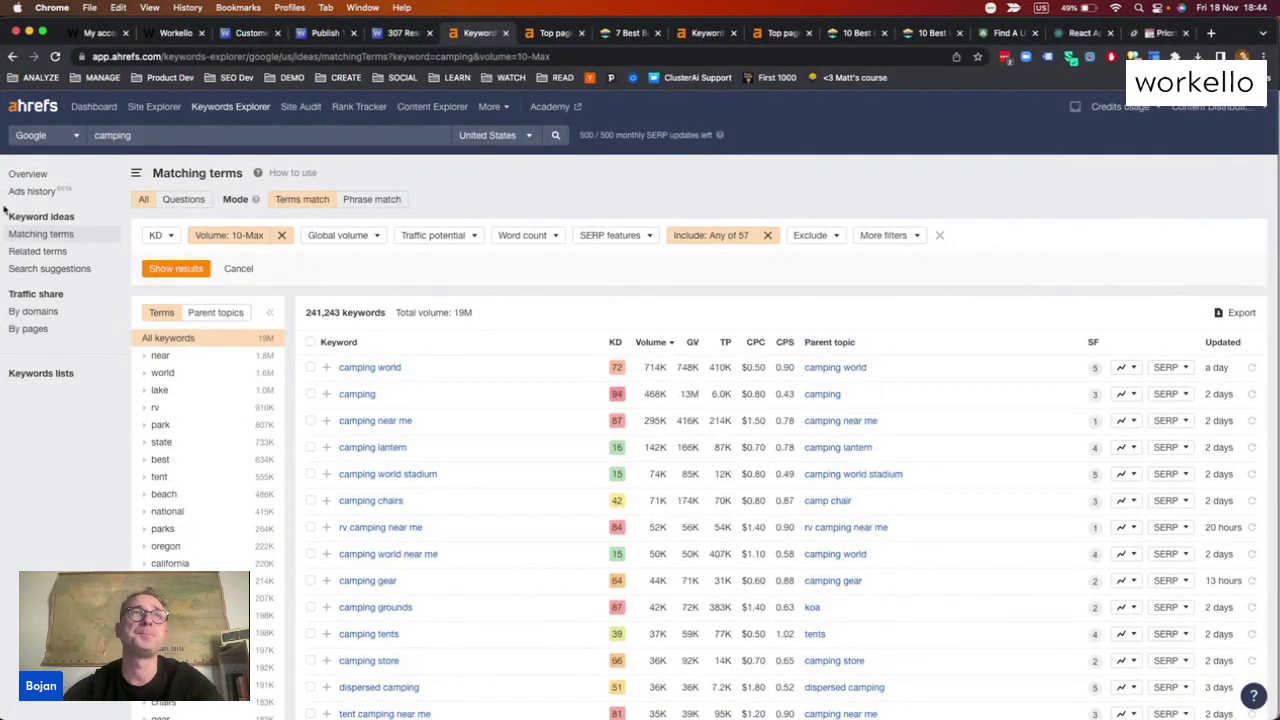
{"action": "left_click", "coordinate": [180, 270]}
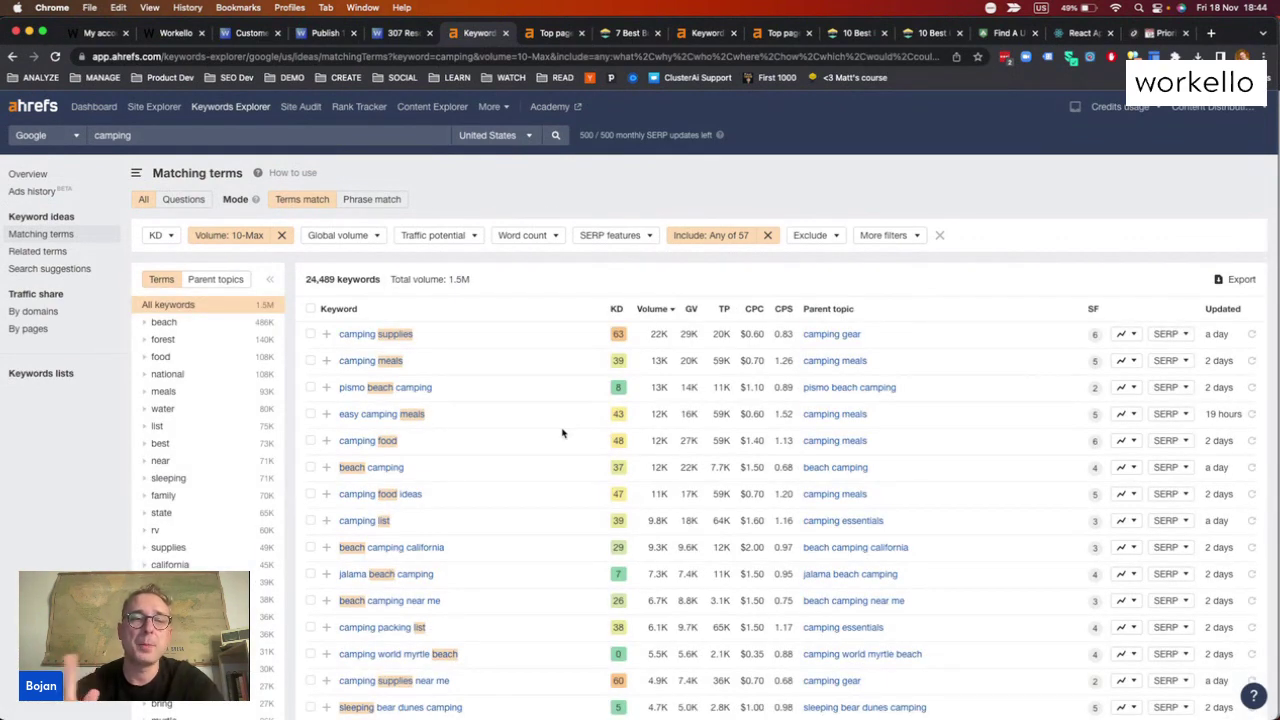
Check the beach and forest terms in D8:D11 of the intake sheet, and return to Ahrefs
{"action": "key", "text": "super+grave"}
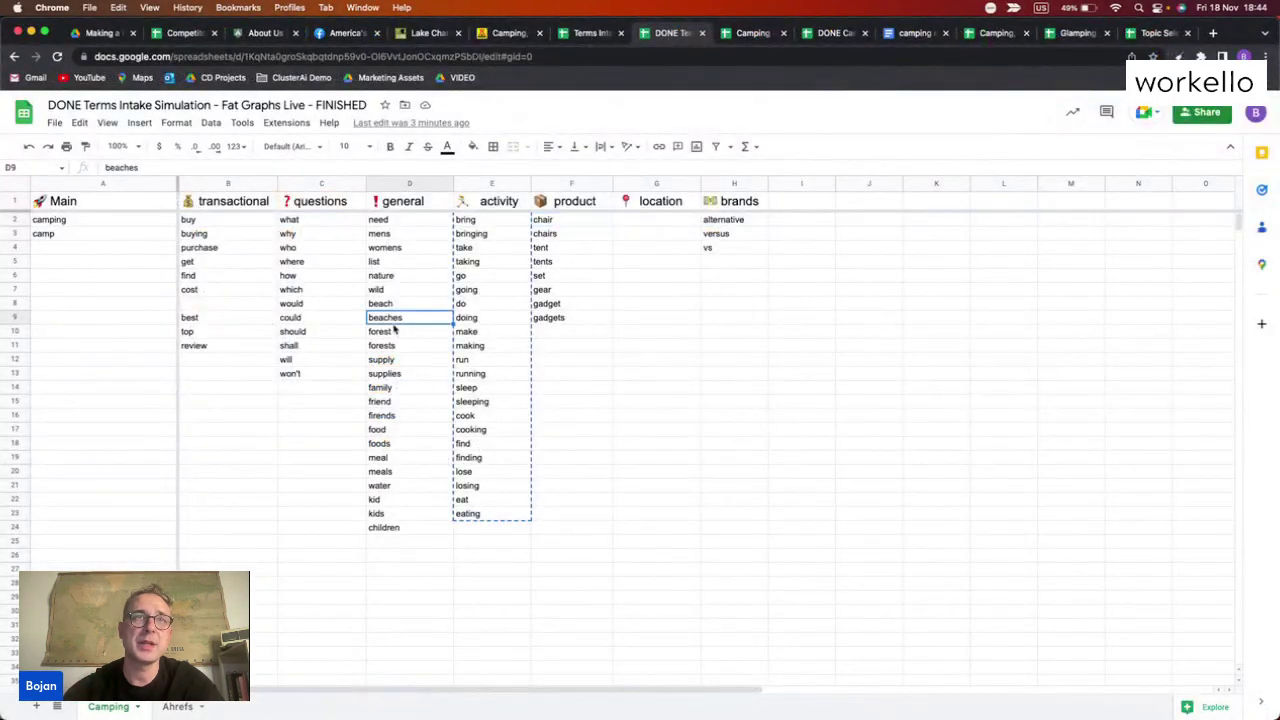
{"action": "left_click_drag", "start_coordinate": [420, 309], "coordinate": [411, 345]}
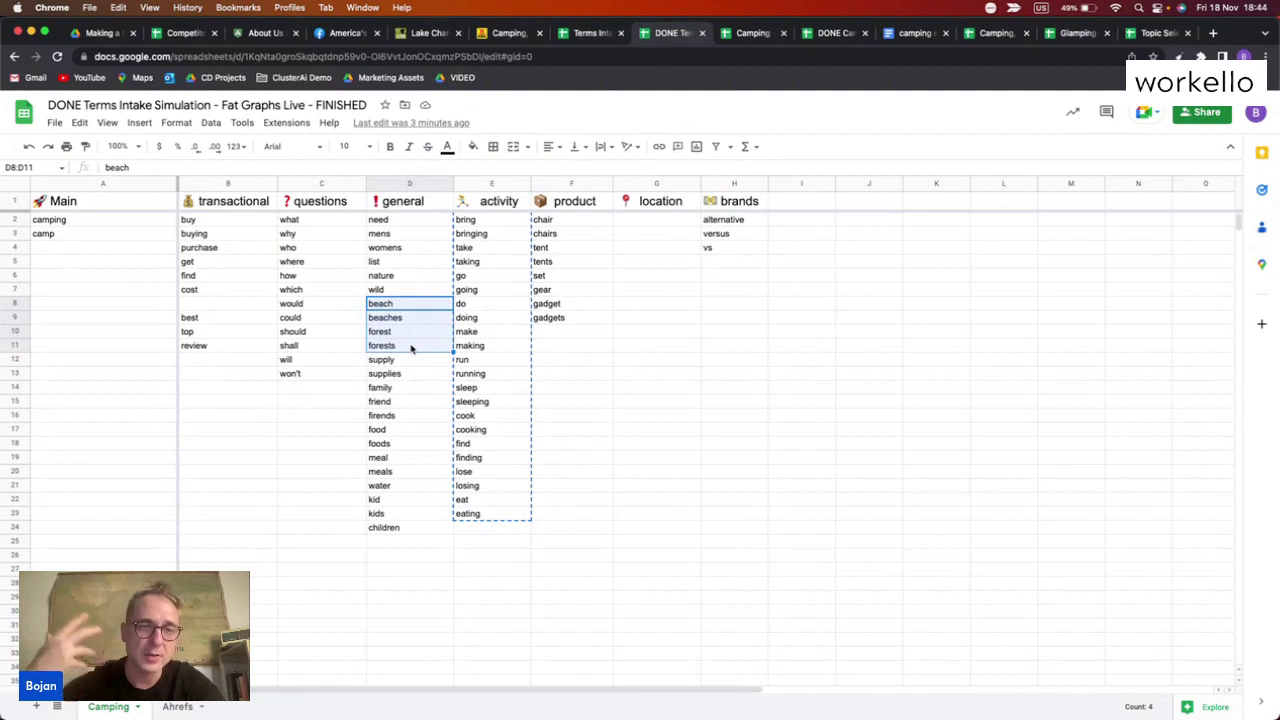
{"action": "key", "text": "super+grave"}
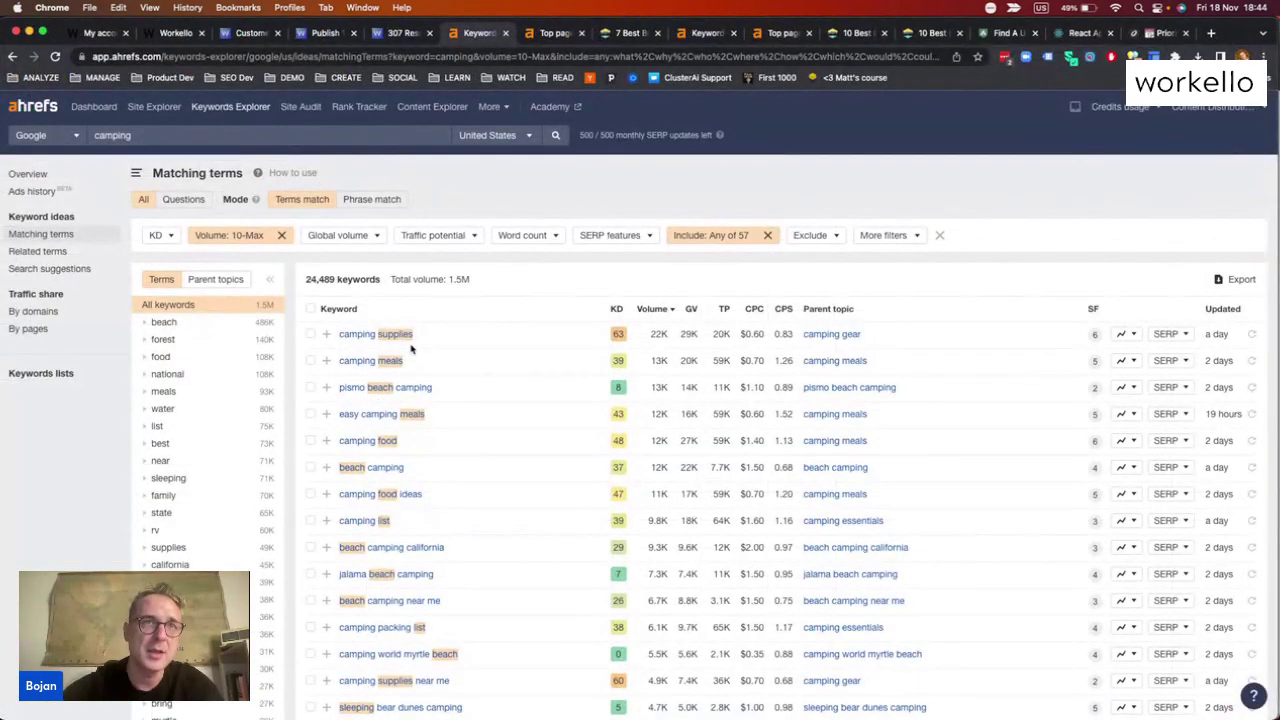
Examine the filtered camping keywords for beach and forest location terms, and dismiss the meeting reminder
{"action": "scroll", "coordinate": [516, 462], "scroll_direction": "down", "scroll_amount": 1}
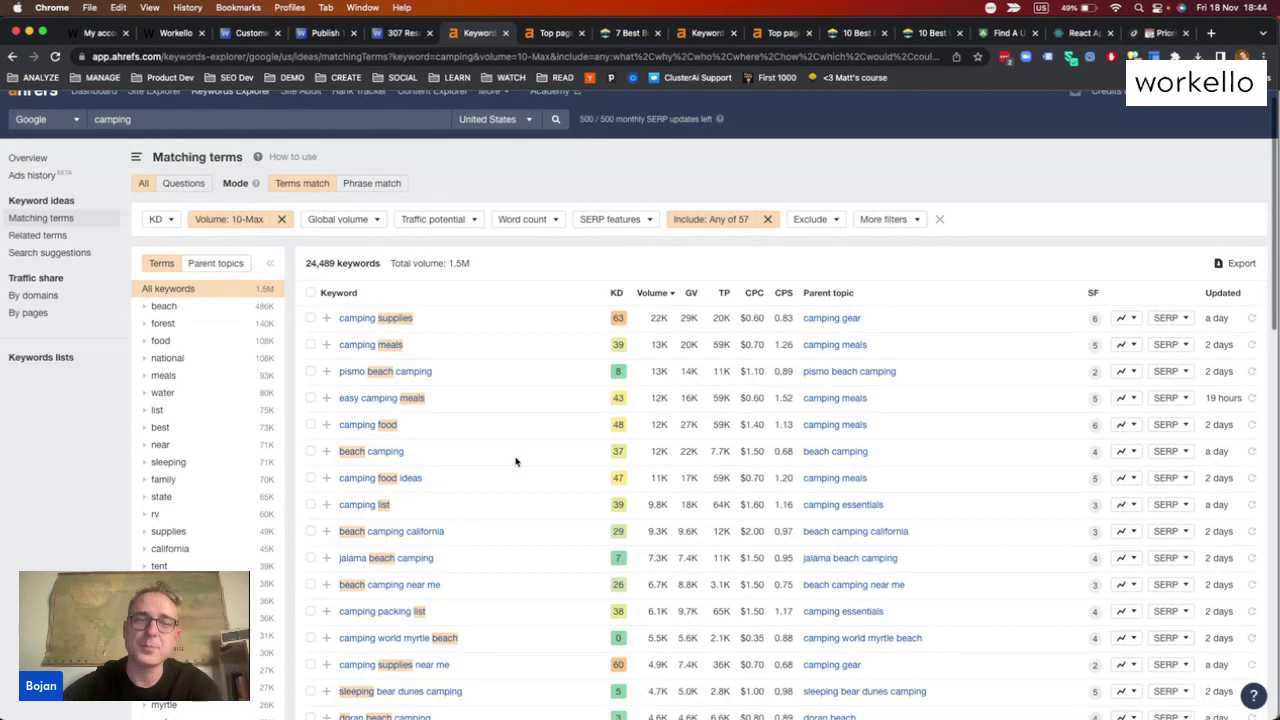
{"action": "scroll", "coordinate": [516, 462], "scroll_direction": "down", "scroll_amount": 5}
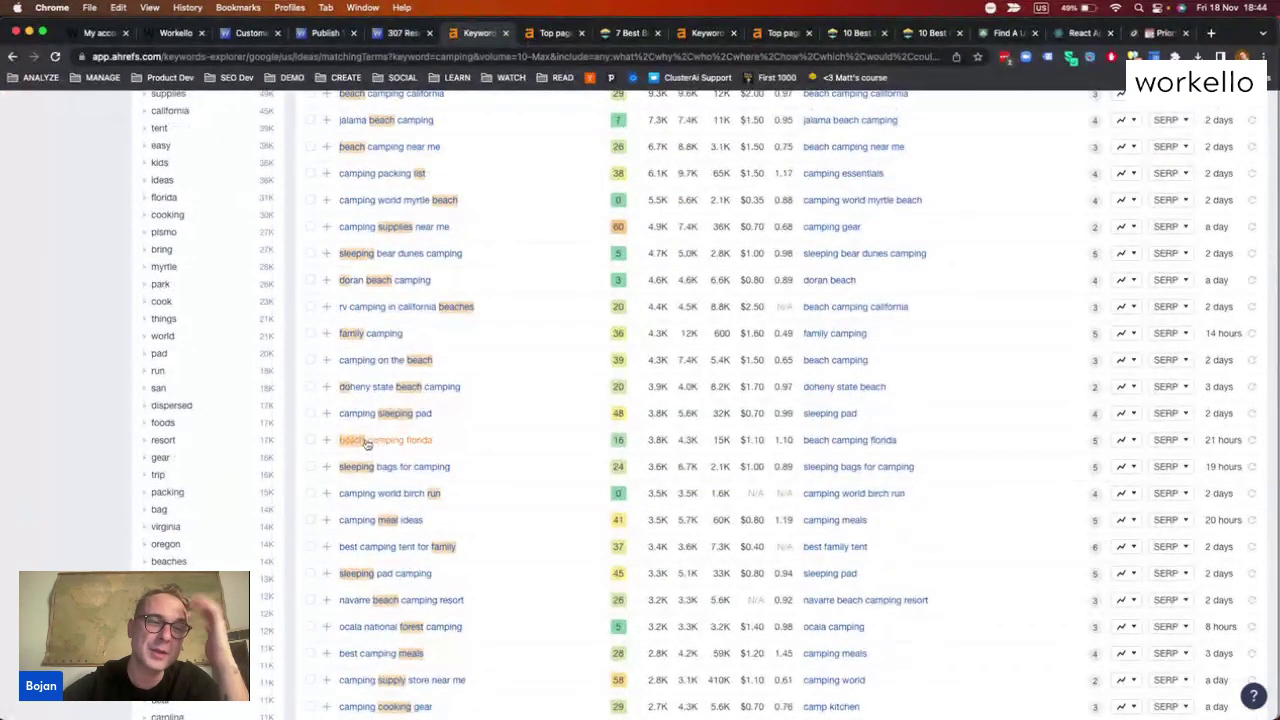
{"action": "scroll", "coordinate": [648, 471], "scroll_direction": "down", "scroll_amount": 1}
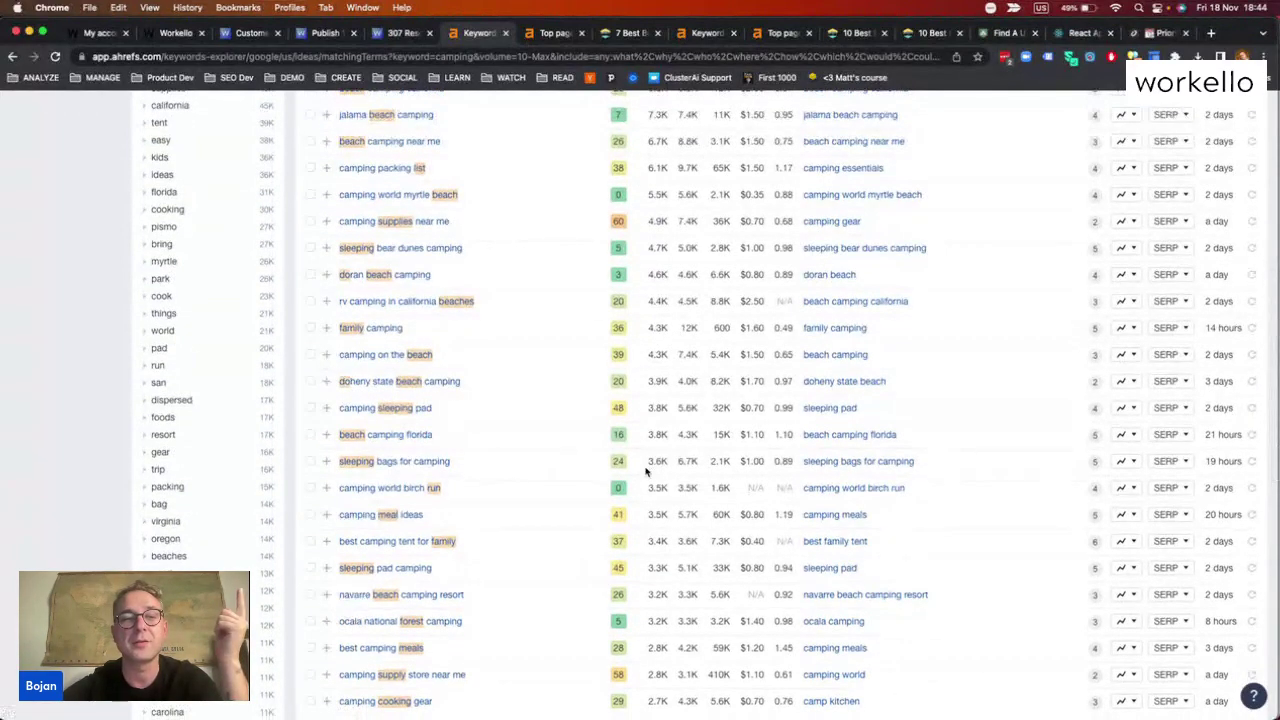
{"action": "scroll", "coordinate": [516, 419], "scroll_direction": "down", "scroll_amount": 3}
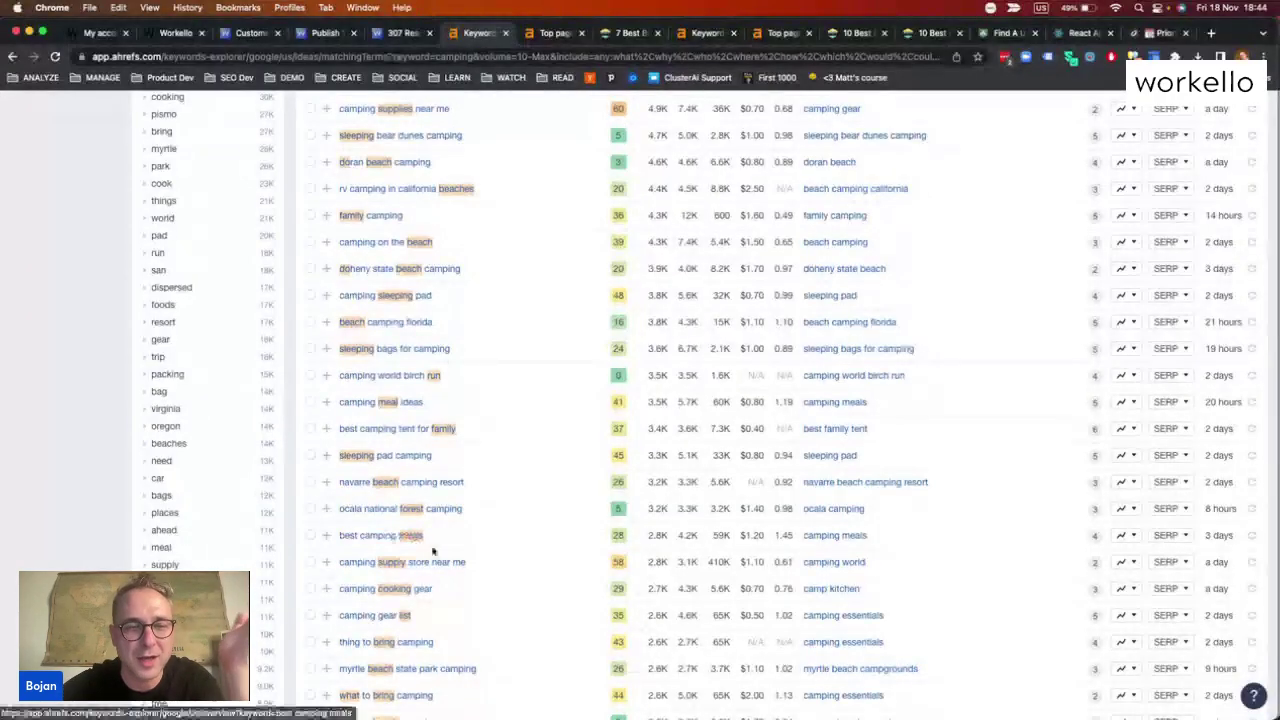
{"action": "scroll", "coordinate": [557, 561], "scroll_direction": "down", "scroll_amount": 2}
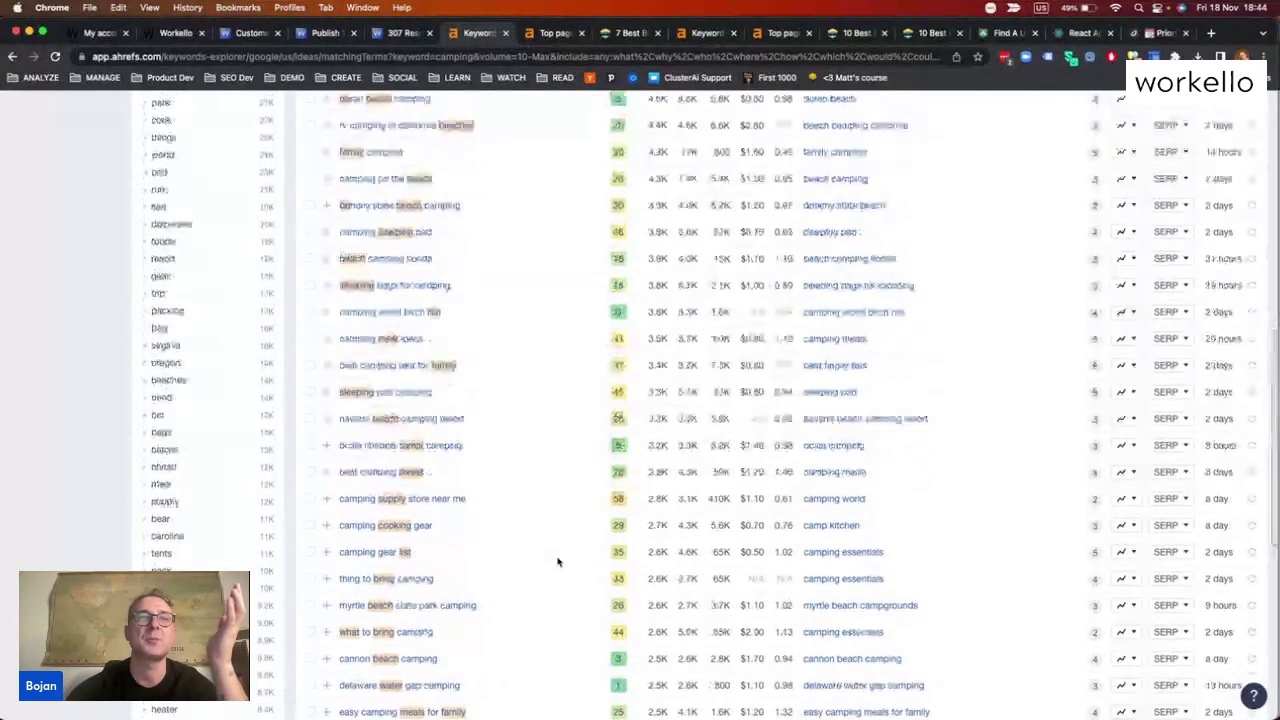
{"action": "scroll", "coordinate": [529, 589], "scroll_direction": "up", "scroll_amount": 5}
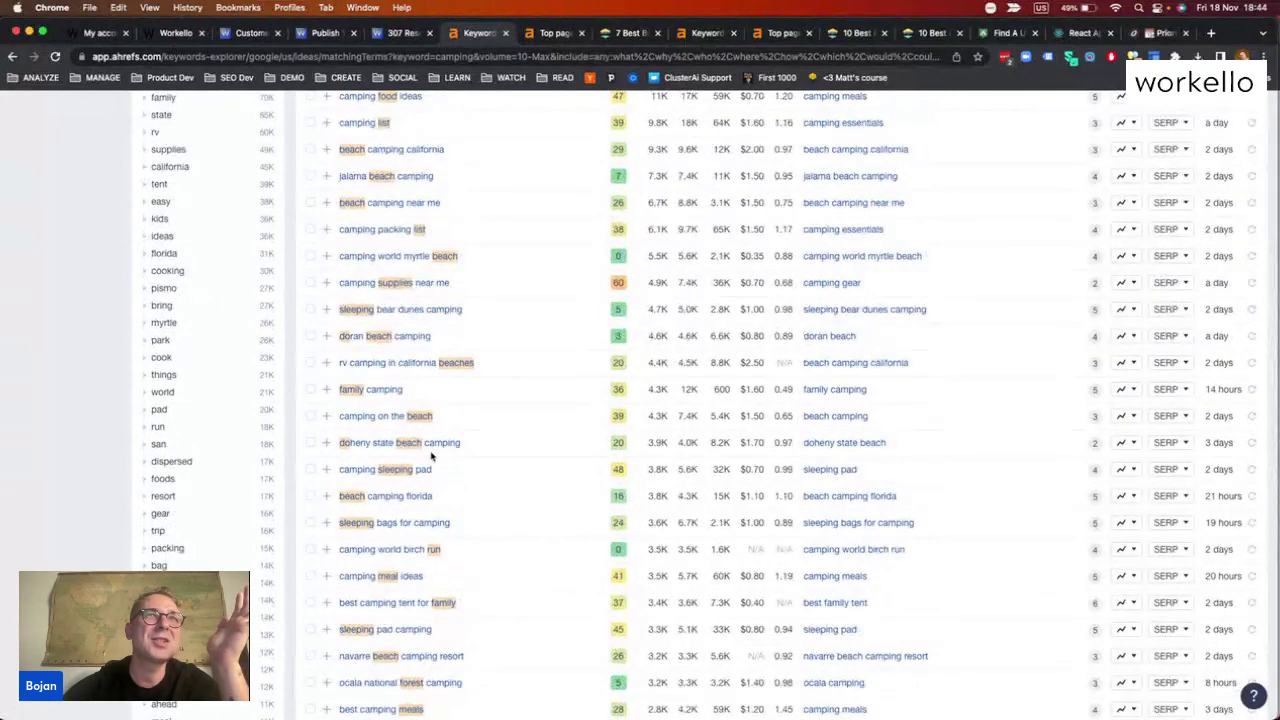
{"action": "scroll", "coordinate": [437, 330], "scroll_direction": "up", "scroll_amount": 5}
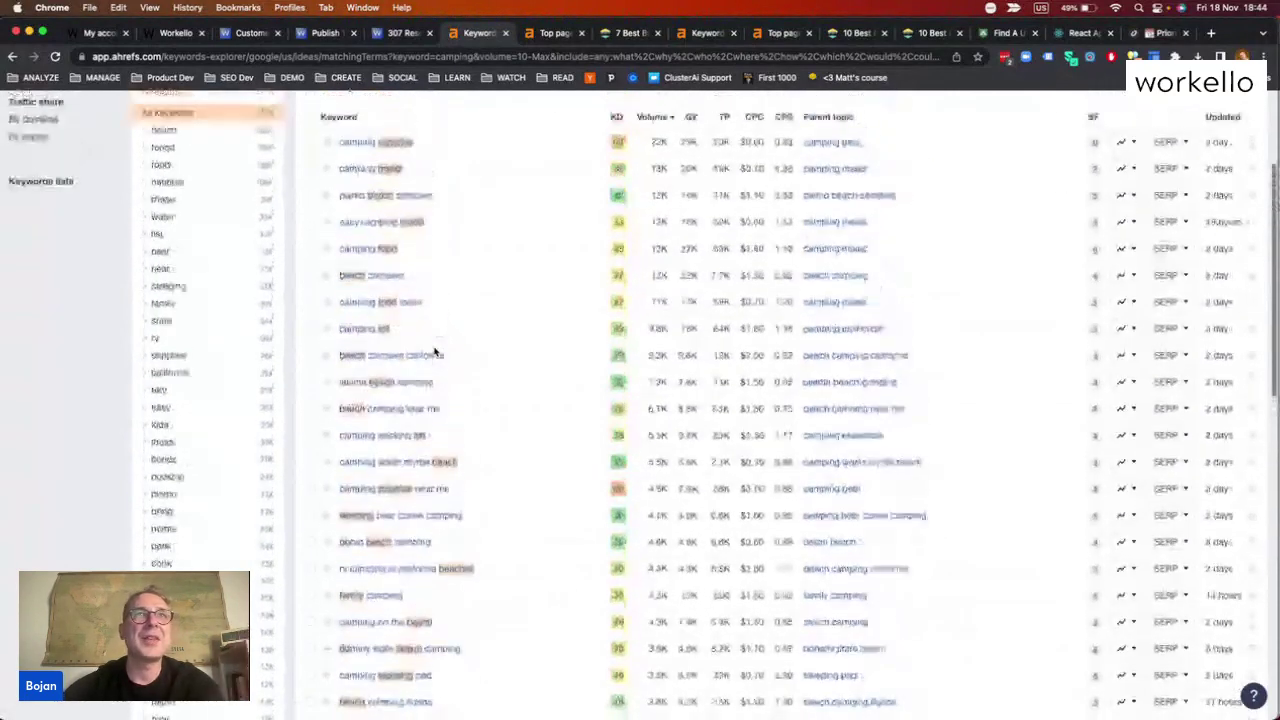
{"action": "scroll", "coordinate": [435, 352], "scroll_direction": "up", "scroll_amount": 5}
{"action": "scroll", "coordinate": [435, 350], "scroll_direction": "down", "scroll_amount": 10}
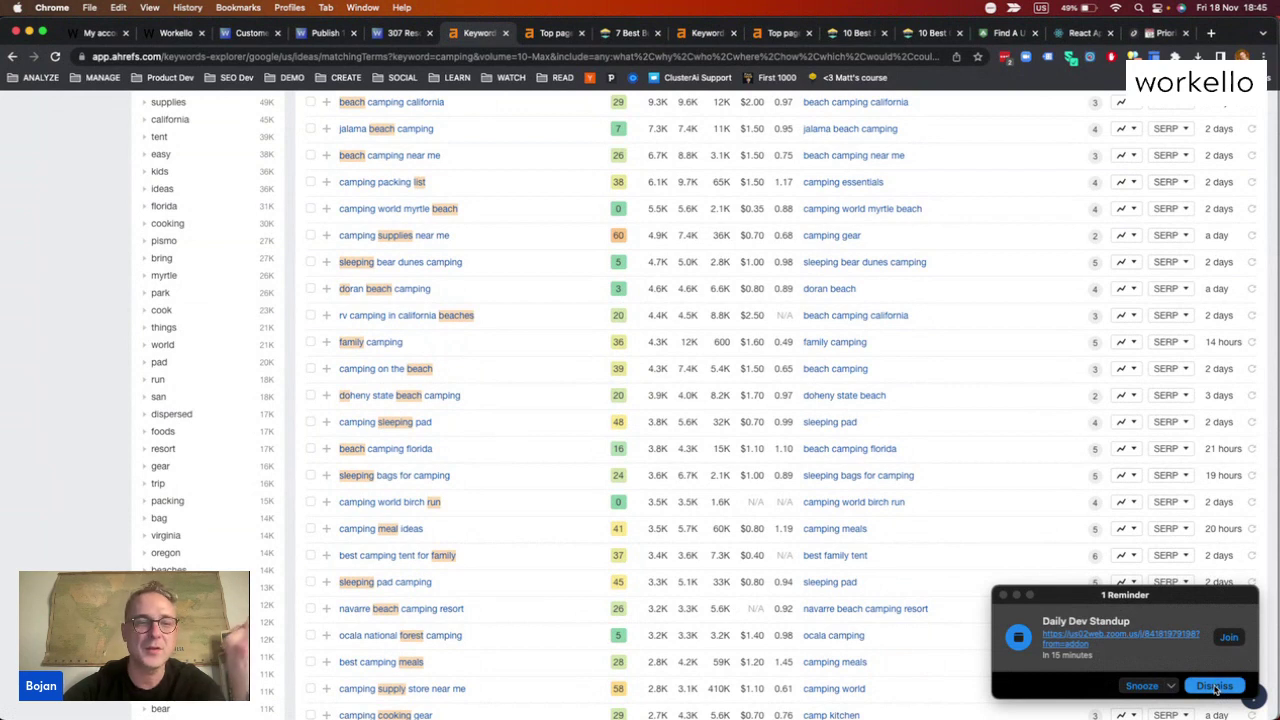
{"action": "left_click", "coordinate": [1215, 687]}
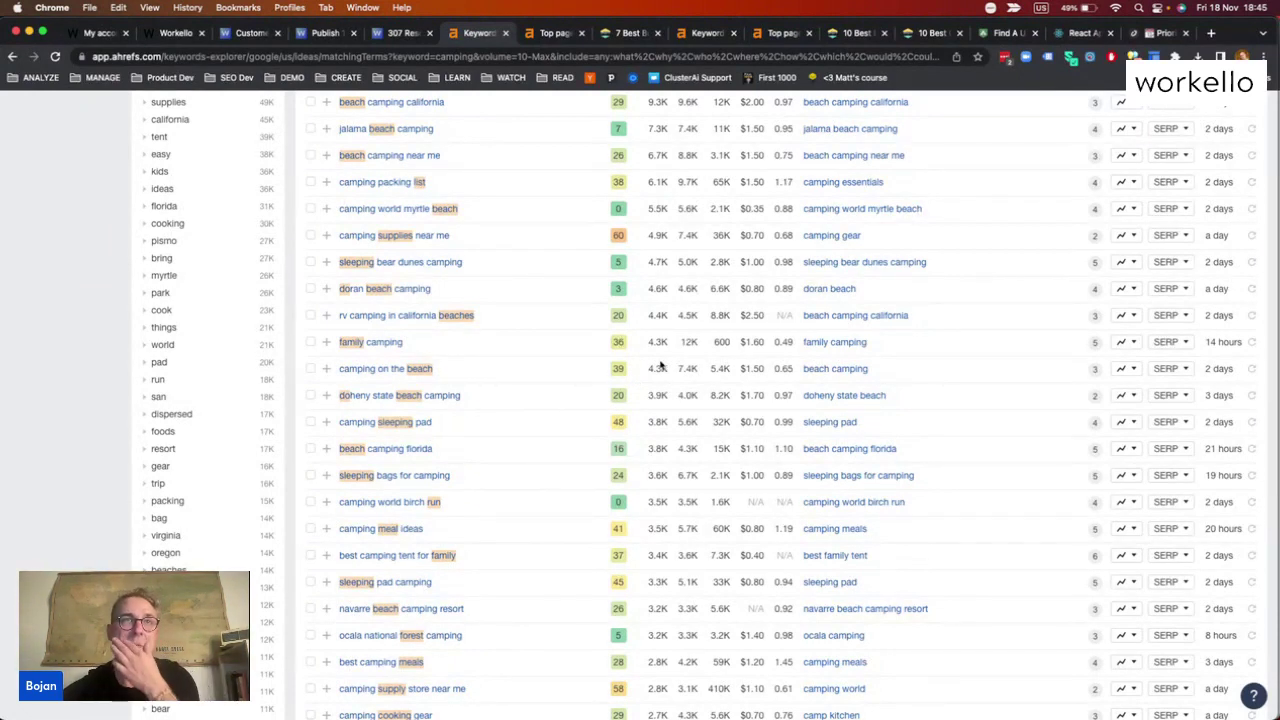
Add an Exclude filter for beach, beaches, forest, forests to the camping matching terms and refresh the results
{"action": "scroll", "coordinate": [660, 372], "scroll_direction": "up", "scroll_amount": 5}
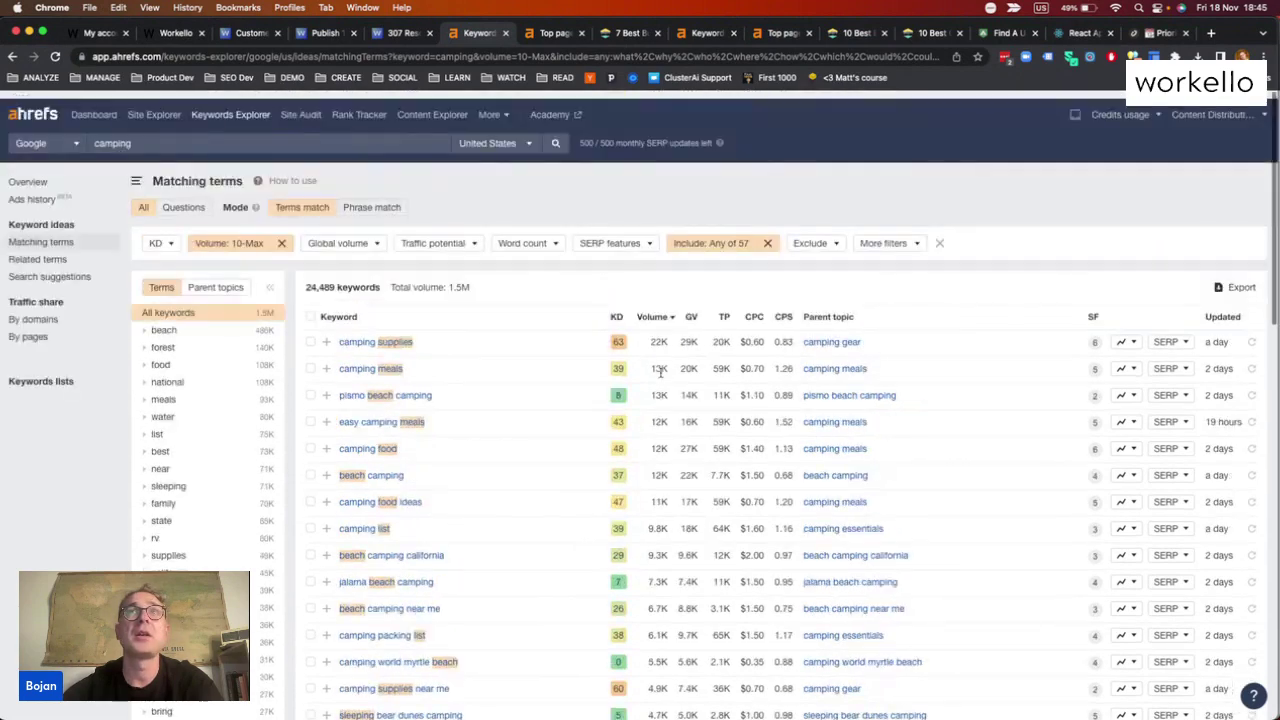
{"action": "left_click", "coordinate": [718, 240]}
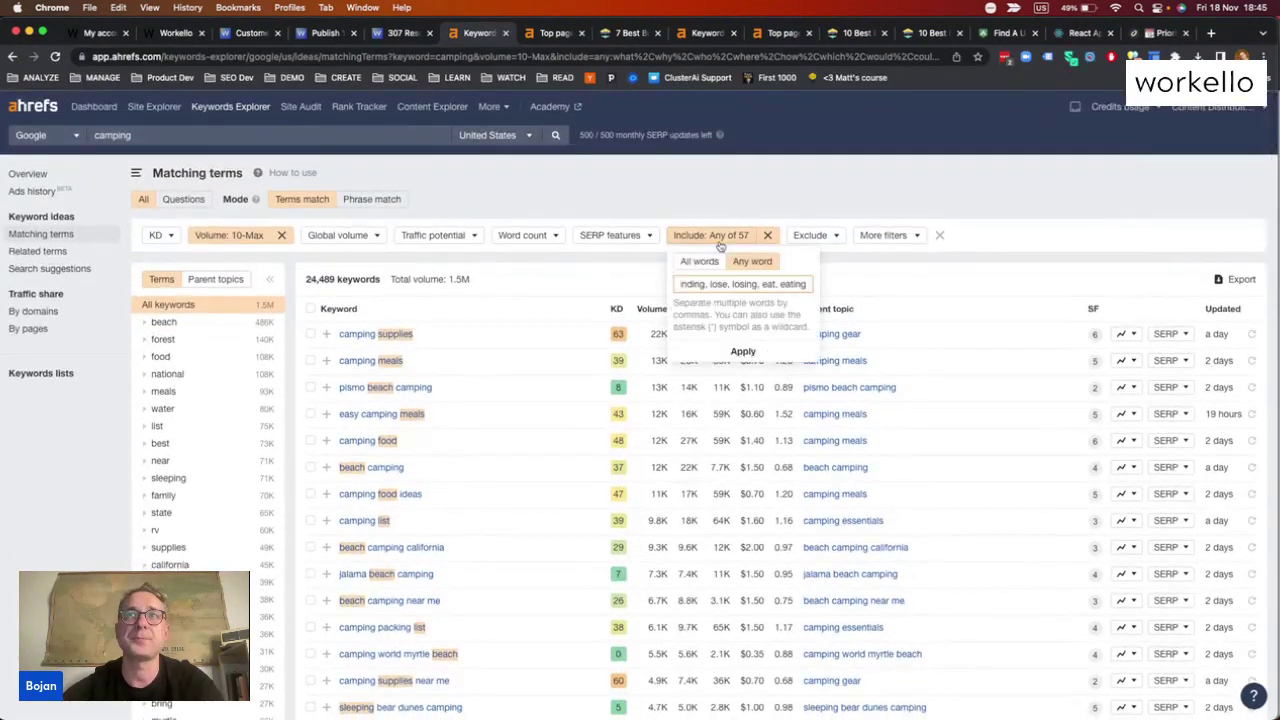
{"action": "left_click", "coordinate": [812, 235]}
{"action": "type", "text": "beac"}
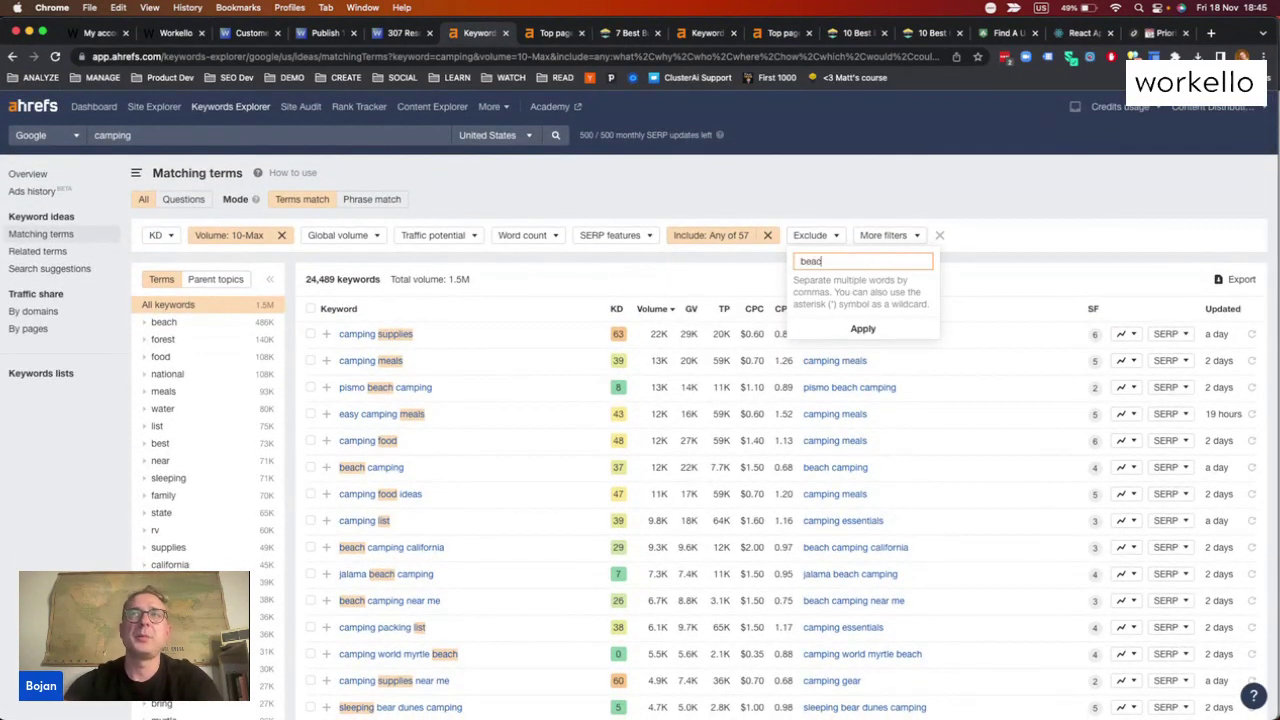
{"action": "type", "text": "h,"}
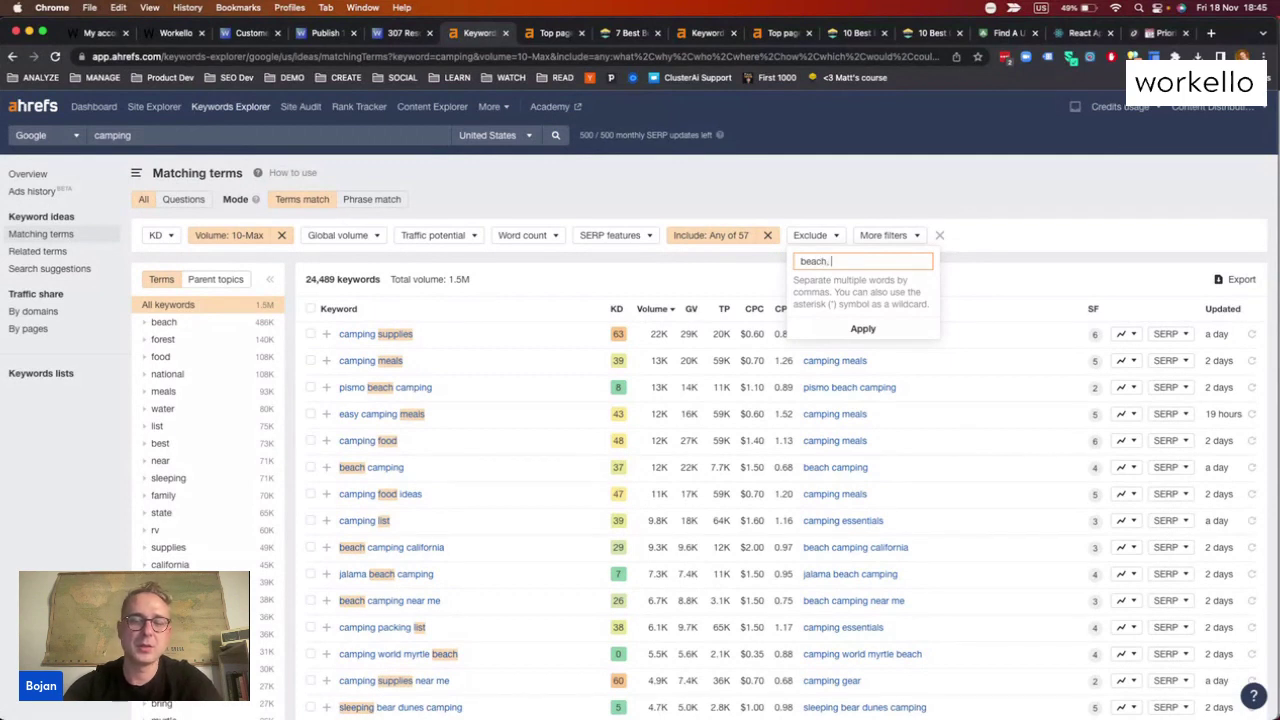
{"action": "type", "text": " beaches, for"}
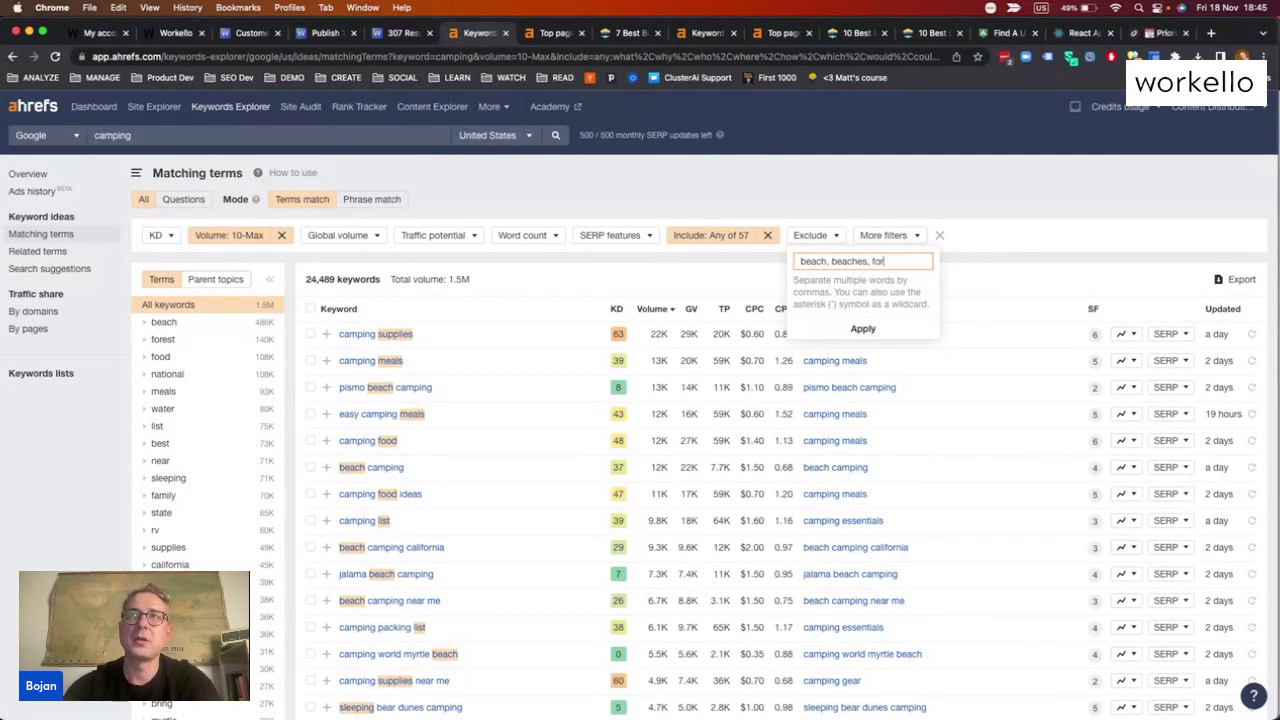
{"action": "type", "text": "e"}
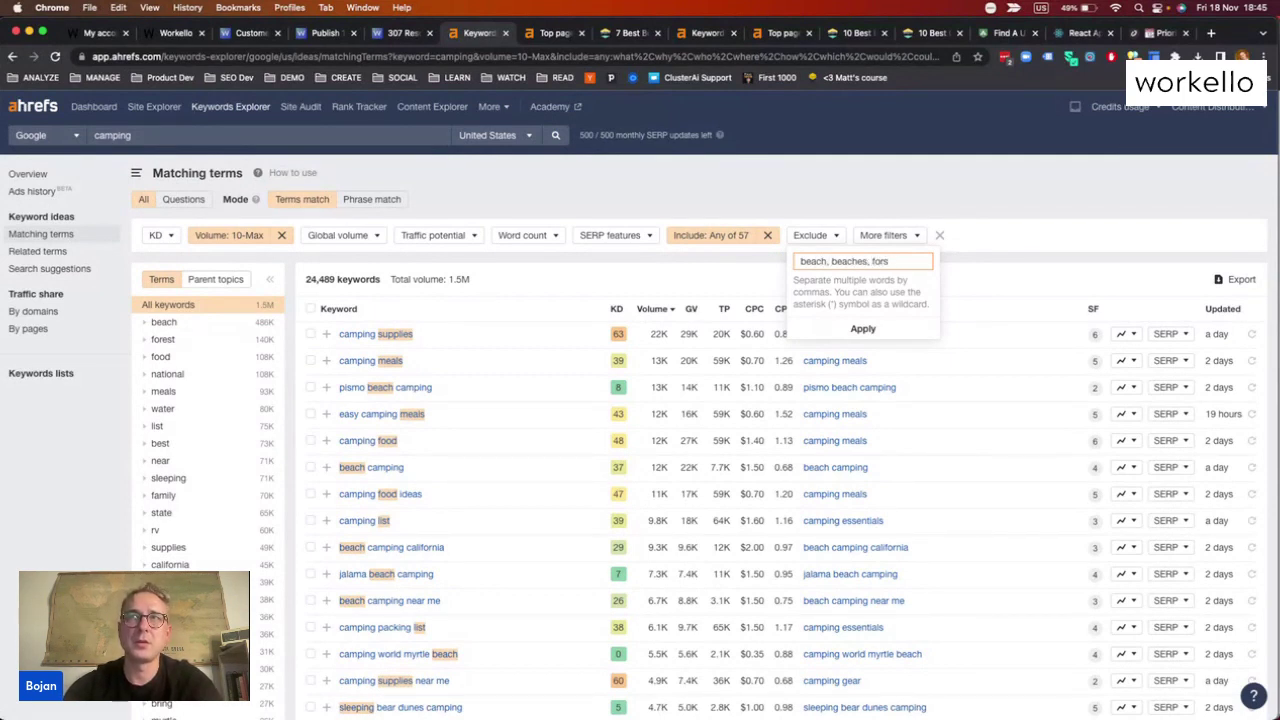
{"action": "type", "text": "st, for"}
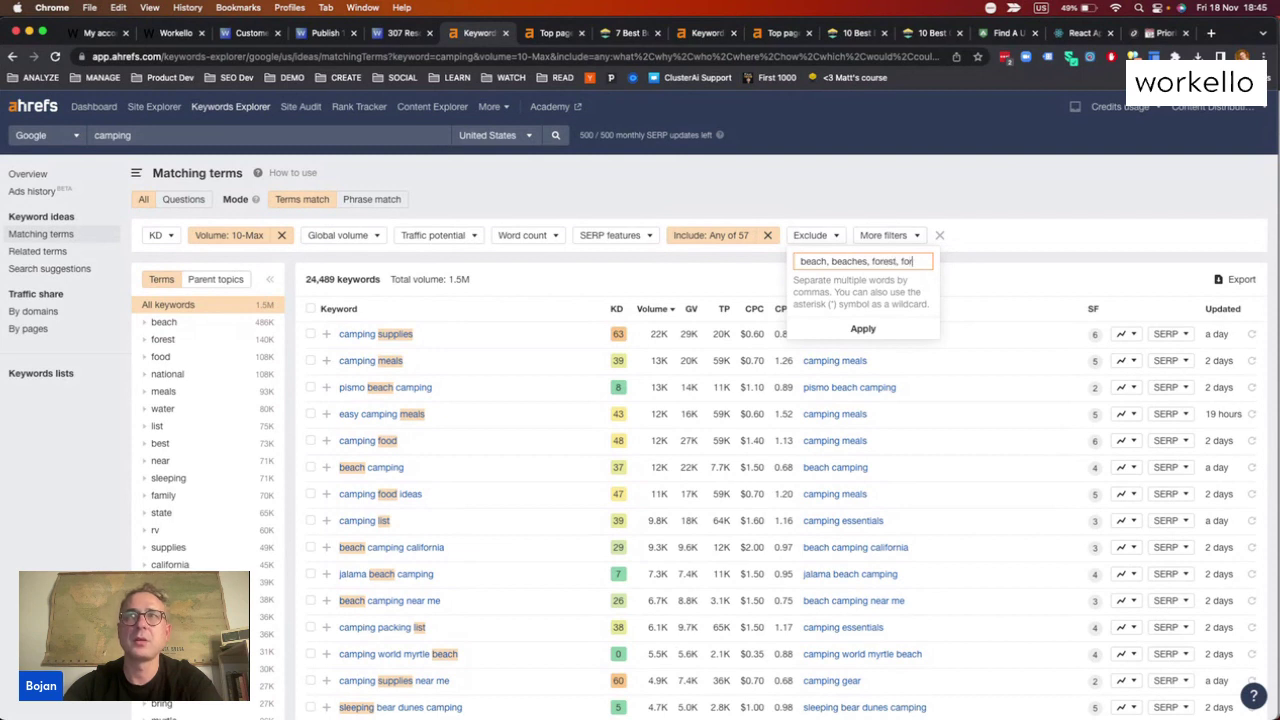
{"action": "type", "text": "ests"}
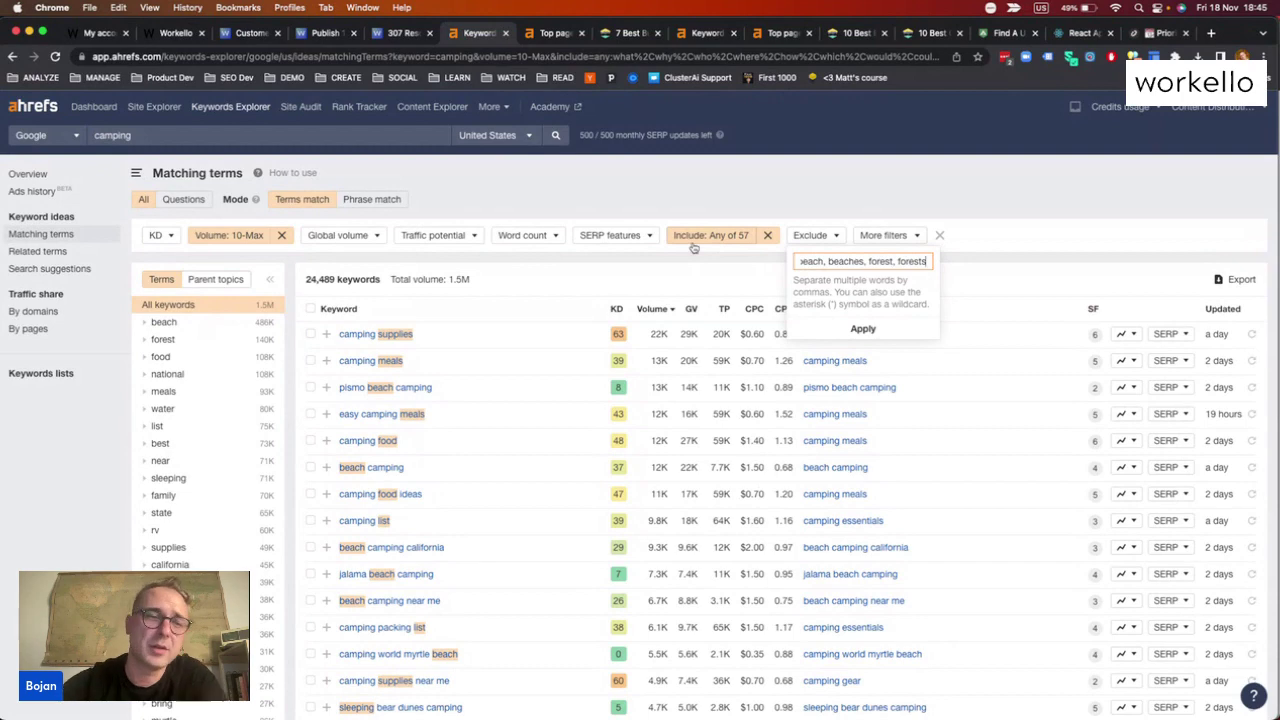
{"action": "left_click", "coordinate": [863, 329]}
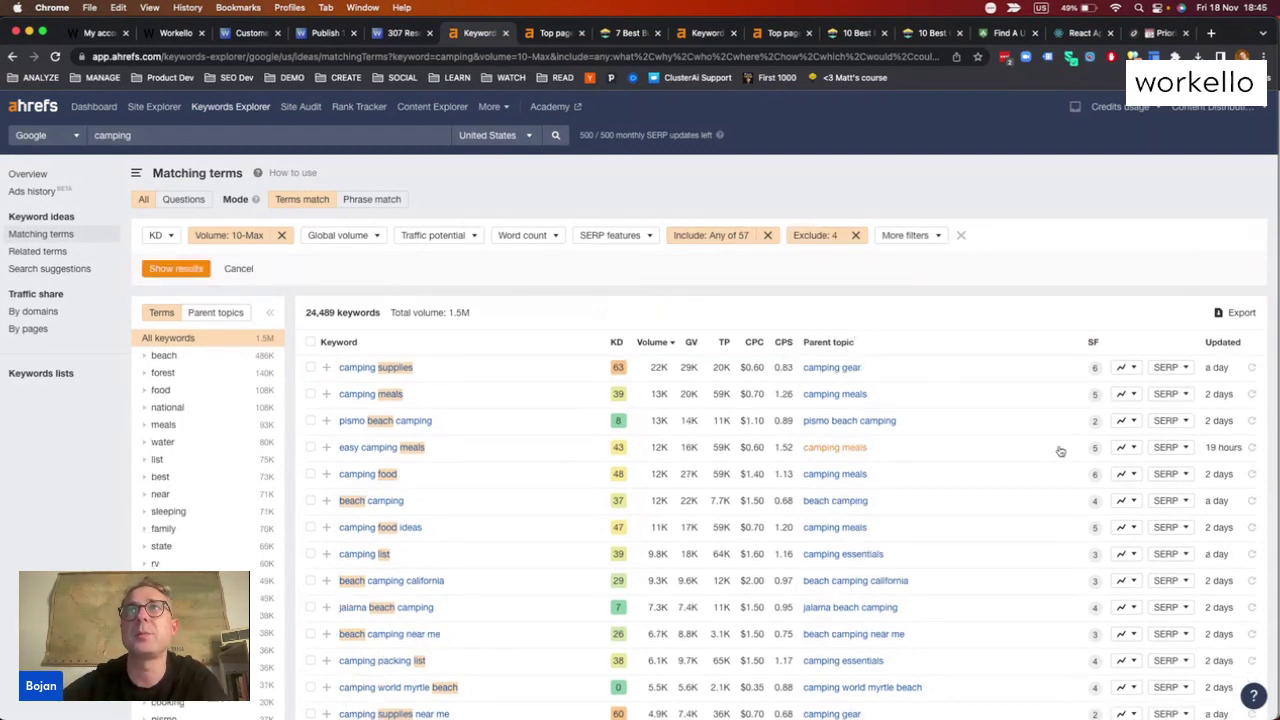
{"action": "left_click", "coordinate": [176, 268]}
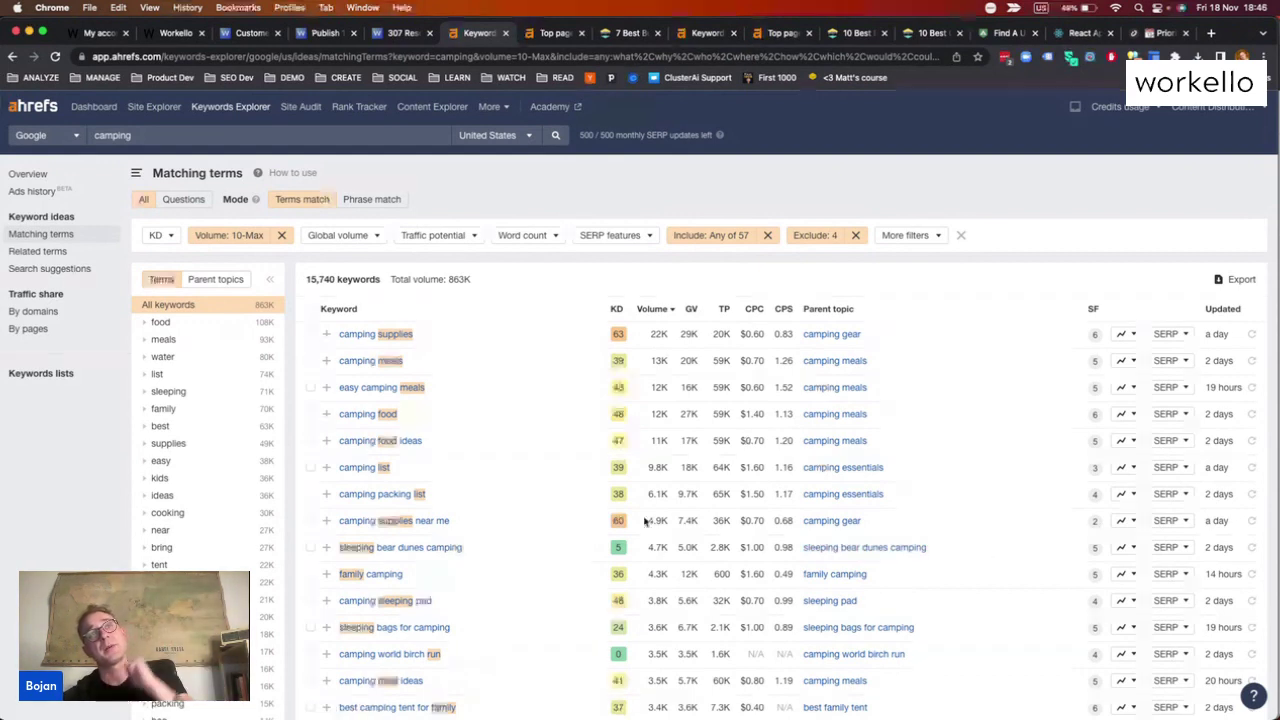
Export all rows of the filtered camping matching terms to CSV, and close the exported file that opens in Numbers
{"action": "left_click_drag", "start_coordinate": [443, 281], "coordinate": [532, 283]}
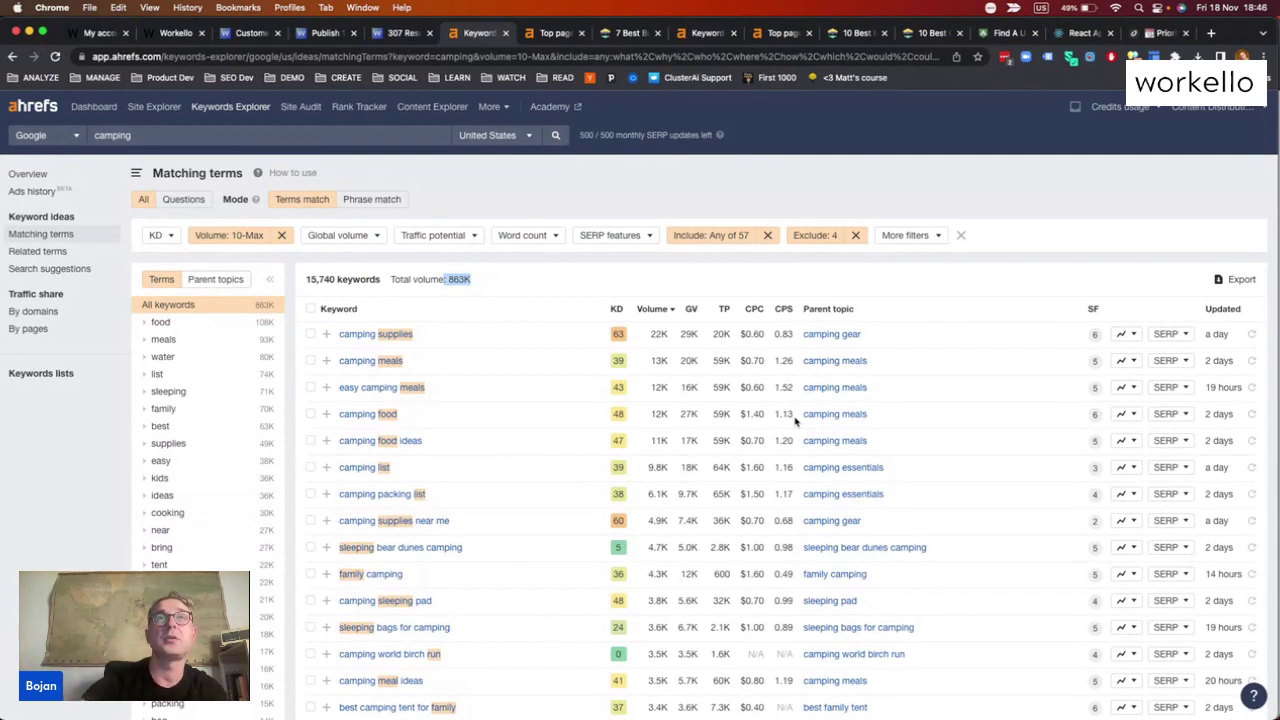
{"action": "left_click", "coordinate": [793, 275]}
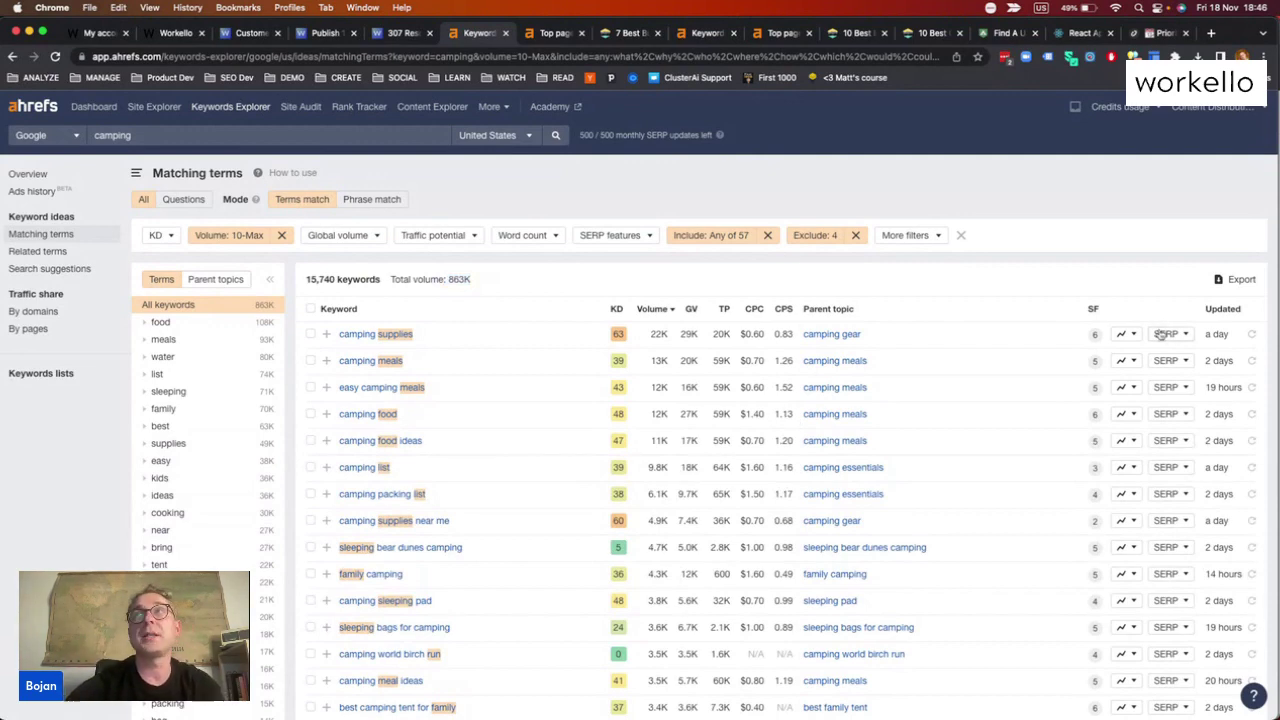
{"action": "left_click", "coordinate": [1224, 286]}
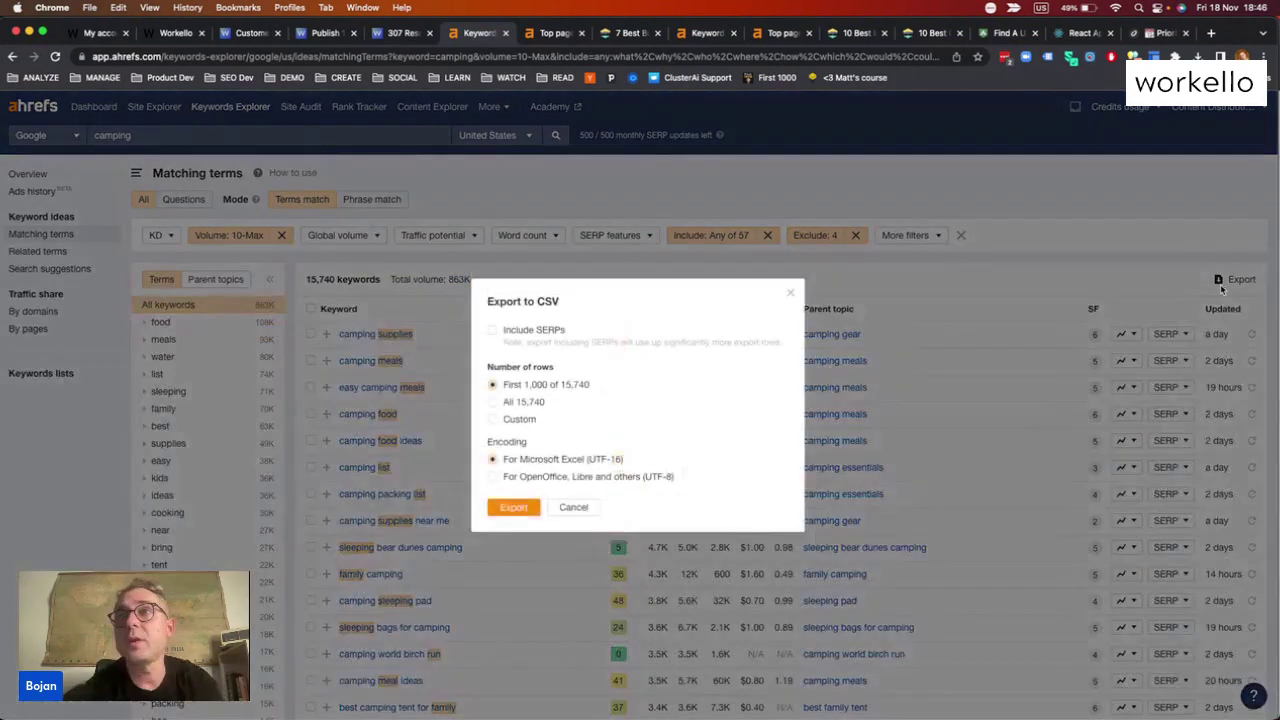
{"action": "left_click", "coordinate": [524, 401]}
{"action": "left_click", "coordinate": [513, 507]}
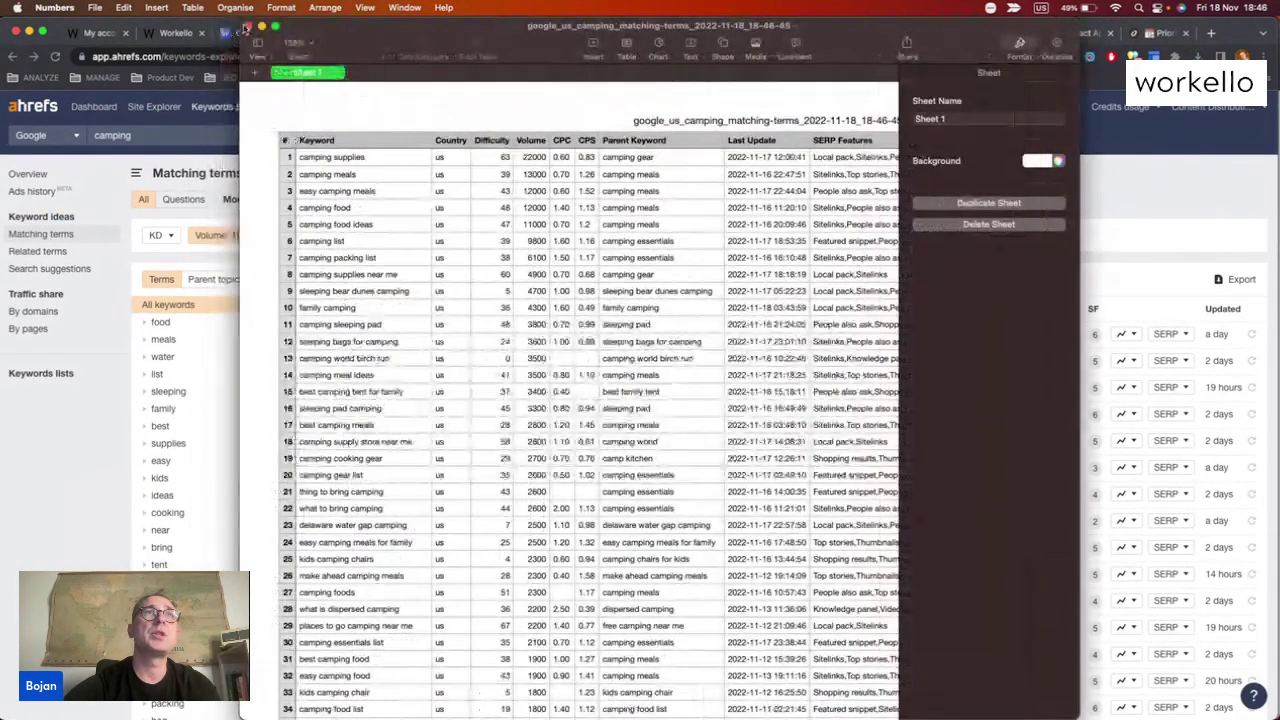
{"action": "left_click", "coordinate": [242, 27]}
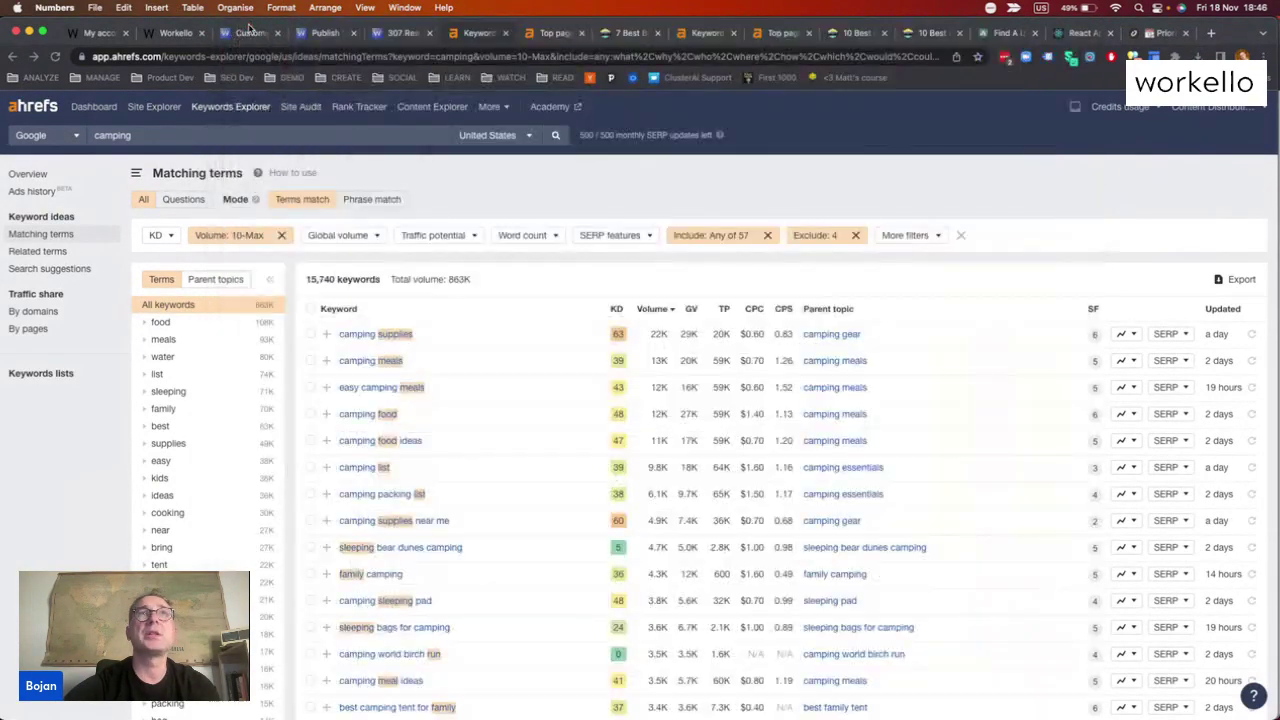
Switch to ClusterAI, start a CSV import and choose google_us_camping_matching-terms_2022-11-18_18-46-45.csv from Downloads as its file
{"action": "left_click", "coordinate": [1073, 36]}
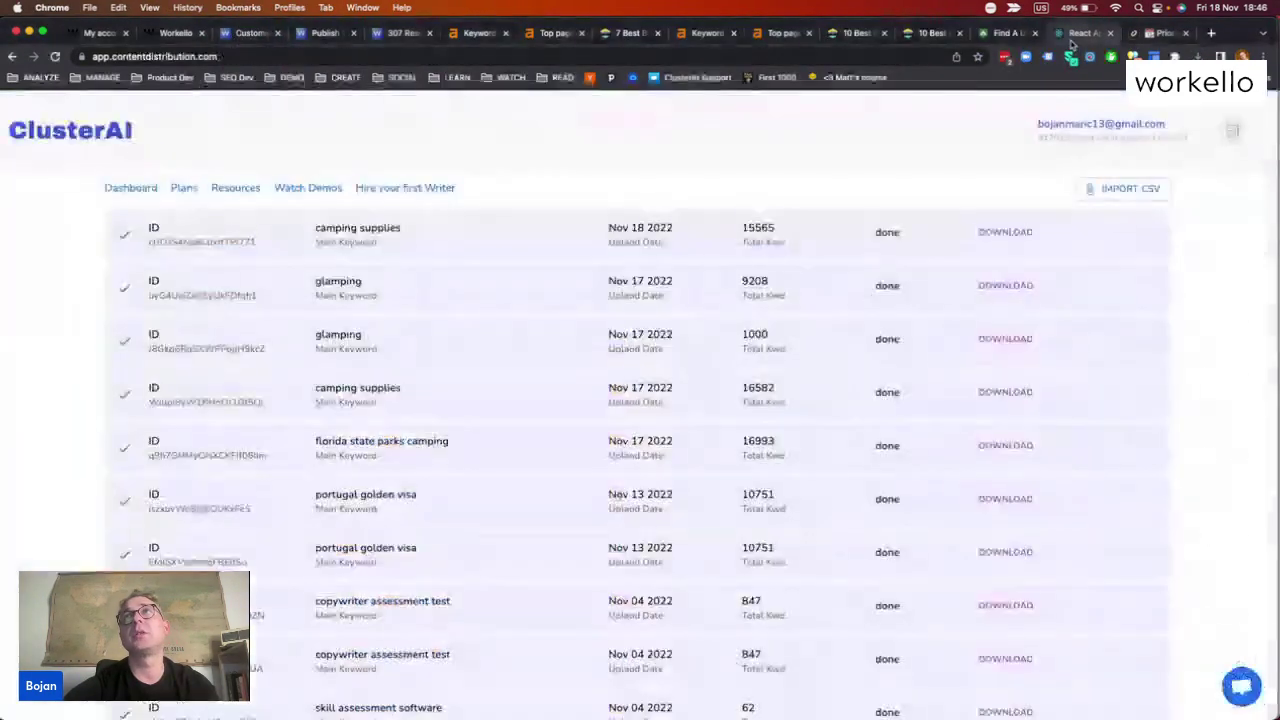
{"action": "left_click", "coordinate": [1110, 189]}
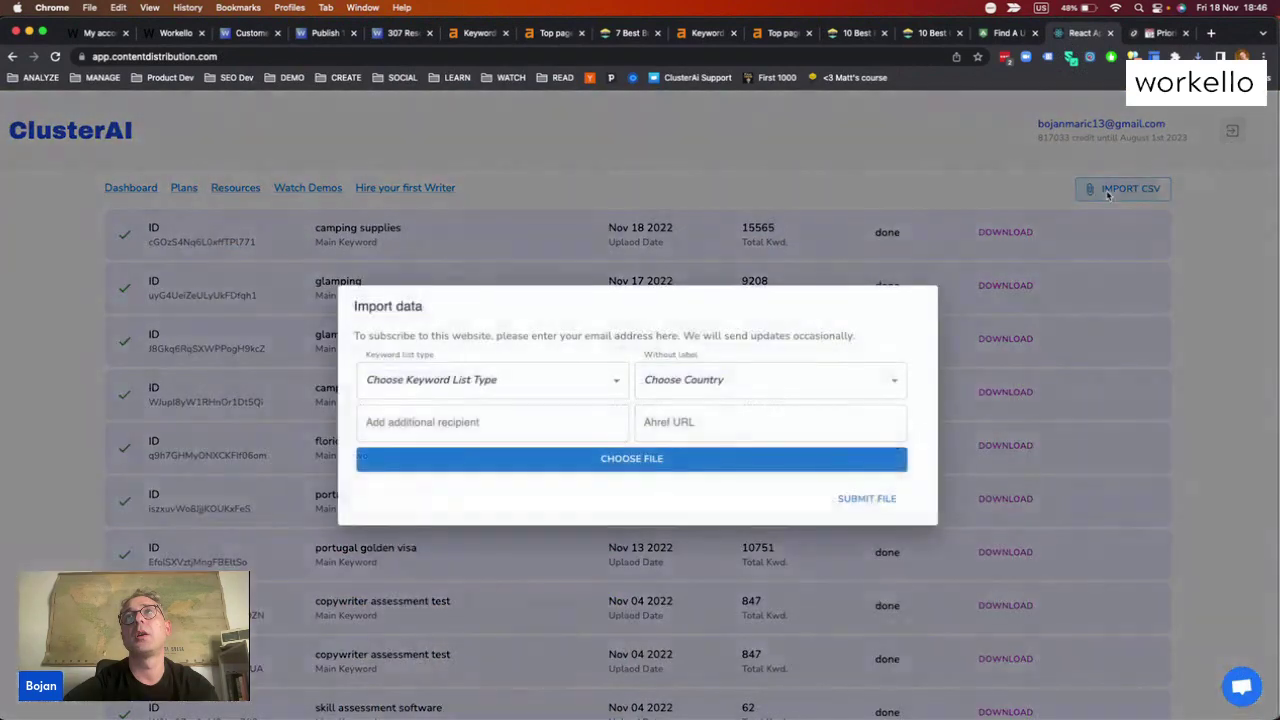
{"action": "left_click", "coordinate": [660, 462]}
{"action": "left_click", "coordinate": [600, 270]}
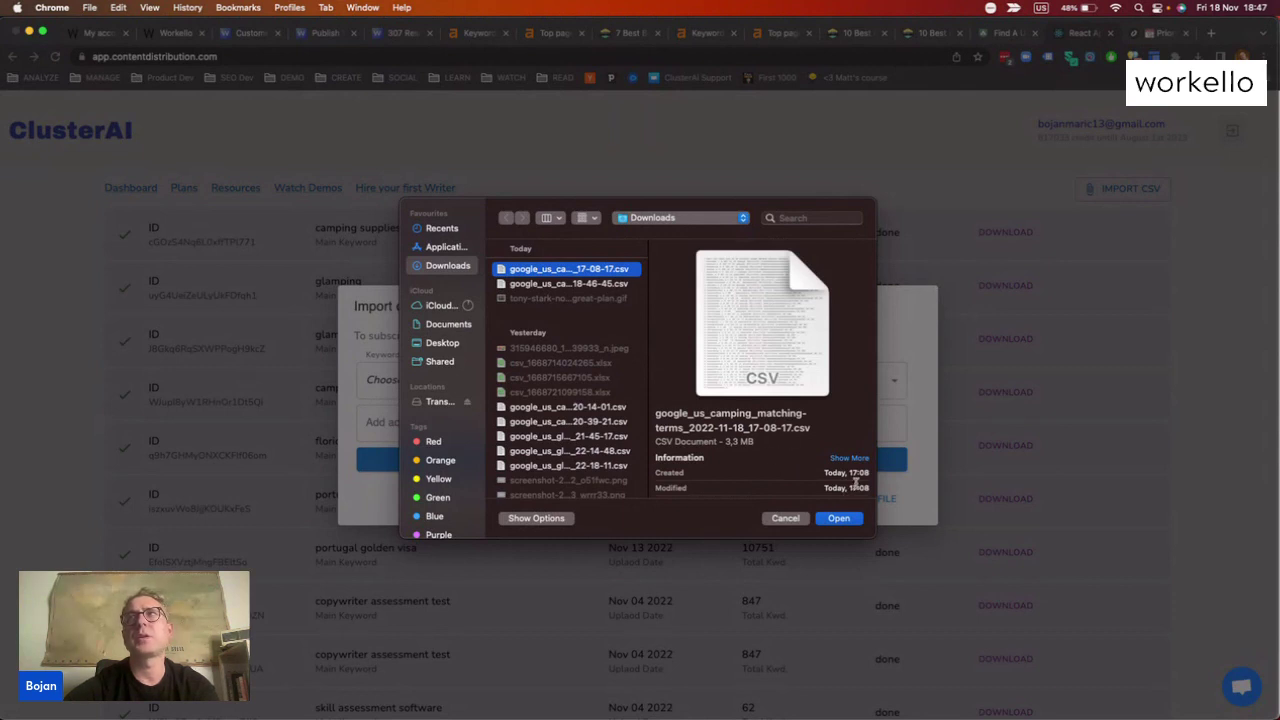
{"action": "left_click", "coordinate": [594, 284]}
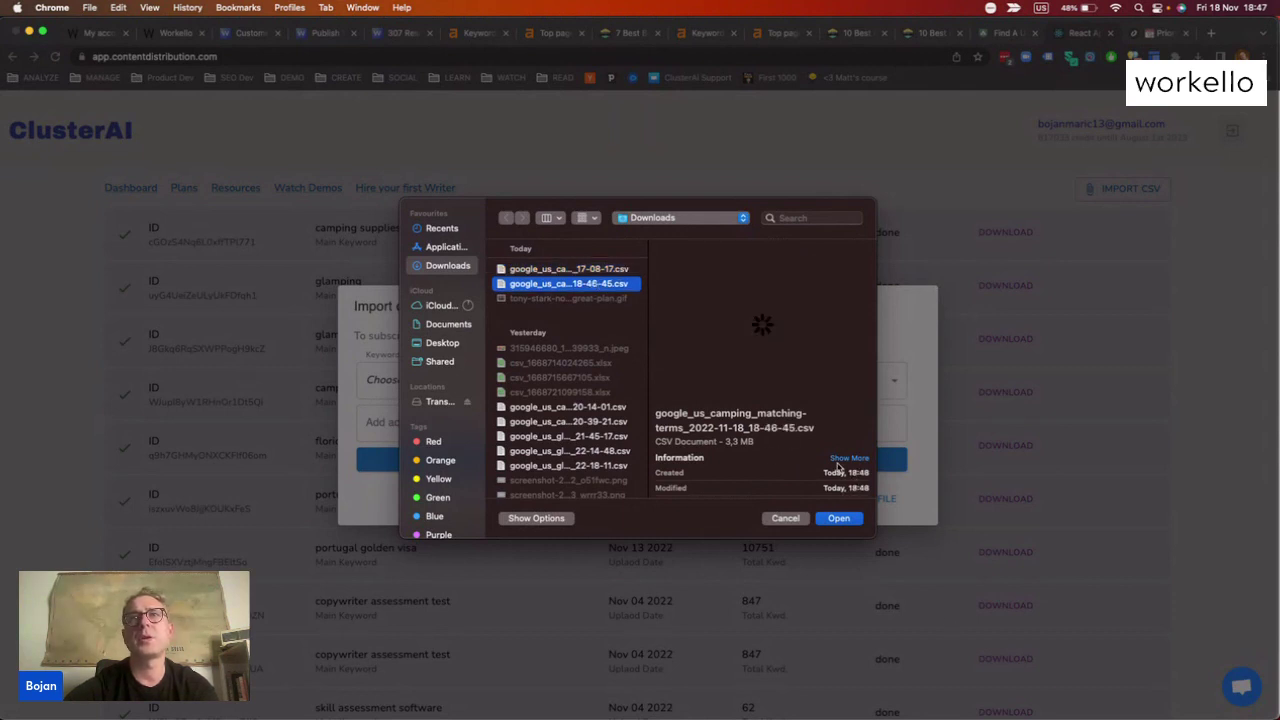
{"action": "left_click", "coordinate": [838, 518]}
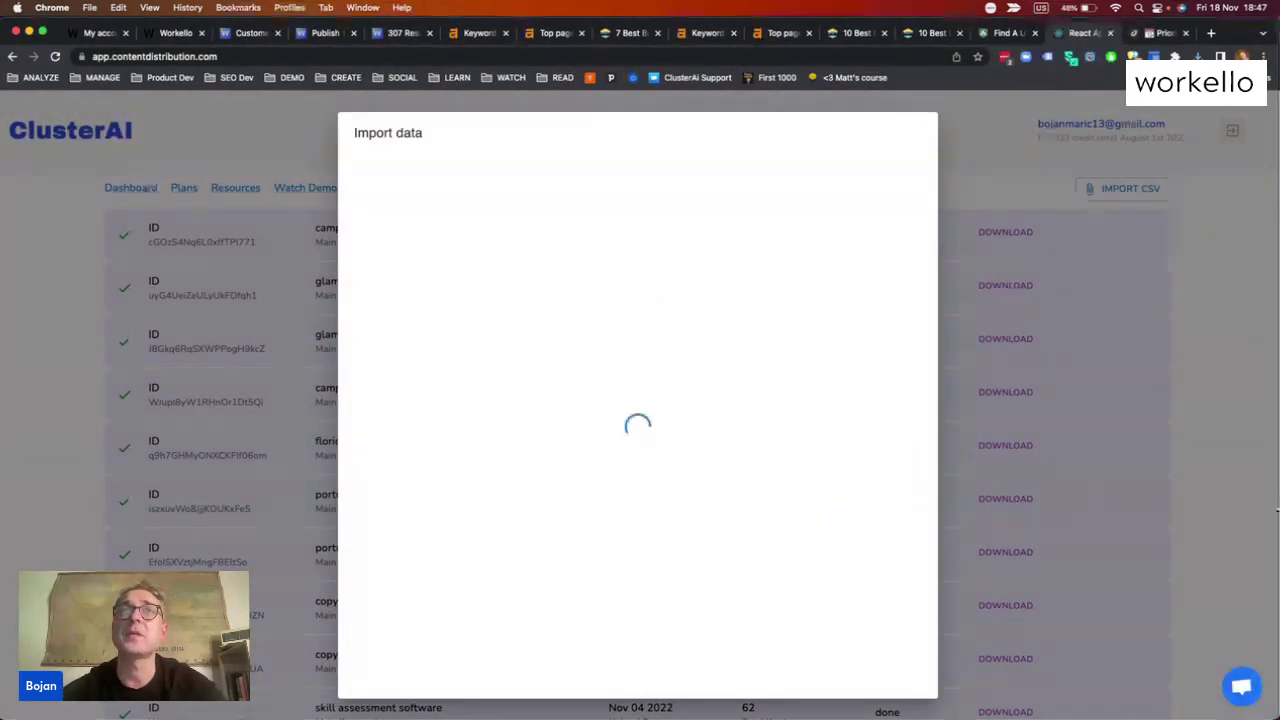
Close the ClusterAI import dialog, switch to the Camping - (general + activities) spreadsheet, and inspect its grouped keywords, volumes and variations
{"action": "left_click", "coordinate": [1181, 416]}
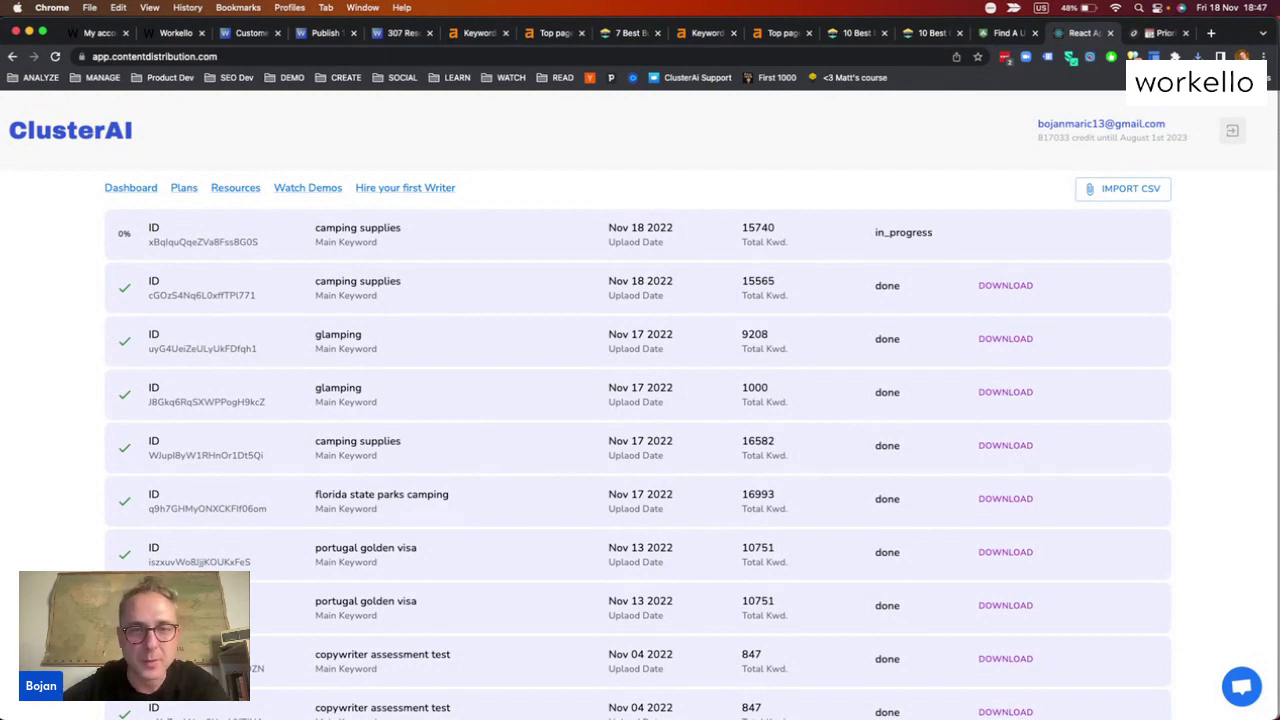
{"action": "key", "text": "super+grave"}
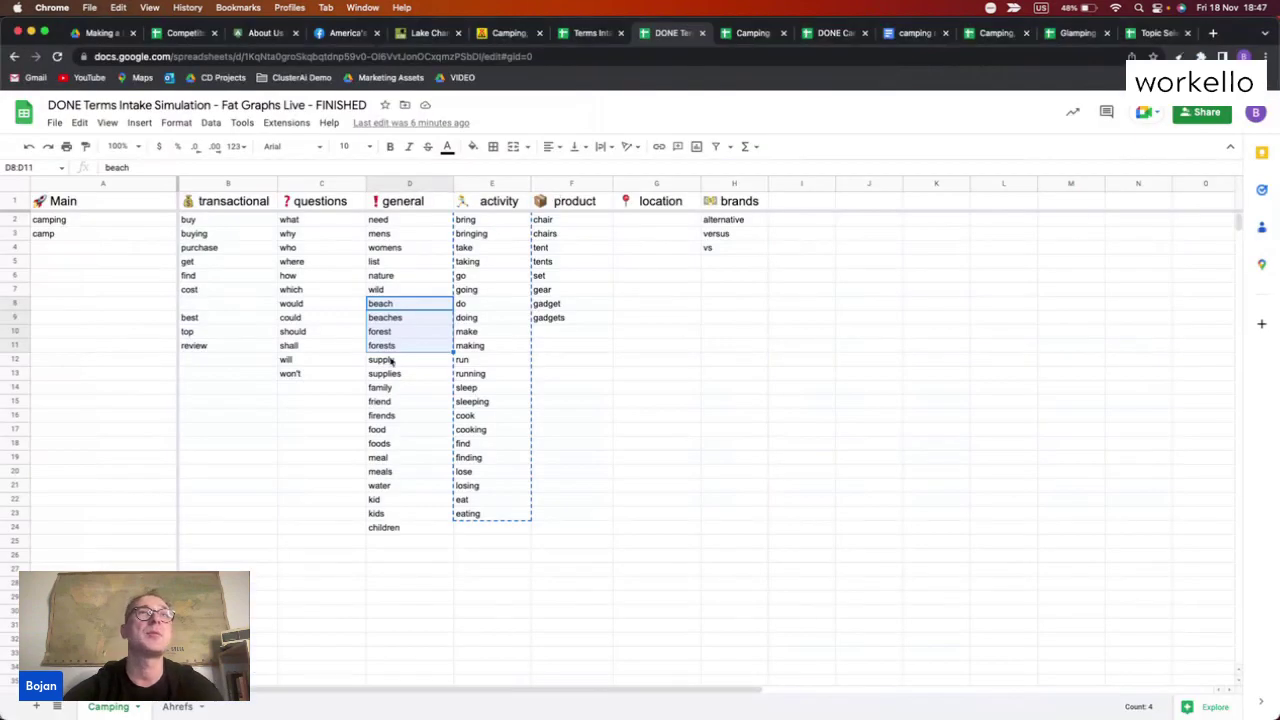
{"action": "left_click", "coordinate": [581, 420]}
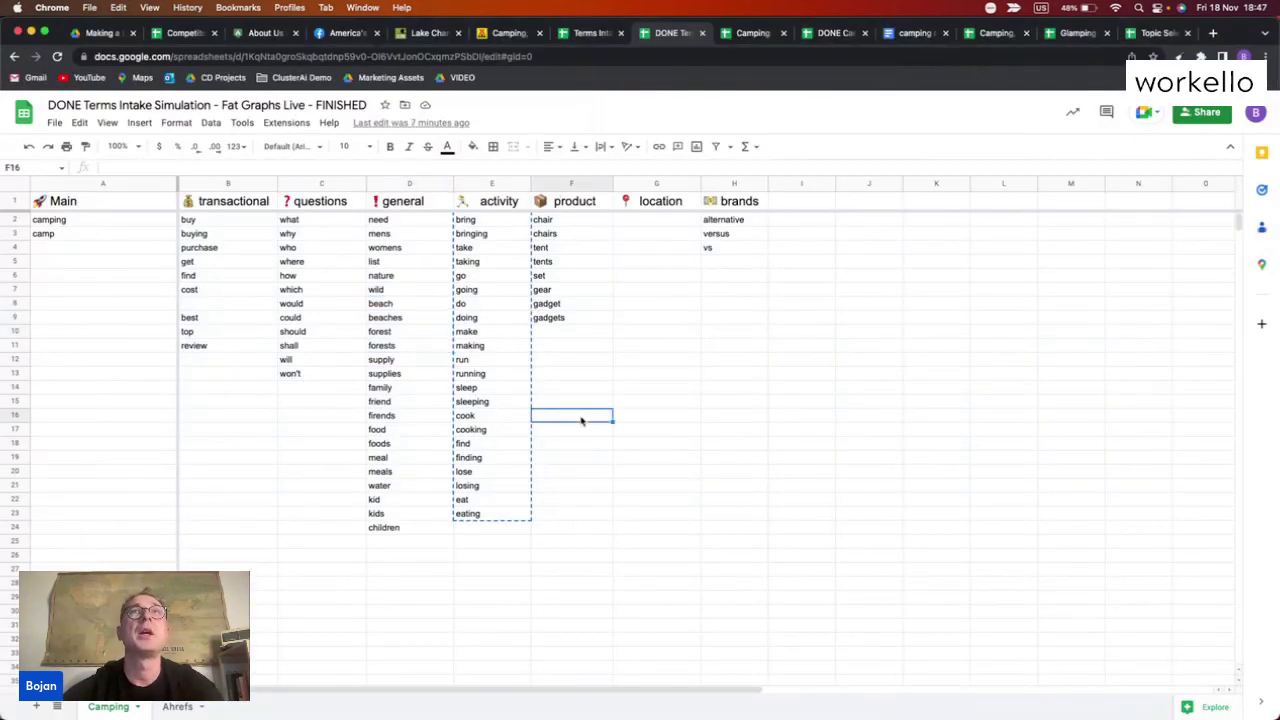
{"action": "left_click", "coordinate": [735, 38]}
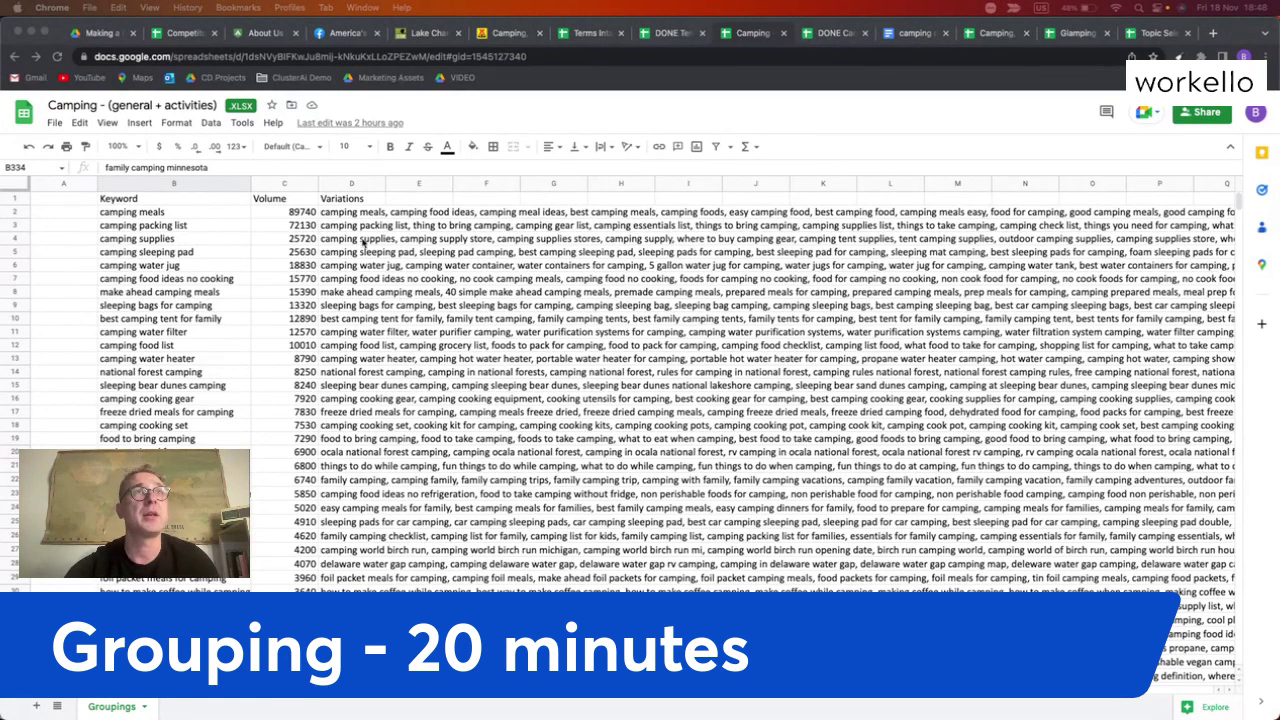
{"action": "left_click", "coordinate": [342, 214]}
{"action": "left_click", "coordinate": [229, 215]}
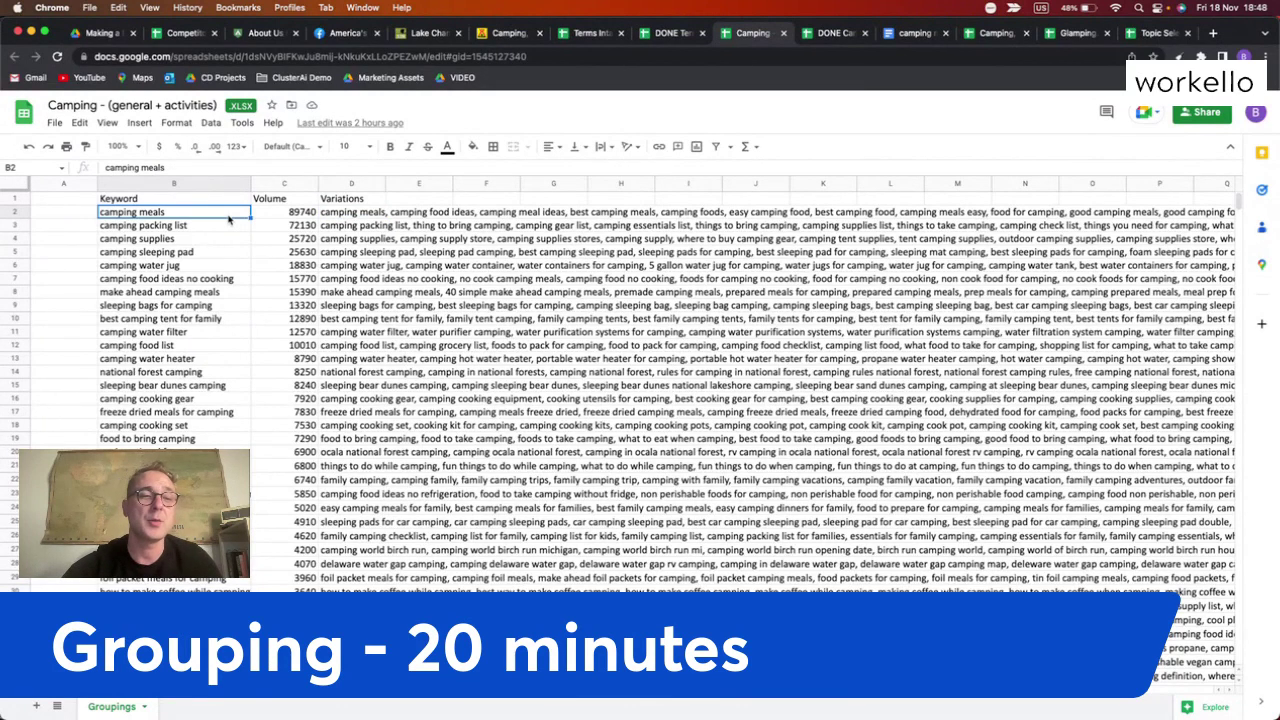
{"action": "left_click", "coordinate": [298, 202]}
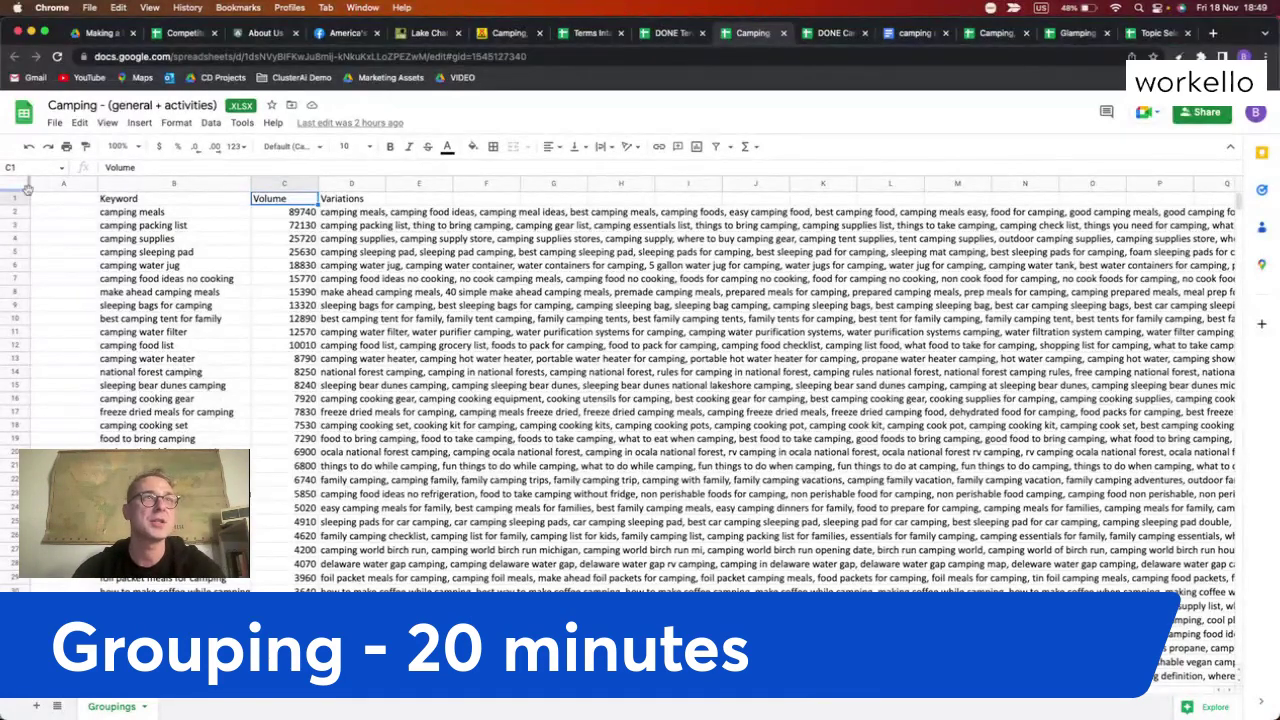
Rate camping meals, camping packing list and camping supplies as 1 in cells A2 to A4
{"action": "left_click", "coordinate": [93, 215]}
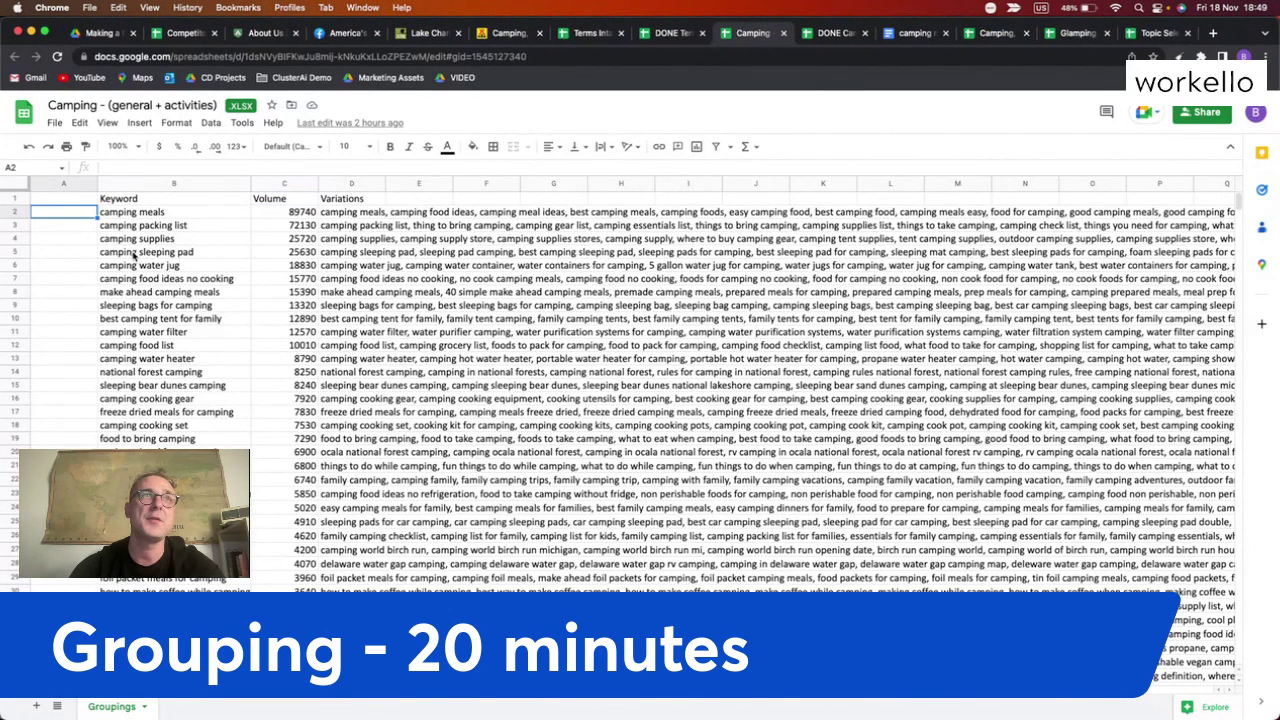
{"action": "type", "text": "1"}
{"action": "key", "text": "Return"}
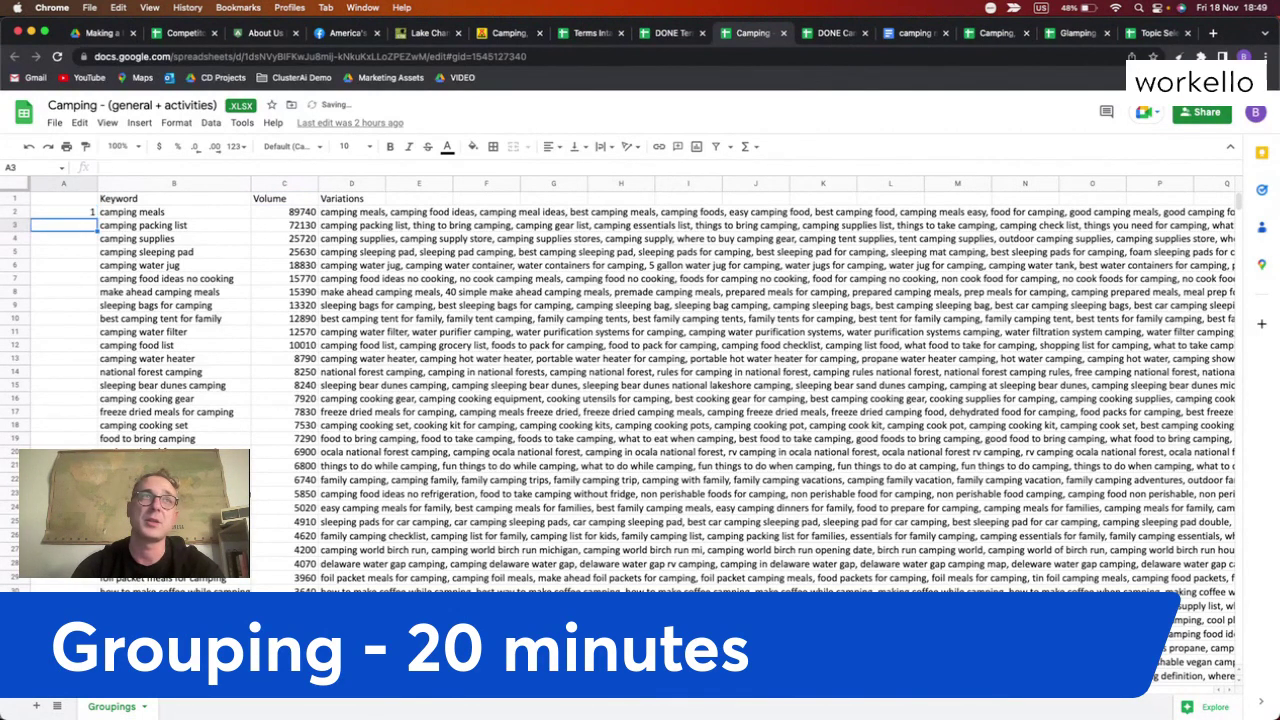
{"action": "type", "text": "1"}
{"action": "key", "text": "Return"}
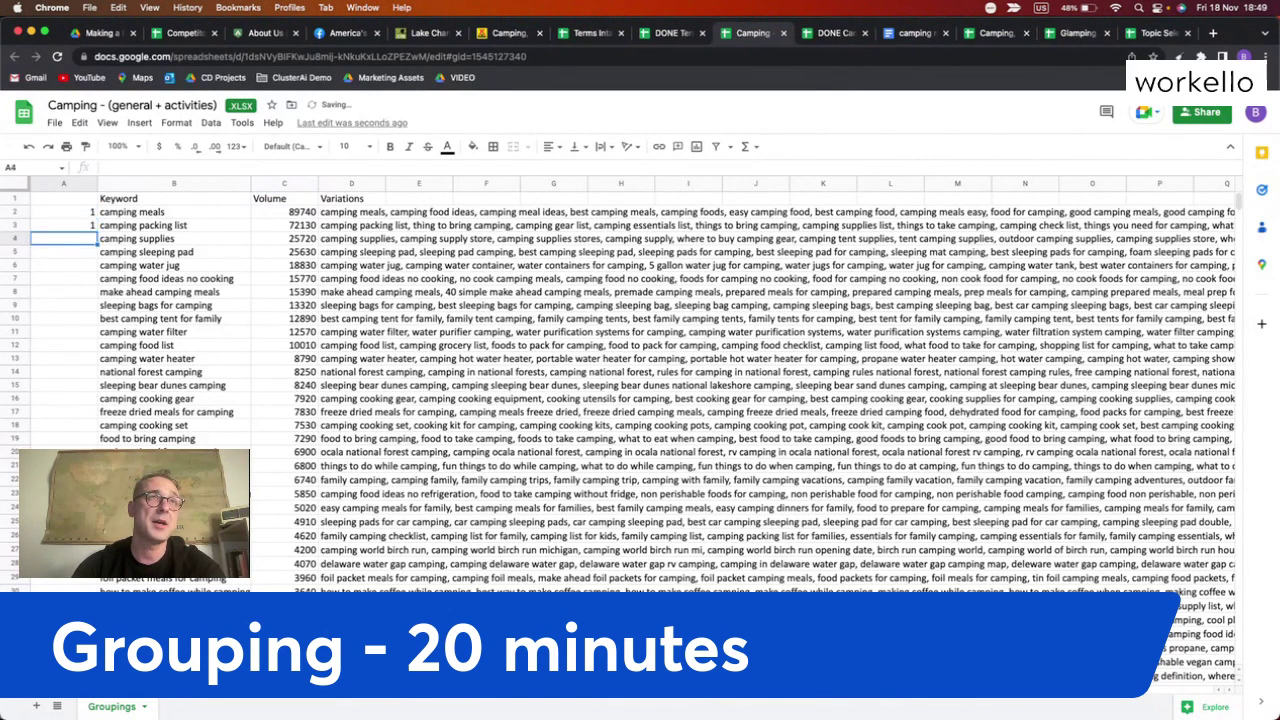
{"action": "type", "text": "1"}
{"action": "key", "text": "Return"}
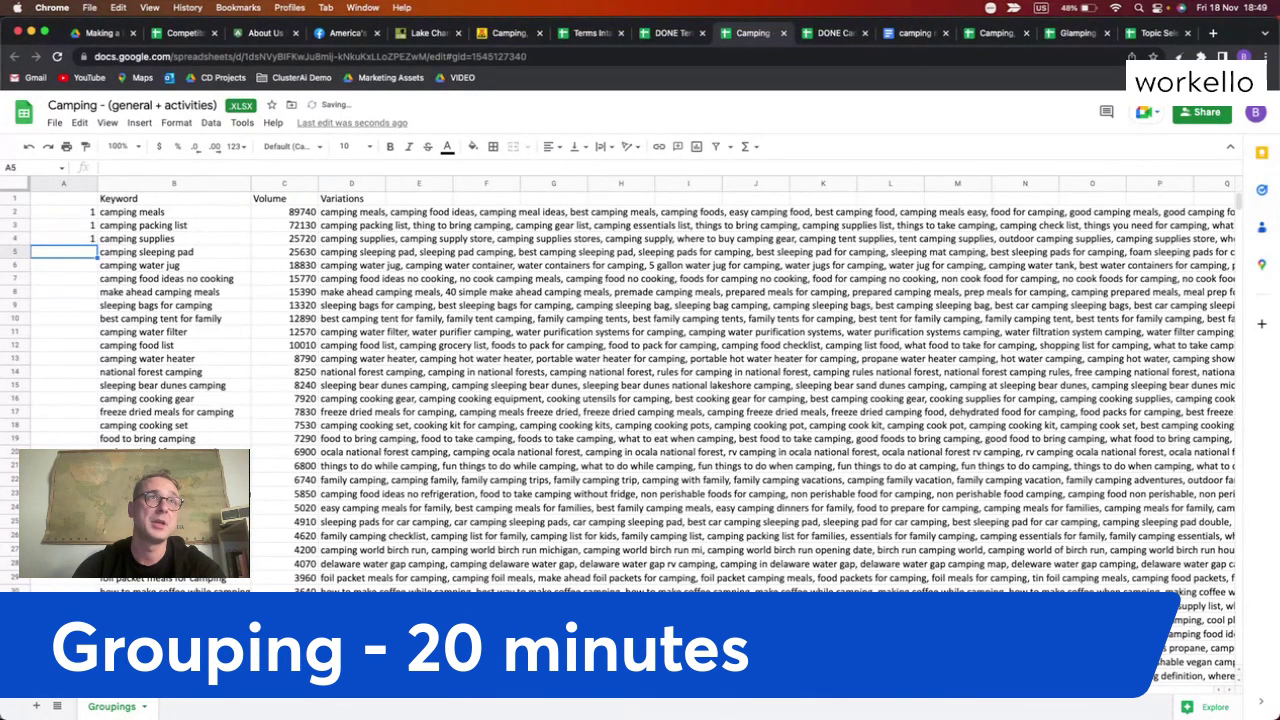
Rate camping sleeping pad and camping water jug as 2, and camping food ideas no cooking and make ahead camping meals as 1 in column A
{"action": "type", "text": "2"}
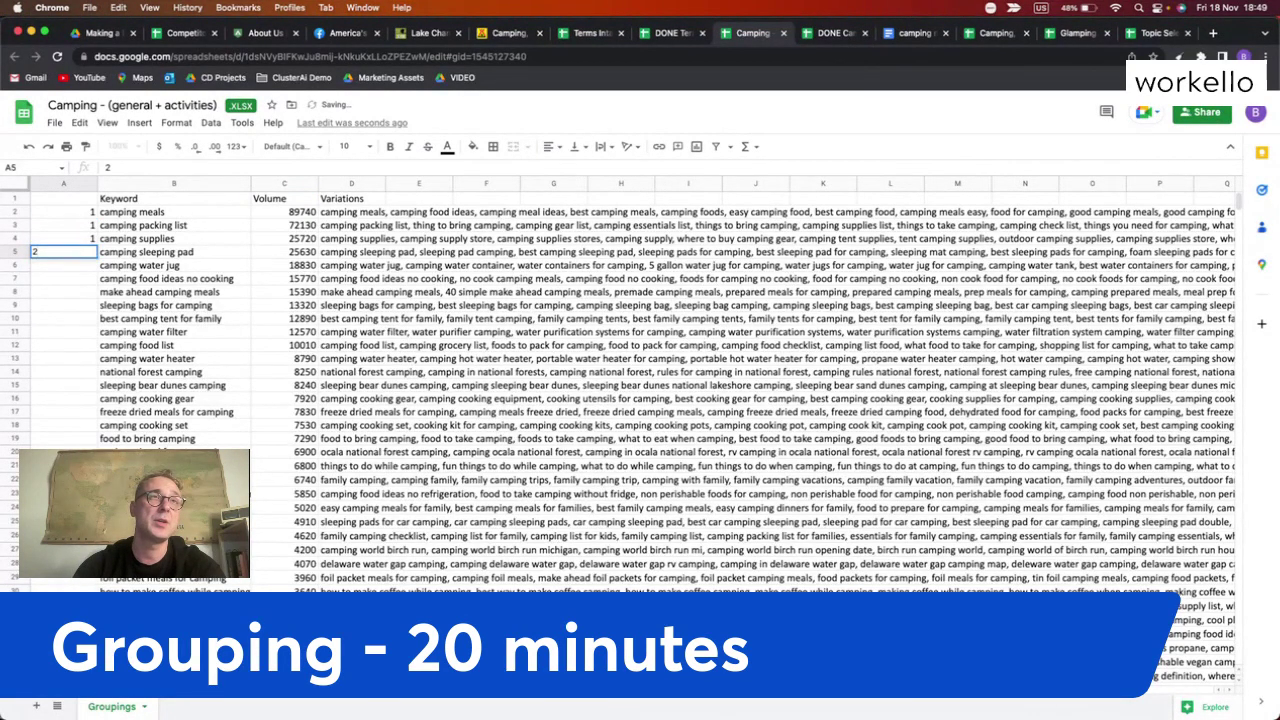
{"action": "key", "text": "Return"}
{"action": "type", "text": "2"}
{"action": "key", "text": "Return"}
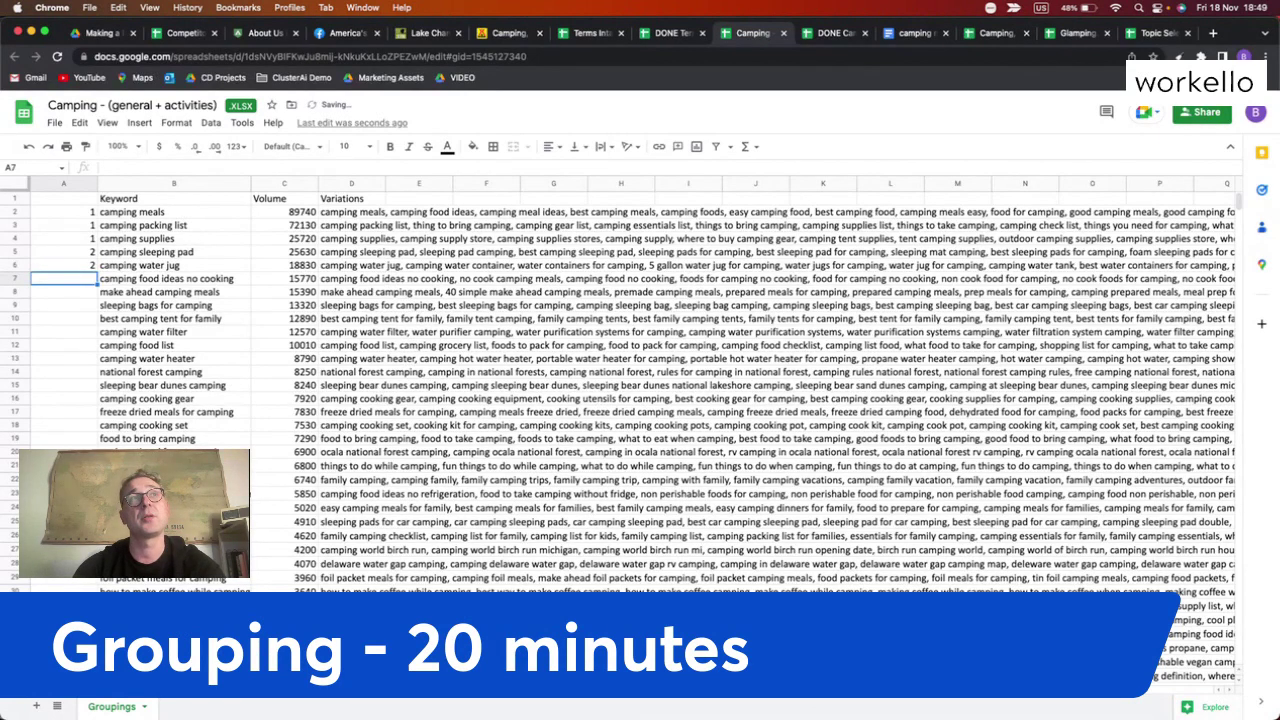
{"action": "type", "text": "1"}
{"action": "key", "text": "Return"}
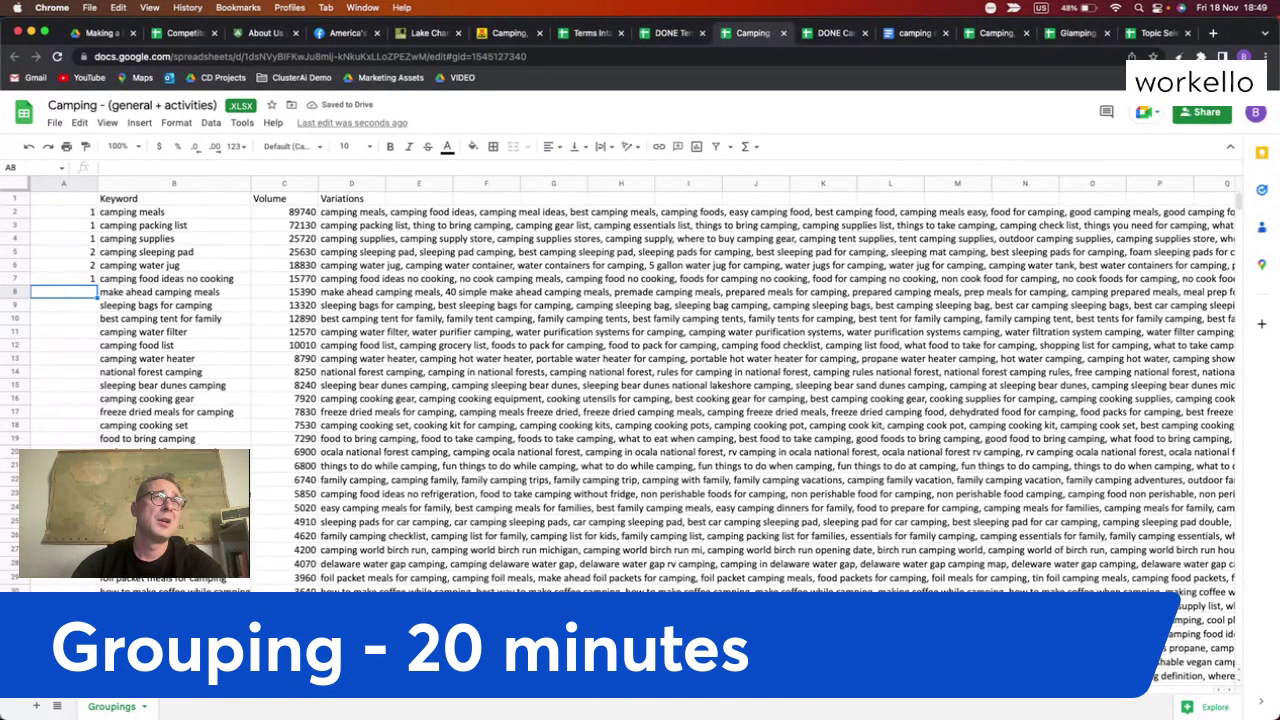
{"action": "type", "text": "1"}
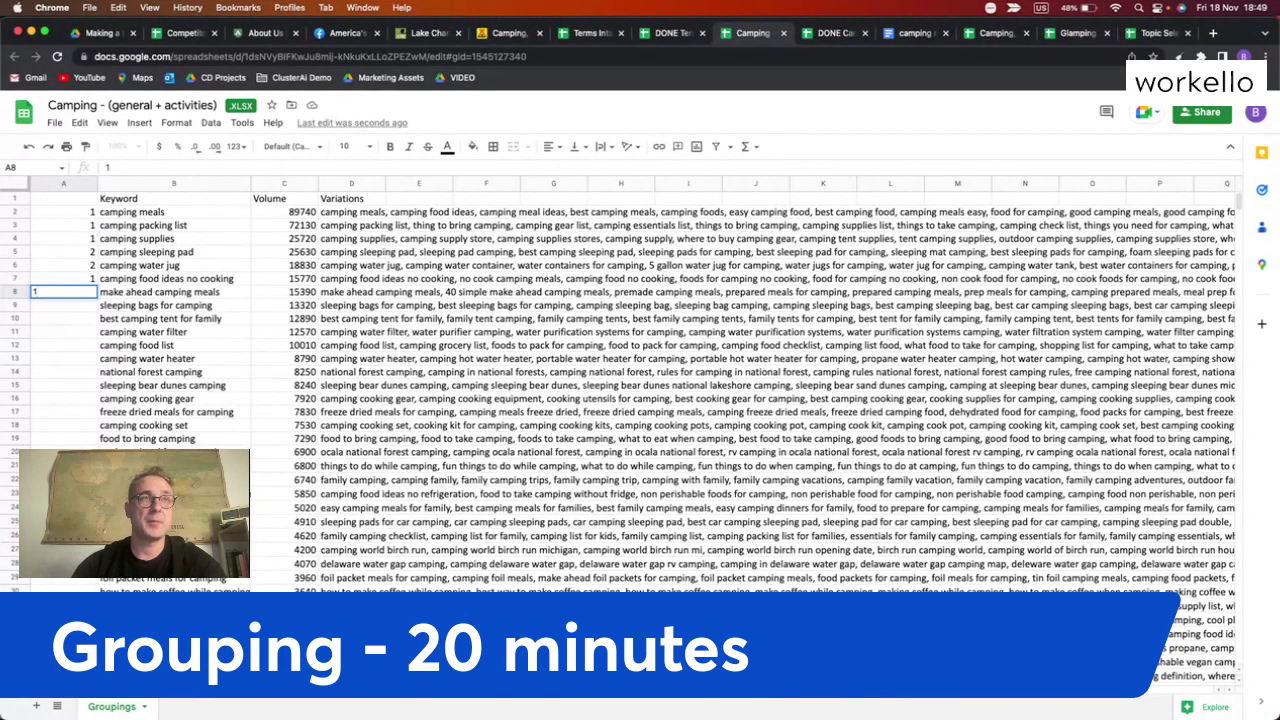
{"action": "key", "text": "Return"}
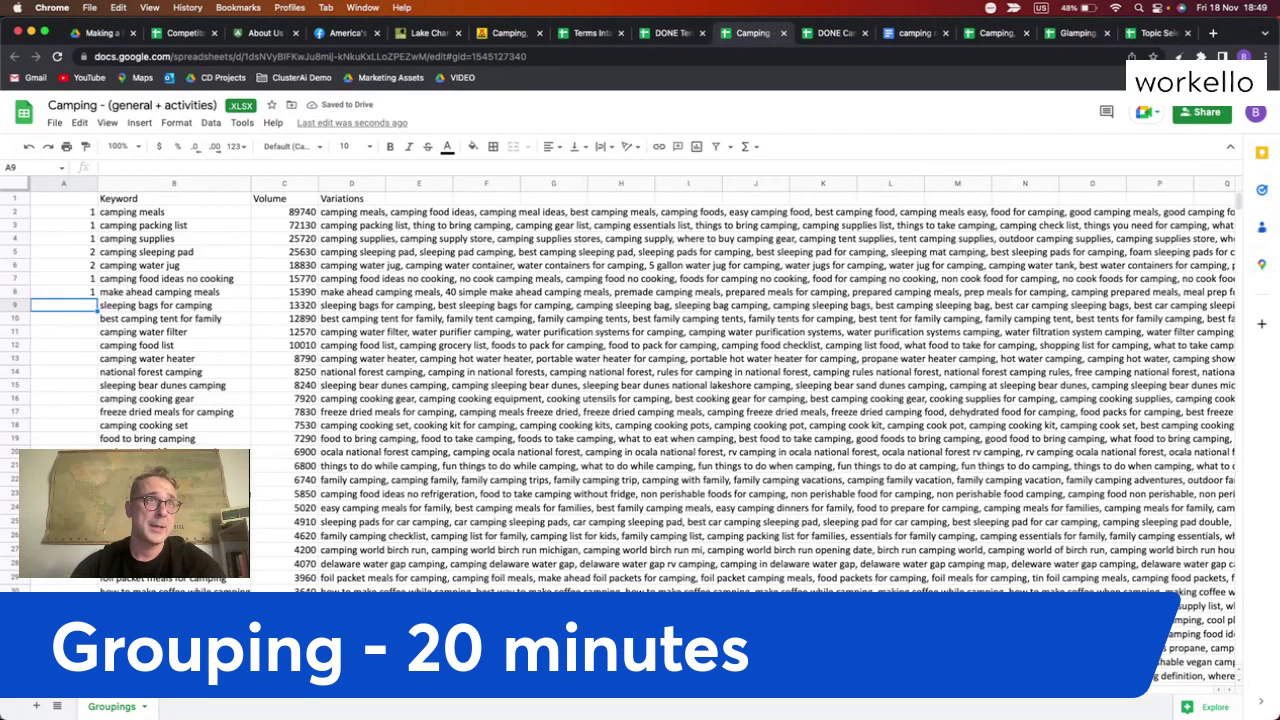
Rate best camping tent for family as 1 in A10 and sleeping bags for camping as 2 in A9
{"action": "key", "text": "Down"}
{"action": "type", "text": "2"}
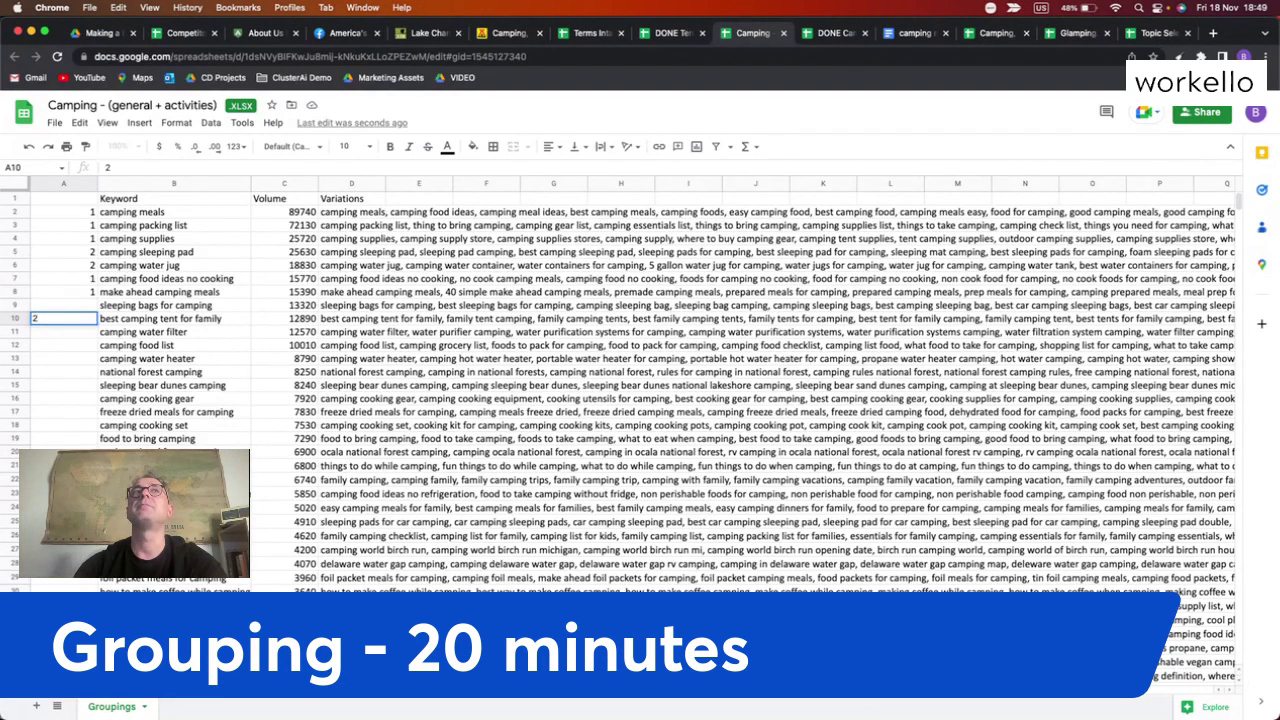
{"action": "key", "text": "BackSpace"}
{"action": "type", "text": "1"}
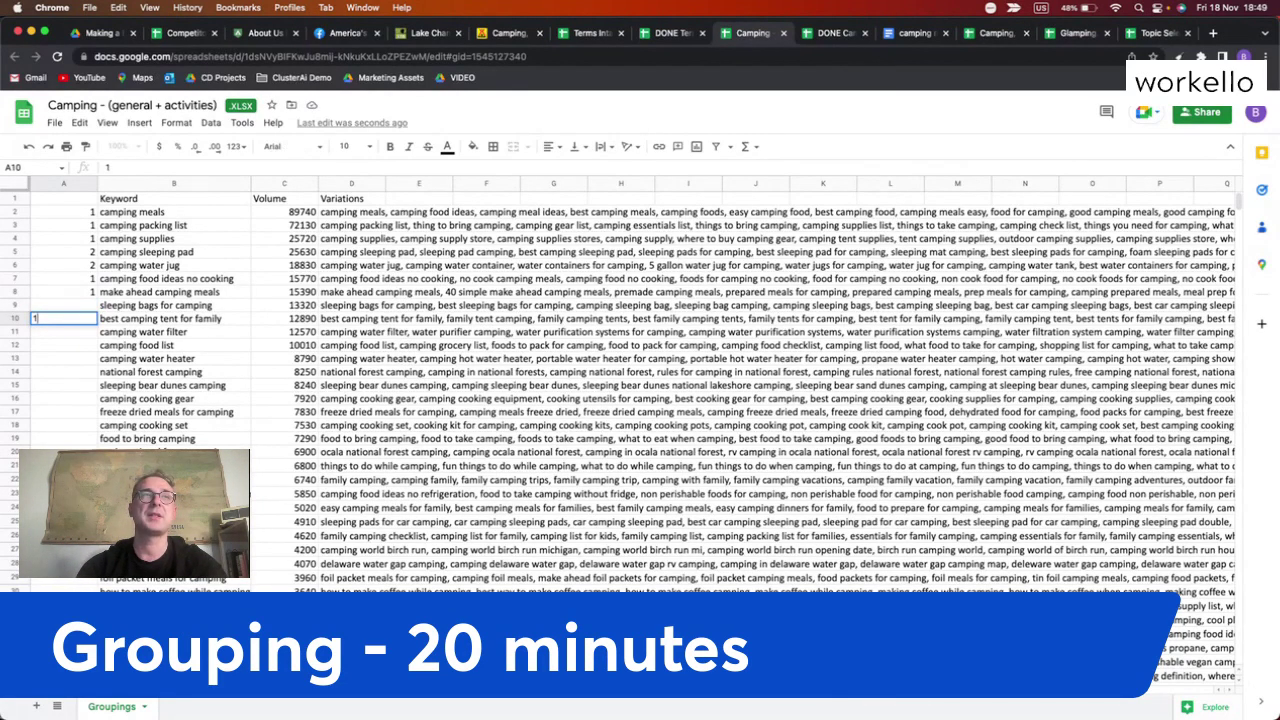
{"action": "key", "text": "Return"}
{"action": "key", "text": "Up"}
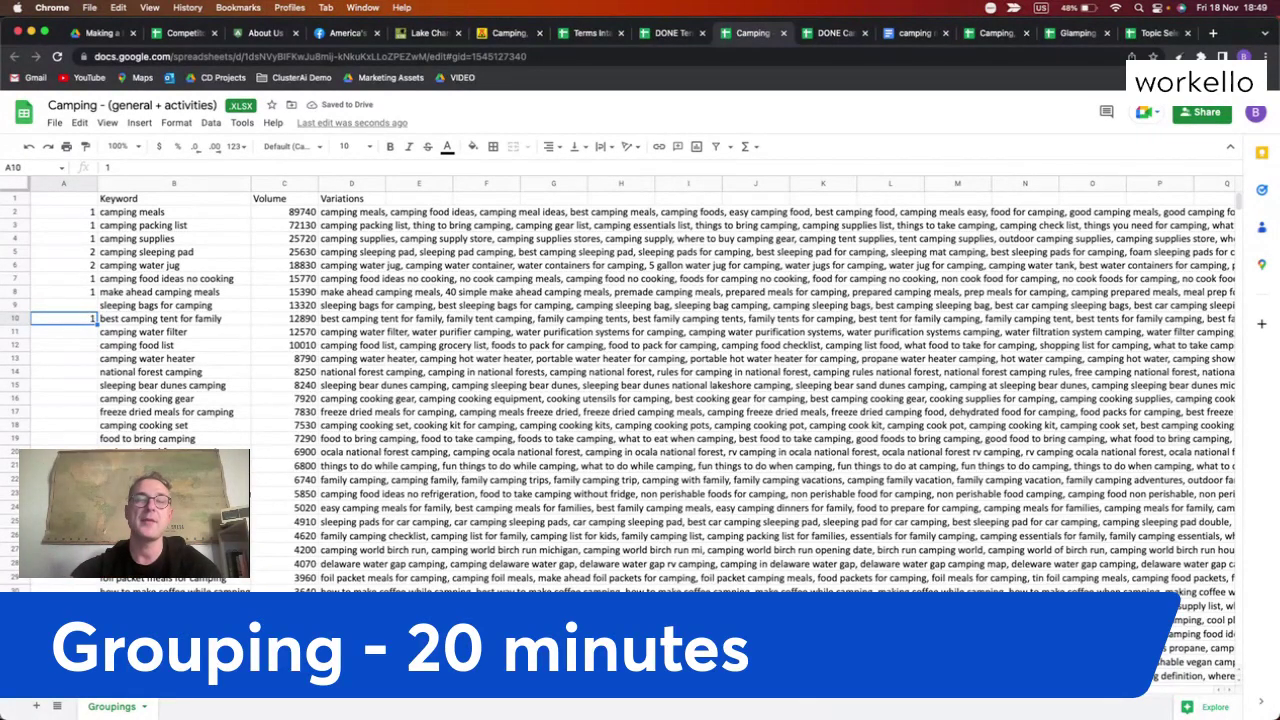
{"action": "left_click", "coordinate": [63, 305]}
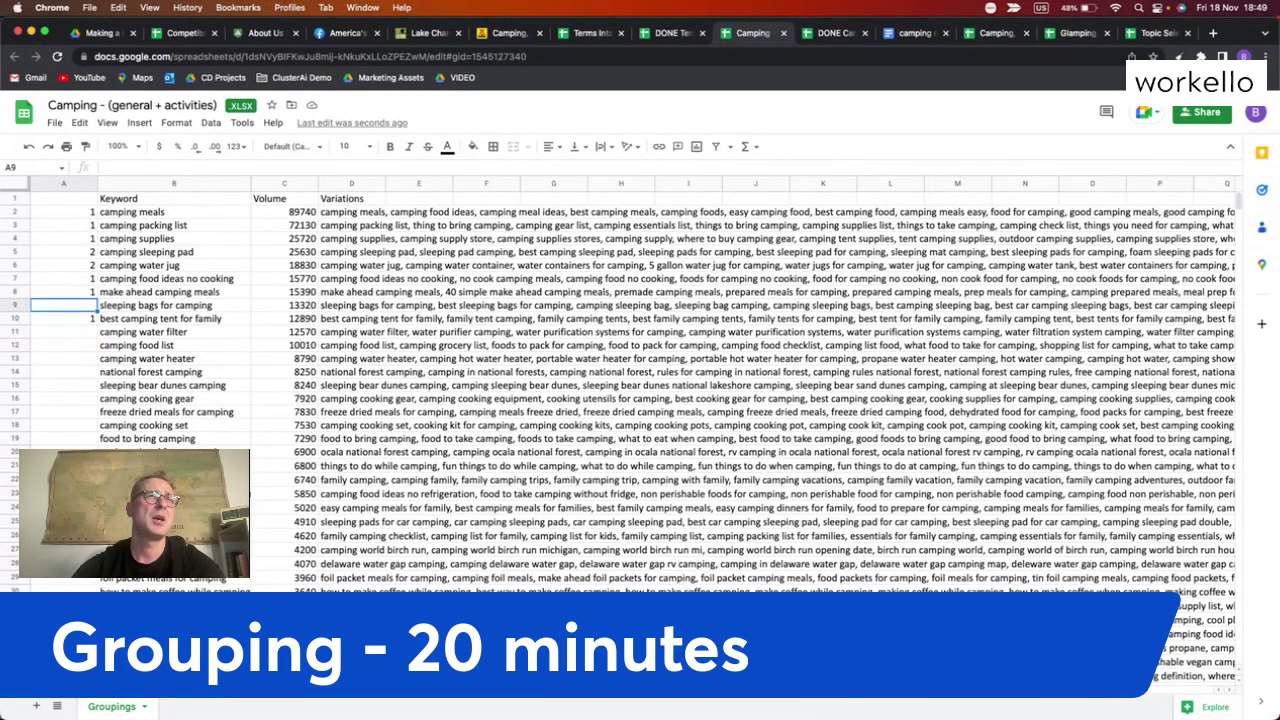
{"action": "type", "text": "2"}
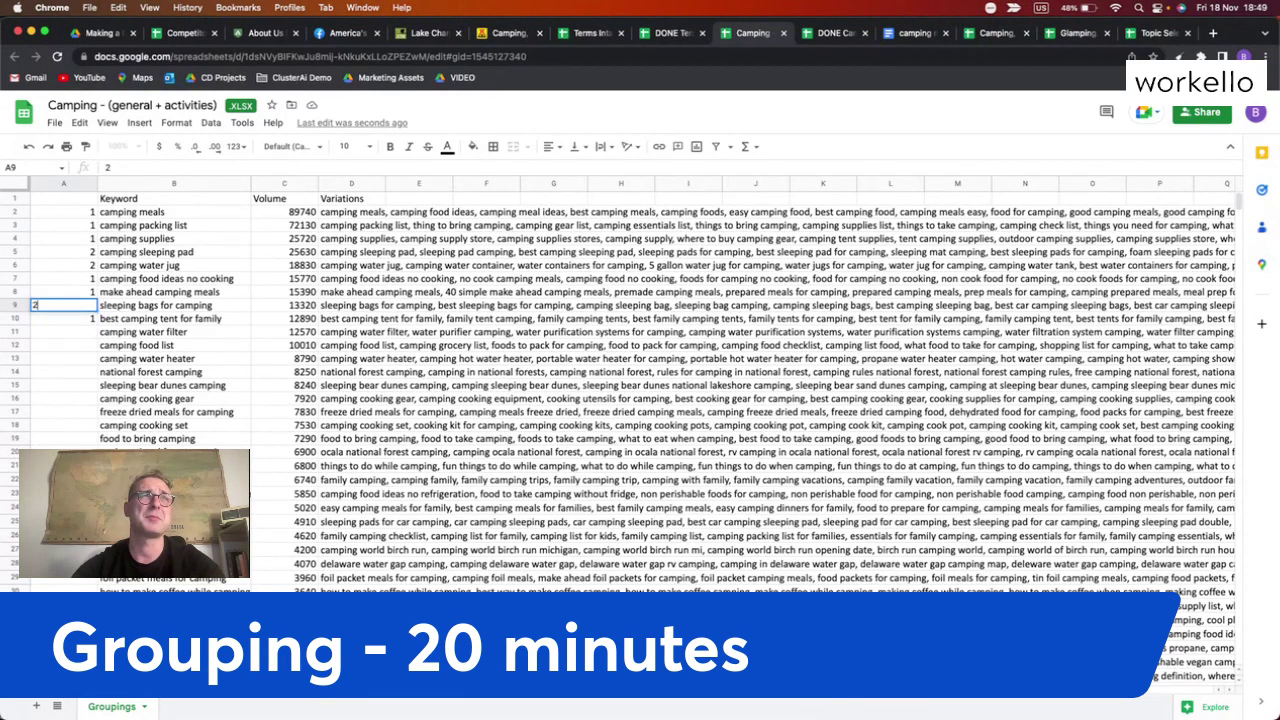
{"action": "key", "text": "Return"}
{"action": "key", "text": "Down"}
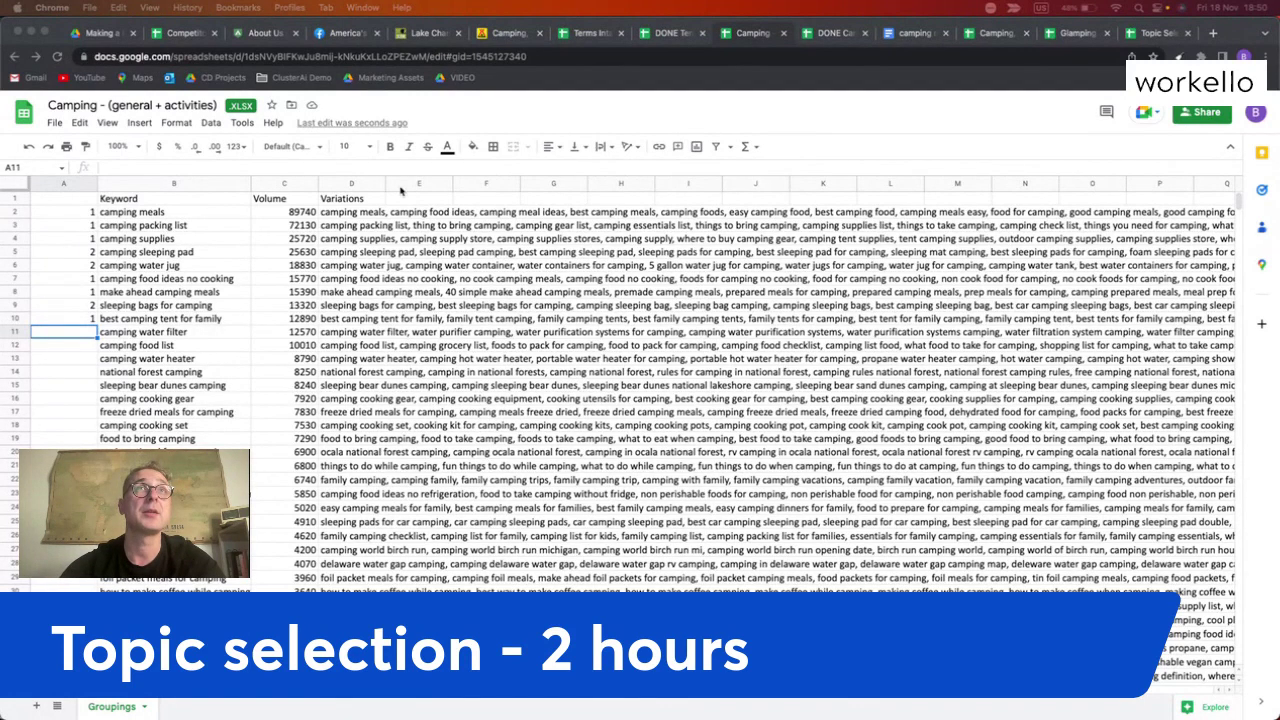
Switch to the DONE Camping - (general + activities) spreadsheet and set its column A filter to include all values
{"action": "left_click", "coordinate": [827, 33]}
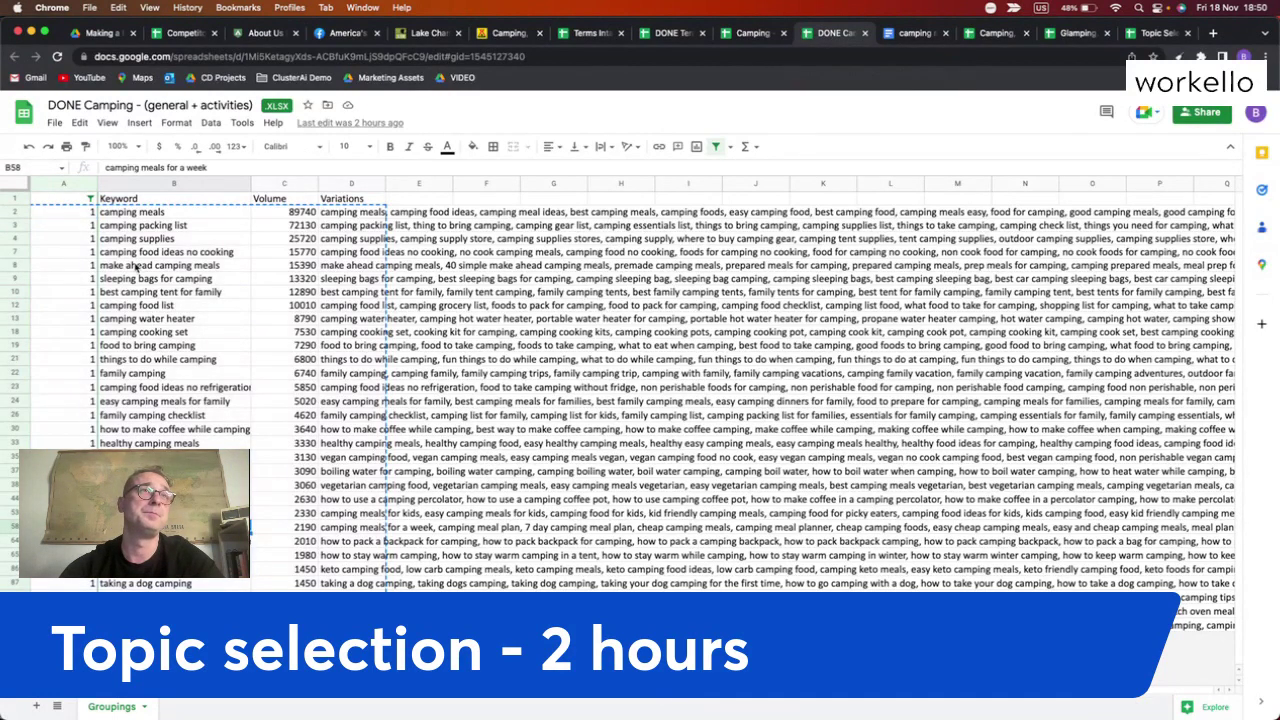
{"action": "left_click", "coordinate": [70, 183]}
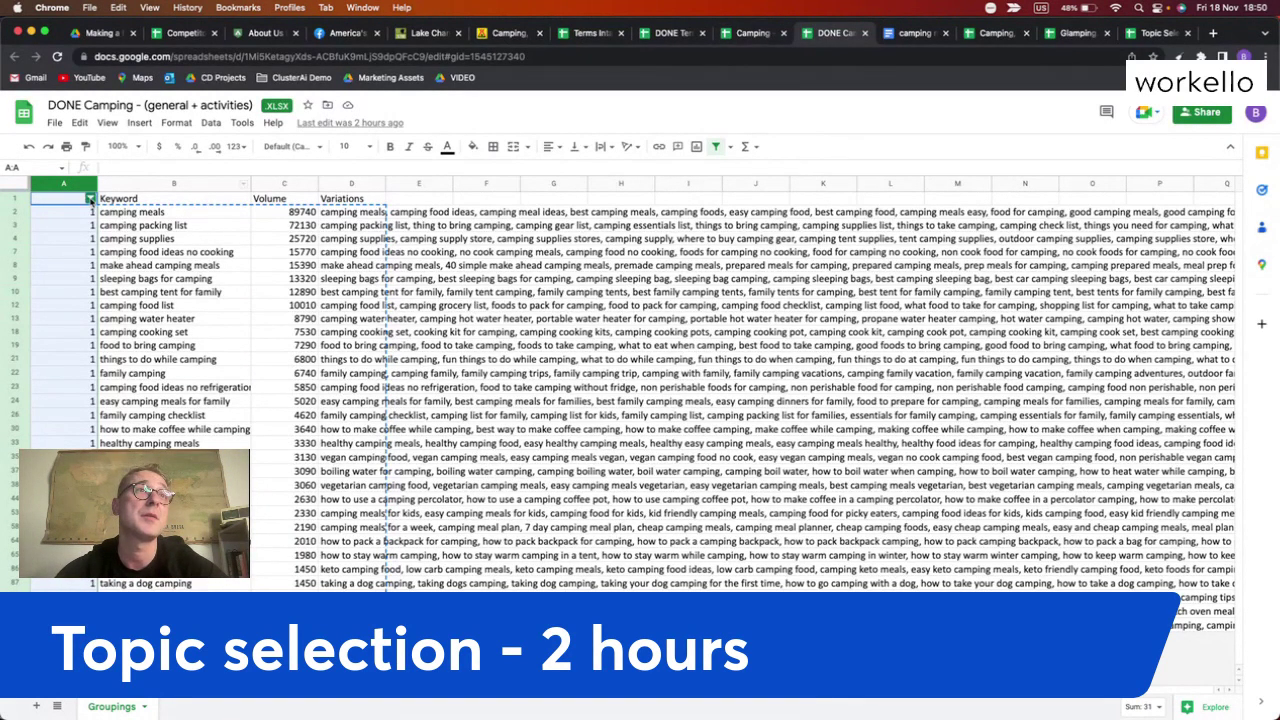
{"action": "left_click", "coordinate": [90, 198]}
{"action": "left_click", "coordinate": [118, 364]}
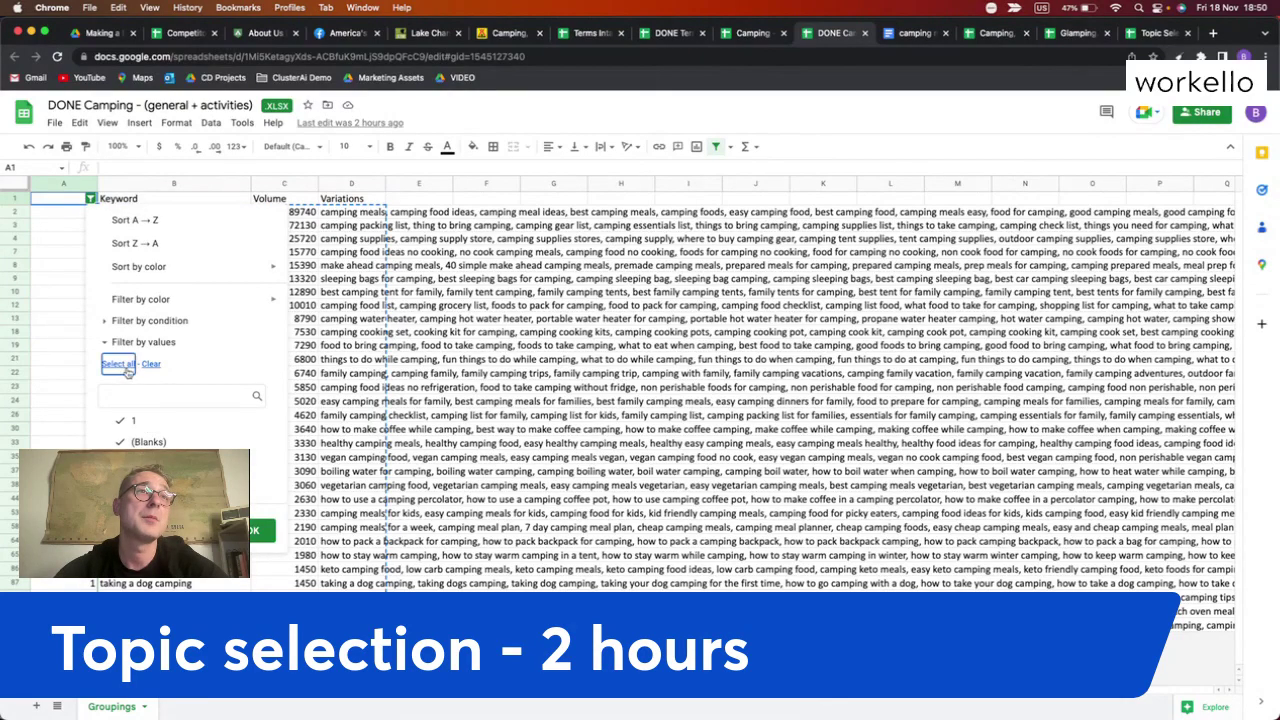
{"action": "left_click", "coordinate": [258, 530]}
Examine the full keyword list for unrated topics, including the variations of how to keep bears away when camping in row 193
{"action": "scroll", "coordinate": [250, 537], "scroll_direction": "down", "scroll_amount": 20}
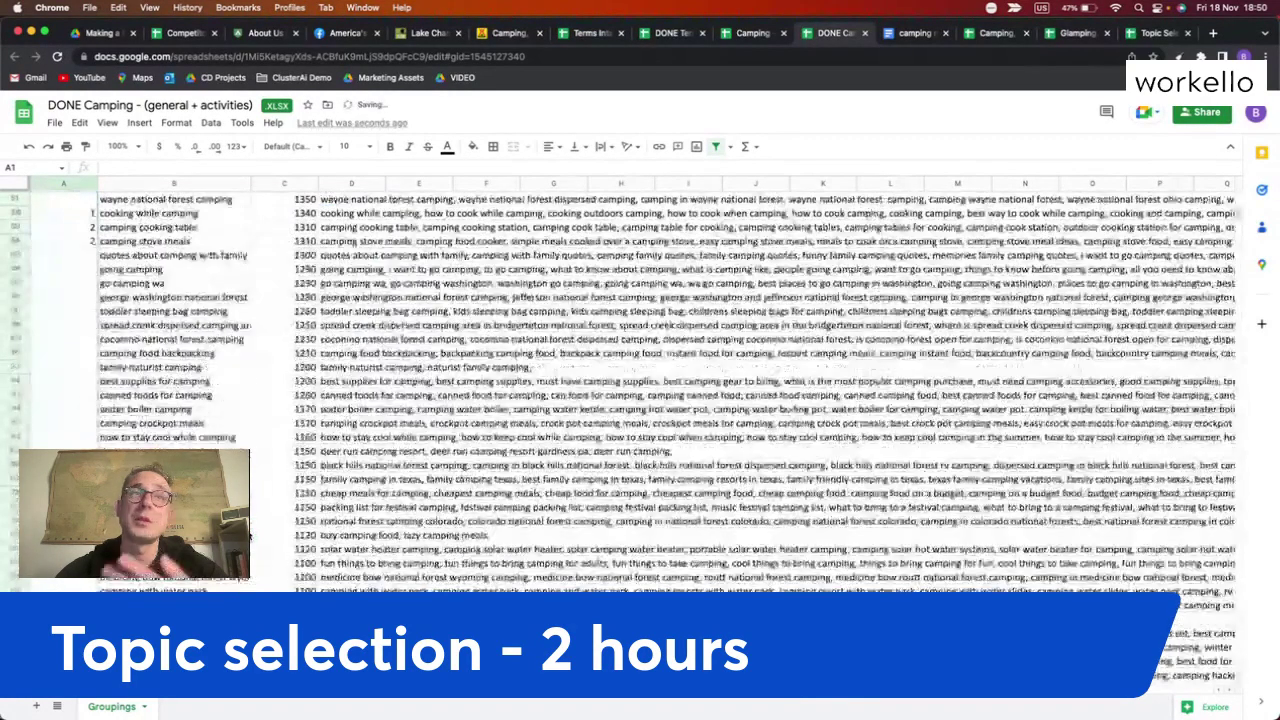
{"action": "scroll", "coordinate": [250, 537], "scroll_direction": "down", "scroll_amount": 20}
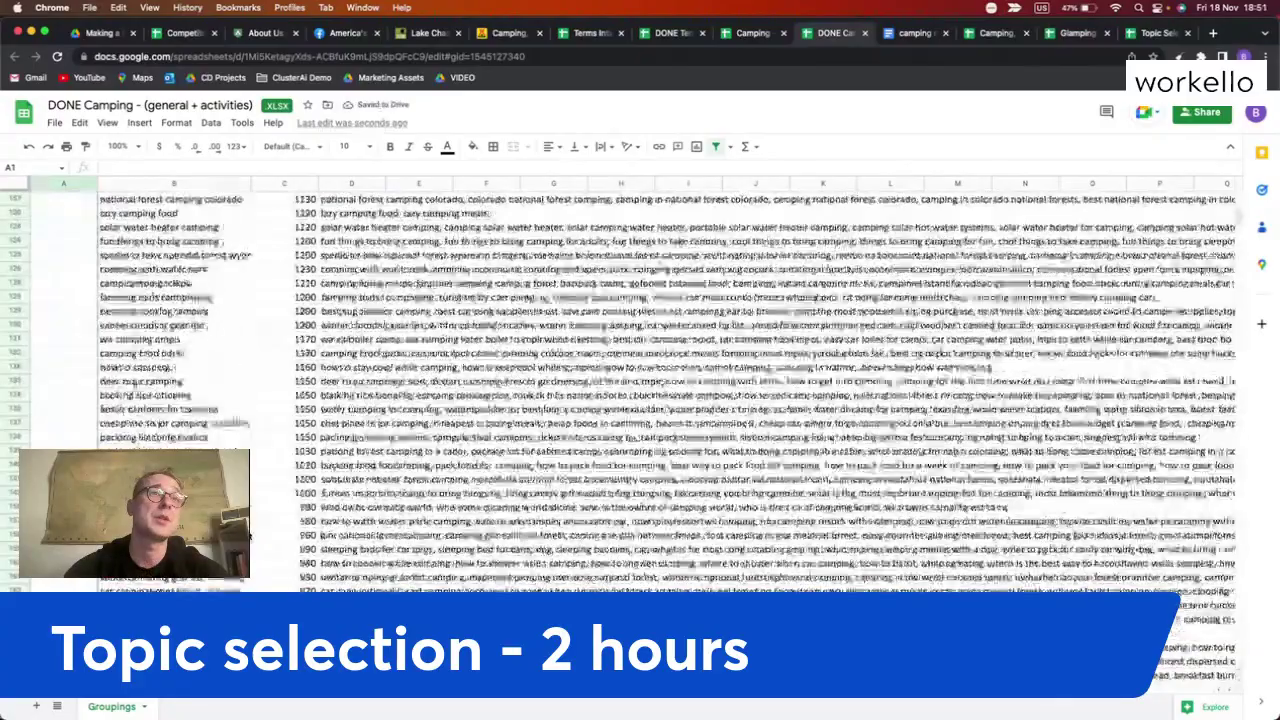
{"action": "scroll", "coordinate": [250, 537], "scroll_direction": "down", "scroll_amount": 5}
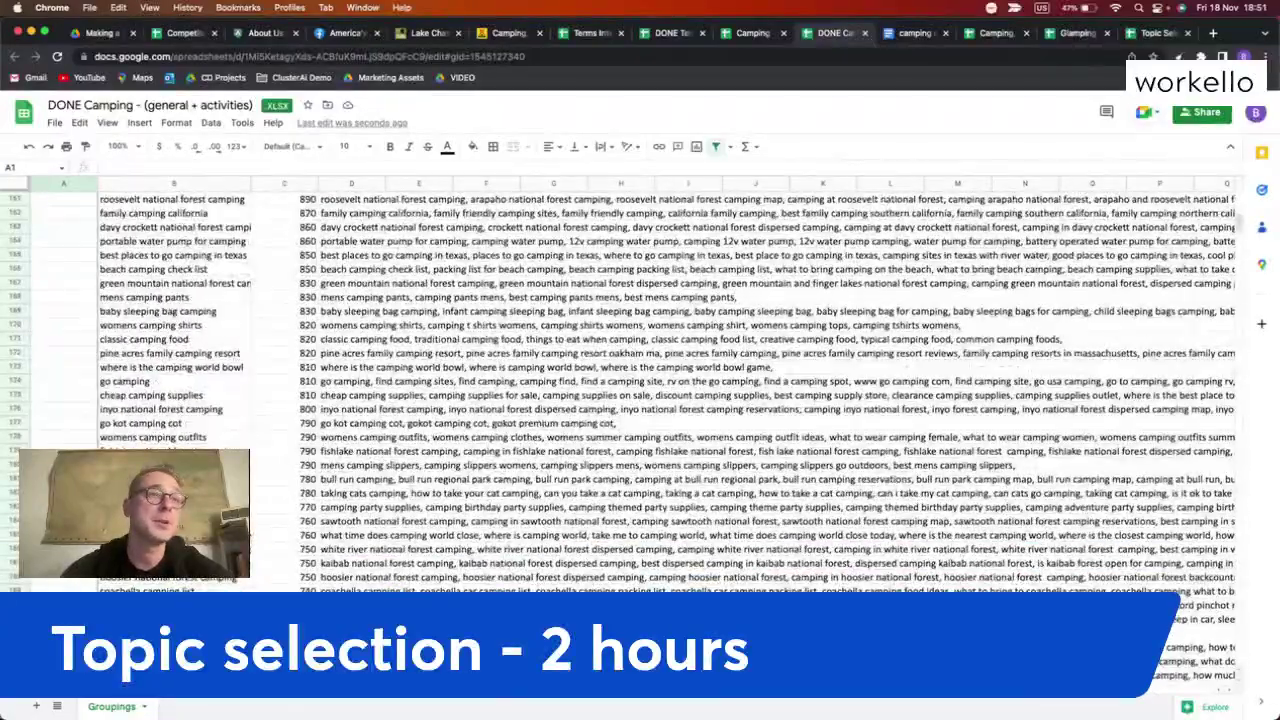
{"action": "scroll", "coordinate": [250, 537], "scroll_direction": "down", "scroll_amount": 1}
{"action": "left_click", "coordinate": [173, 633]}
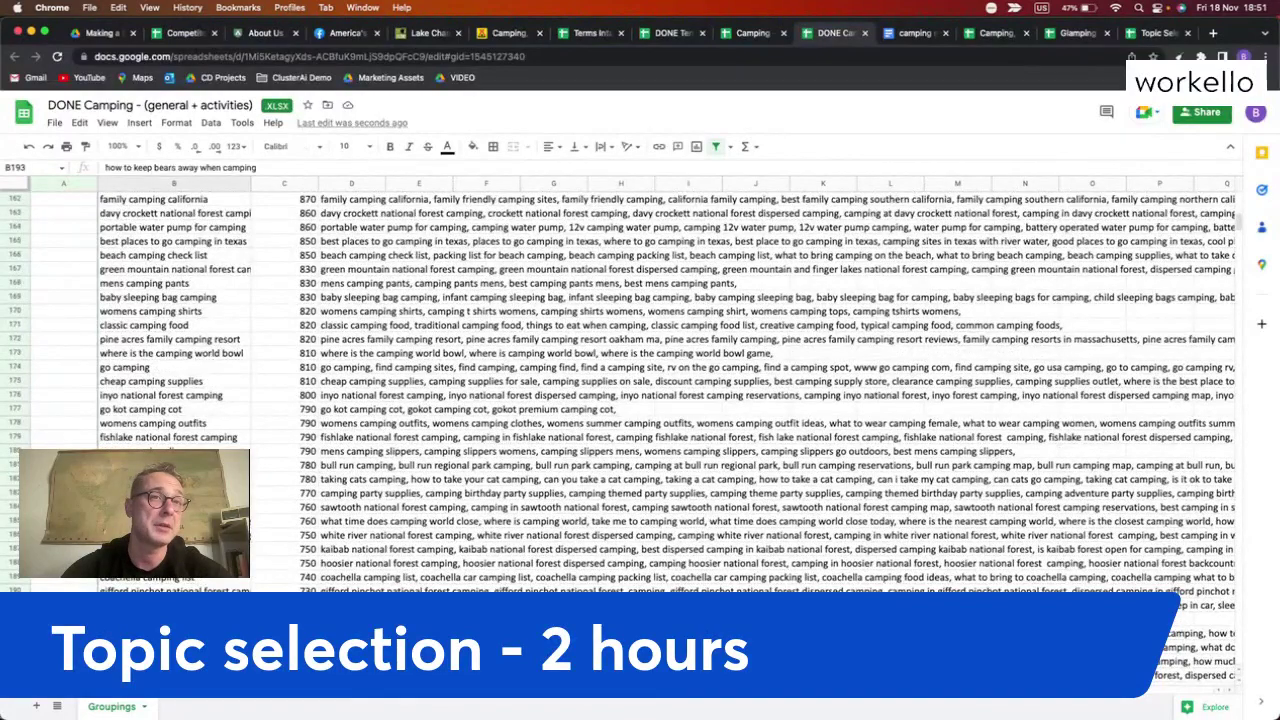
{"action": "left_click", "coordinate": [351, 633]}
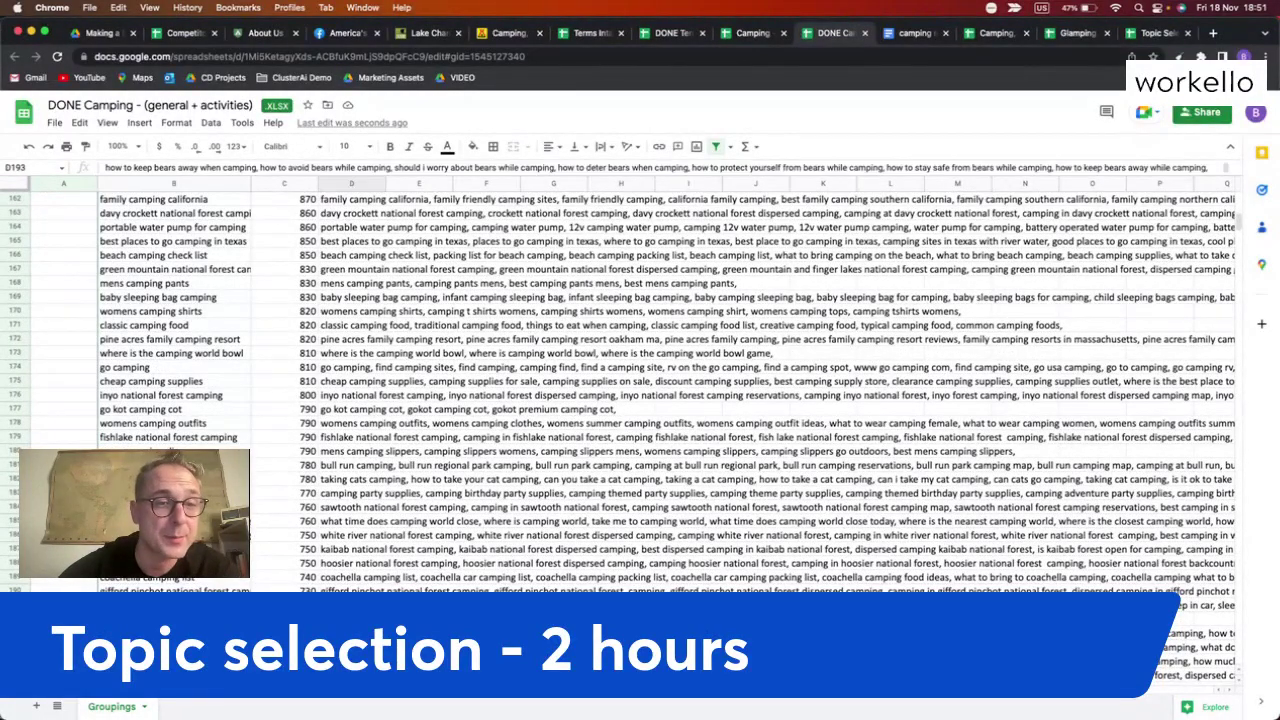
{"action": "key", "text": "Left"}
{"action": "key", "text": "Left"}
{"action": "scroll", "coordinate": [670, 400], "scroll_direction": "up", "scroll_amount": 15}
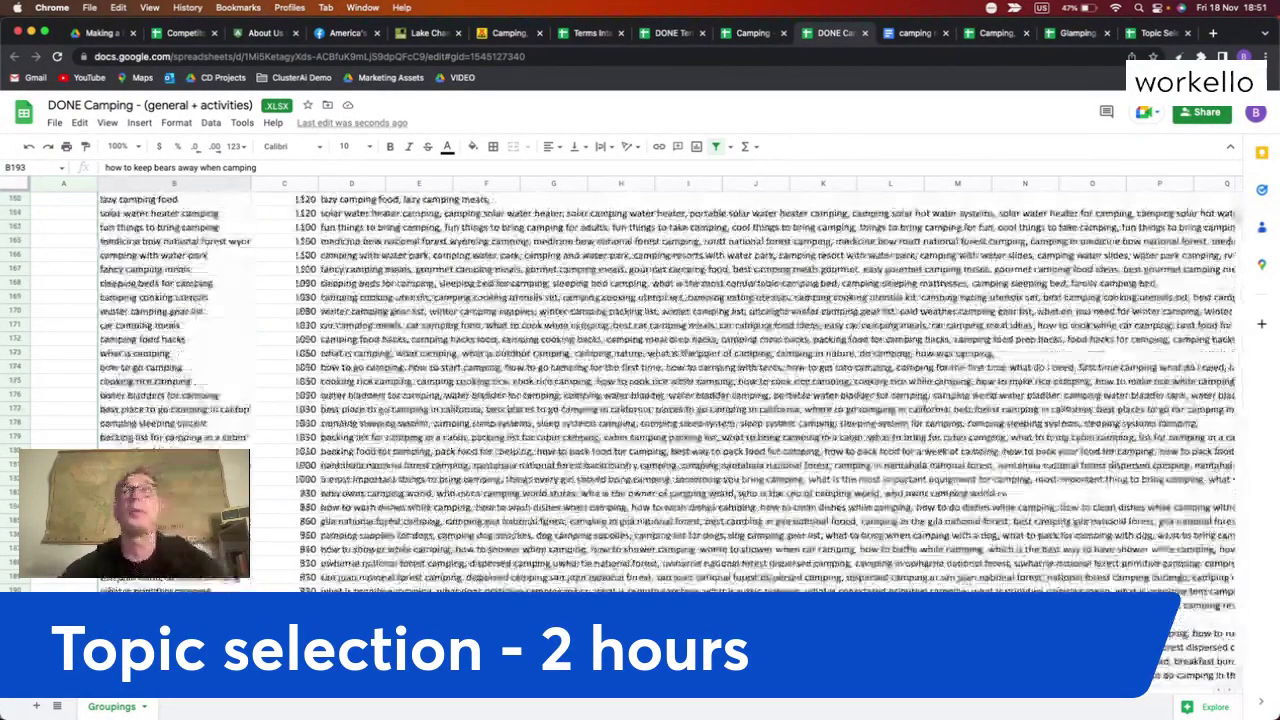
{"action": "scroll", "coordinate": [670, 400], "scroll_direction": "up", "scroll_amount": 20}
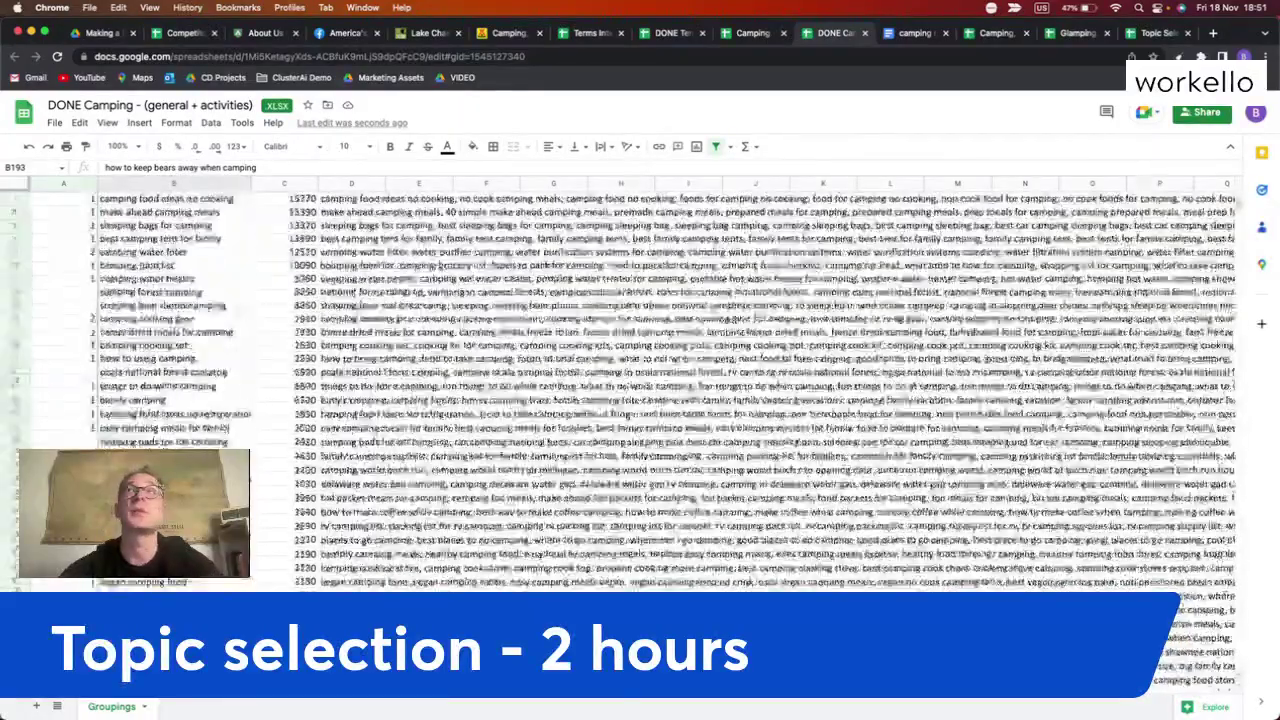
Filter column A by values to show only the keywords rated 1 and 2
{"action": "left_click", "coordinate": [72, 205]}
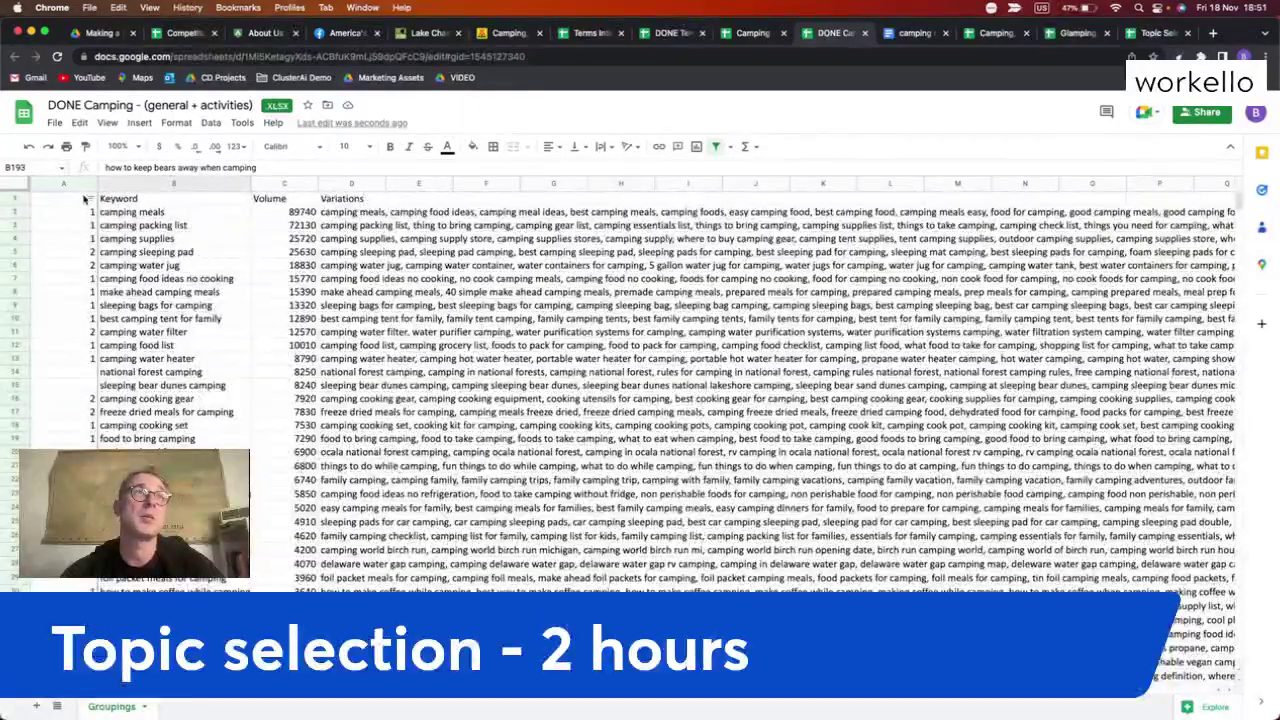
{"action": "left_click", "coordinate": [89, 199]}
{"action": "left_click", "coordinate": [152, 365]}
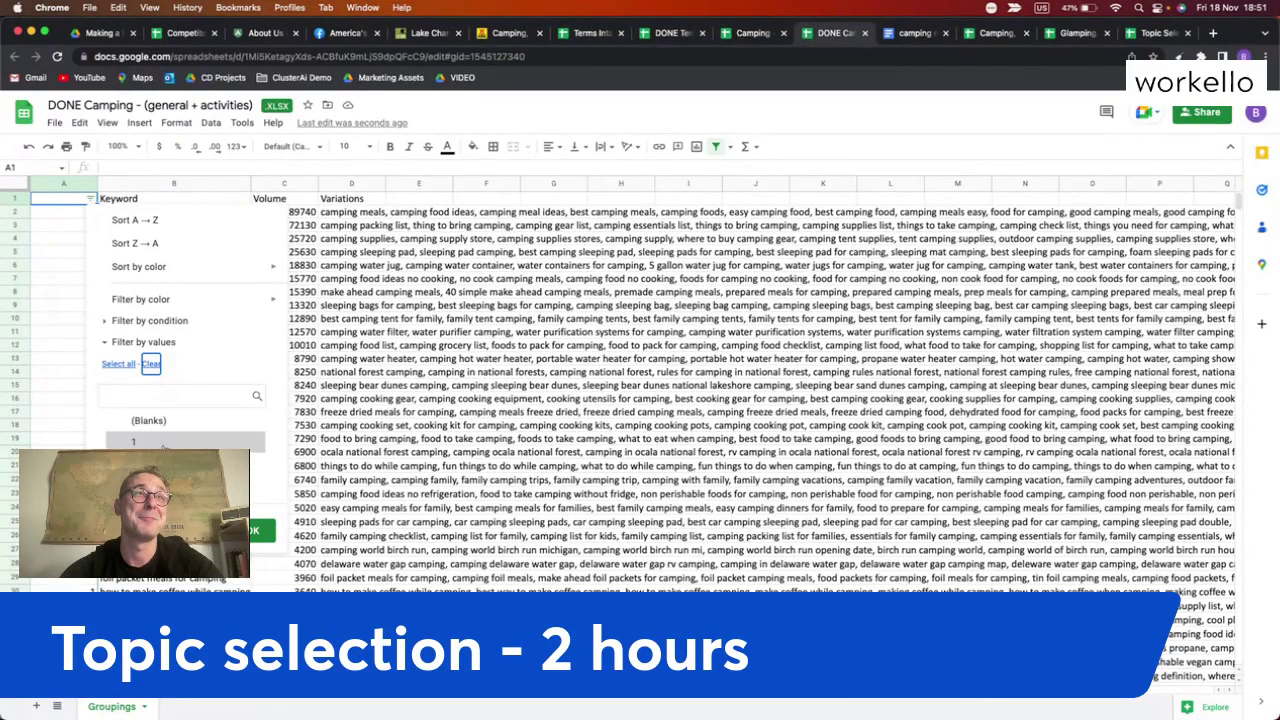
{"action": "left_click", "coordinate": [134, 441]}
{"action": "left_click", "coordinate": [264, 531]}
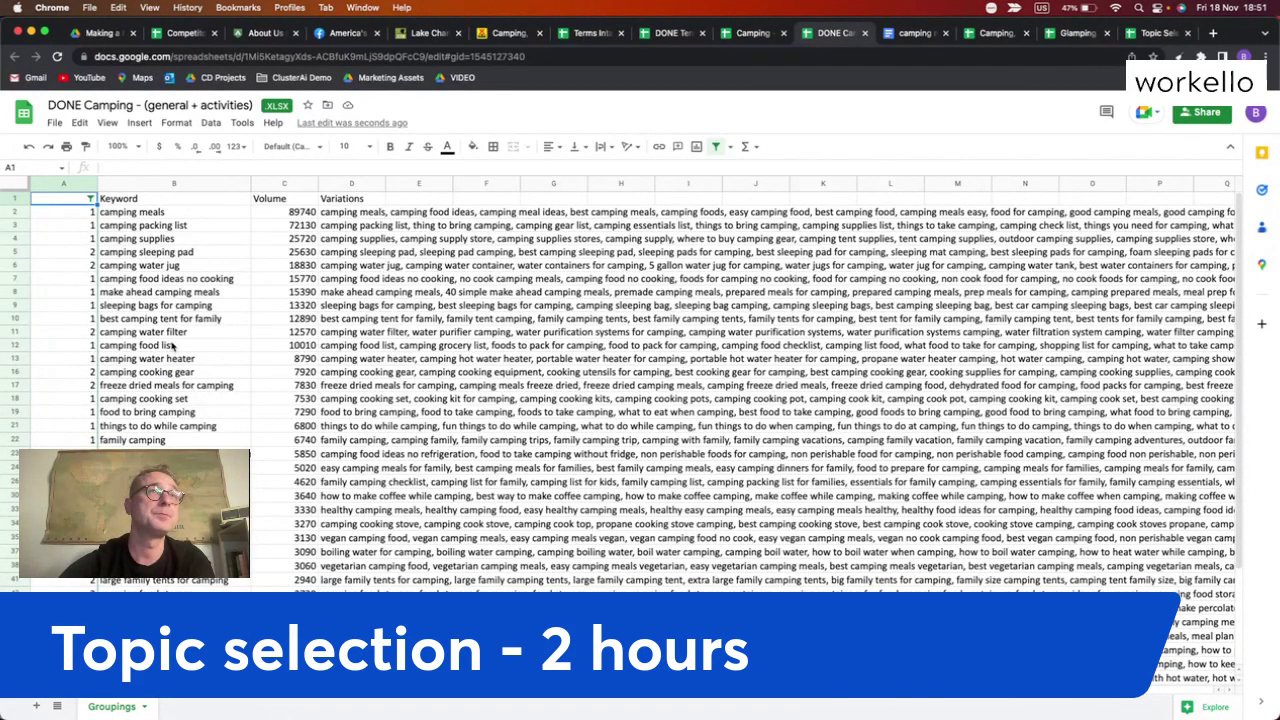
Filter column A to only the keywords rated 1 and copy A1:D100 into the Topic Selection template starting at E2
{"action": "left_click", "coordinate": [91, 199]}
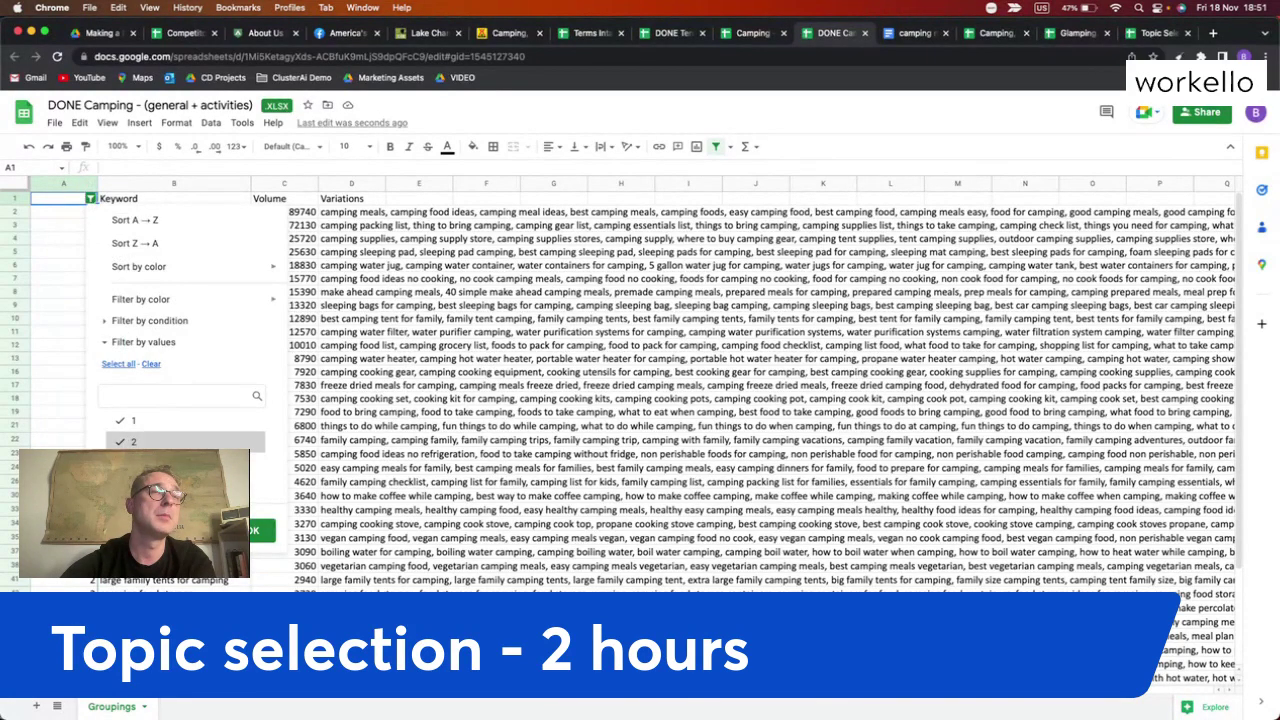
{"action": "left_click", "coordinate": [258, 531]}
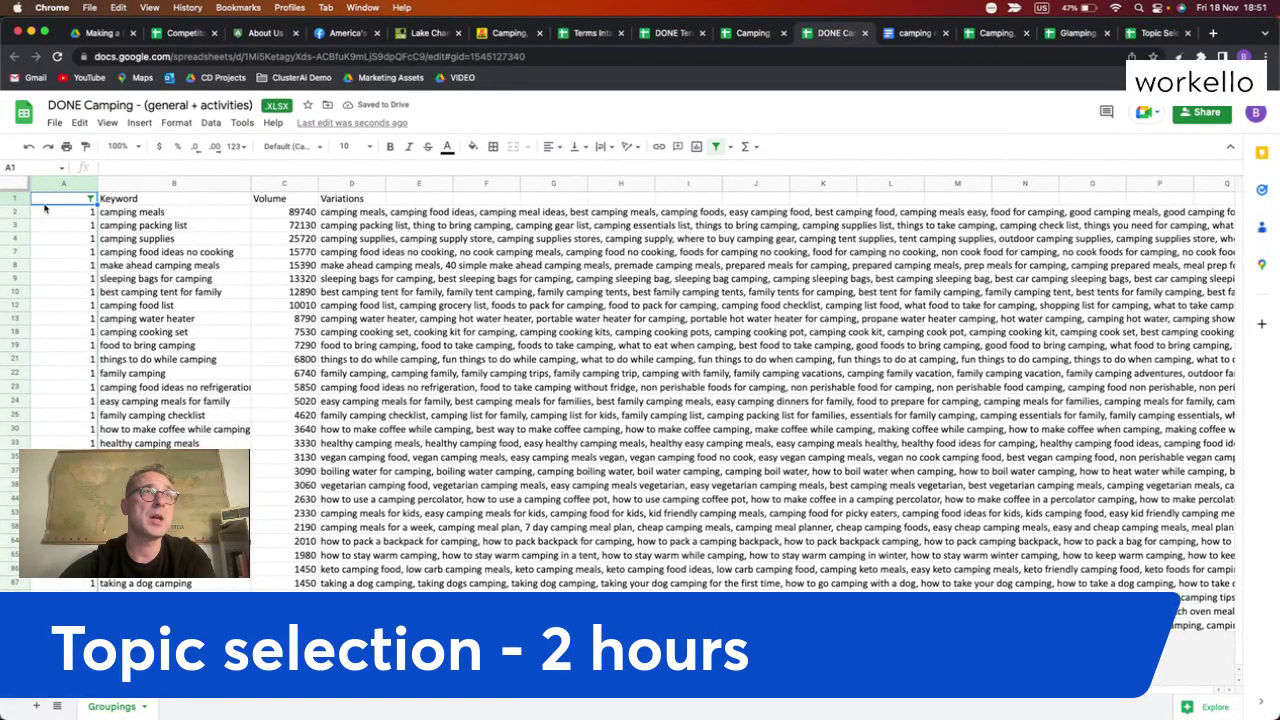
{"action": "left_click_drag", "start_coordinate": [67, 203], "coordinate": [355, 645]}
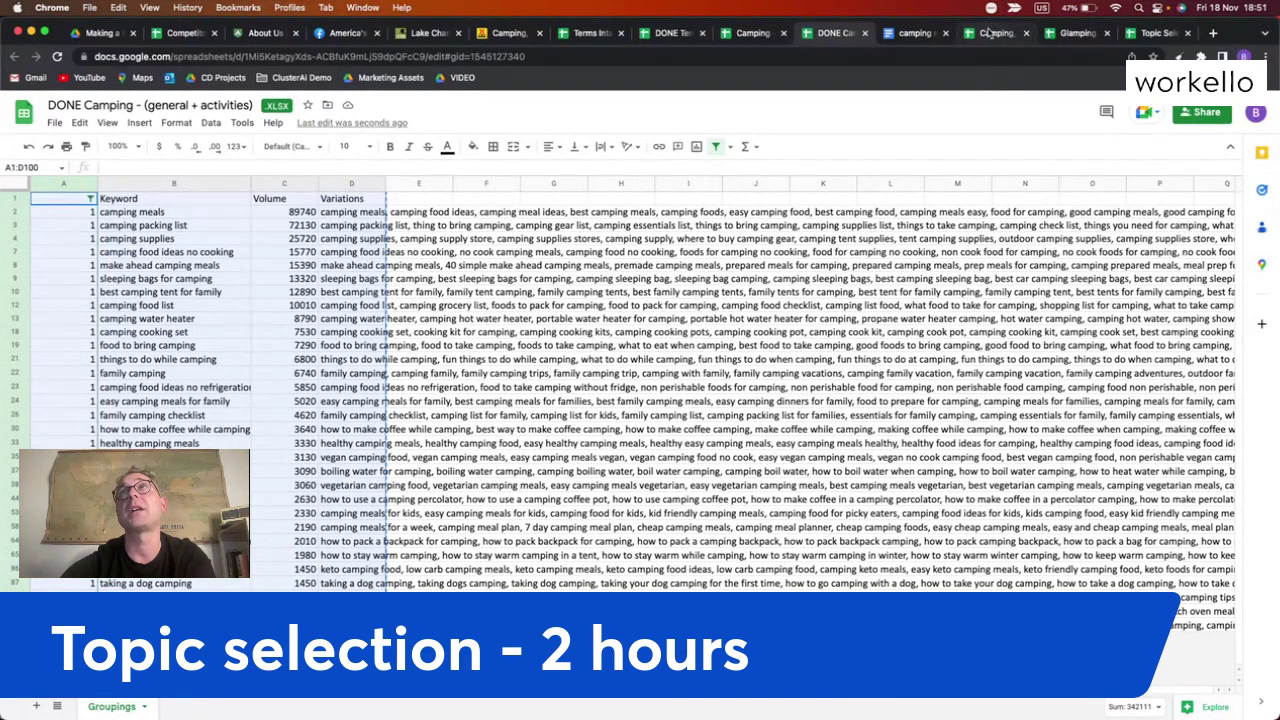
{"action": "left_click", "coordinate": [1152, 33]}
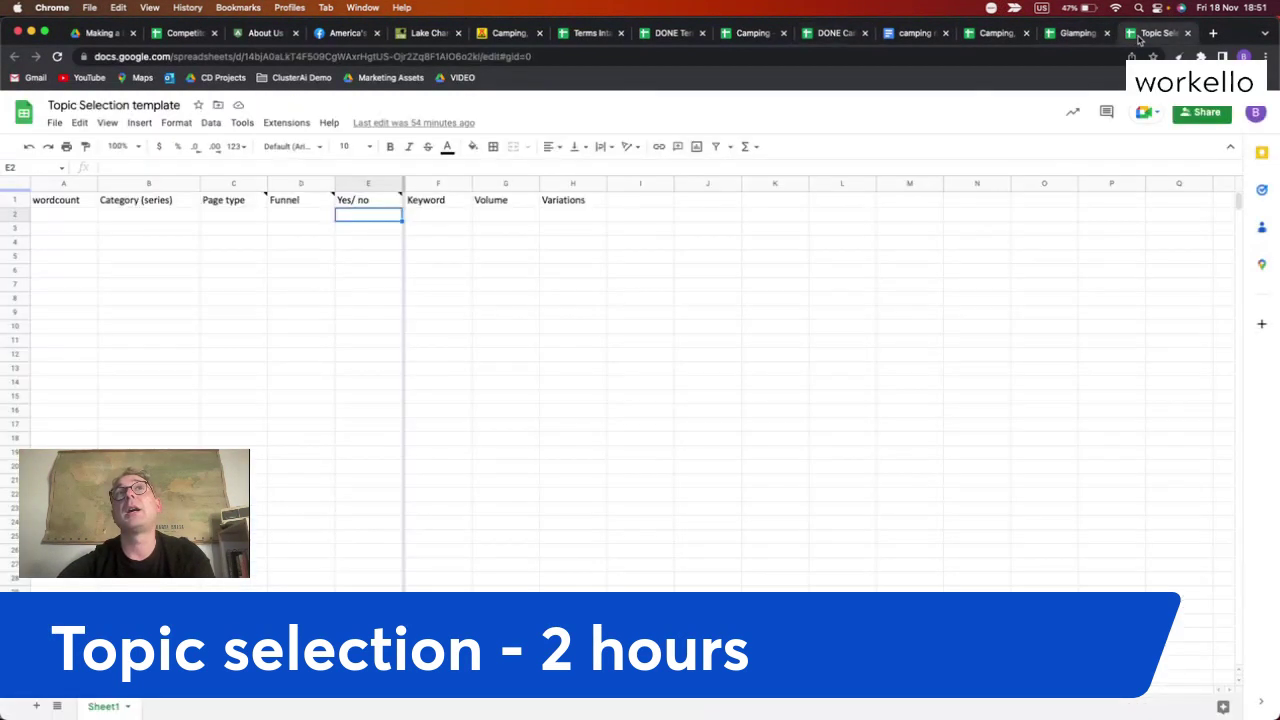
{"action": "key", "text": "super+v"}
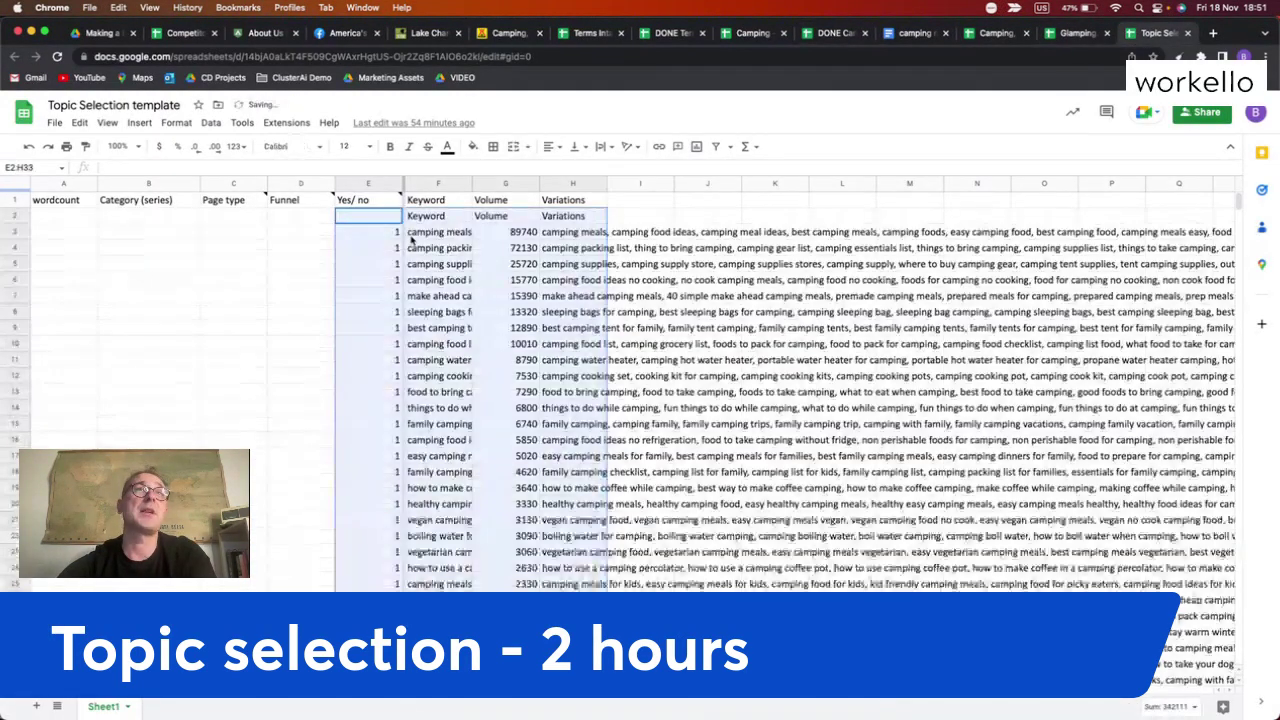
Read the notes attached to the Yes/no, Funnel and Page type column headers
{"action": "mouse_move", "coordinate": [372, 203]}
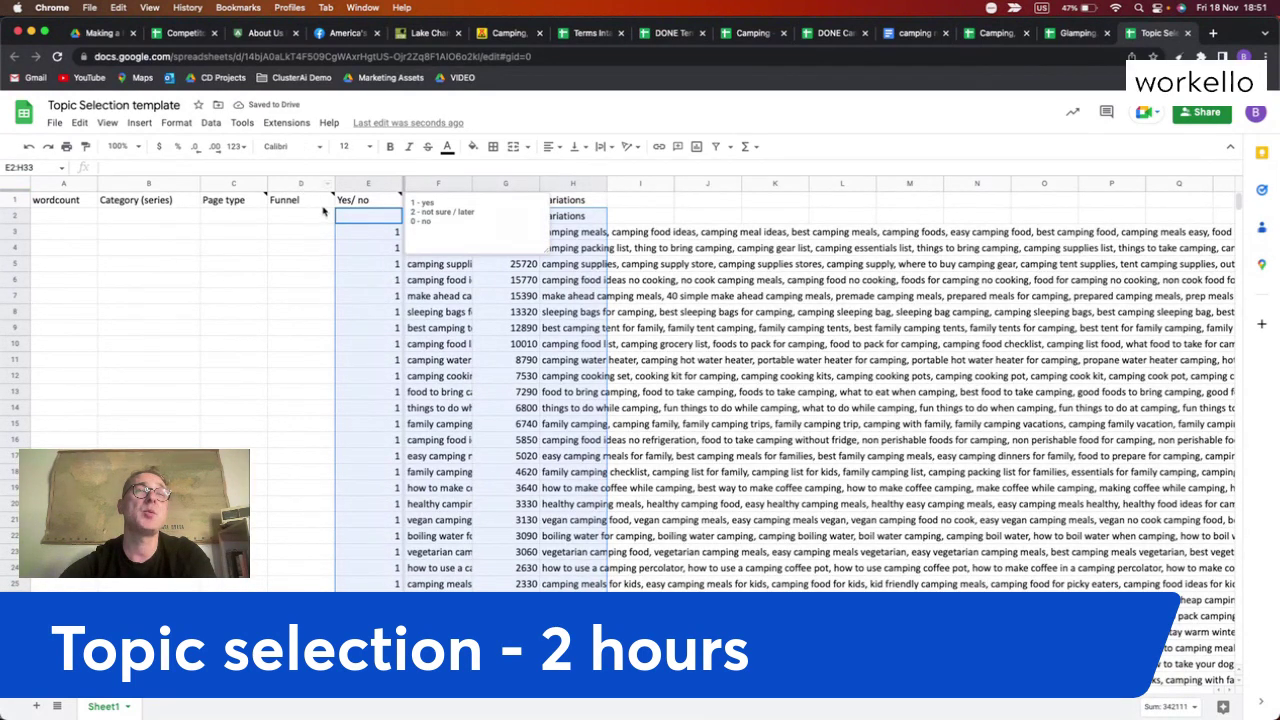
{"action": "mouse_move", "coordinate": [323, 210]}
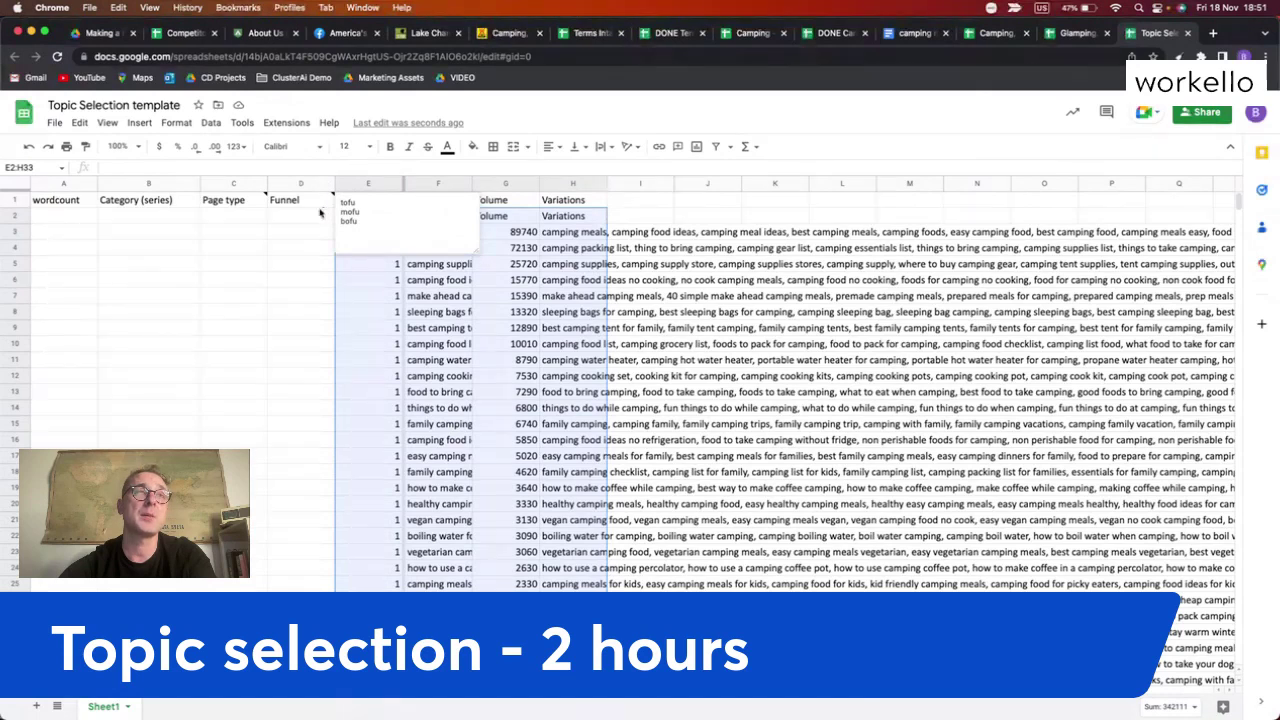
{"action": "mouse_move", "coordinate": [236, 202]}
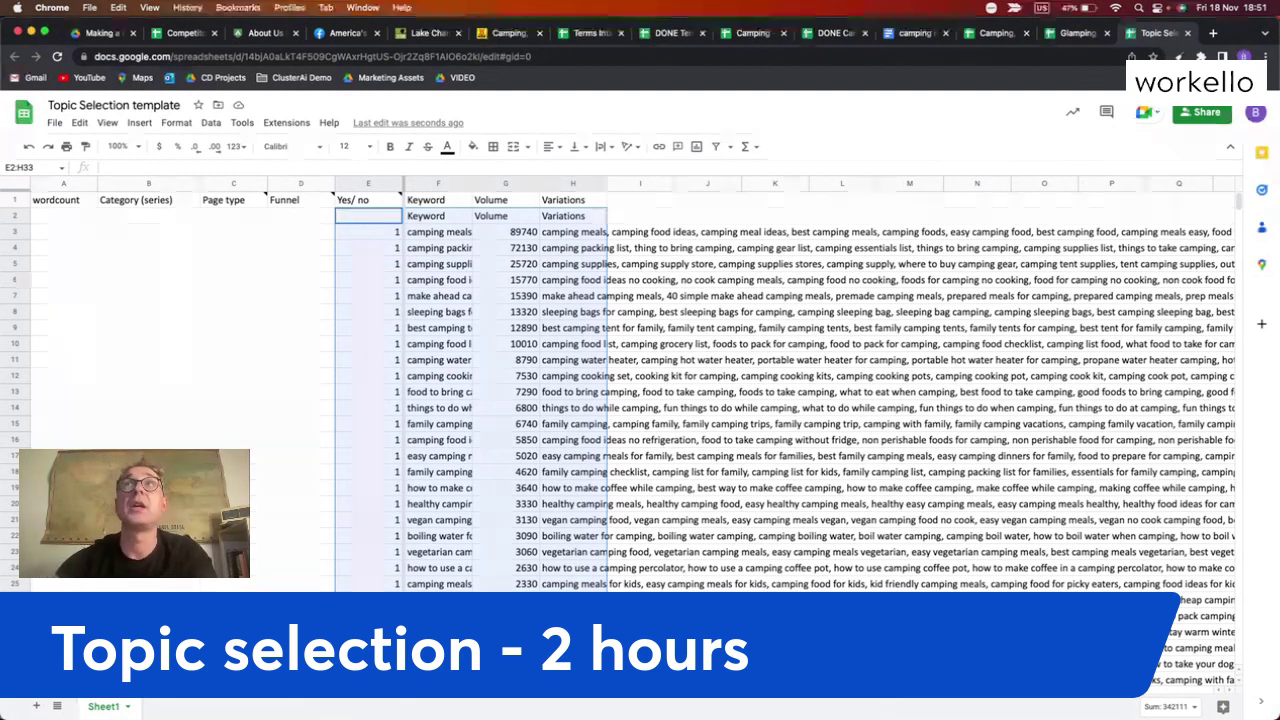
Switch to the Slite document Prioritizing your content calendar, review its table of contents, and return to the Content Ops Framework overview
{"action": "left_click", "coordinate": [289, 460]}
{"action": "key", "text": "super+grave"}
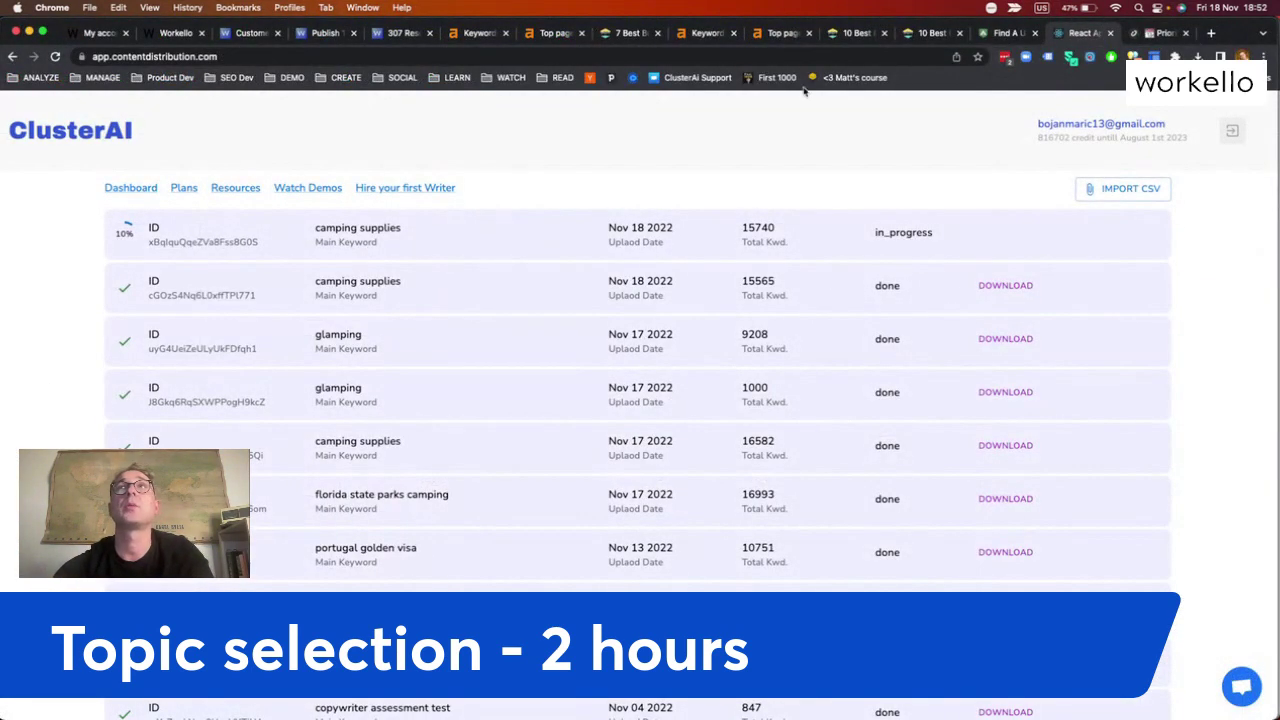
{"action": "left_click", "coordinate": [1083, 40]}
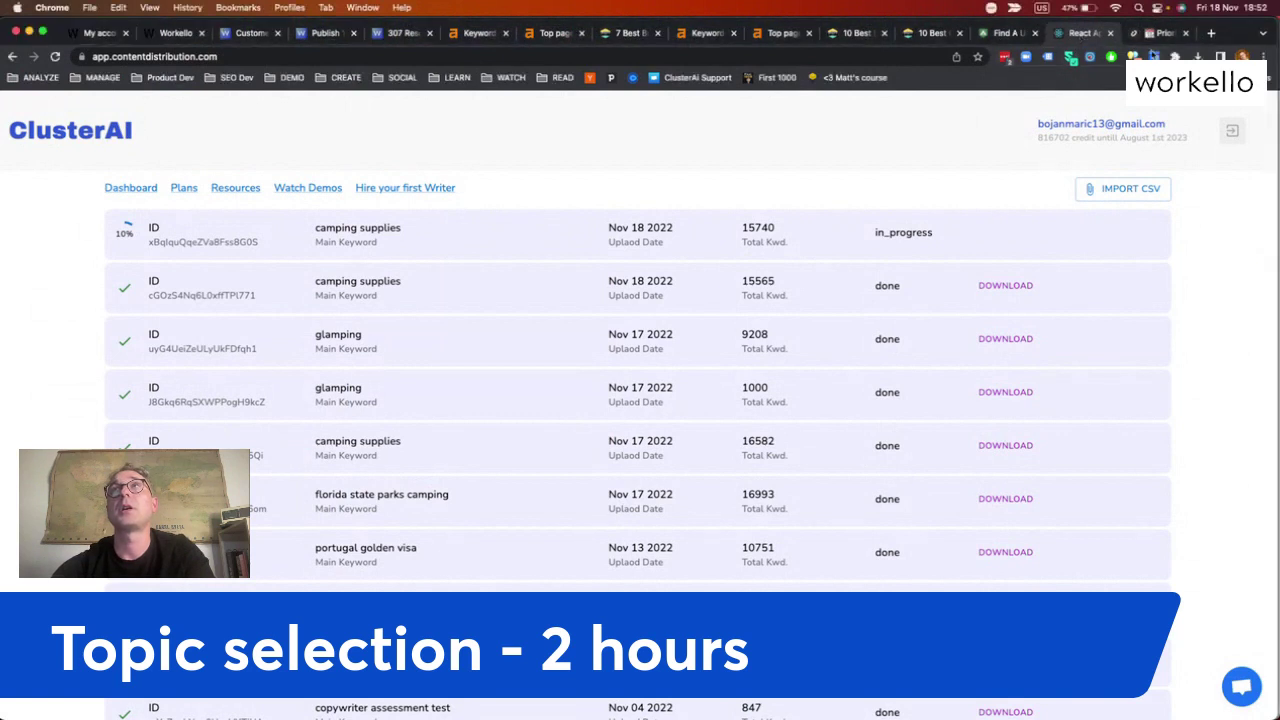
{"action": "left_click", "coordinate": [1160, 33]}
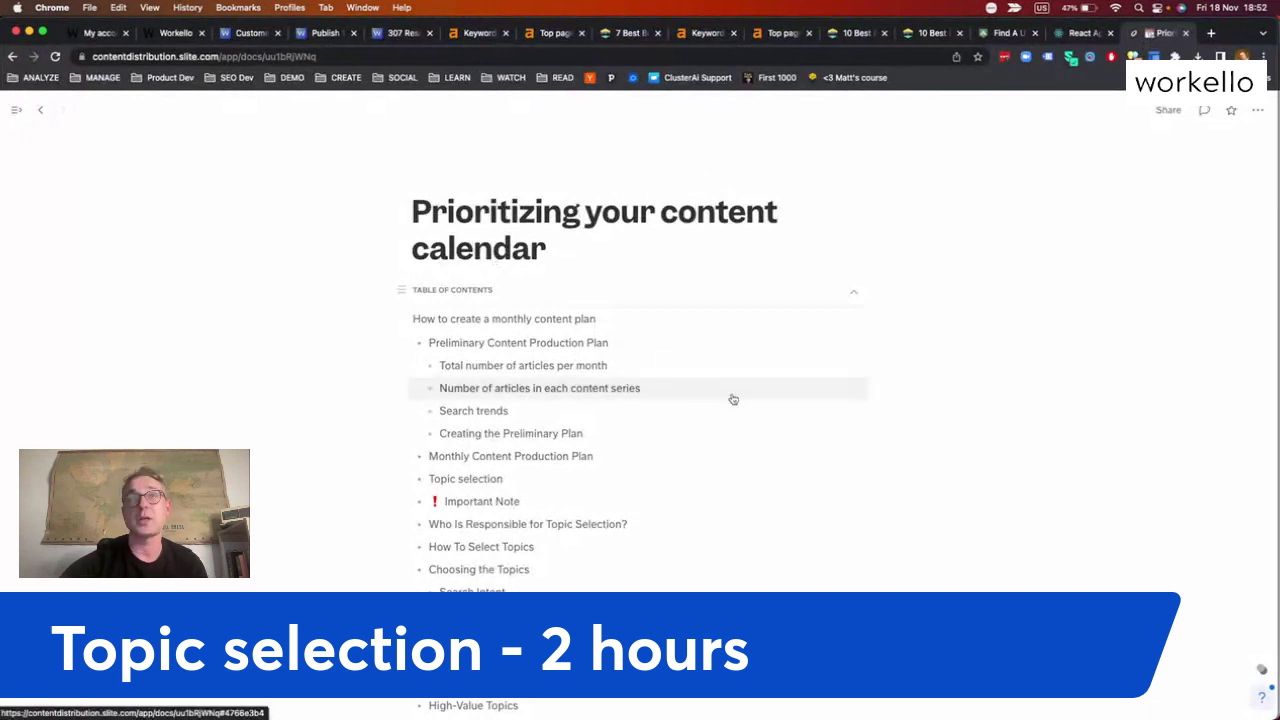
{"action": "scroll", "coordinate": [1030, 451], "scroll_direction": "down", "scroll_amount": 1}
{"action": "scroll", "coordinate": [1030, 451], "scroll_direction": "down", "scroll_amount": 3}
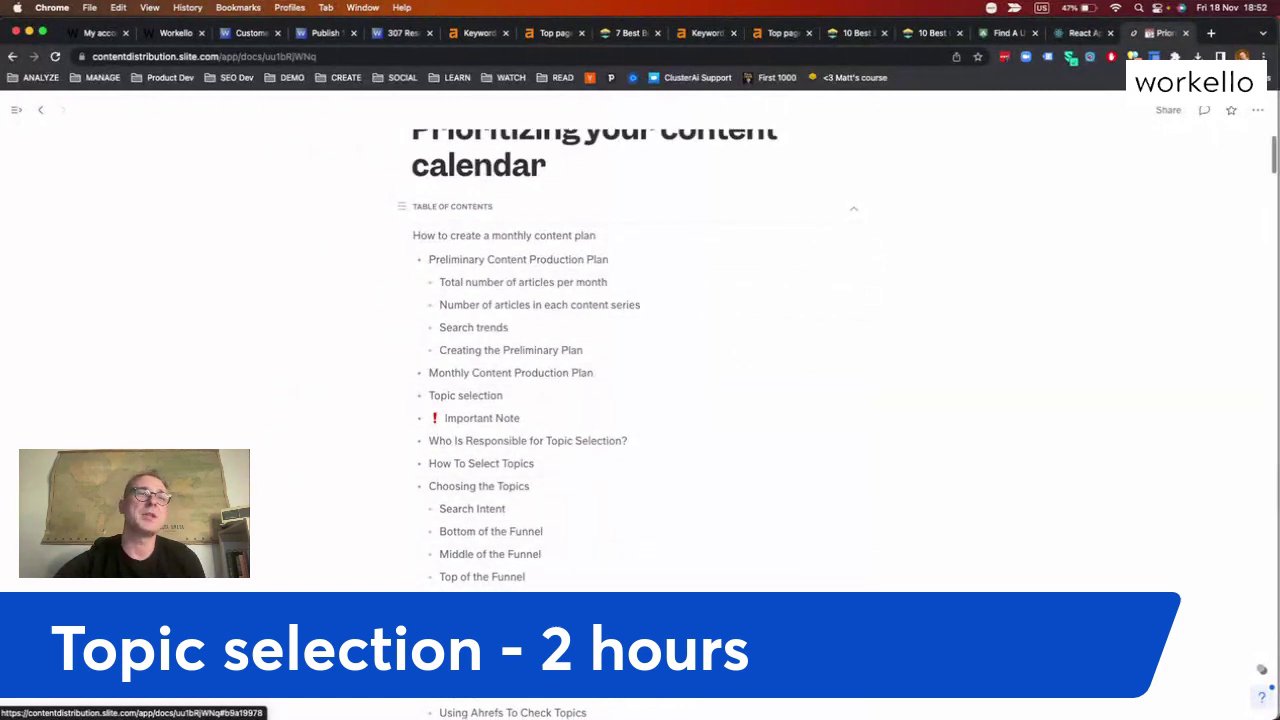
{"action": "scroll", "coordinate": [630, 400], "scroll_direction": "down", "scroll_amount": 3}
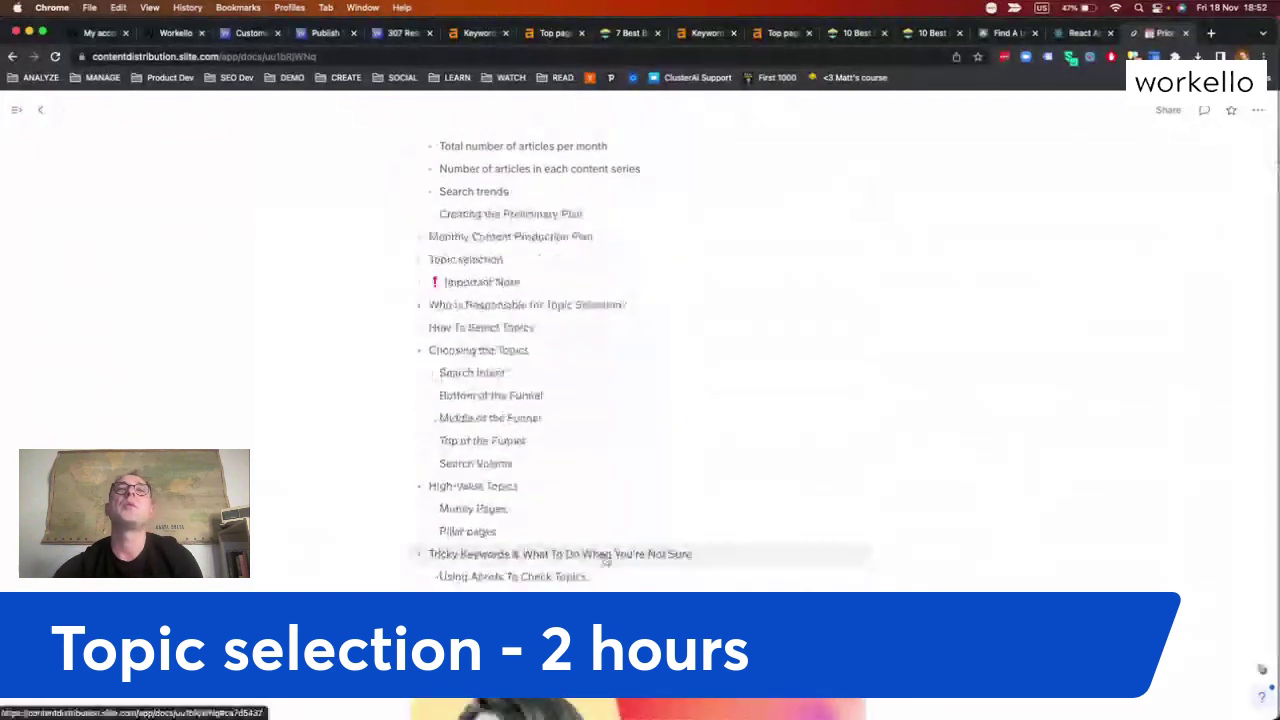
{"action": "scroll", "coordinate": [600, 551], "scroll_direction": "down", "scroll_amount": 10}
{"action": "scroll", "coordinate": [604, 555], "scroll_direction": "up", "scroll_amount": 3}
{"action": "scroll", "coordinate": [604, 555], "scroll_direction": "up", "scroll_amount": 10}
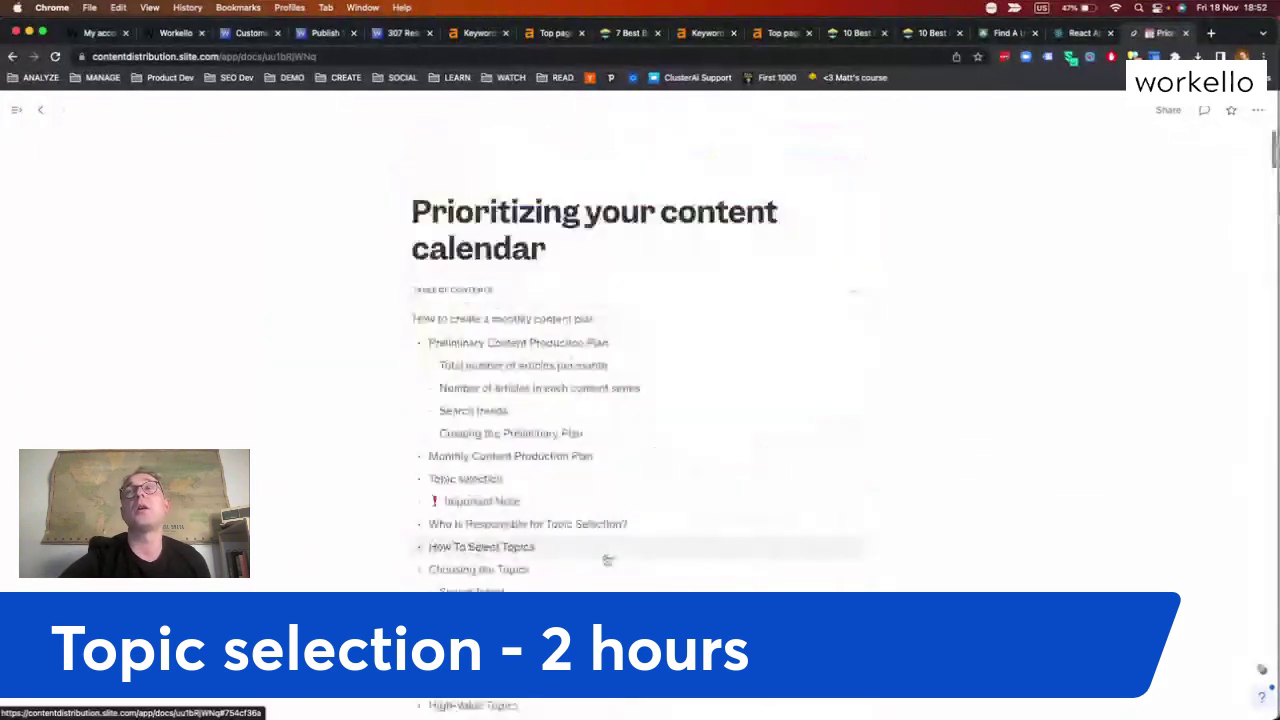
{"action": "left_click", "coordinate": [37, 112]}
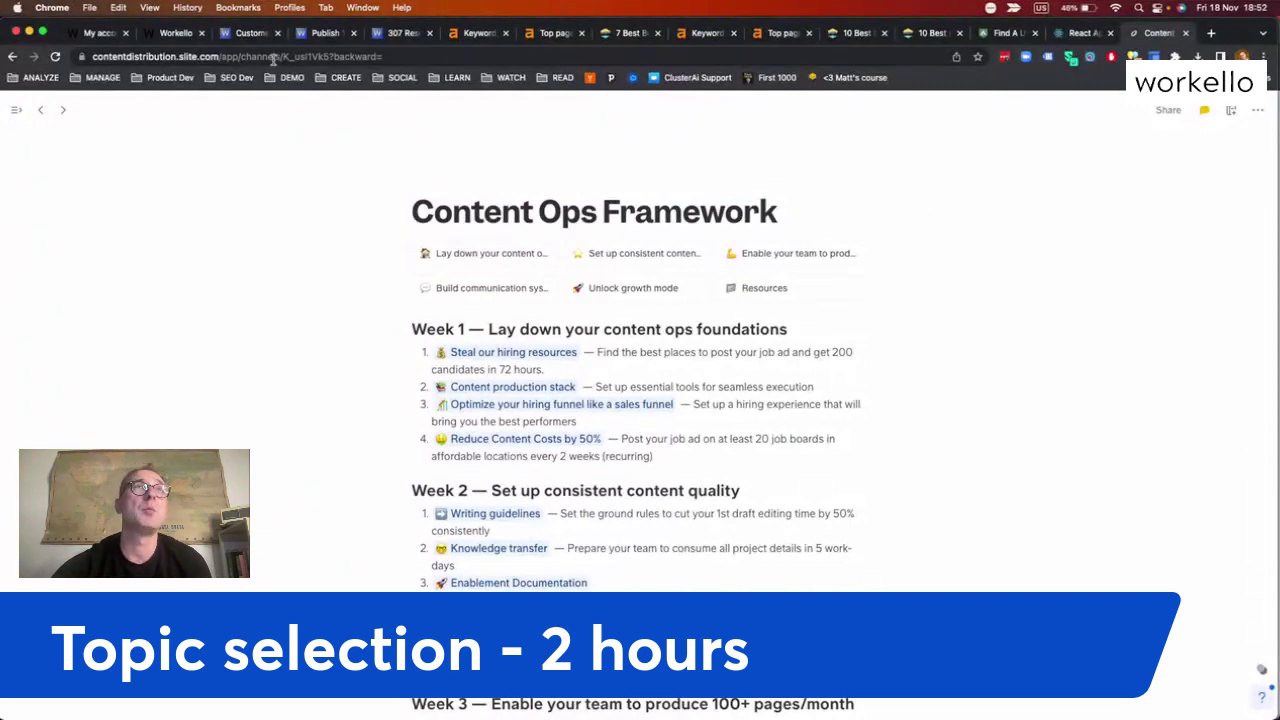
Switch to the Workello customers page and open the Content Ops Framework page from its footer links
{"action": "left_click", "coordinate": [250, 33]}
{"action": "scroll", "coordinate": [925, 488], "scroll_direction": "down", "scroll_amount": 15}
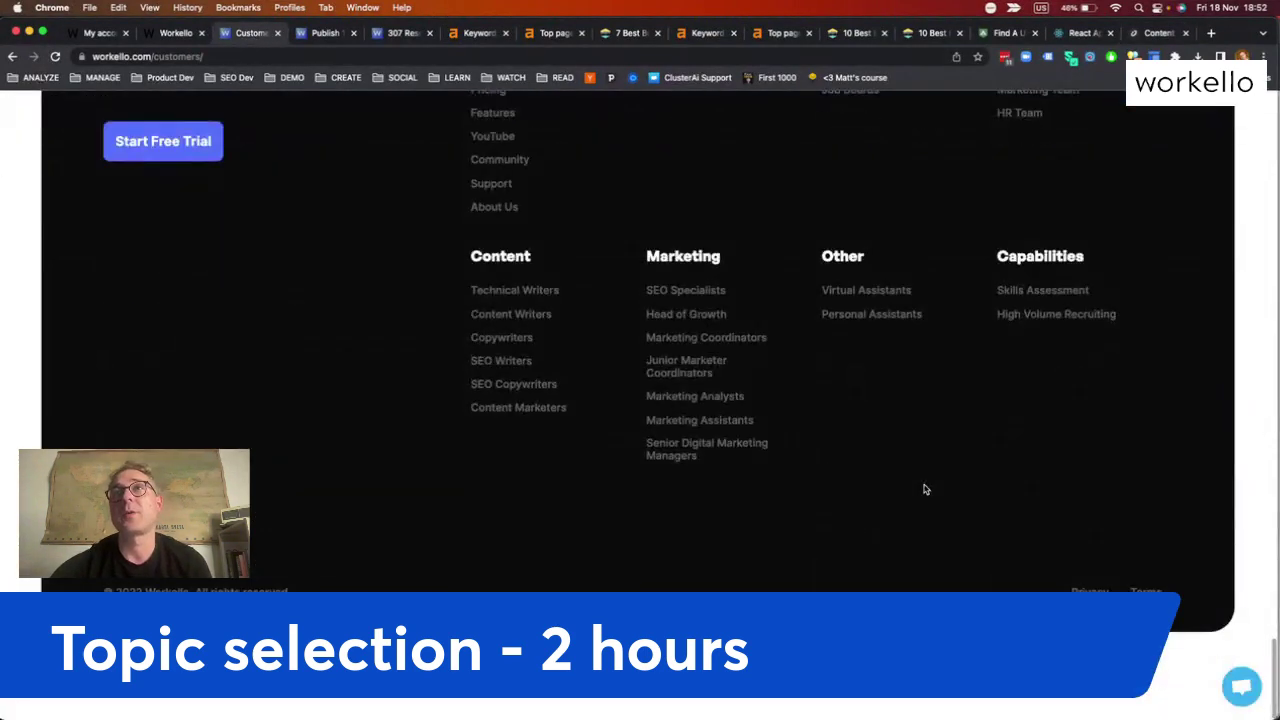
{"action": "scroll", "coordinate": [923, 486], "scroll_direction": "up", "scroll_amount": 4}
{"action": "scroll", "coordinate": [716, 474], "scroll_direction": "down", "scroll_amount": 1}
{"action": "left_click", "coordinate": [744, 400]}
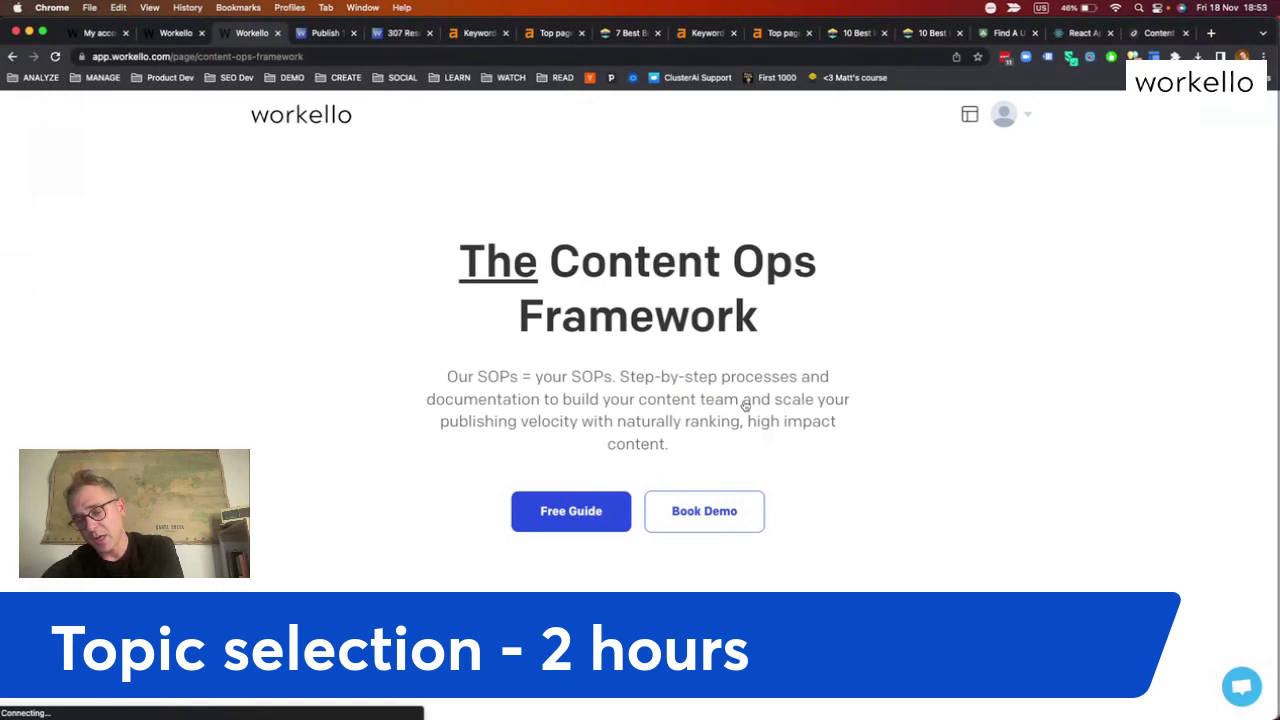
Examine the Content Ops Framework page, including its traffic results, customer case studies and the Delegate Everything section
{"action": "scroll", "coordinate": [745, 404], "scroll_direction": "down", "scroll_amount": 12}
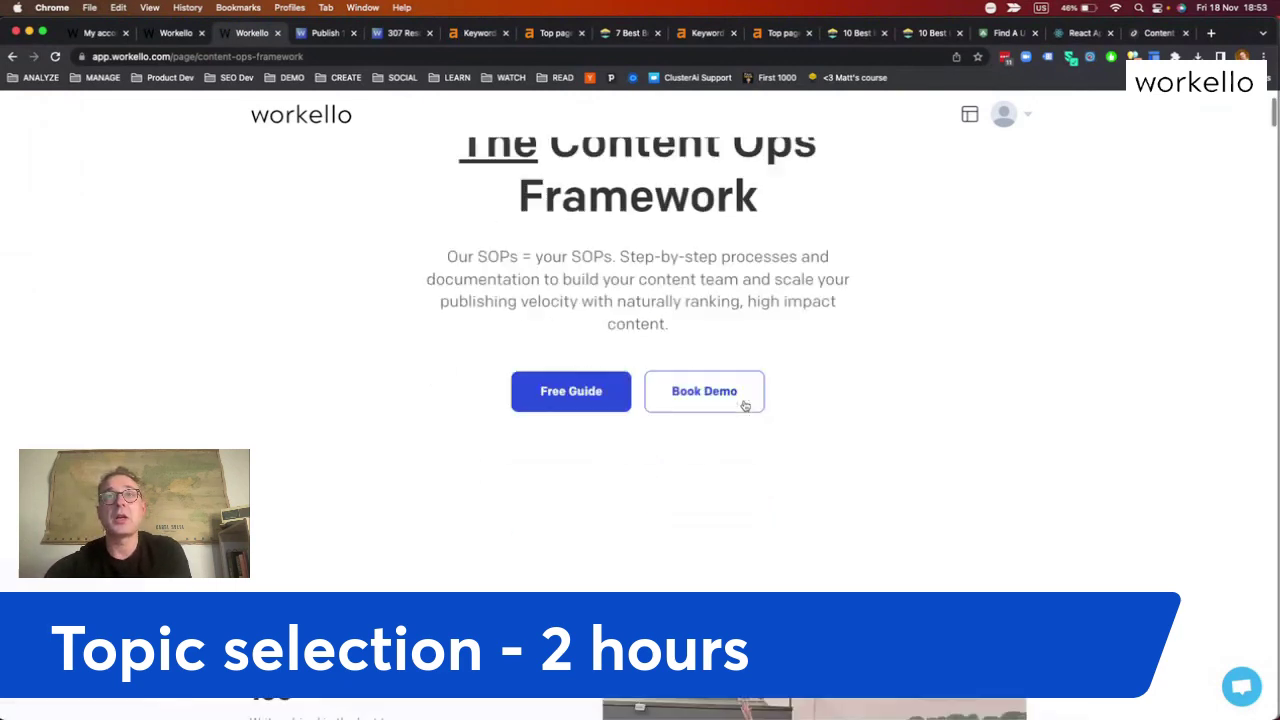
{"action": "scroll", "coordinate": [745, 404], "scroll_direction": "down", "scroll_amount": 15}
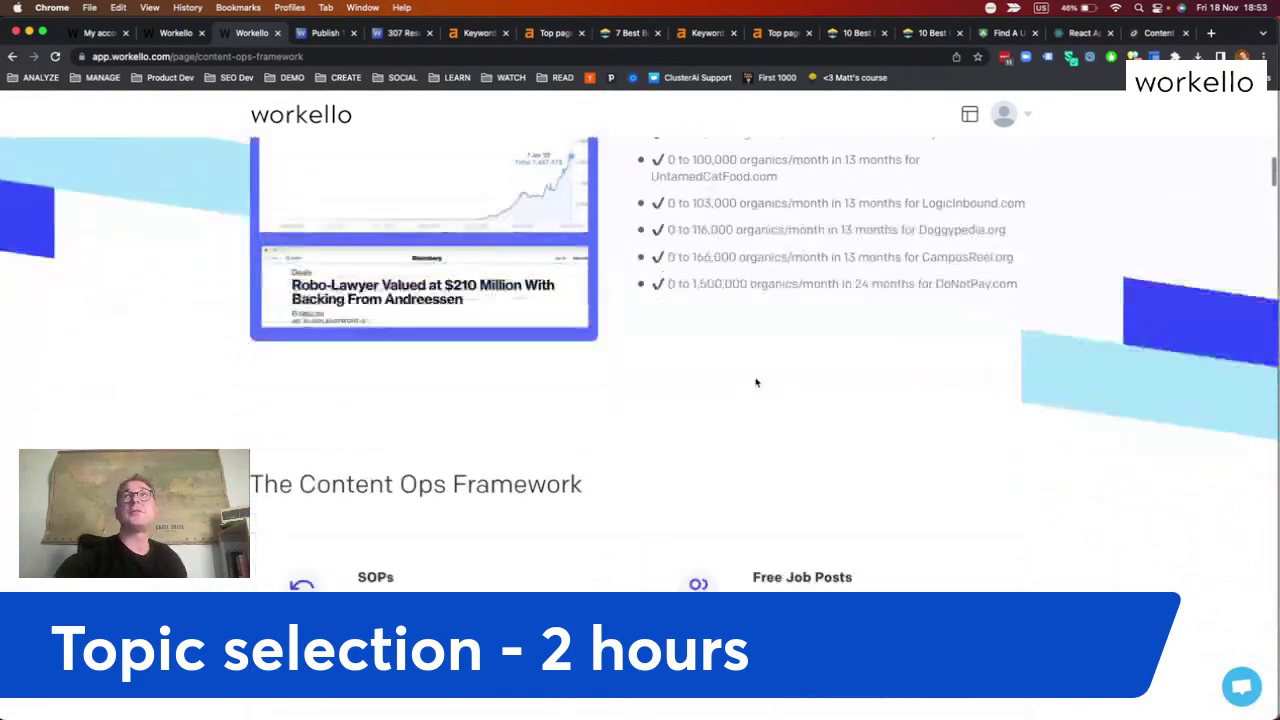
{"action": "scroll", "coordinate": [756, 383], "scroll_direction": "down", "scroll_amount": 10}
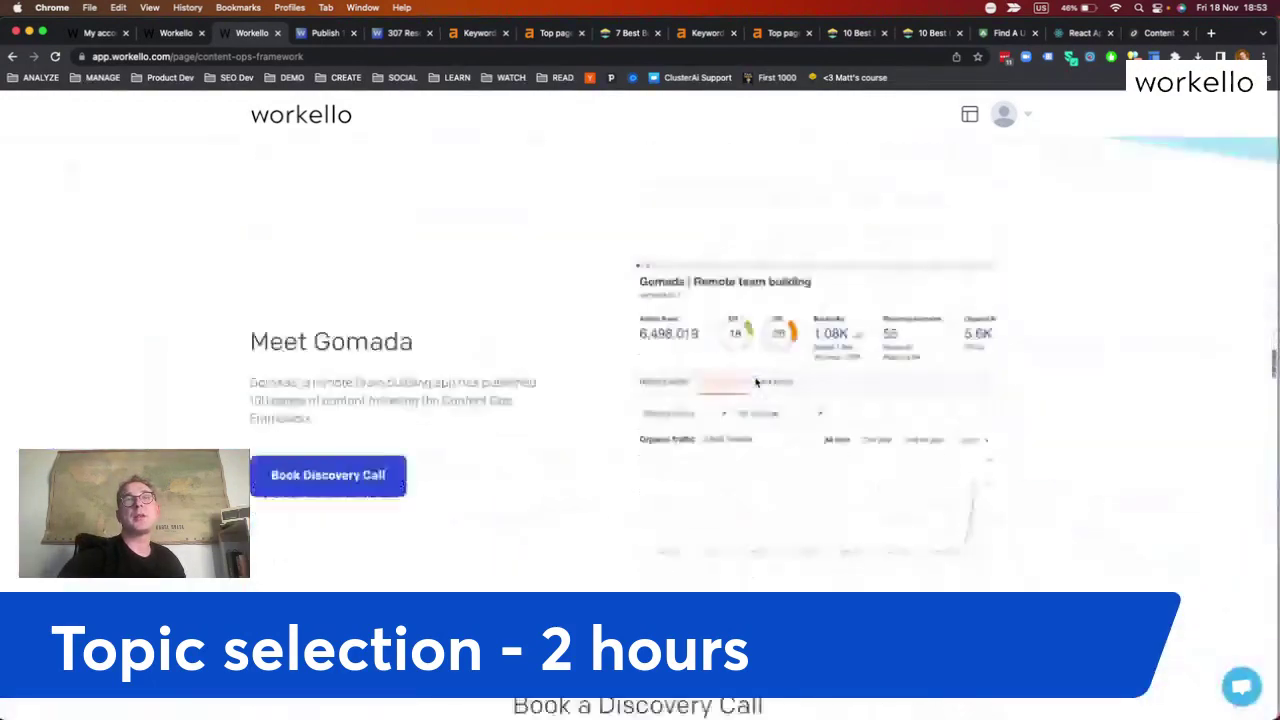
{"action": "scroll", "coordinate": [756, 383], "scroll_direction": "up", "scroll_amount": 3}
{"action": "scroll", "coordinate": [756, 383], "scroll_direction": "up", "scroll_amount": 8}
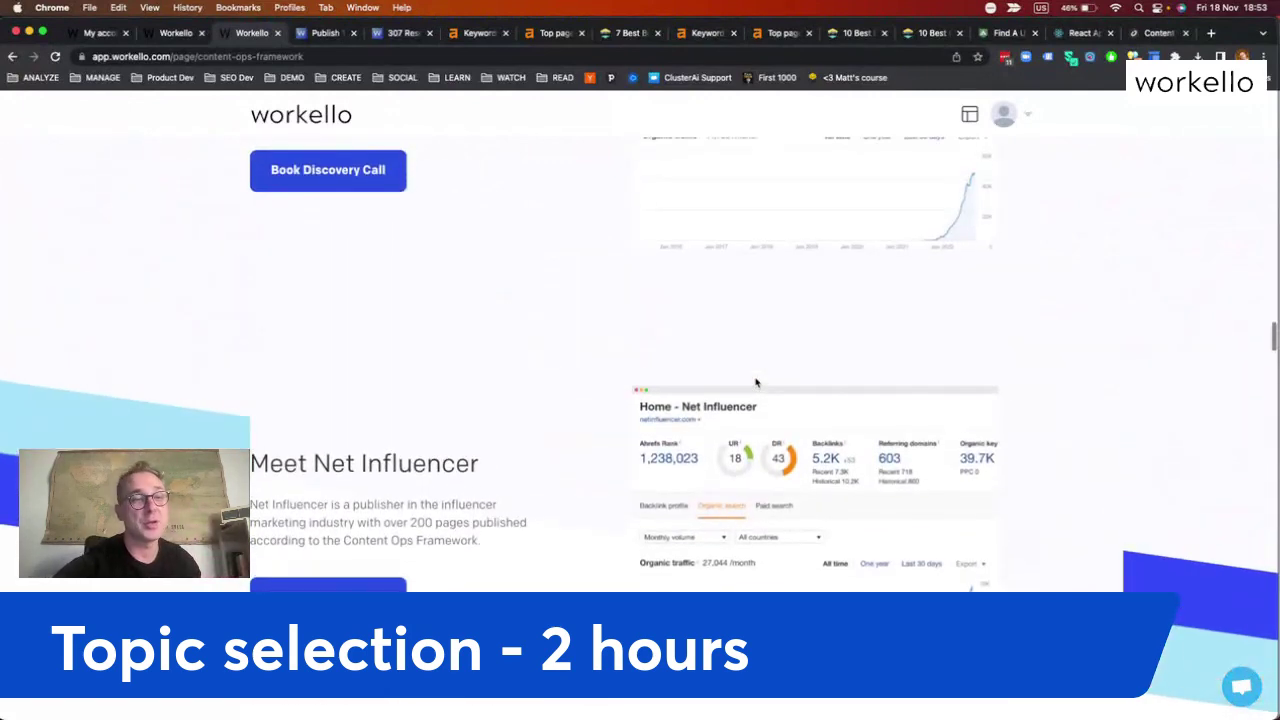
{"action": "scroll", "coordinate": [766, 428], "scroll_direction": "up", "scroll_amount": 4}
{"action": "scroll", "coordinate": [767, 429], "scroll_direction": "up", "scroll_amount": 5}
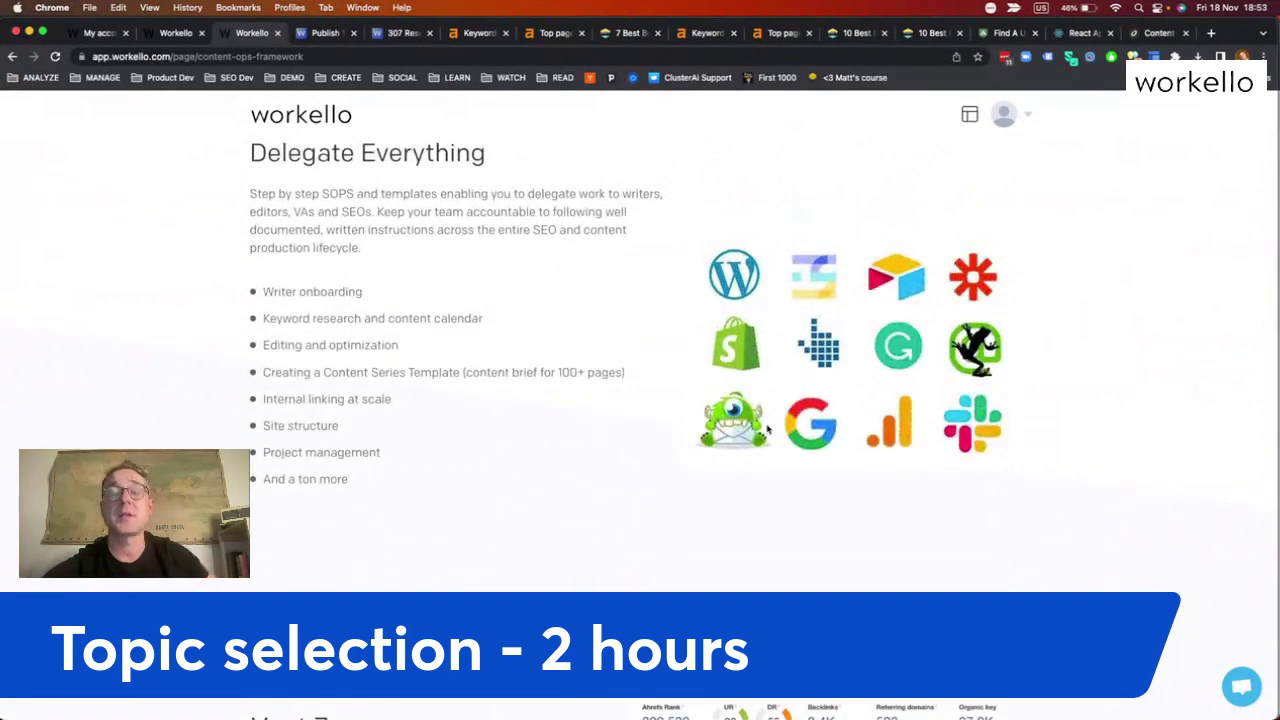
Switch to the Workello account's plans page to view the Workello+ annual plan
{"action": "left_click", "coordinate": [162, 36]}
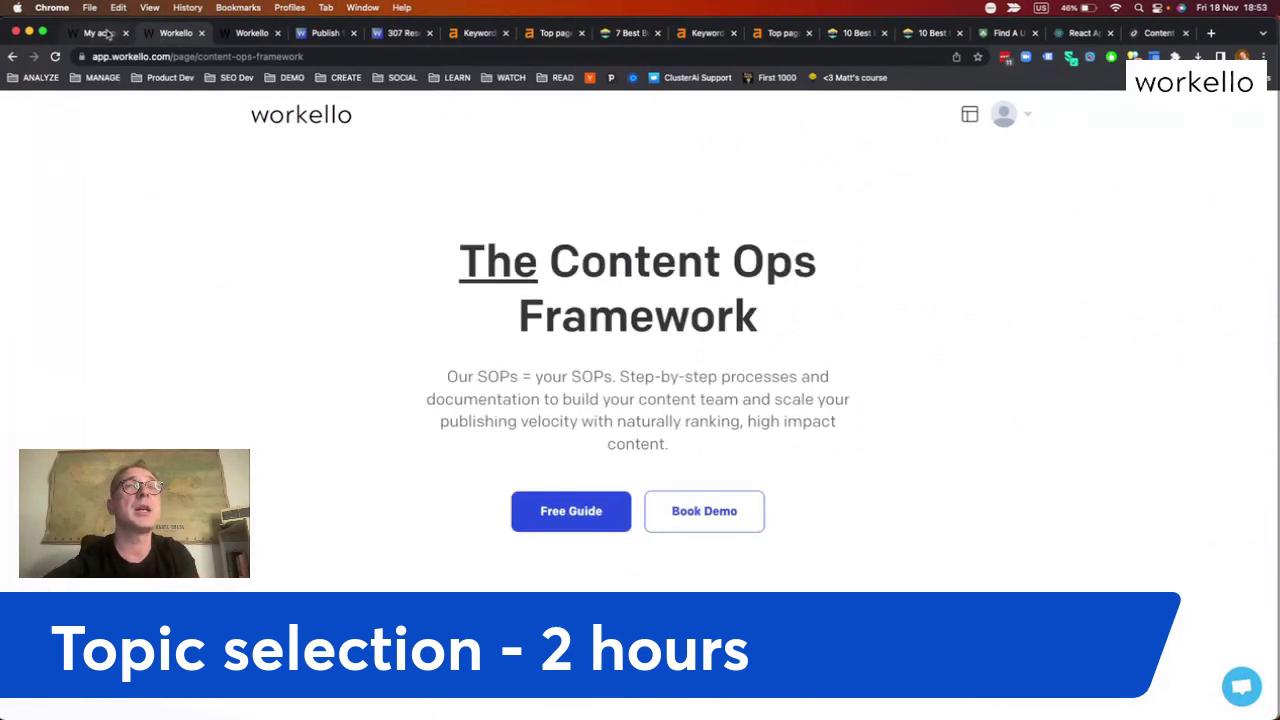
{"action": "left_click", "coordinate": [110, 34]}
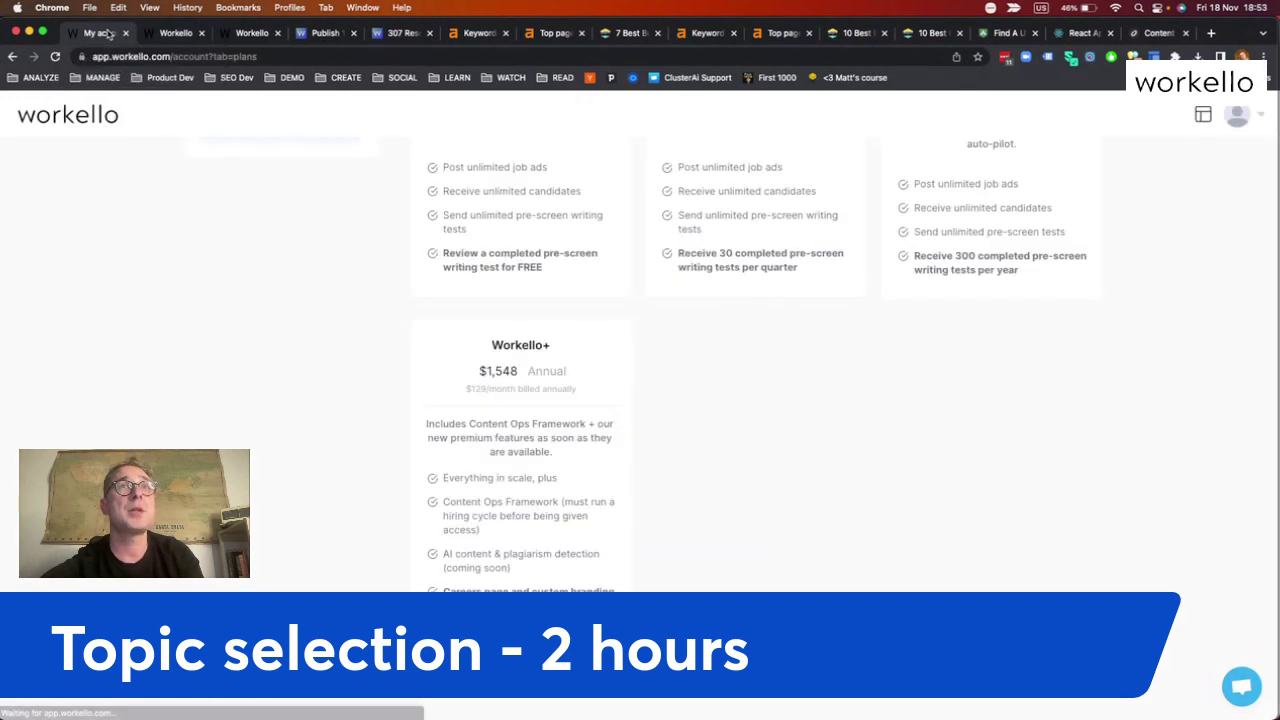